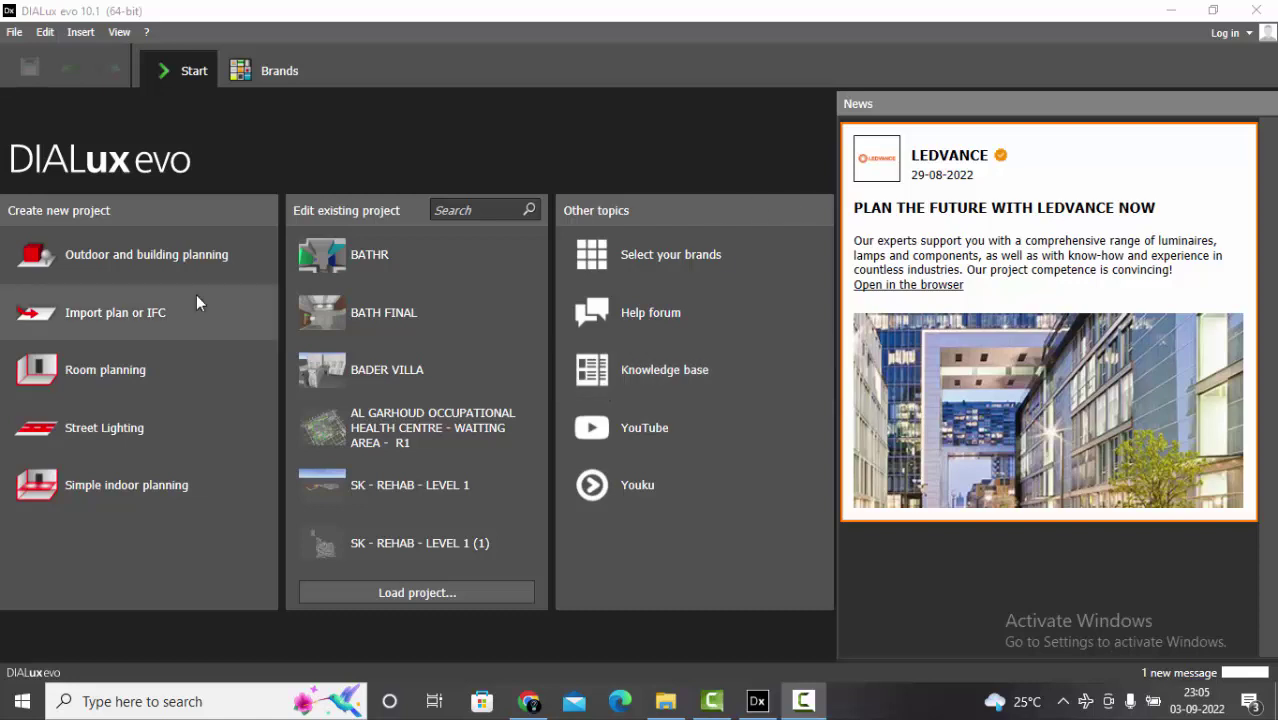
Import the BATHROOM PLAN drawing and set its origin at the lower-left outer wall corner with the X-axis along the bottom wall.
left_click(164, 313)
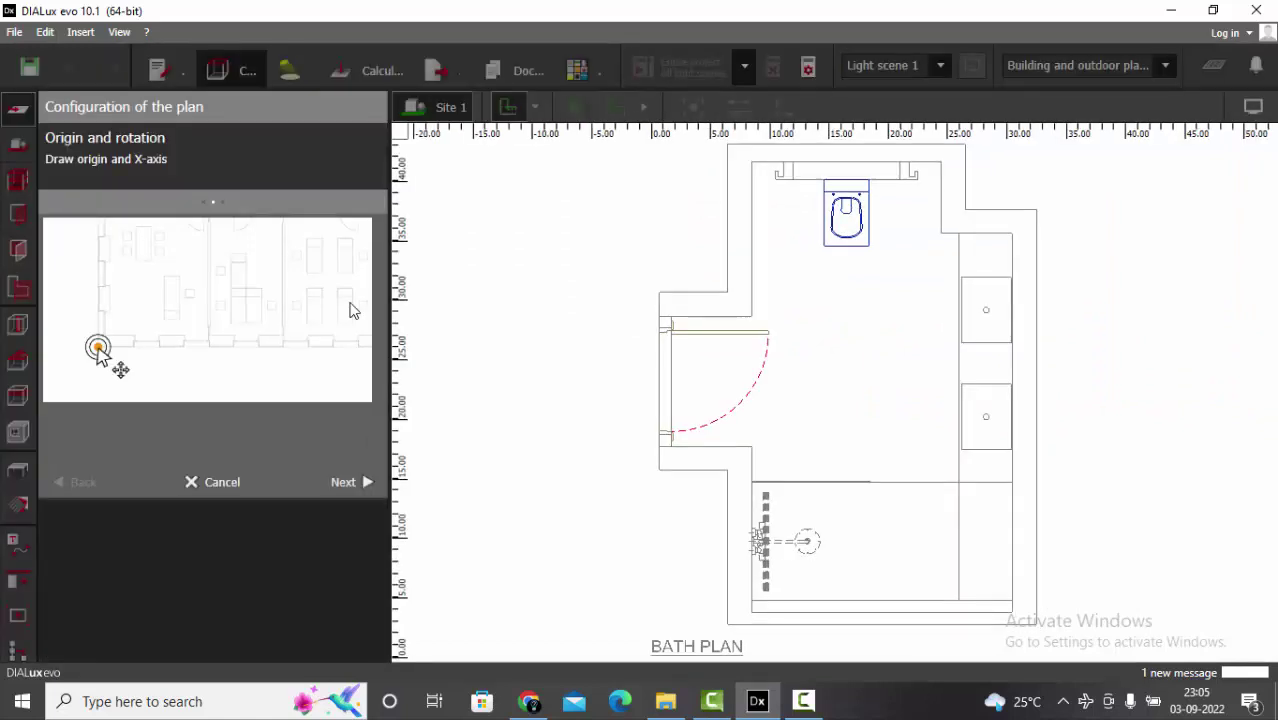
left_click(722, 624)
left_click(917, 626)
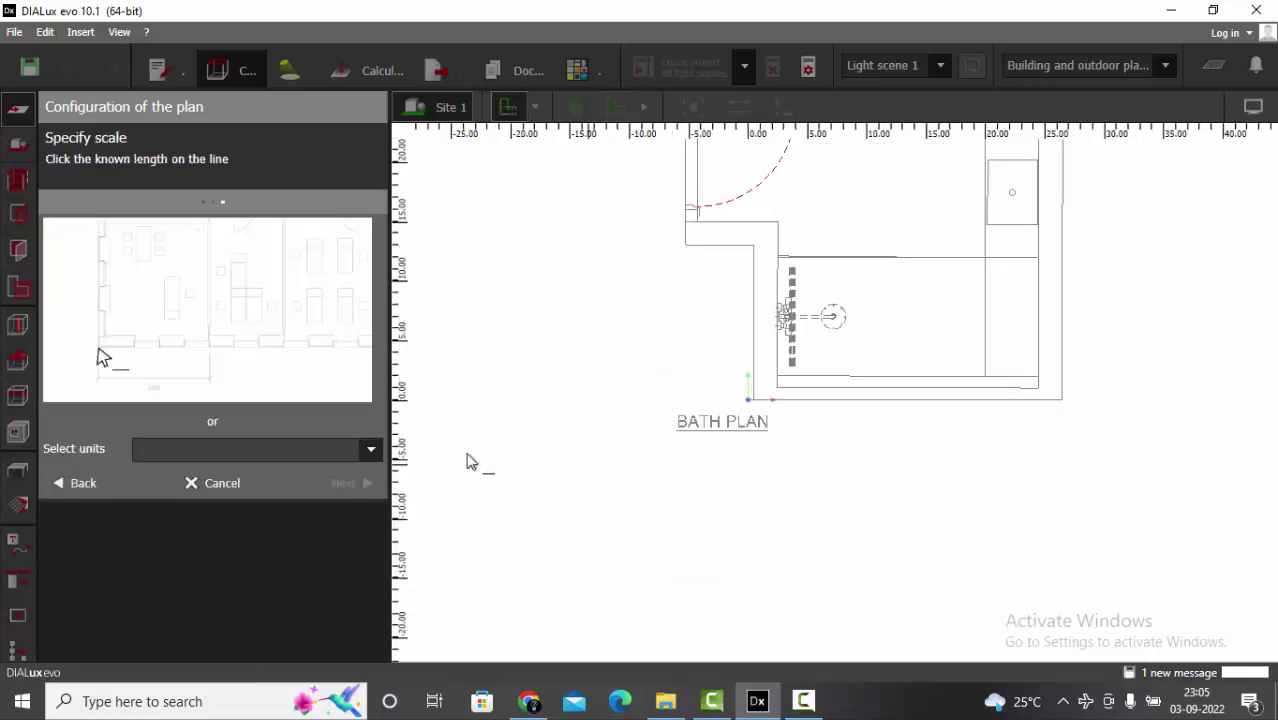
Scale the plan in centimeters using the door opening as the known length, and save the project as BATHROOM - YOUTUBE.
left_click(302, 448)
left_click(182, 538)
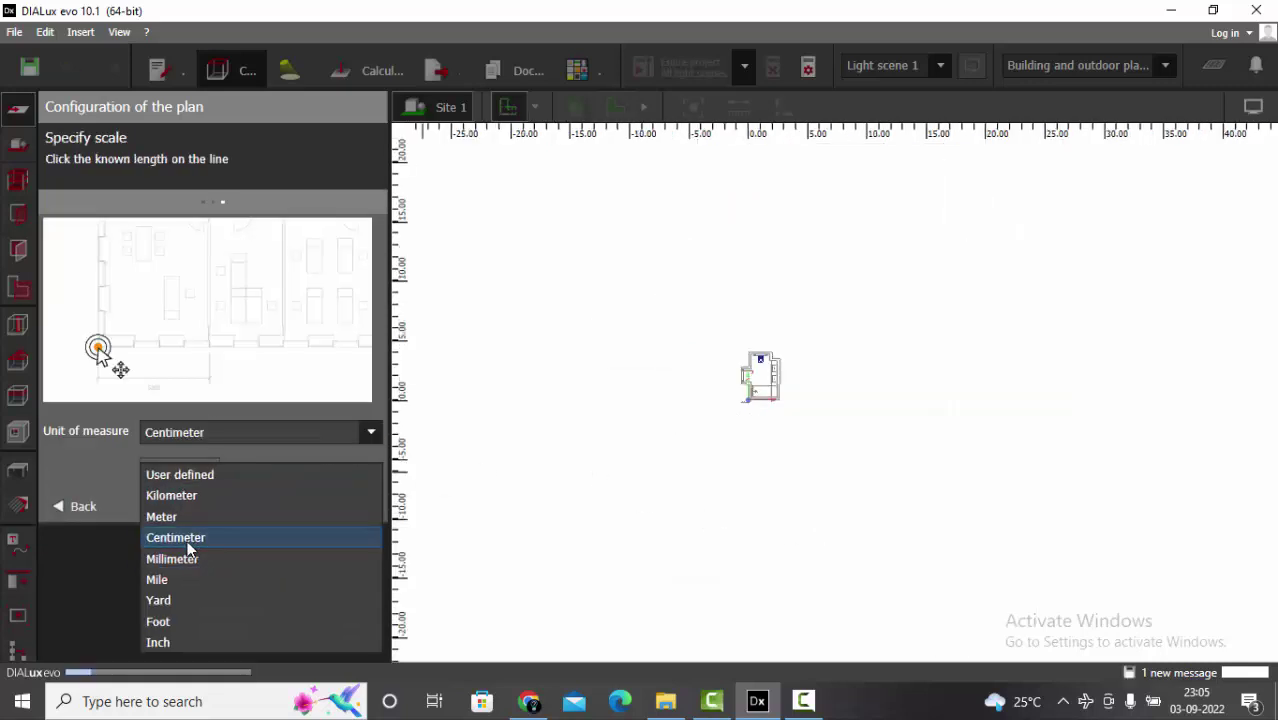
left_click(197, 274)
scroll(742, 291, "up", 5)
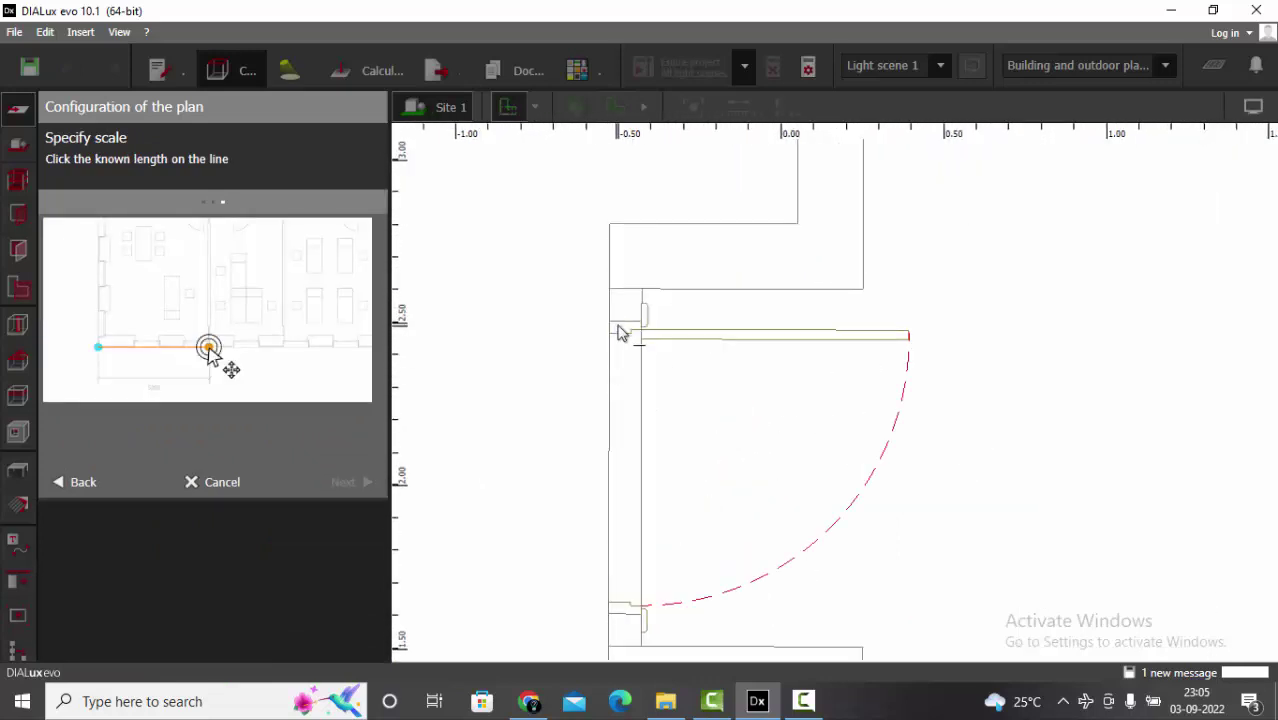
left_click(619, 332)
left_click(637, 605)
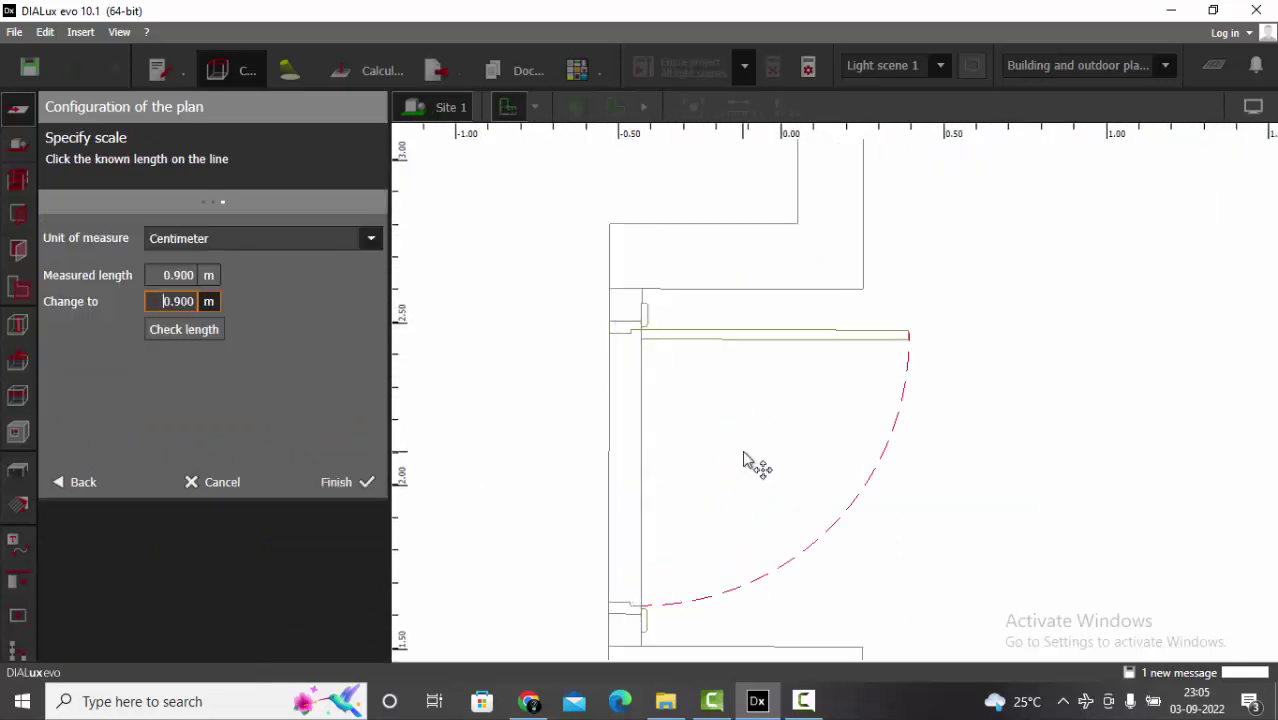
left_click(337, 486)
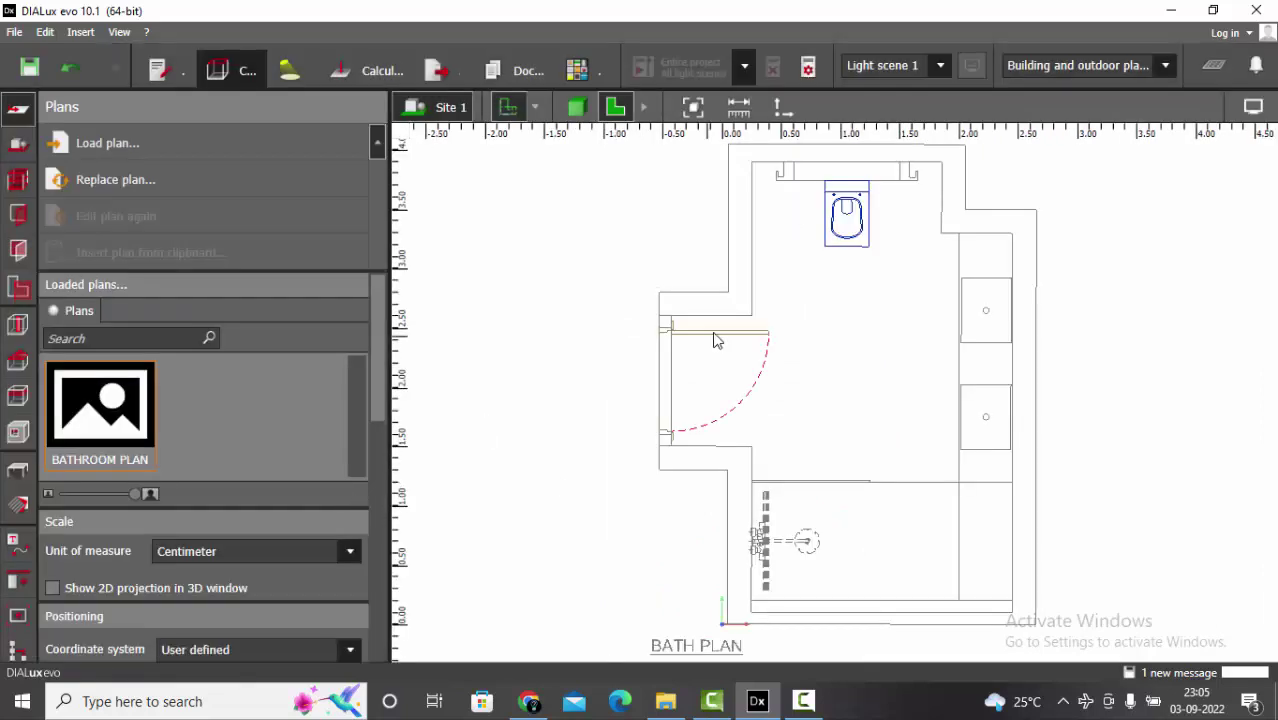
key("ctrl+s")
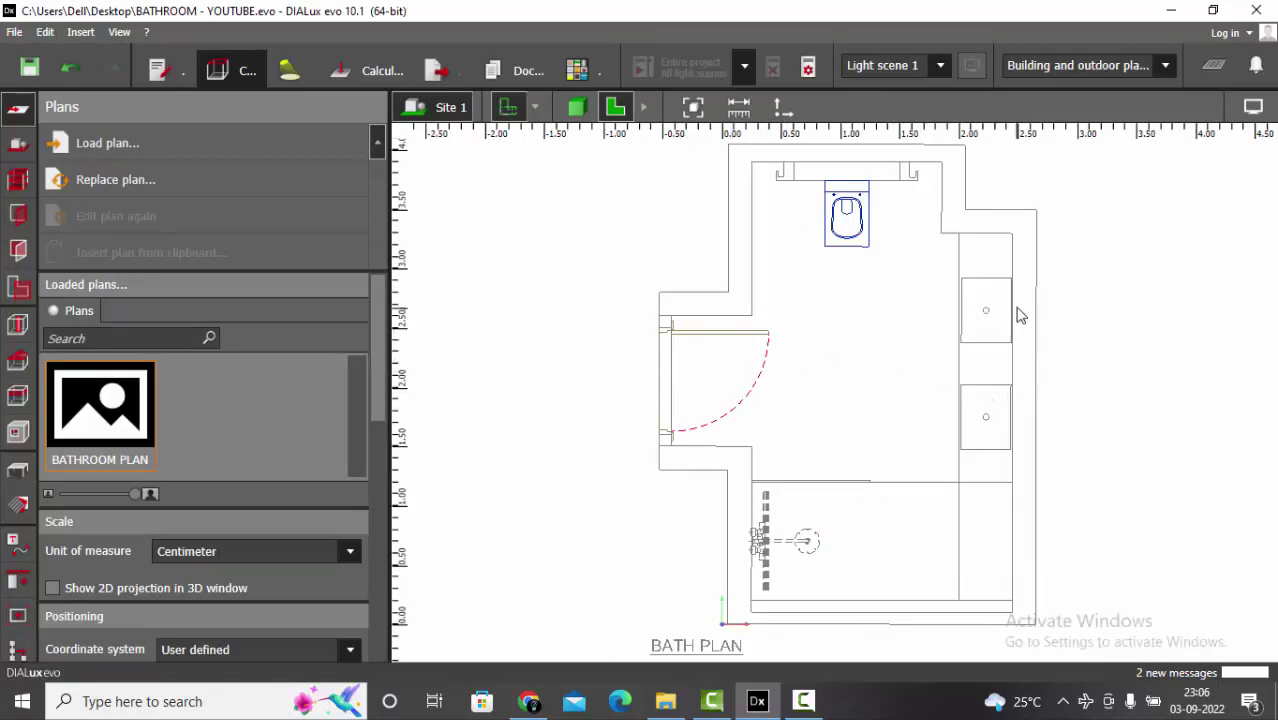
scroll(1013, 443, "up", 5)
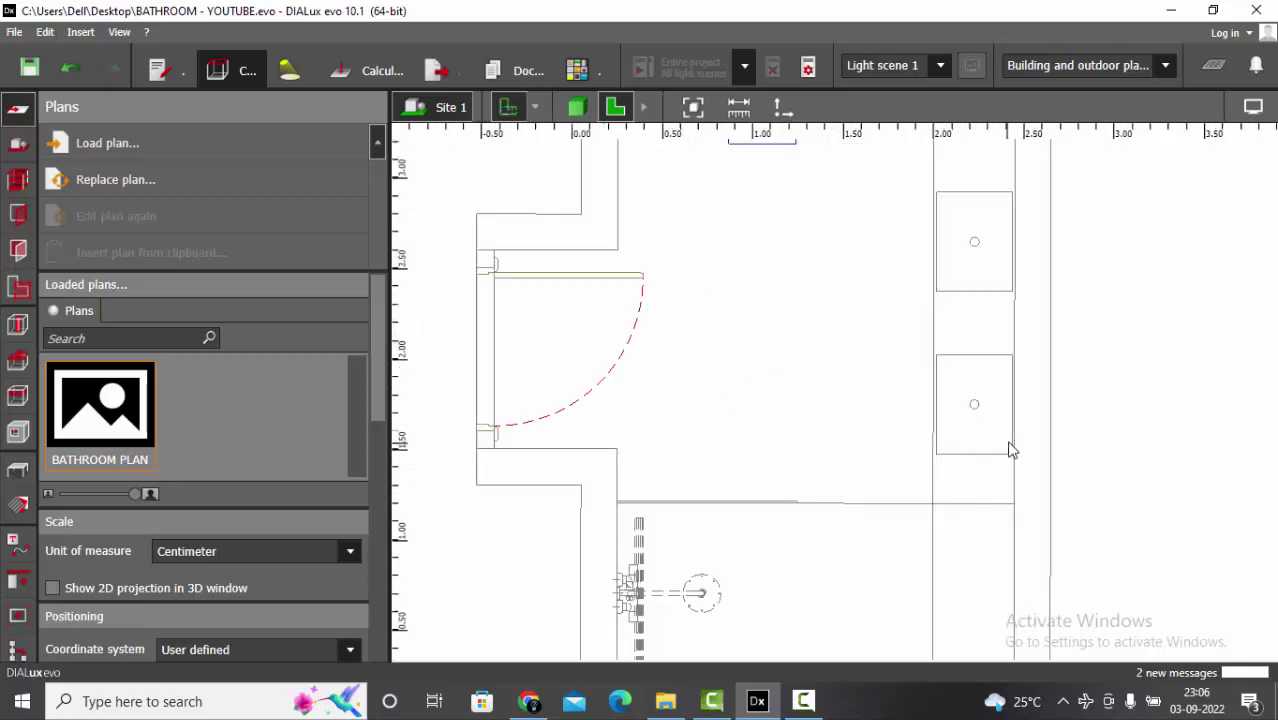
scroll(1029, 445, "down", 4)
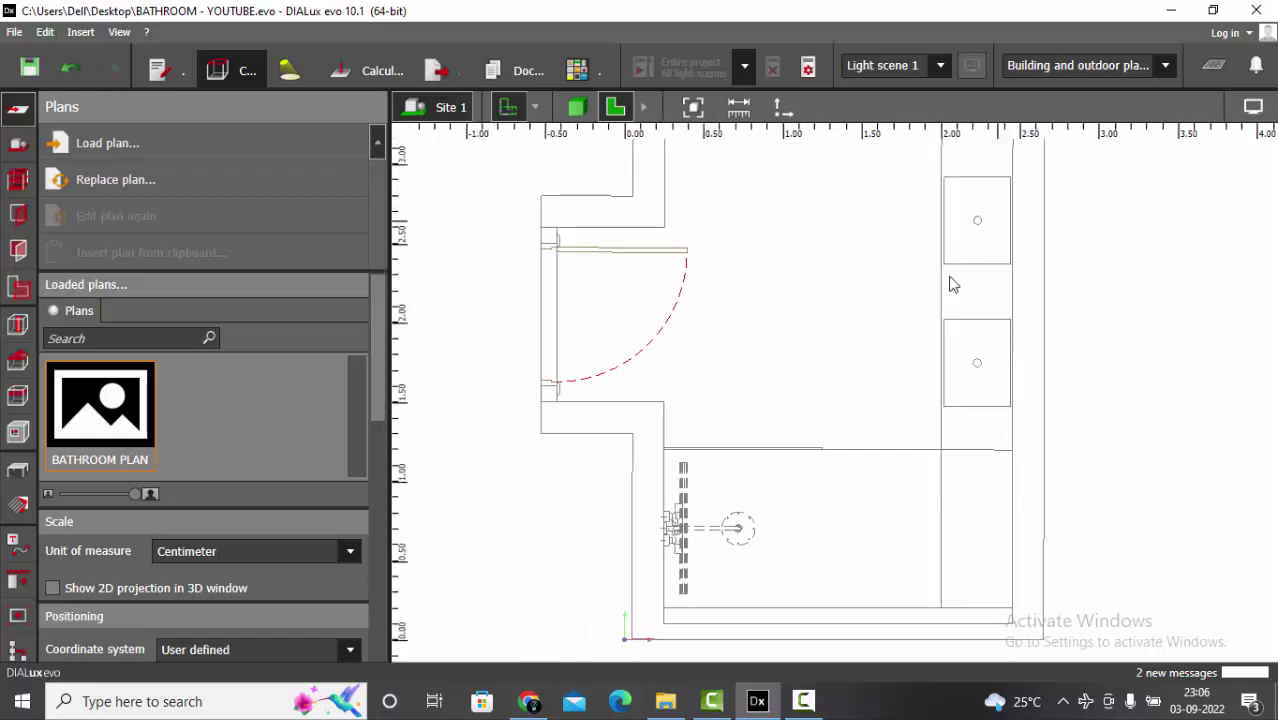
scroll(952, 285, "down", 1)
scroll(813, 333, "down", 1)
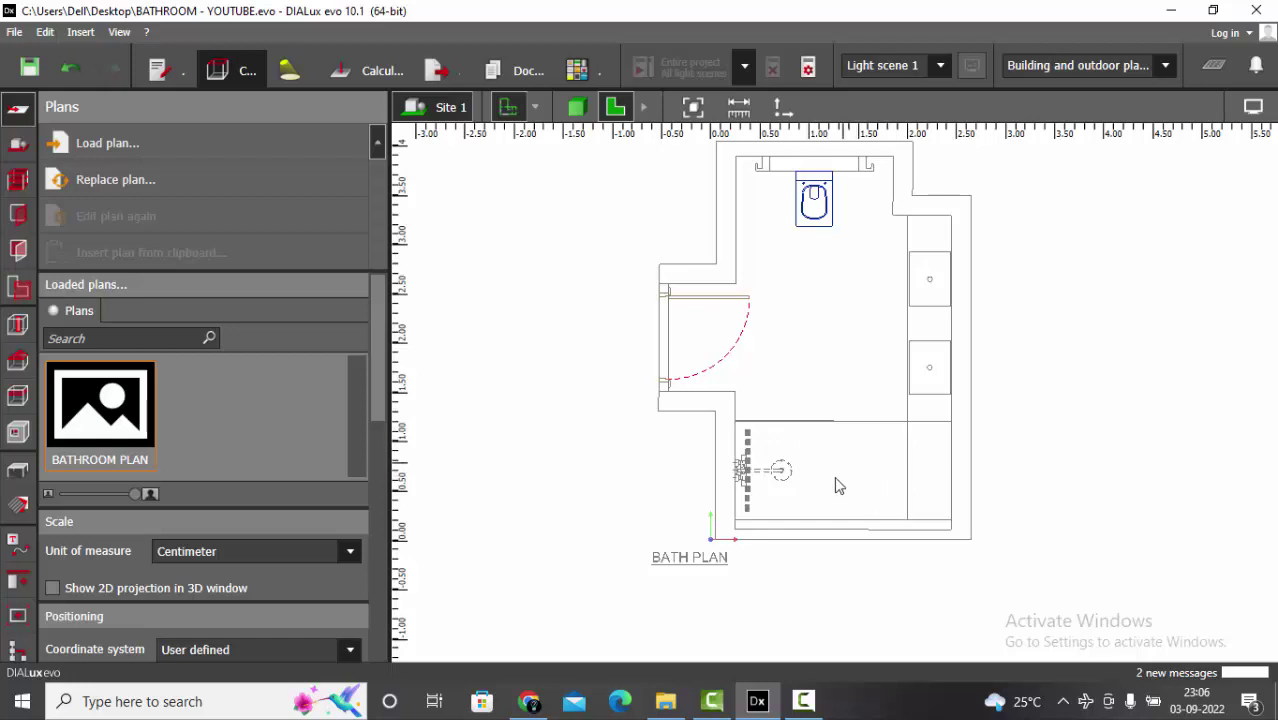
scroll(850, 486, "up", 1)
scroll(840, 407, "down", 3)
scroll(822, 262, "up", 2)
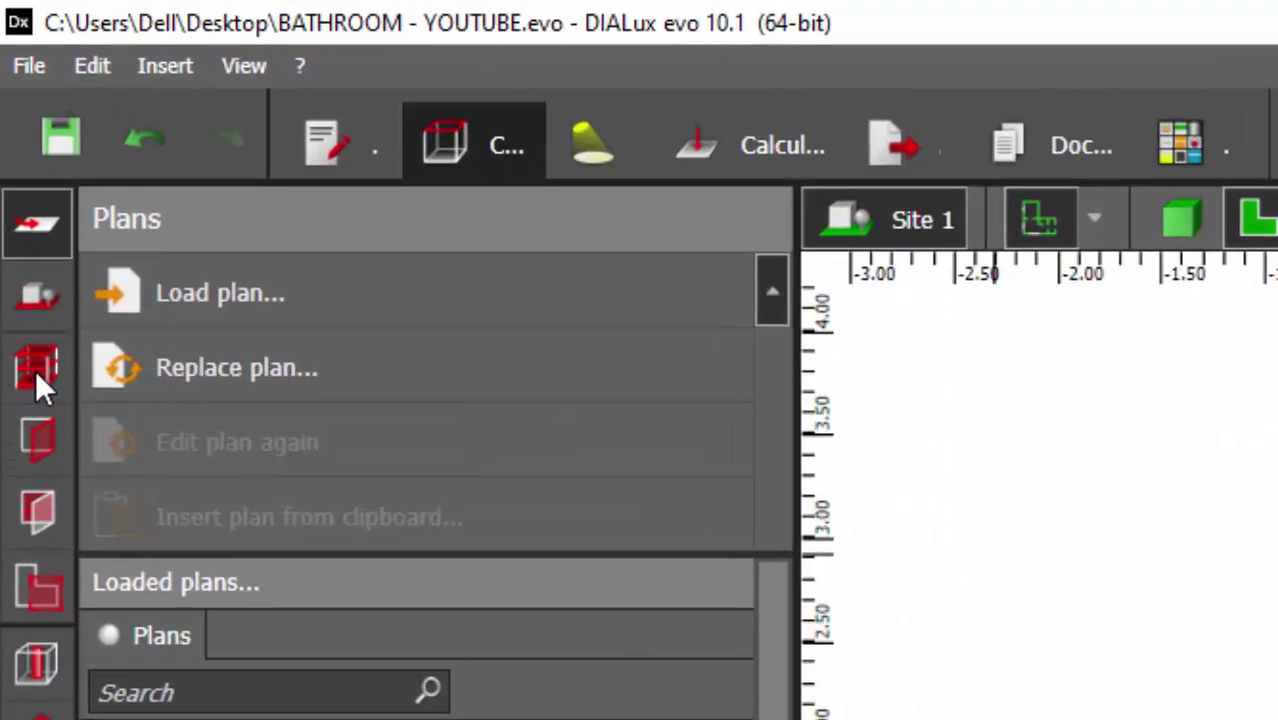
Start a building contour at the inner corner above the door and trace the inner walls around the toilet to the basin-side corner.
left_click(36, 370)
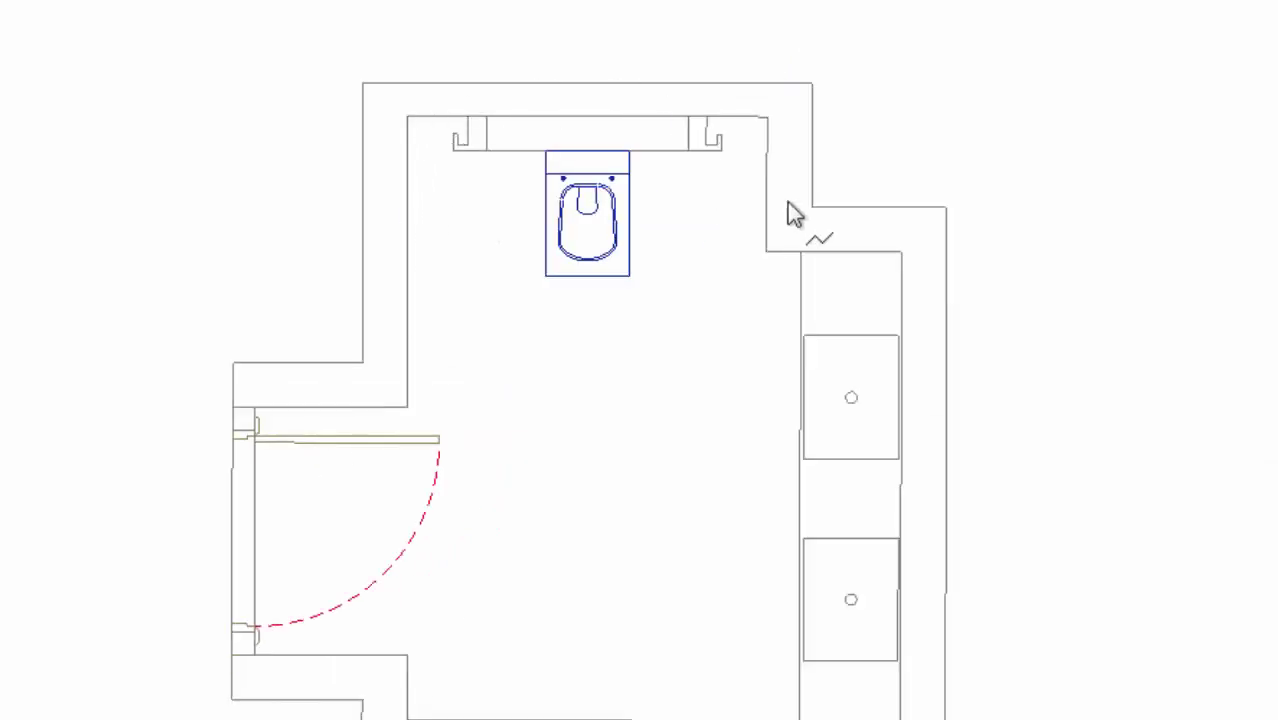
scroll(773, 226, "down", 1)
scroll(566, 242, "up", 3)
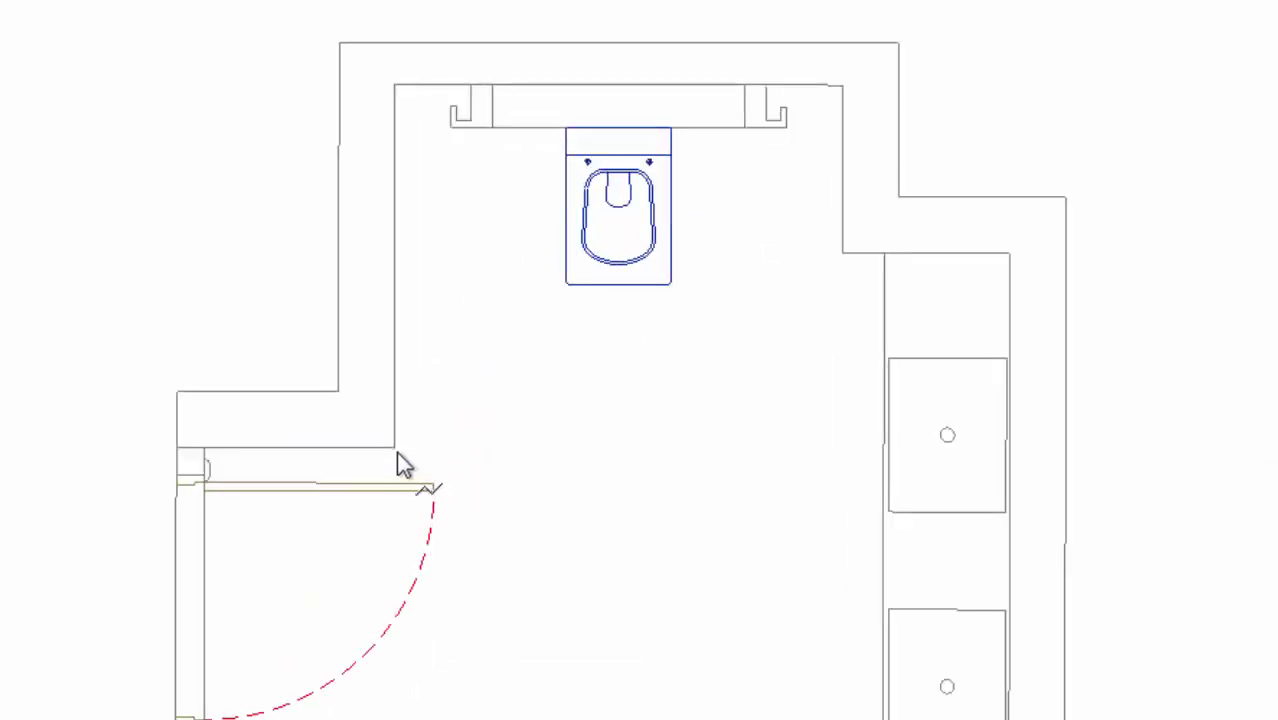
left_click(395, 449)
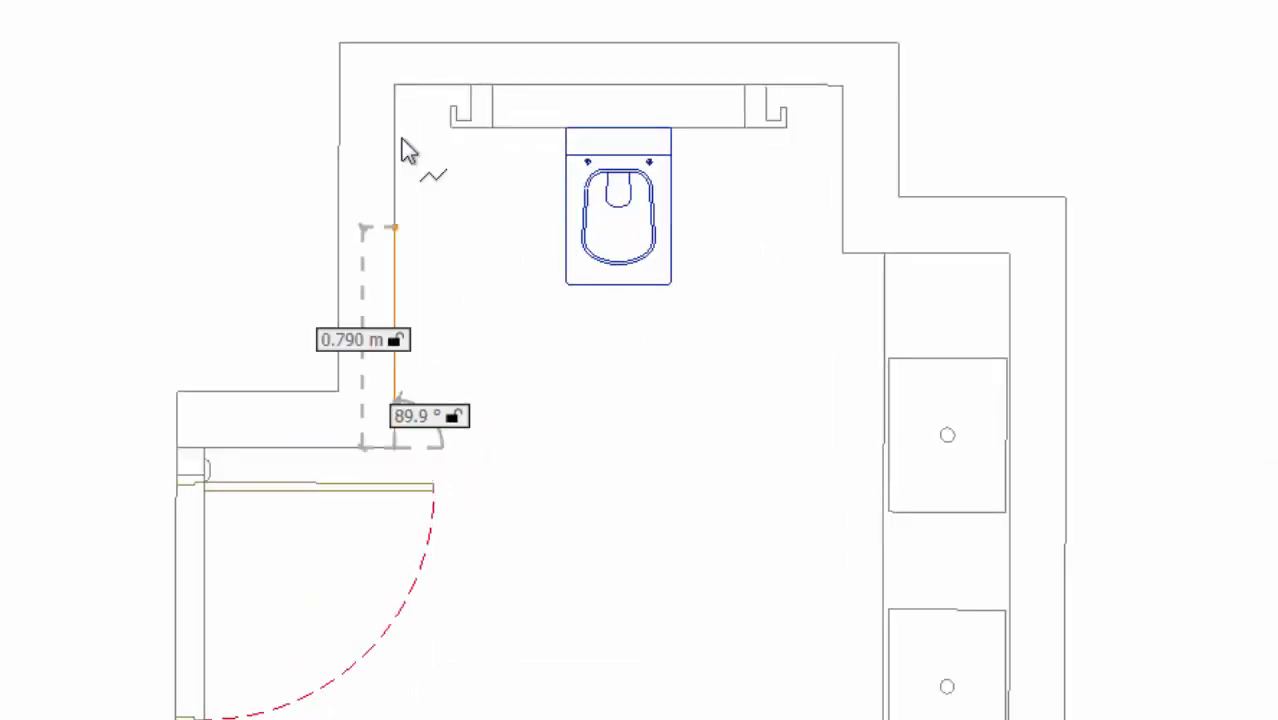
left_click(397, 82)
left_click(842, 87)
scroll(859, 250, "up", 2)
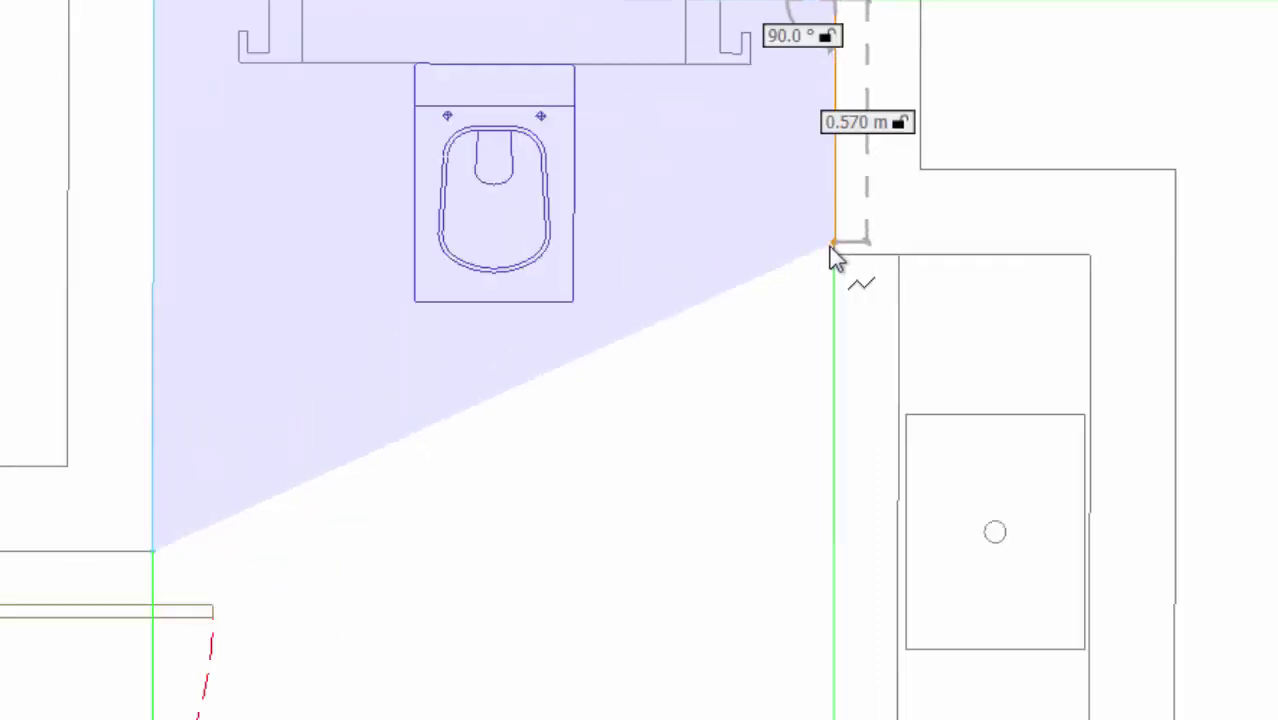
left_click(834, 254)
left_click(1084, 258)
Continue the contour along the inner walls past the basins, shower and door recess, and close it.
scroll(923, 84, "down", 2)
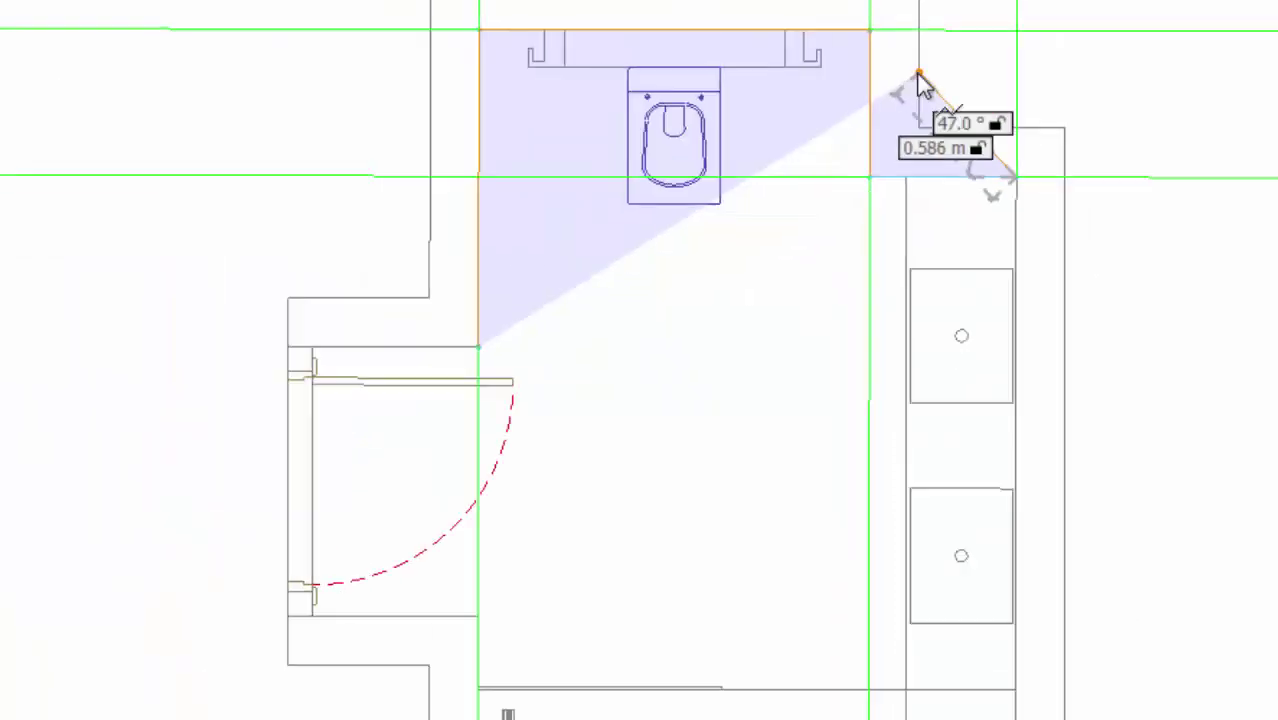
scroll(918, 73, "down", 2)
scroll(926, 645, "up", 3)
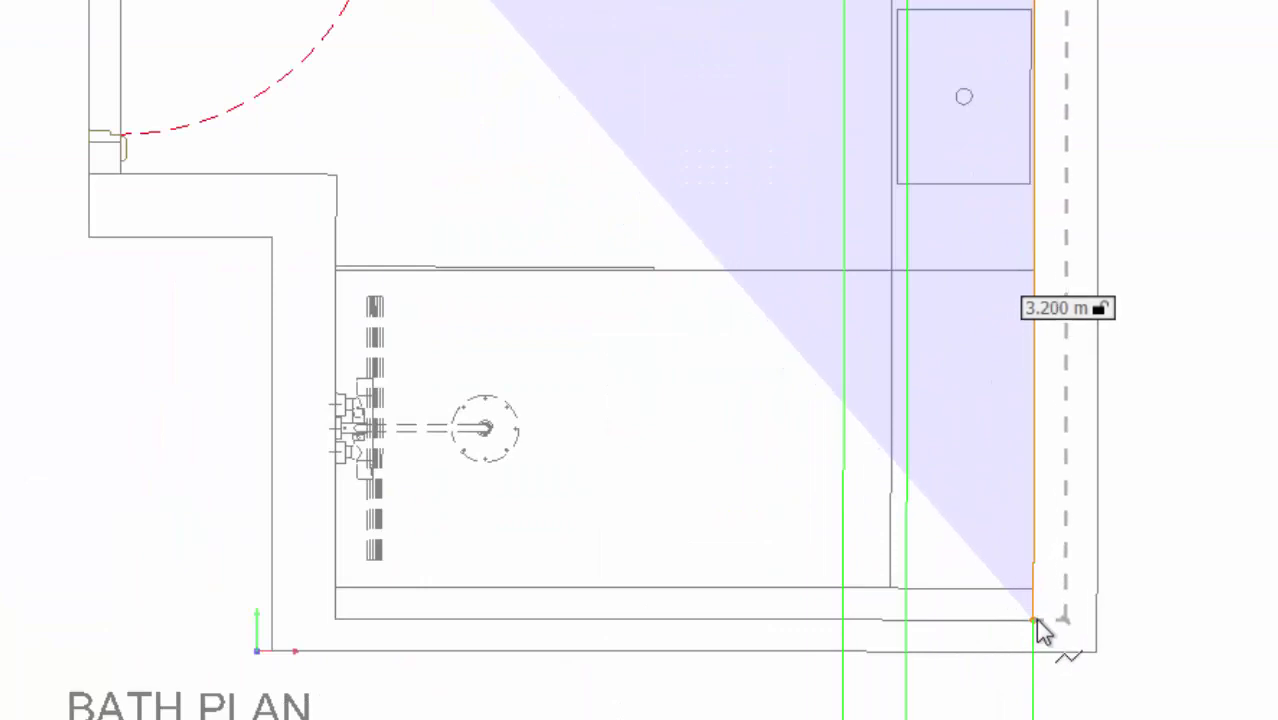
left_click(1034, 620)
left_click(337, 619)
left_click(126, 178)
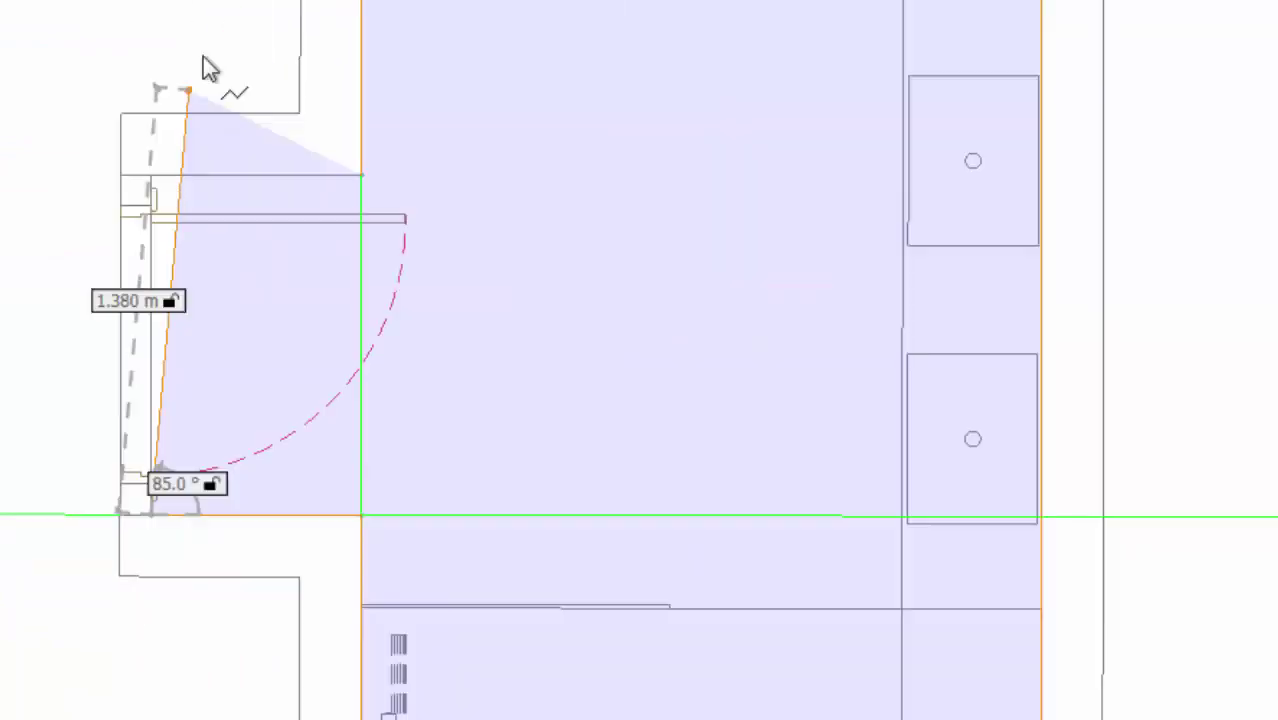
left_click(443, 296)
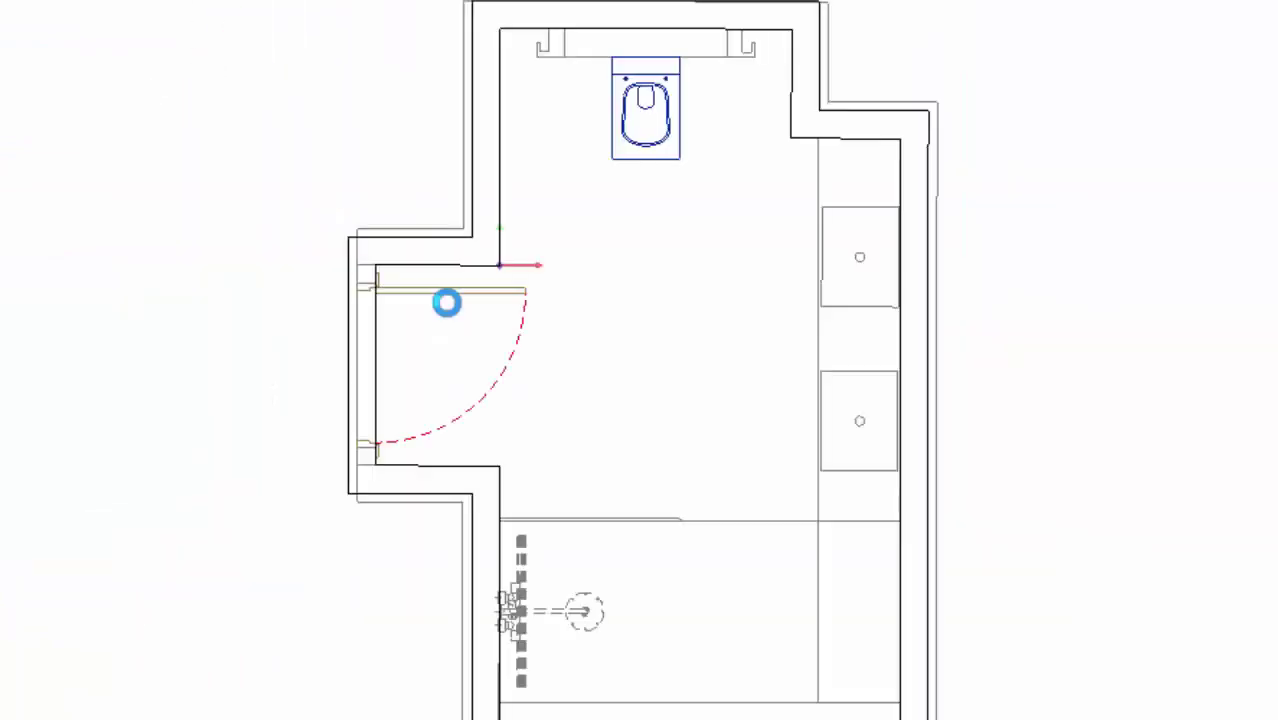
Edit the building's outer contour and align the edge below the door recess with the plan's outer wall line.
scroll(379, 376, "down", 2)
scroll(650, 372, "up", 2)
scroll(698, 715, "up", 1)
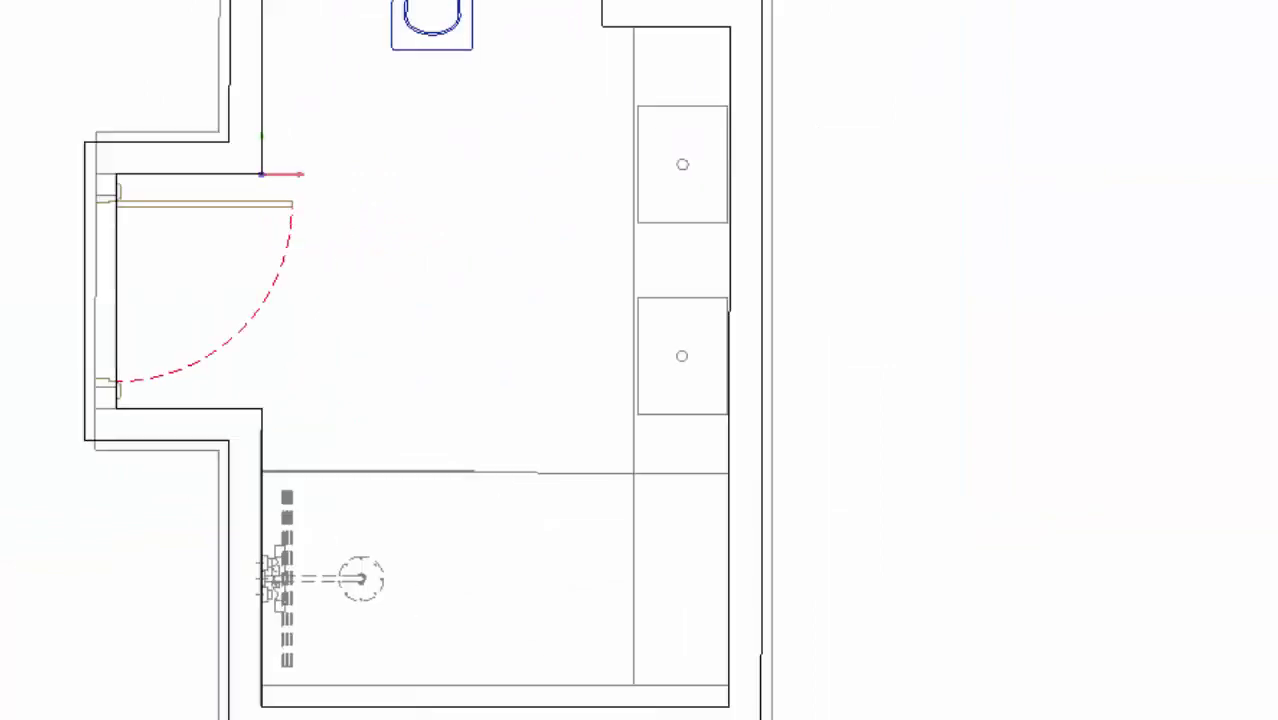
scroll(730, 583, "down", 2)
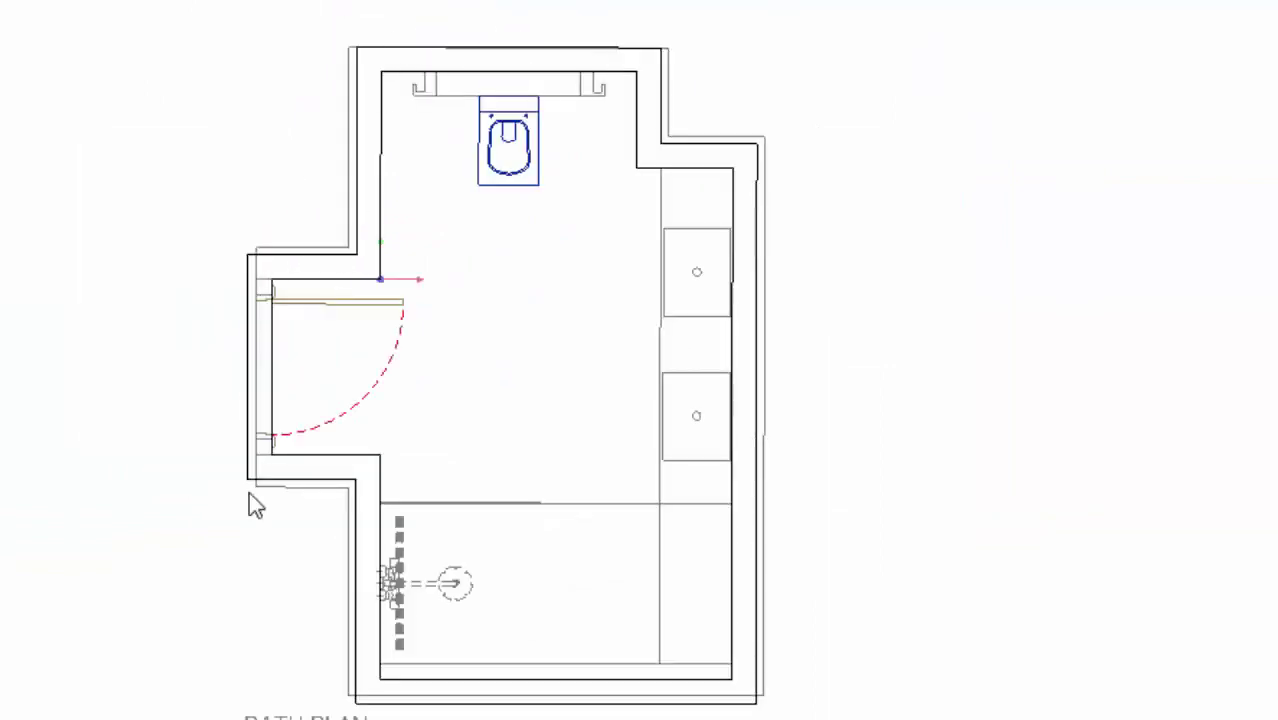
scroll(357, 717, "up", 3)
scroll(330, 379, "up", 6)
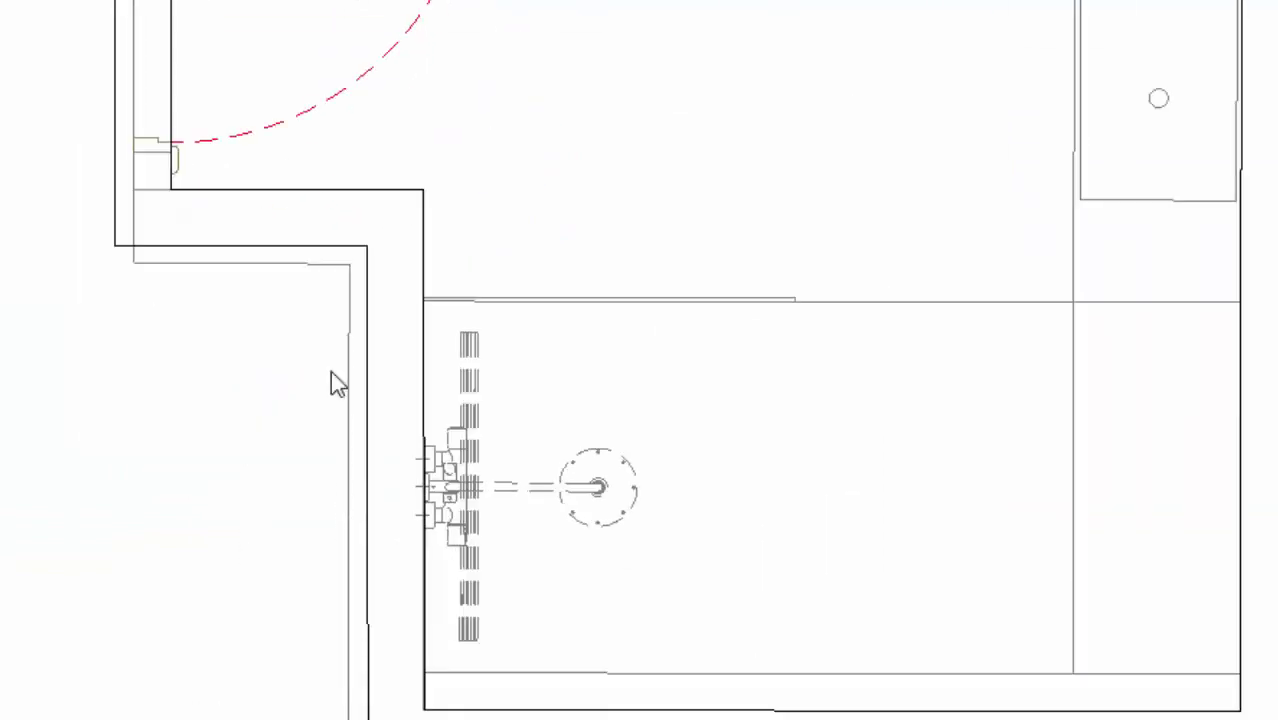
left_click(118, 234)
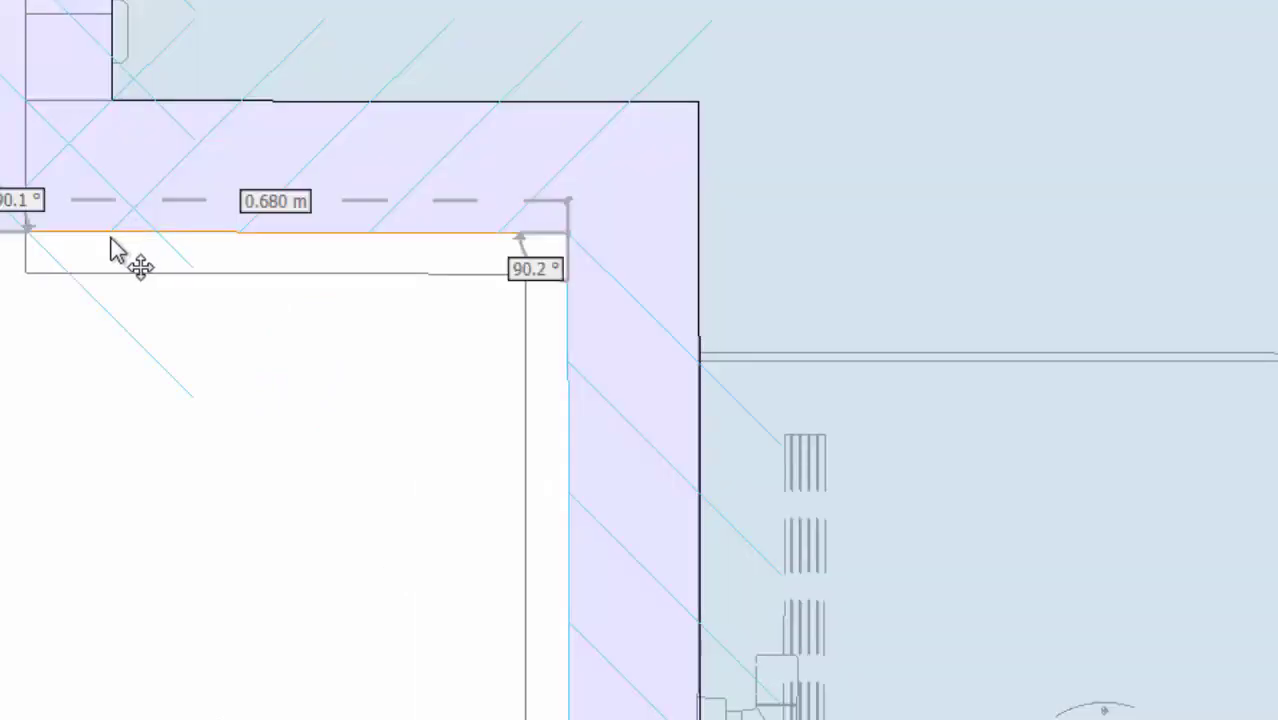
scroll(300, 262, "down", 2)
scroll(226, 248, "up", 2)
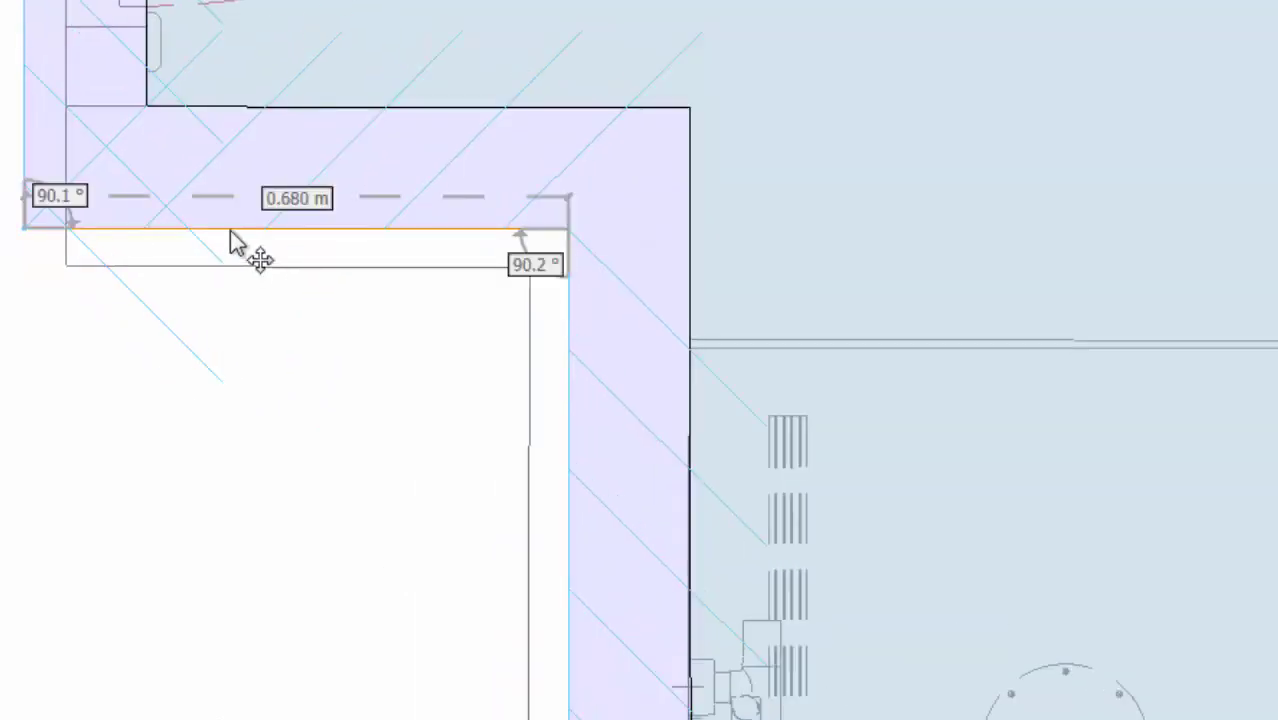
scroll(413, 80, "down", 4)
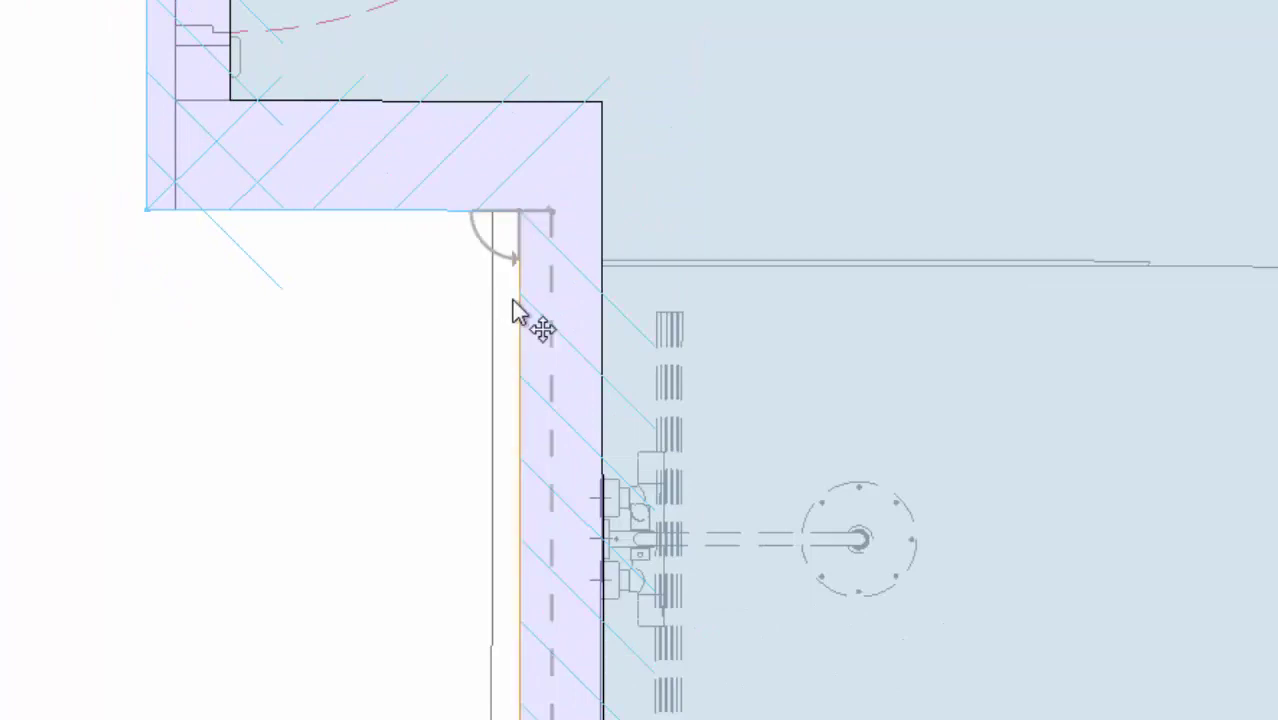
Move the outer contour edges beside and below the shower onto the plan's outer wall lines.
left_click_drag(514, 298, 493, 294)
scroll(268, 70, "down", 1)
scroll(265, 75, "down", 2)
scroll(765, 440, "up", 1)
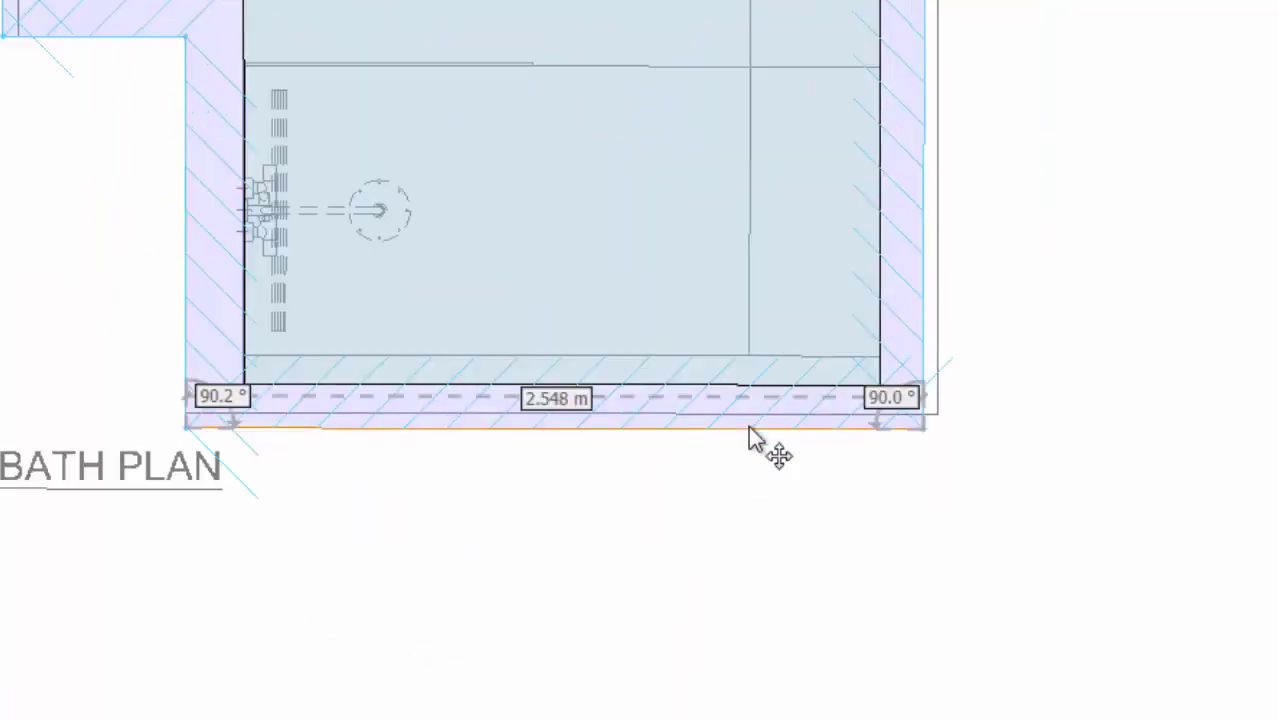
scroll(714, 515, "down", 2)
scroll(833, 229, "up", 2)
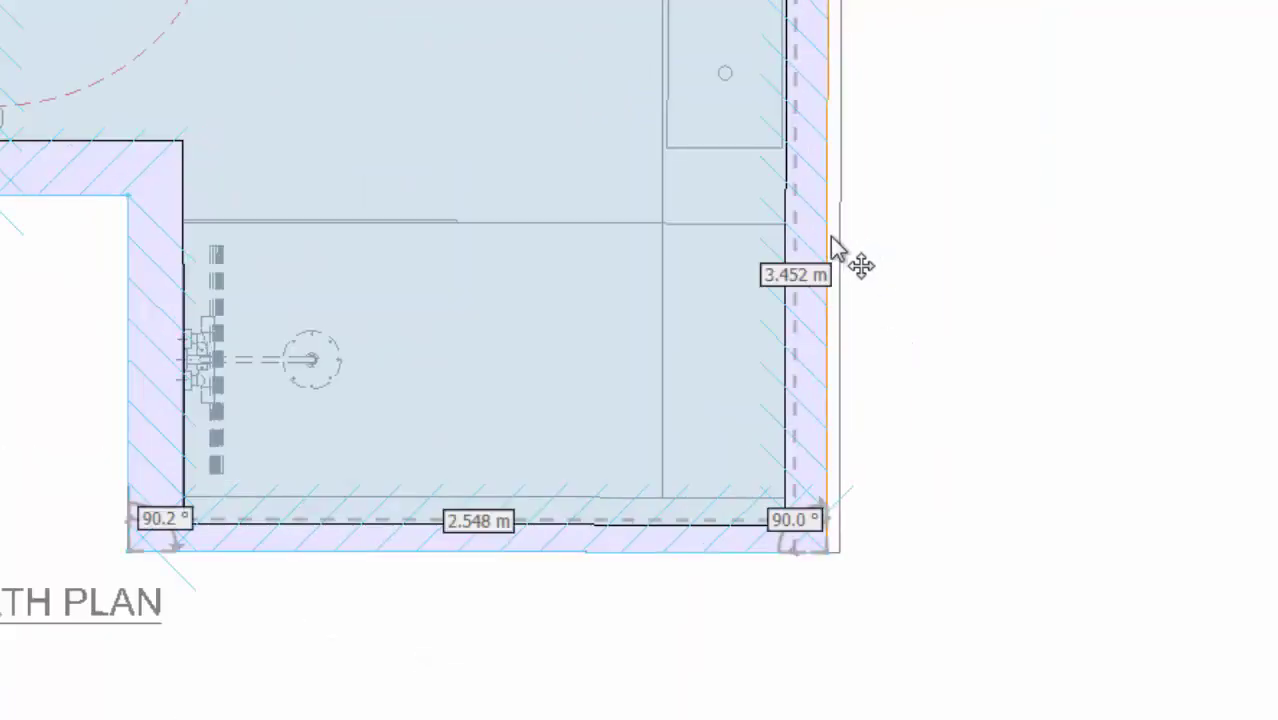
Align the outer contour edges behind the basins and around the toilet area with the plan, and save the project.
left_click_drag(836, 240, 831, 384)
scroll(836, 360, "down", 4)
scroll(765, 257, "up", 5)
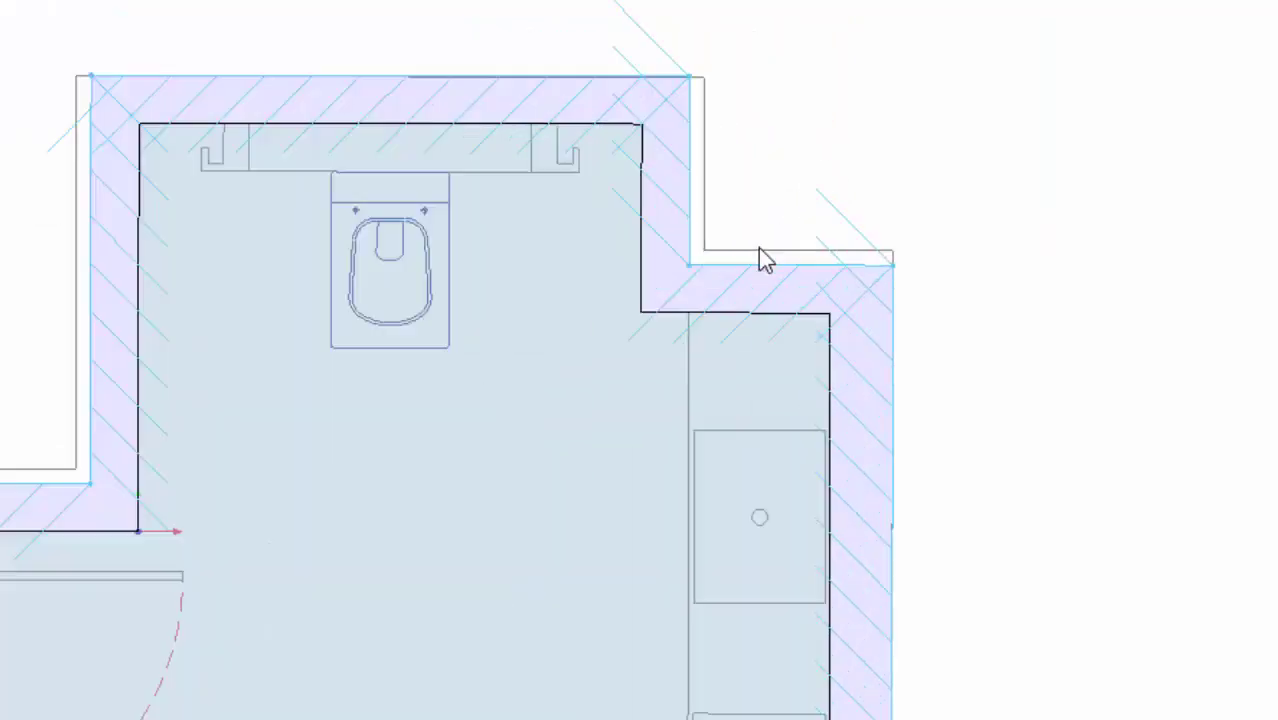
left_click_drag(92, 229, 76, 229)
left_click(39, 144)
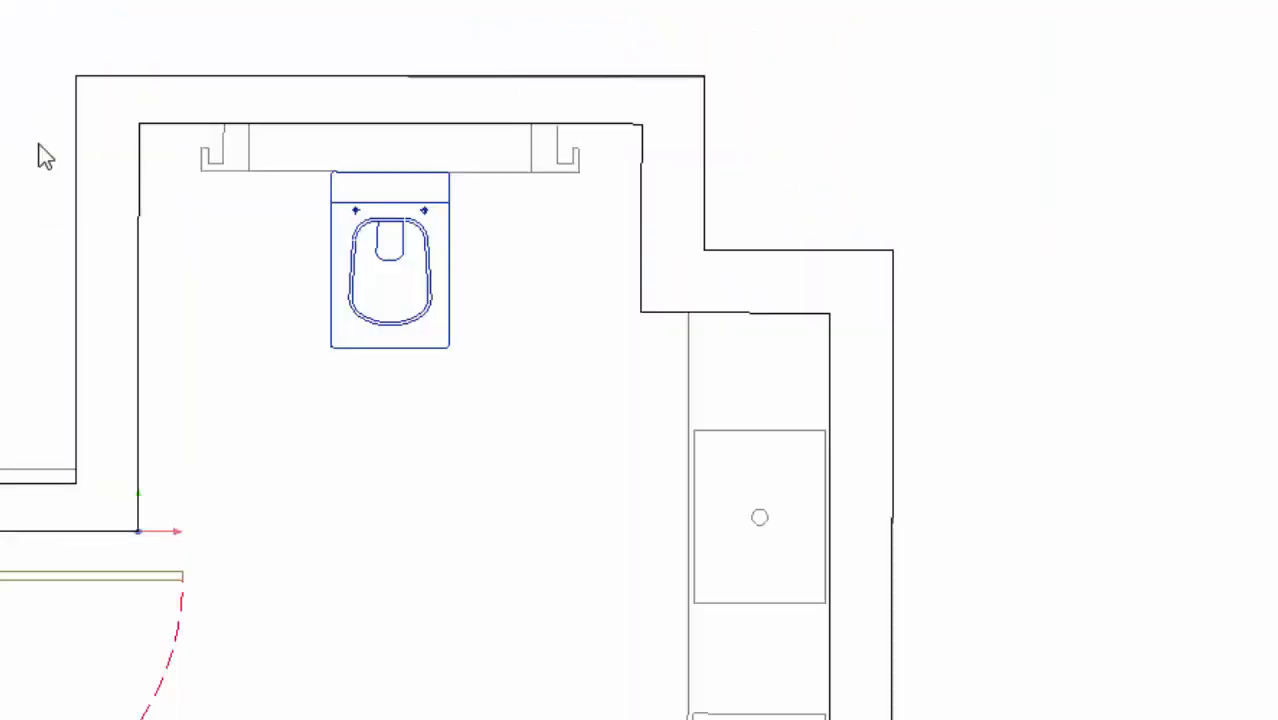
key("ctrl+s")
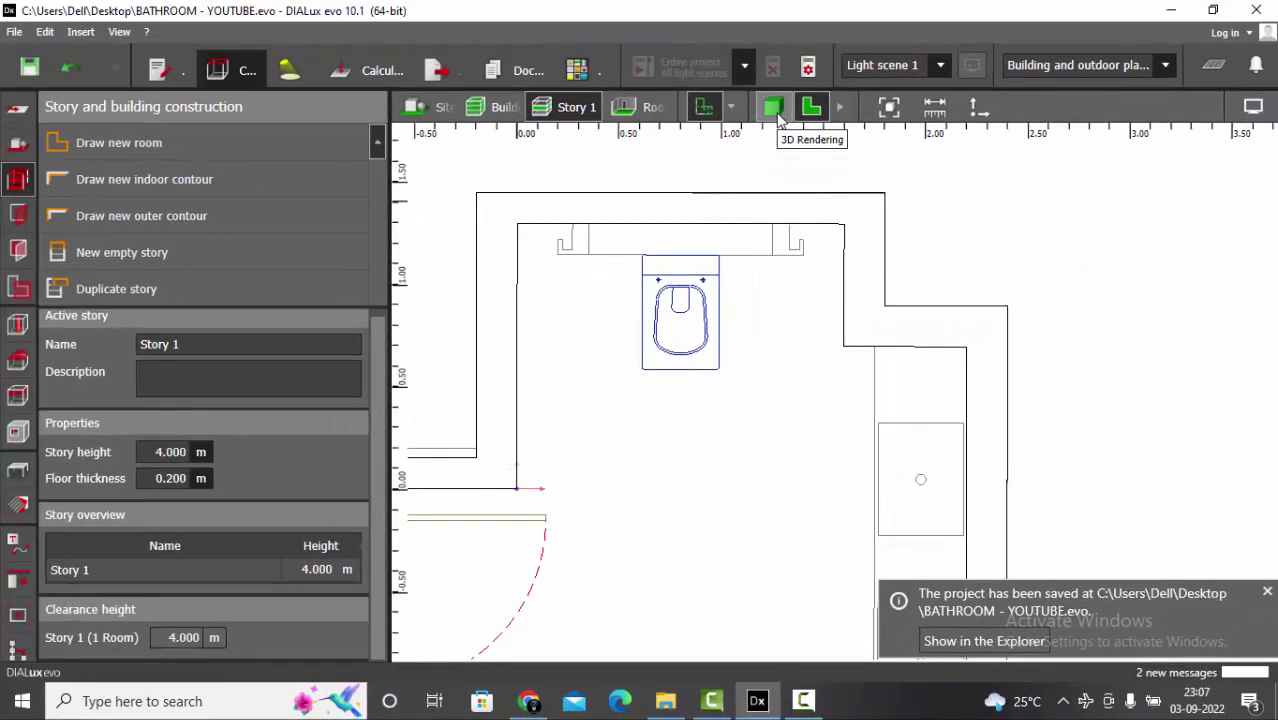
Show the building in 3D and set the story height to 3 m.
left_click(779, 117)
left_click_drag(820, 330, 952, 332)
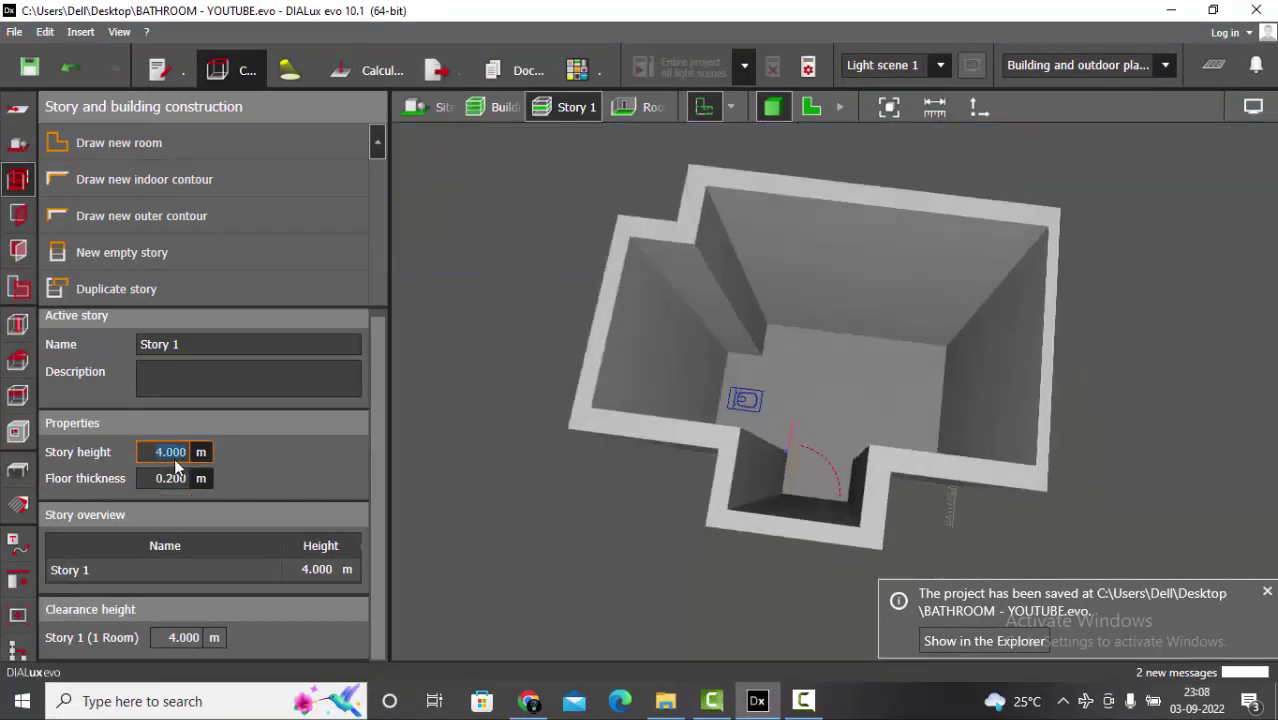
type("3")
key("Return")
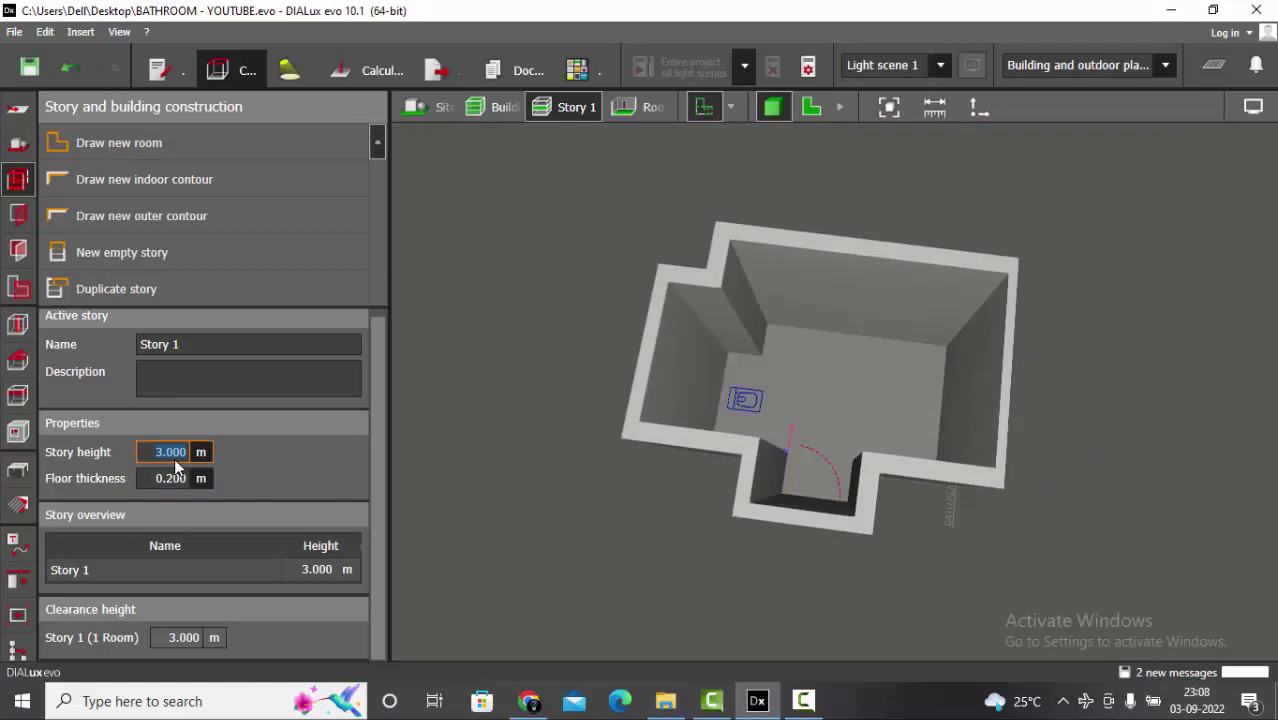
Check the room in plan view, return to the 3D view and open the material tools.
left_click(816, 110)
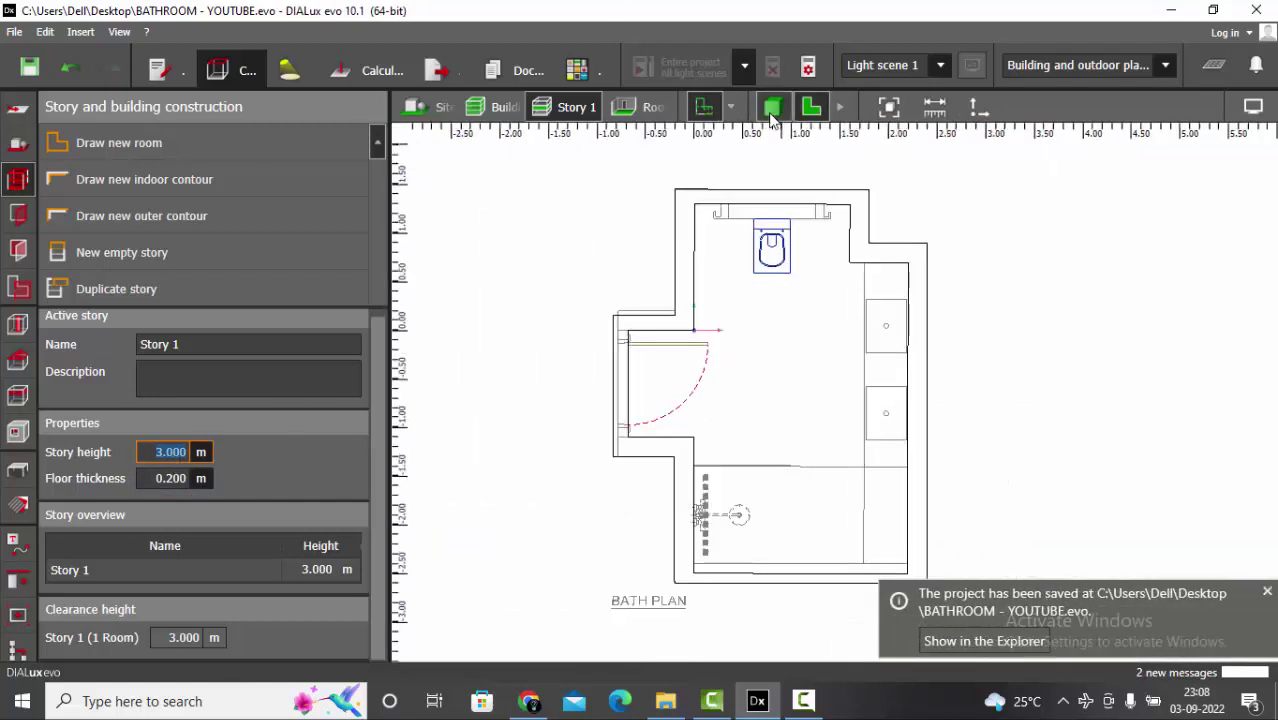
left_click(772, 107)
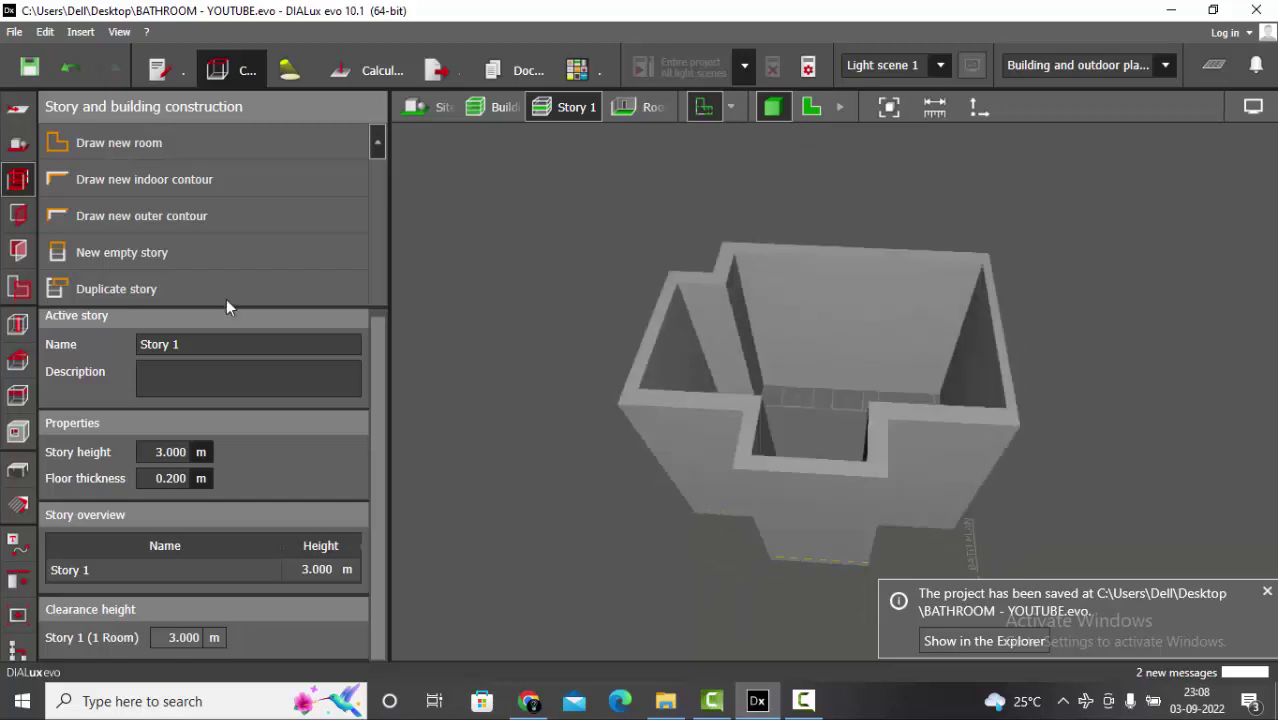
left_click(18, 505)
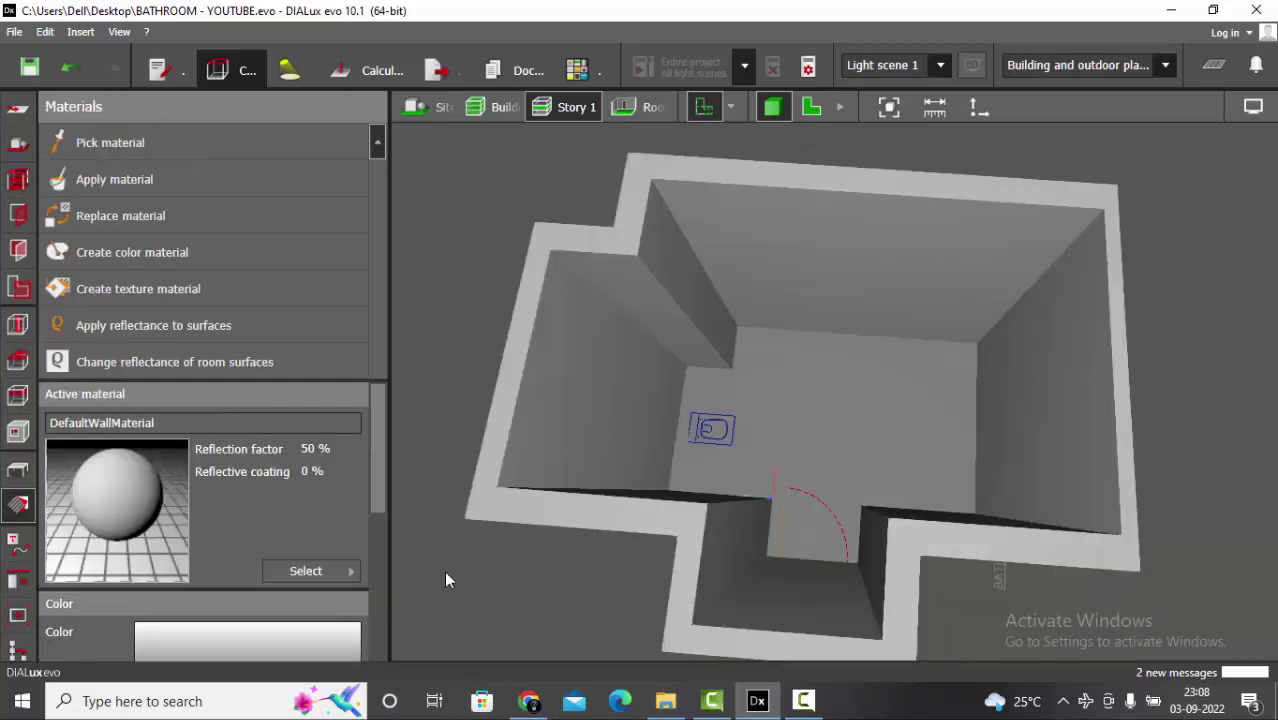
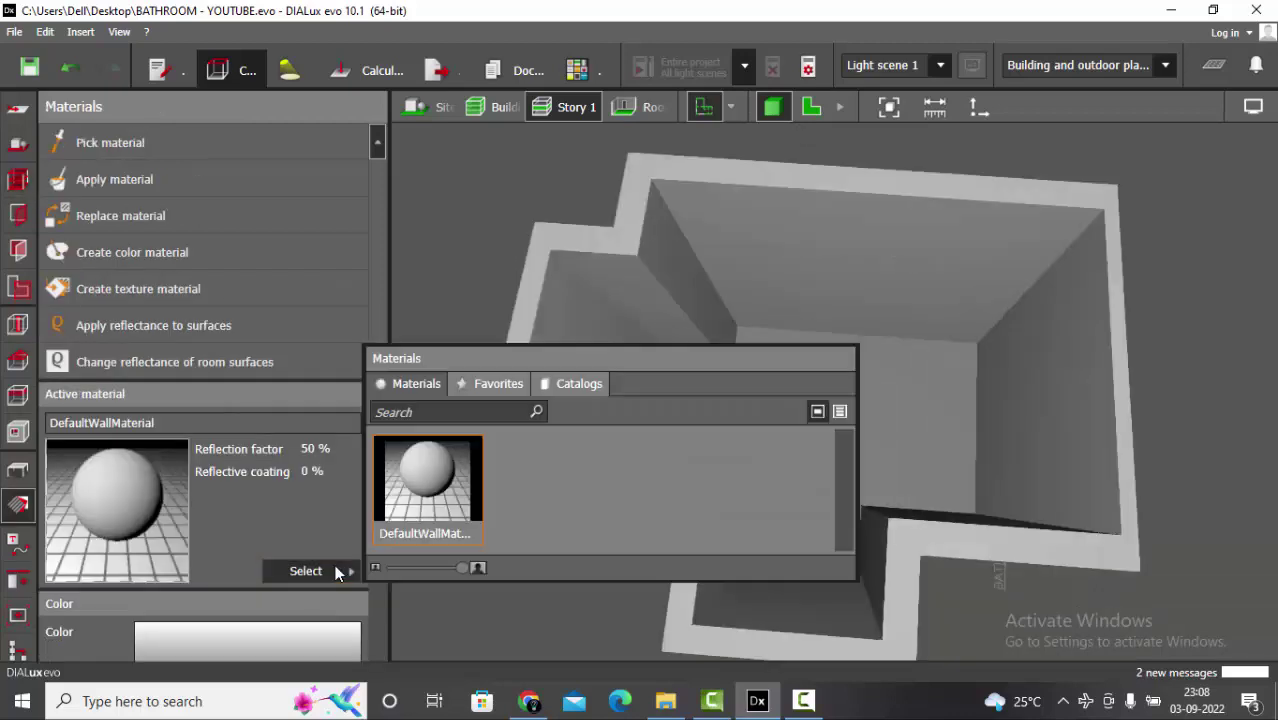
Lighten the default wall material to near-white, with red, green and blue at 236.
left_click(162, 252)
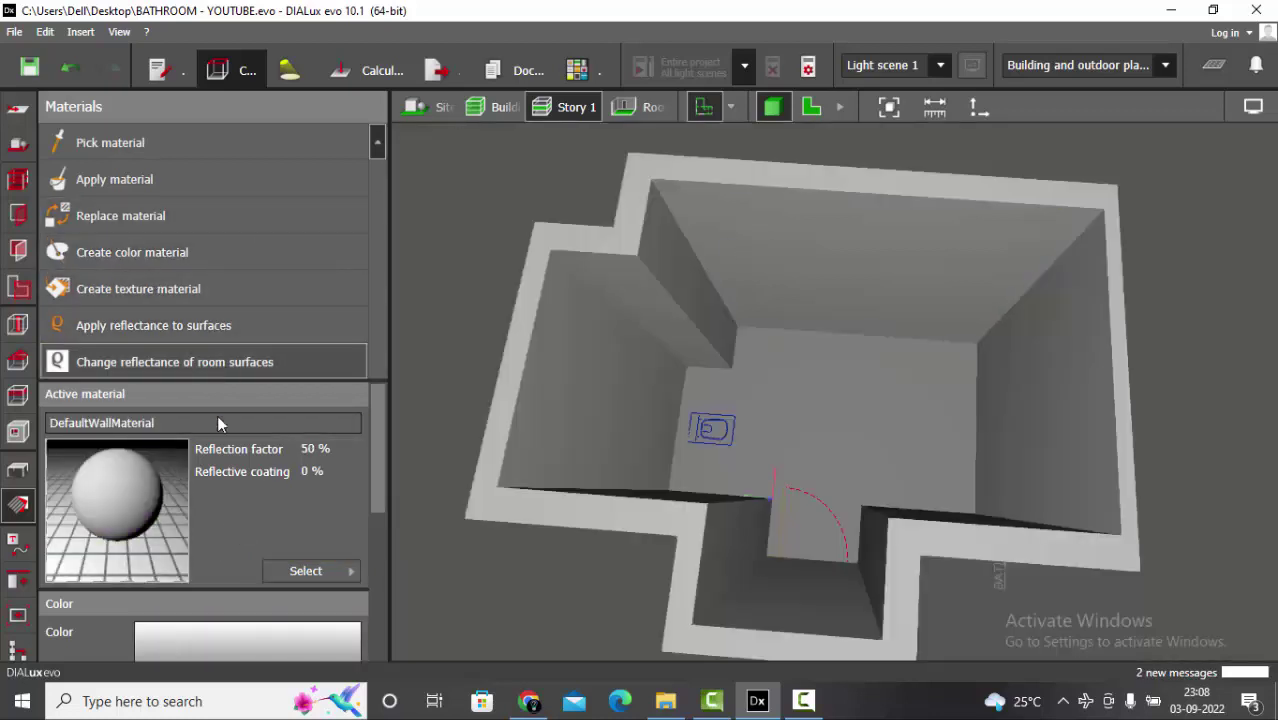
scroll(127, 445, "down", 5)
mouse_move(162, 425)
left_mouse_down()
mouse_move(153, 446)
mouse_move(153, 418)
left_mouse_up()
right_click_drag(602, 287, 560, 400)
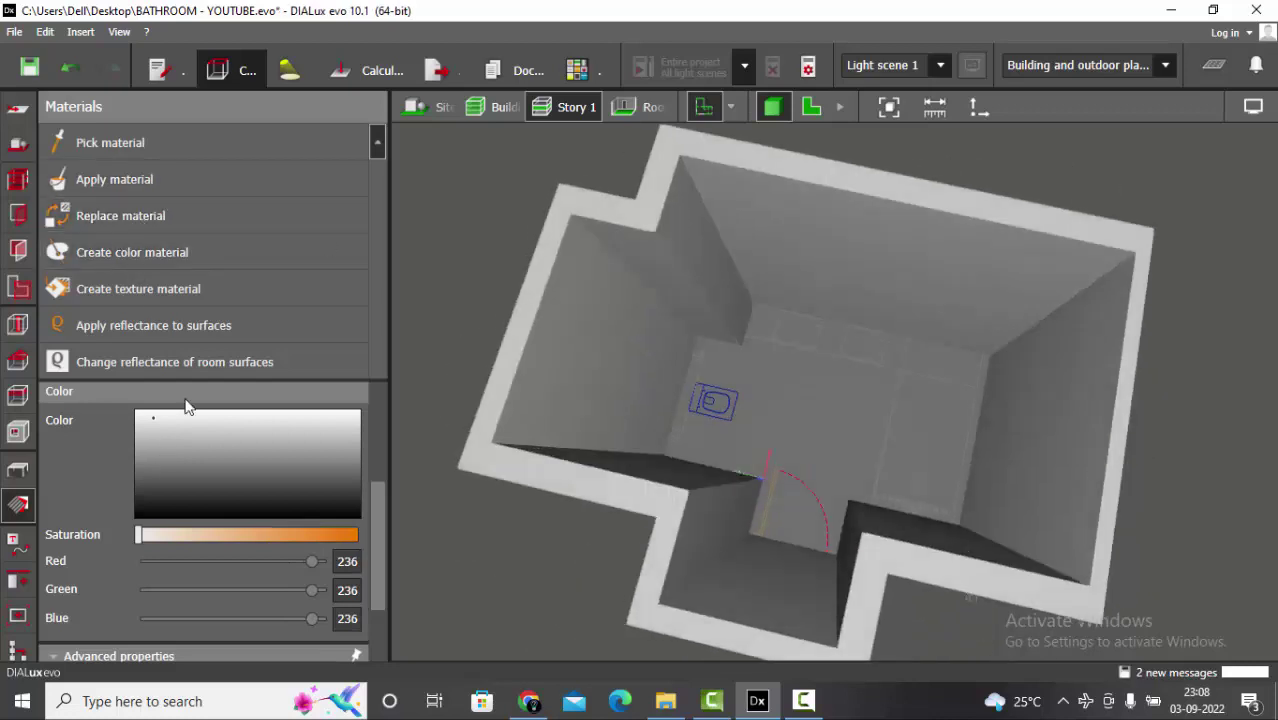
Draw a rectangular floor element 4.5 m long and 4 m wide around the building on the site and check it in 3D.
left_click(17, 465)
right_click_drag(749, 340, 712, 365)
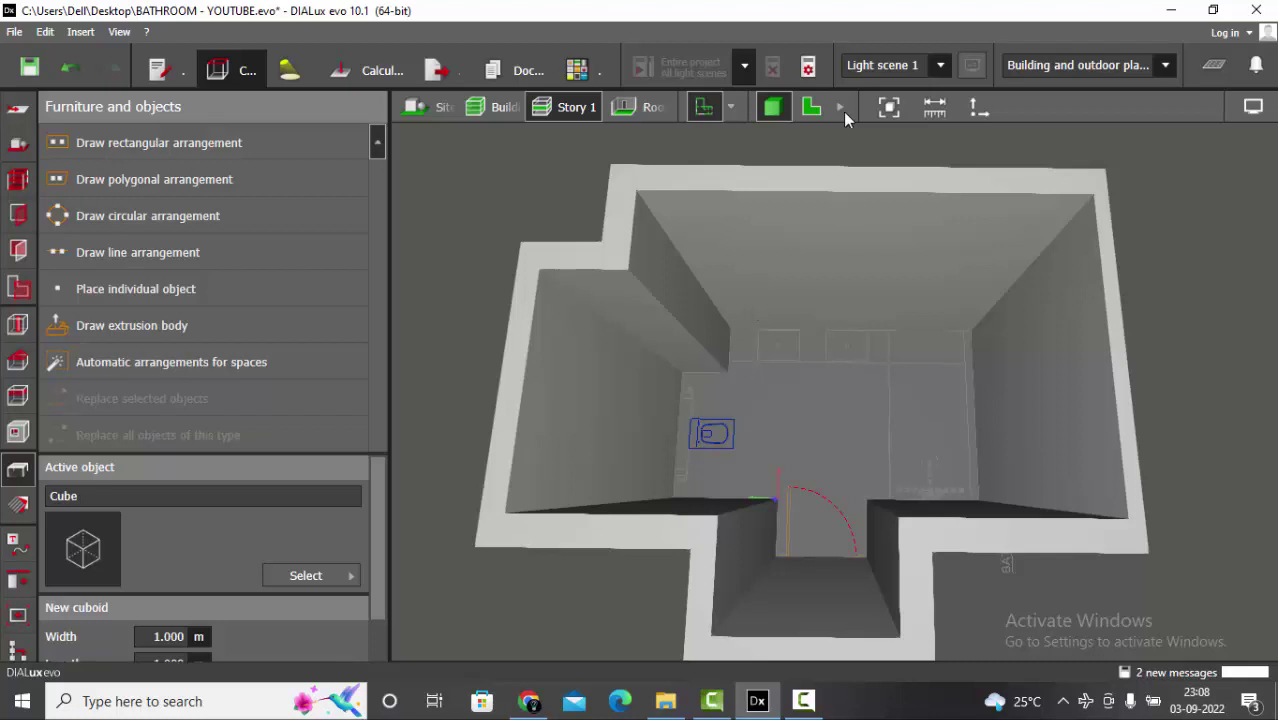
left_click(811, 107)
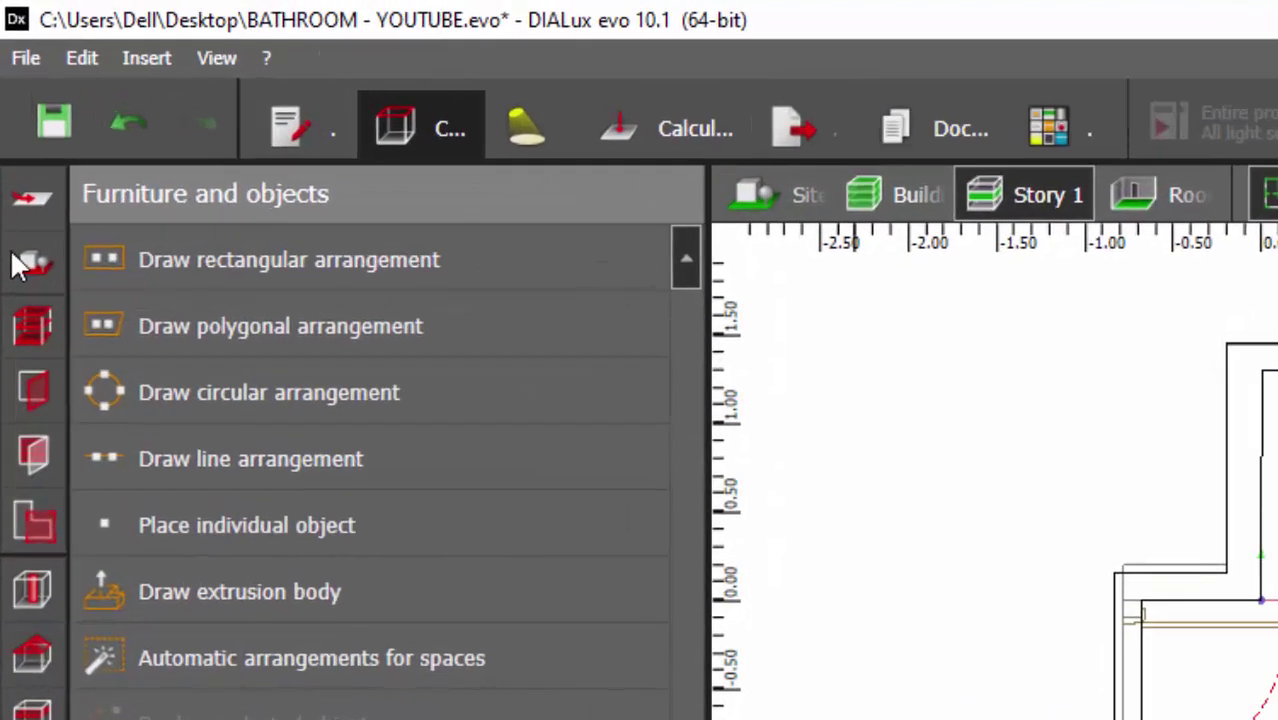
left_click(16, 178)
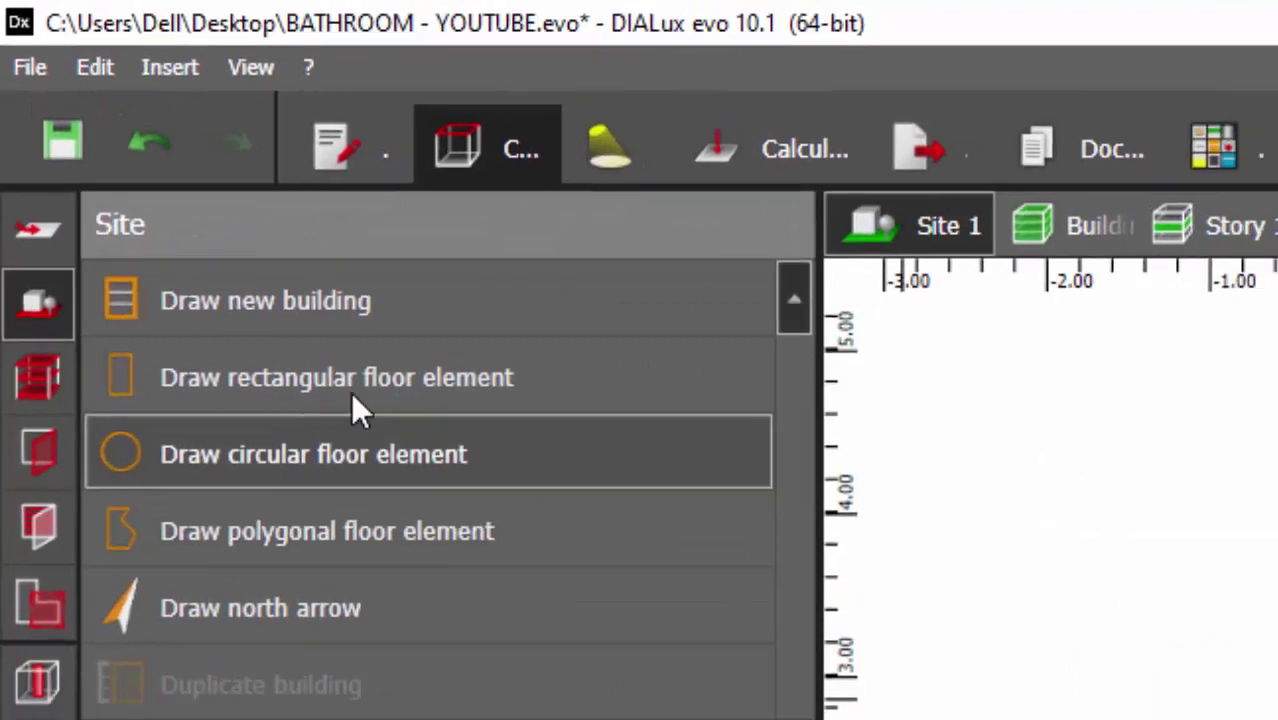
left_click(352, 399)
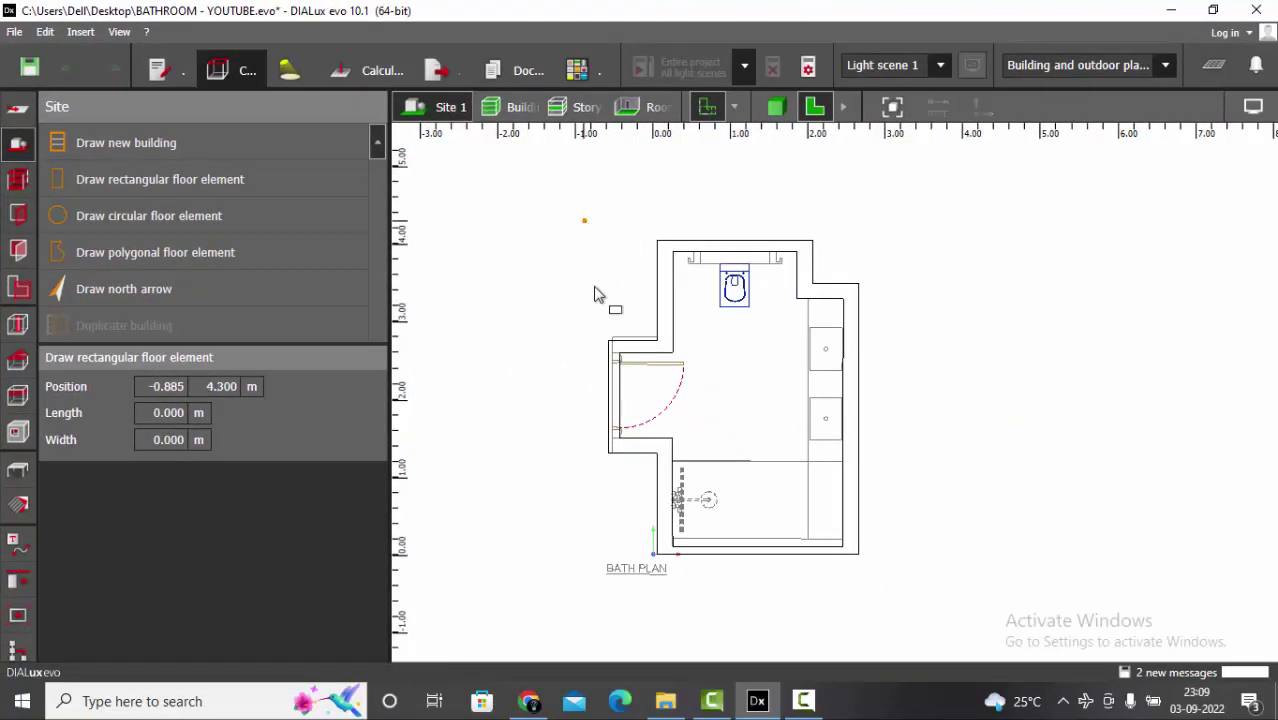
left_click(585, 569)
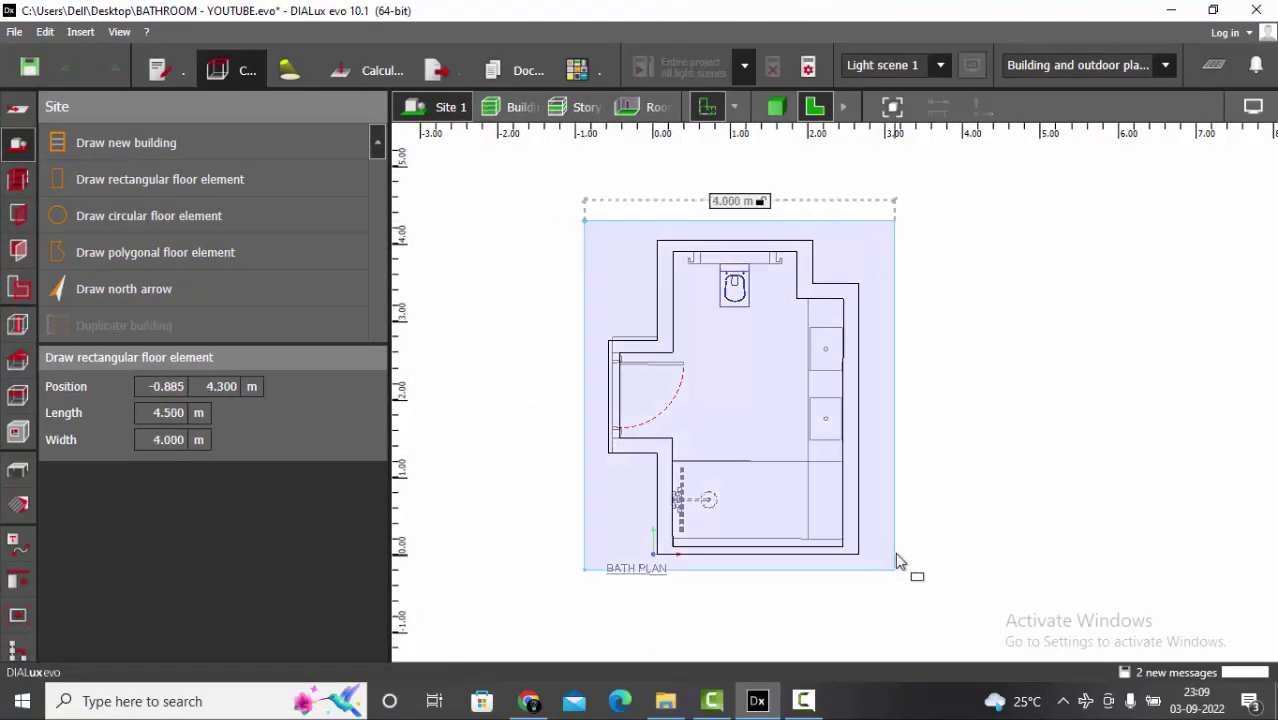
left_click(897, 555)
left_click(970, 482)
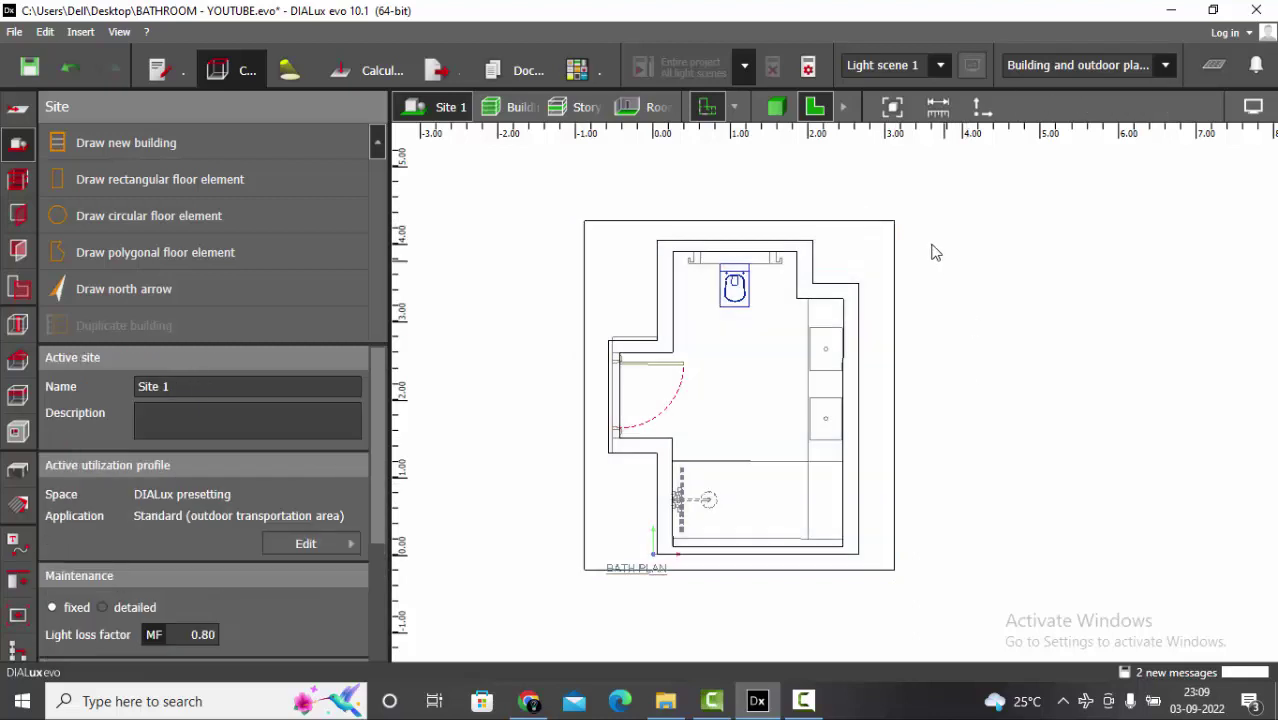
left_click(777, 108)
right_click_drag(841, 367, 810, 230)
Examine the story's plan around the toilet, door, basins and shower for elements still missing from the model.
left_click(815, 107)
scroll(701, 341, "up", 2)
scroll(762, 374, "down", 3)
scroll(760, 376, "up", 2)
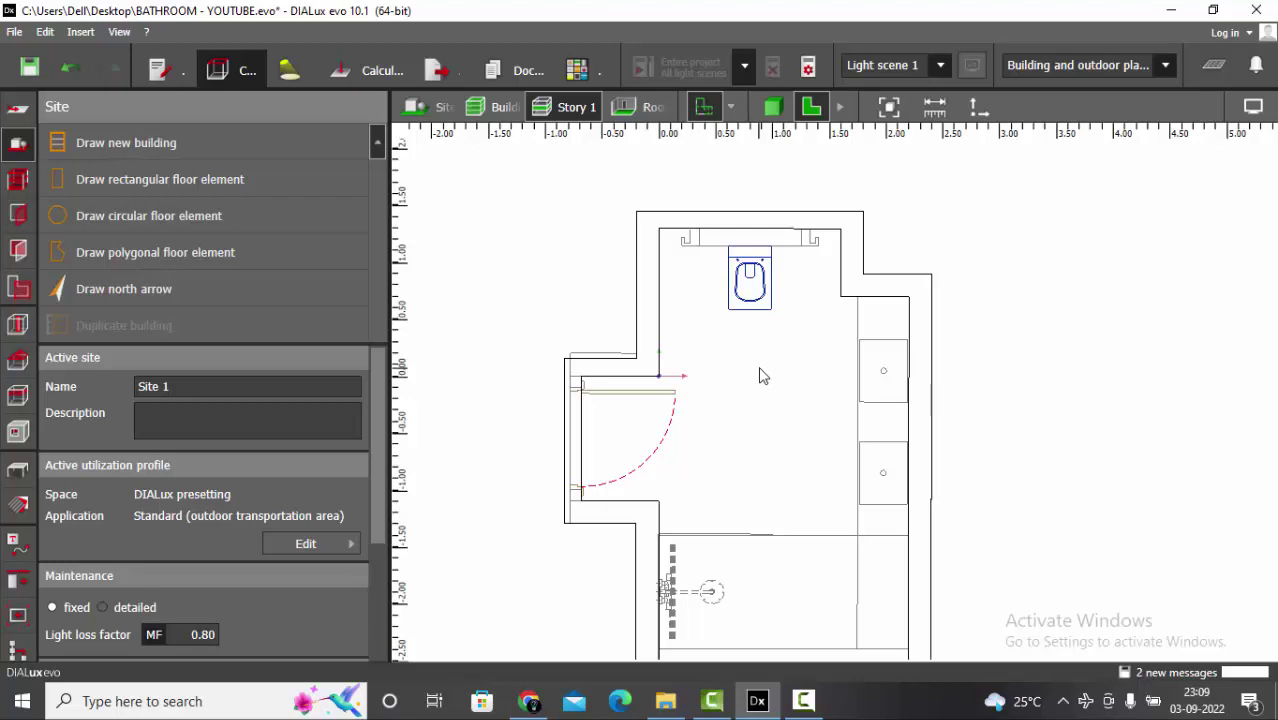
scroll(777, 367, "down", 3)
scroll(591, 561, "up", 3)
scroll(709, 509, "down", 1)
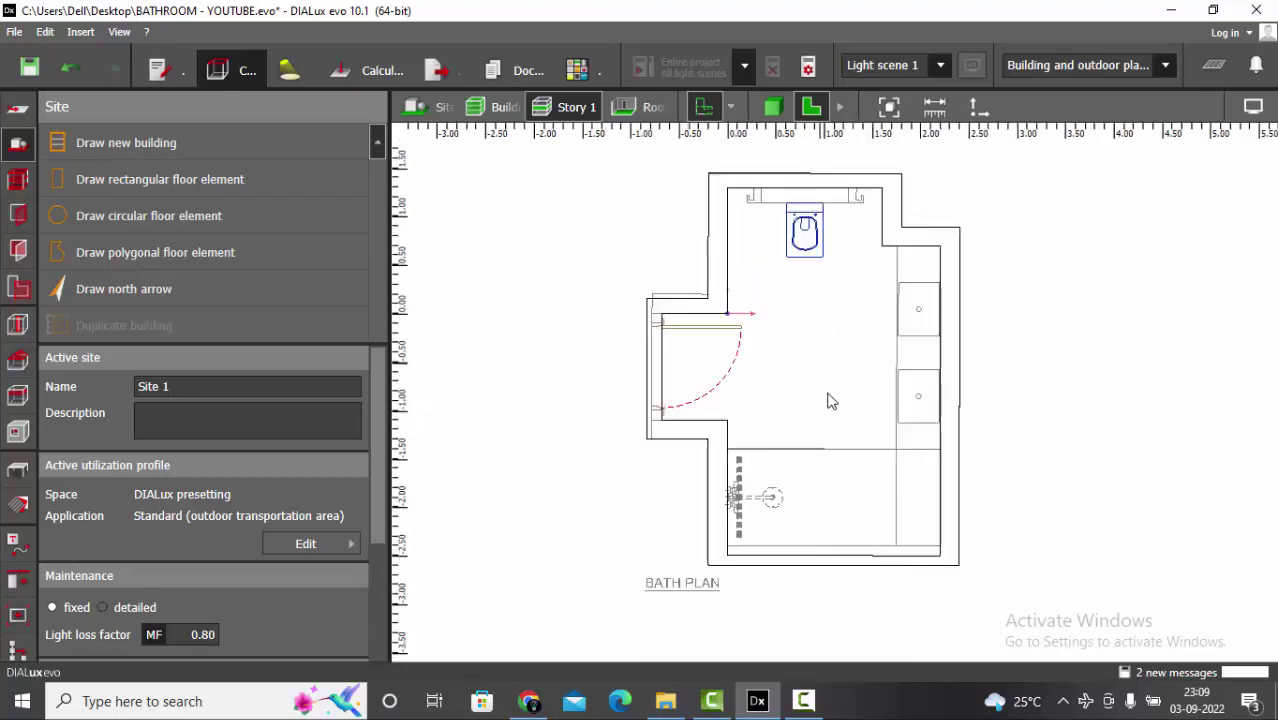
scroll(932, 466, "up", 1)
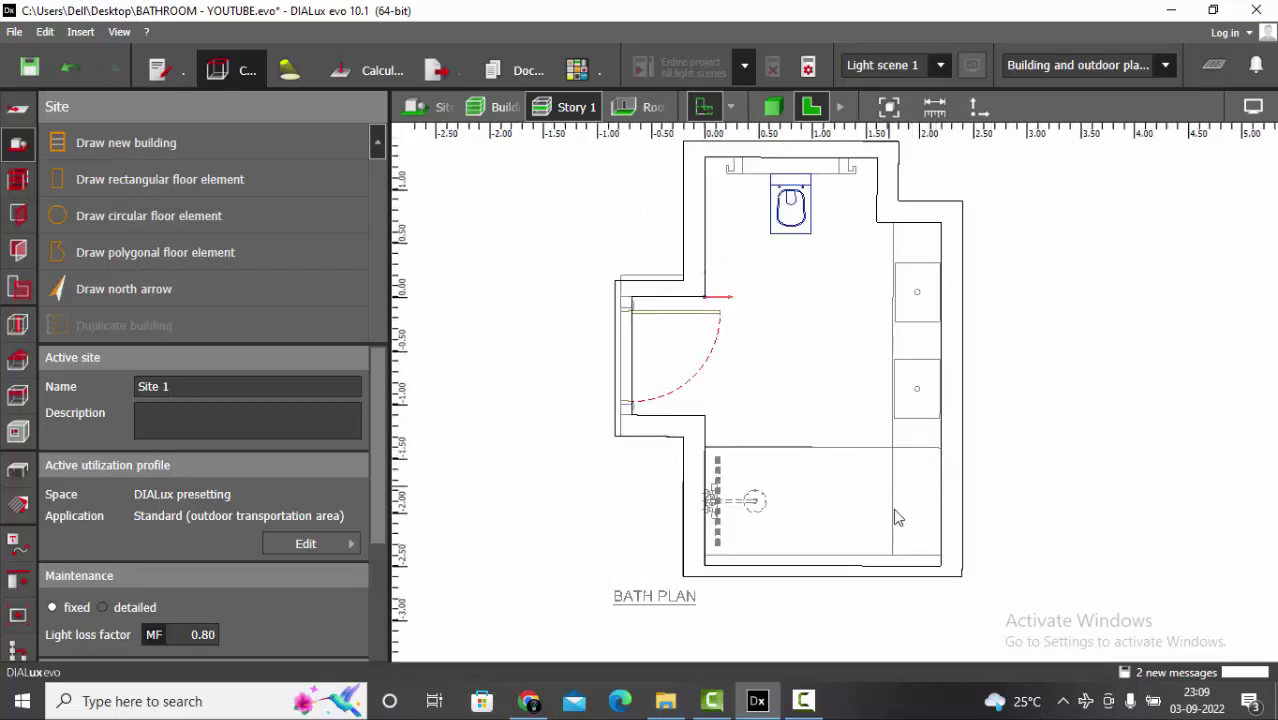
scroll(893, 468, "up", 1)
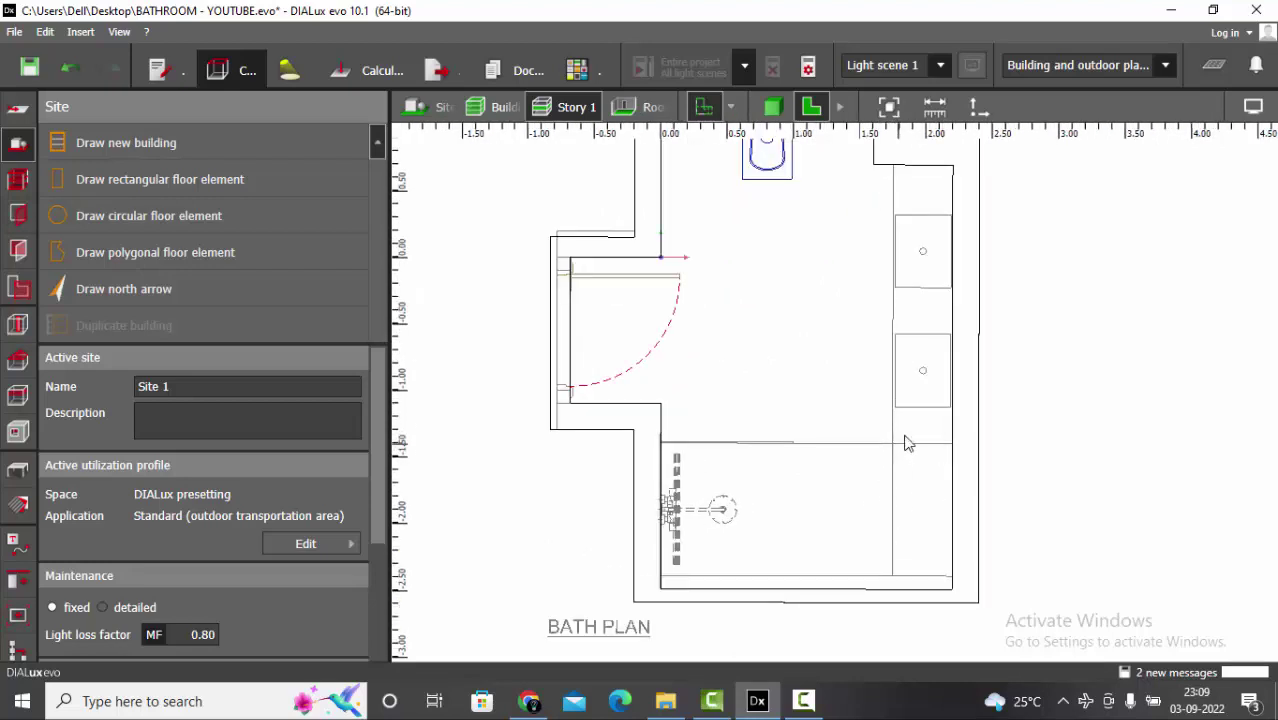
scroll(897, 468, "down", 1)
scroll(897, 248, "up", 2)
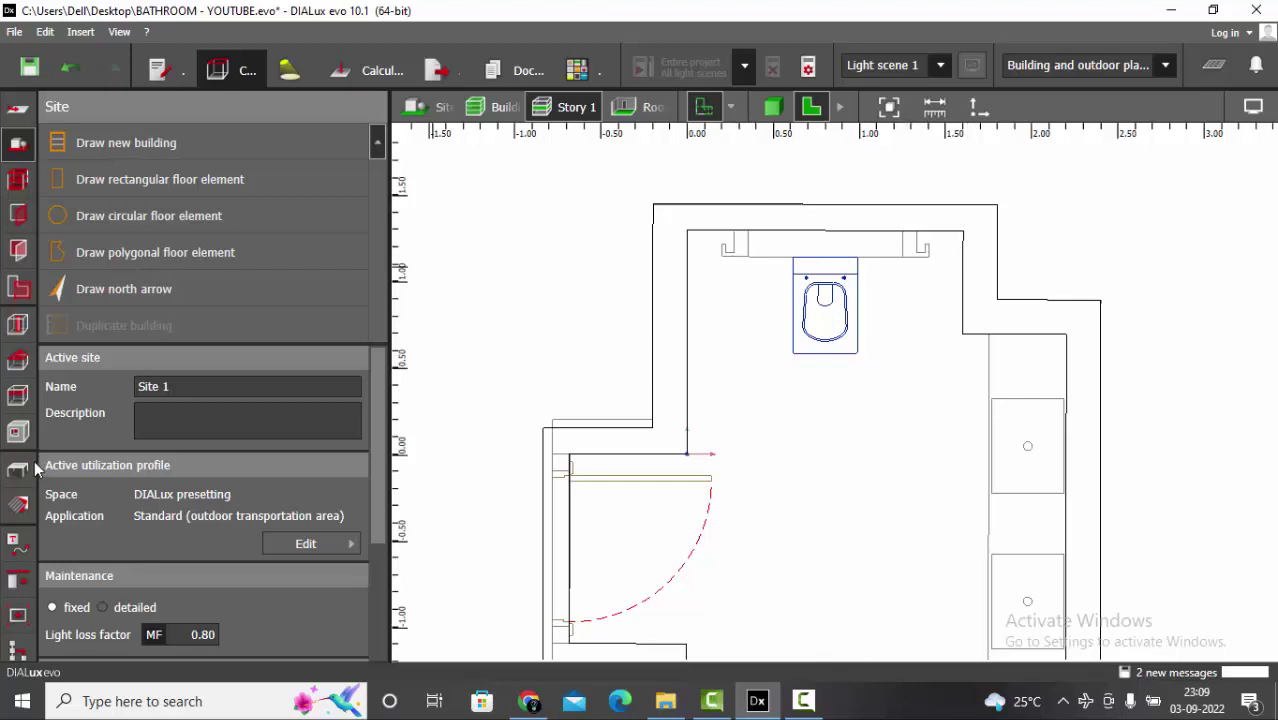
scroll(767, 190, "down", 3)
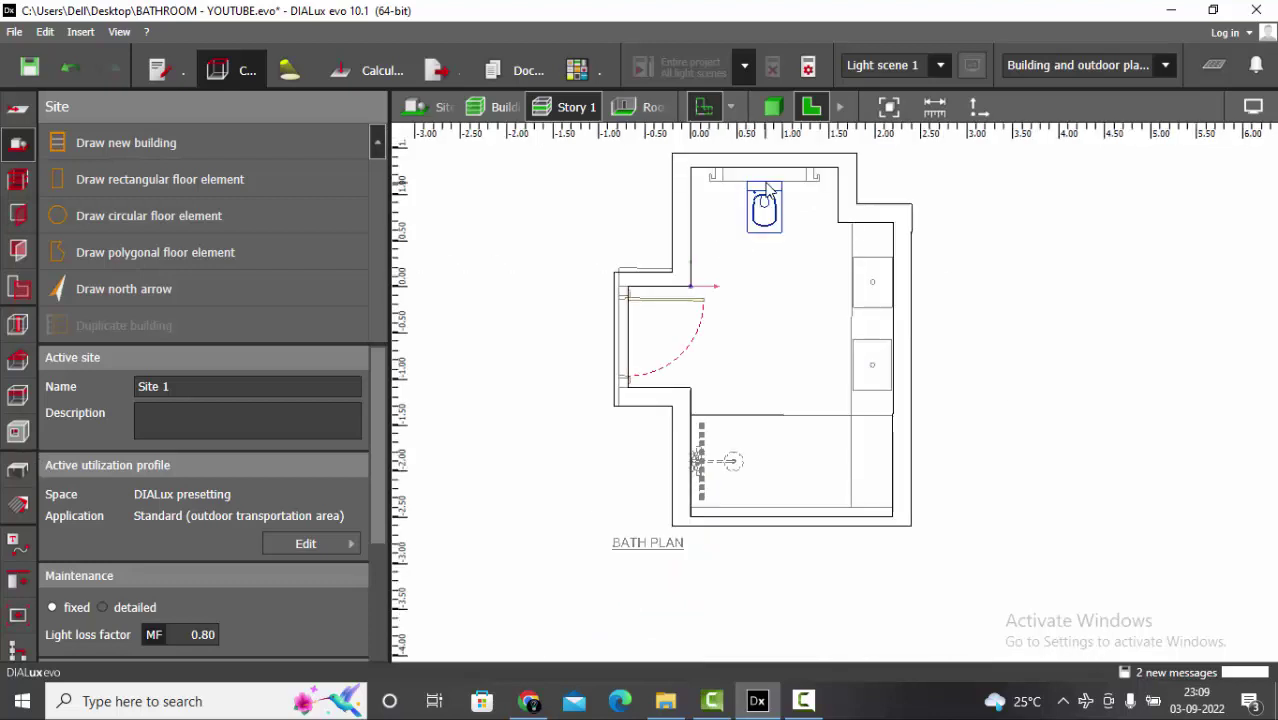
Draw a rectangular column about 0.45 by 1.1 m over the strip at the shower's basin-wall end and check it in 3D.
left_click(17, 323)
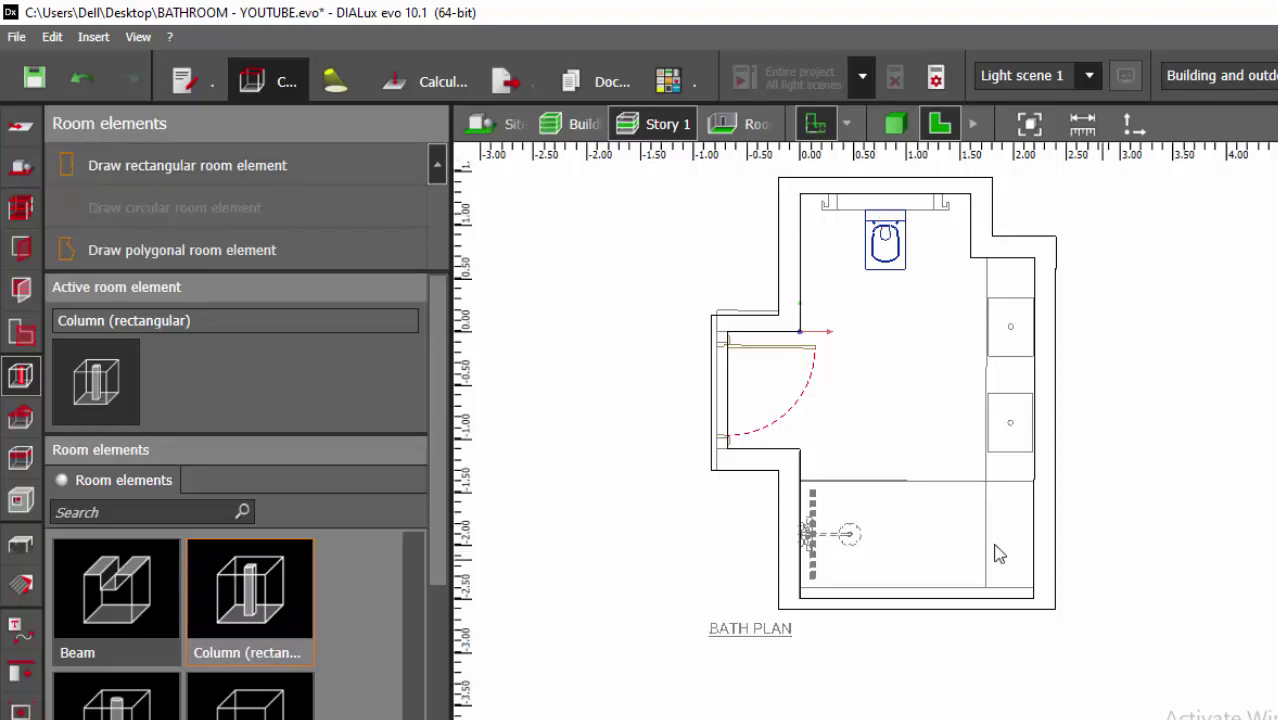
scroll(1010, 575, "up", 3)
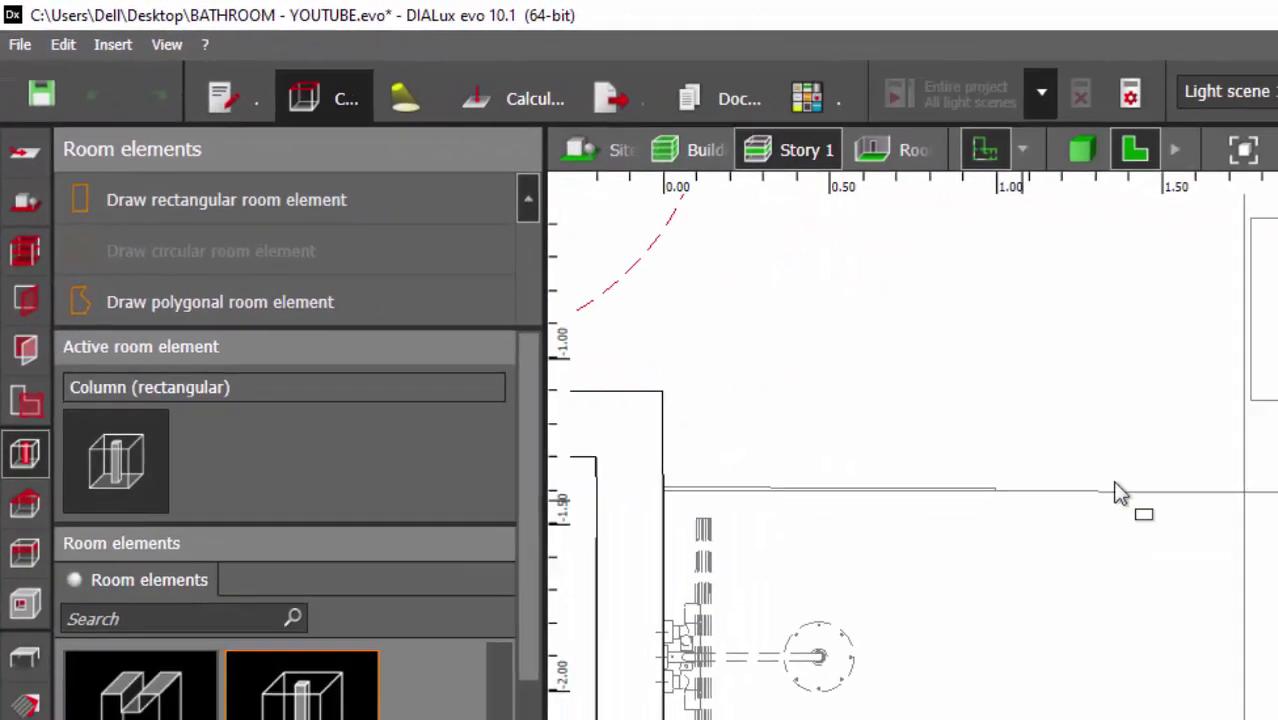
scroll(819, 371, "up", 3)
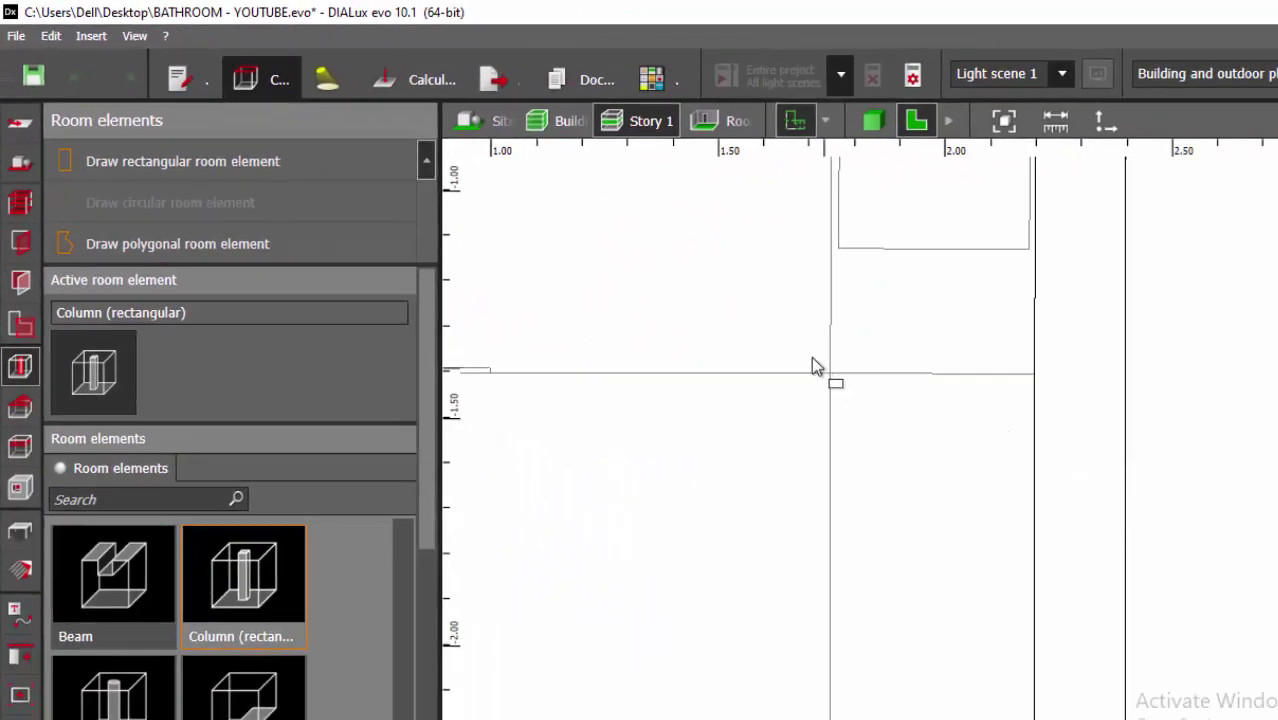
left_click(837, 379)
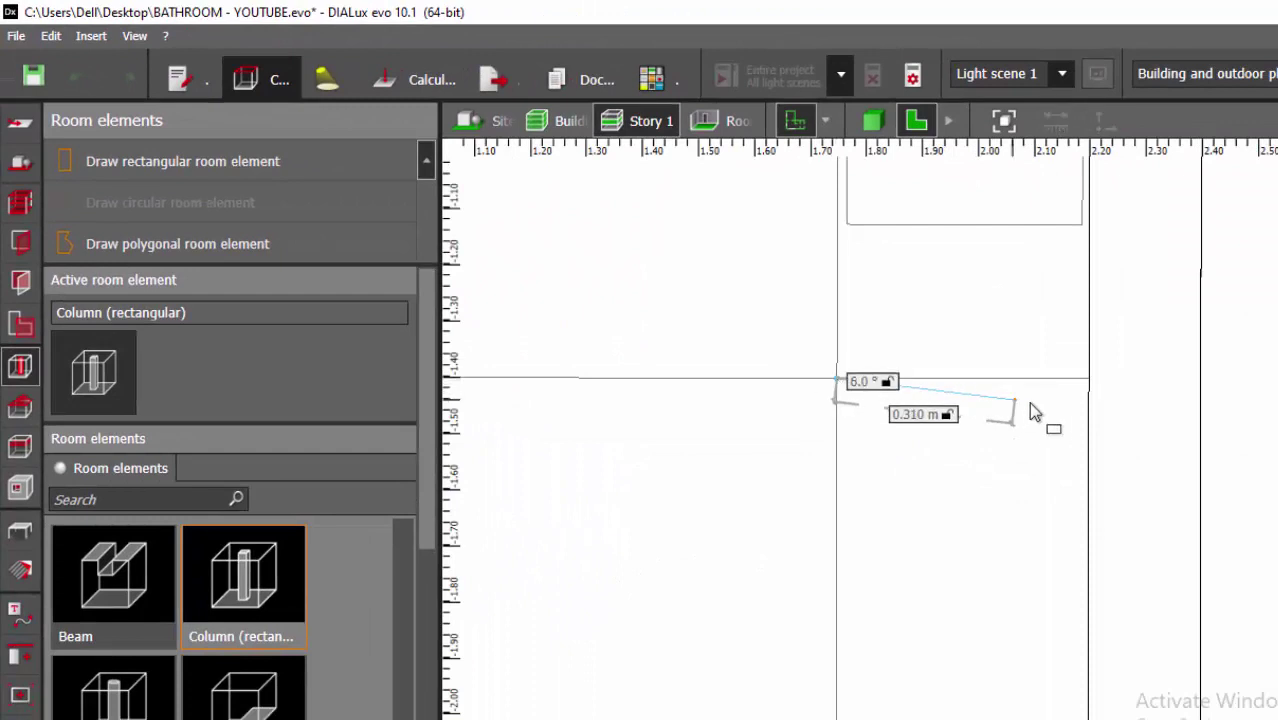
left_click(1089, 384)
scroll(1040, 440, "down", 5)
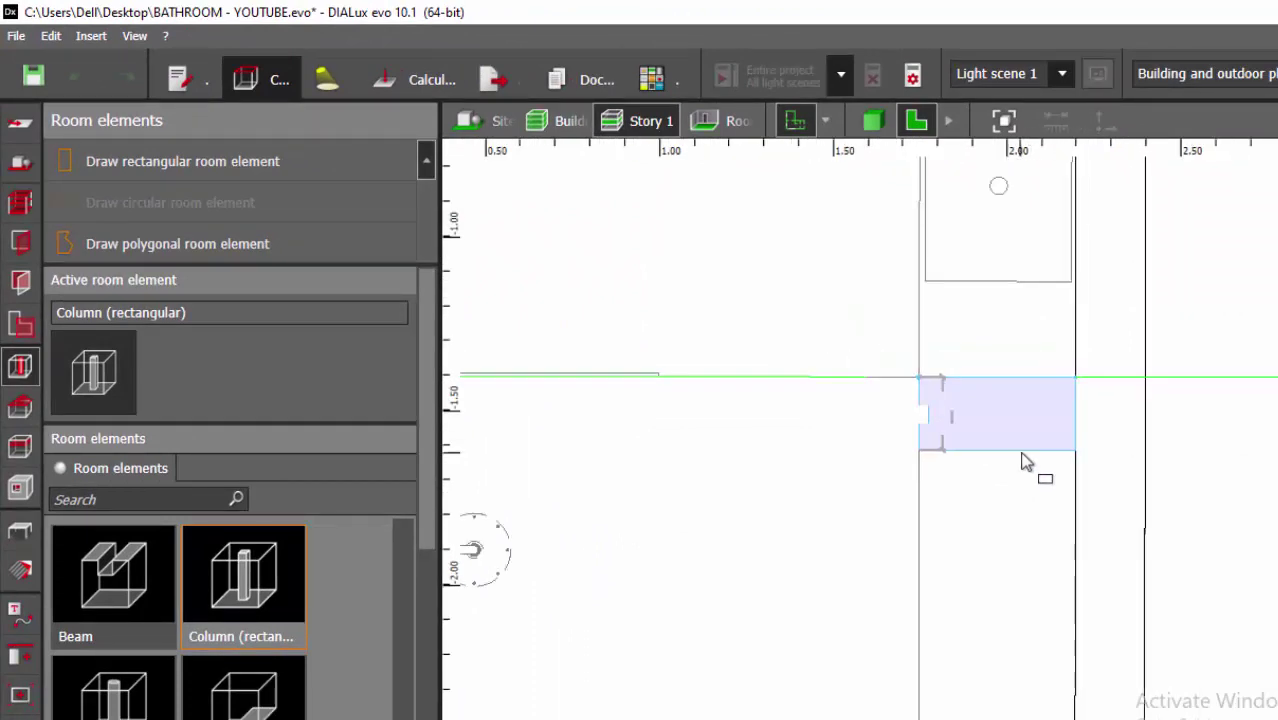
left_click(998, 630)
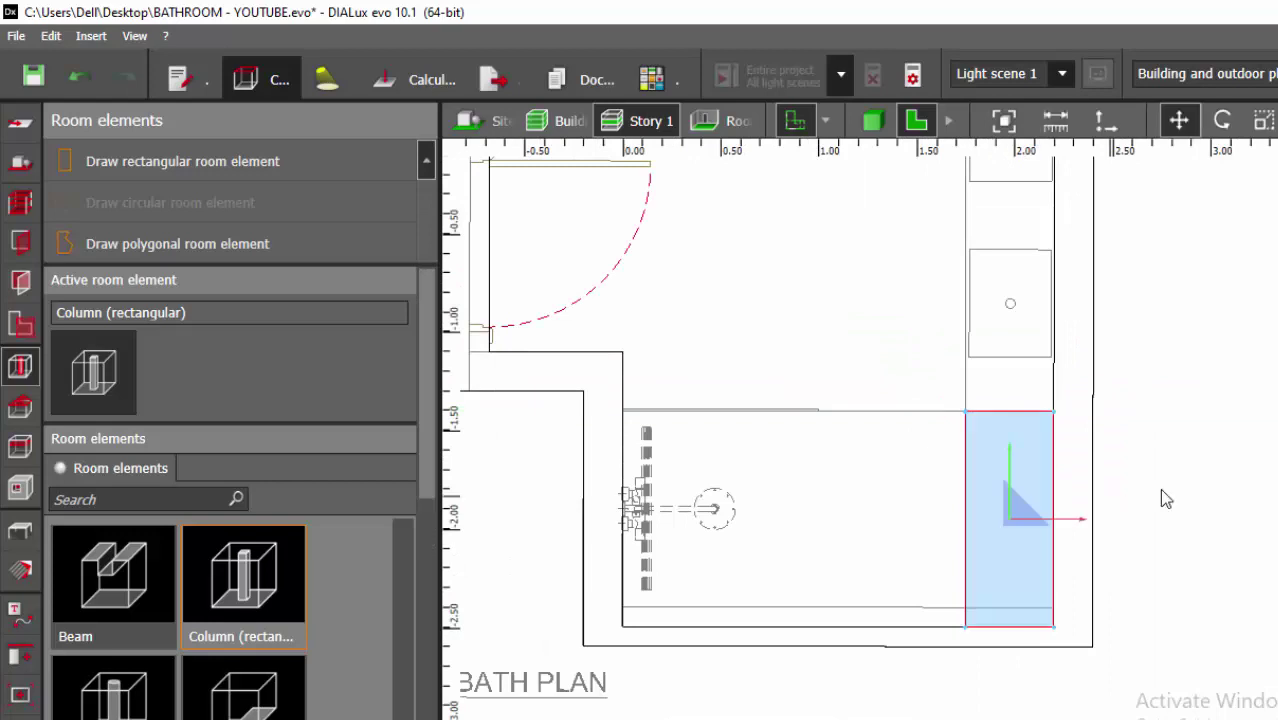
left_click(925, 225)
left_click(873, 121)
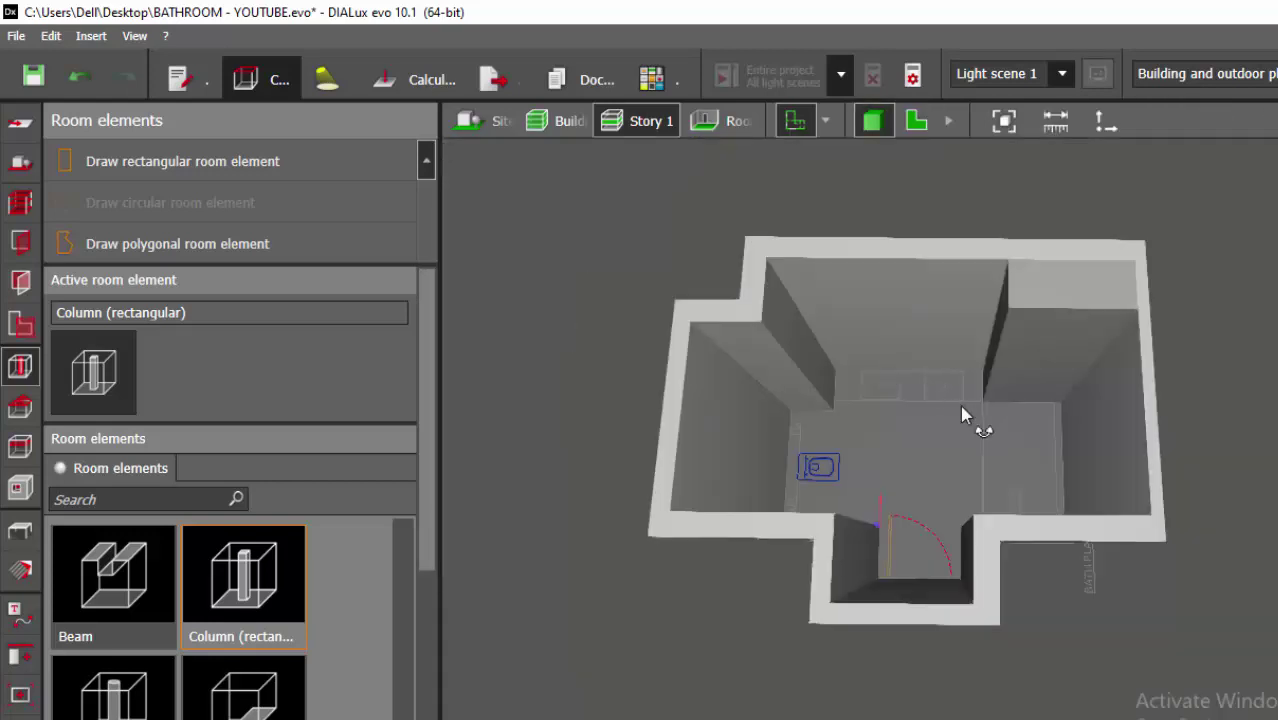
middle_click_drag(951, 399, 1045, 348)
scroll(900, 360, "up", 4)
right_click_drag(1045, 348, 814, 392)
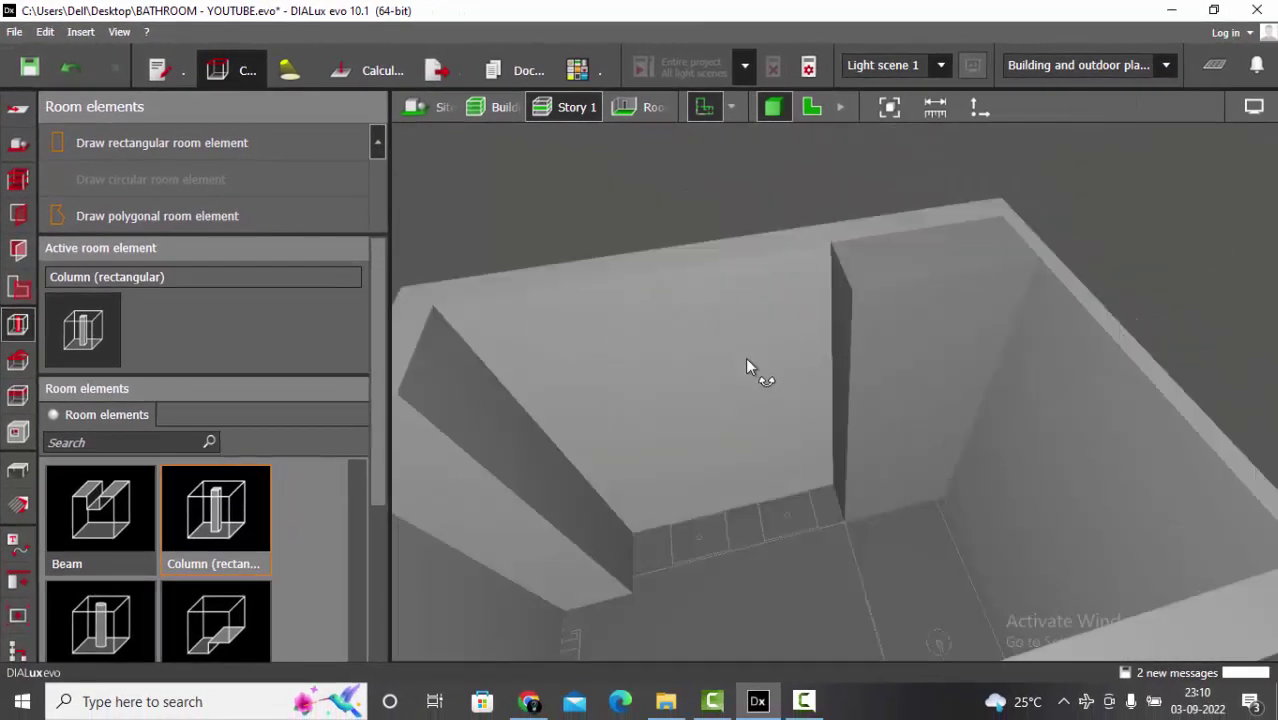
middle_click_drag(746, 361, 32, 560)
Create a blue color material (red 25, green 142, blue 230) and apply it to the column beside the shower.
left_click(22, 504)
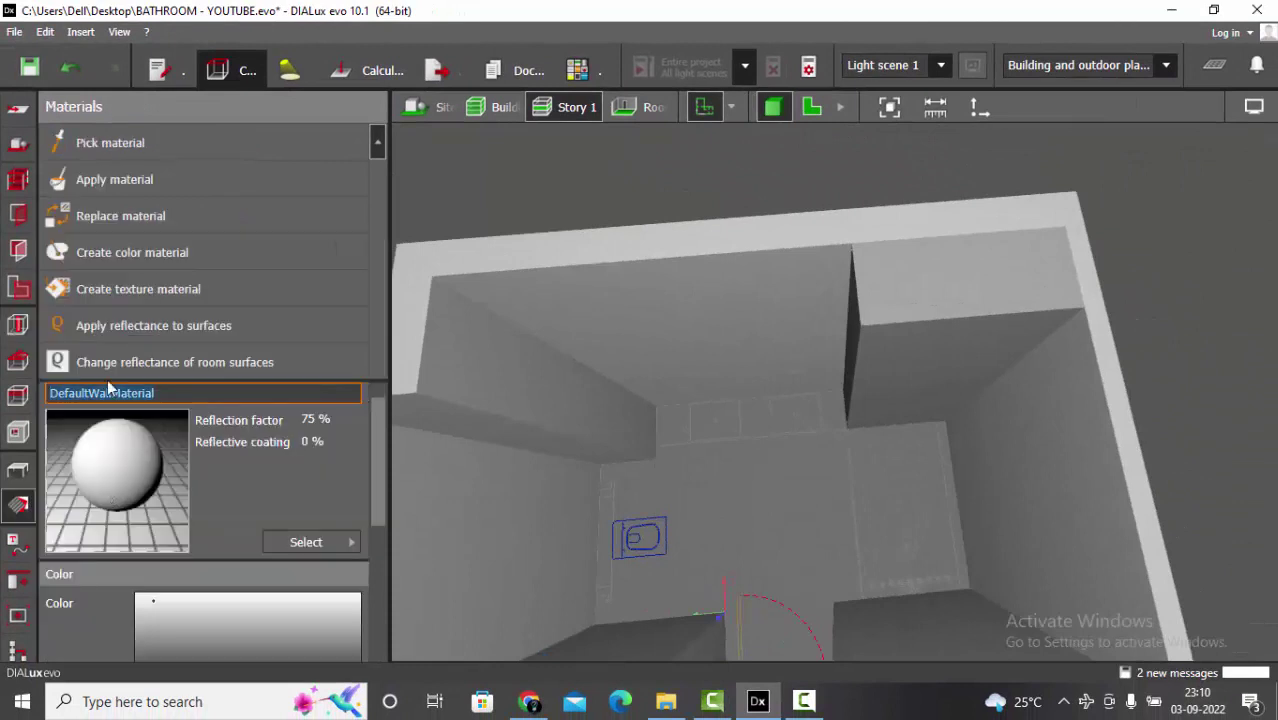
left_click(119, 250)
scroll(181, 553, "down", 3)
mouse_move(293, 447)
left_mouse_down()
mouse_move(289, 390)
mouse_move(265, 391)
left_mouse_up()
left_click(916, 362)
middle_click_drag(916, 362, 860, 437)
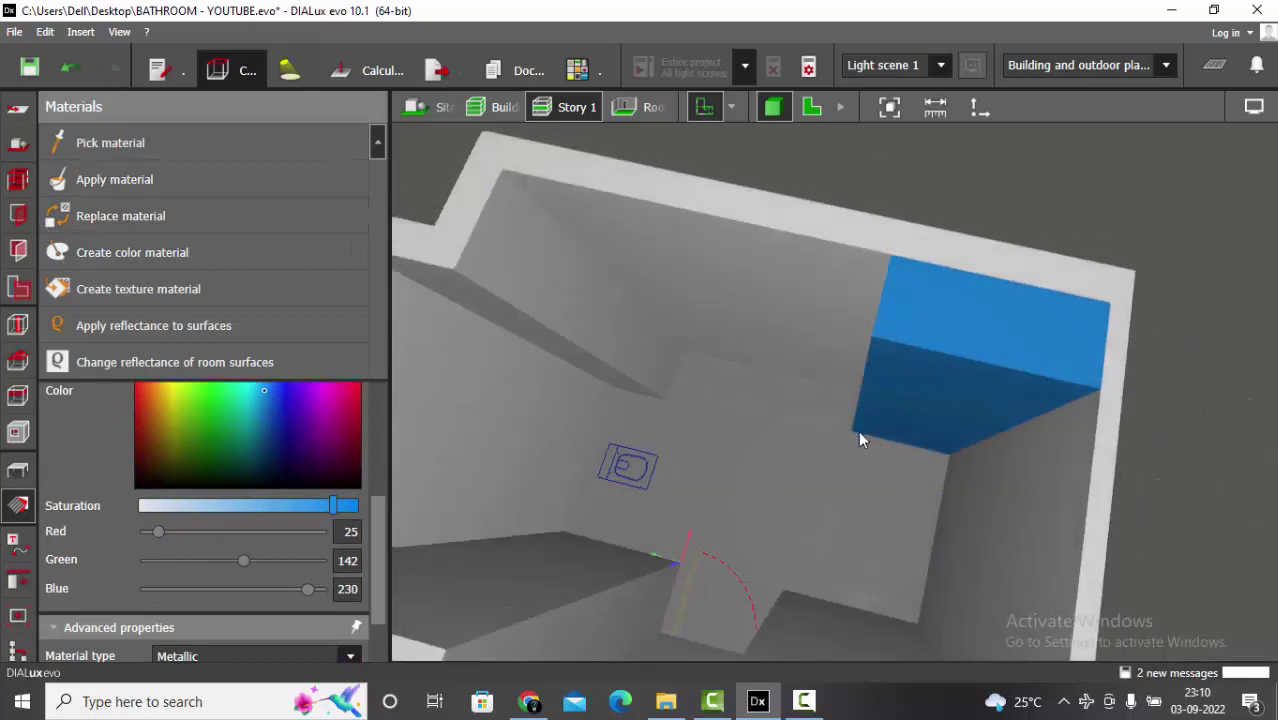
Start a polygonal column behind the toilet in plan view, tracing the hooked profile at the panel's left end.
left_click(17, 468)
left_click(811, 107)
scroll(805, 290, "up", 3)
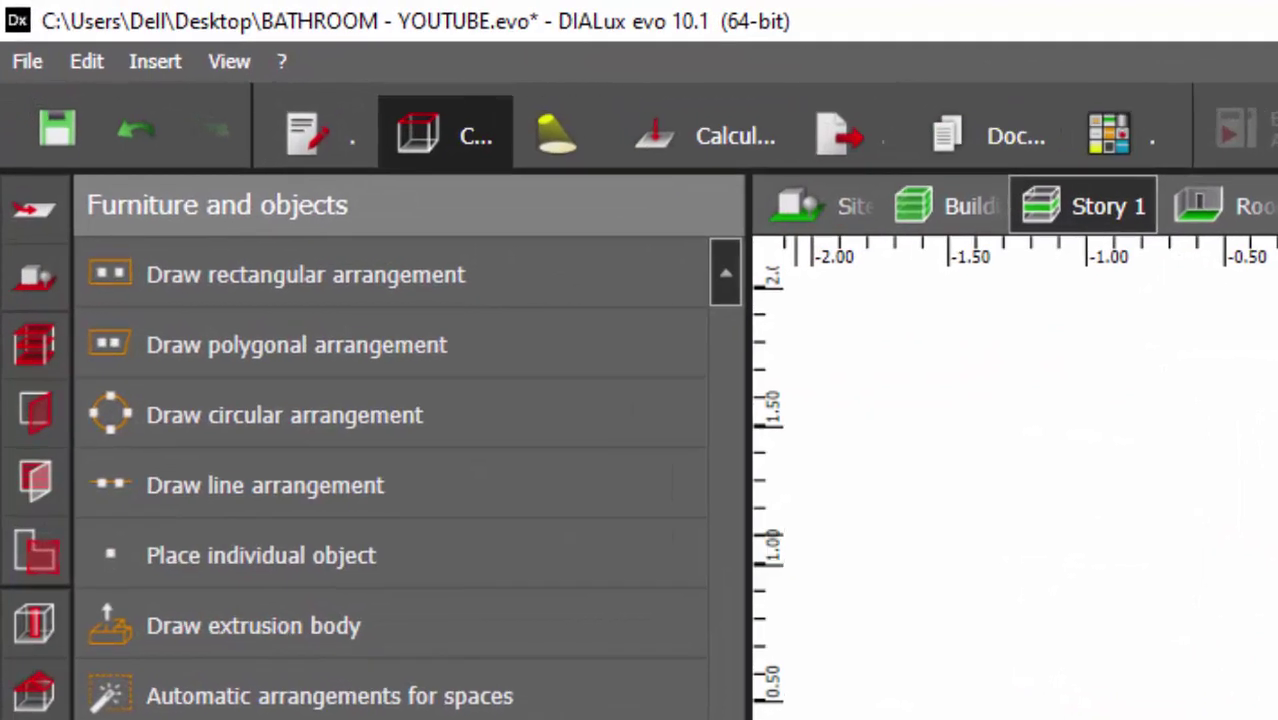
left_click(40, 625)
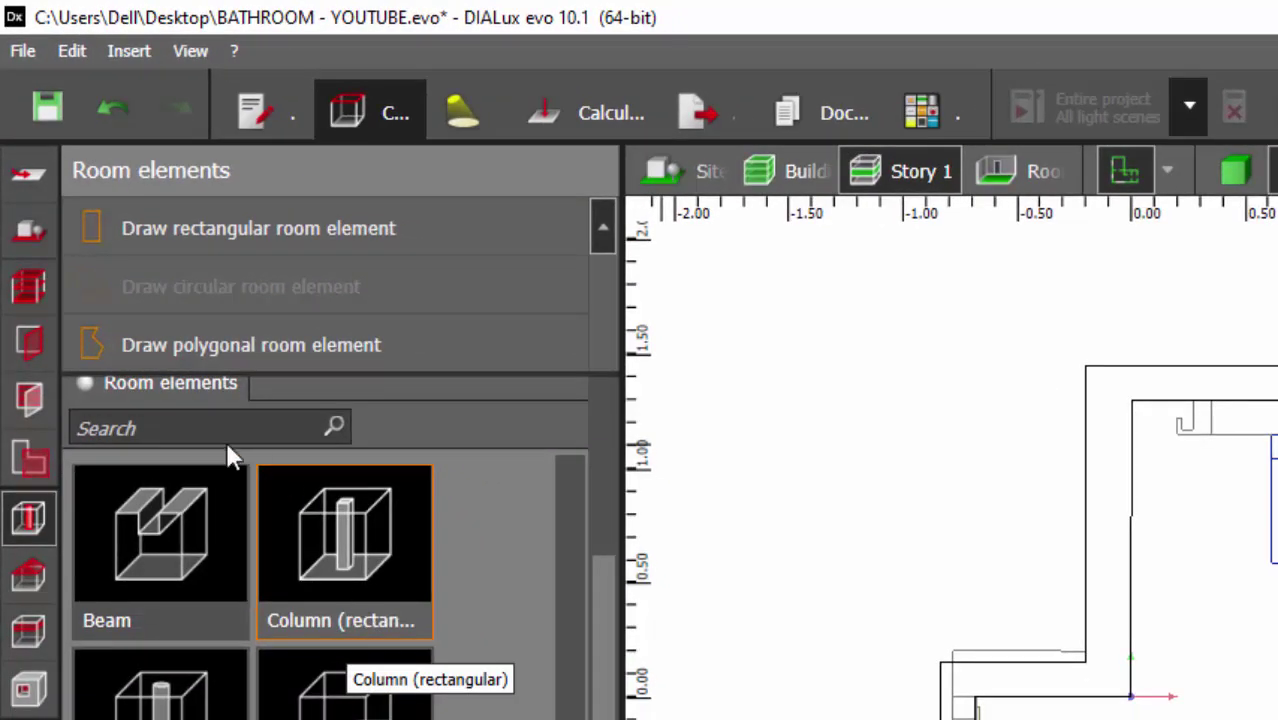
left_click(244, 344)
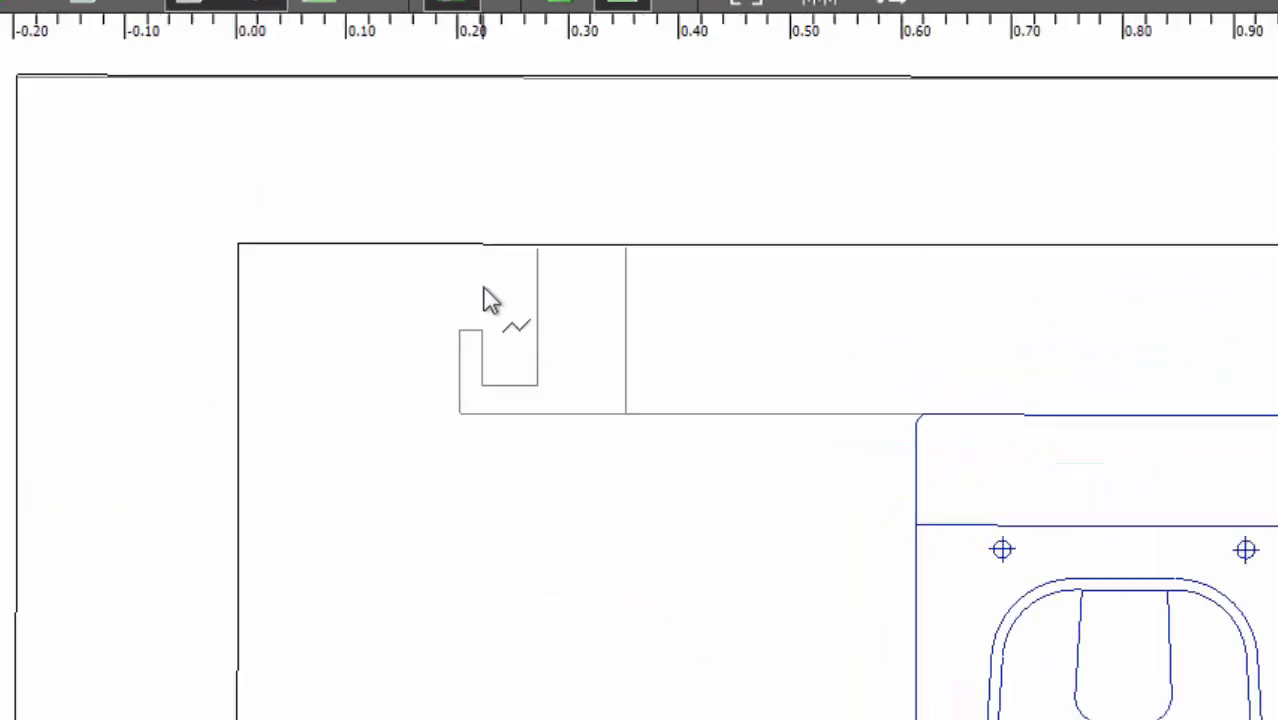
scroll(495, 285, "down", 2)
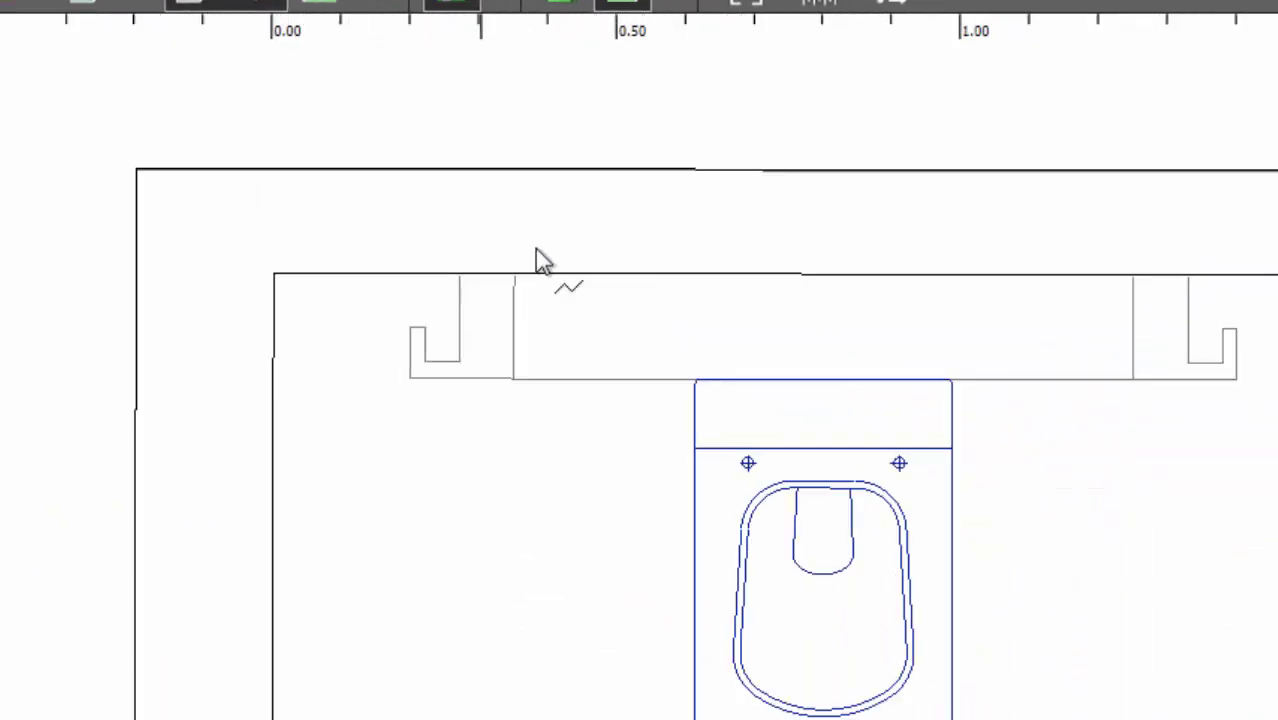
scroll(365, 285, "up", 4)
left_click(406, 235)
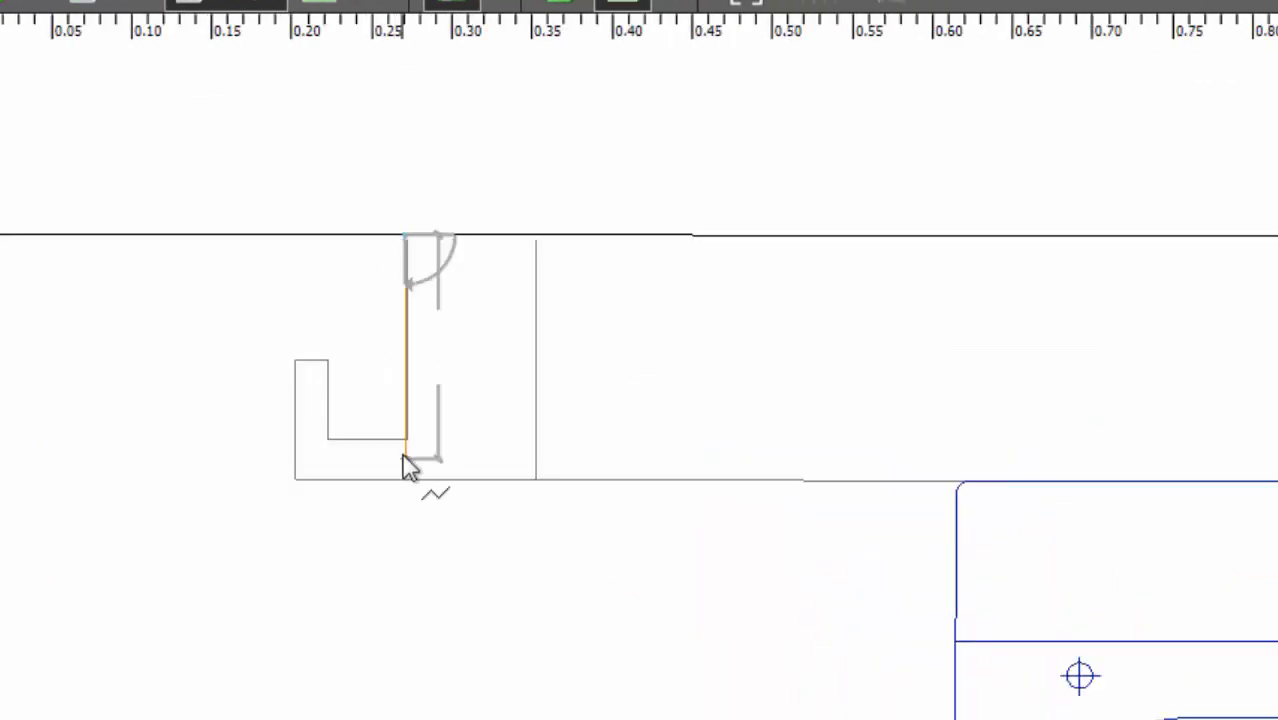
left_click(406, 439)
left_click(328, 439)
left_click(328, 360)
left_click(295, 360)
left_click(295, 480)
Trace the column outline along the toilet's back edge and around the right-end hook, and close the polygon at the wall.
scroll(280, 345, "down", 2)
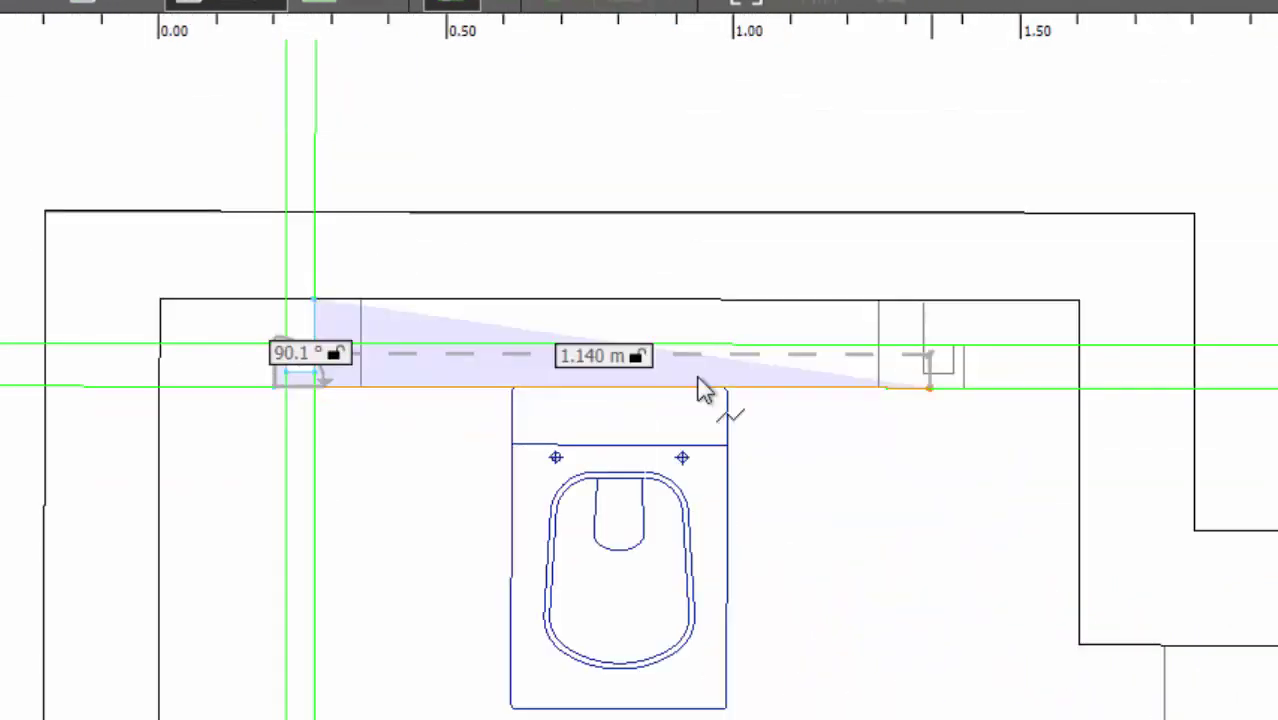
scroll(990, 398, "up", 1)
left_click(944, 371)
scroll(966, 279, "up", 1)
left_click(932, 313)
left_click(899, 313)
left_click(899, 396)
left_click(816, 396)
left_click(816, 186)
right_click(619, 276)
left_click(698, 305)
Create a turquoise color material and apply it to the column behind the toilet.
left_click(562, 5)
left_click(878, 176)
scroll(382, 346, "down", 1)
right_click_drag(382, 346, 546, 516)
scroll(546, 516, "up", 2)
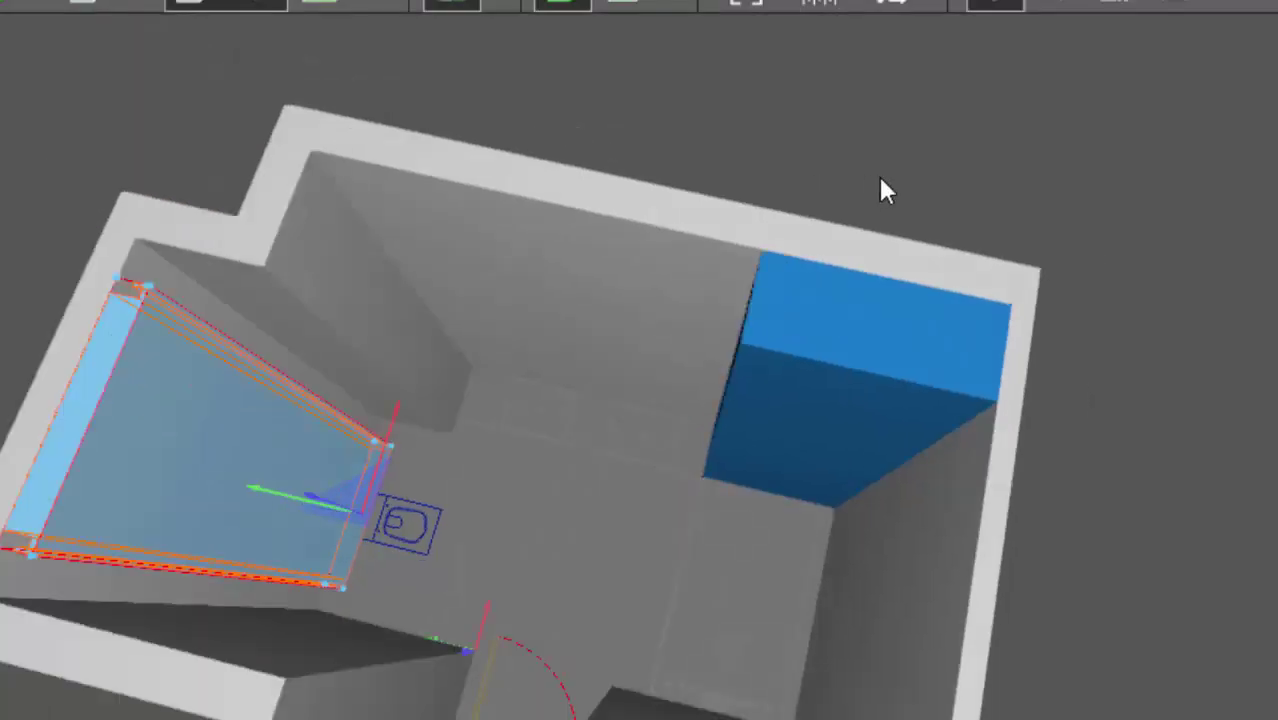
right_click_drag(681, 463, 733, 503)
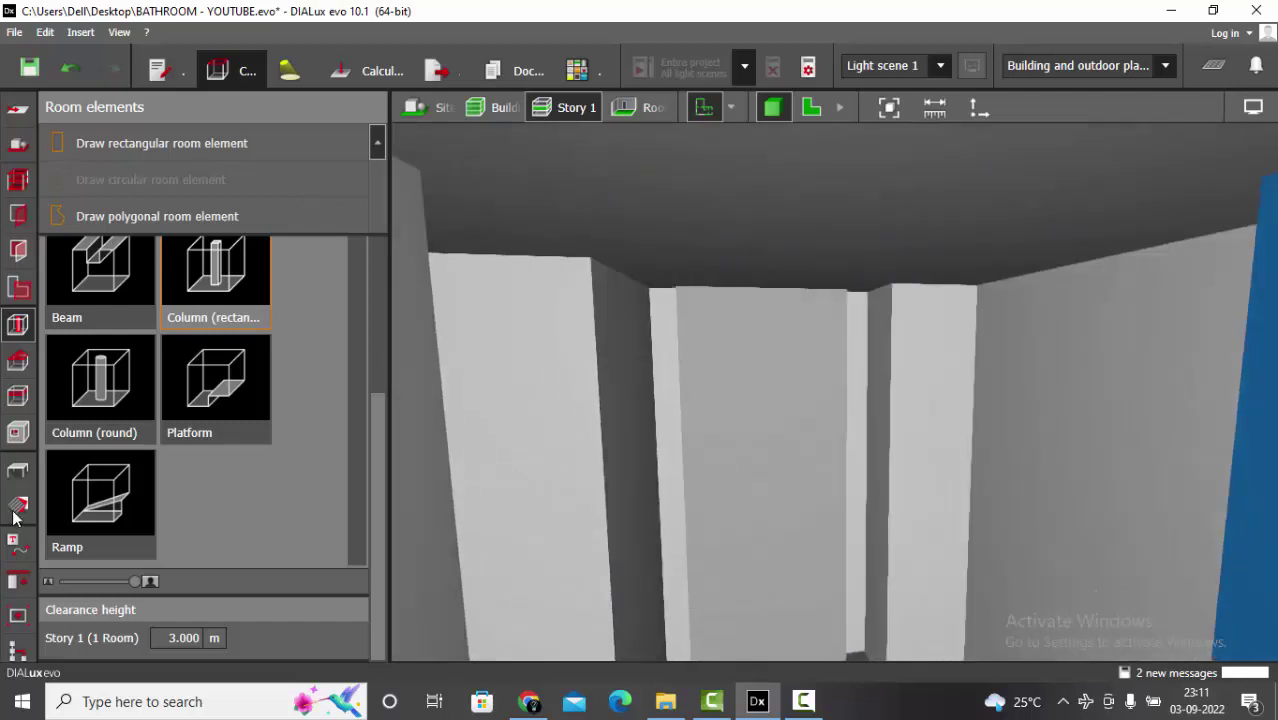
left_click(16, 510)
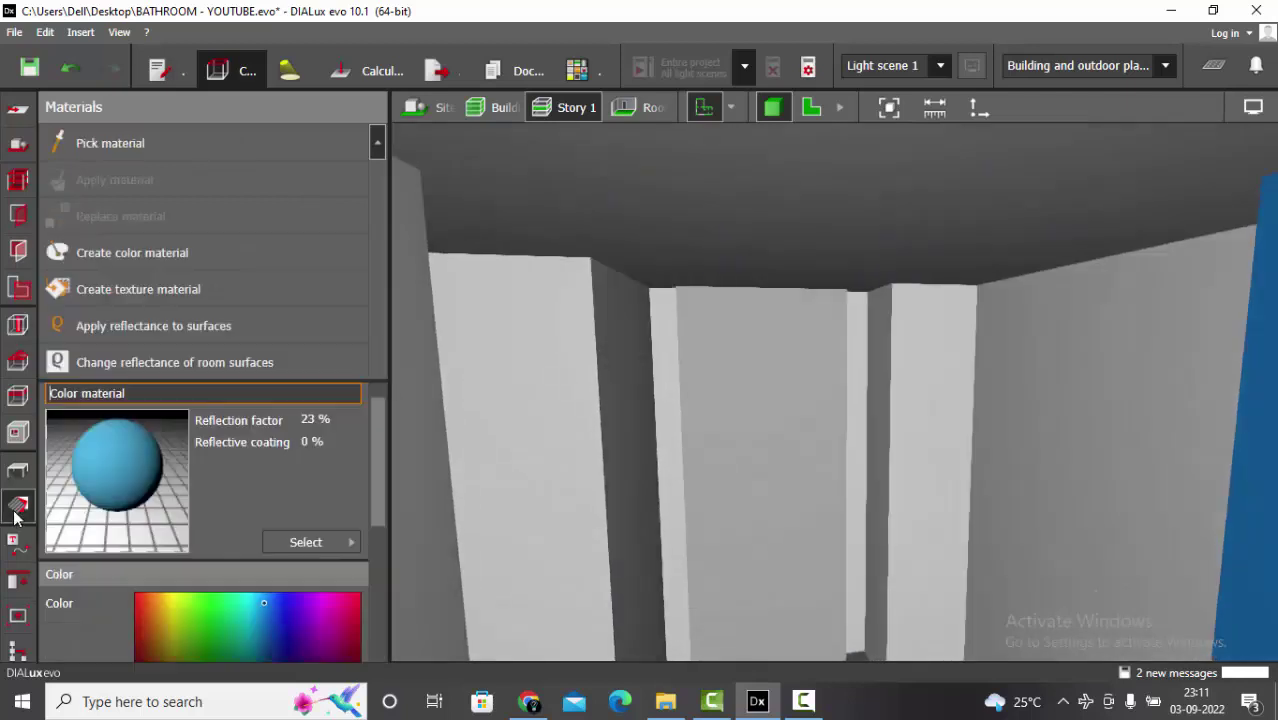
left_click(233, 596)
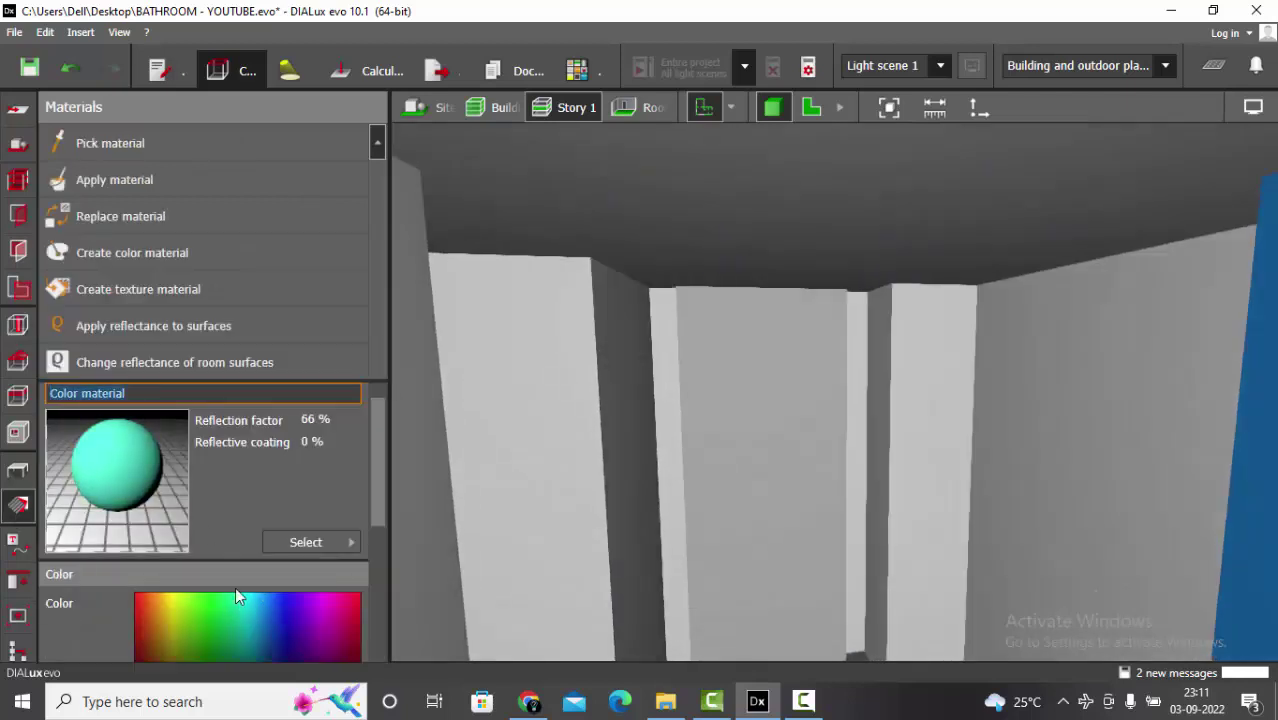
left_click(131, 222)
left_click(712, 372)
scroll(862, 270, "down", 2)
right_click_drag(866, 262, 950, 385)
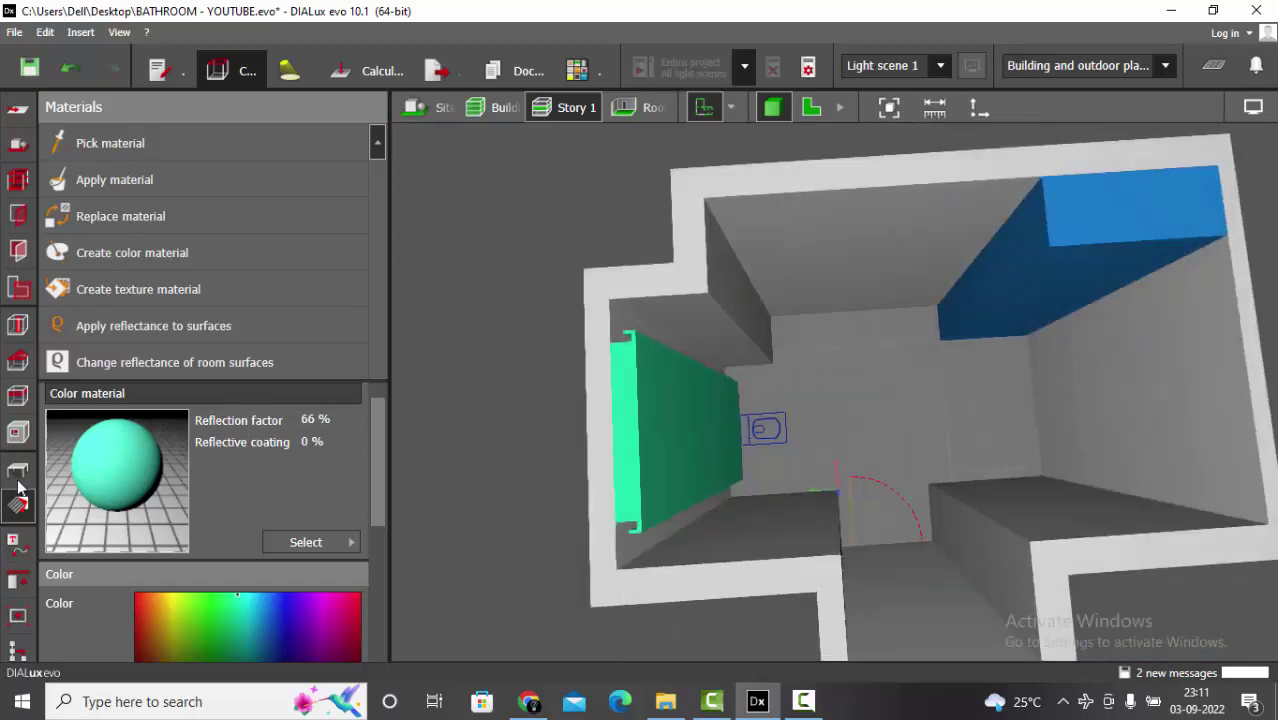
Draw a standard door, 0.9 m wide and 2 m high, between the jambs in the entrance recess and check it in 3D.
left_click(17, 470)
left_click(813, 113)
scroll(897, 334, "down", 8)
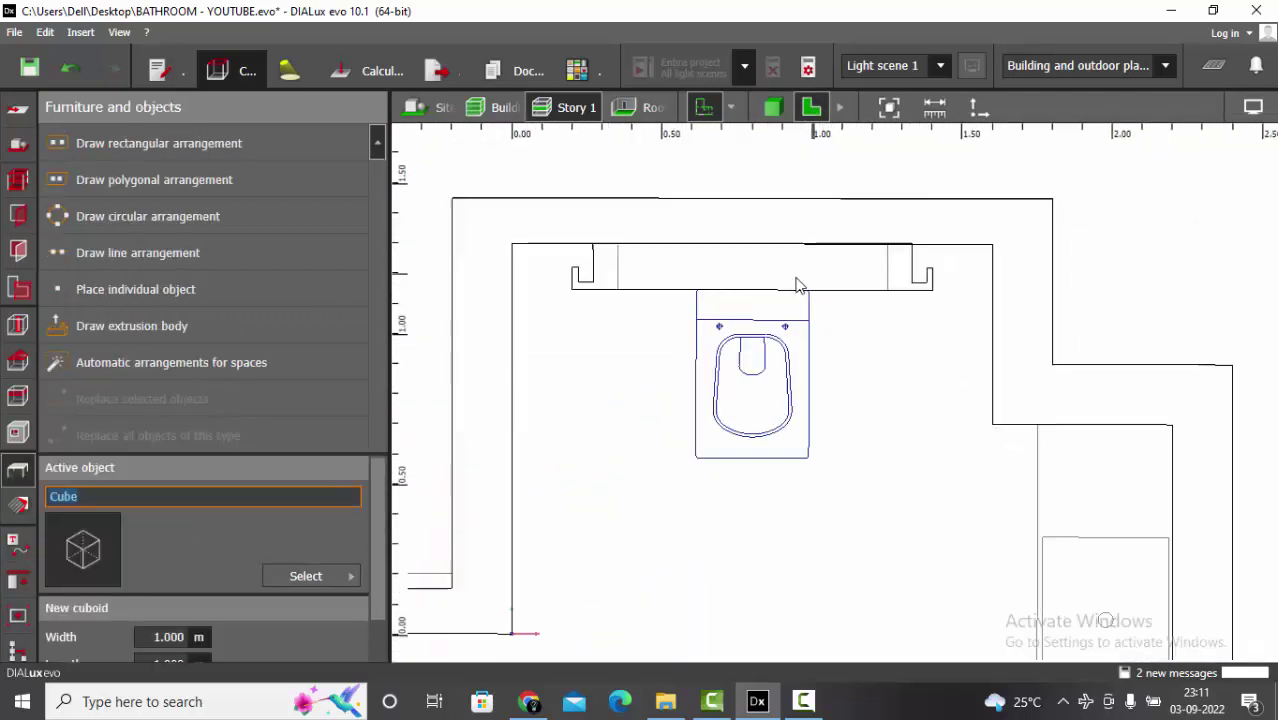
scroll(897, 334, "up", 1)
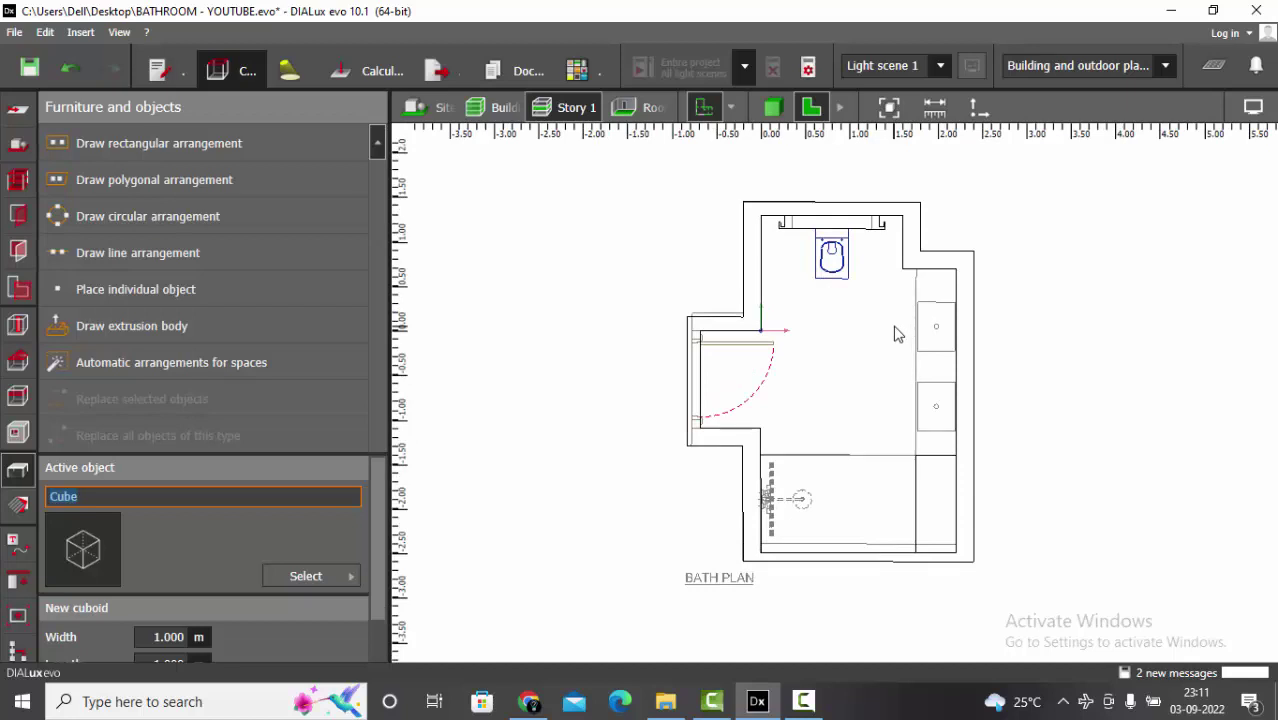
scroll(897, 334, "up", 1)
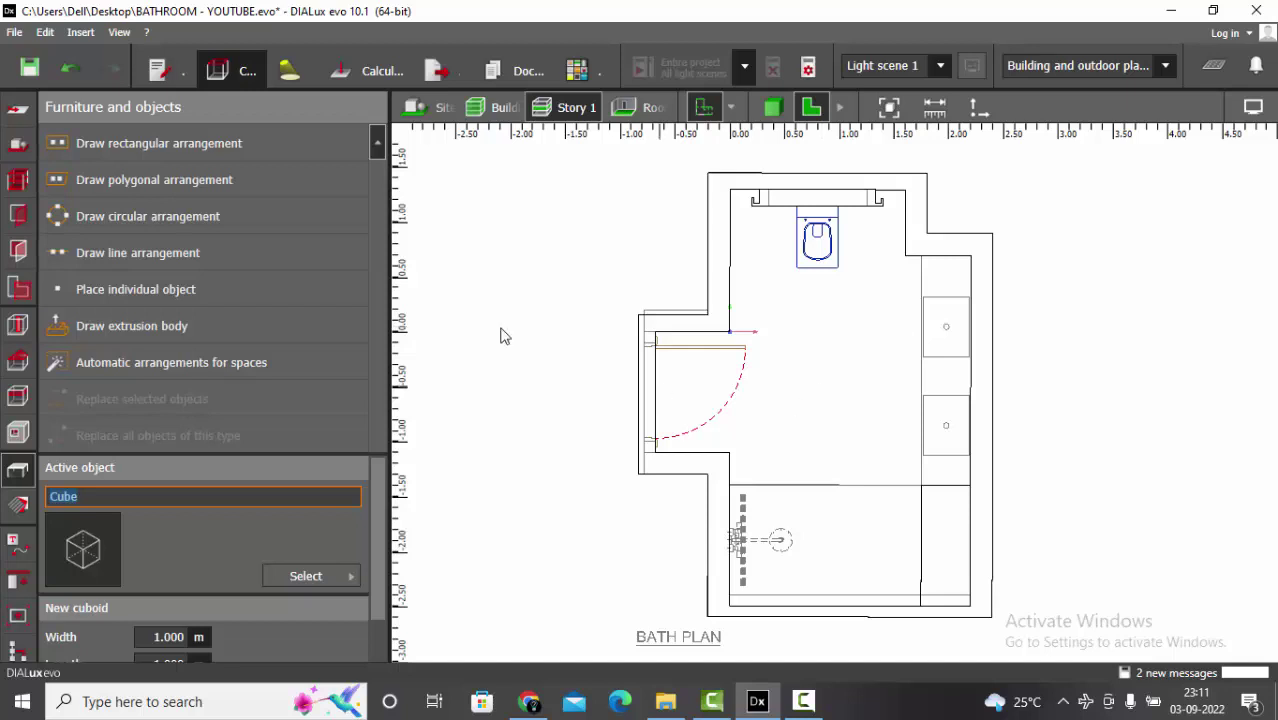
left_click(16, 215)
scroll(652, 408, "up", 2)
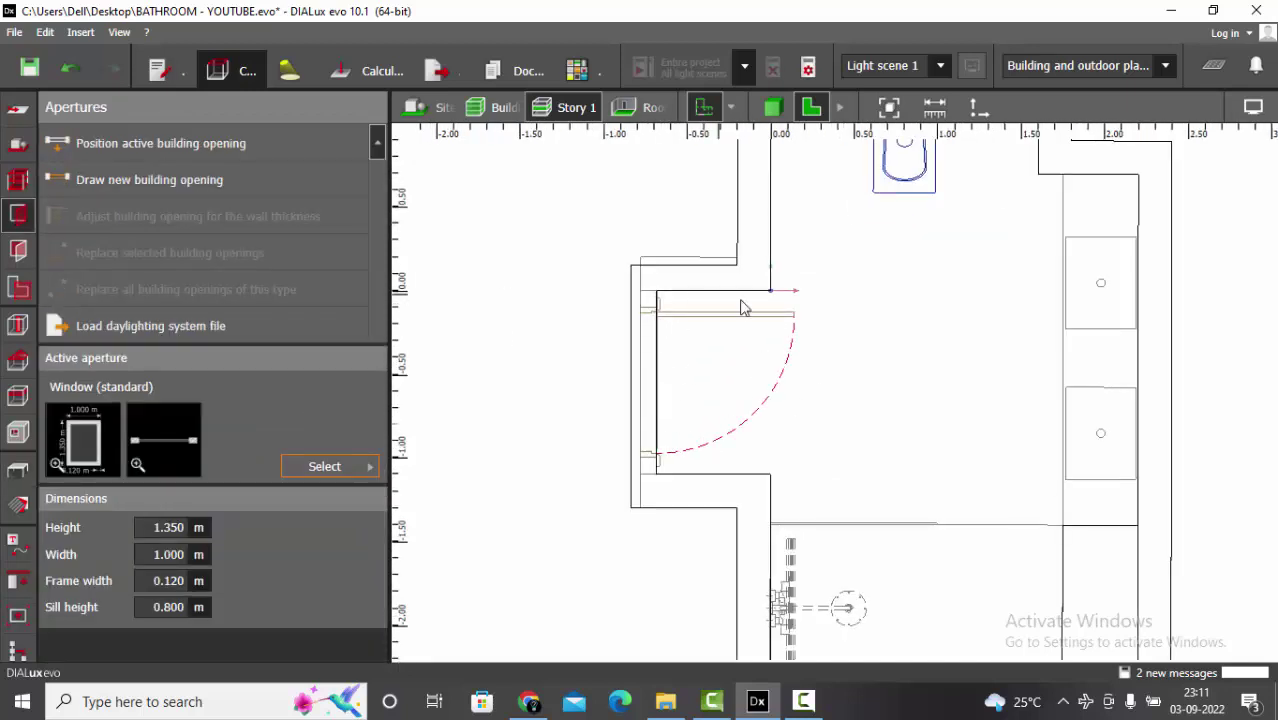
left_click(305, 465)
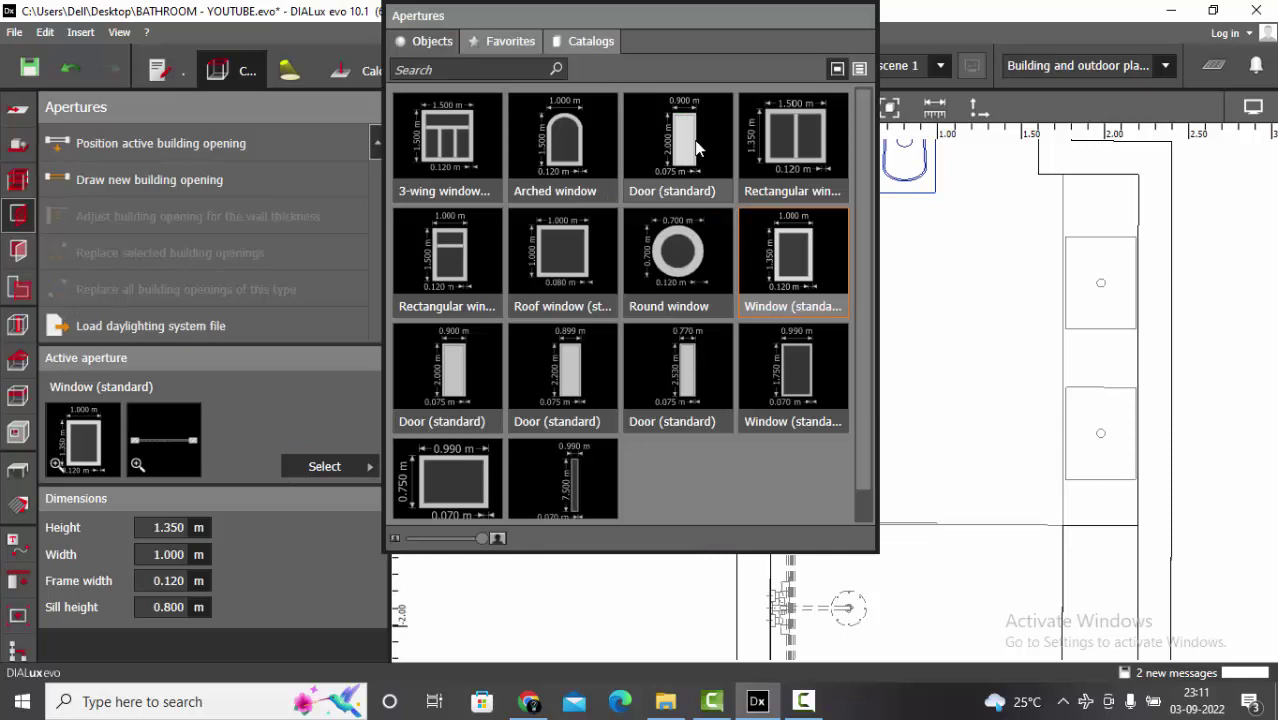
left_click(695, 145)
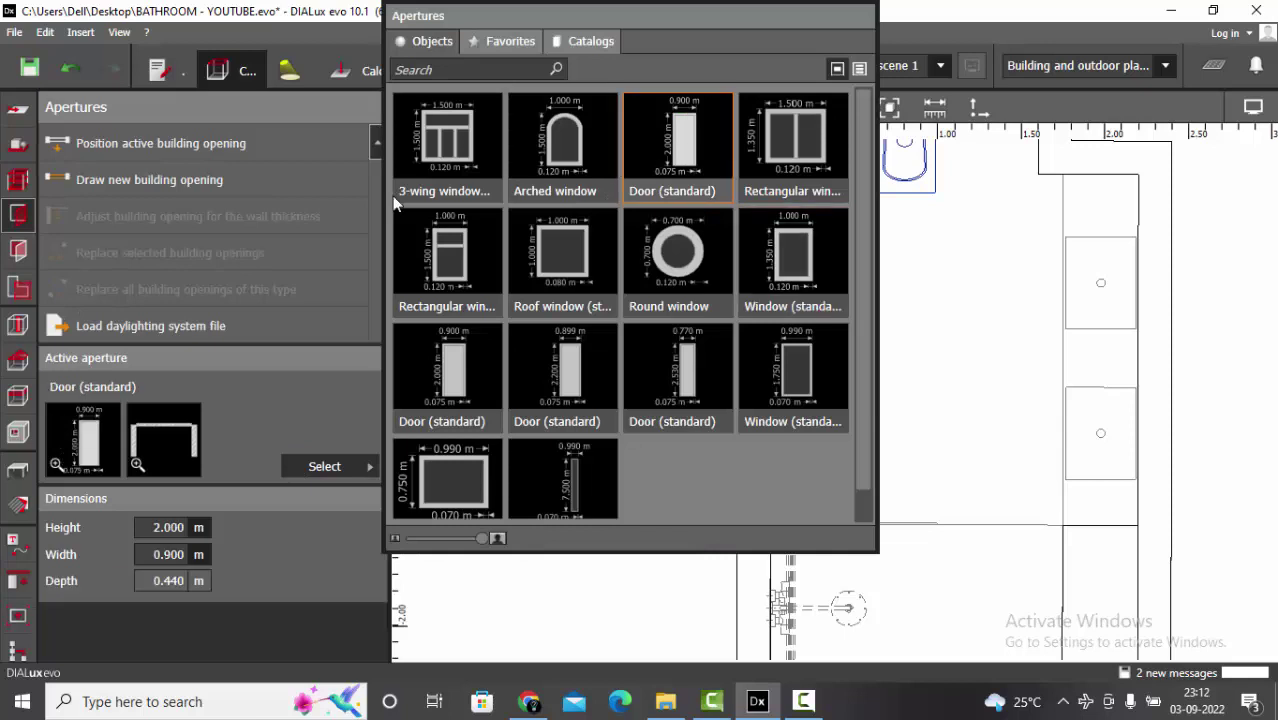
left_click(207, 180)
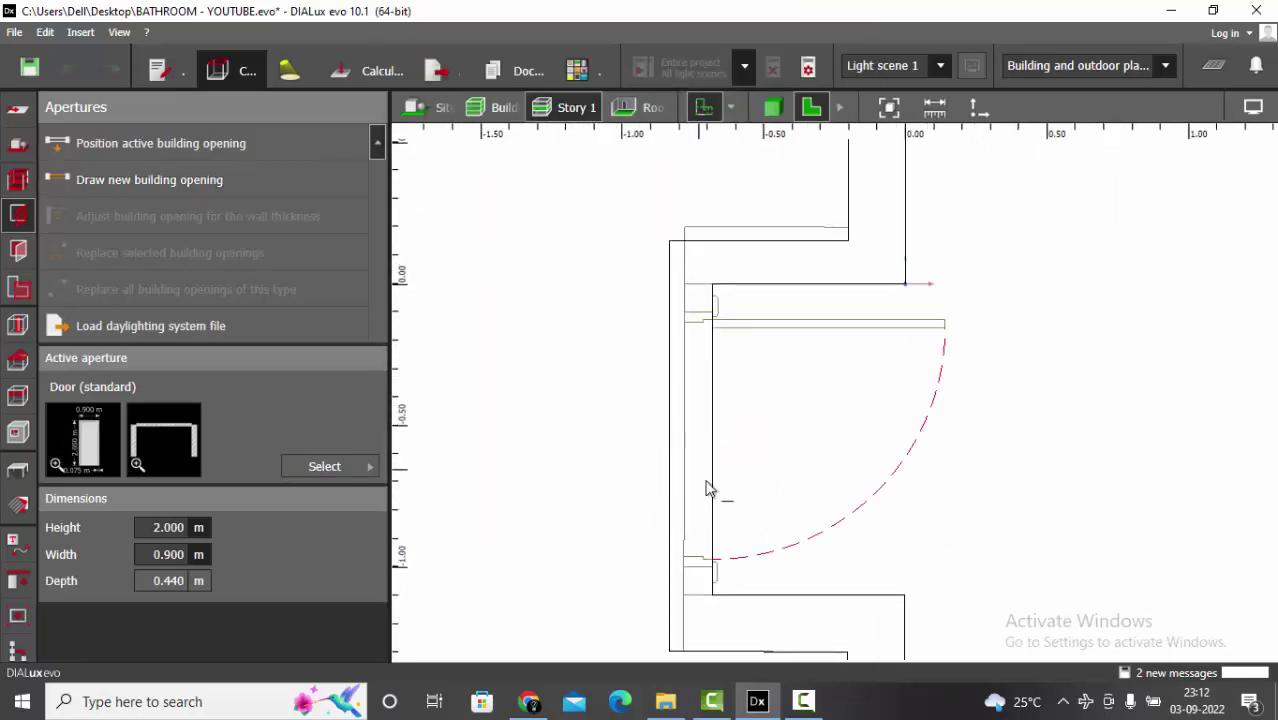
left_click(712, 566)
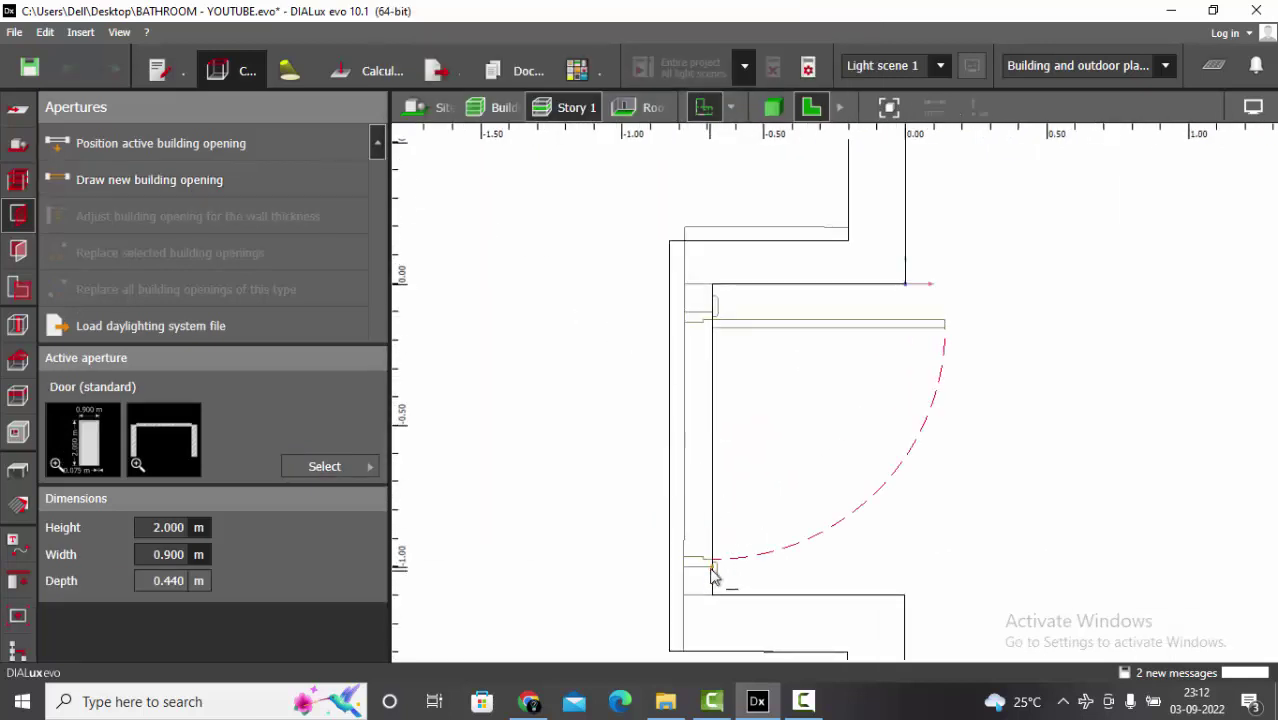
left_click(714, 318)
left_click(772, 107)
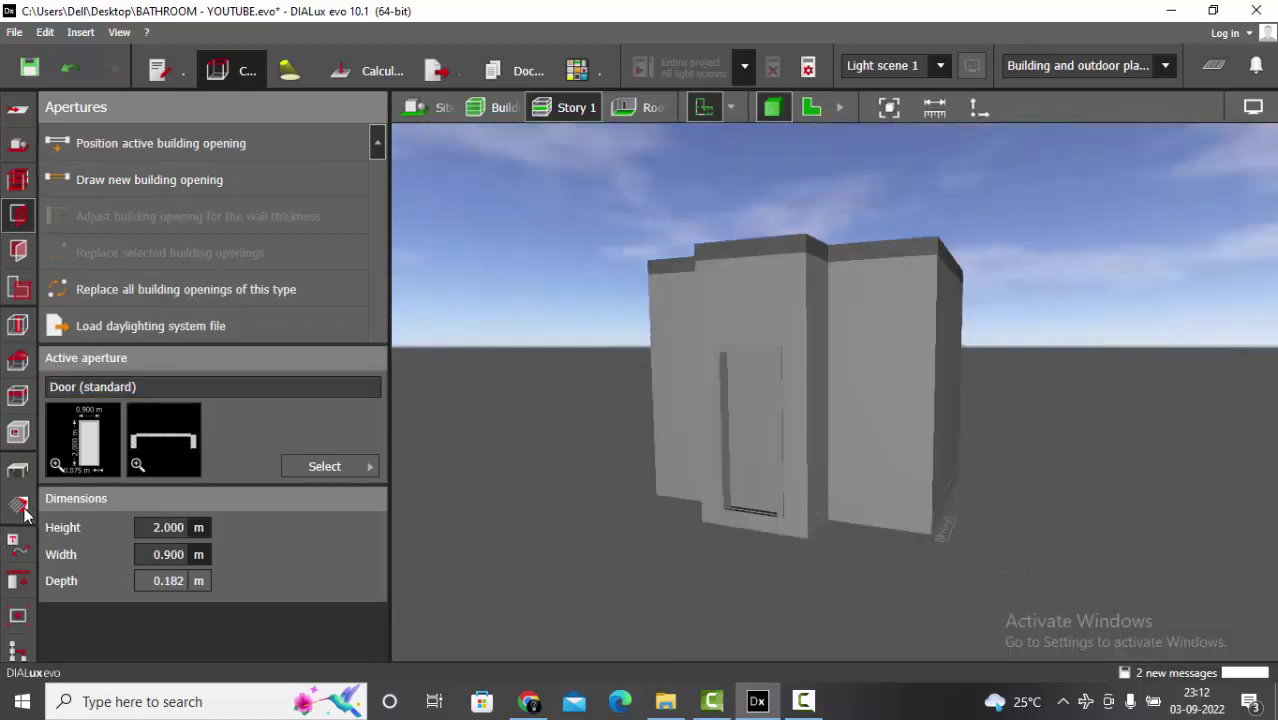
Try to give the entrance door a near-white material color (red 250).
left_click(17, 507)
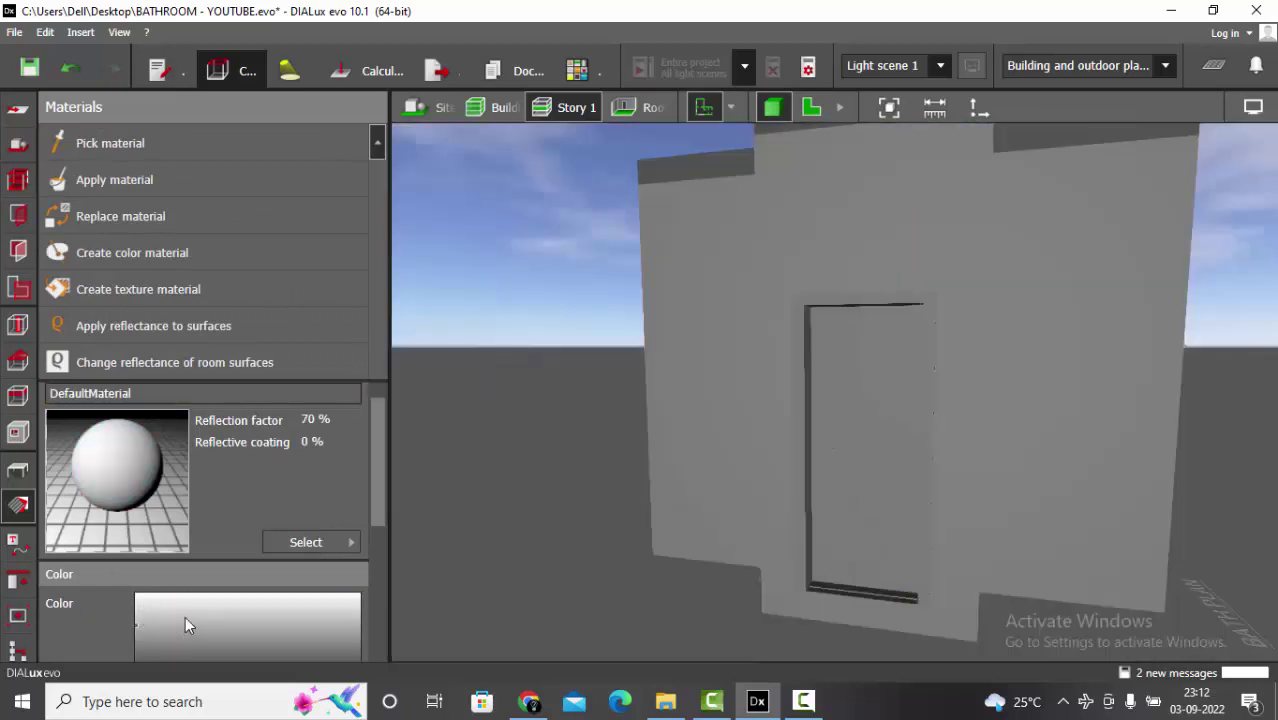
scroll(184, 620, "down", 2)
mouse_move(176, 527)
left_mouse_down()
mouse_move(196, 478)
mouse_move(183, 488)
left_mouse_up()
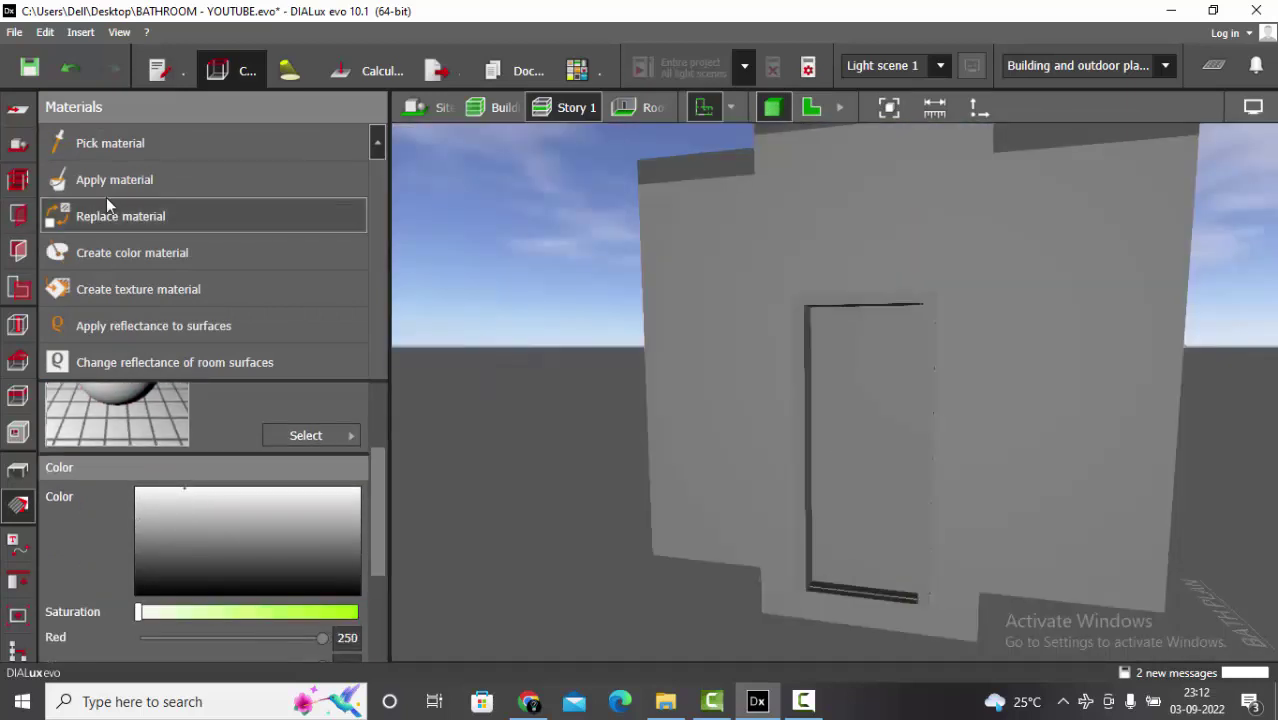
right_click_drag(854, 412, 854, 527)
Examine the toilet, basin counter, shower and glass partition lines in the bath plan for the objects that need modelling.
left_click(25, 475)
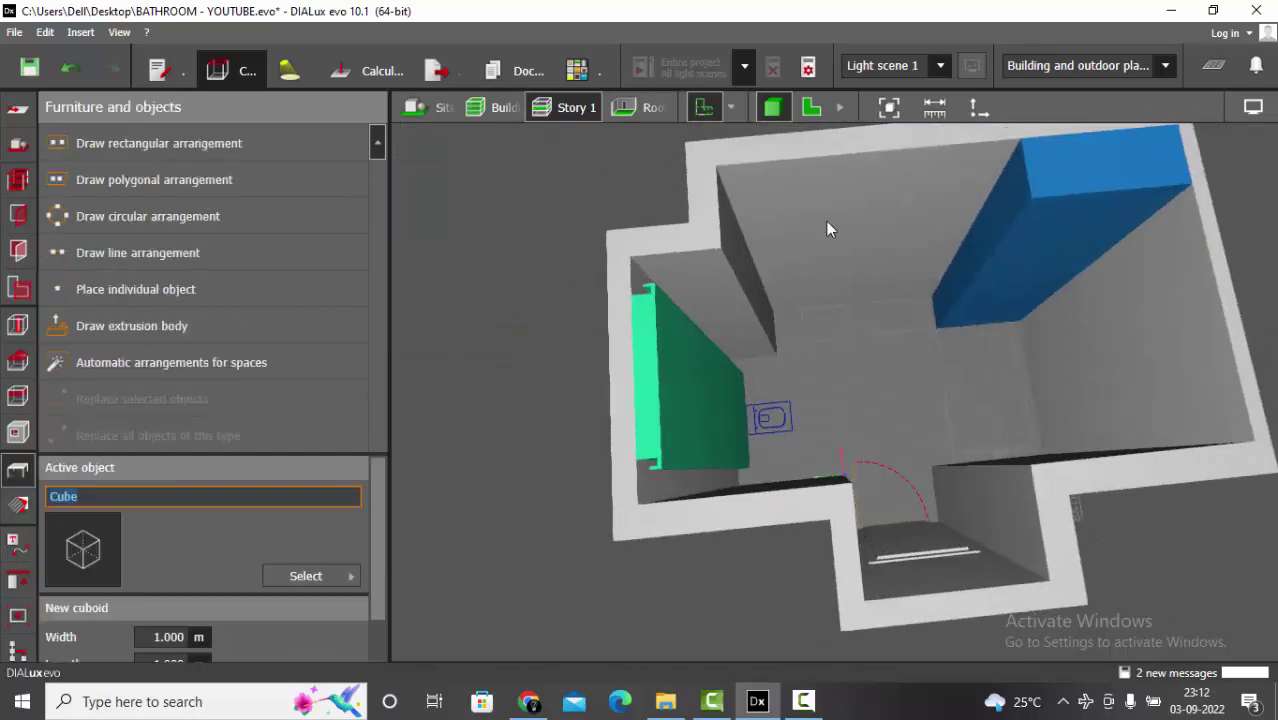
left_click(811, 108)
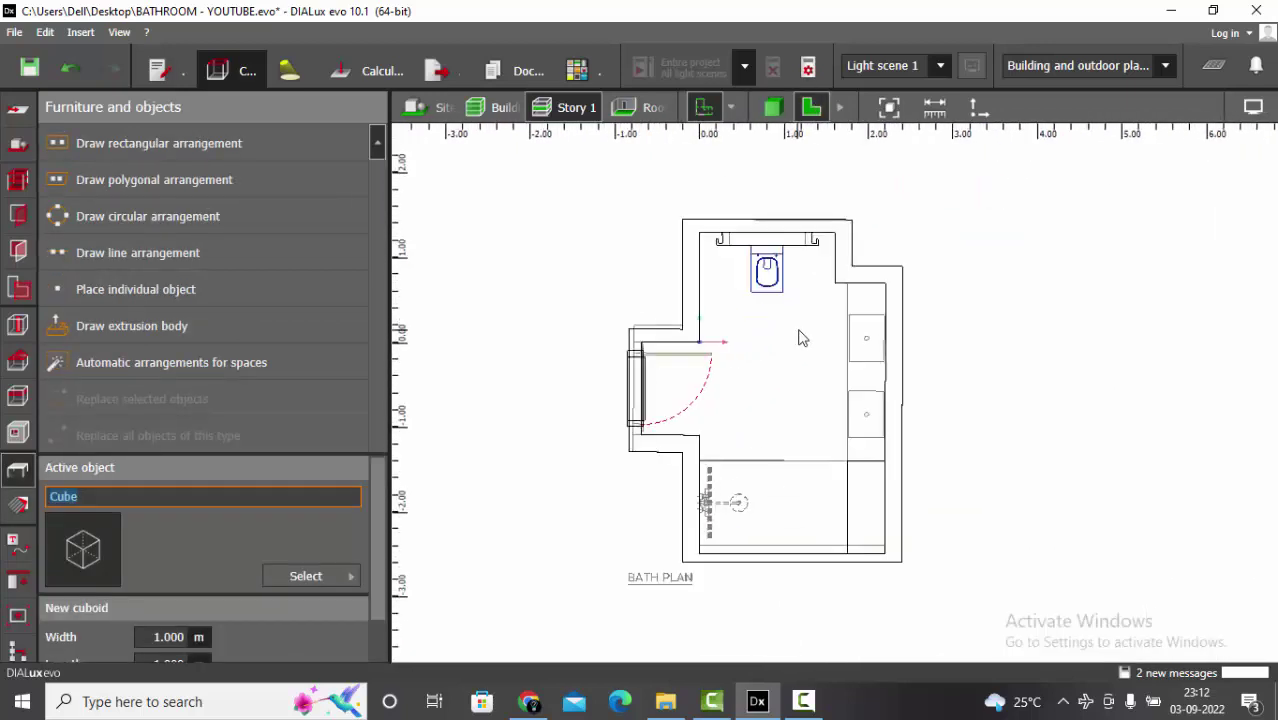
scroll(755, 424, "up", 2)
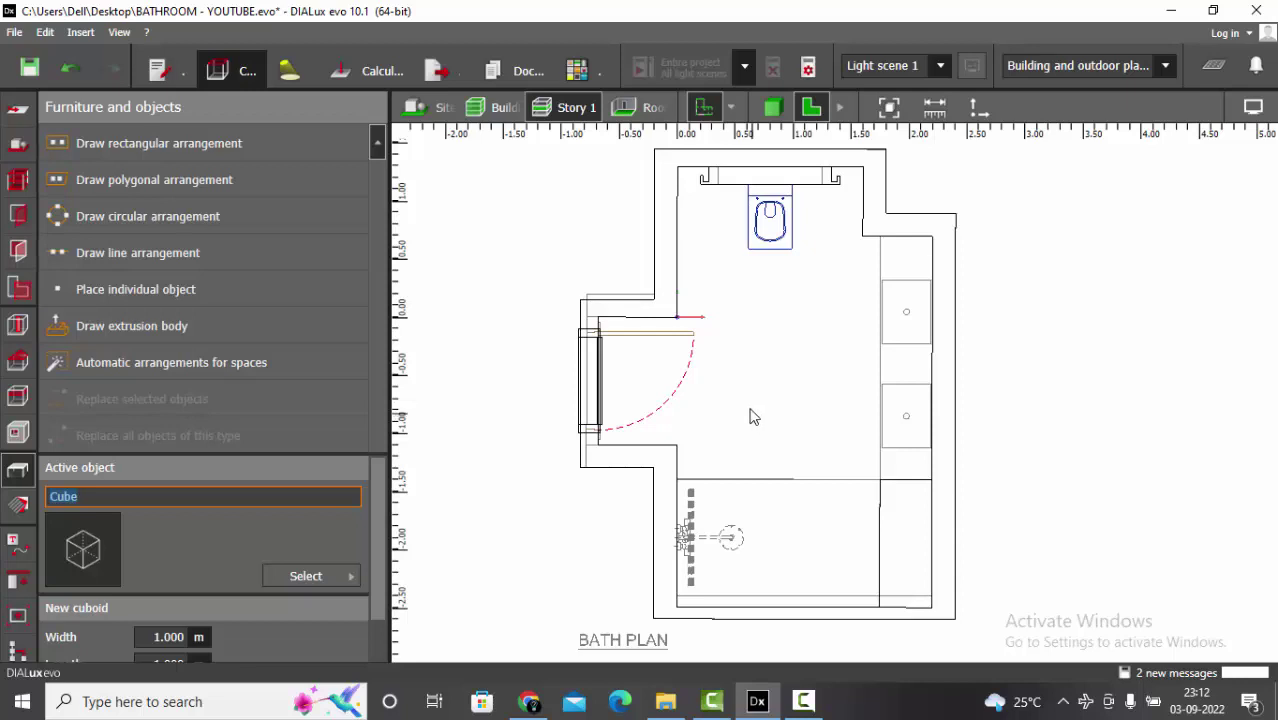
scroll(805, 440, "up", 1)
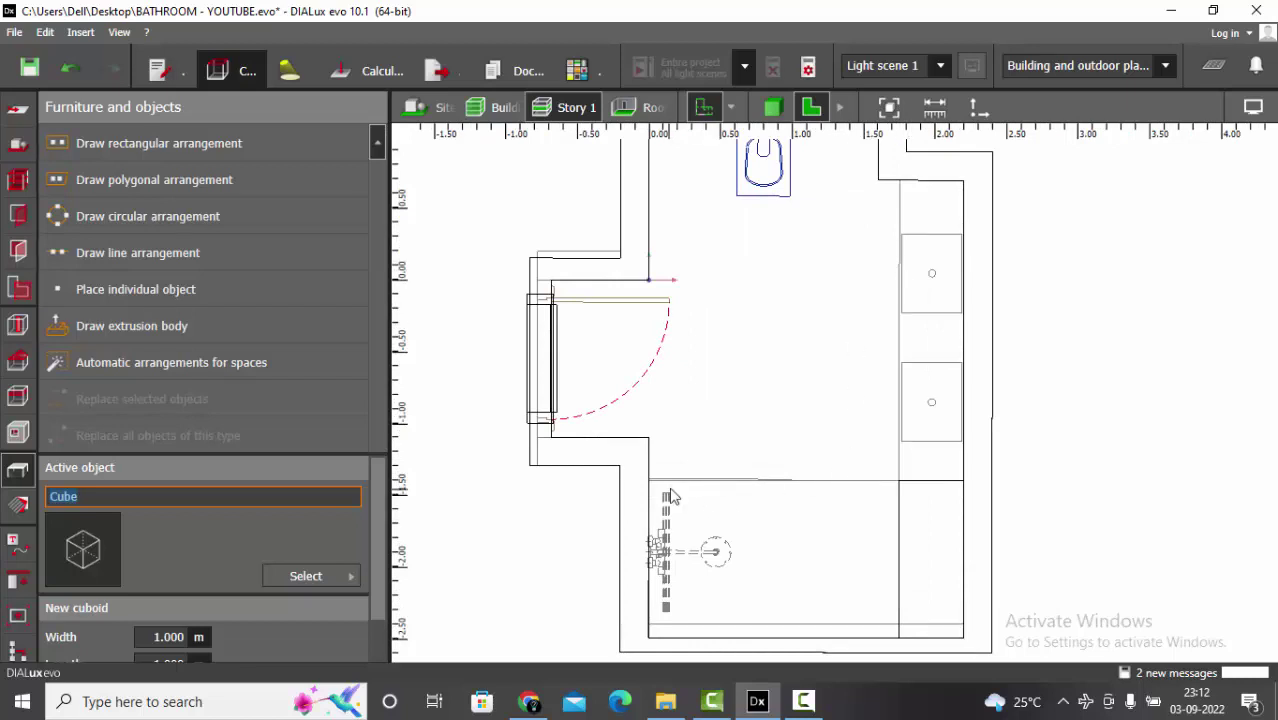
scroll(670, 497, "up", 2)
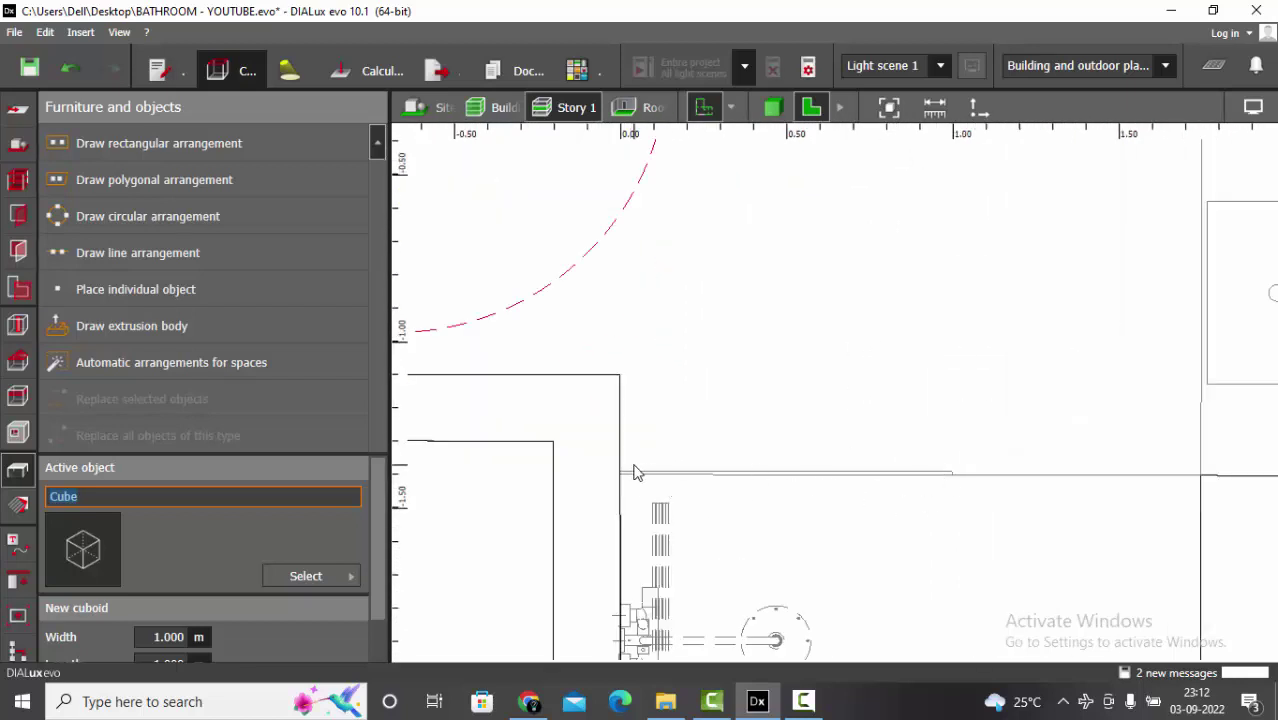
scroll(615, 485, "down", 2)
scroll(827, 505, "down", 2)
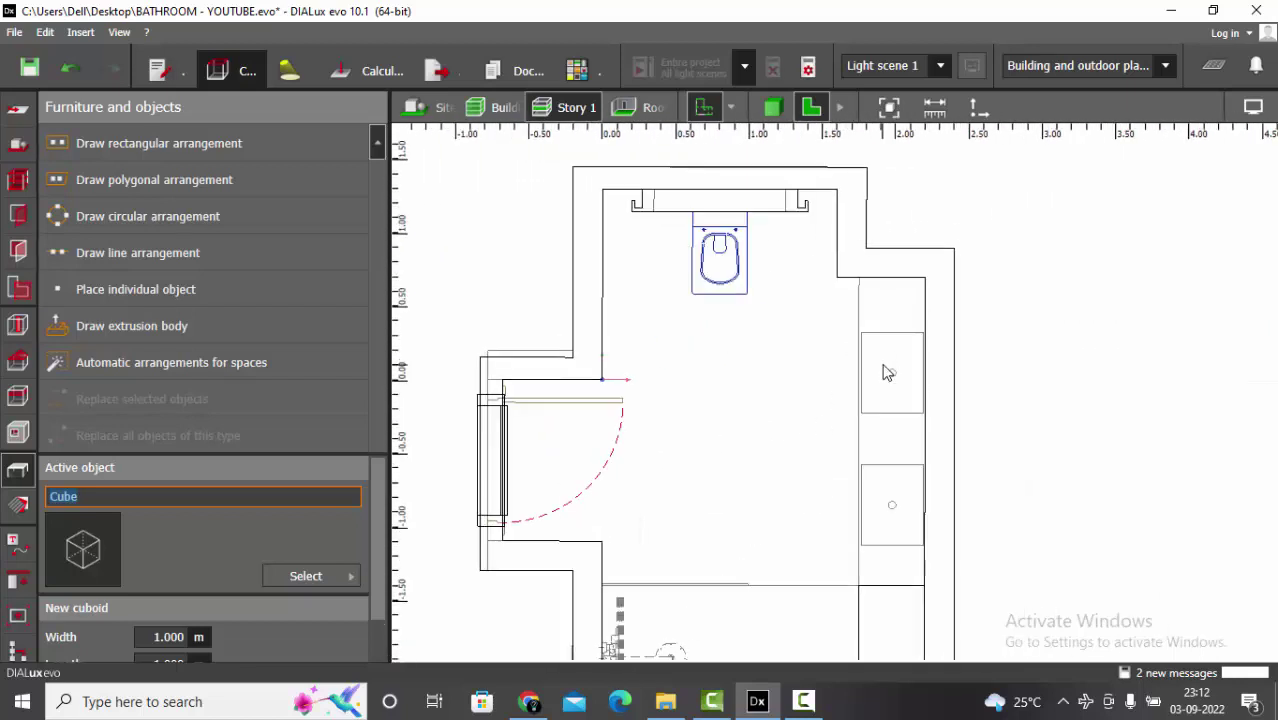
scroll(890, 340, "up", 1)
scroll(880, 295, "down", 1)
scroll(870, 300, "up", 1)
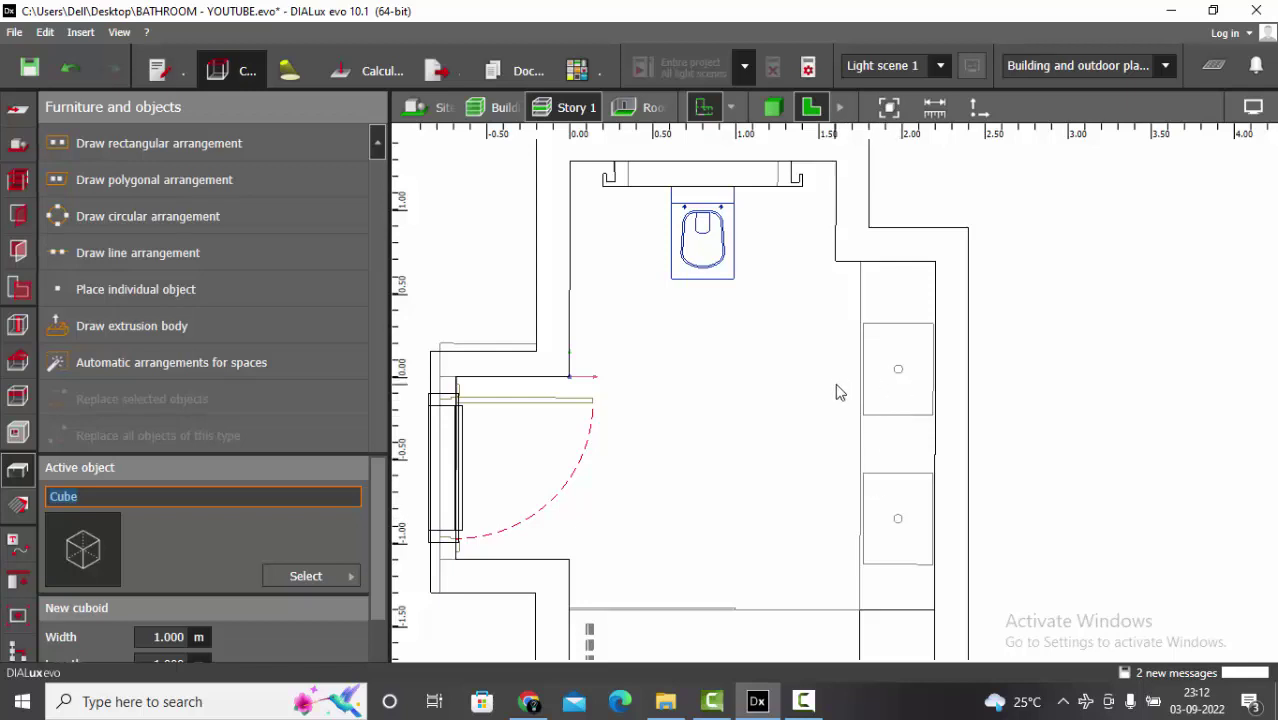
scroll(994, 332, "down", 3)
scroll(926, 559, "up", 3)
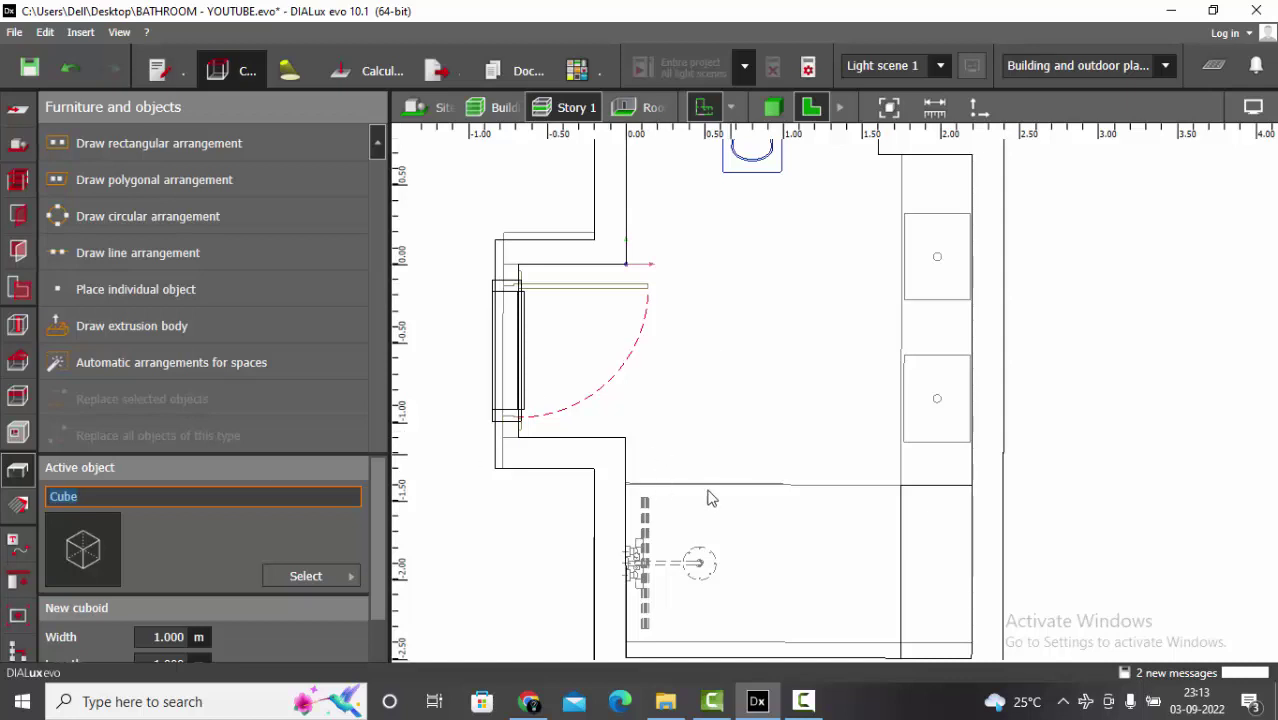
Place a cube on the shower partition line and scale it to a thin panel 1 m long and about 0.011 m thick.
scroll(668, 513, "up", 3)
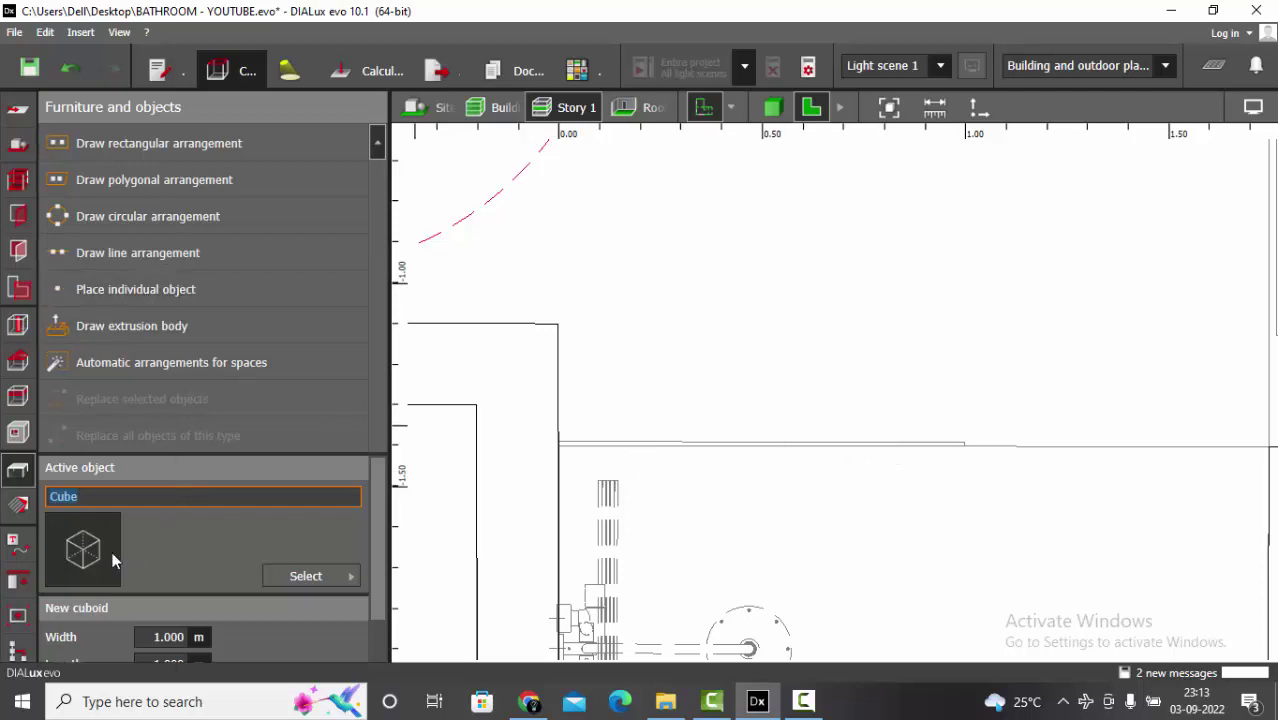
left_click(133, 289)
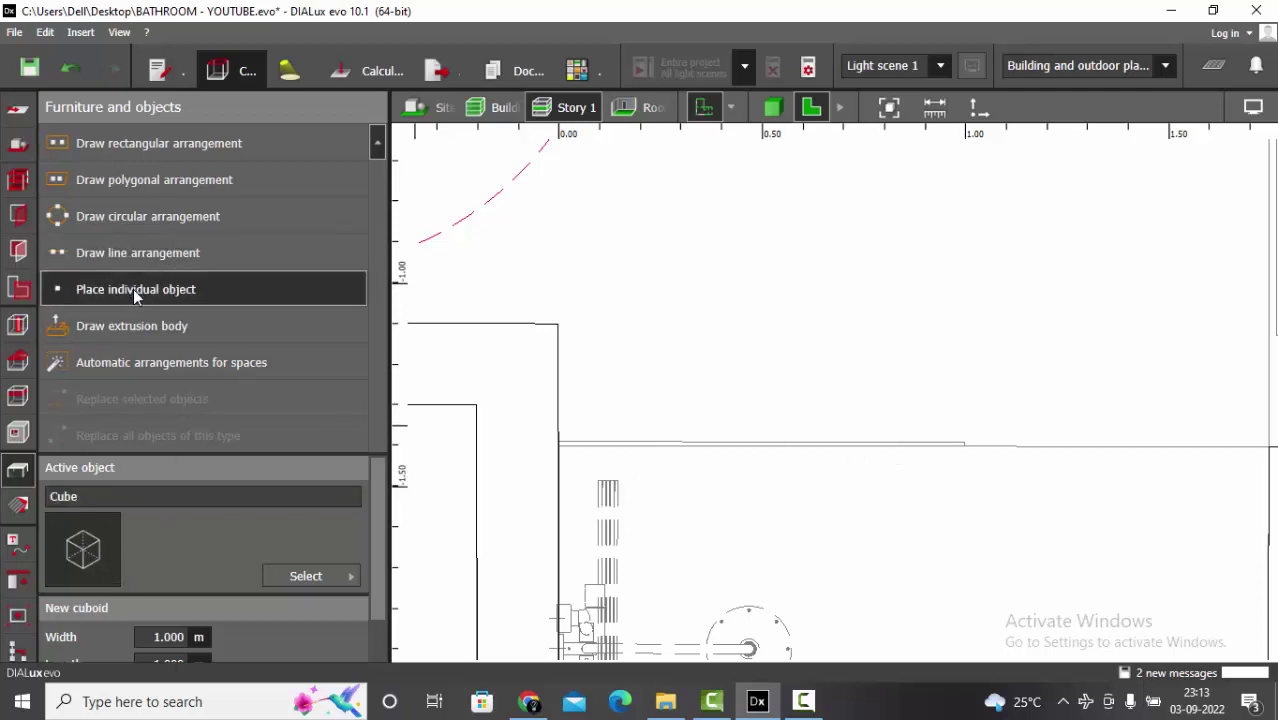
left_click(663, 410)
left_click_drag(693, 399, 701, 525)
scroll(782, 437, "down", 3)
left_click(1119, 106)
scroll(861, 222, "up", 3)
key("Escape")
left_click(772, 108)
right_click_drag(1003, 405, 890, 420)
Set the shower partition panel's height to 2.8 m, declining the save prompt.
left_click(815, 430)
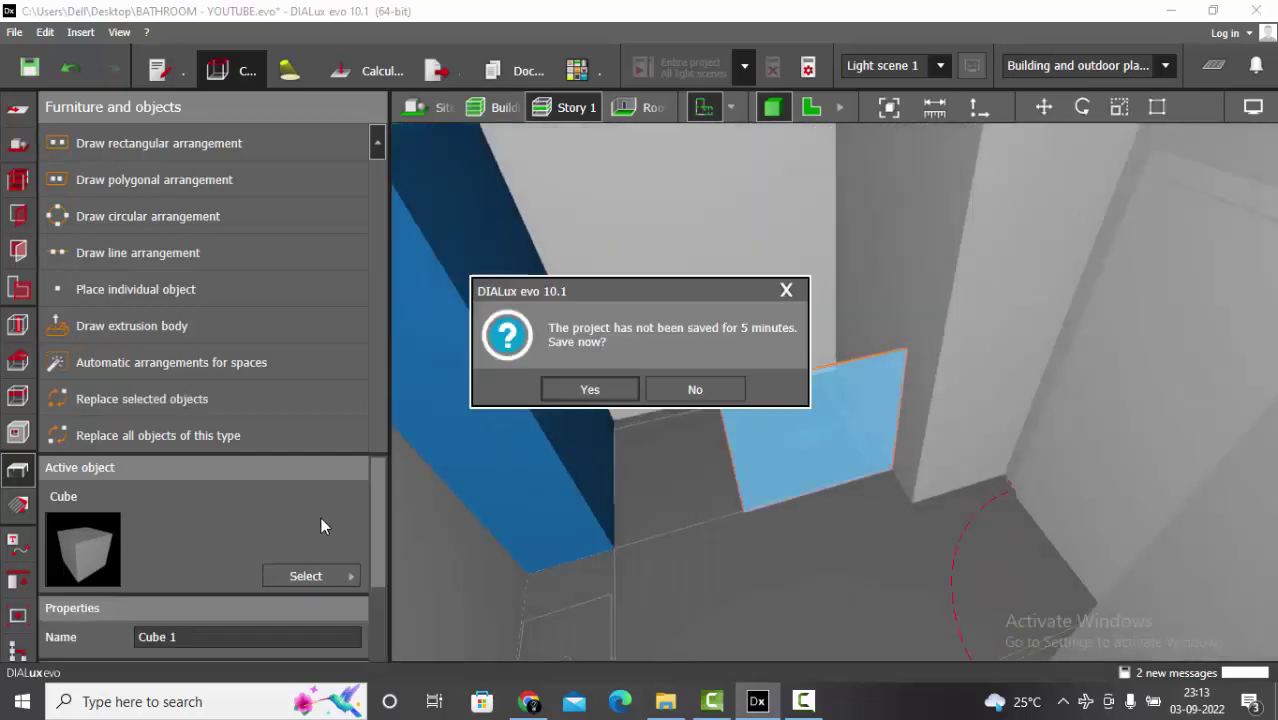
left_click(694, 389)
scroll(308, 600, "down", 3)
left_click(284, 637)
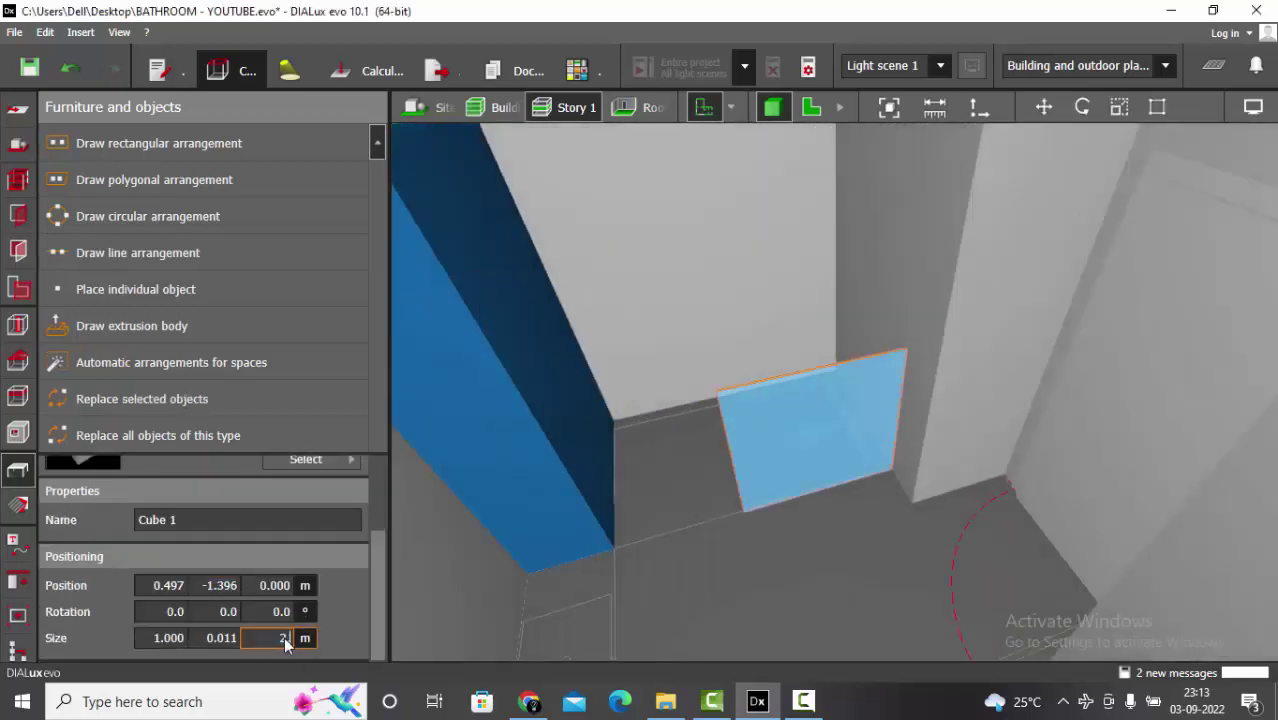
key("Return")
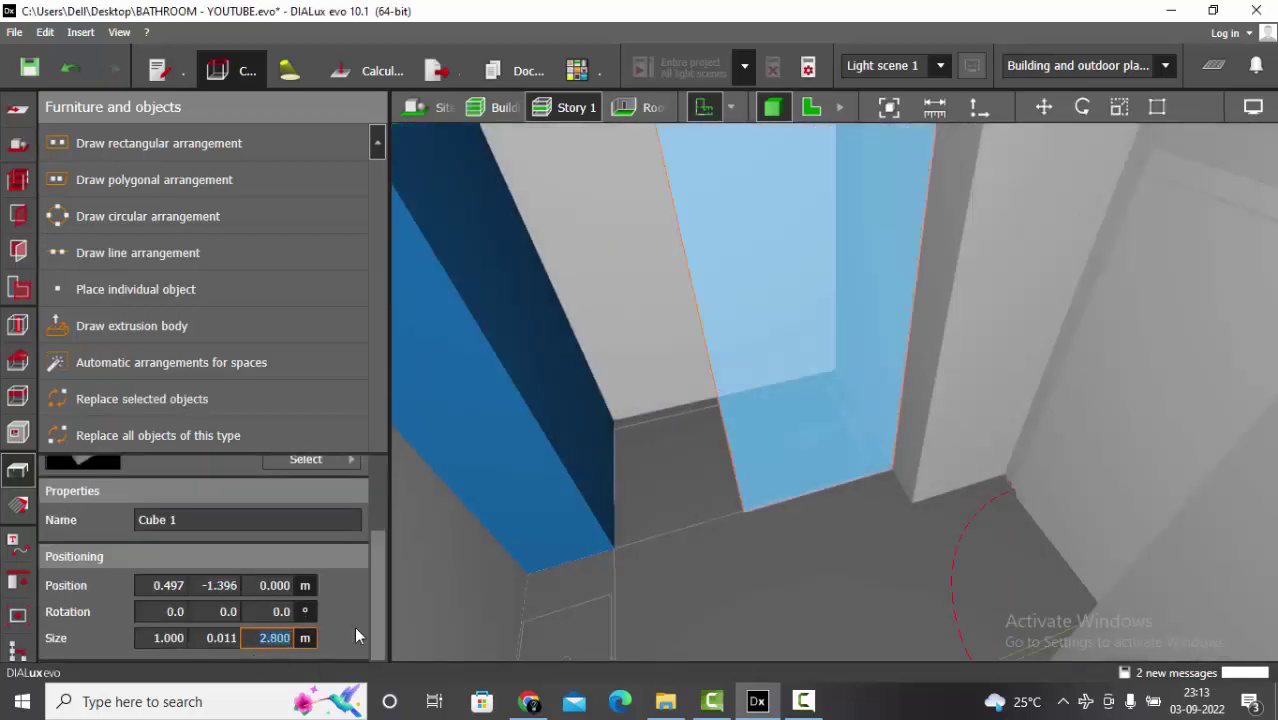
key("Escape")
scroll(779, 464, "down", 1)
right_click_drag(779, 464, 660, 475)
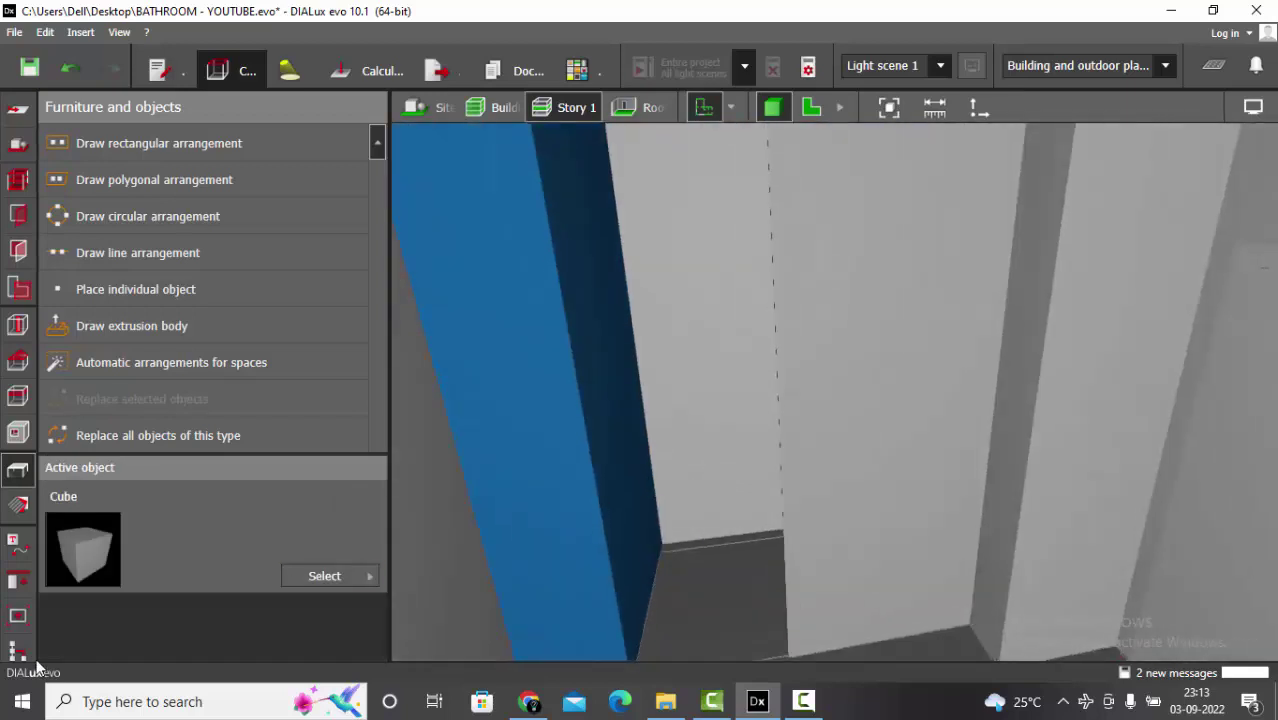
Apply a yellow-green color material to the shower partition panel and save the project.
left_click(18, 505)
left_click_drag(840, 325, 720, 470)
left_click(17, 470)
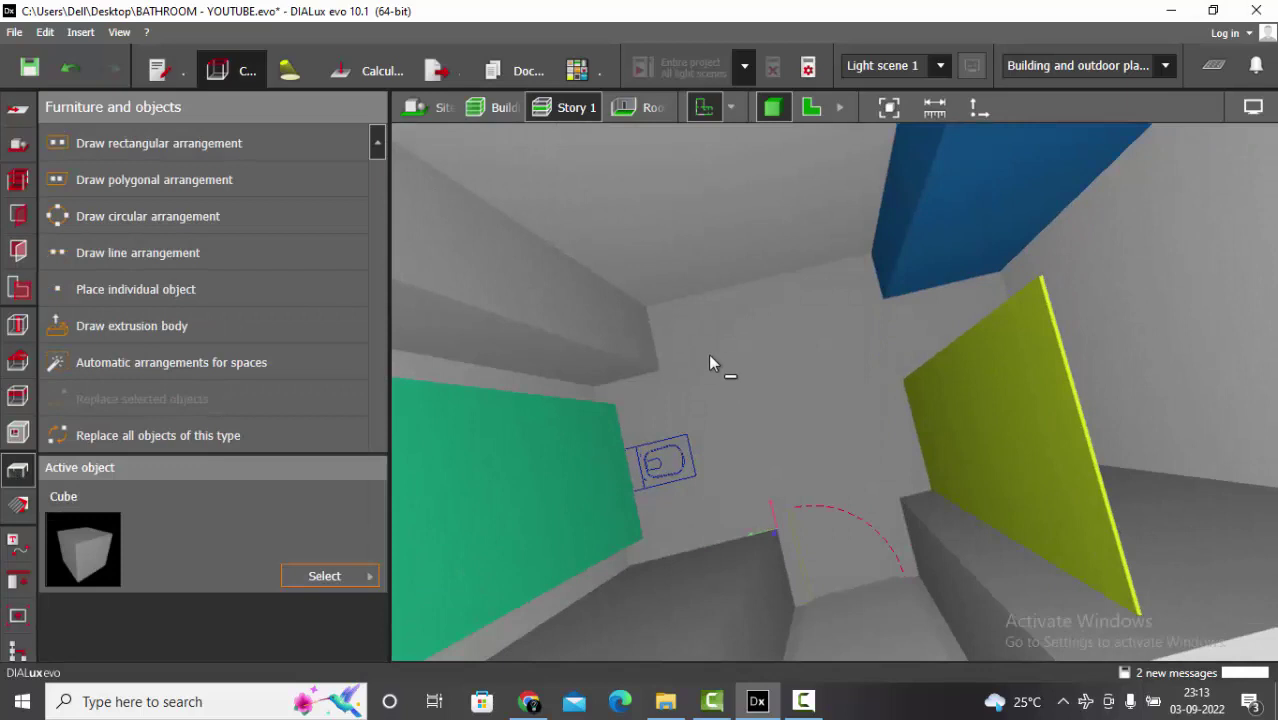
key("ctrl+s")
left_click(811, 107)
scroll(810, 445, "down", 5)
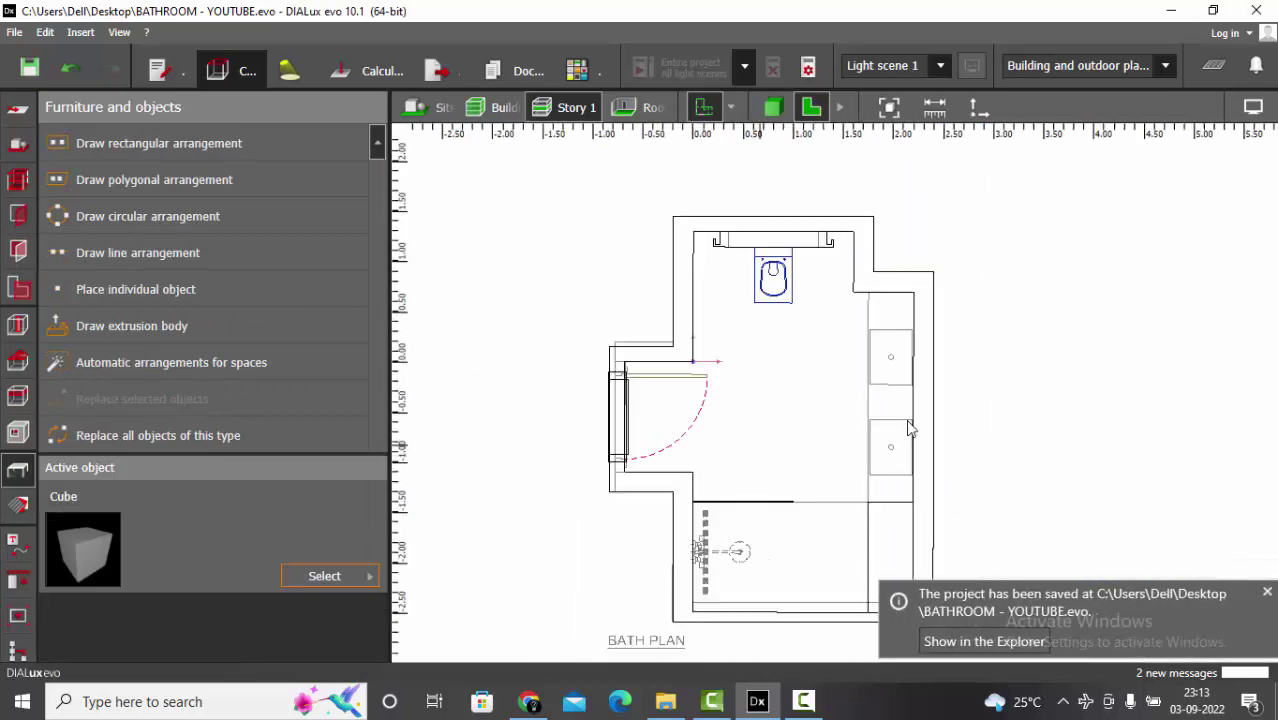
scroll(813, 398, "up", 3)
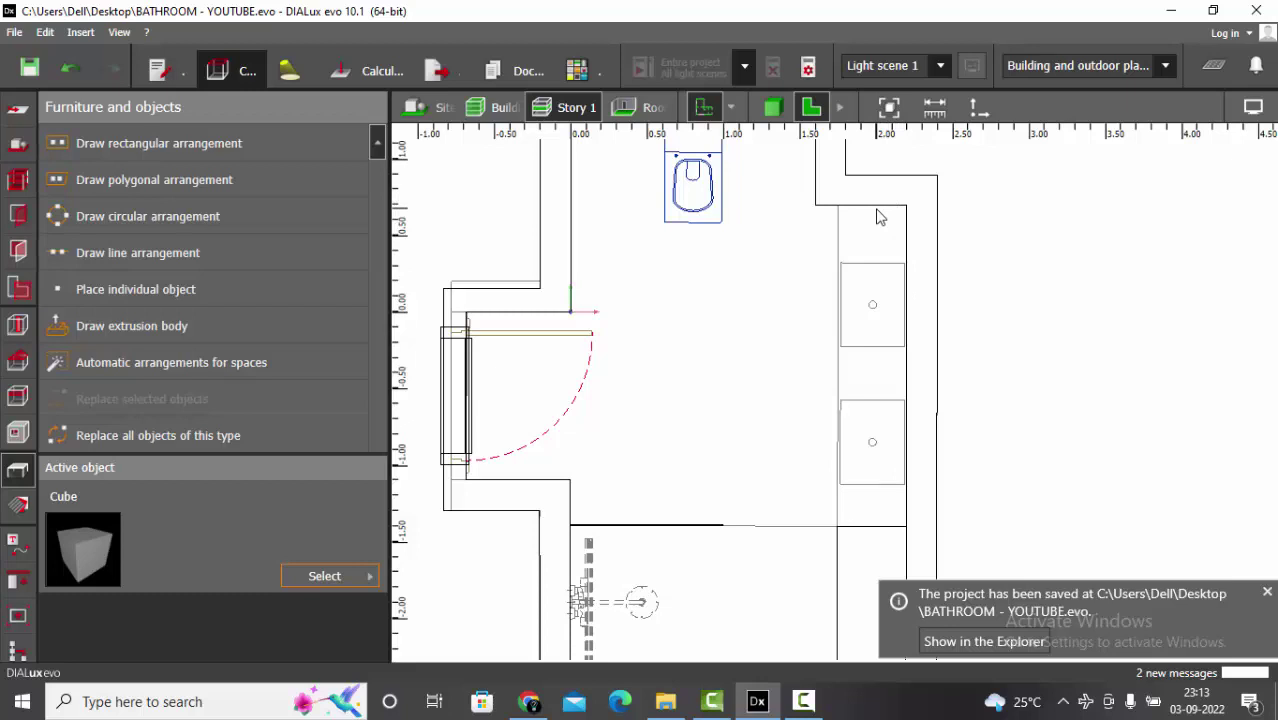
scroll(790, 377, "down", 2)
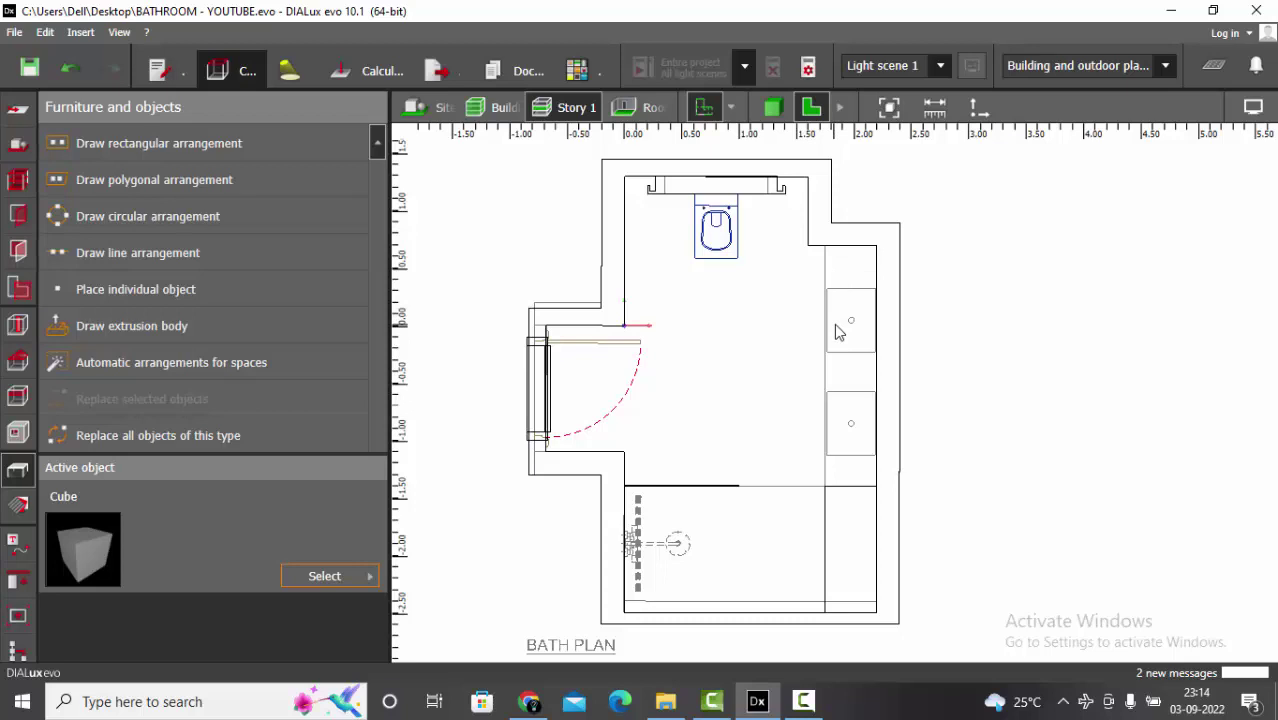
scroll(839, 330, "up", 2)
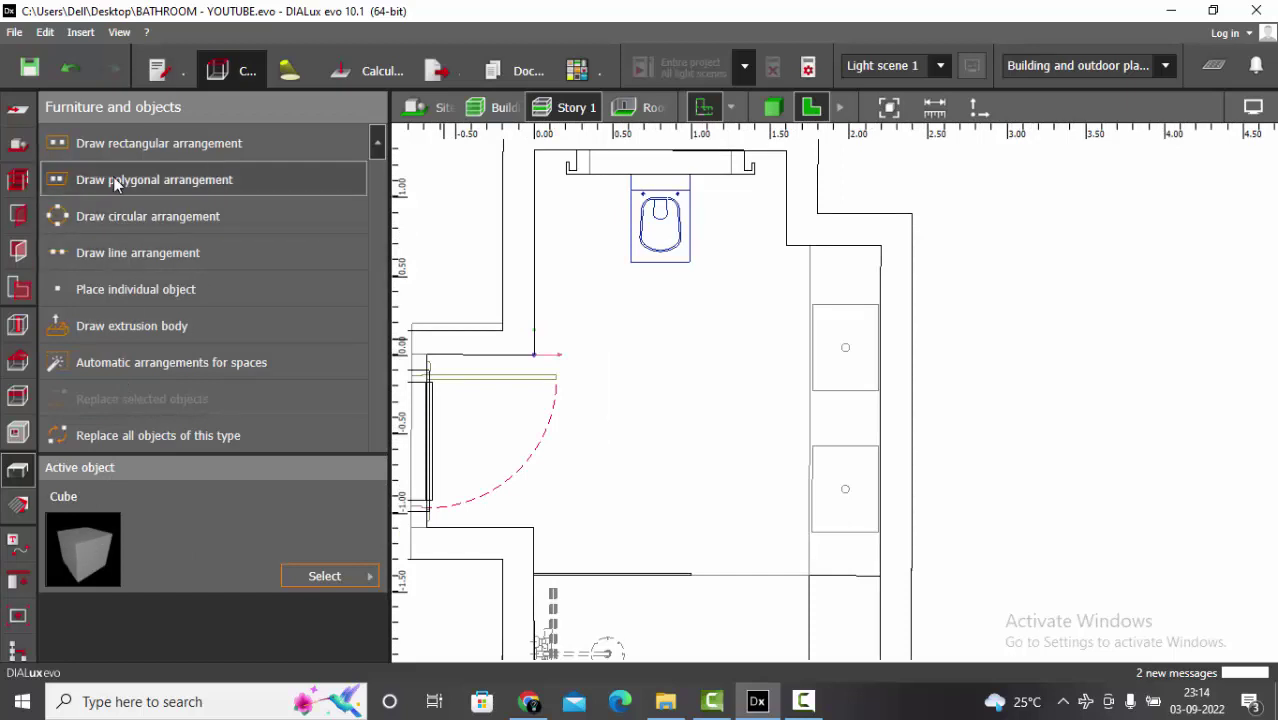
Place a basic cube in the basin area and align its corner with the upper corner of the counter niche.
left_click(340, 576)
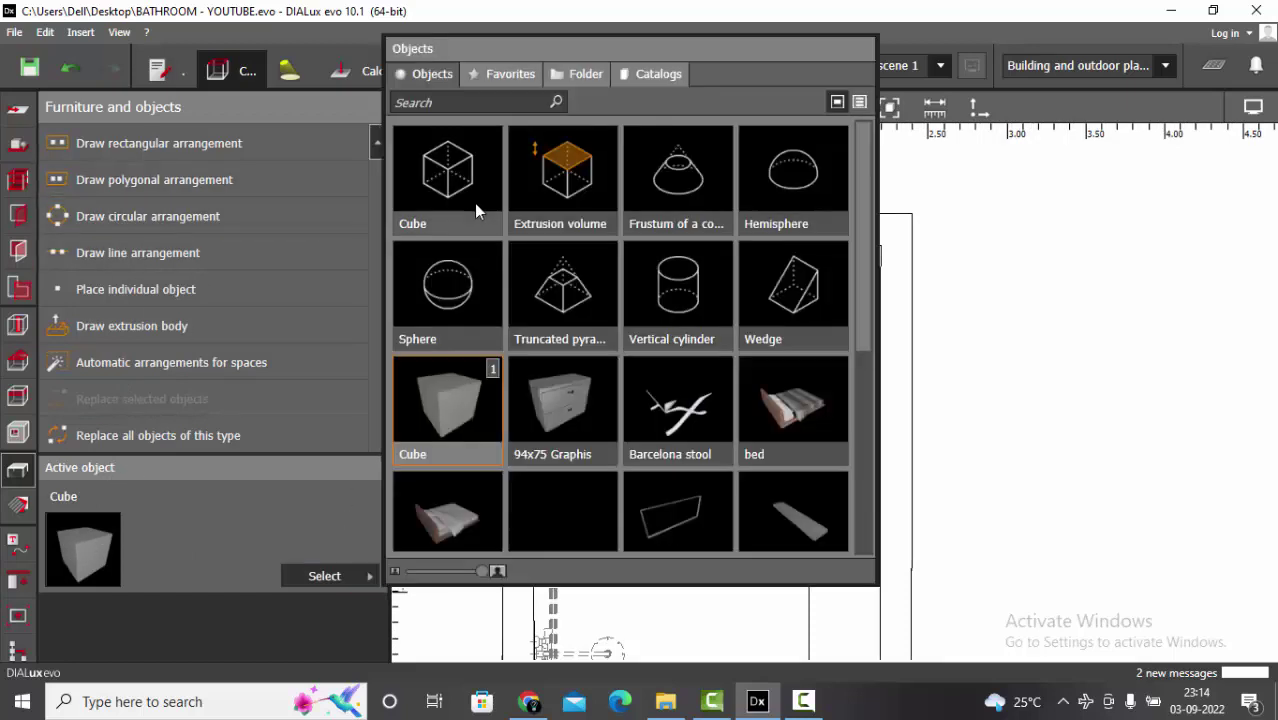
left_click(455, 181)
left_click(133, 289)
left_click(865, 392)
left_click_drag(941, 293, 893, 242)
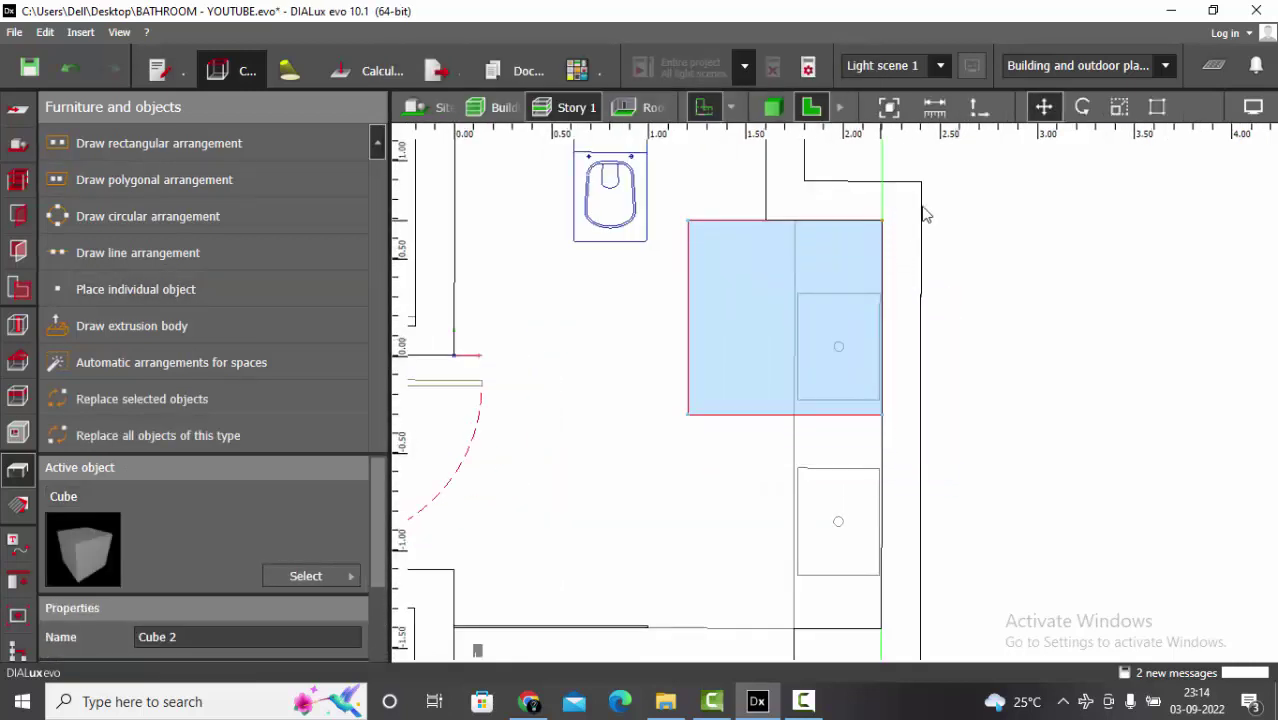
Scale the cube to the basin counter outline, about 0.451 m wide and 2.099 m long.
left_click(1119, 107)
scroll(785, 254, "up", 2)
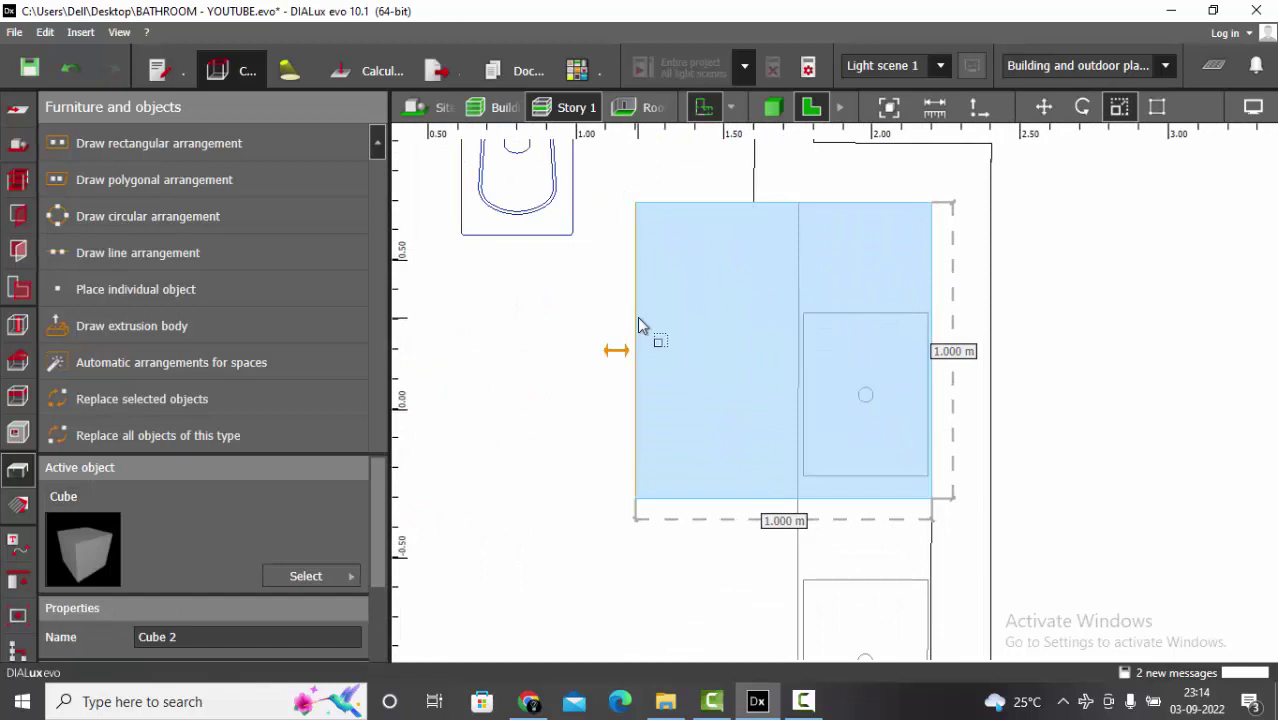
left_click_drag(637, 317, 791, 297)
scroll(800, 295, "down", 2)
left_click_drag(840, 366, 840, 580)
left_click(665, 434)
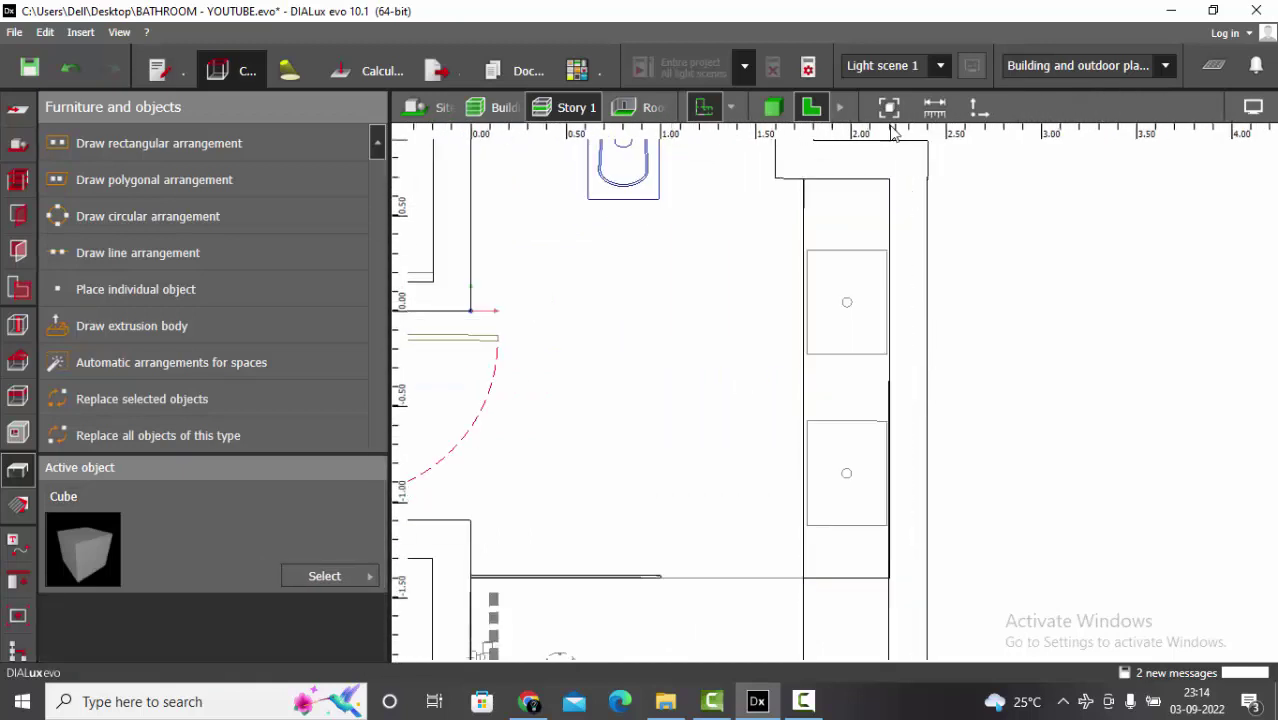
Set the basin niche cube's height to 0.05 m to make a thin shelf.
left_click(772, 107)
right_click_drag(880, 270, 785, 532)
scroll(799, 542, "up", 1)
left_click(799, 541)
scroll(231, 578, "down", 2)
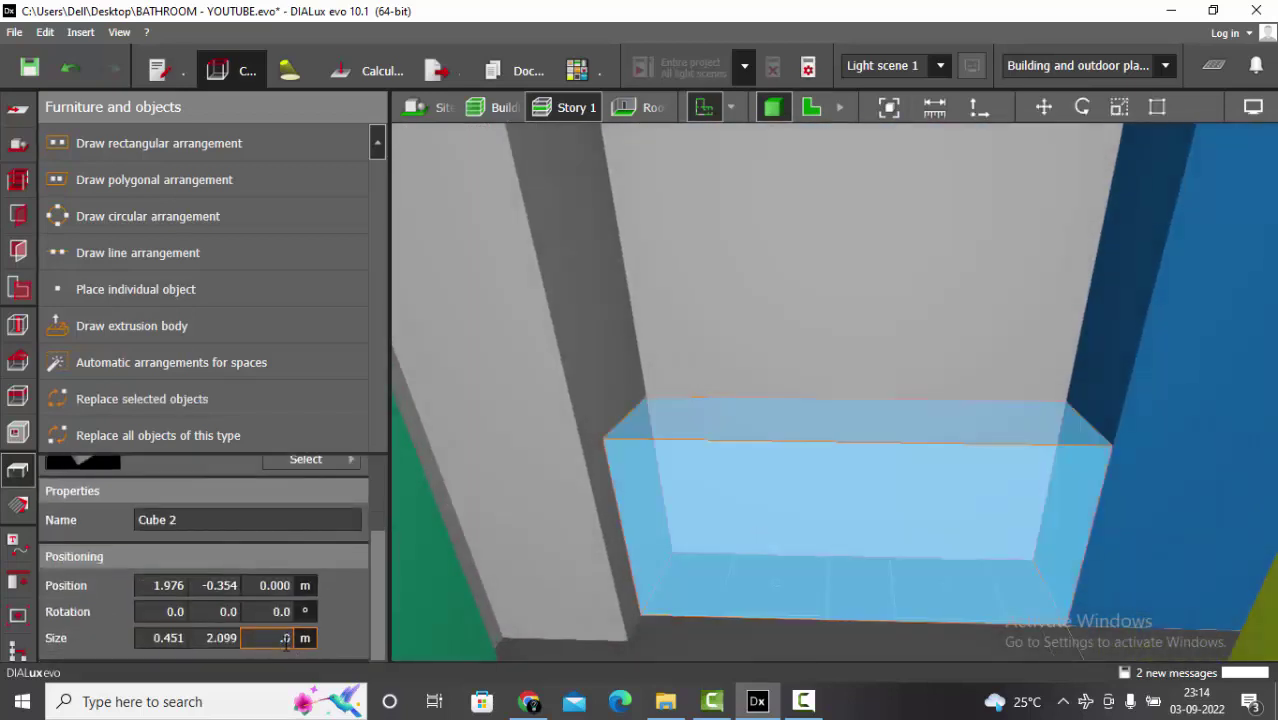
key("Return")
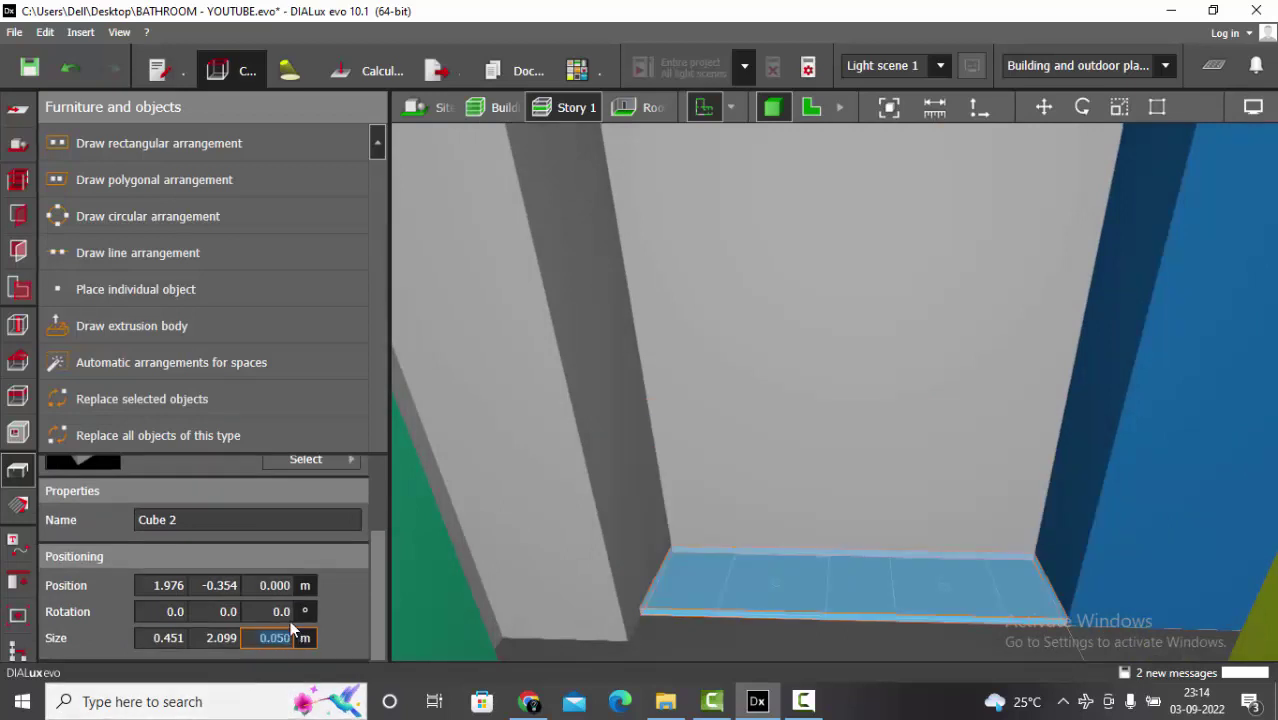
Raise the thin shelf in the basin niche to an elevation of 0.2 m.
left_click(289, 584)
type("0.2")
key("Return")
key("Escape")
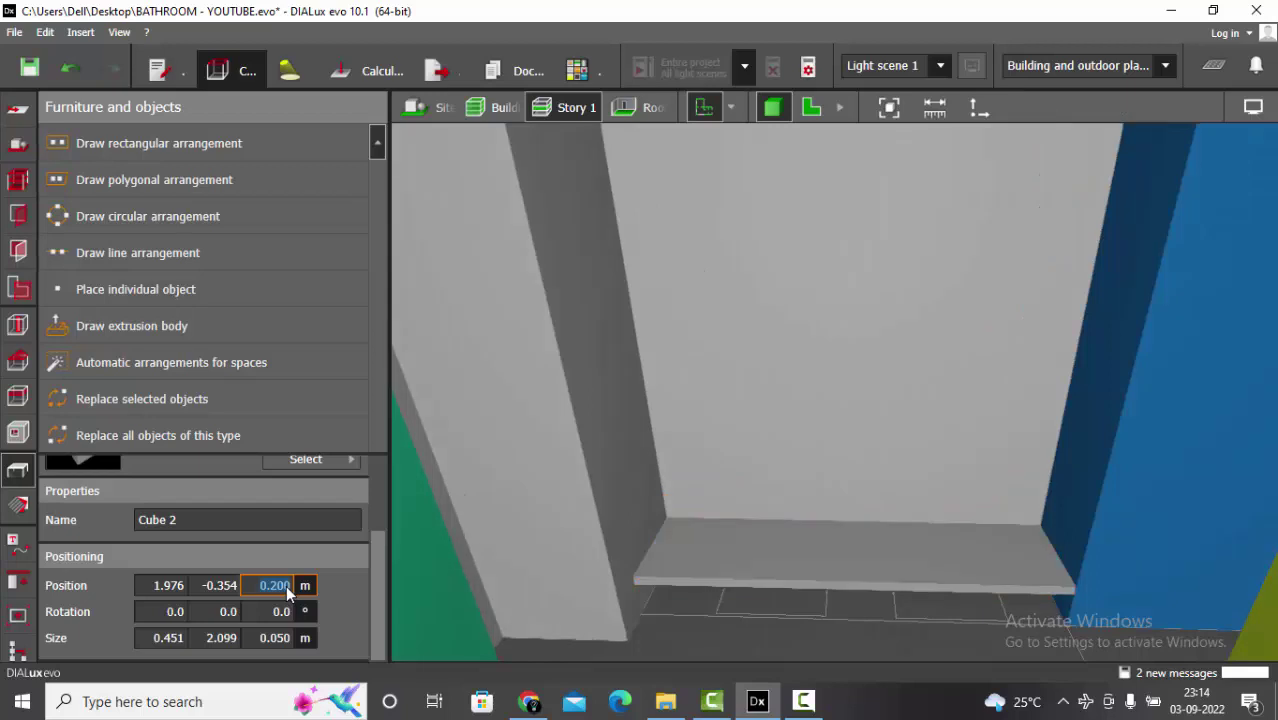
Apply an orange color material with a 32 % reflection factor to the shelf and save the project.
scroll(731, 299, "down", 3)
right_click_drag(808, 477, 635, 514)
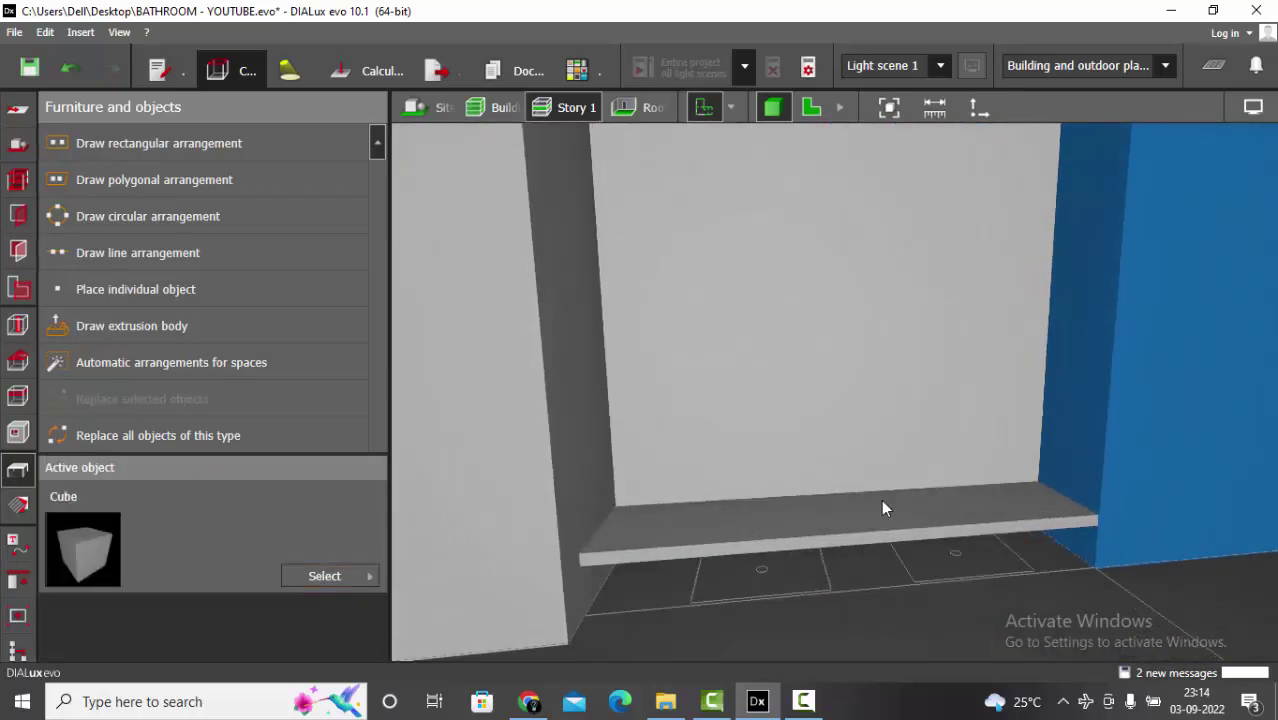
left_click(23, 512)
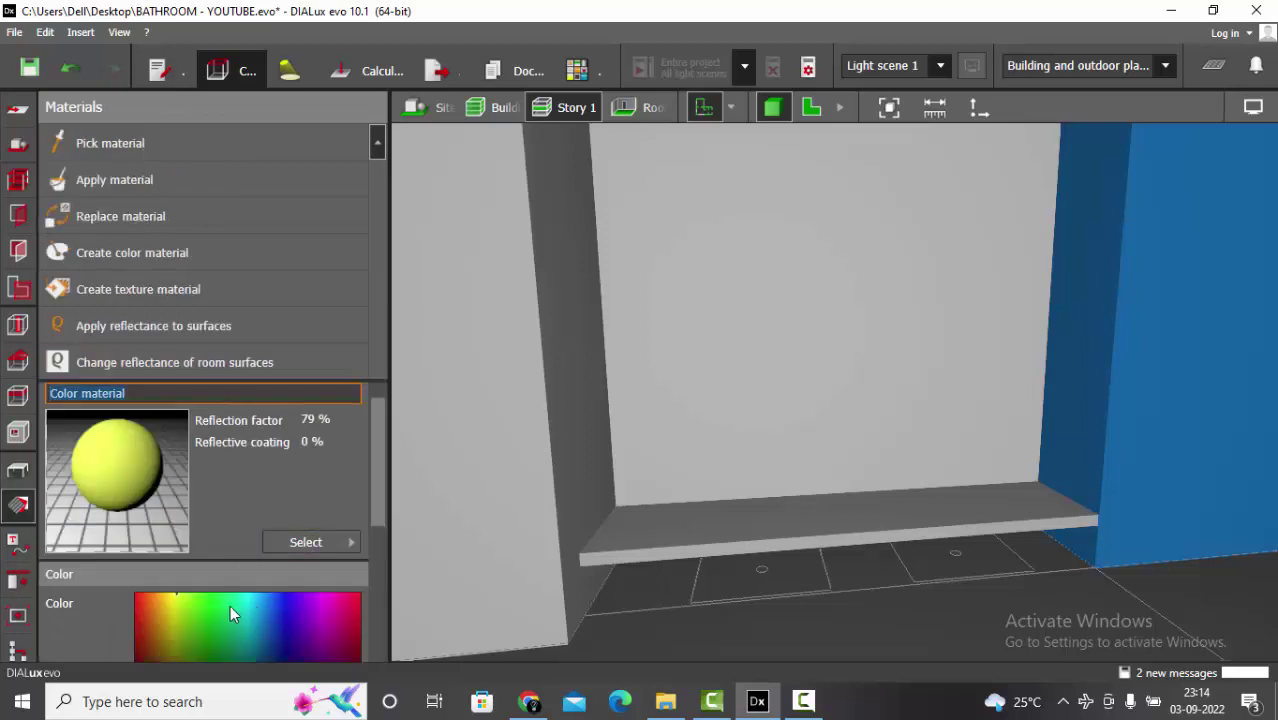
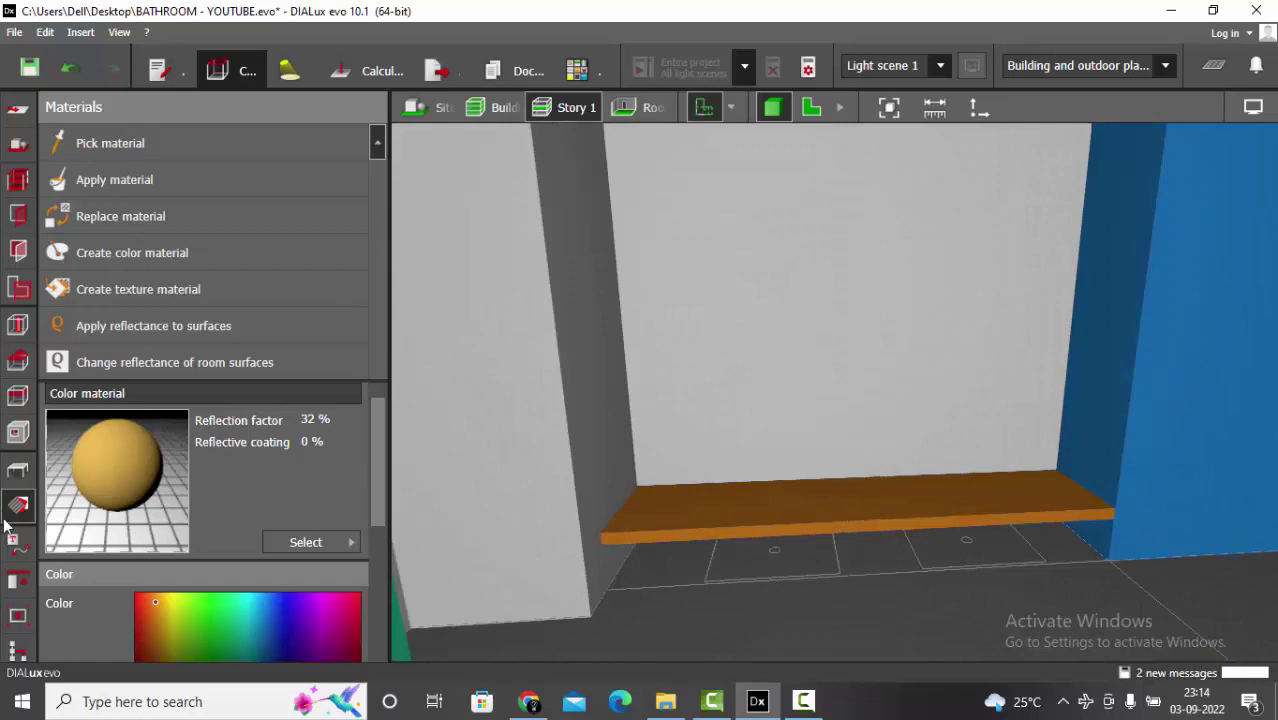
left_click(17, 470)
key("ctrl+s")
Place a second cube over the basin counter outline and scale it to about 0.451 m by 2.099 m.
scroll(772, 484, "down", 2)
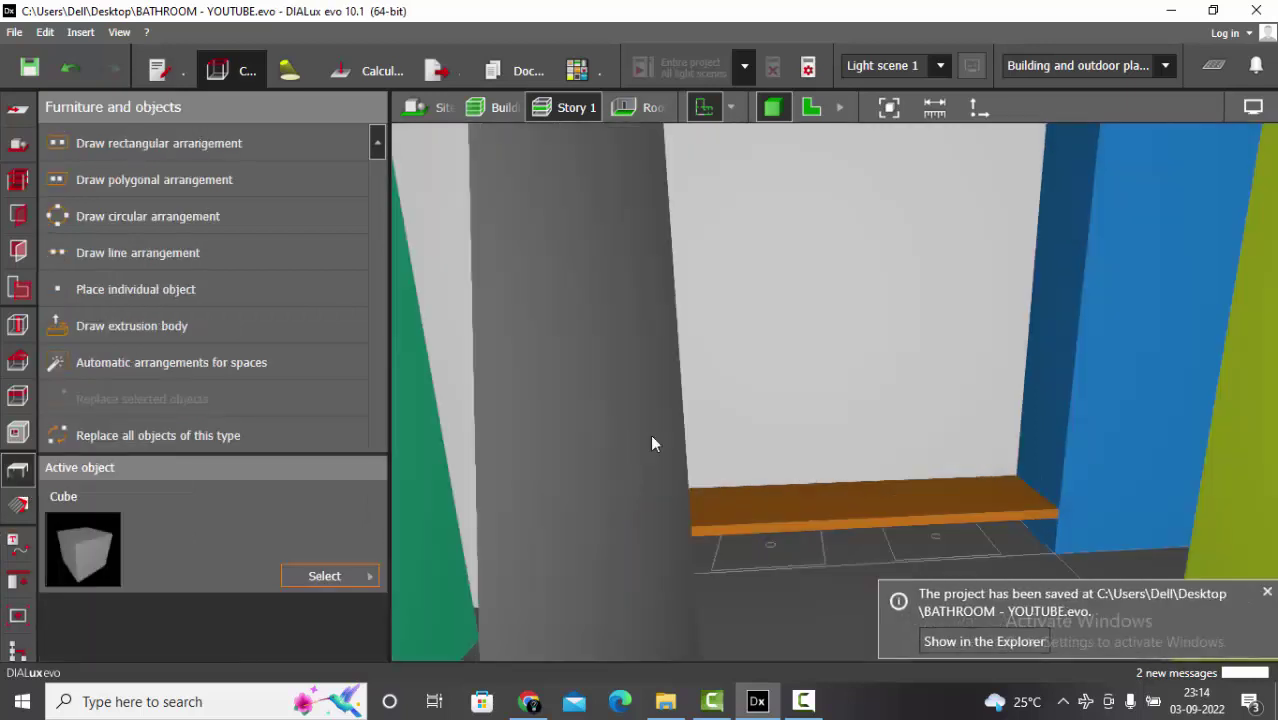
scroll(688, 437, "up", 2)
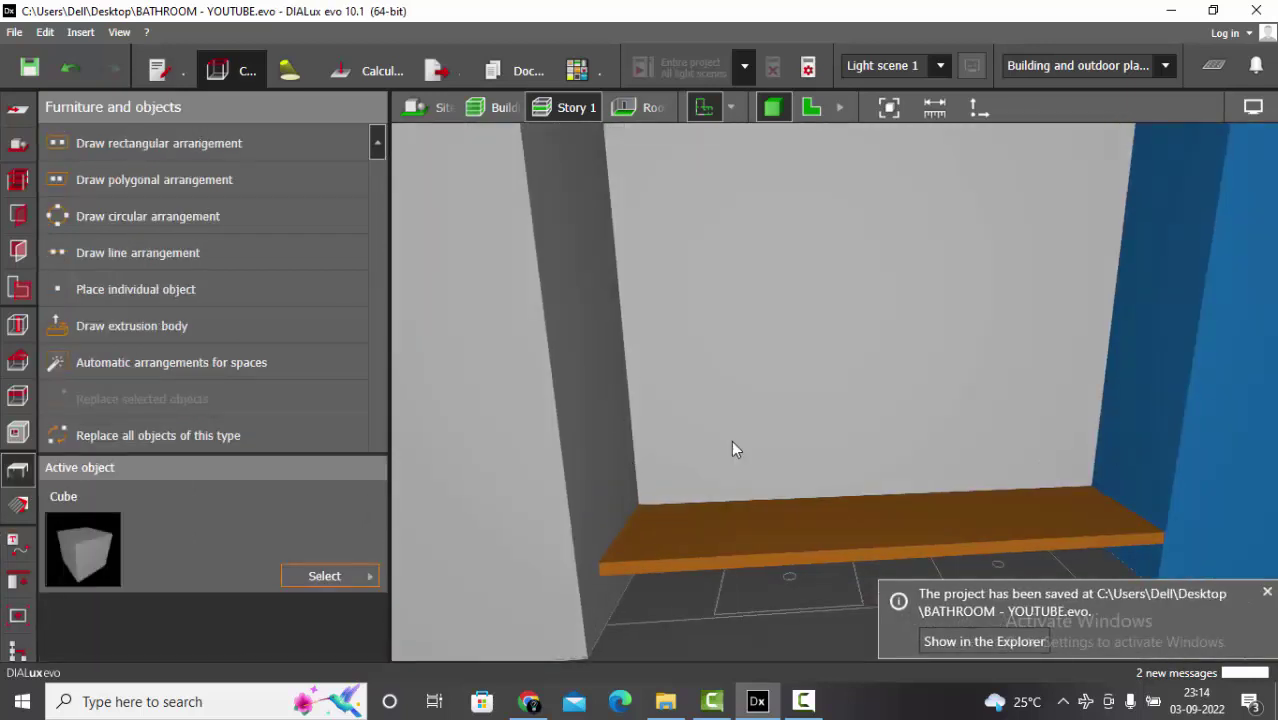
left_click(811, 109)
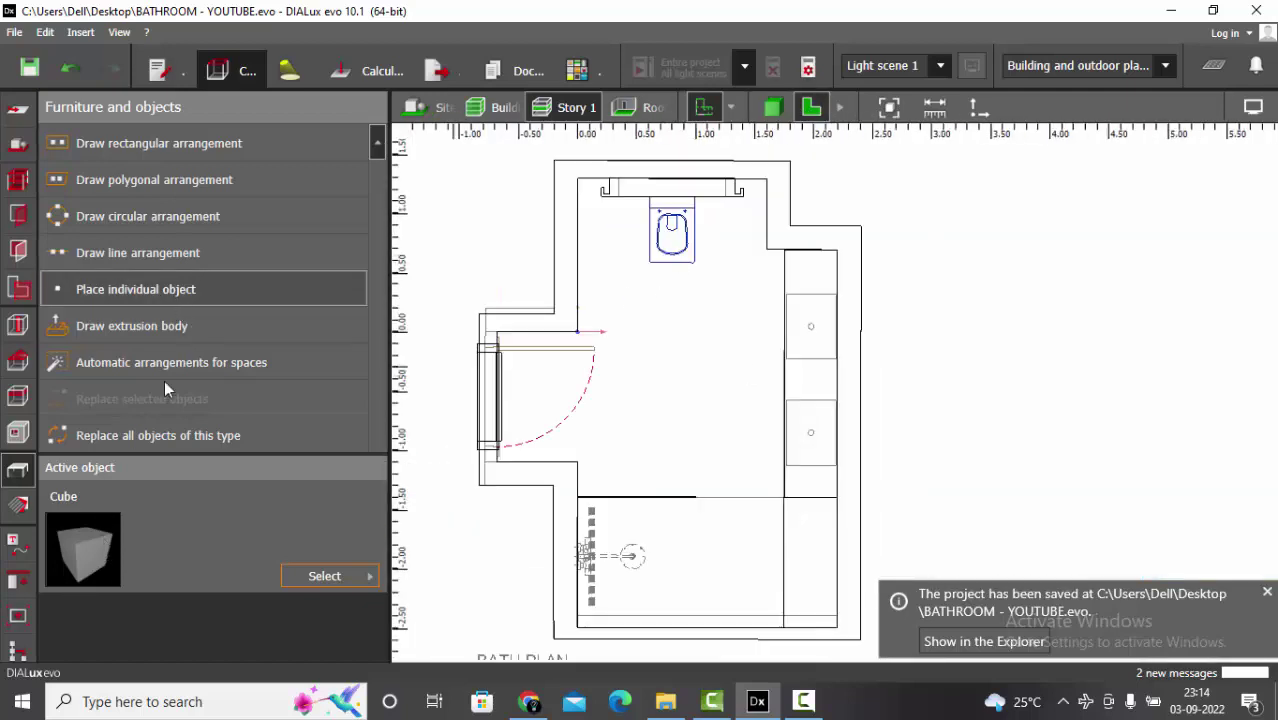
left_click(149, 290)
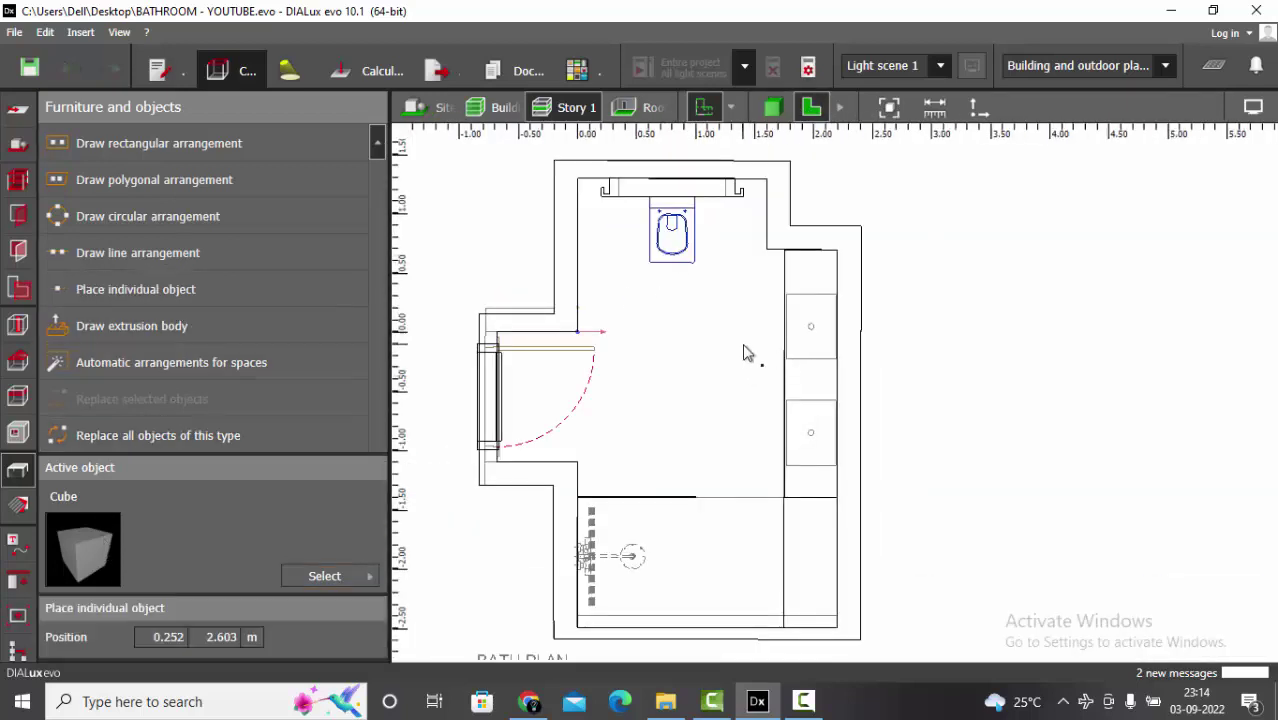
left_click(750, 350)
scroll(759, 302, "up", 2)
left_click_drag(810, 294, 880, 240)
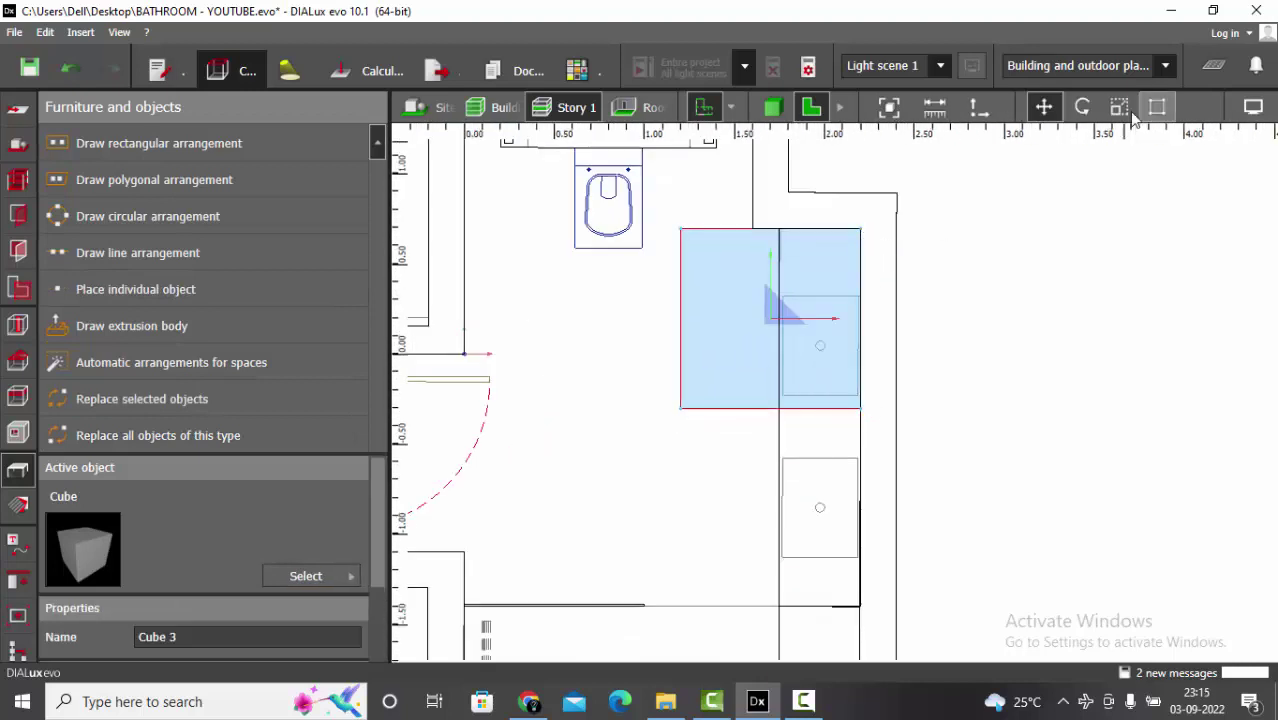
left_click_drag(700, 320, 770, 320)
left_click_drag(827, 440, 827, 593)
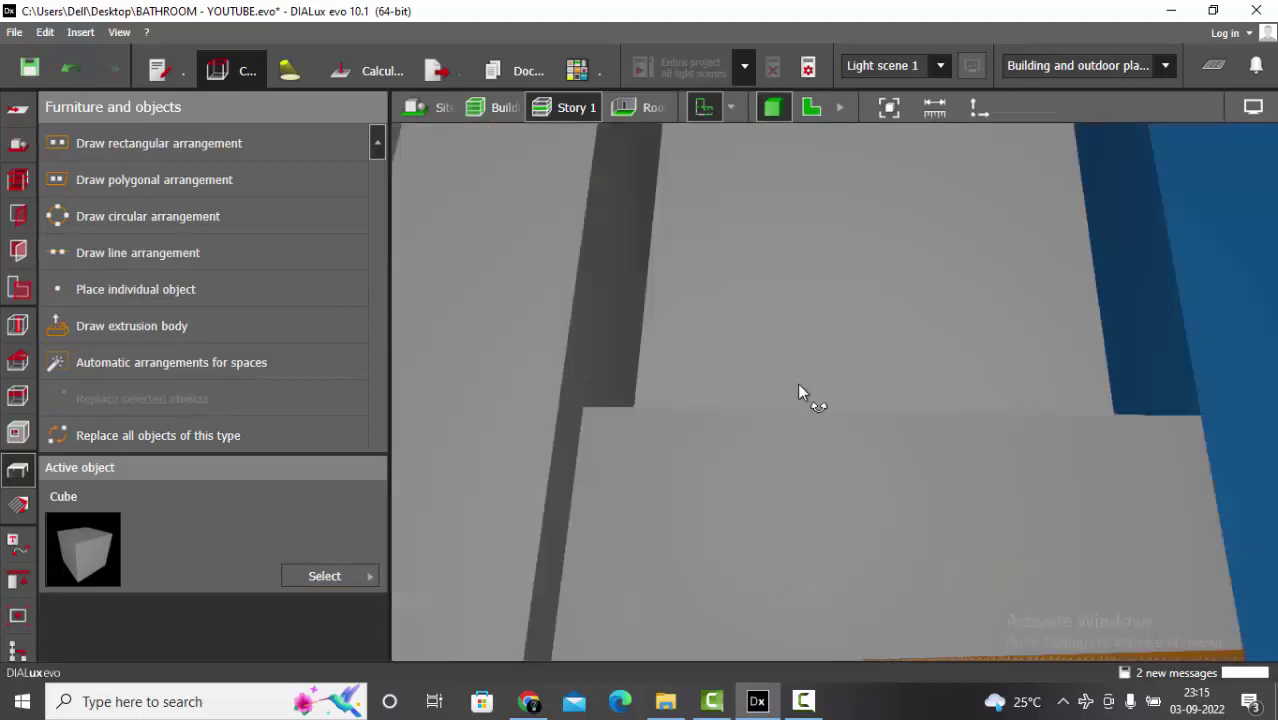
Set the elevation of the new cube above the orange shelf to 0.5 m.
right_click_drag(798, 385, 785, 428)
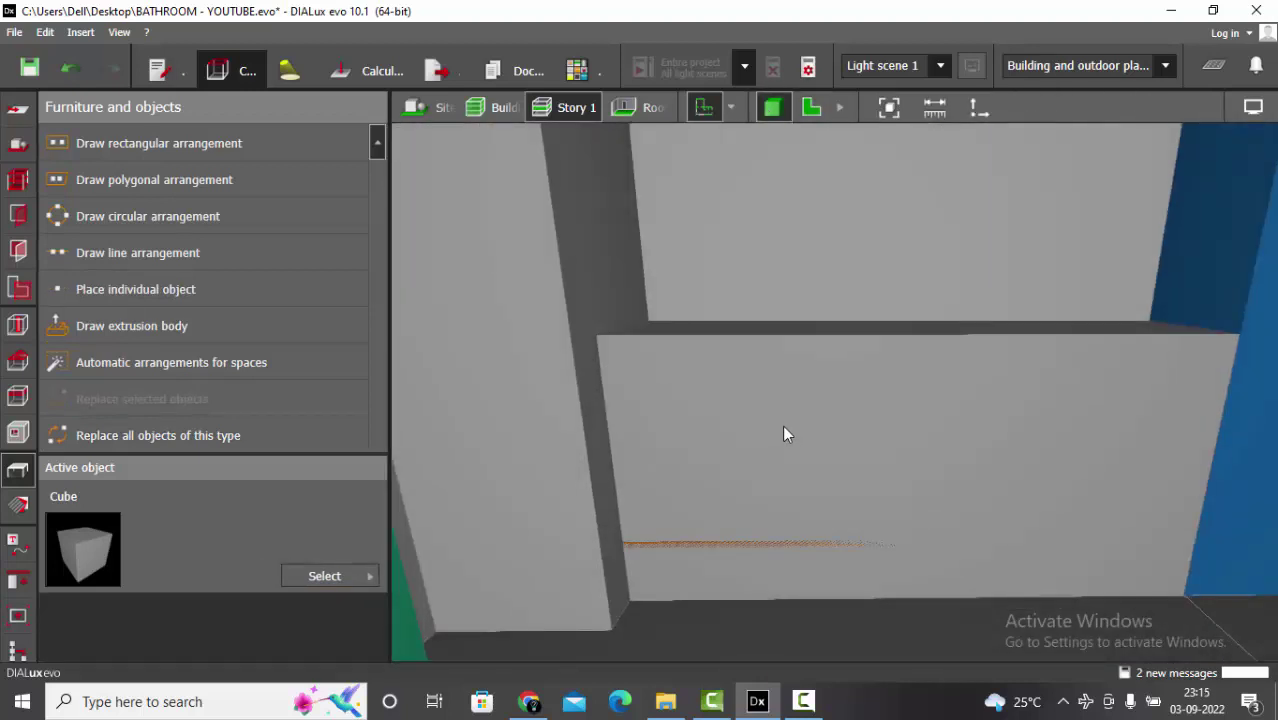
left_click(785, 428)
scroll(291, 549, "down", 2)
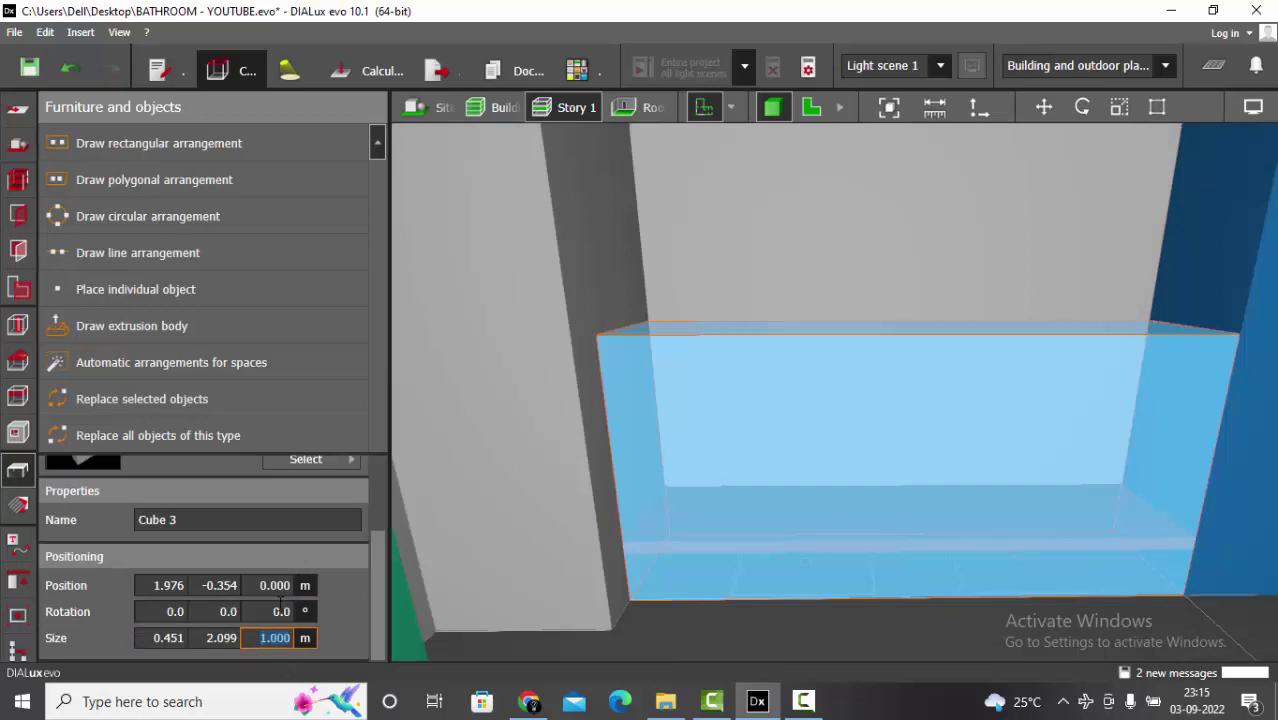
left_click(274, 586)
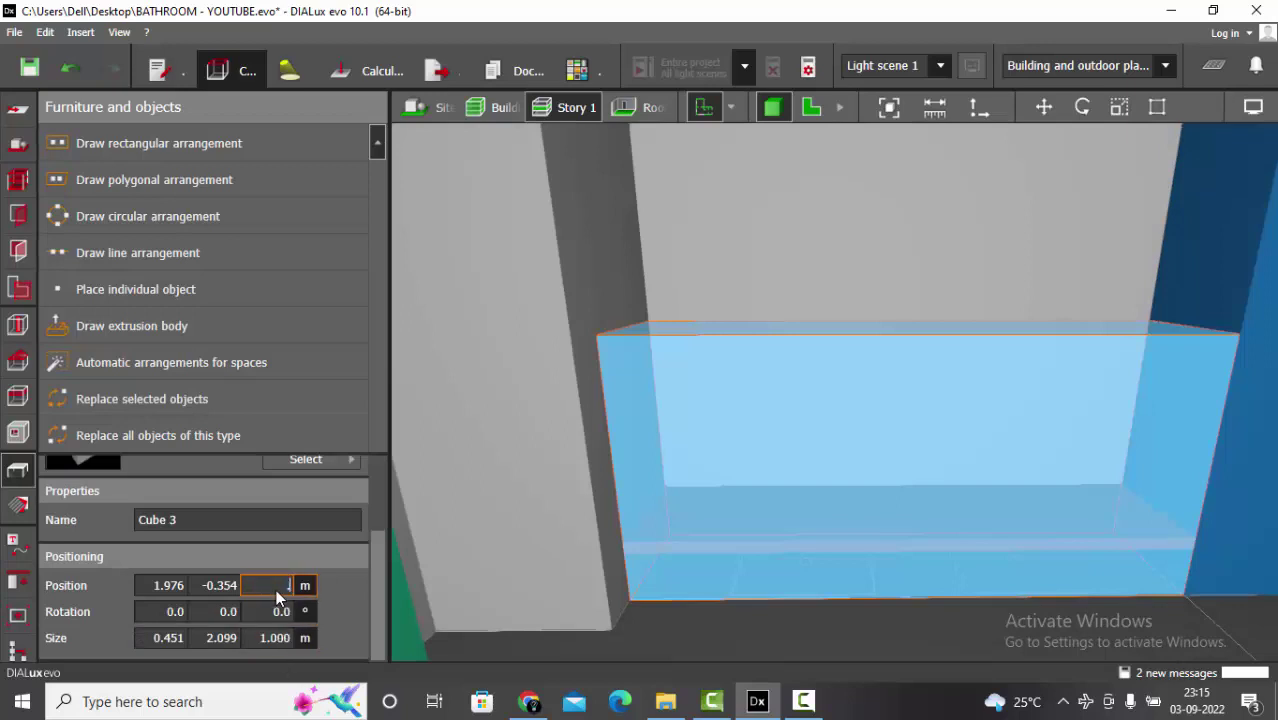
type(".3")
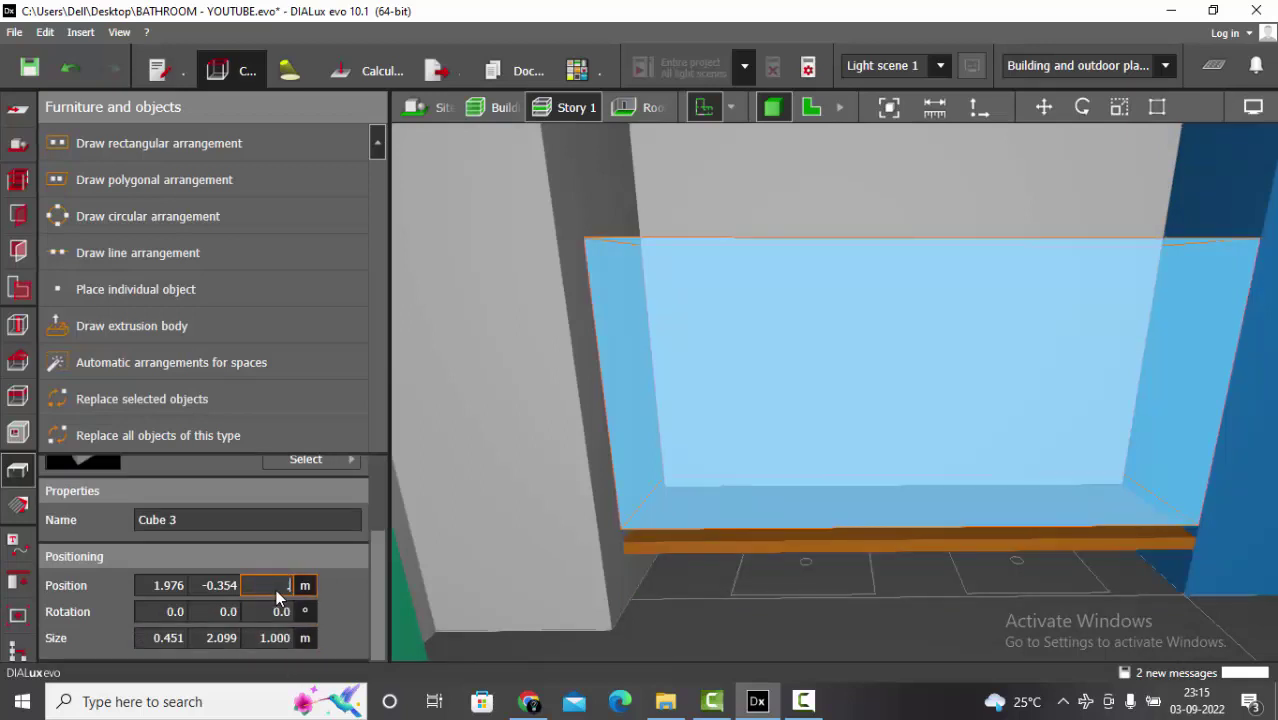
type(".4")
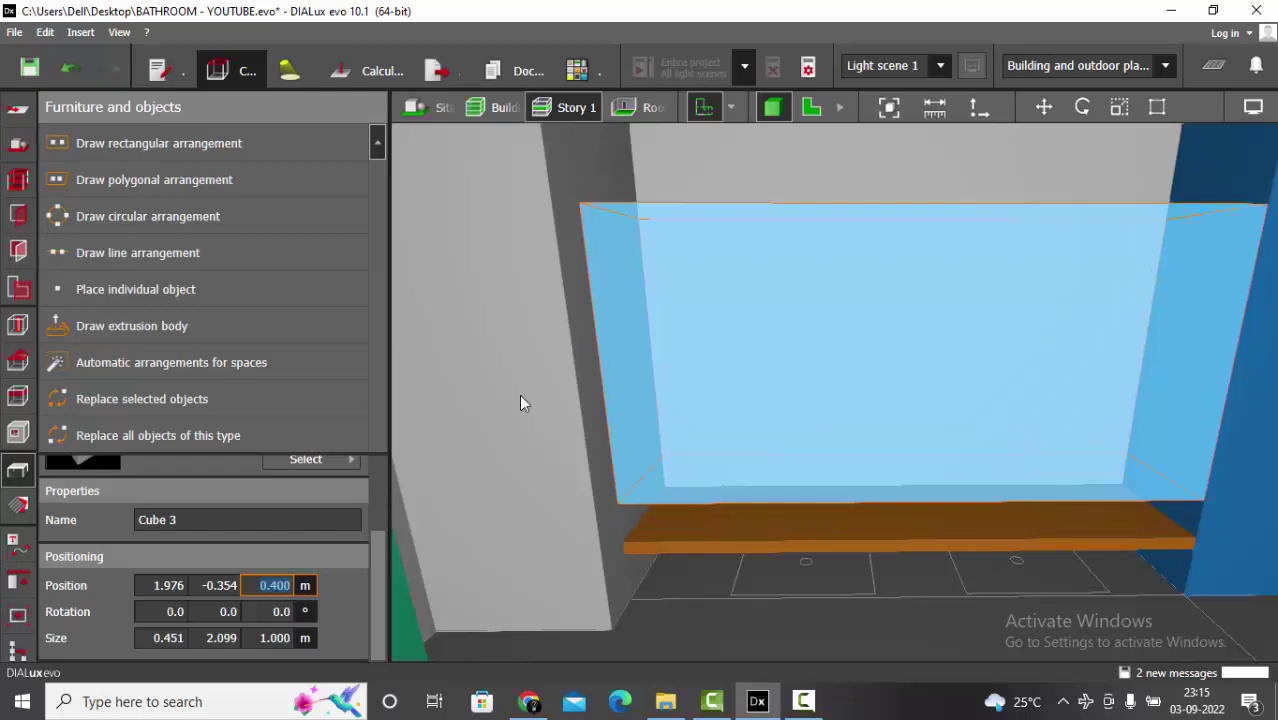
right_click_drag(830, 495, 800, 476)
left_click(292, 587)
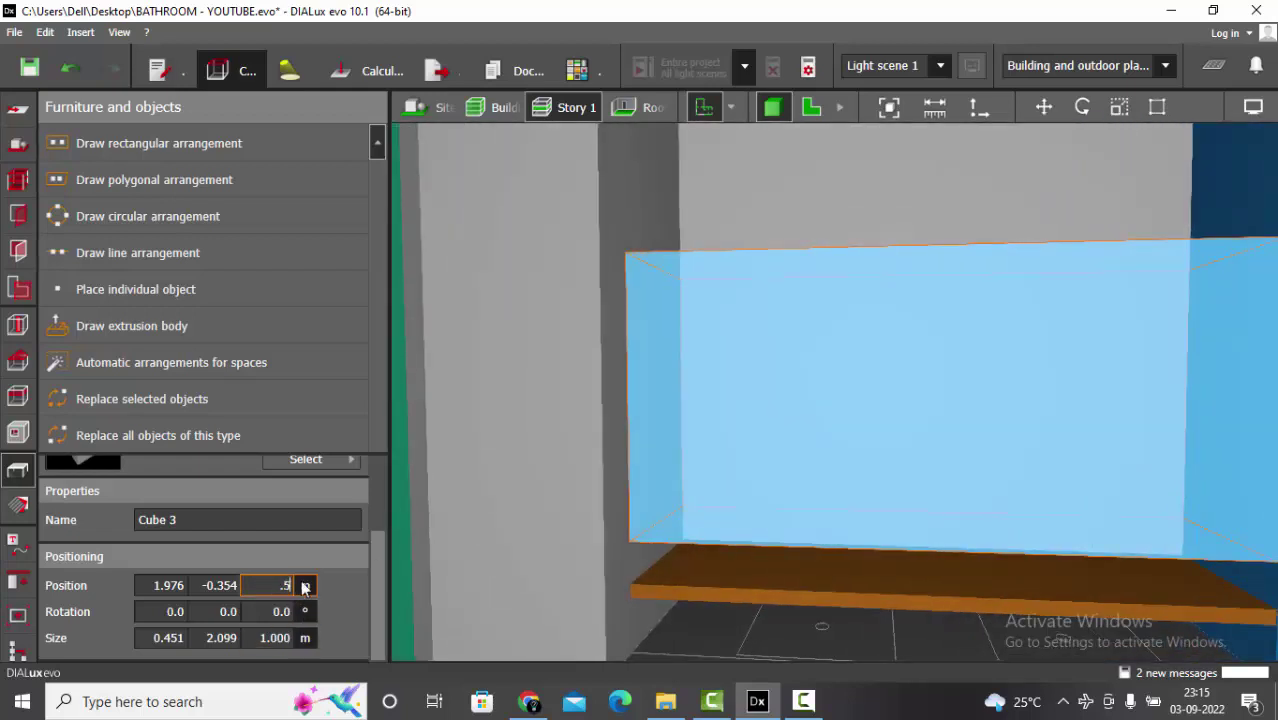
key("Return")
Set the counter cube's height to 0.45 m.
left_click(290, 640)
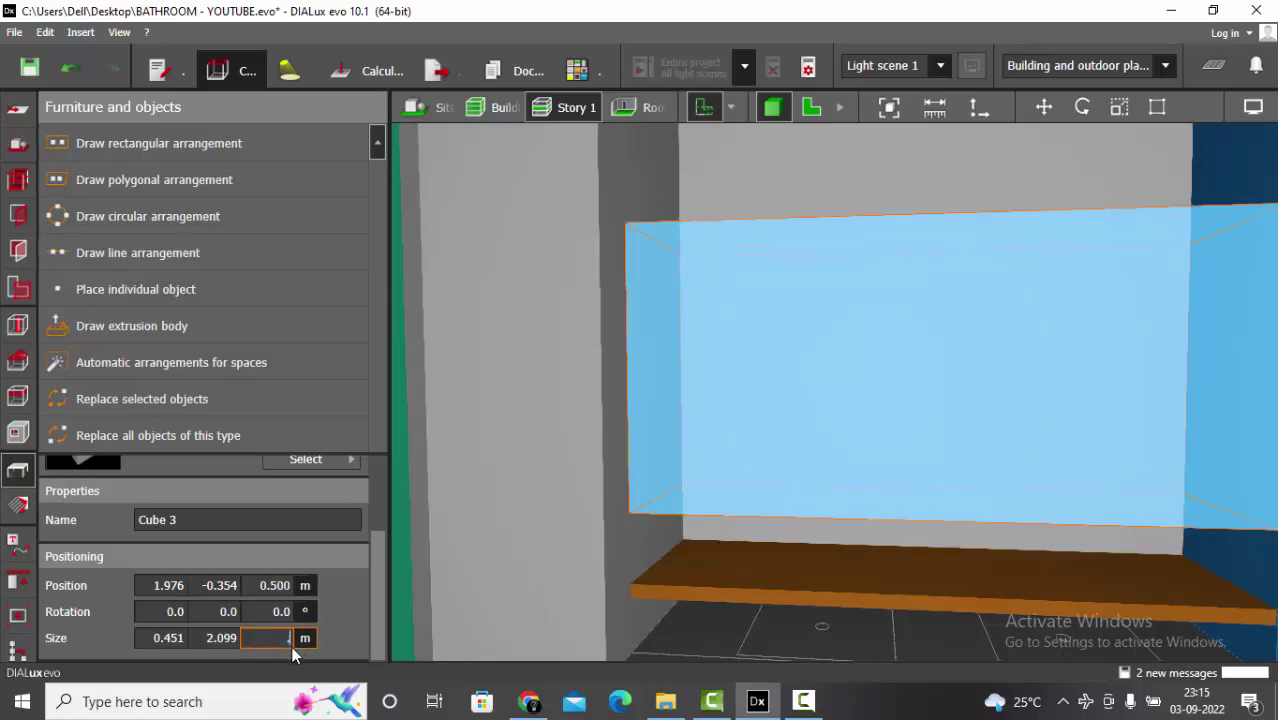
key("Return")
key("Escape")
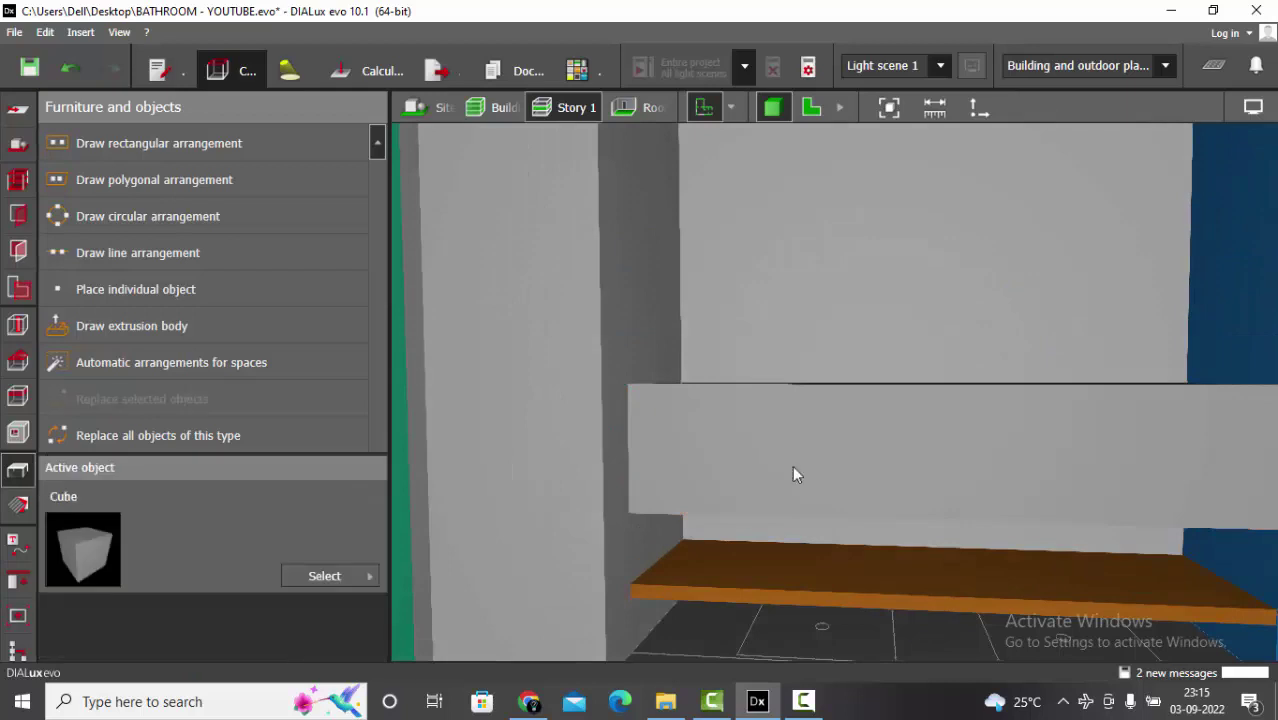
Duplicate the counter cube in place in the floor plan.
scroll(767, 369, "down", 1)
right_click_drag(767, 369, 837, 449)
left_click_drag(838, 455, 542, 480)
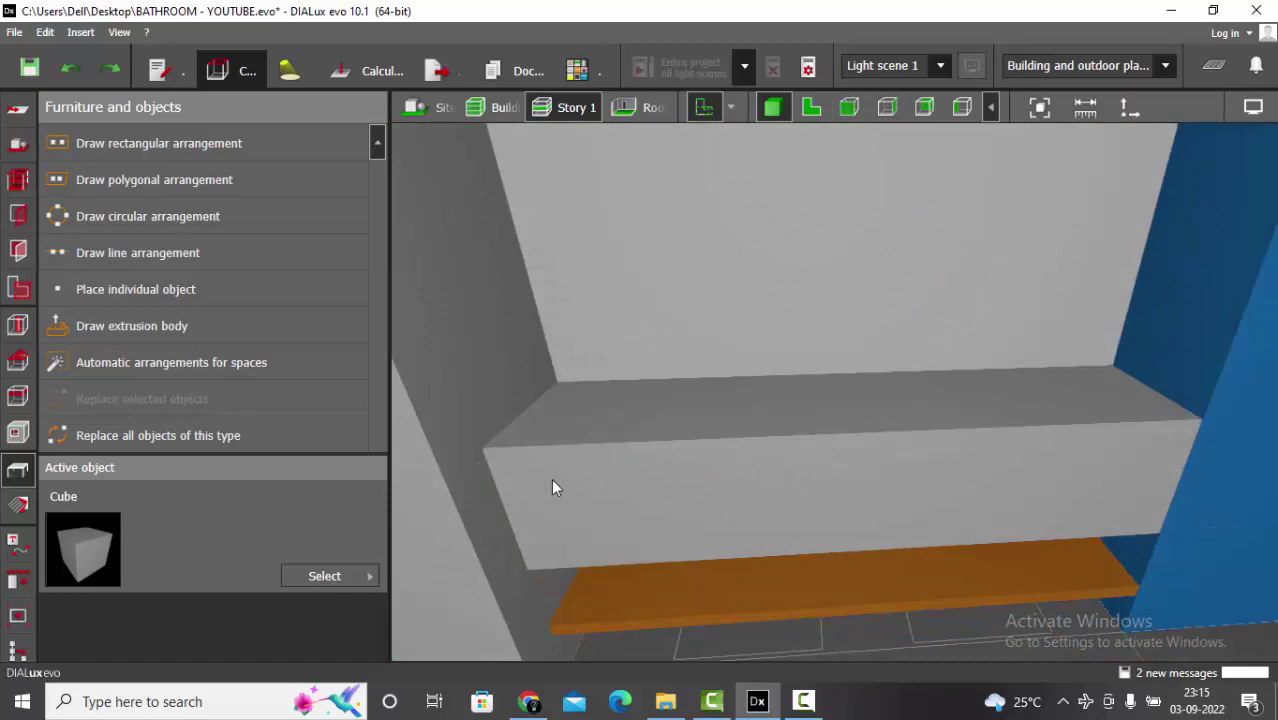
left_click(884, 510)
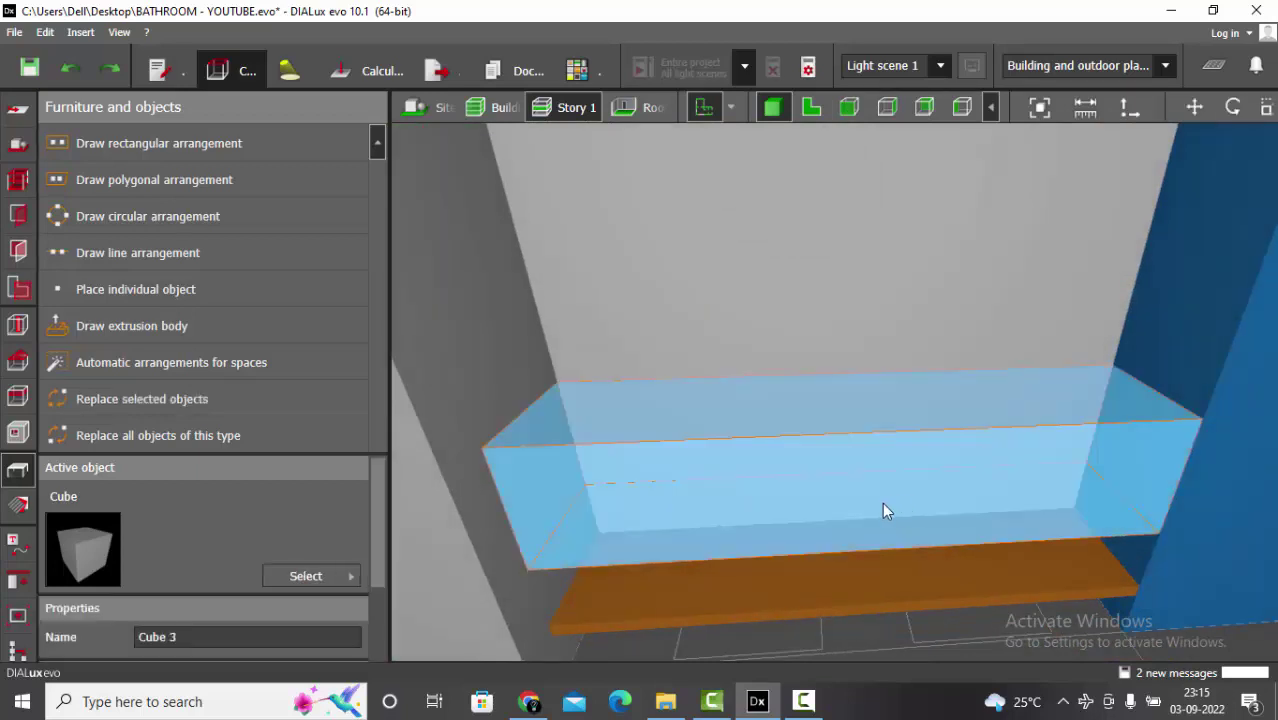
left_click(814, 108)
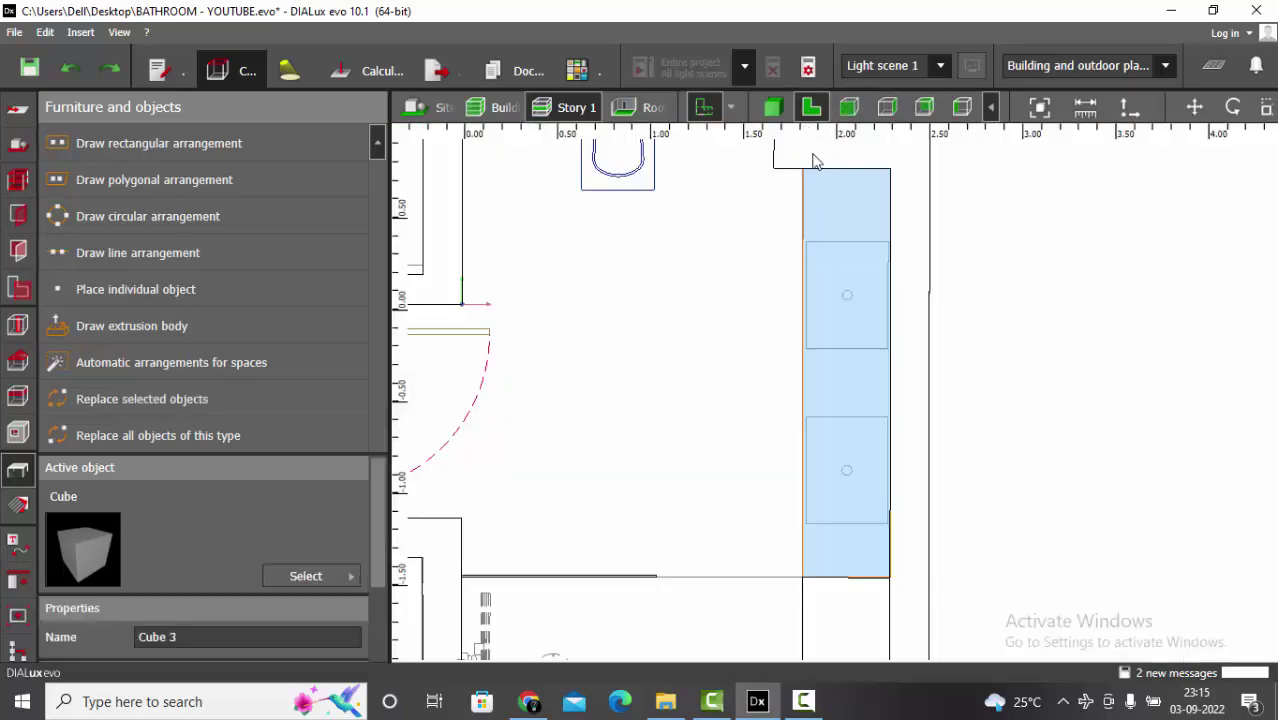
left_click(1192, 108)
scroll(771, 230, "up", 1)
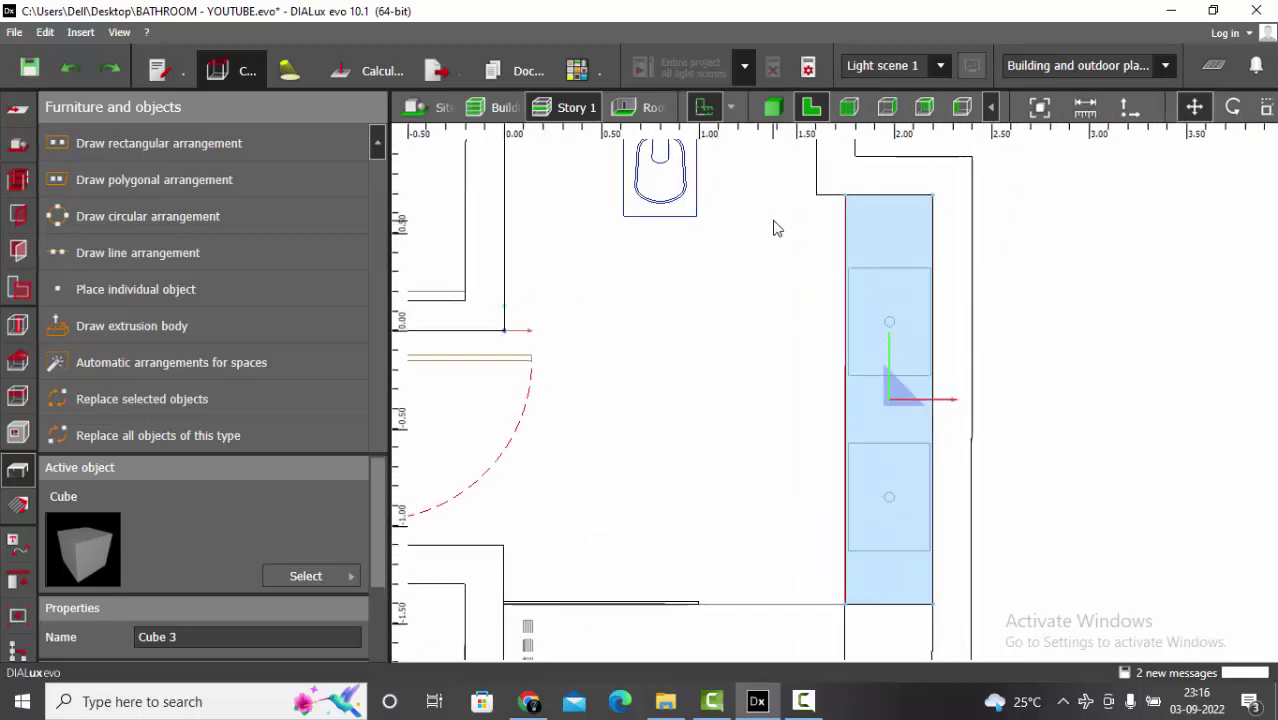
key("ctrl+v")
scroll(990, 214, "up", 2)
scroll(788, 276, "down", 4)
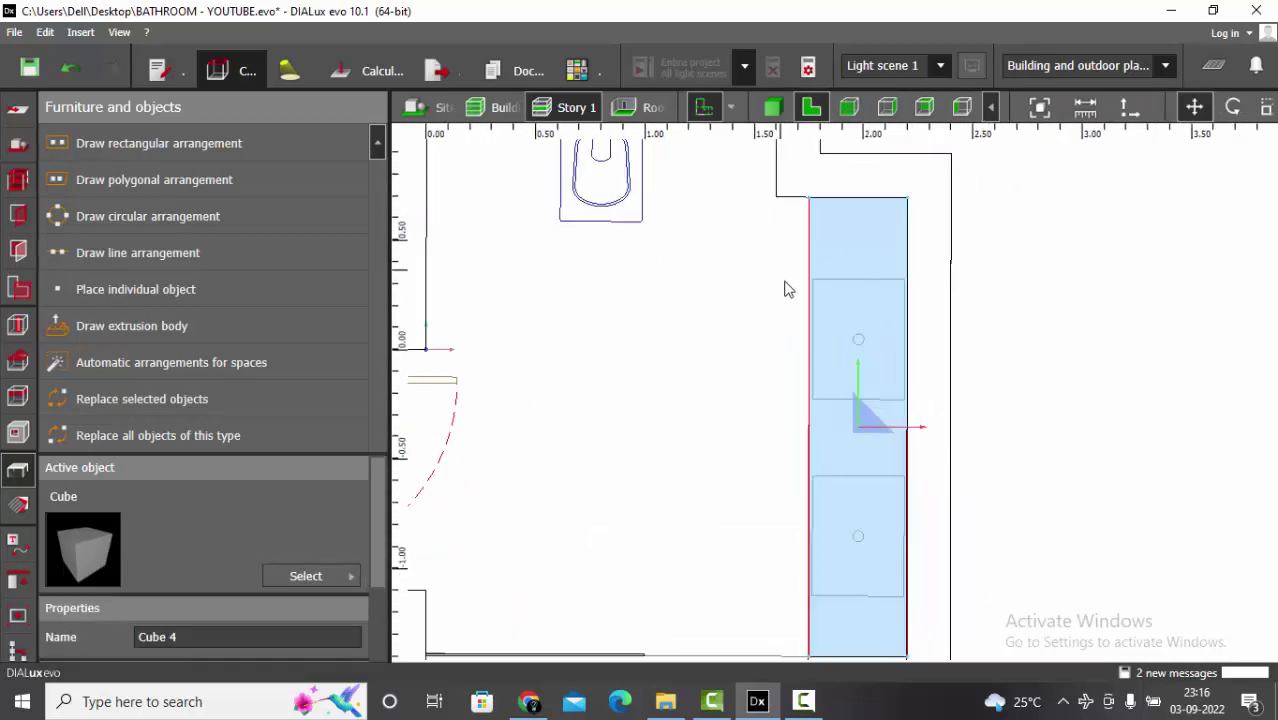
scroll(824, 380, "up", 2)
scroll(848, 183, "up", 1)
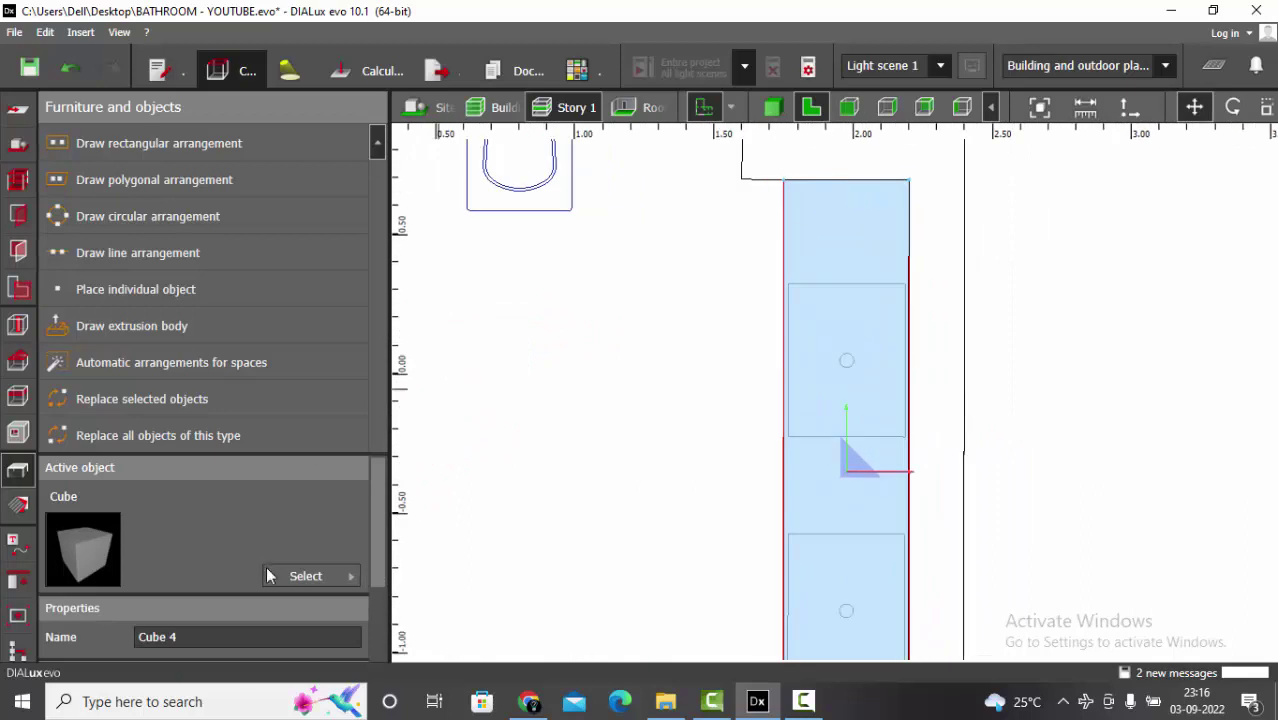
Set the duplicated counter cube's length to 1.95 m.
scroll(339, 640, "down", 2)
left_click(238, 637)
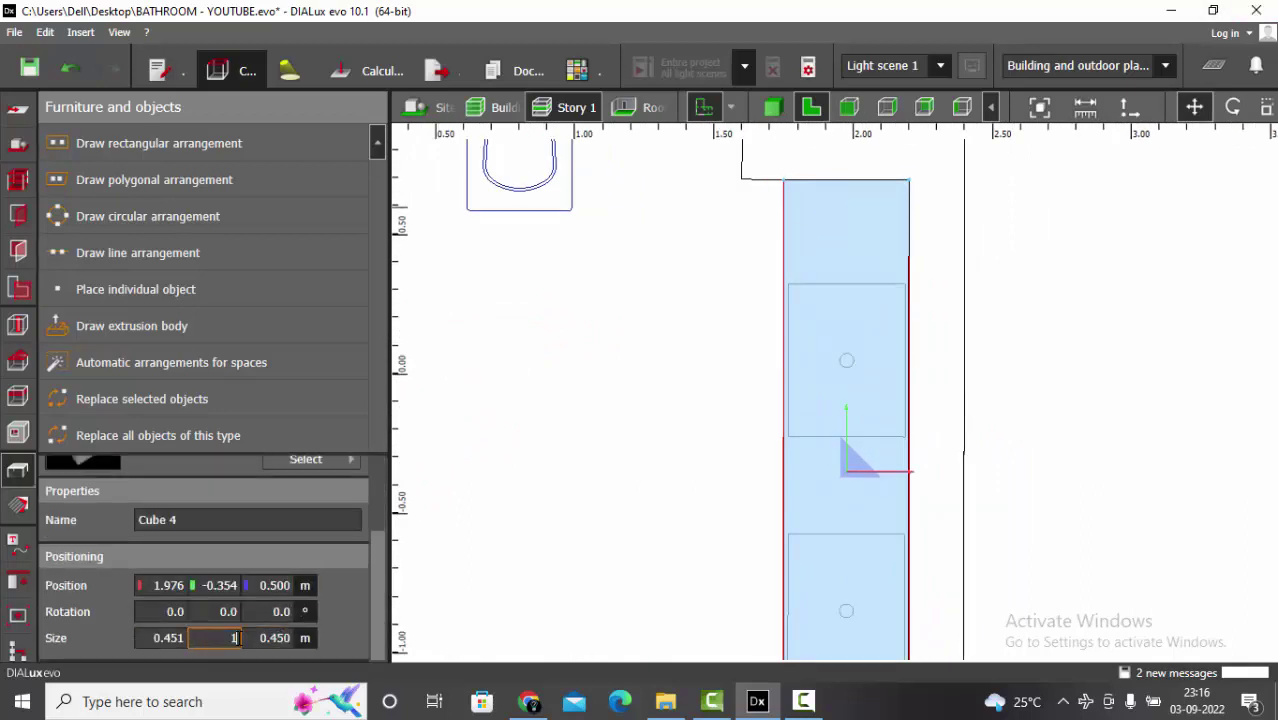
type("1.8")
key("Return")
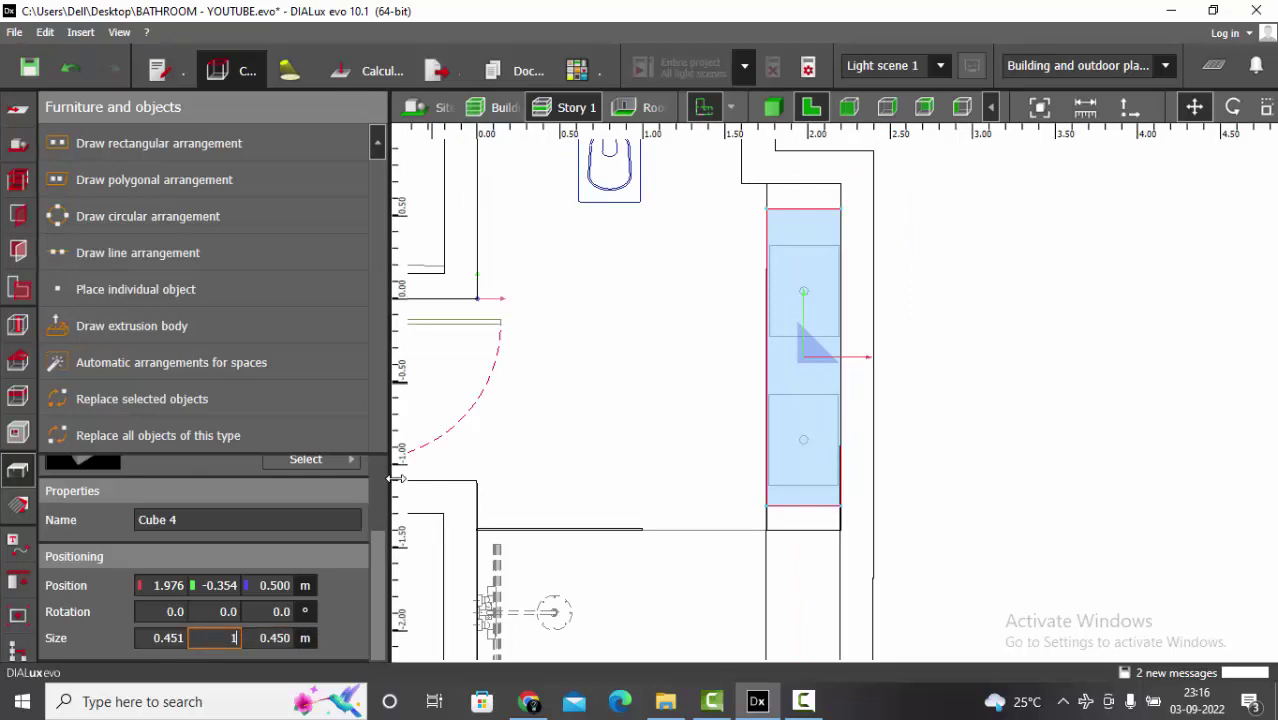
type("1.9")
key("Return")
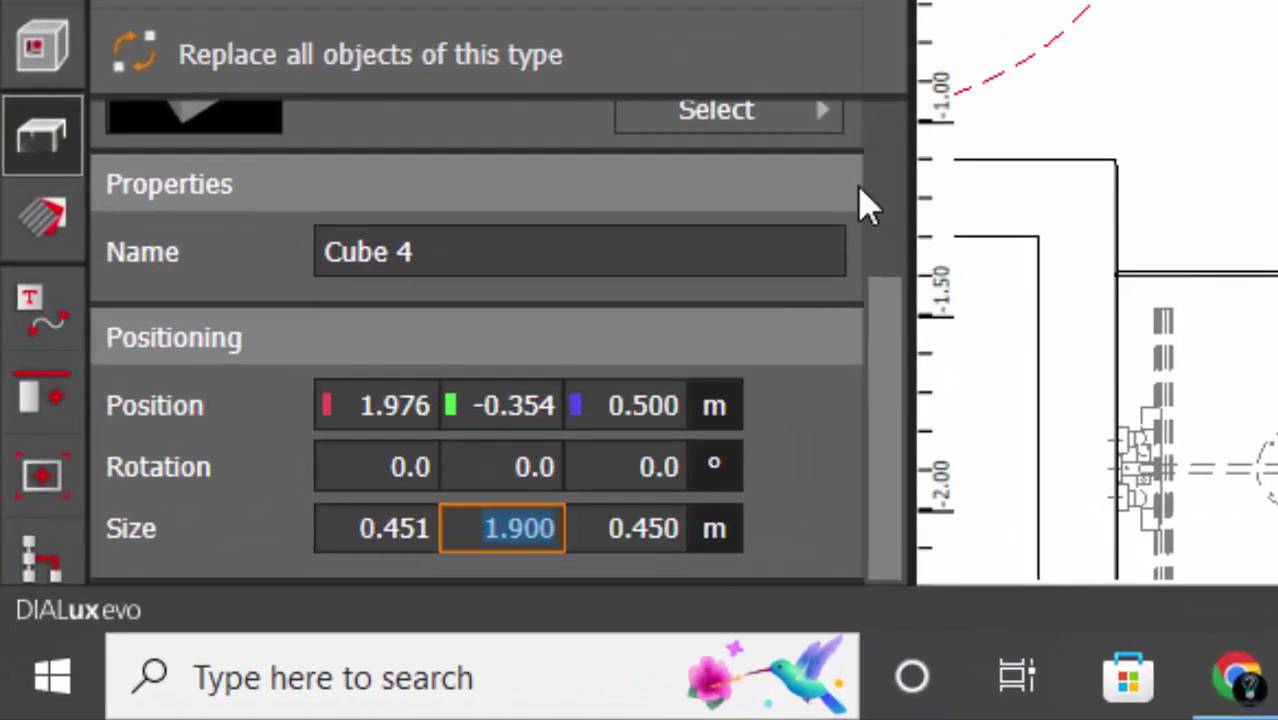
type("1.9")
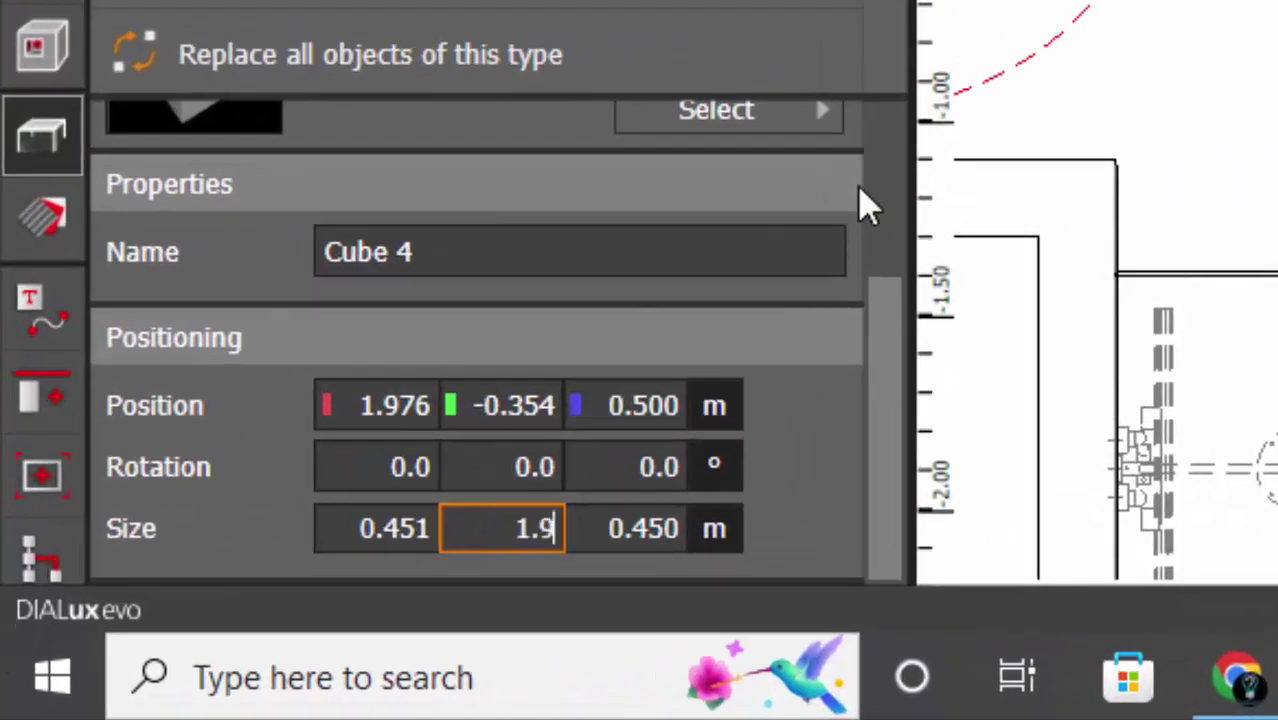
type("5")
key("Return")
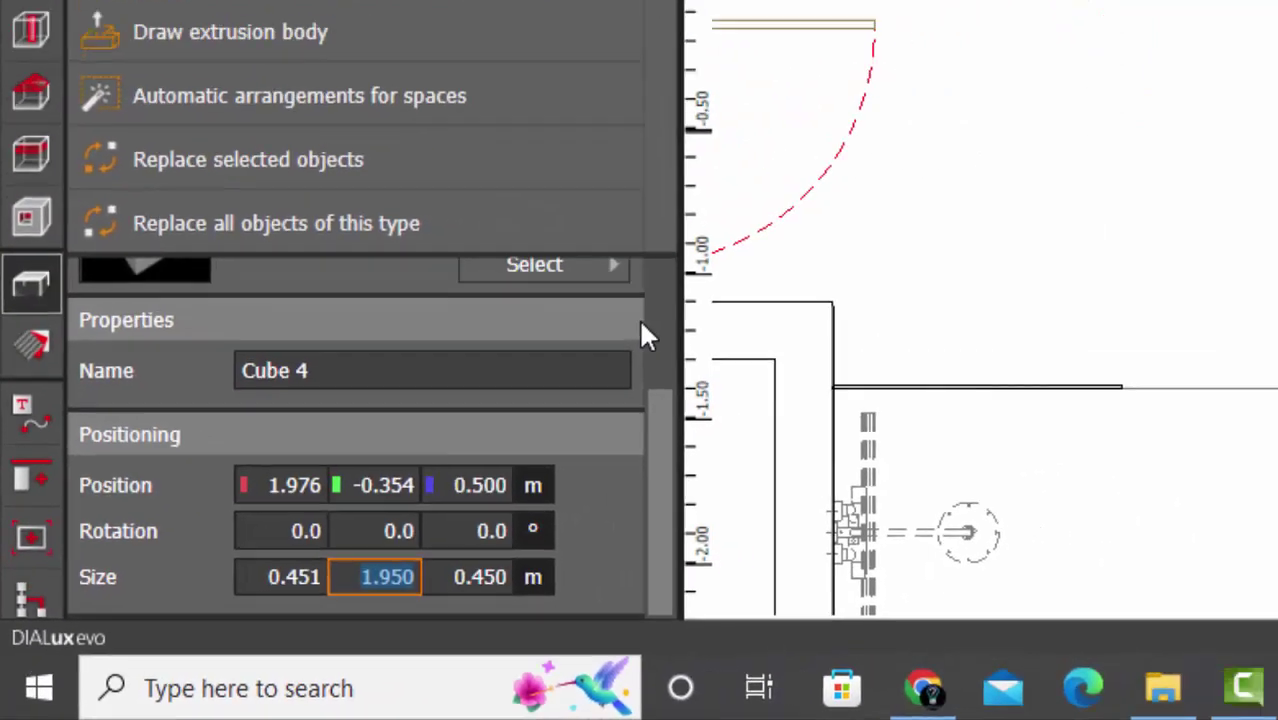
Set the duplicated counter cube's height to 0.38 m and raise it to an elevation of about 0.535 m inside the counter cube.
scroll(818, 137, "up", 2)
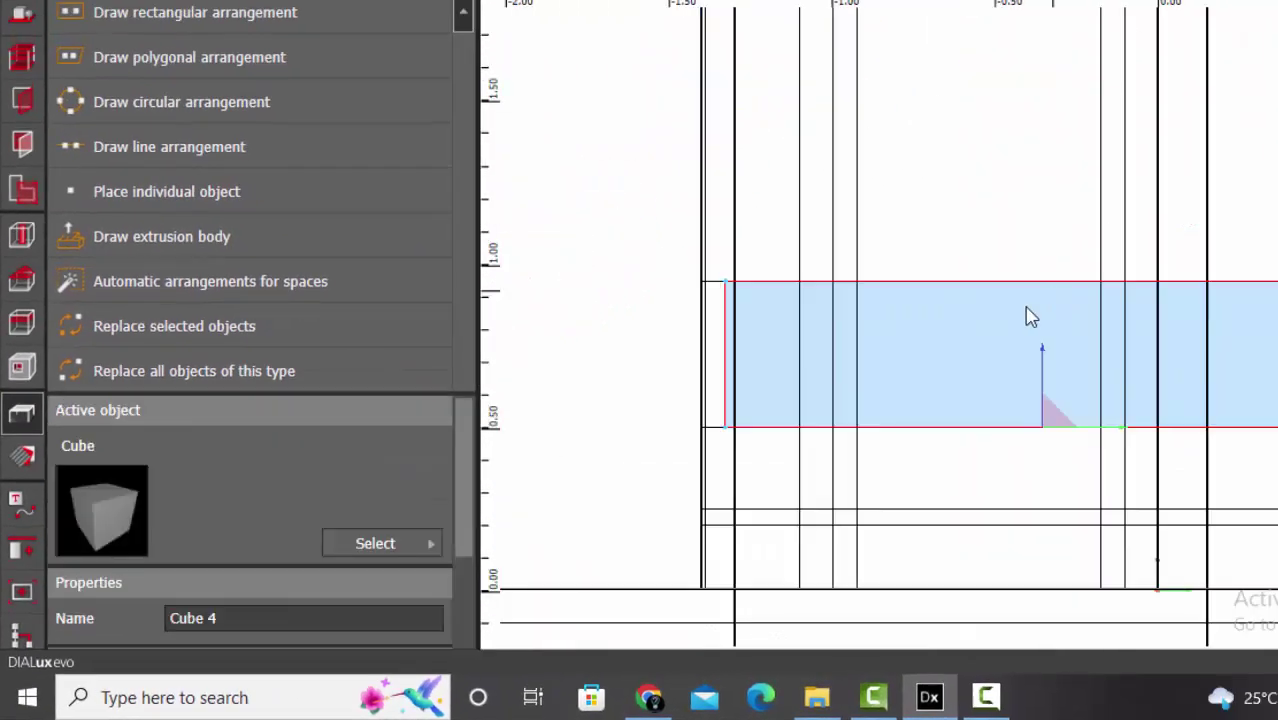
scroll(378, 588, "down", 3)
left_click(338, 619)
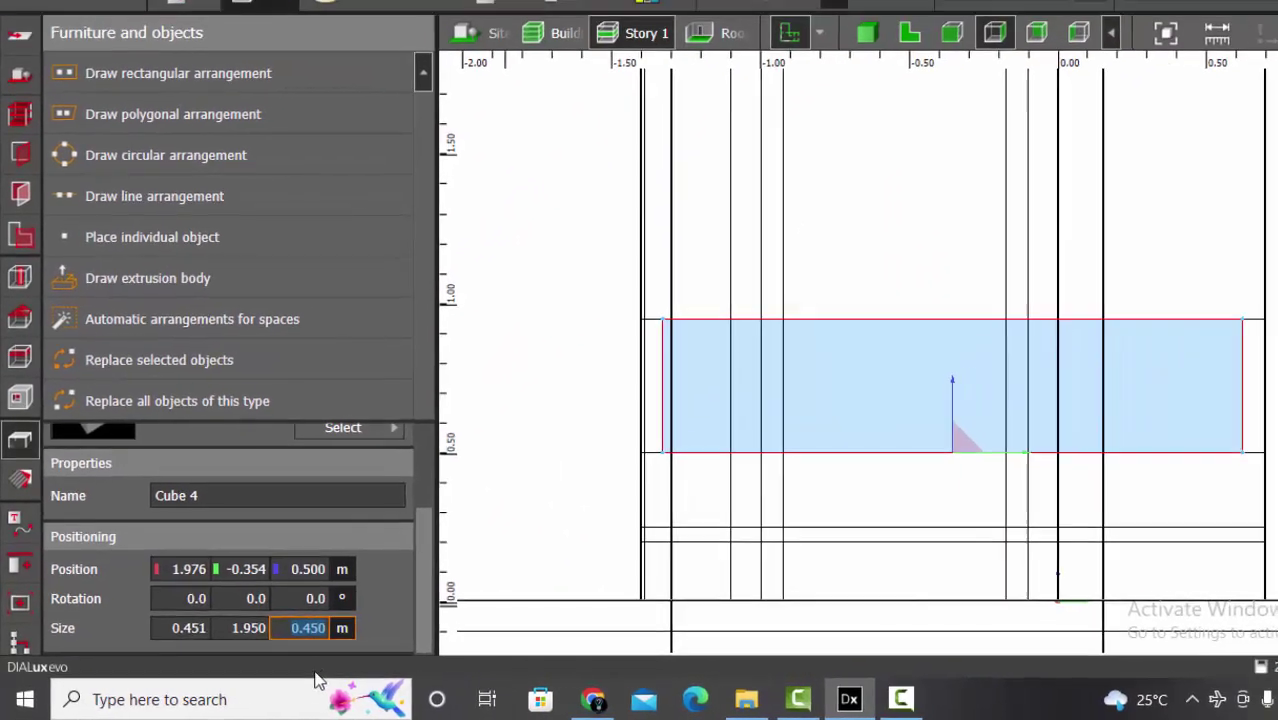
key("BackSpace")
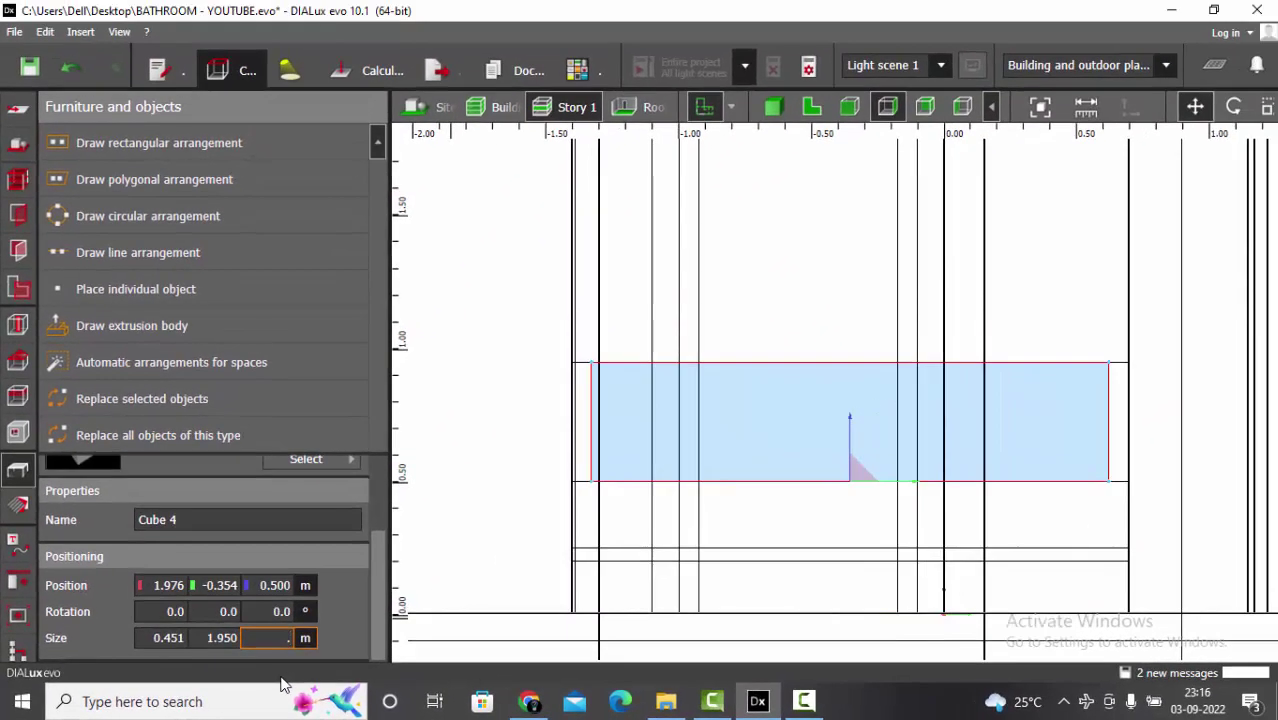
type(".4")
key("Return")
type(".3")
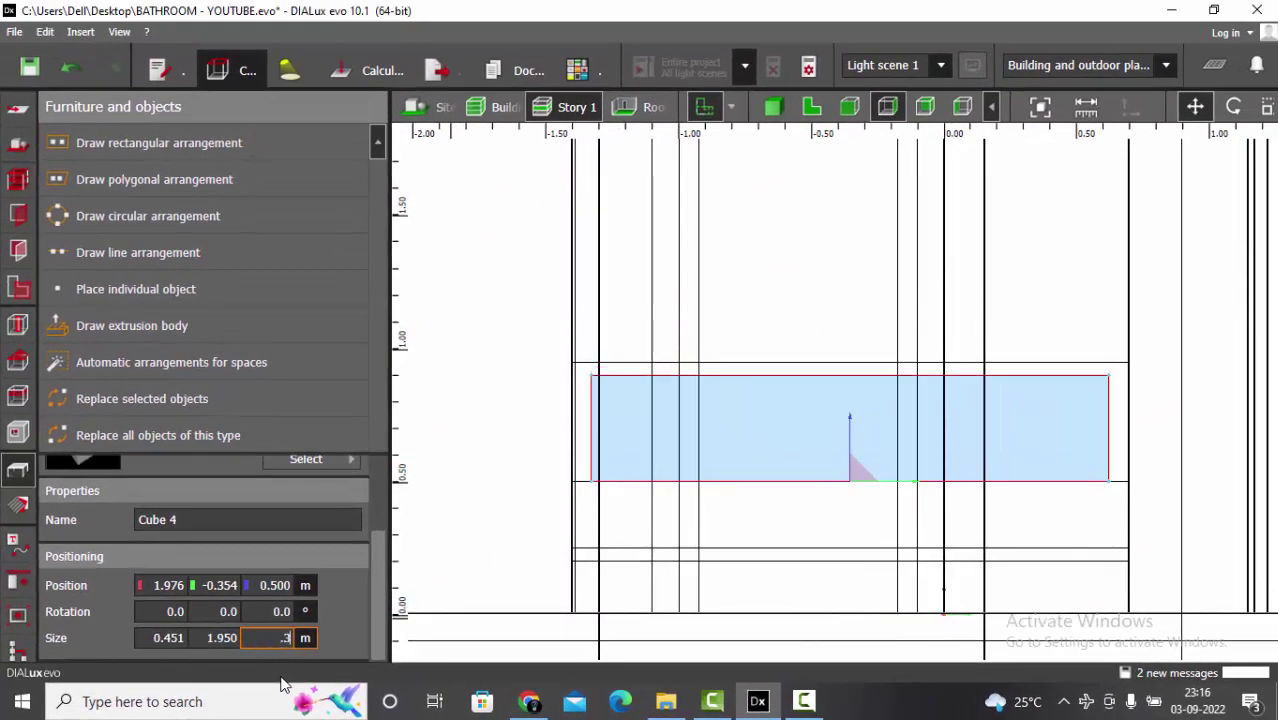
type("8")
key("Return")
scroll(760, 468, "up", 2)
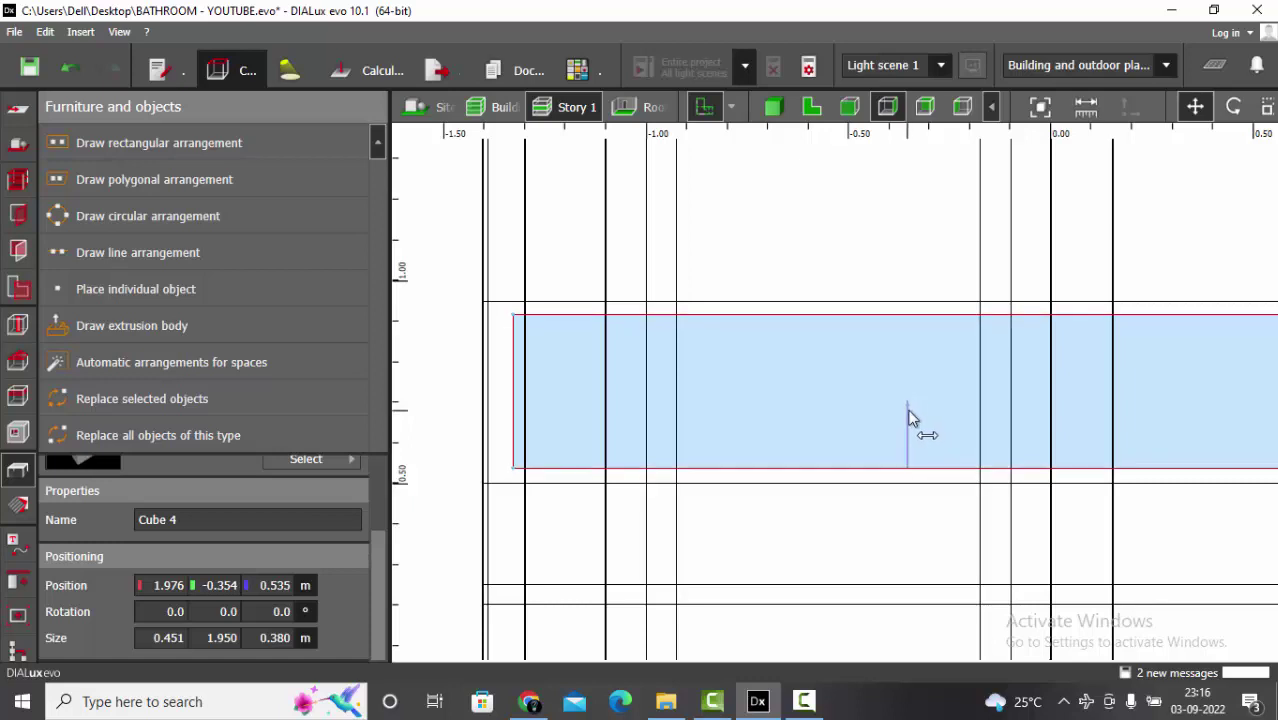
Set the inner cube's length to 2 m and shift it slightly toward the room in the floor plan.
left_click(221, 637)
type("2")
key("Return")
scroll(667, 425, "down", 2)
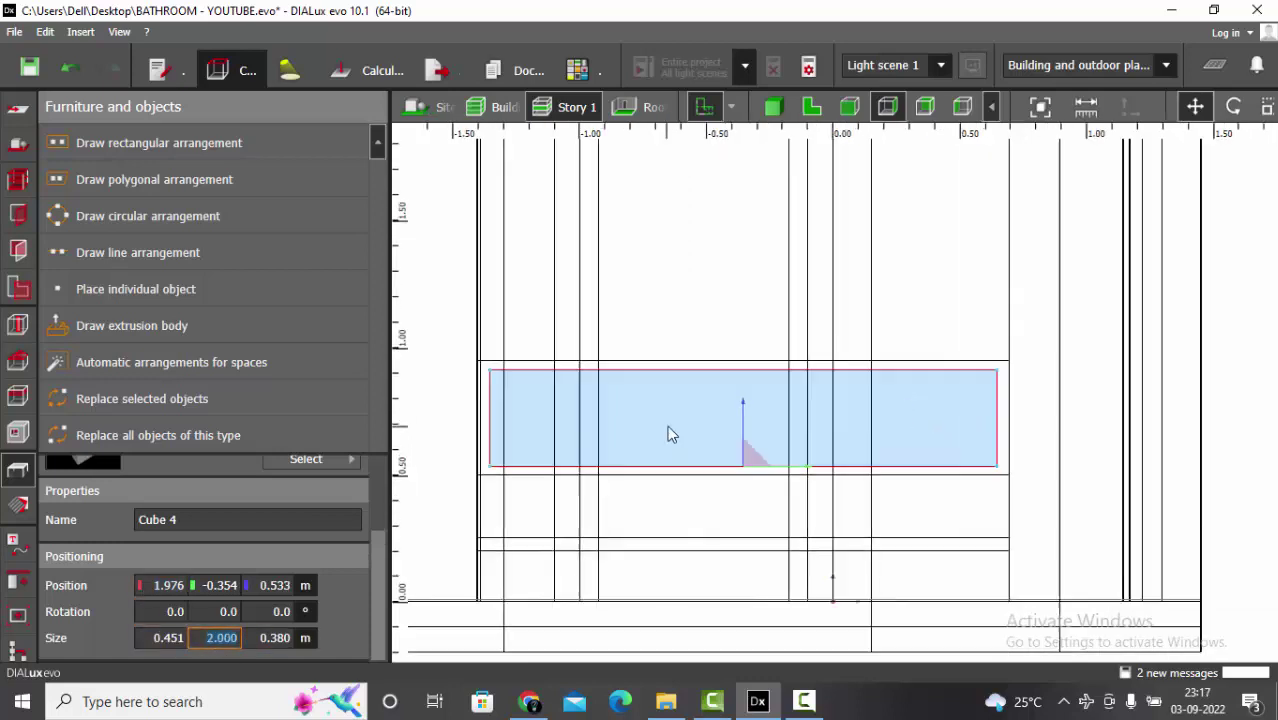
left_click(812, 106)
left_click_drag(892, 420, 881, 420)
left_click(776, 110)
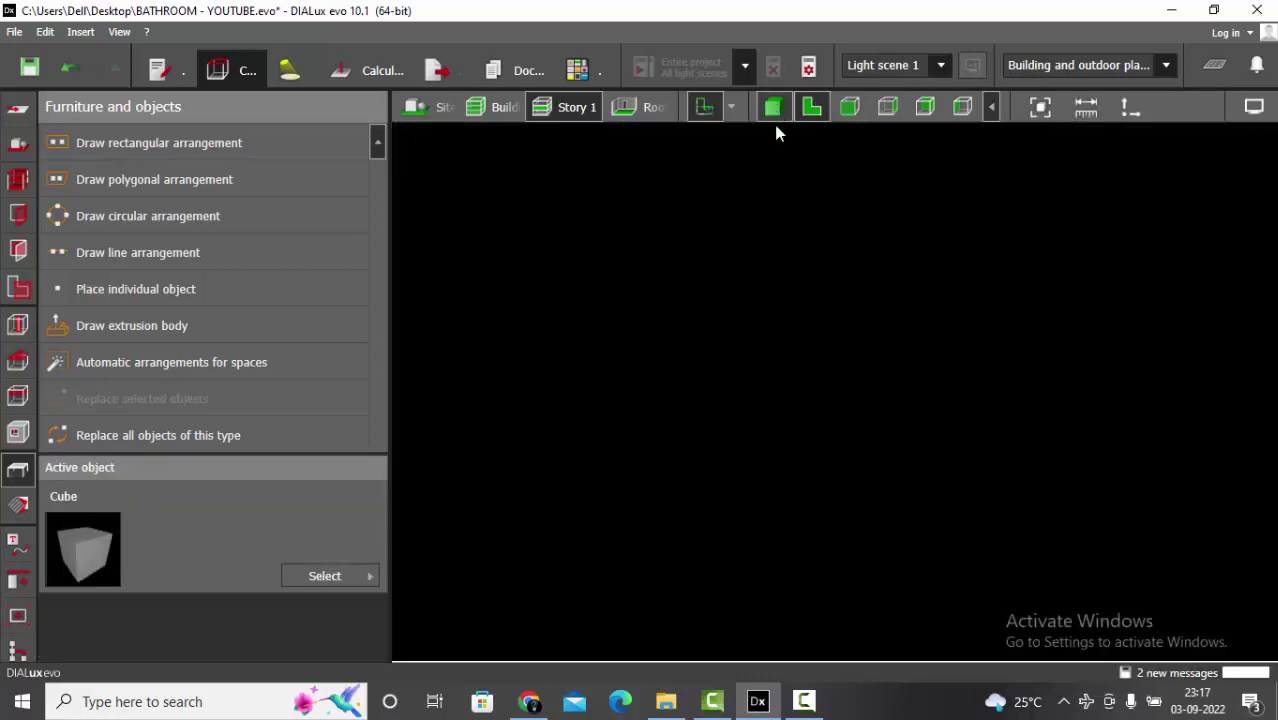
Subtract the inner cube from the outer counter cube to form a hollow, open-fronted counter.
left_click_drag(808, 313, 712, 470)
left_click(710, 464)
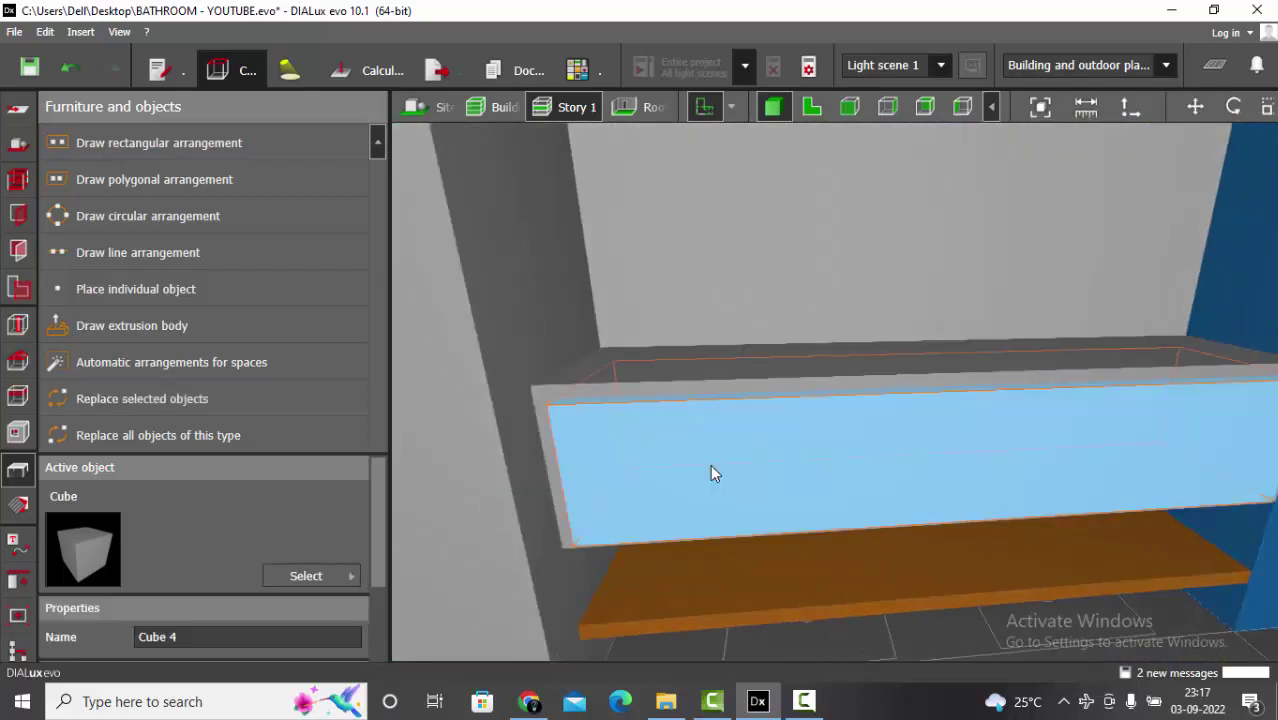
left_click(713, 476, "ctrl")
left_click(17, 580)
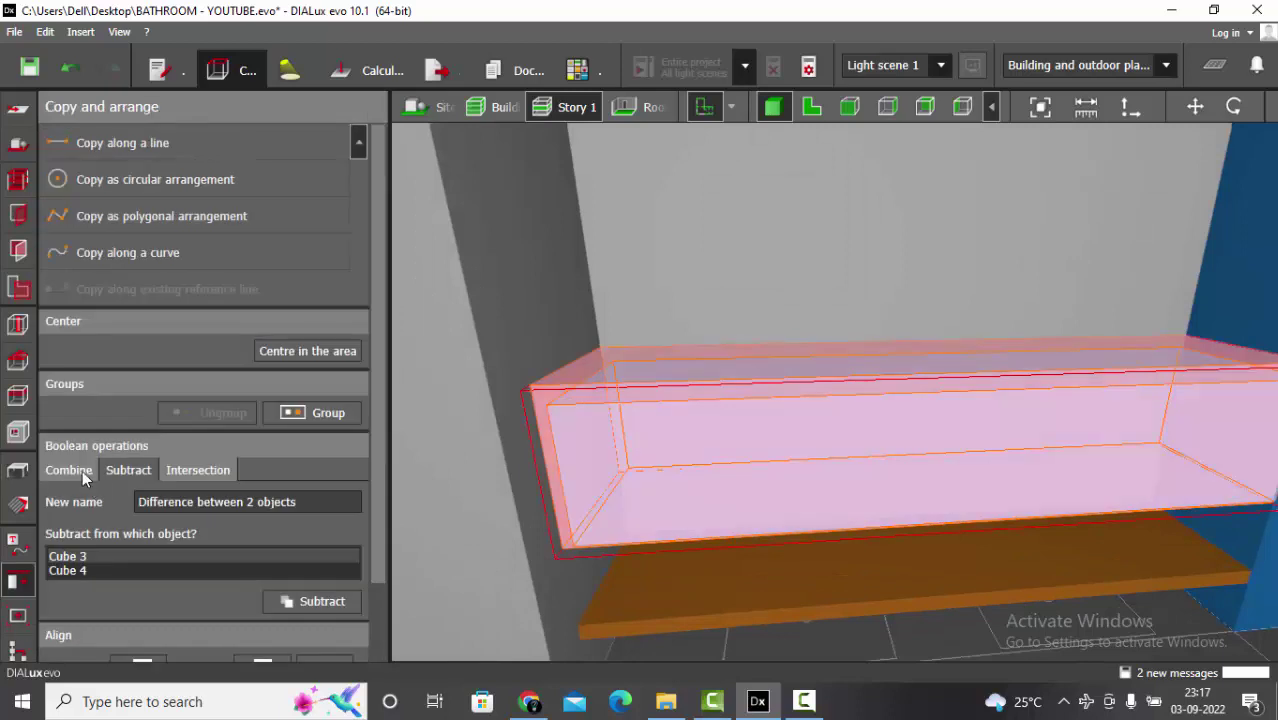
left_click_drag(583, 490, 447, 386)
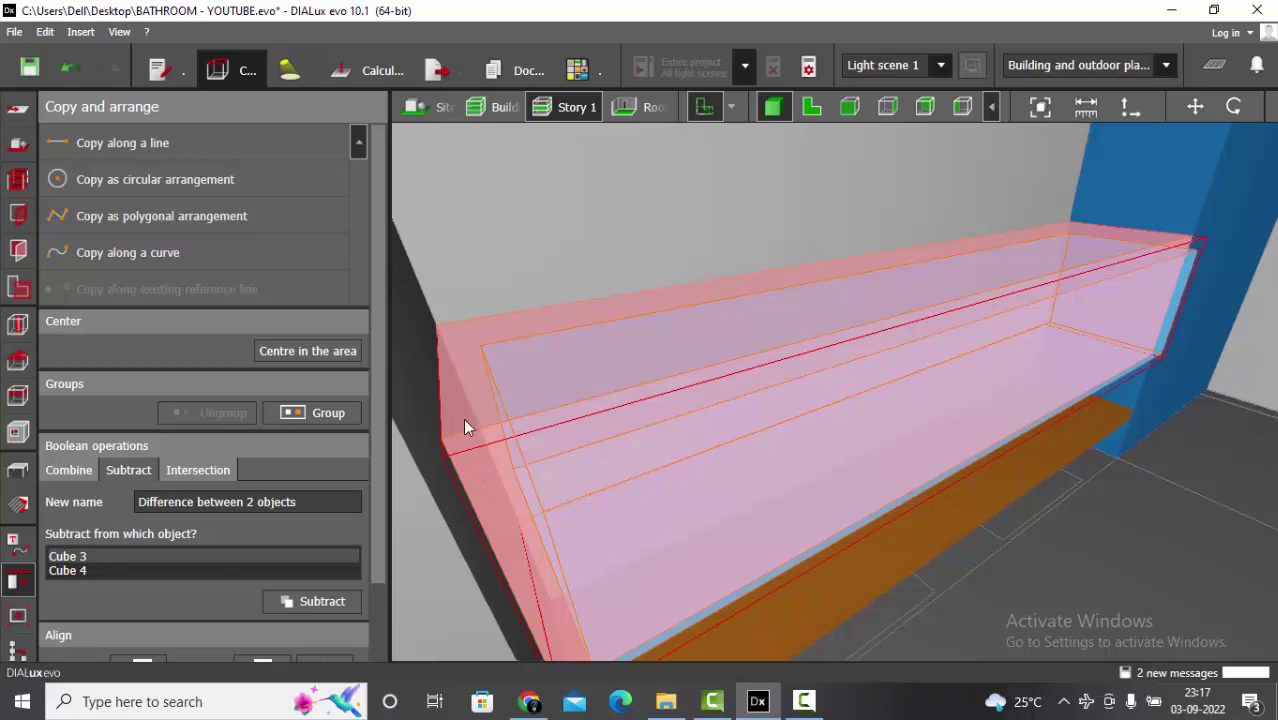
left_click(310, 602)
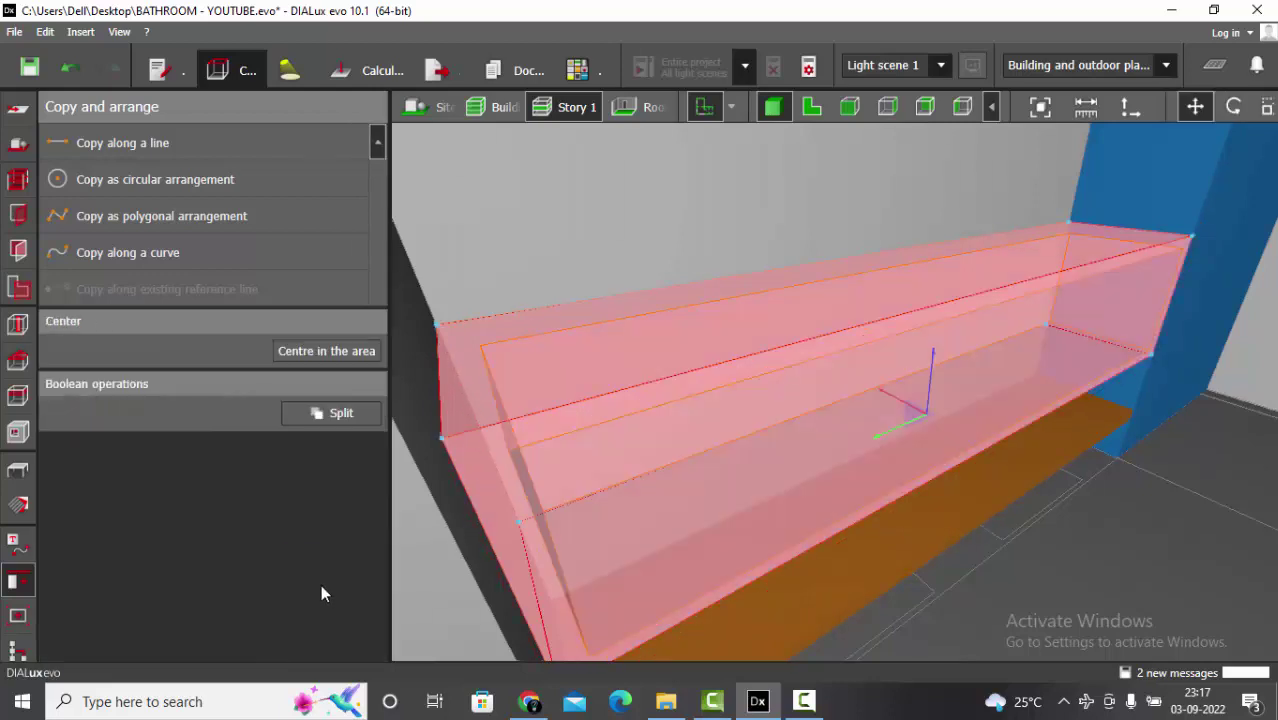
key("Escape")
left_click_drag(876, 487, 424, 511)
Apply a yellow colour material to the hollowed counter and save the project.
left_click(20, 473)
scroll(613, 420, "up", 3)
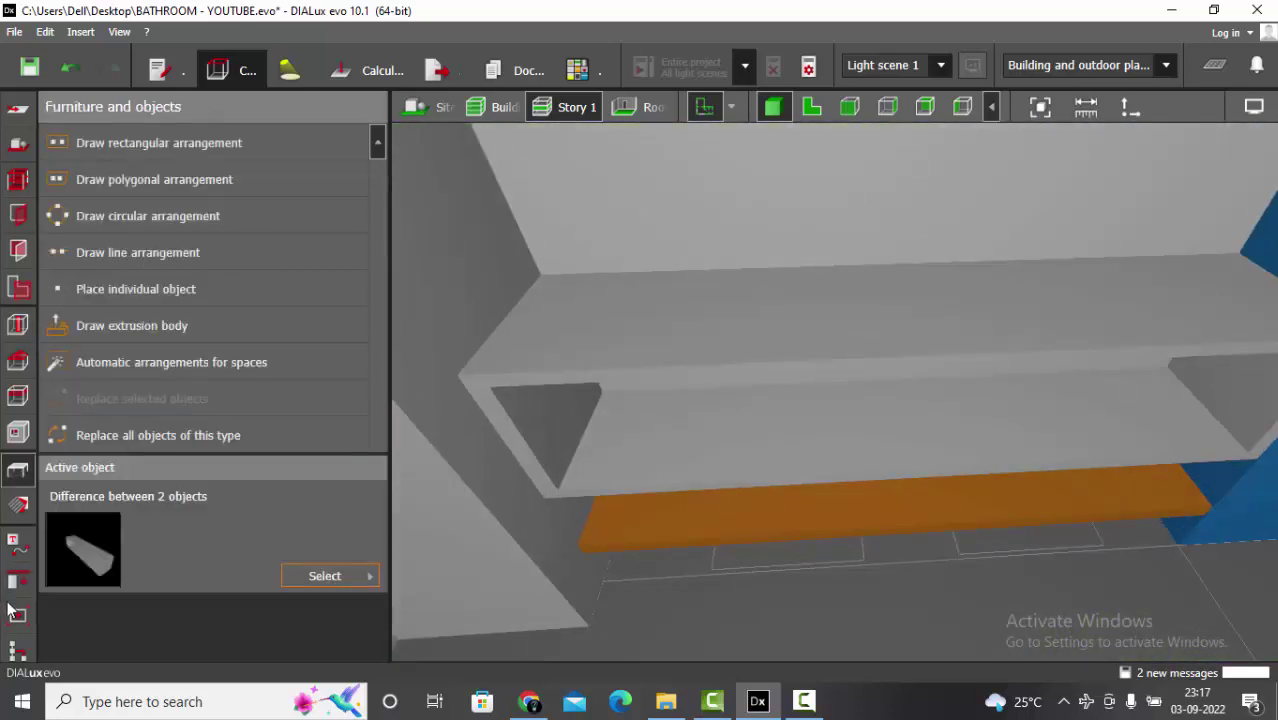
left_click(19, 507)
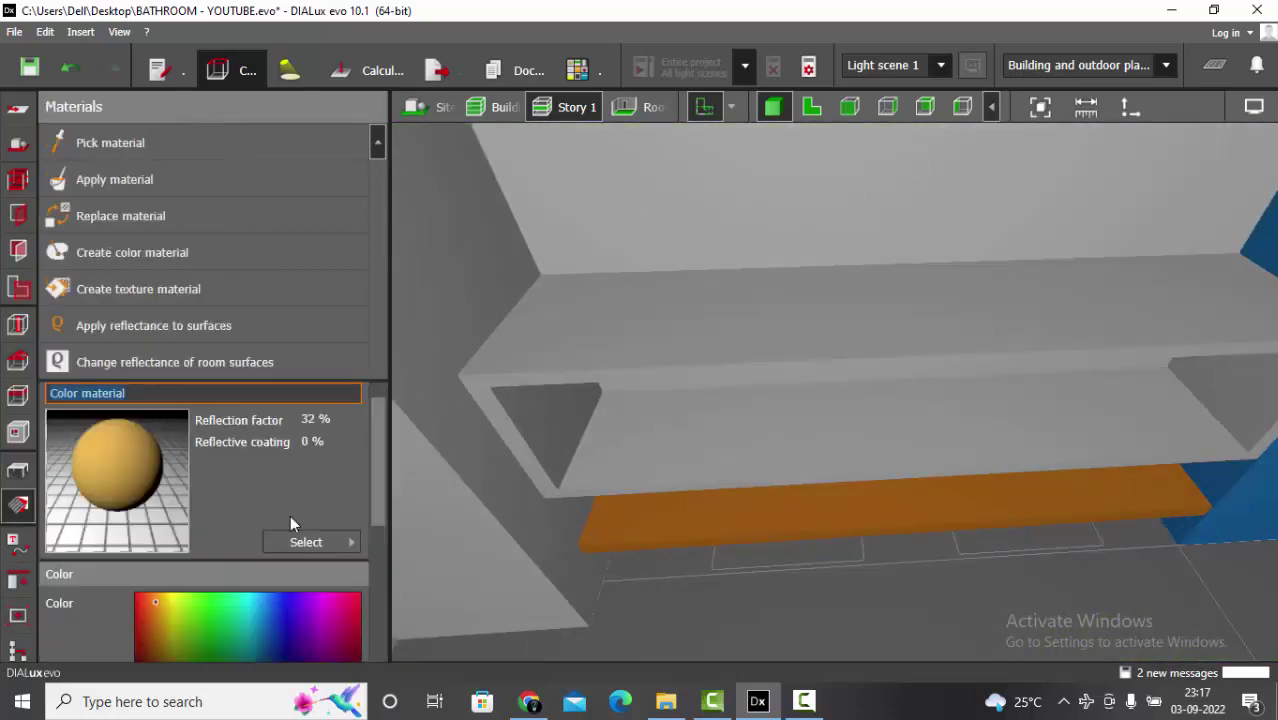
left_click(163, 599)
left_click(702, 310)
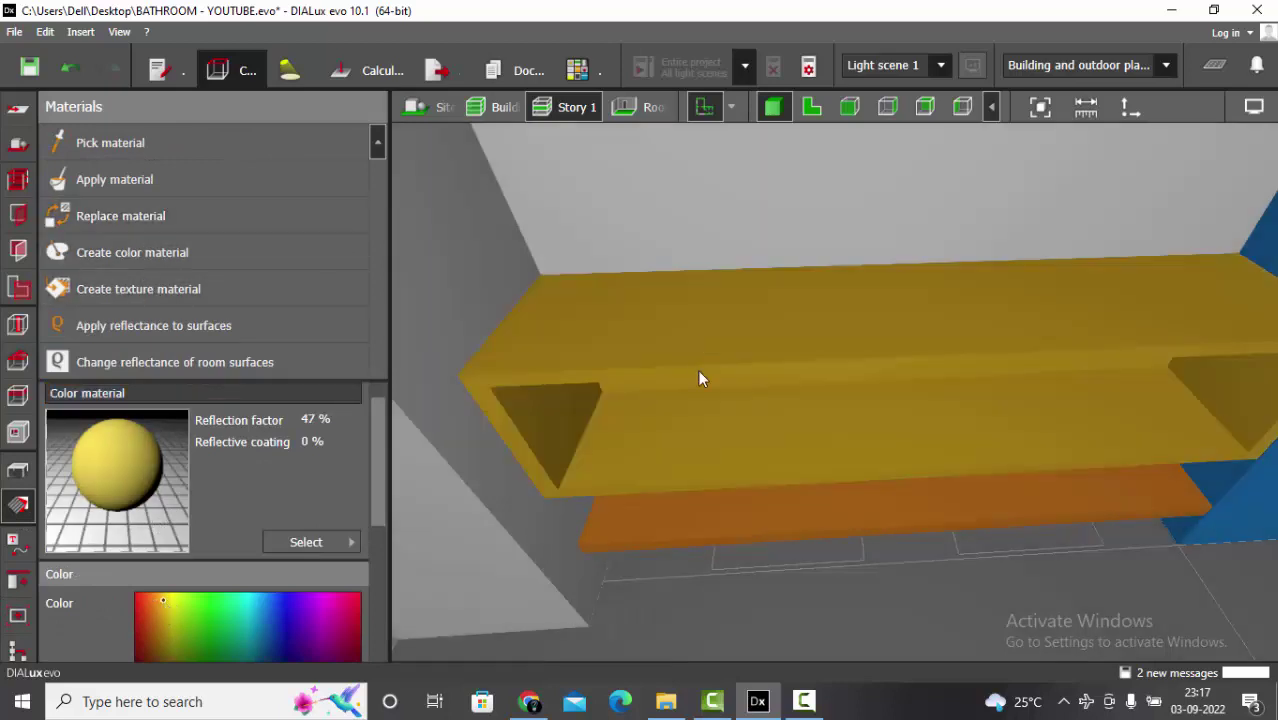
right_click_drag(697, 369, 4, 532)
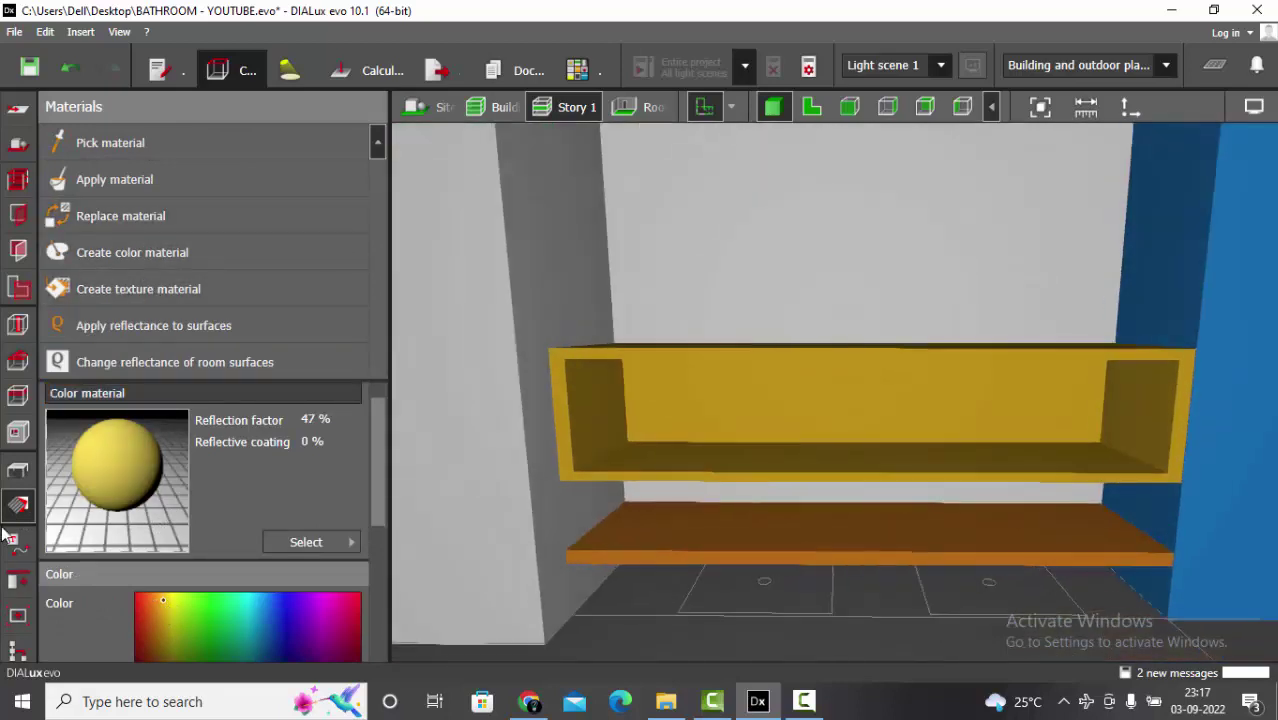
left_click(22, 474)
key("ctrl+s")
Copy the orange shelf below the counter and place the copy on top of the yellow counter as a countertop.
left_click(723, 551)
scroll(748, 577, "down", 1)
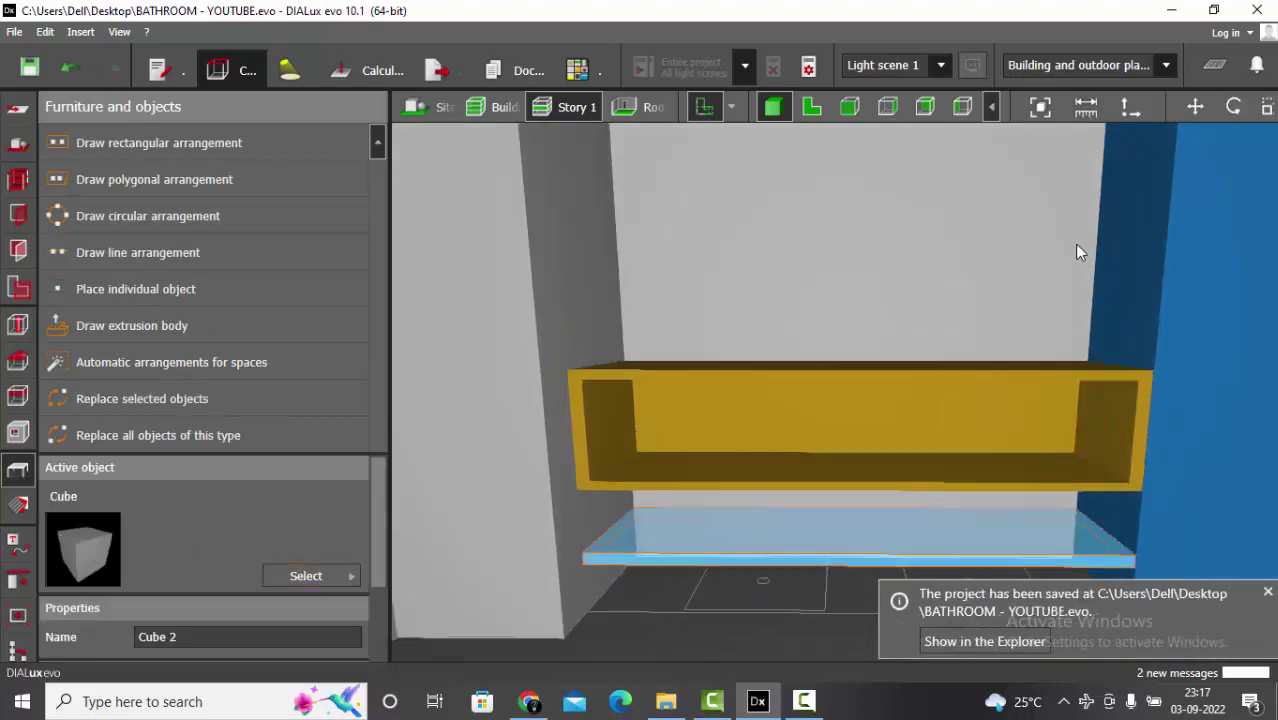
left_click(1195, 107)
key("ctrl+c")
key("ctrl+v")
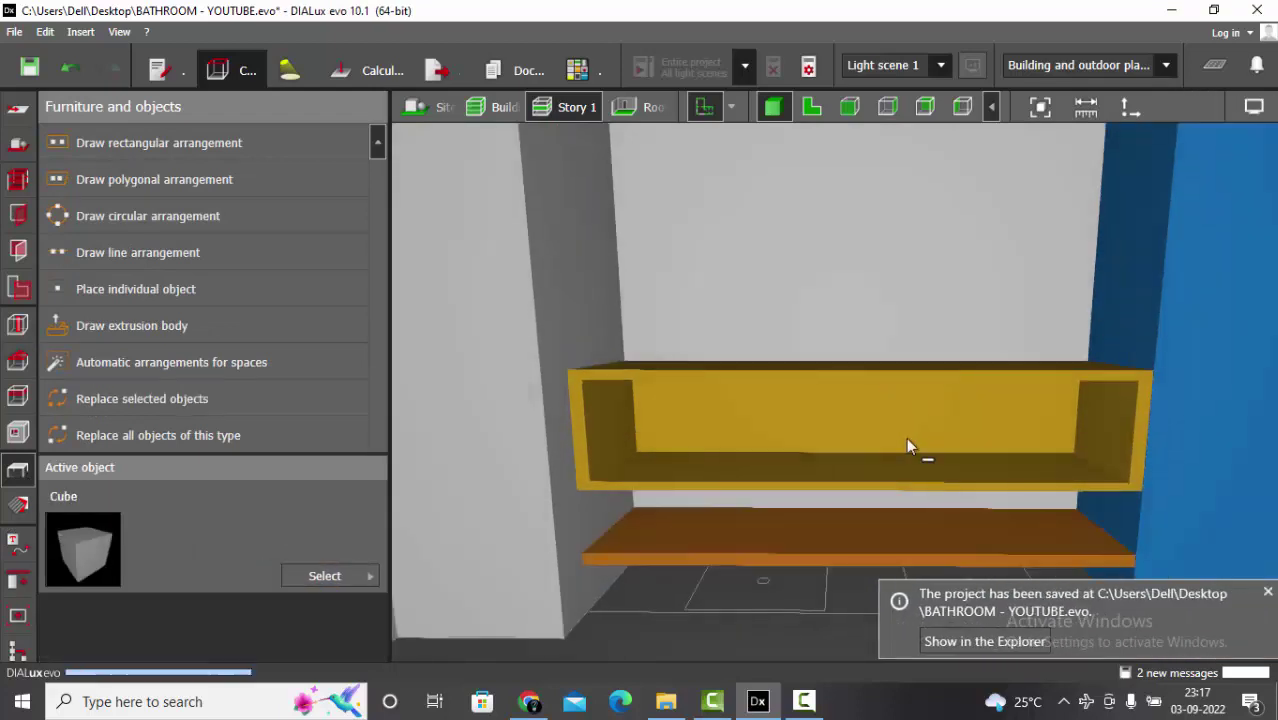
left_click_drag(861, 470, 826, 292)
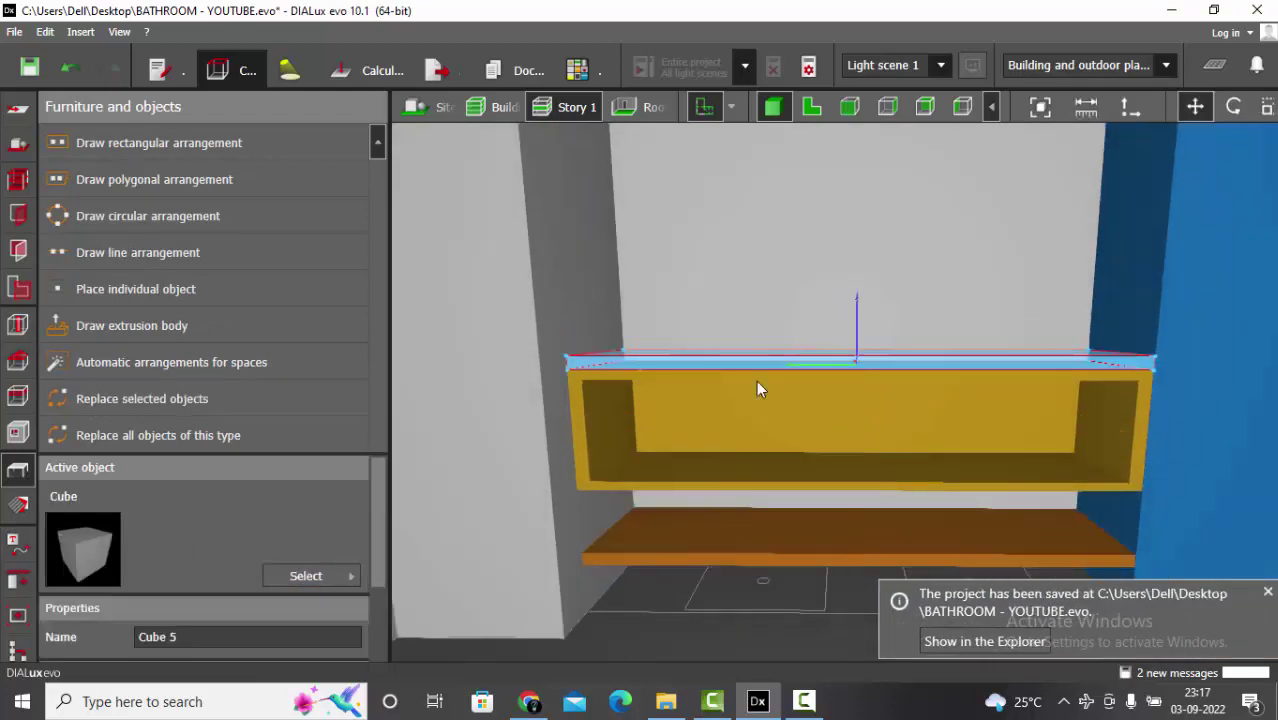
key("Escape")
Inspect the finished counter in 3D and compare it with the basin outlines in the floor plan.
right_click_drag(757, 420, 793, 566)
left_click_drag(794, 573, 770, 428)
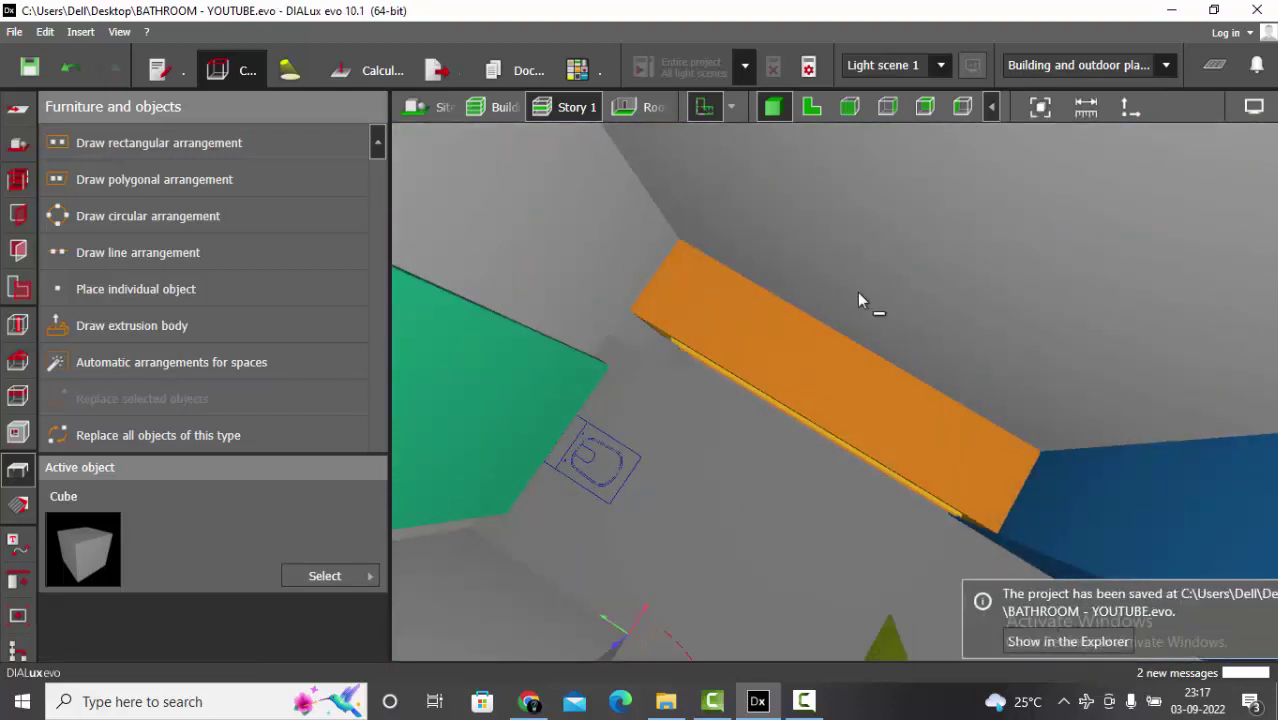
left_click_drag(859, 297, 938, 296)
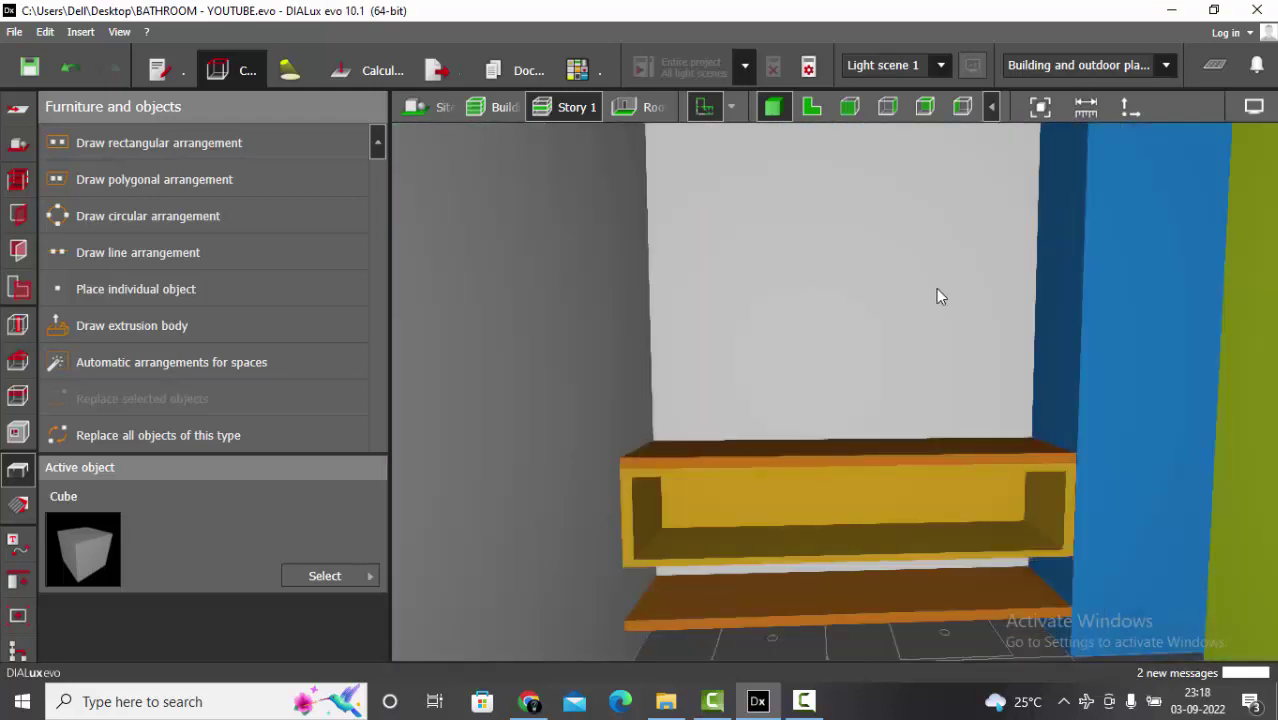
left_click(811, 106)
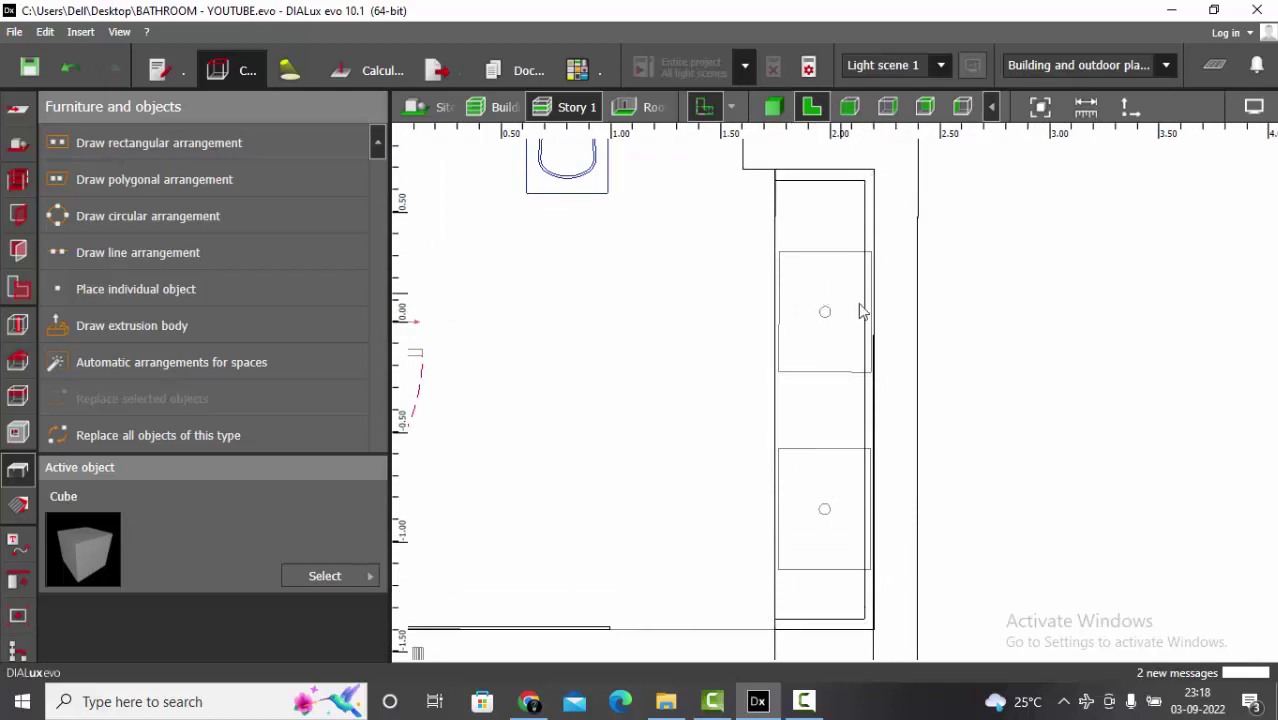
left_click(772, 106)
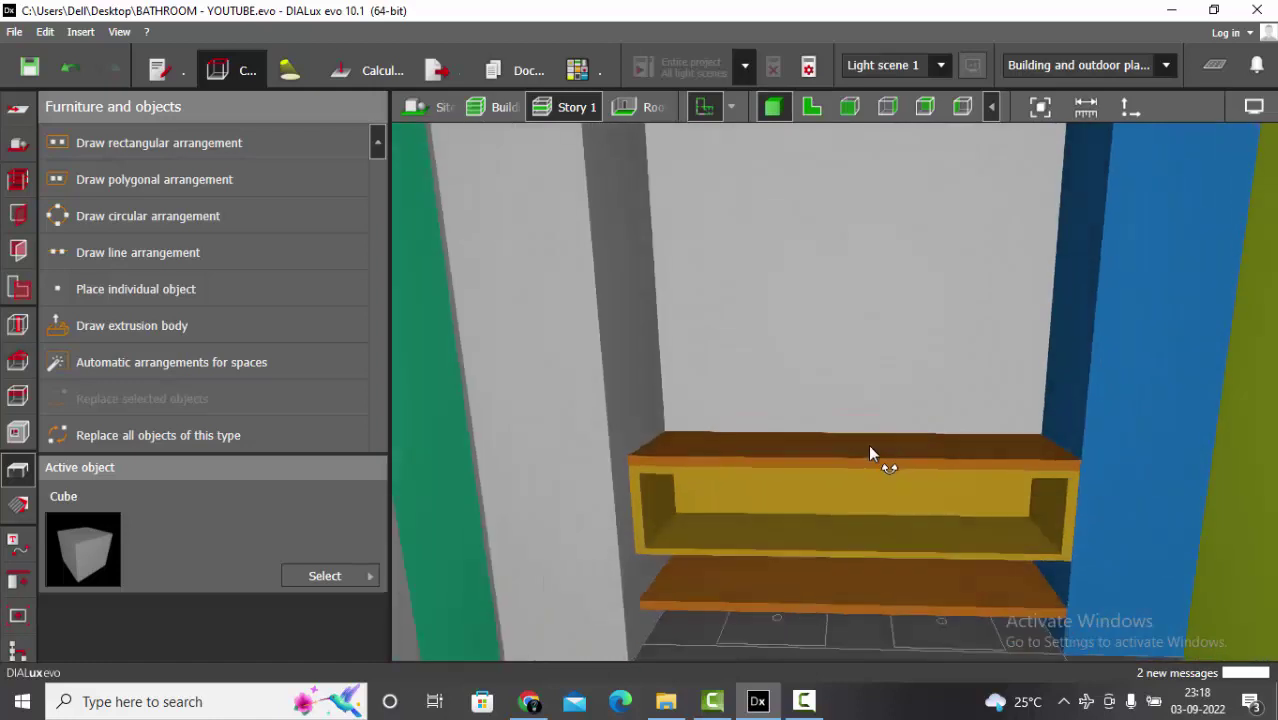
mouse_move(870, 450)
left_mouse_down()
mouse_move(885, 441)
mouse_move(876, 450)
left_mouse_up()
Place a new cube beside the counter in the floor plan and align its corner with the first basin outline at the back wall.
left_click(810, 107)
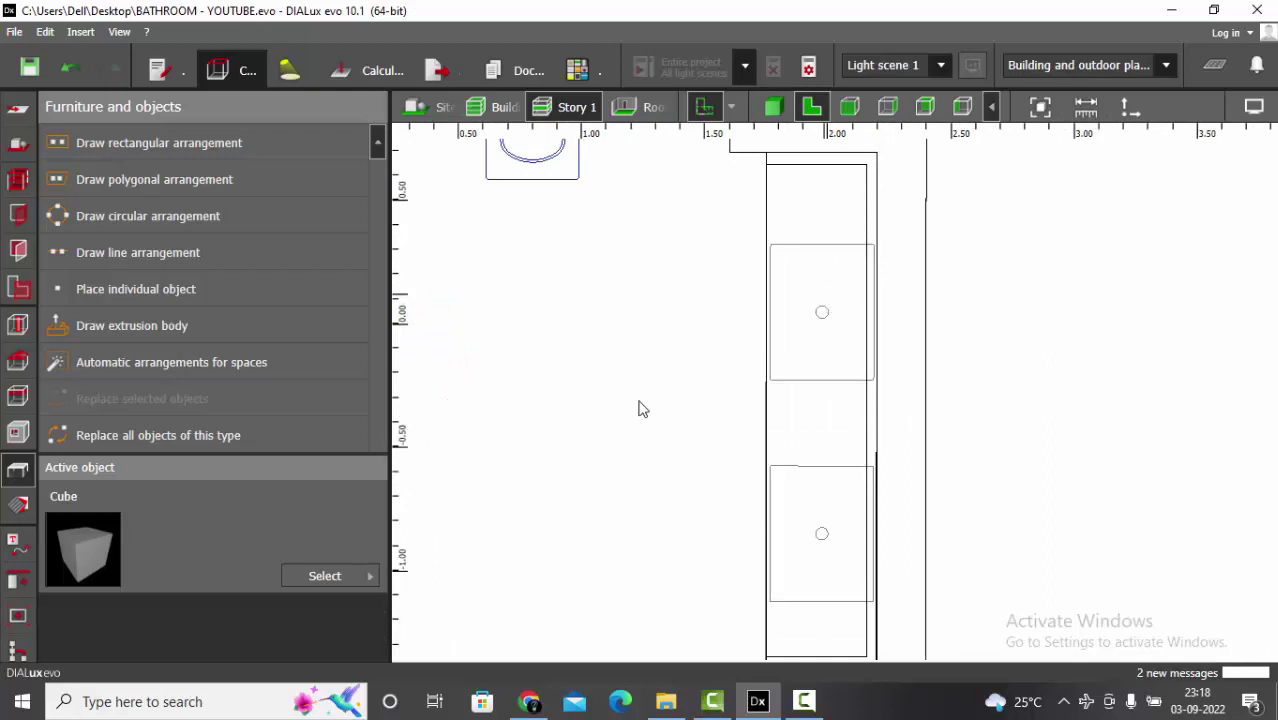
left_click(161, 298)
left_click(696, 370)
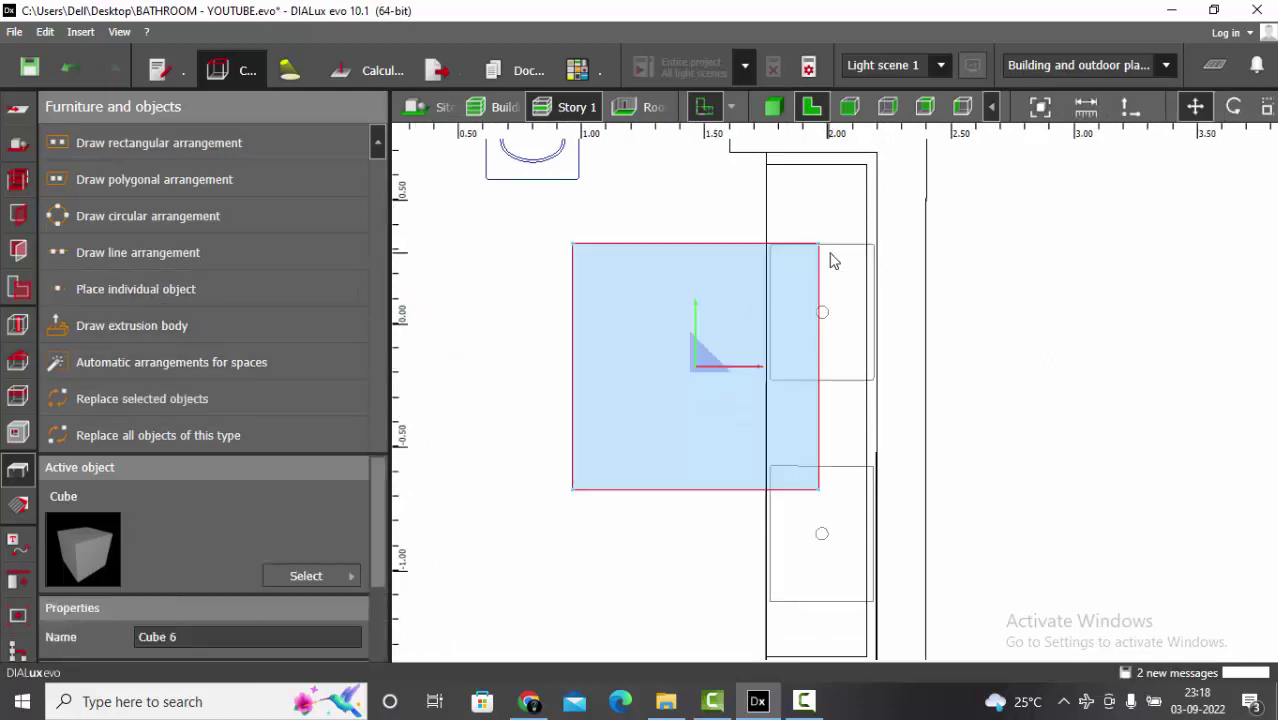
scroll(822, 268, "up", 3)
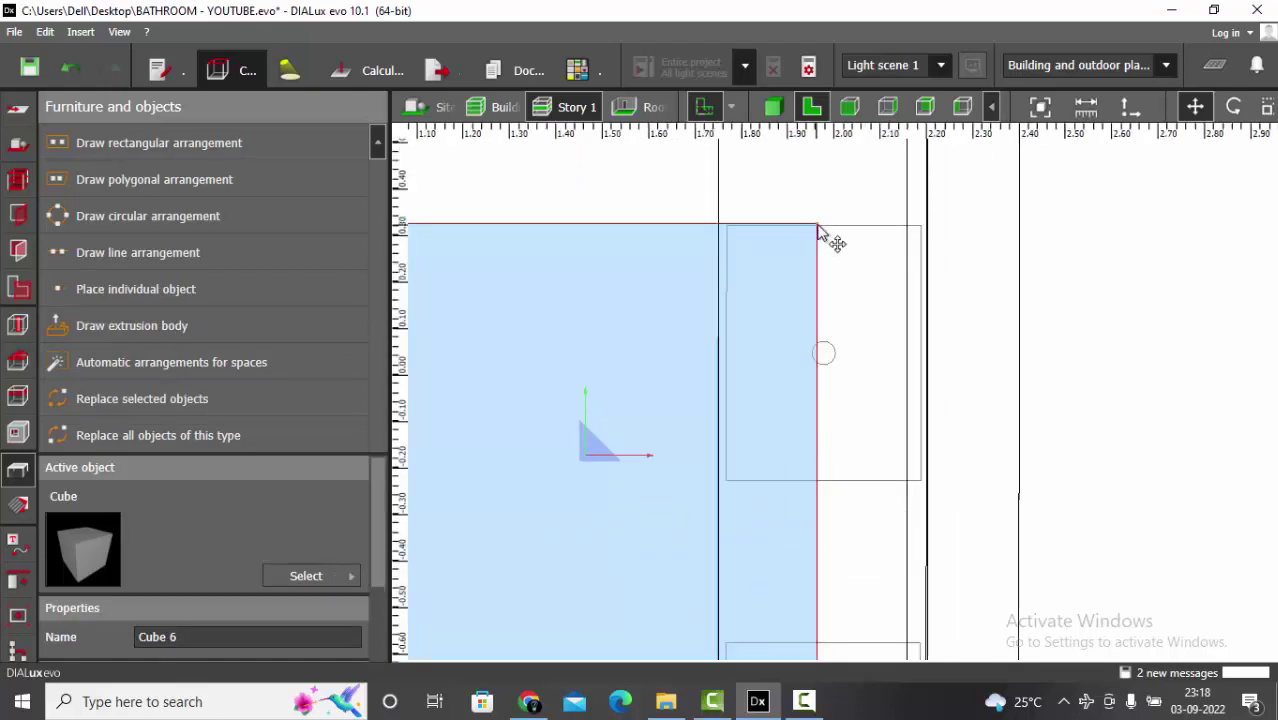
left_click_drag(820, 232, 933, 240)
scroll(1144, 160, "down", 2)
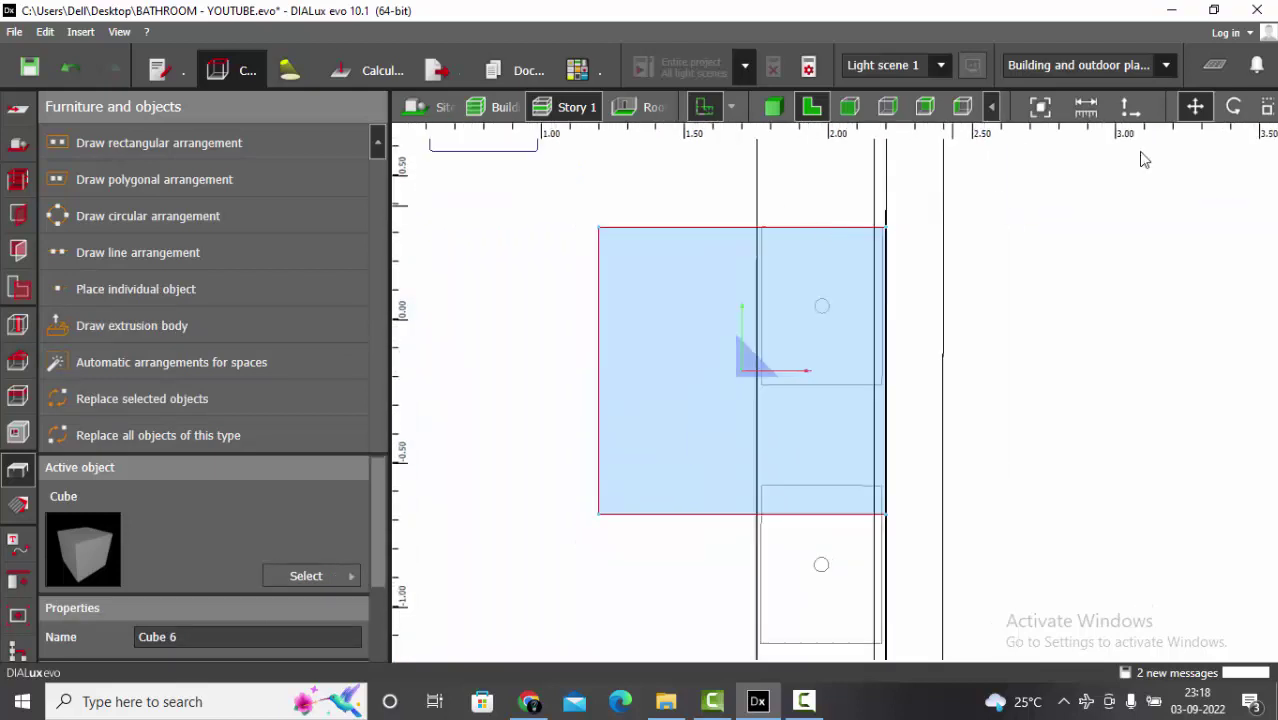
Scale the new cube to a back-wall panel about 0.012 m thick and 0.549 m wide, and raise it to 1 m above the countertop's base floor.
scroll(926, 335, "up", 1)
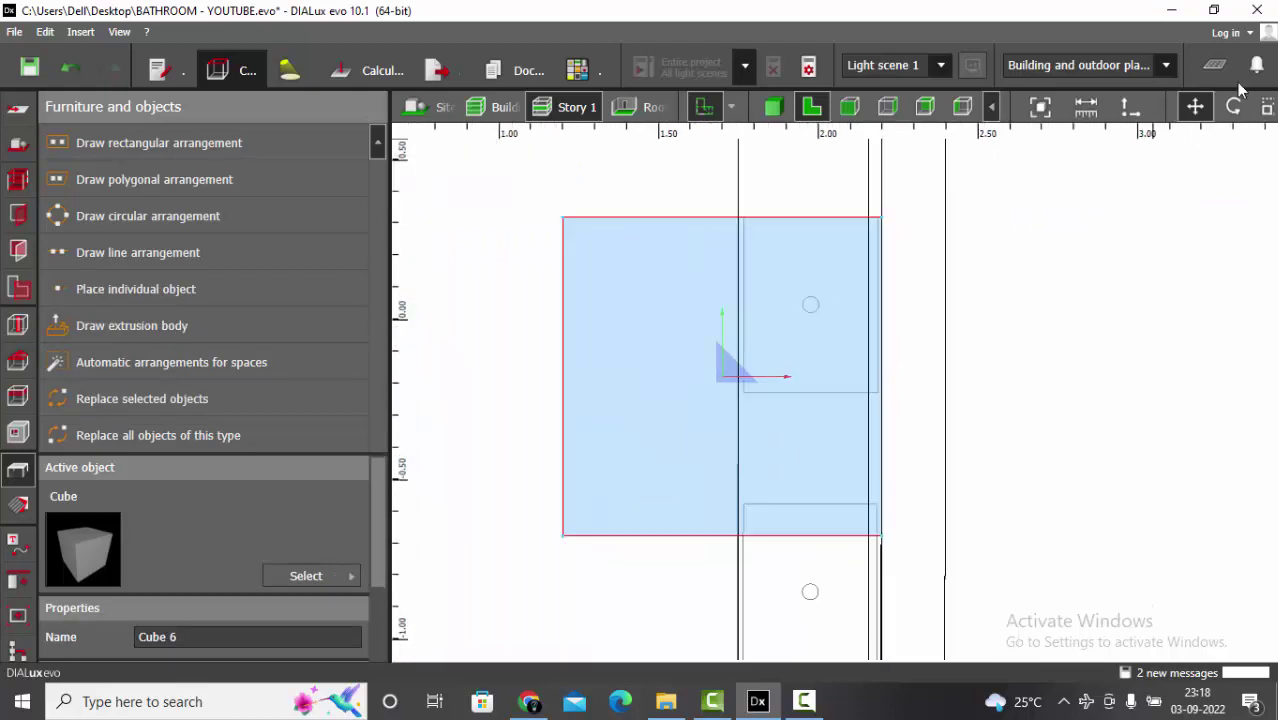
left_click(1264, 108)
scroll(783, 392, "up", 2)
left_click_drag(827, 509, 813, 348)
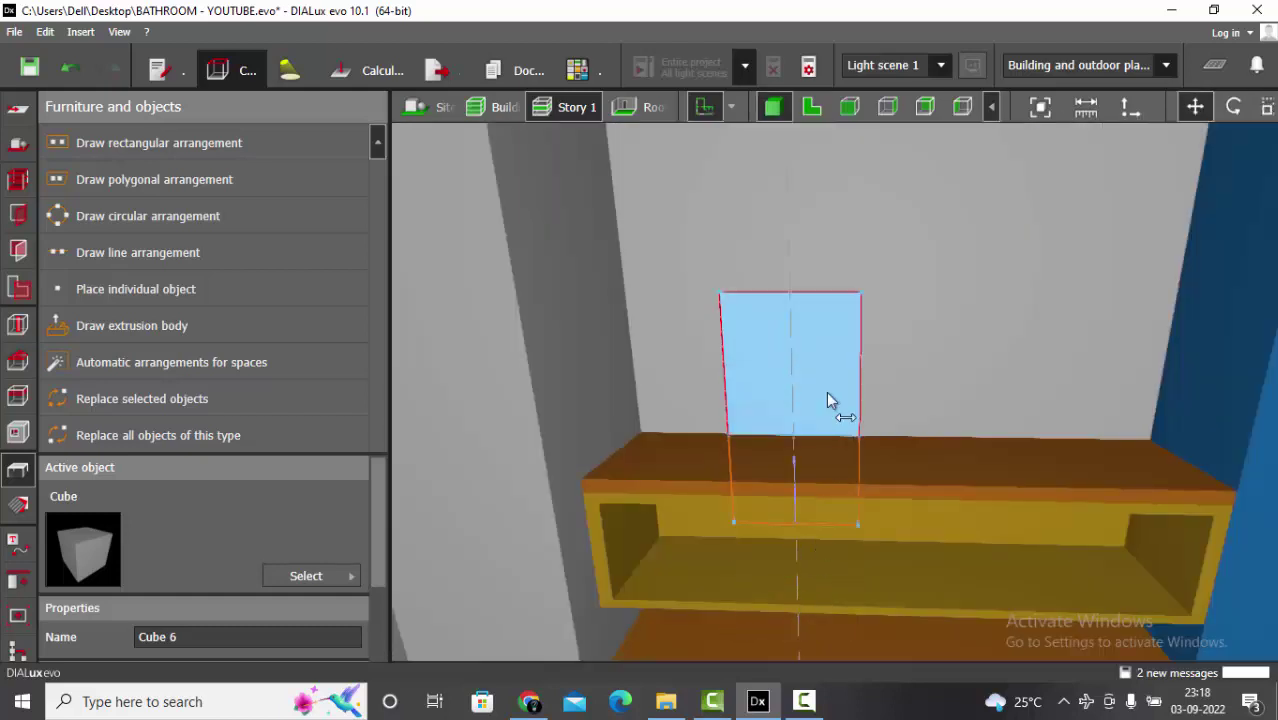
scroll(785, 338, "down", 2)
scroll(785, 338, "up", 2)
right_click_drag(785, 338, 856, 310)
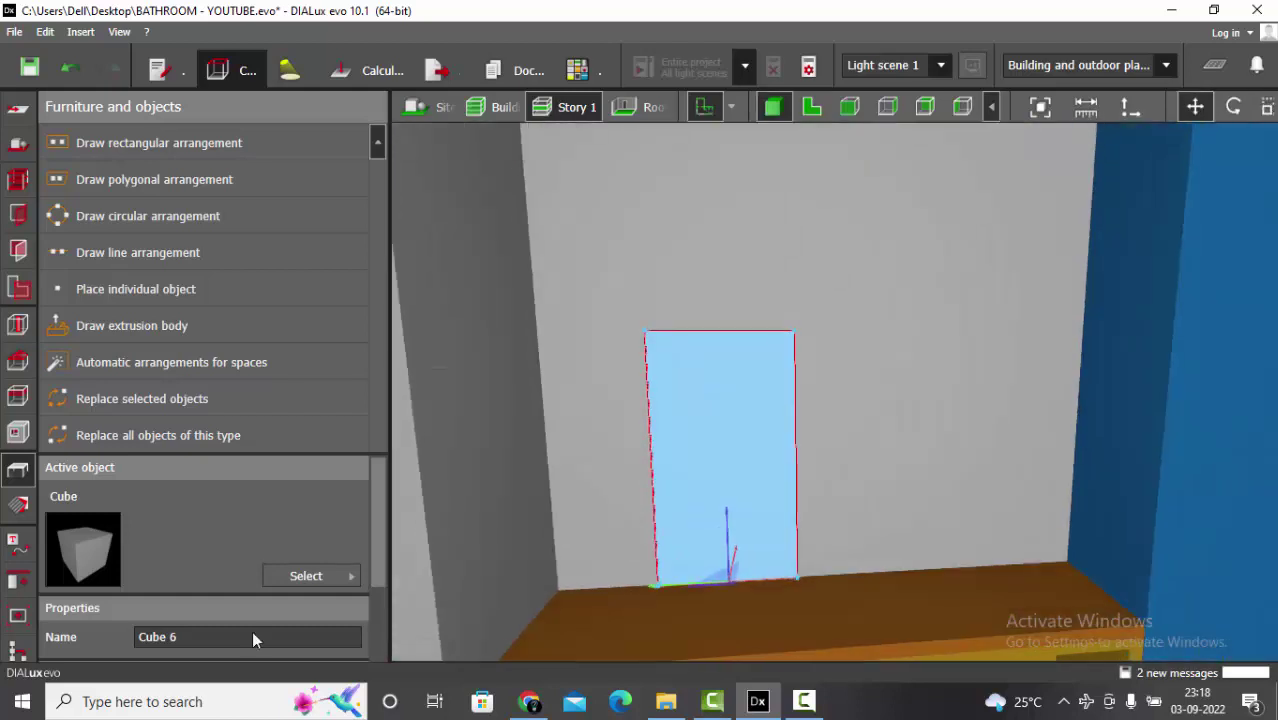
Set the height of the thin back-wall panel to 2 m.
scroll(252, 631, "down", 2)
left_click(276, 640)
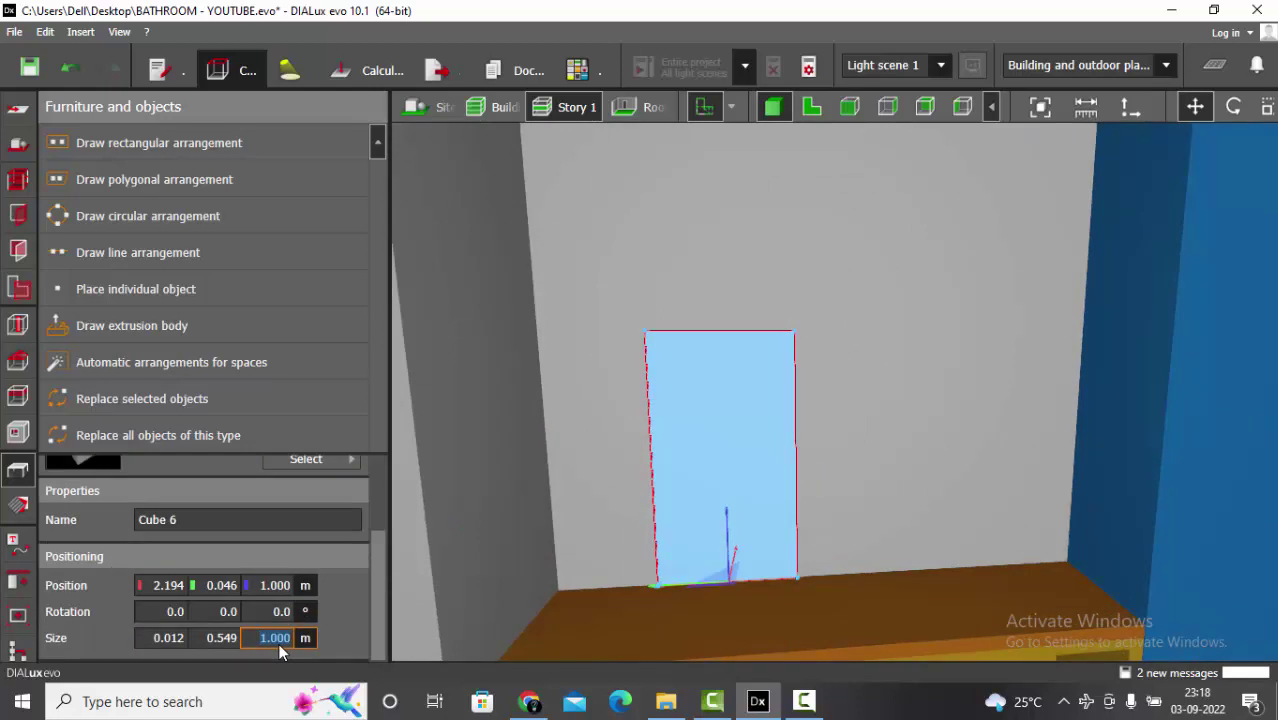
type("2")
key("Return")
scroll(826, 412, "down", 3)
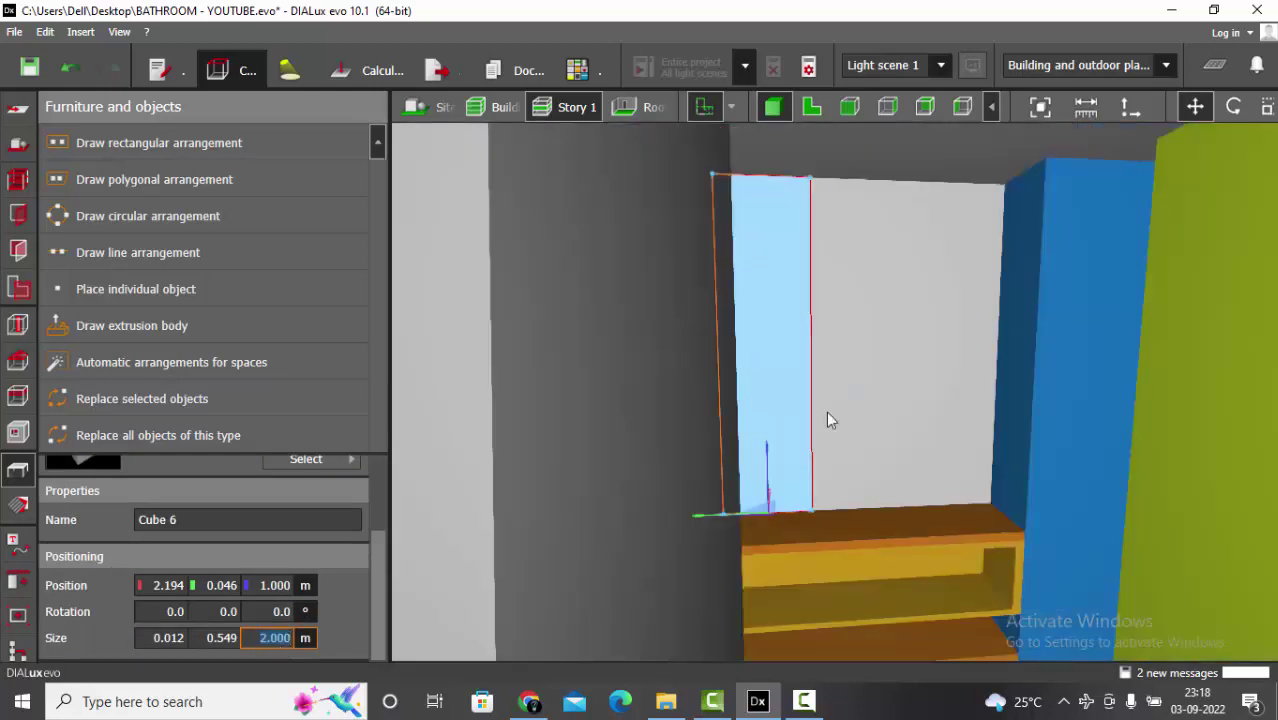
right_click_drag(826, 412, 902, 357)
Copy the thin wall panel, align the copy with the second basin outline, and save the project.
left_click(1188, 104)
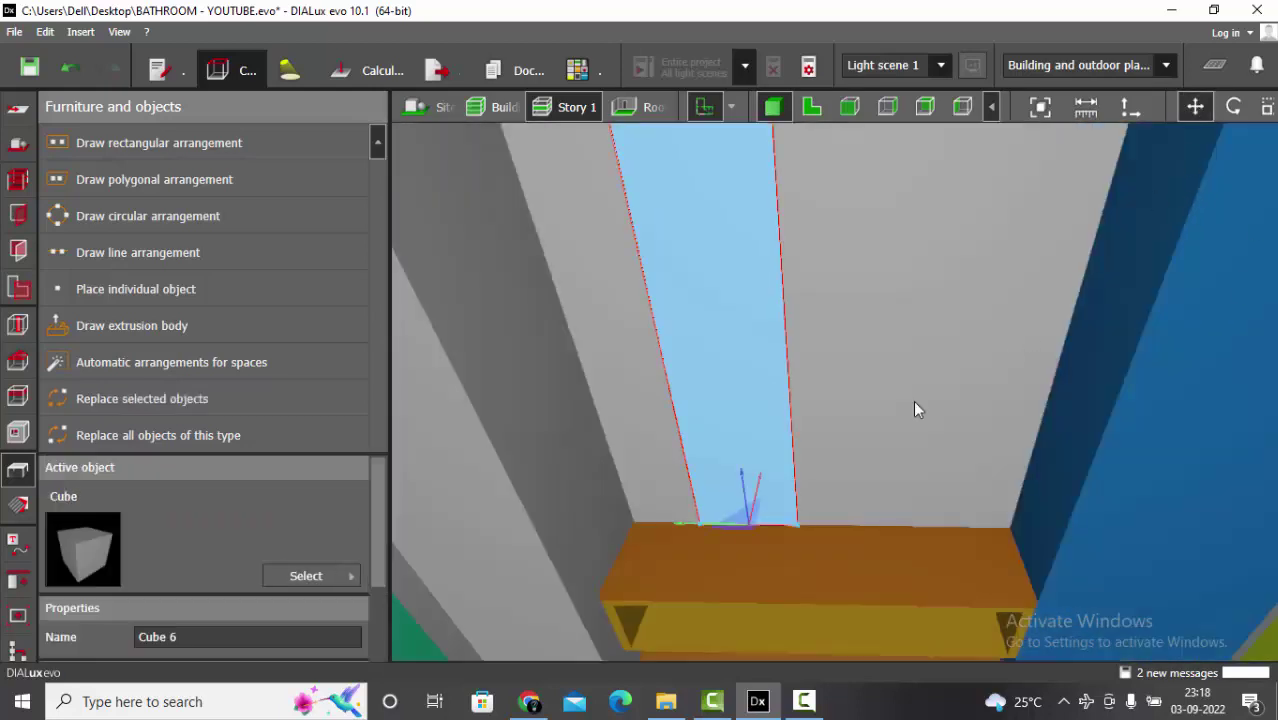
key("ctrl+c")
key("ctrl+v")
left_click_drag(679, 528, 845, 526)
key("F5")
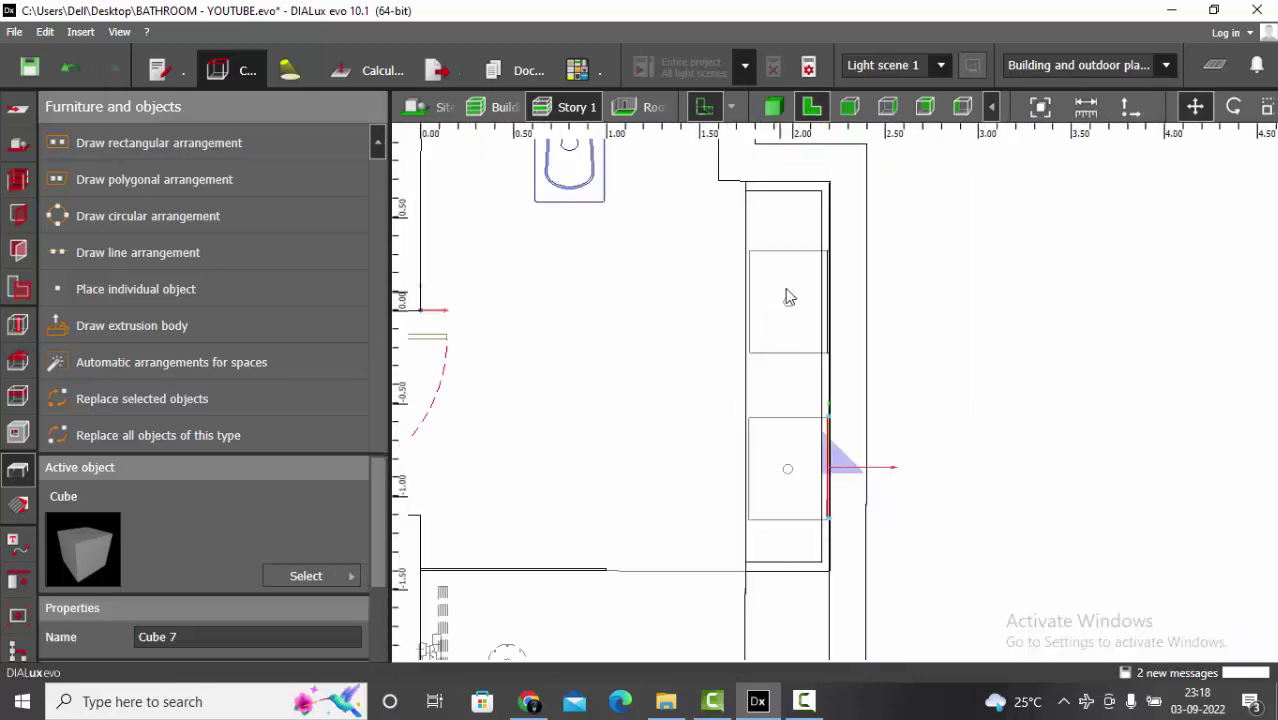
scroll(816, 457, "up", 4)
left_click_drag(856, 394, 856, 393)
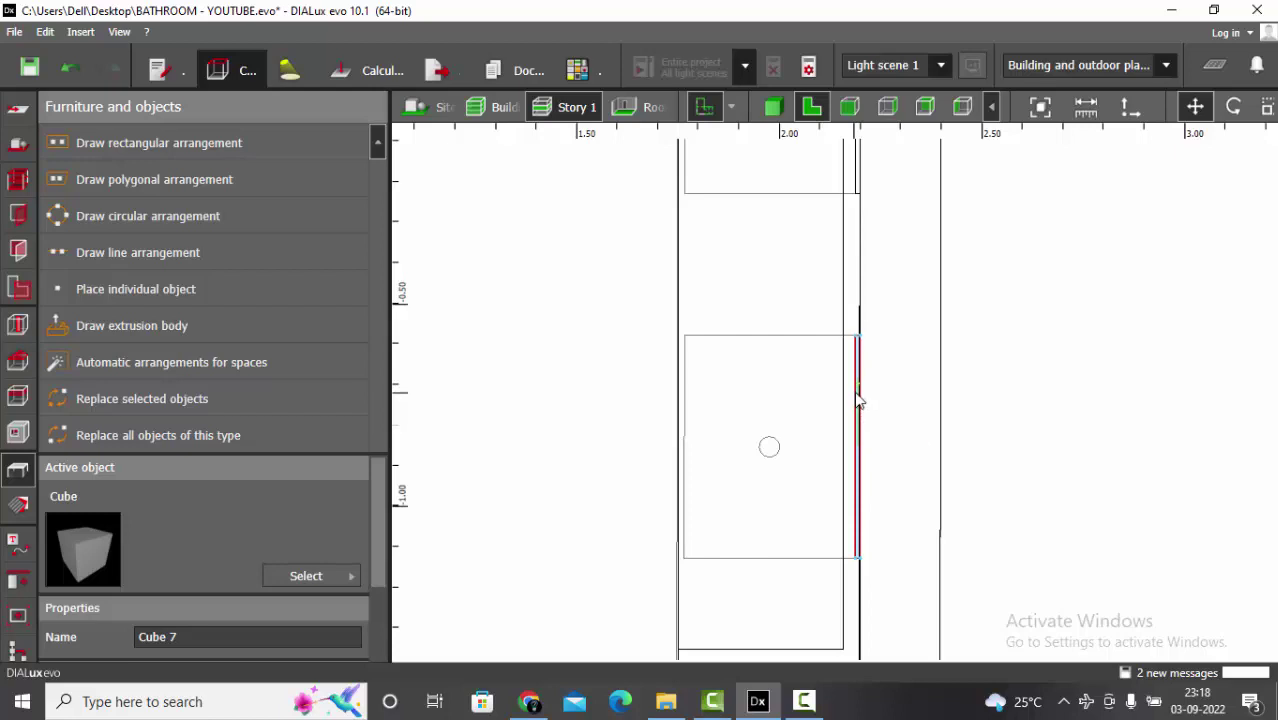
left_click(772, 106)
key("ctrl+s")
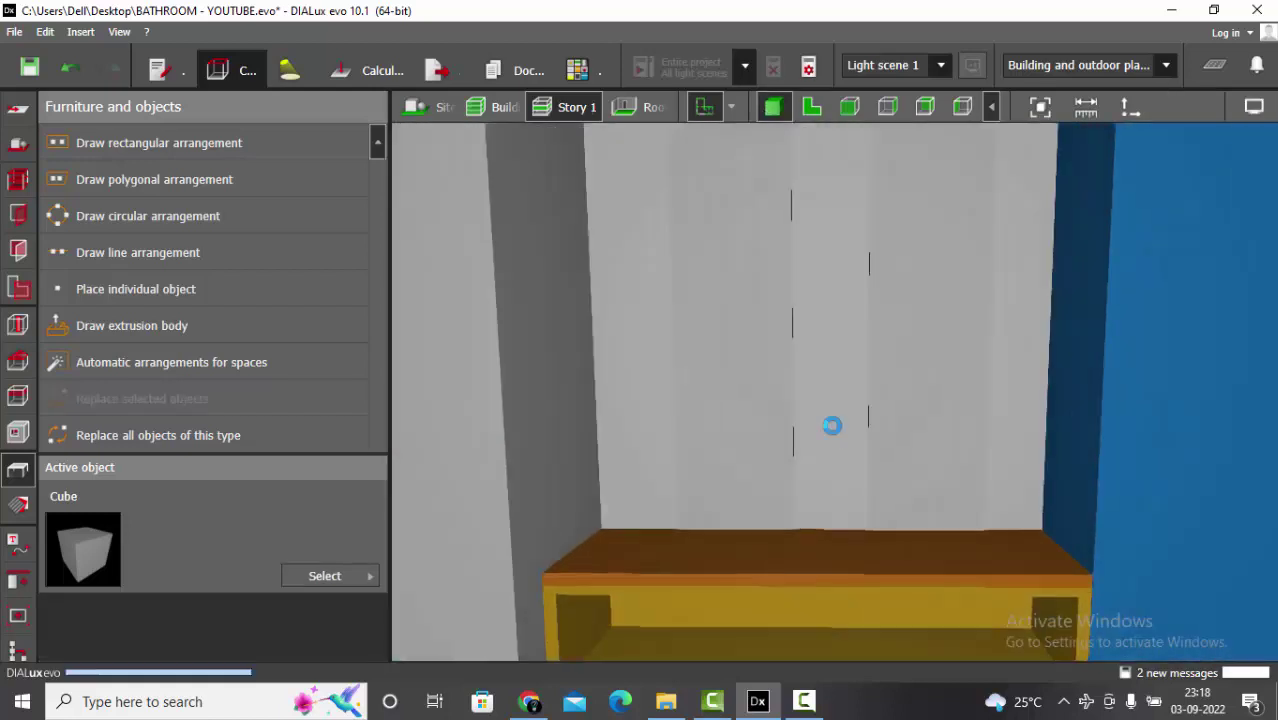
Define an orange colour material and use it to replace the material of the thin back-wall panels.
left_click(18, 505)
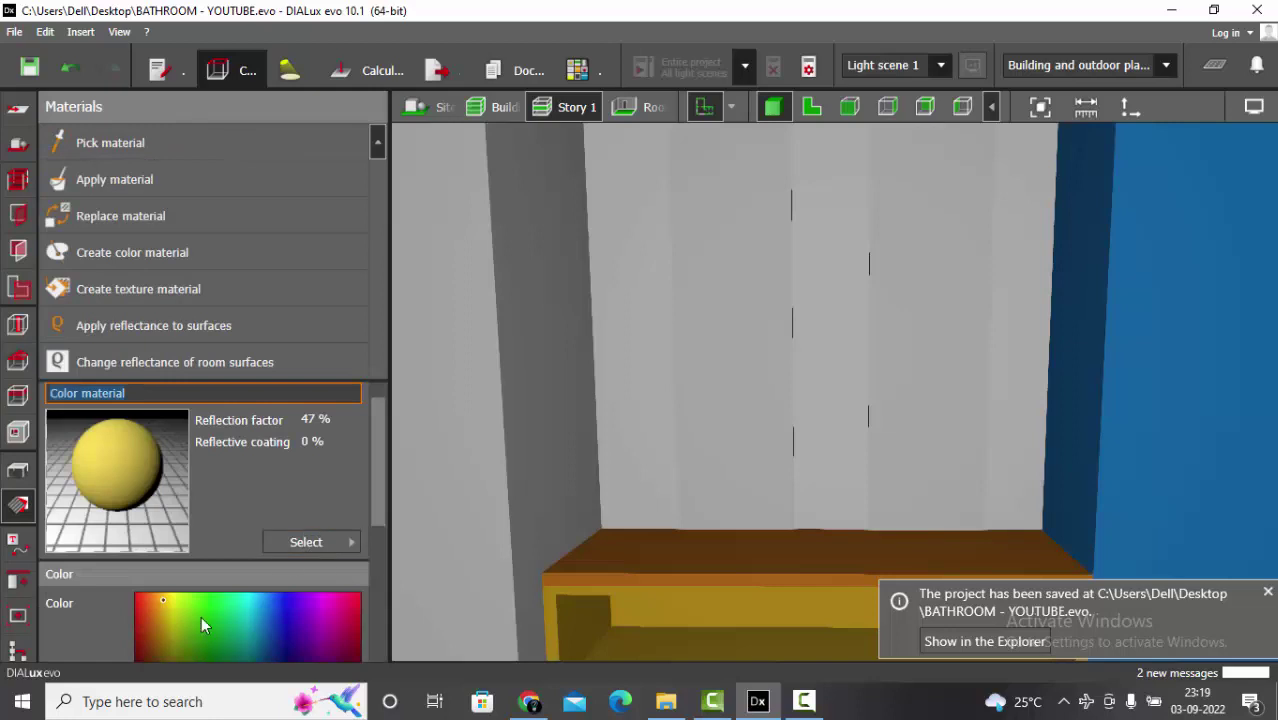
left_click(152, 592)
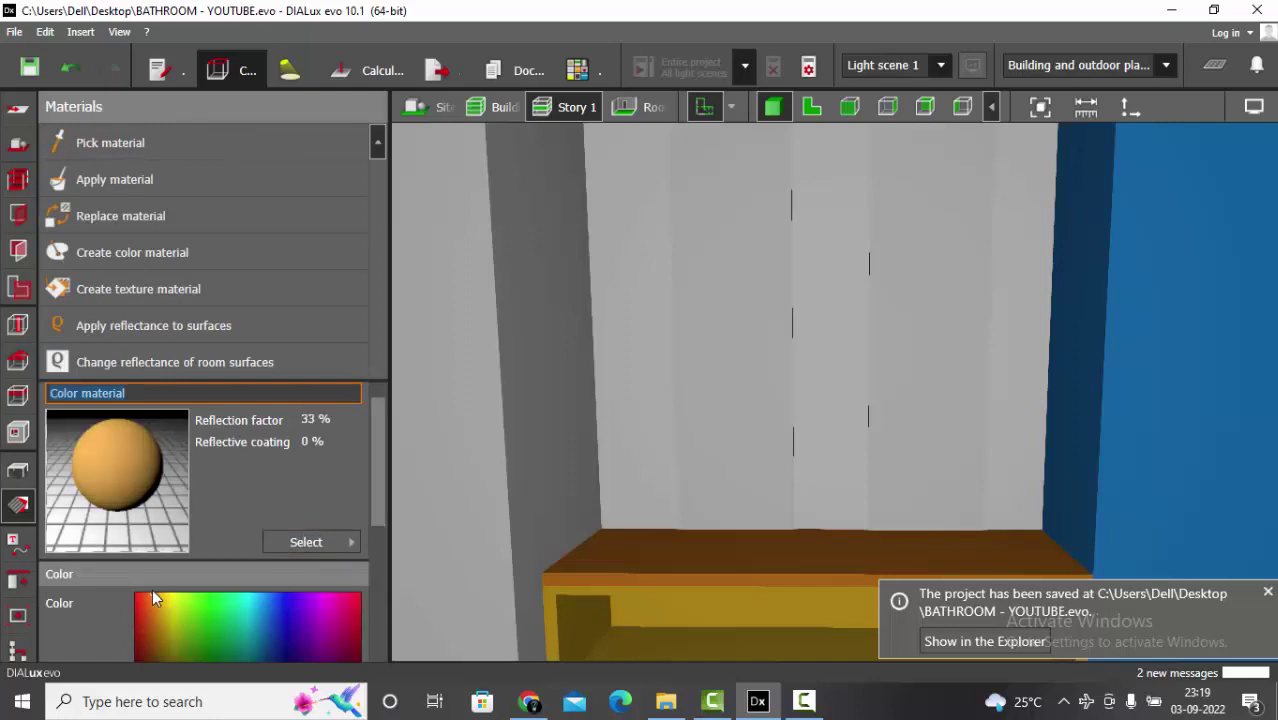
left_click(141, 218)
left_click(727, 268)
right_click_drag(872, 348, 909, 413)
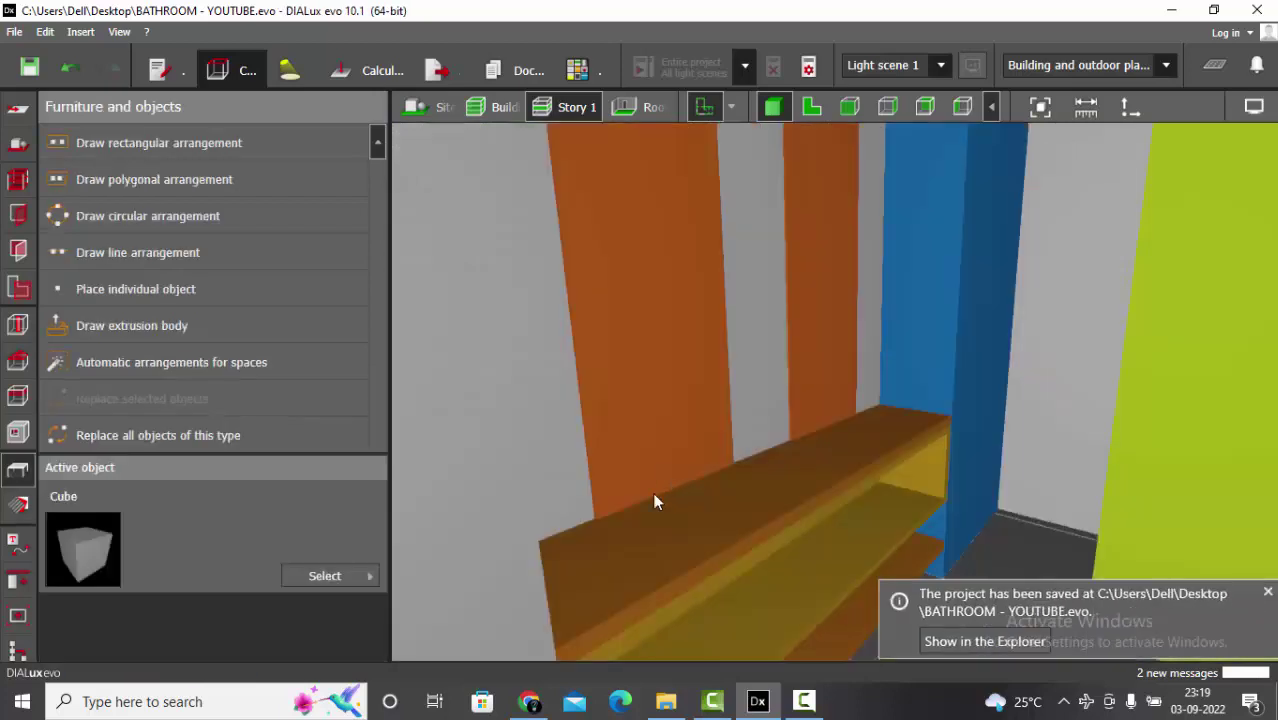
Copy the countertop slab and reduce the copy's depth to a strip about 0.047 m thick along the back wall.
right_click_drag(653, 493, 750, 397)
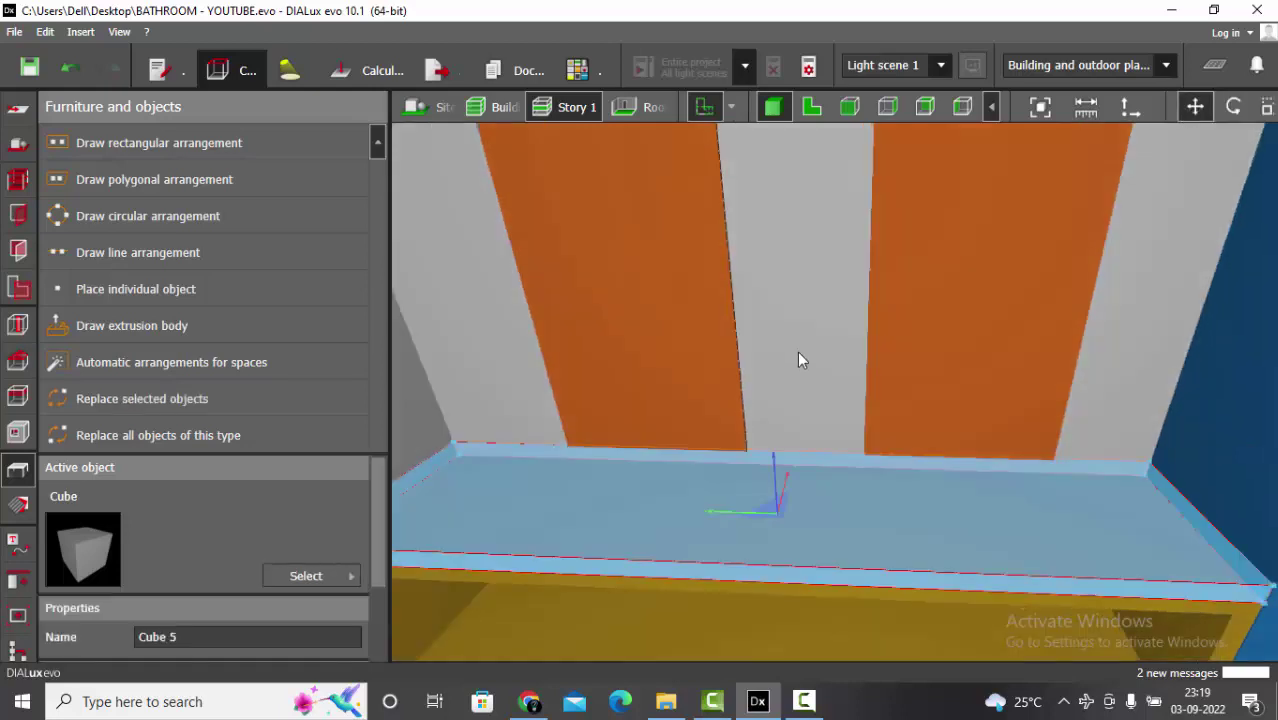
key("ctrl+v")
left_click(824, 108)
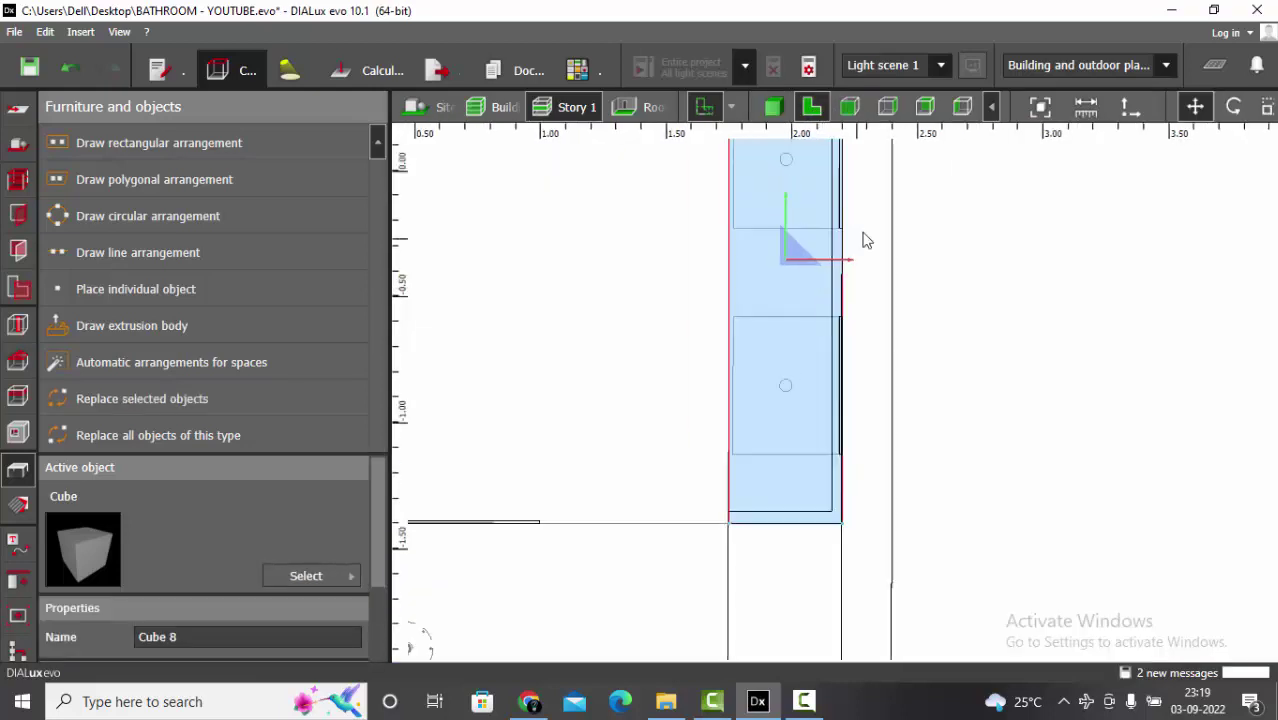
scroll(1027, 248, "down", 2)
scroll(793, 270, "up", 5)
middle_click_drag(968, 272, 907, 485)
scroll(907, 485, "up", 5)
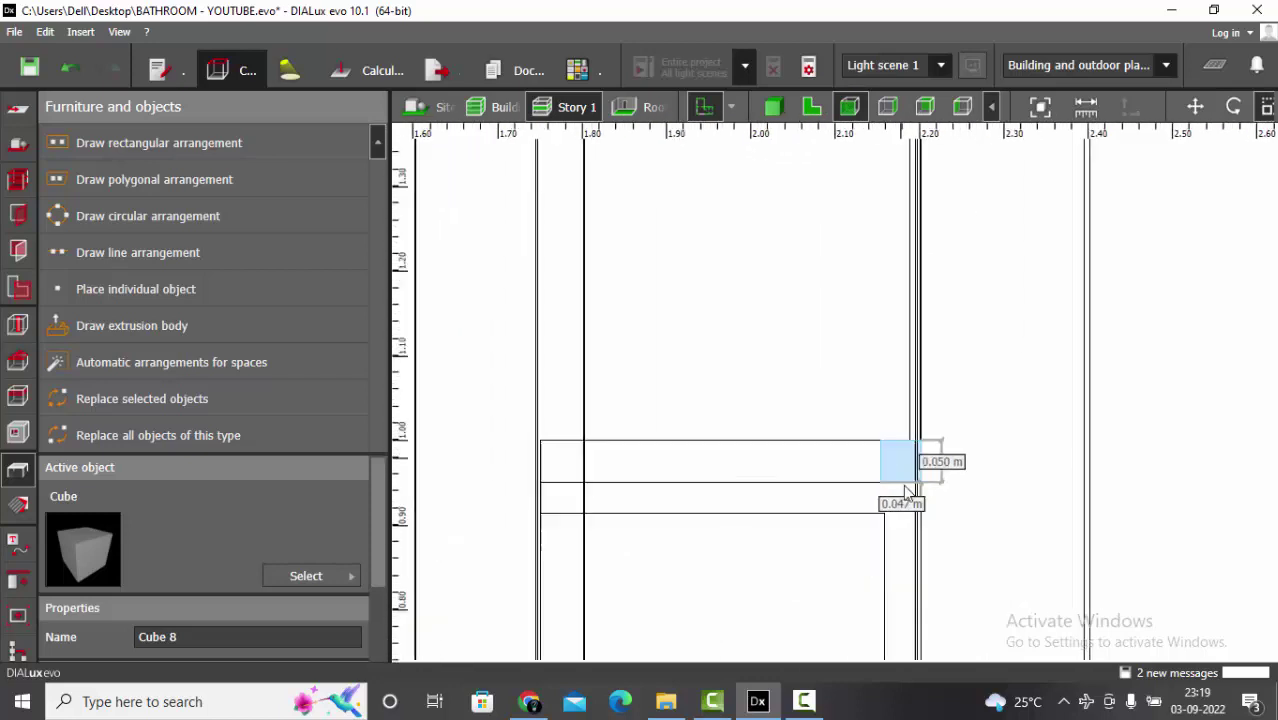
Move the thin strip up onto the countertop as a backsplash and set its height to 0.25 m.
left_click_drag(899, 439, 899, 334)
left_click(776, 106)
left_click(940, 392)
scroll(940, 392, "down", 2)
left_click(1195, 106)
scroll(807, 446, "up", 3)
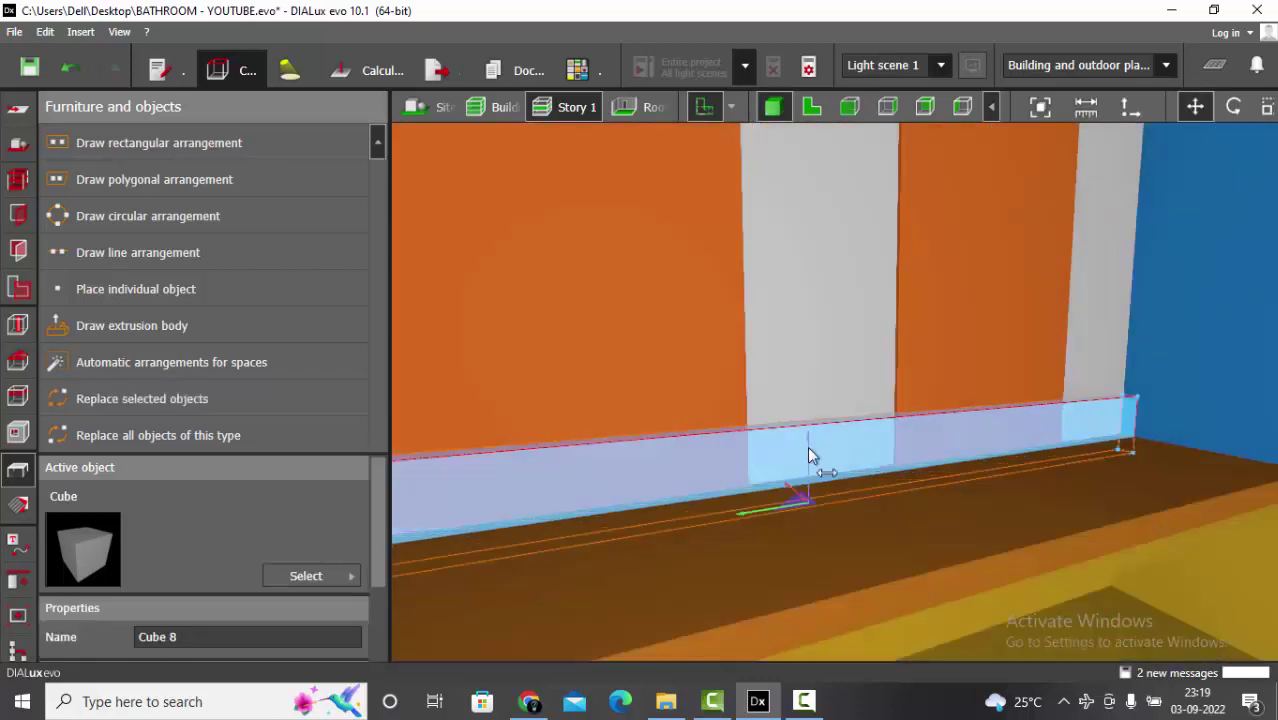
left_click_drag(807, 446, 807, 424)
scroll(290, 607, "down", 3)
left_click(268, 640)
type(".25")
key("Escape")
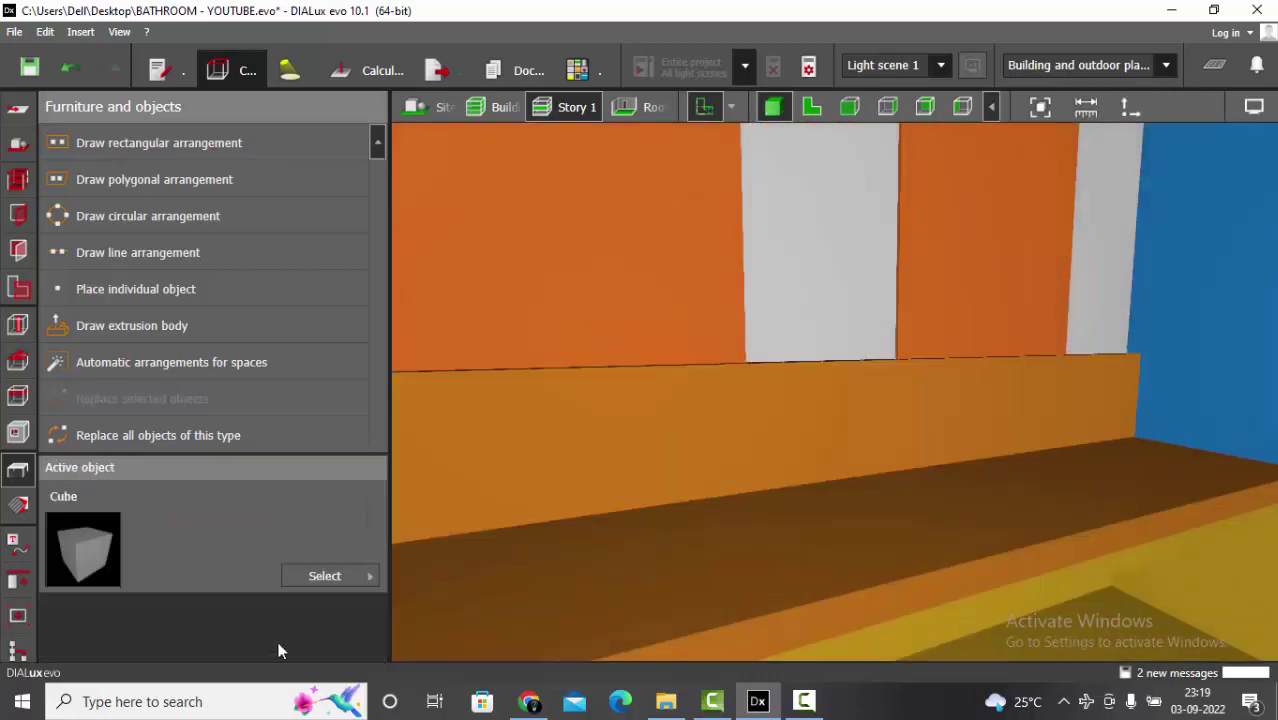
Save the project with the finished backsplash.
scroll(642, 500, "down", 5)
right_click_drag(635, 495, 908, 490)
scroll(771, 414, "down", 3)
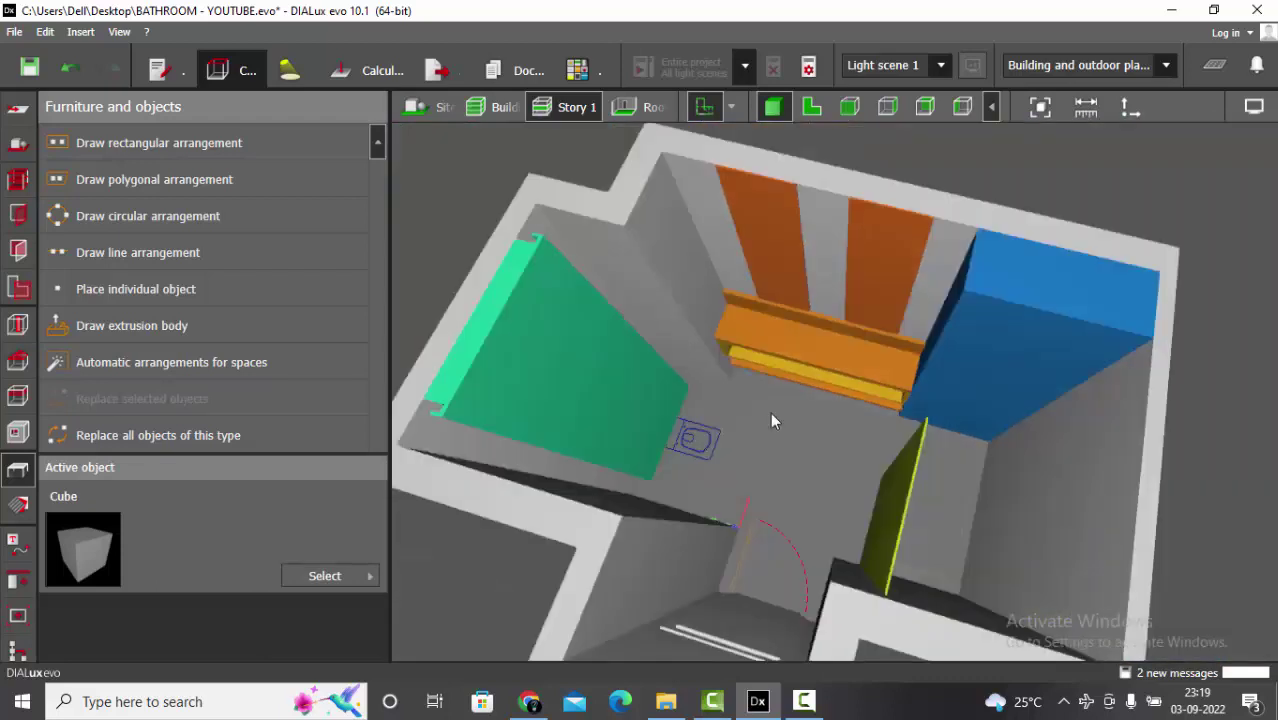
right_click_drag(771, 414, 817, 451)
key("ctrl+s")
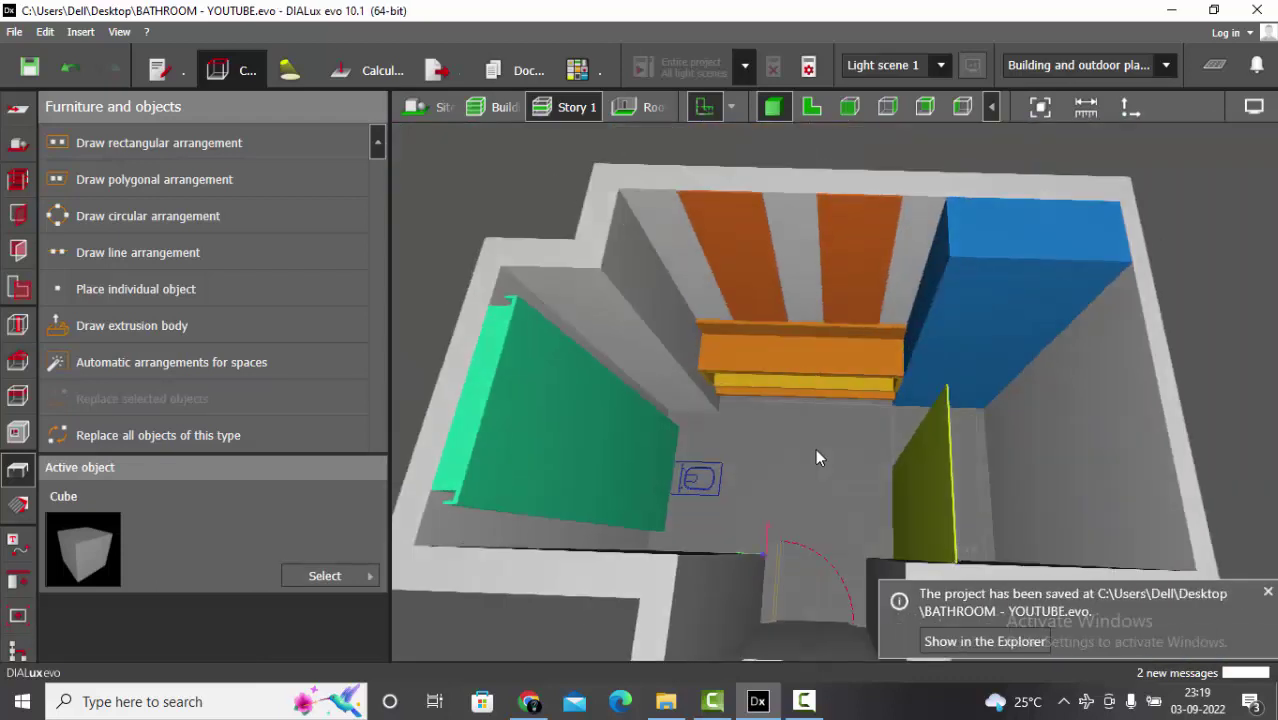
Compare the room's fixtures in 3D and in the floor plan, and open the BATHROOM folder of model files.
right_click_drag(815, 448, 815, 369)
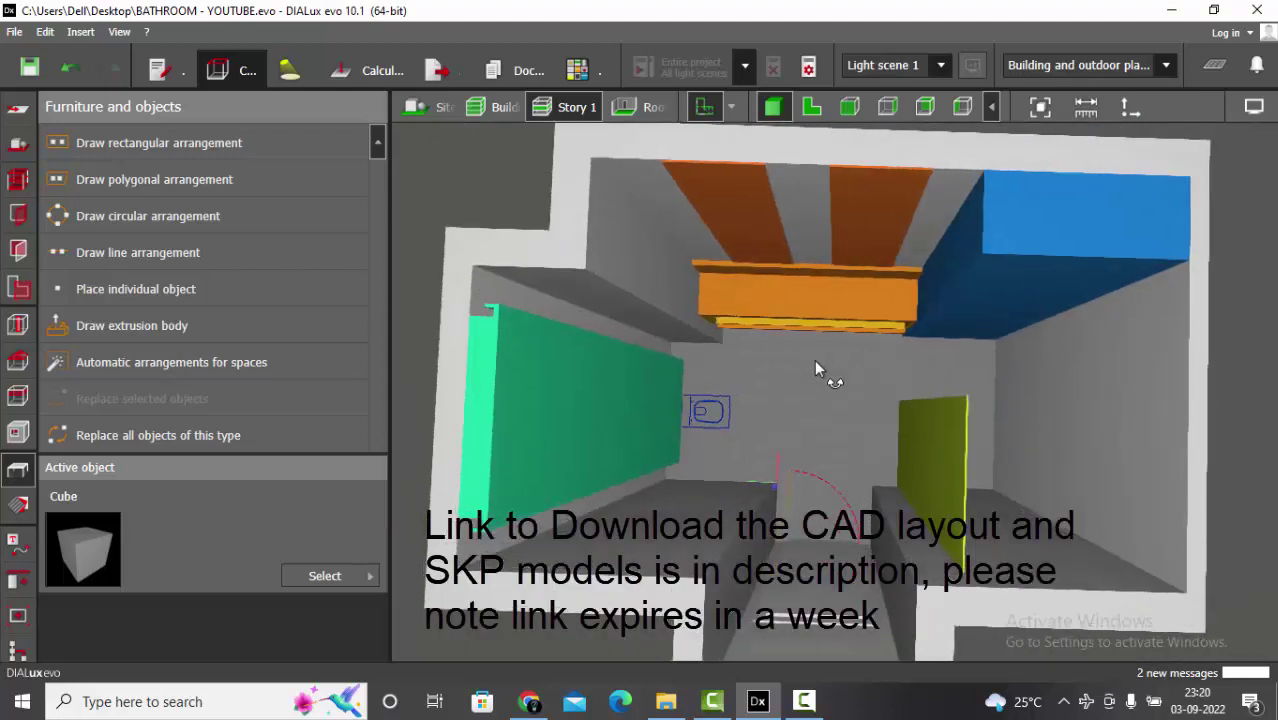
left_click(809, 108)
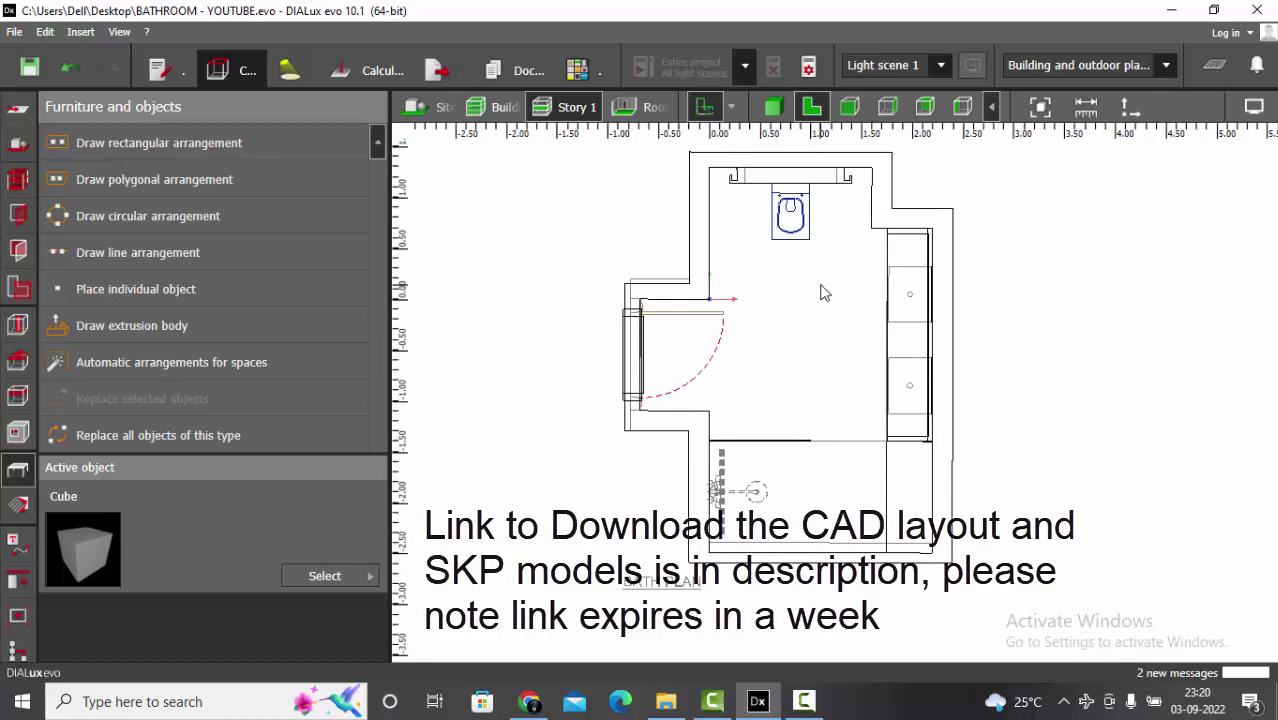
scroll(947, 297, "up", 1)
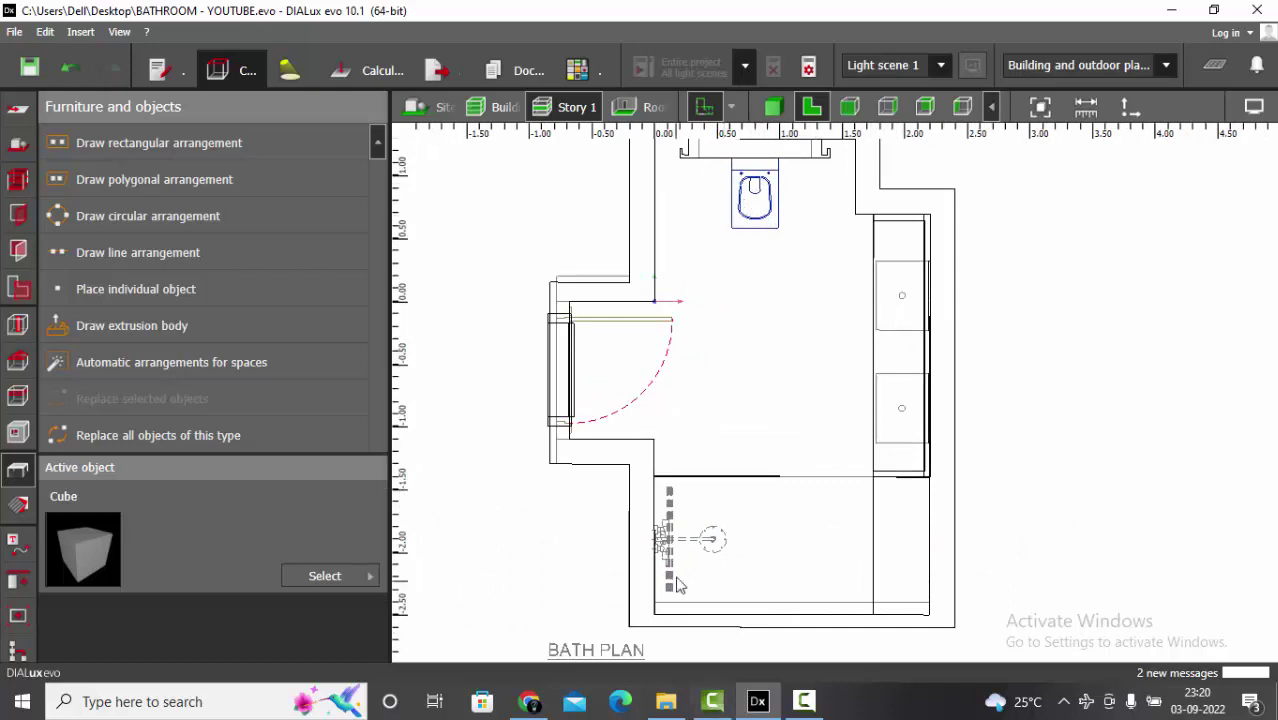
left_click(775, 108)
left_click_drag(779, 123, 831, 323)
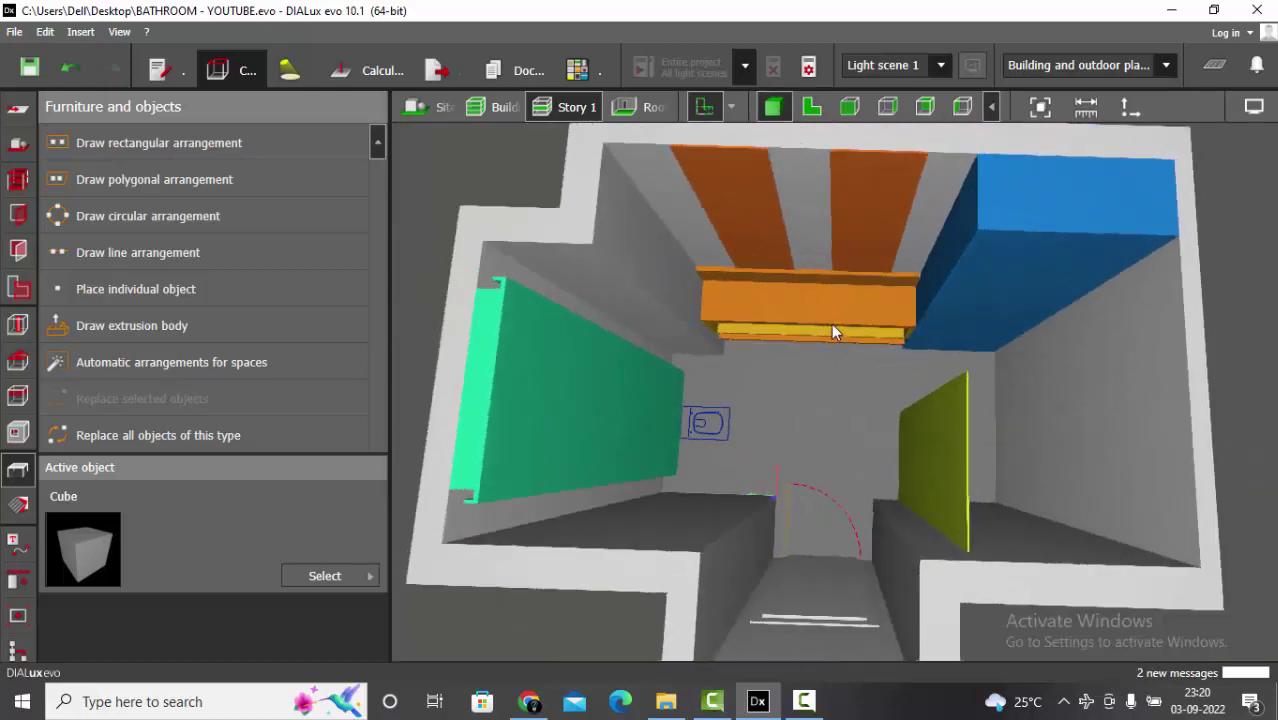
left_click(812, 107)
left_click(666, 701)
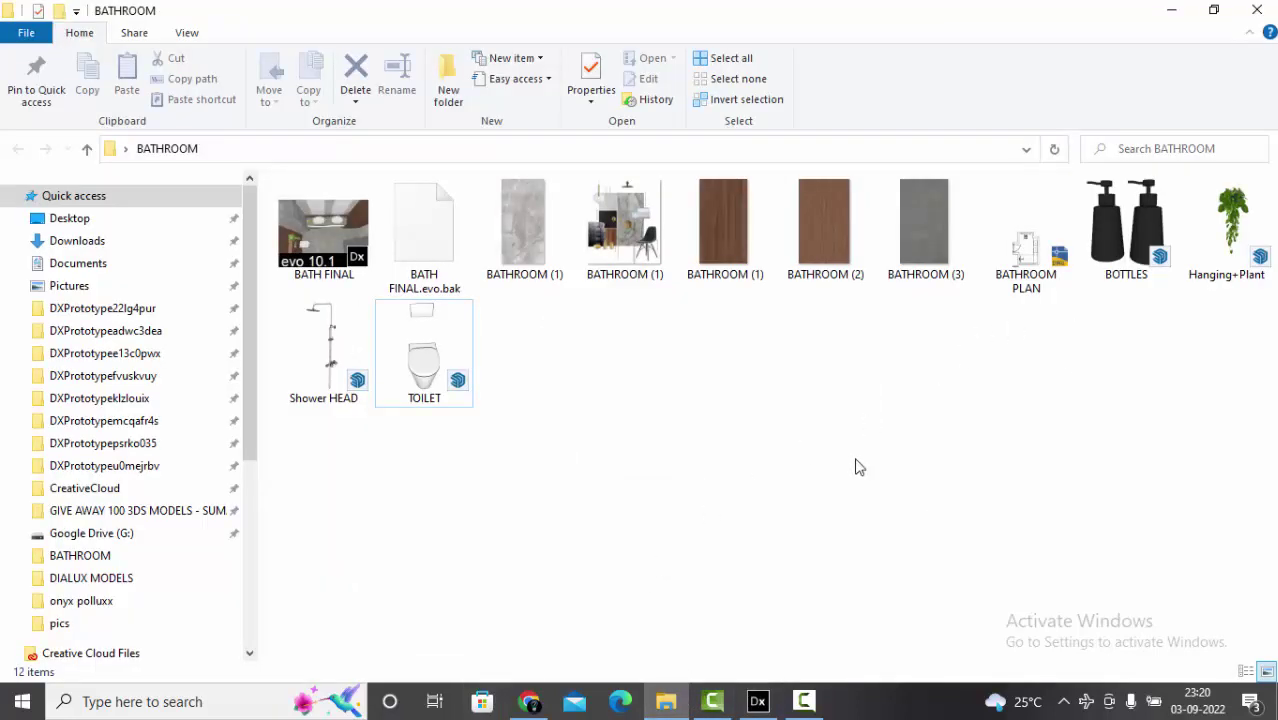
Switch to the web browser, open 3D Warehouse in a new tab and search it for WASHBASIN.
left_click(537, 701)
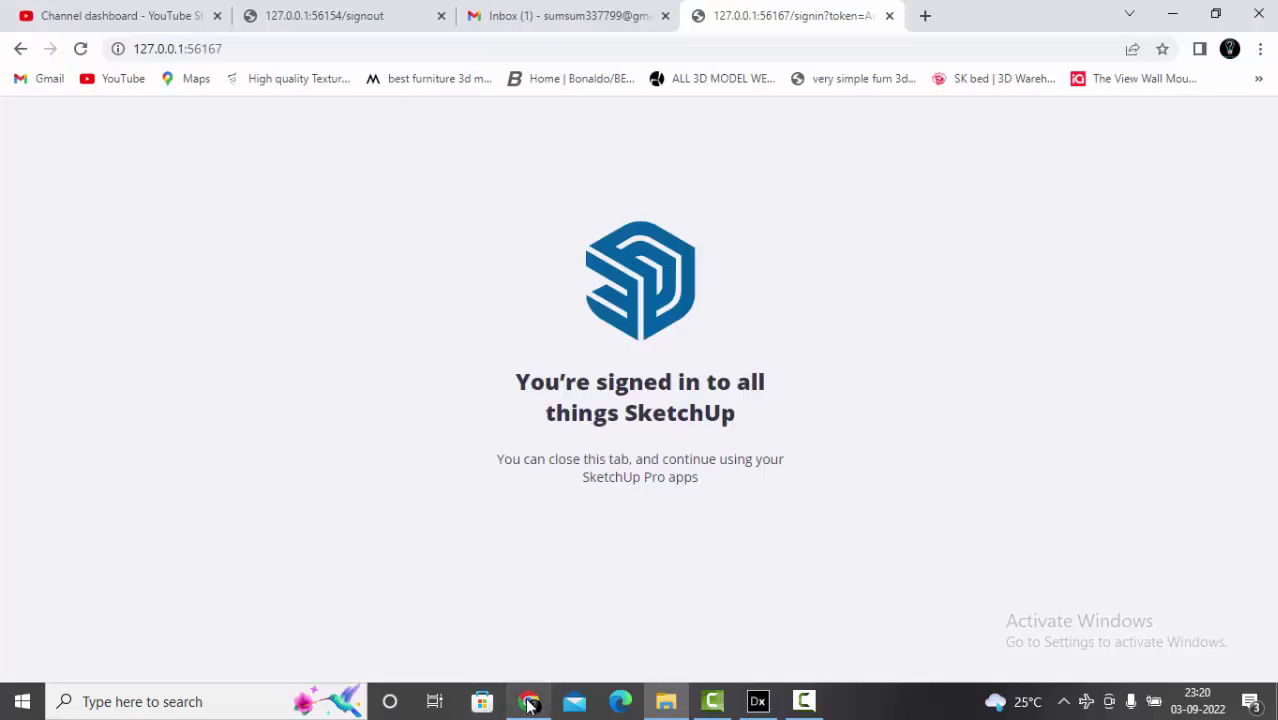
left_click(925, 17)
type("3D")
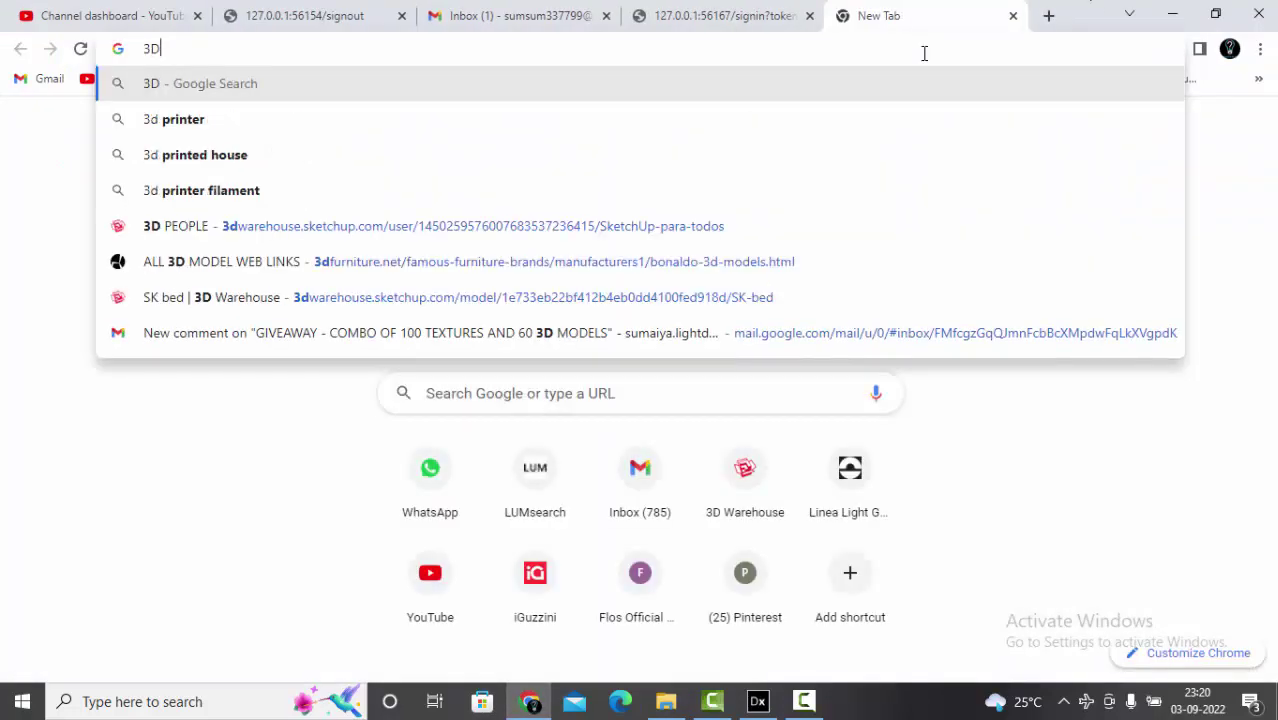
type(" WAREHOUSE")
key("Return")
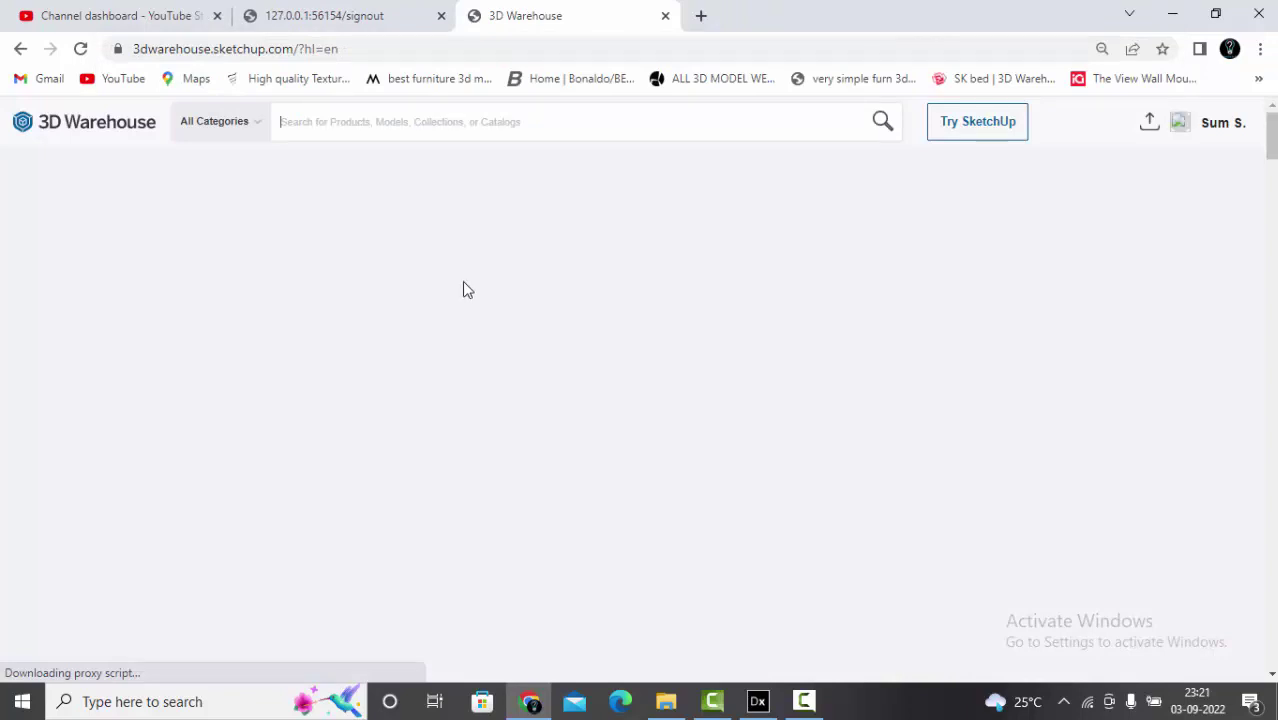
type("WASHBASIN")
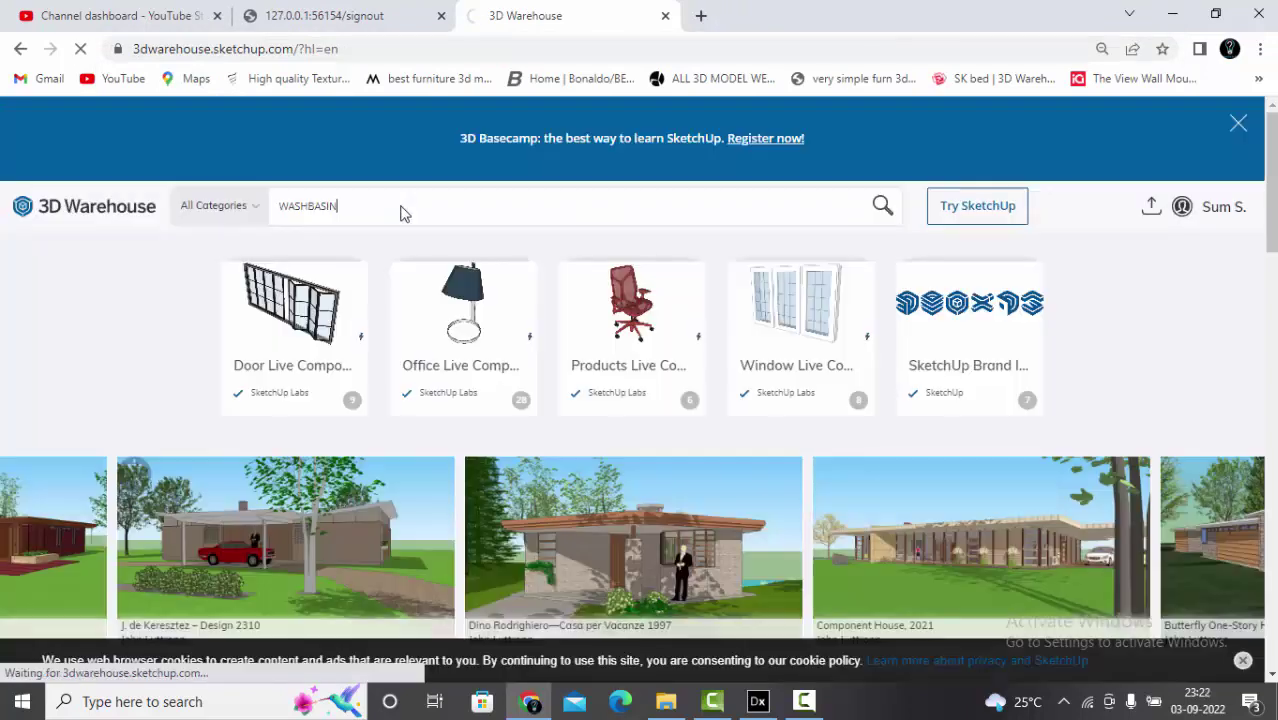
key("Return")
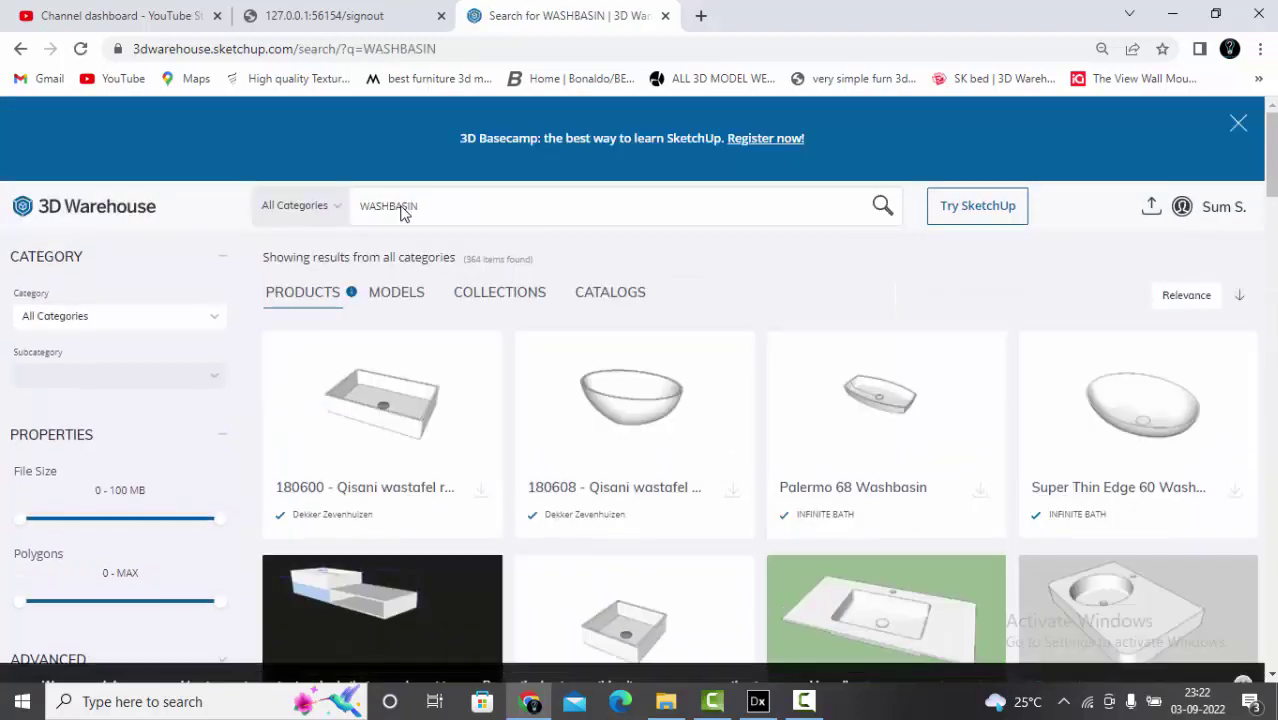
scroll(728, 408, "down", 1)
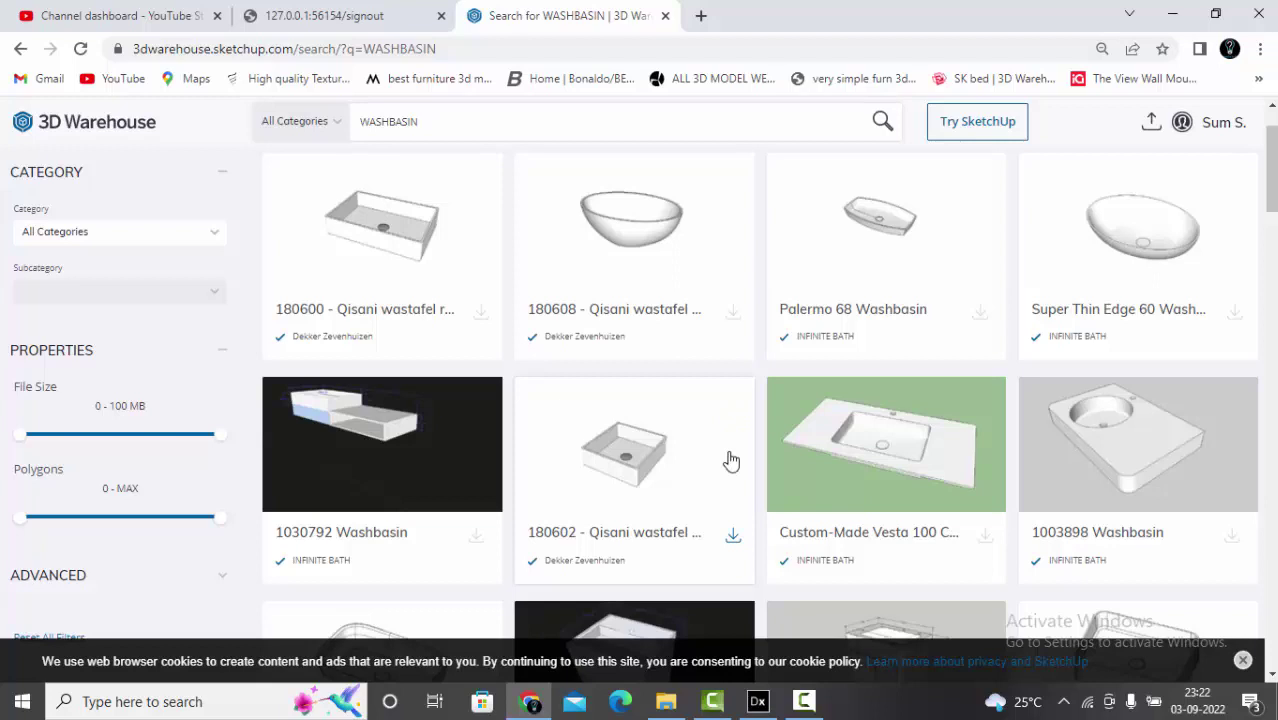
left_click(763, 705)
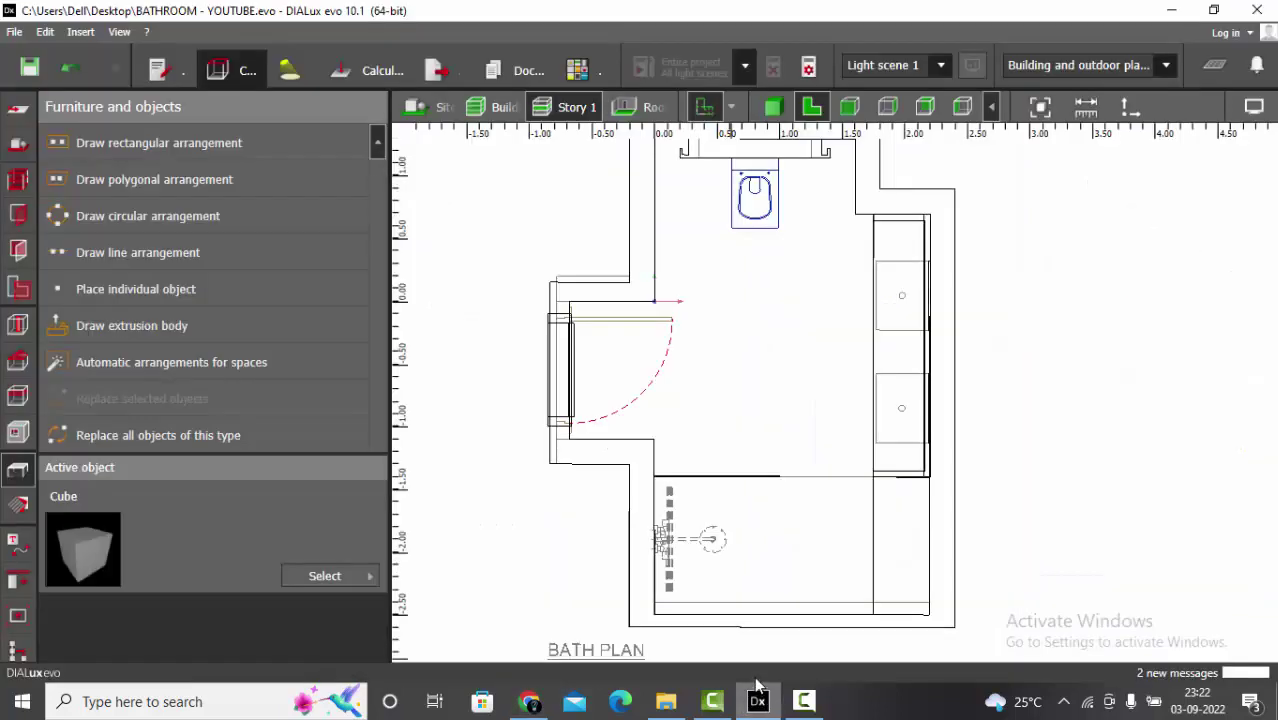
left_click(666, 701)
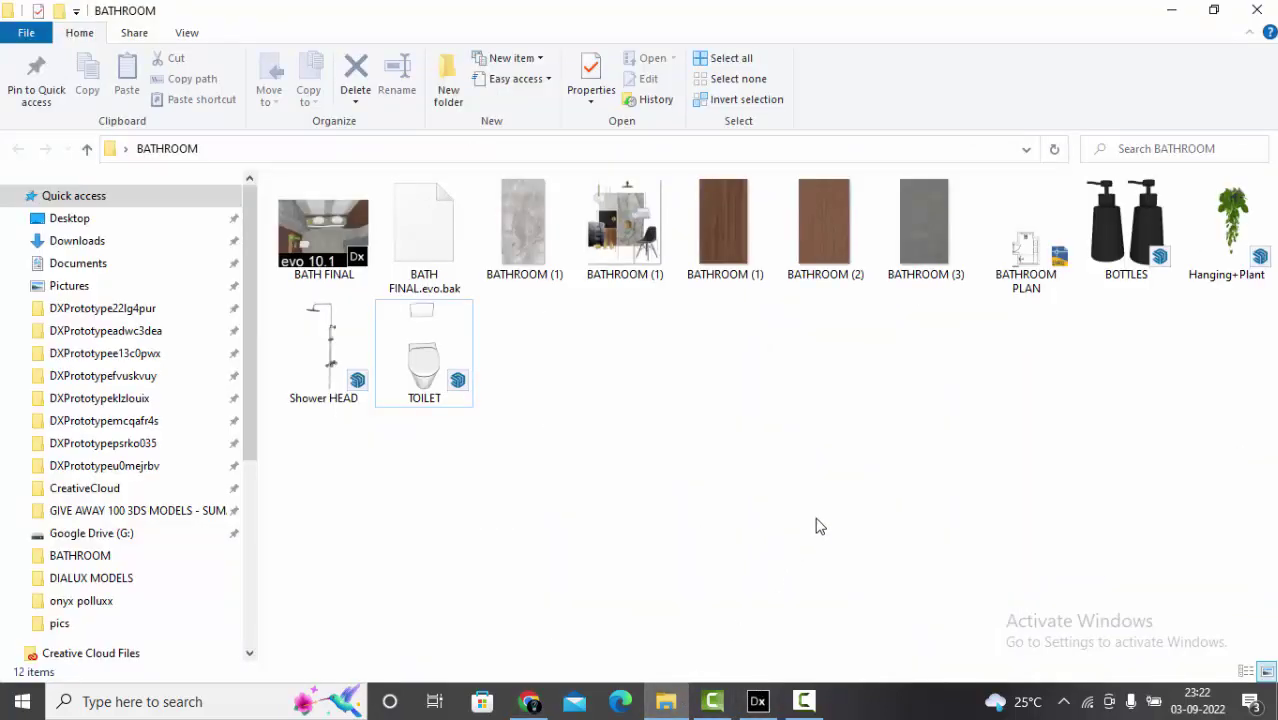
key("alt+Tab")
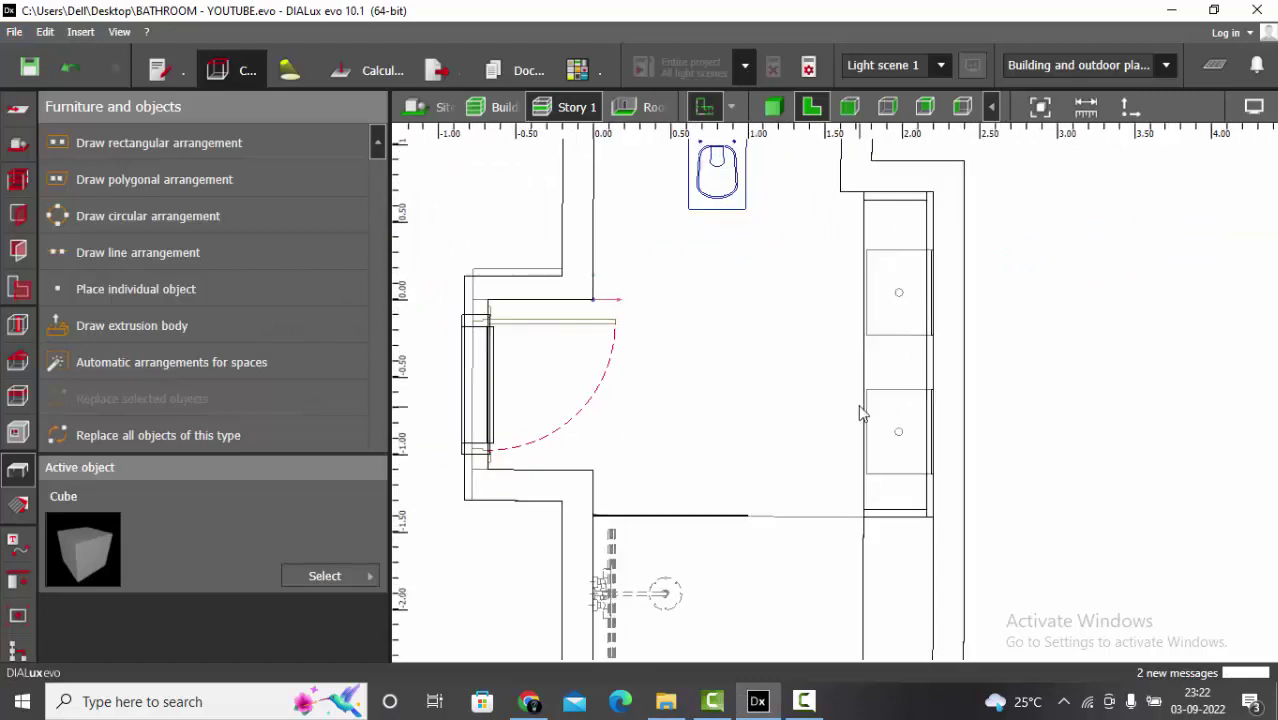
Switch to the WASH BASIN model in SketchUp and check its measurement units and statistics in Model Info.
key("alt+Tab")
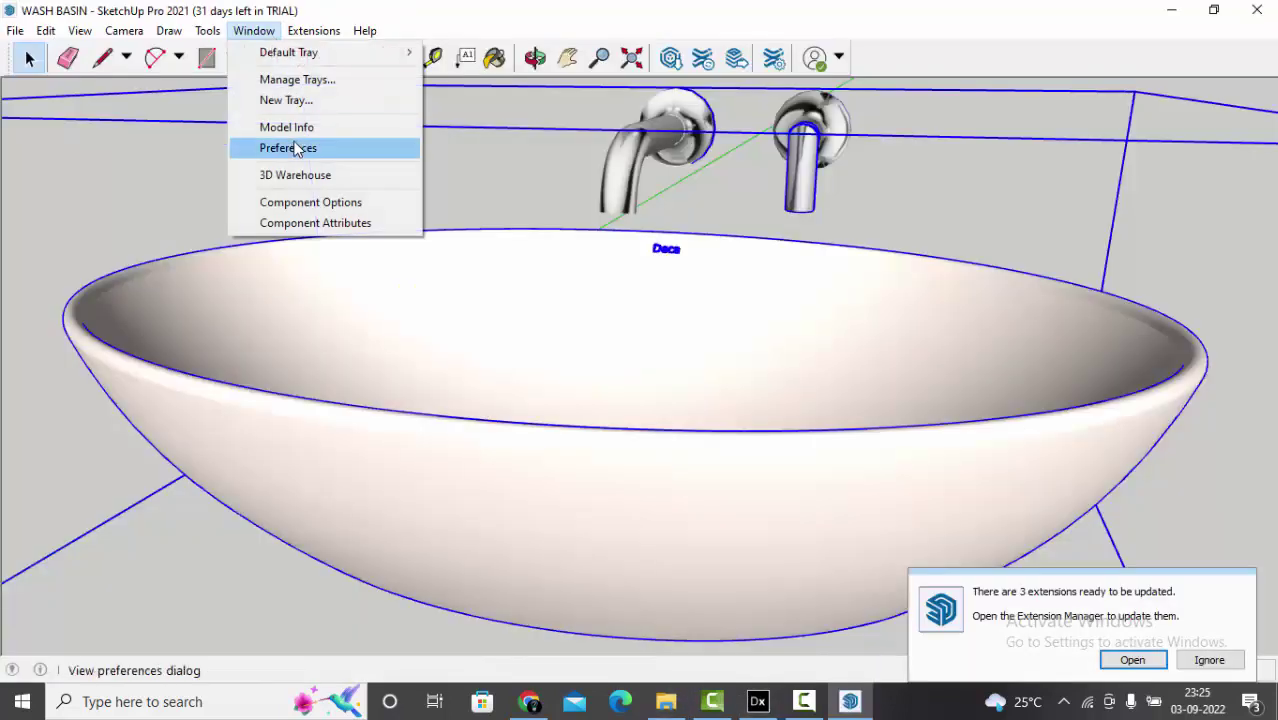
left_click(300, 128)
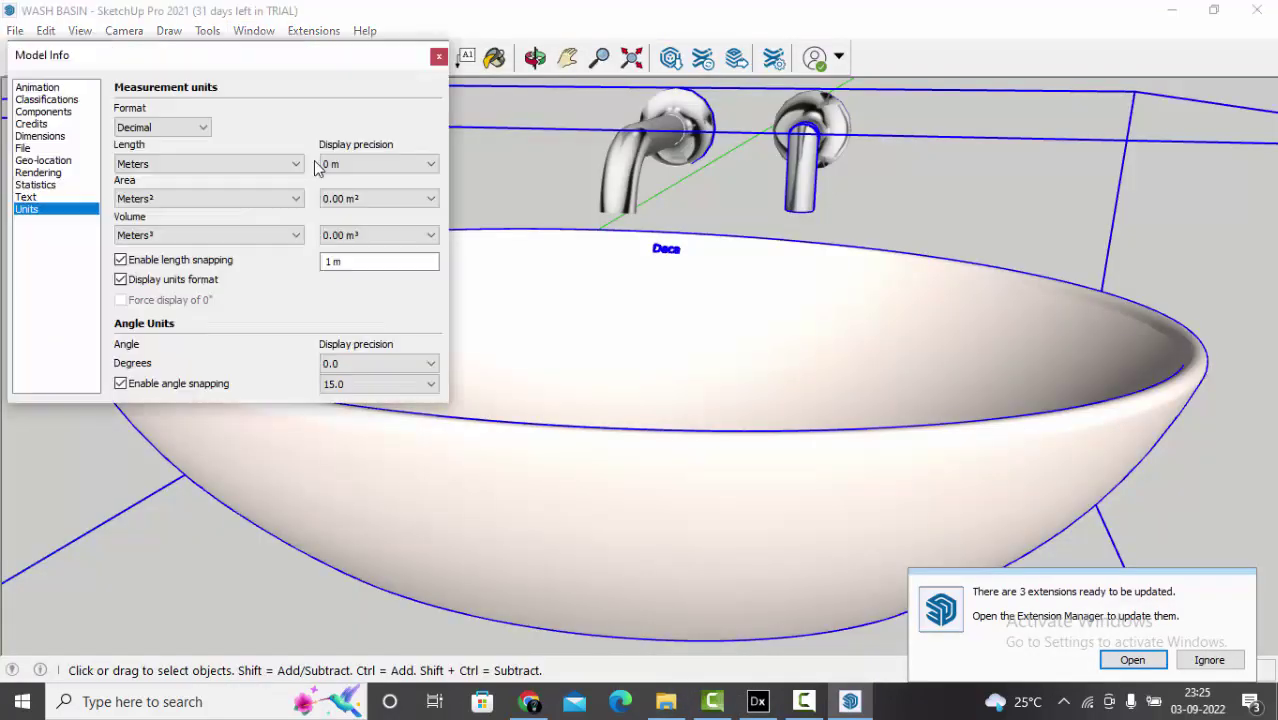
left_click(36, 185)
left_click(438, 56)
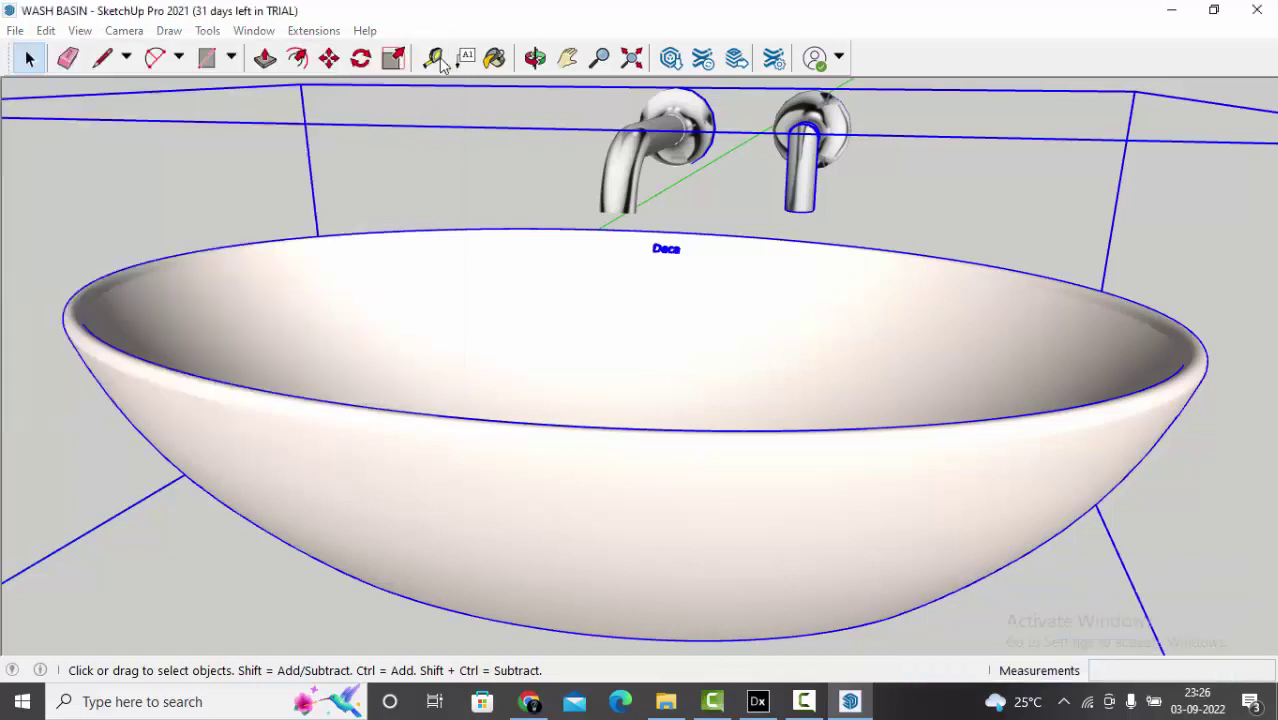
Export the wash basin model to the Desktop as a 3DS file named WASH BASIN.
left_click(15, 30)
mouse_move(86, 371)
left_click(410, 369)
left_click(385, 250)
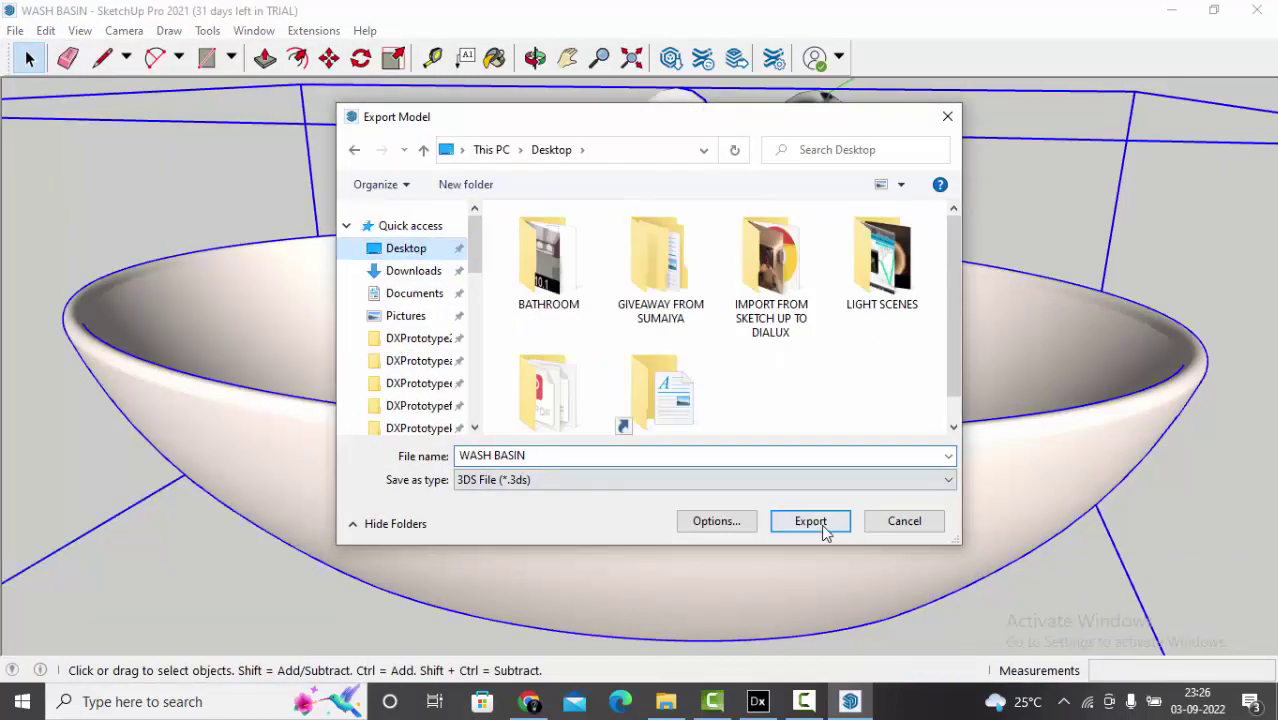
left_click(824, 525)
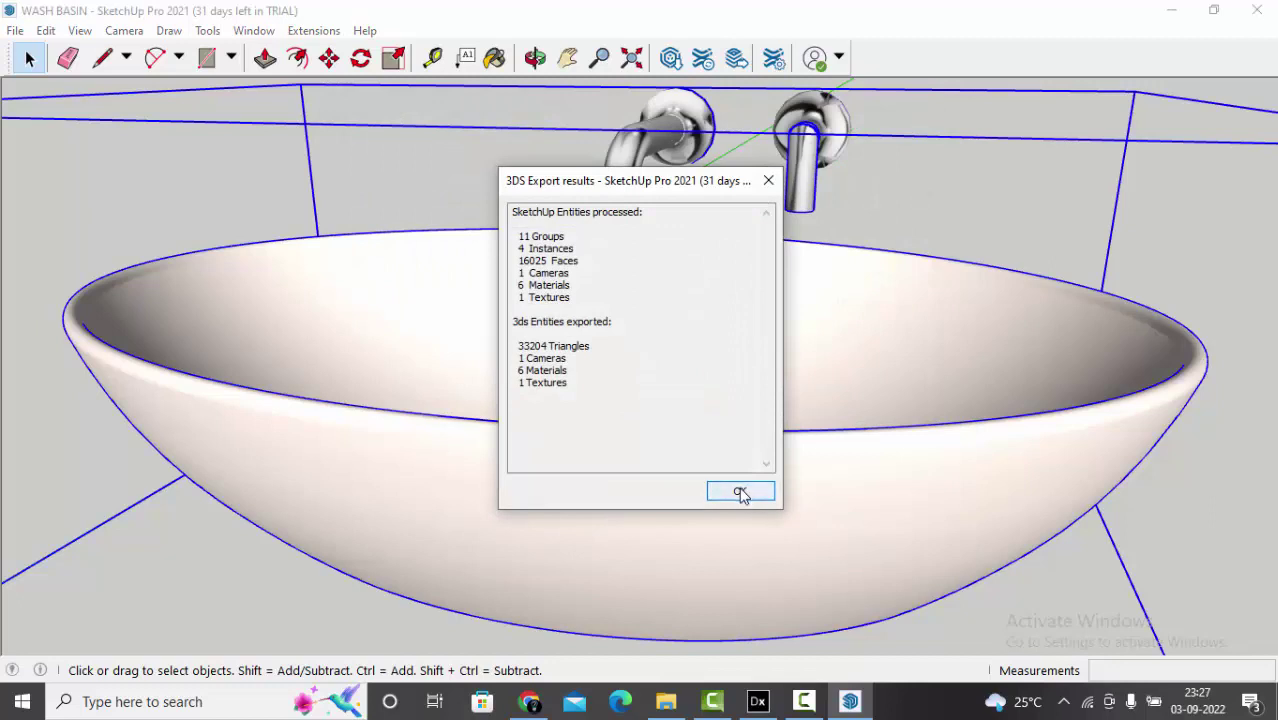
left_click(740, 490)
Switch to DIALux evo, import the WASH BASIN furniture file and place it in the floor plan.
left_click(757, 701)
left_click(14, 31)
mouse_move(52, 166)
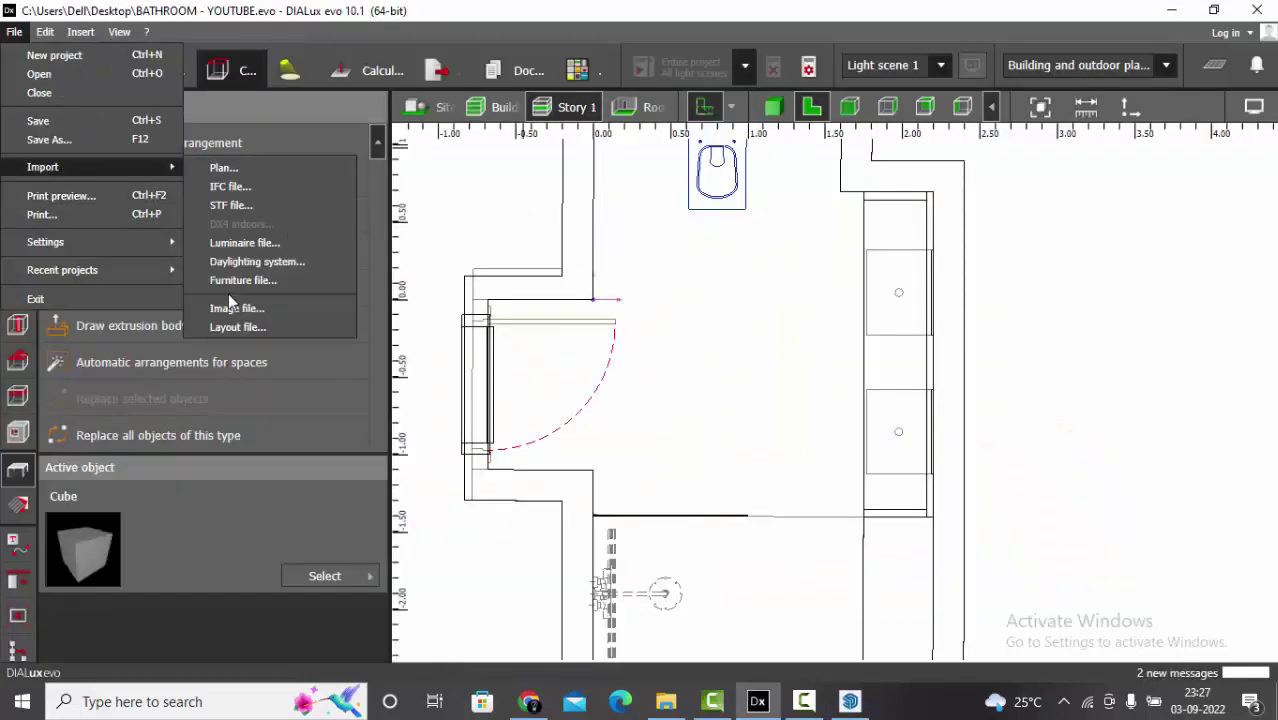
left_click(244, 280)
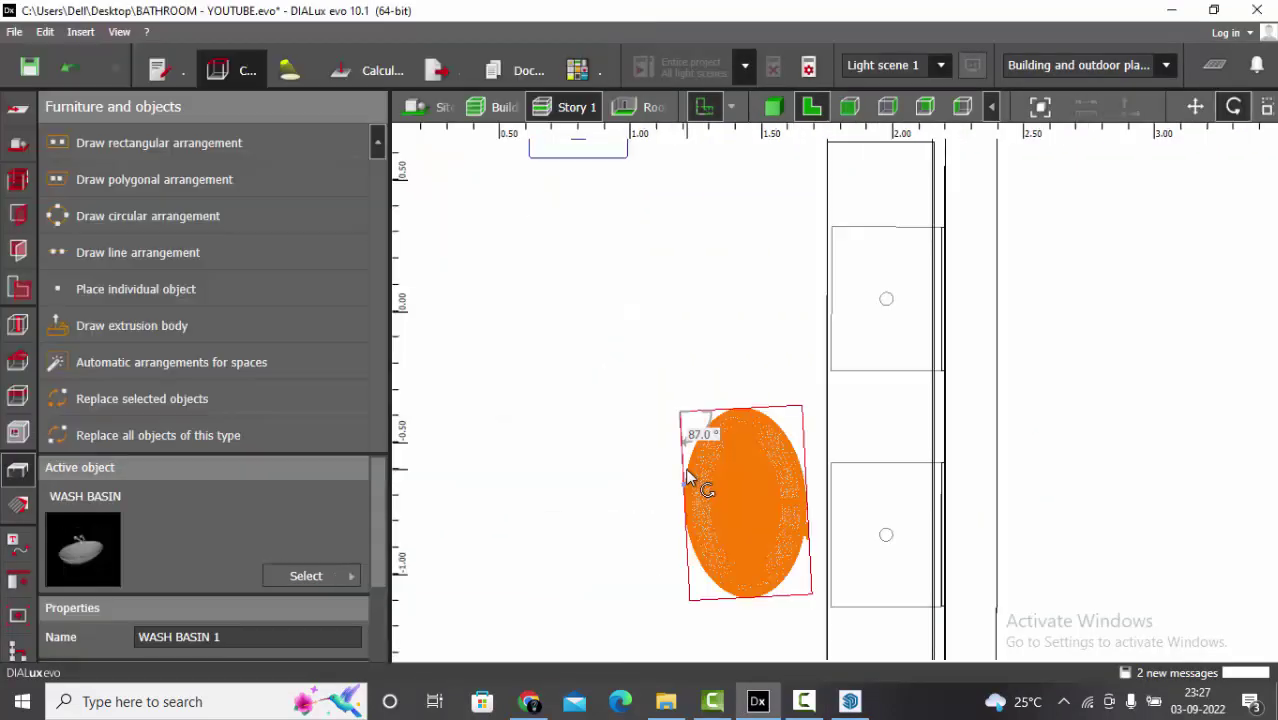
Rotate the wash basin to -90° and fit it to the first basin outline at about 0.552 by 0.420 m.
left_click_drag(685, 468, 819, 202)
left_click(1194, 106)
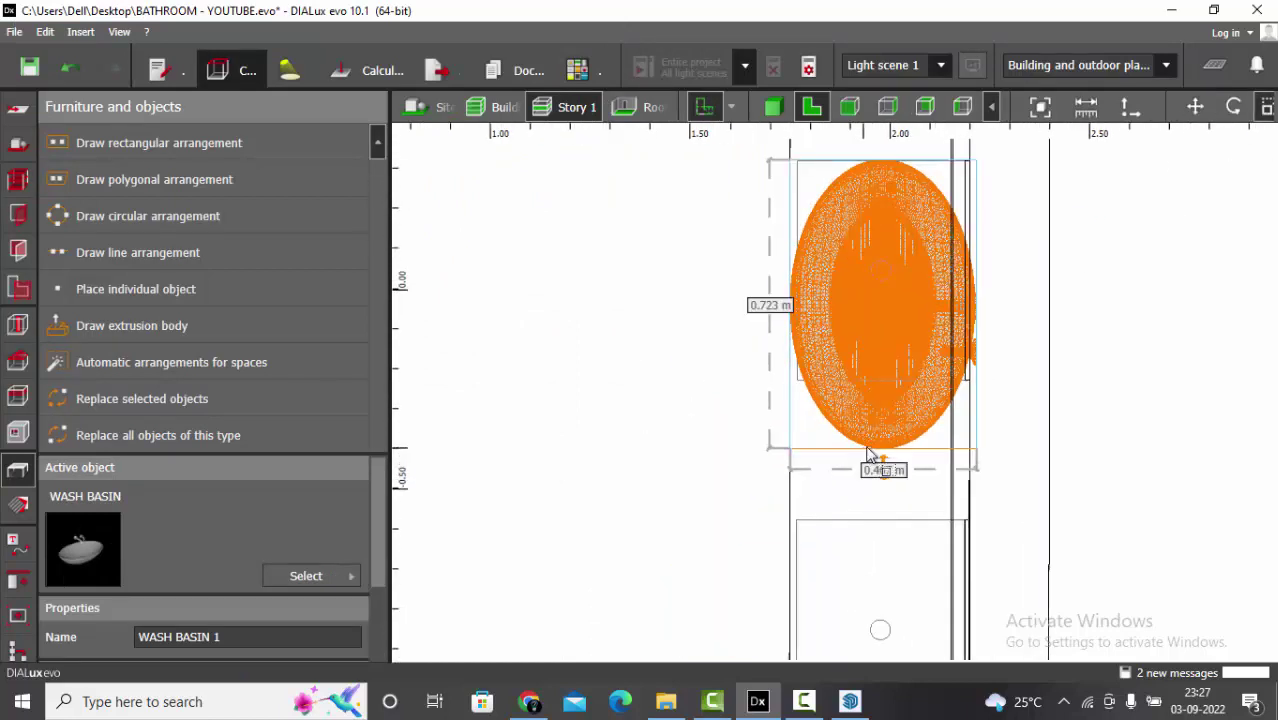
scroll(898, 298, "up", 2)
left_click_drag(1011, 279, 995, 279)
scroll(1030, 285, "up", 1)
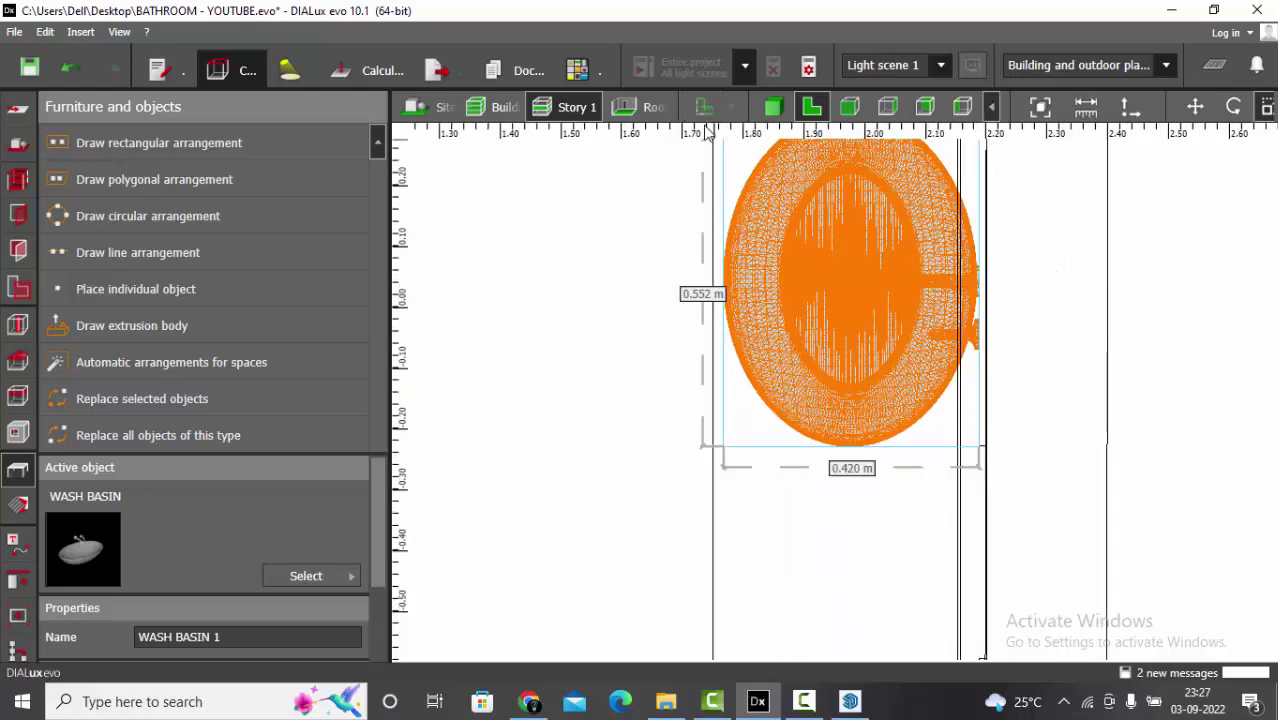
scroll(1012, 298, "down", 1)
middle_click_drag(1010, 298, 893, 380)
Raise the wash basin onto the countertop at a height of 1.000 m and set its vertical size to 0.25 m.
left_click(880, 372)
scroll(840, 330, "up", 1)
left_click(838, 368)
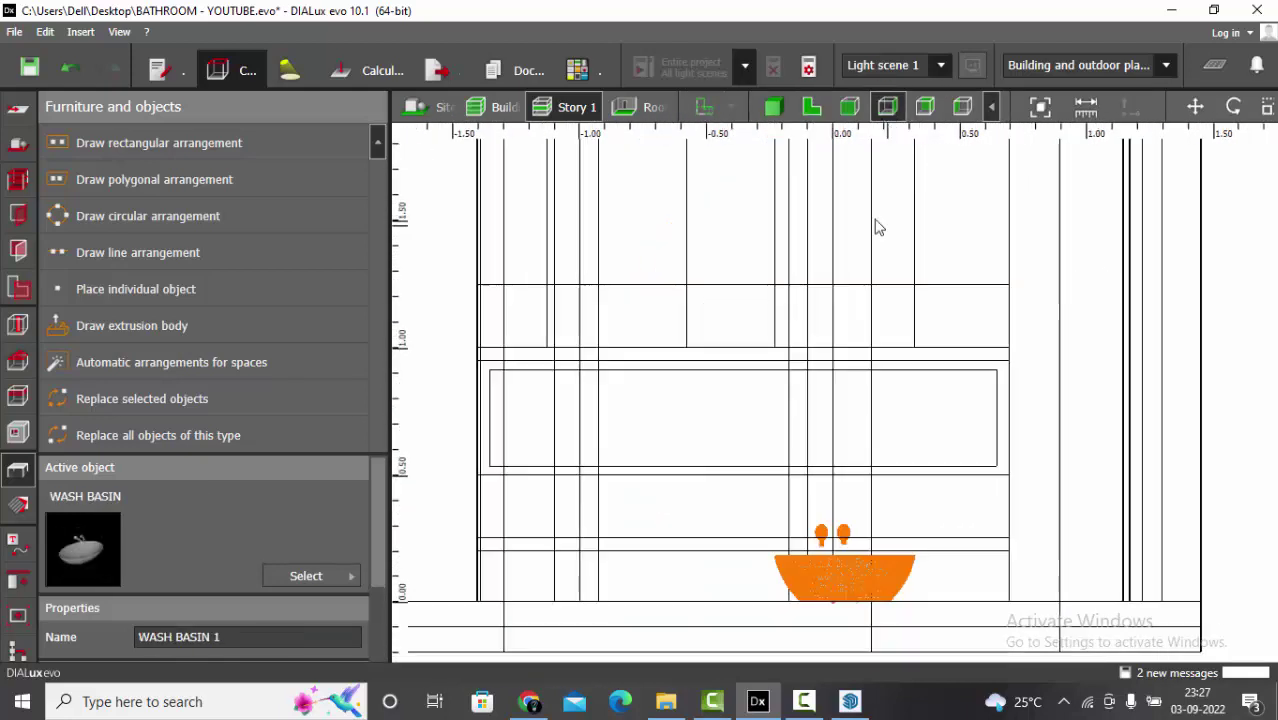
scroll(291, 637, "down", 2)
left_click(291, 637)
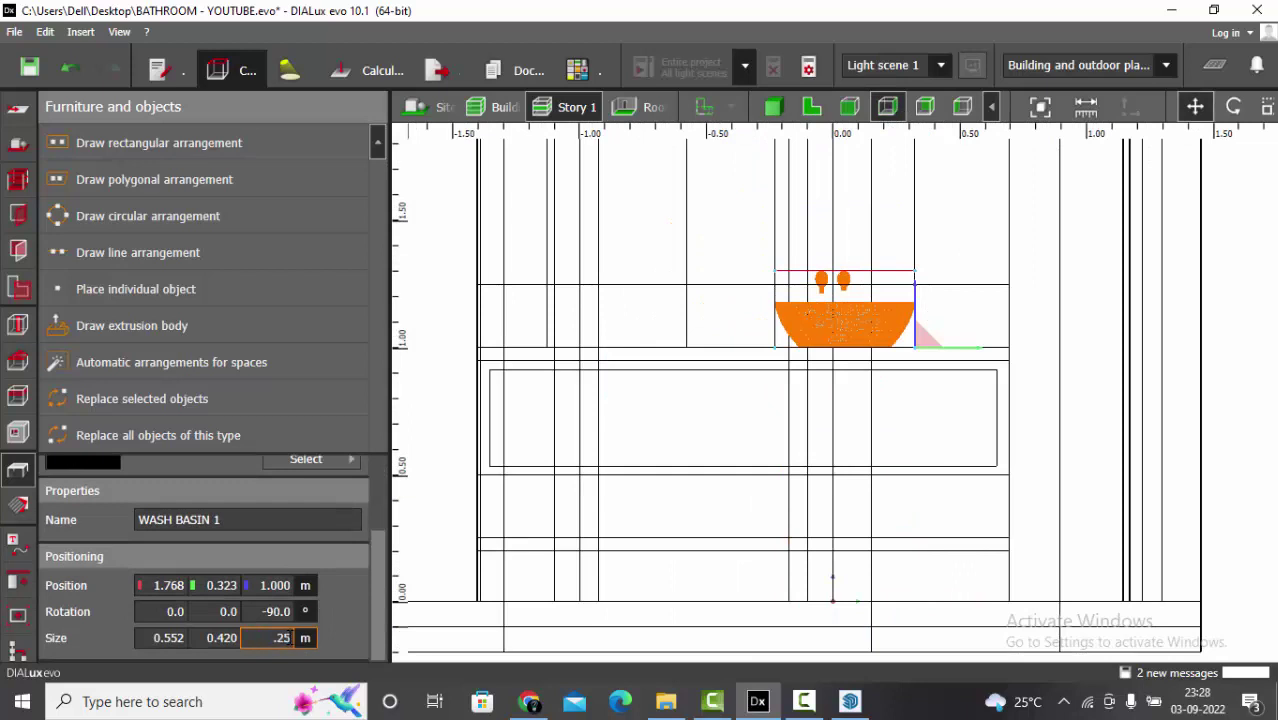
type(".25")
key("Return")
Shift the wash basin toward the backsplash so the taps meet the wall, and check its fit in 3D.
left_click(774, 106)
right_click_drag(590, 366, 905, 455)
left_click(858, 350)
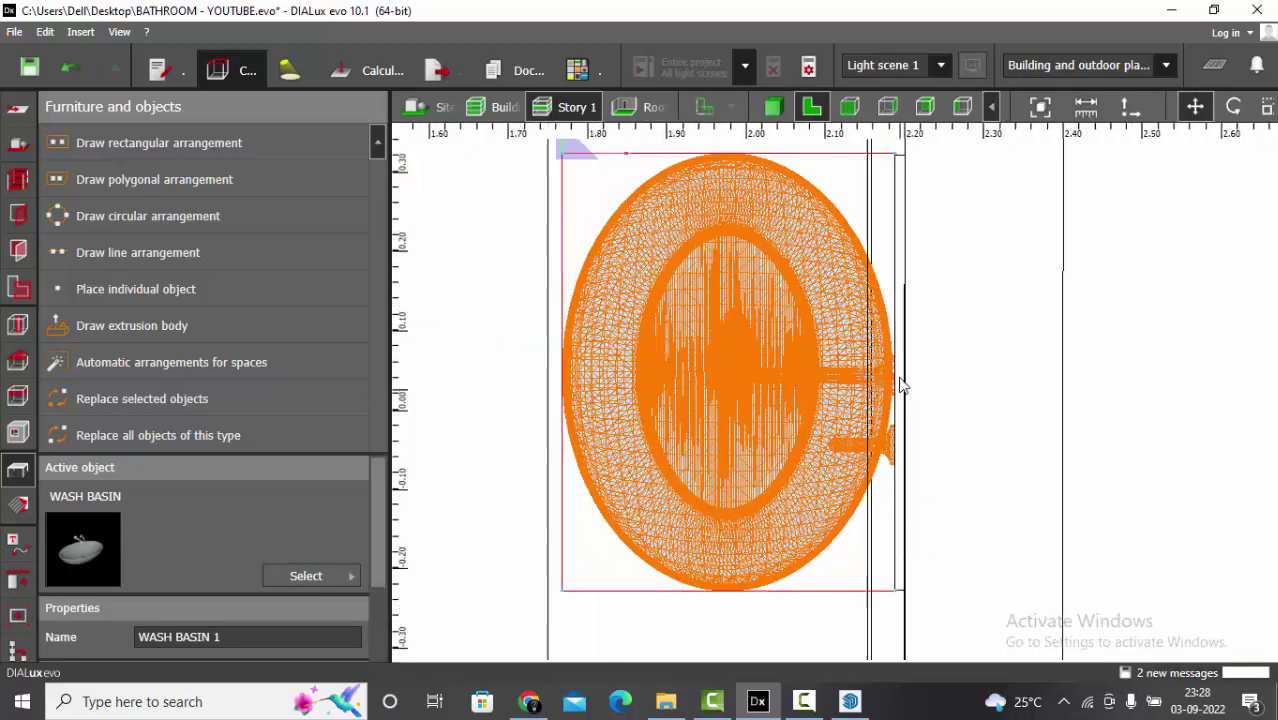
left_click(685, 243)
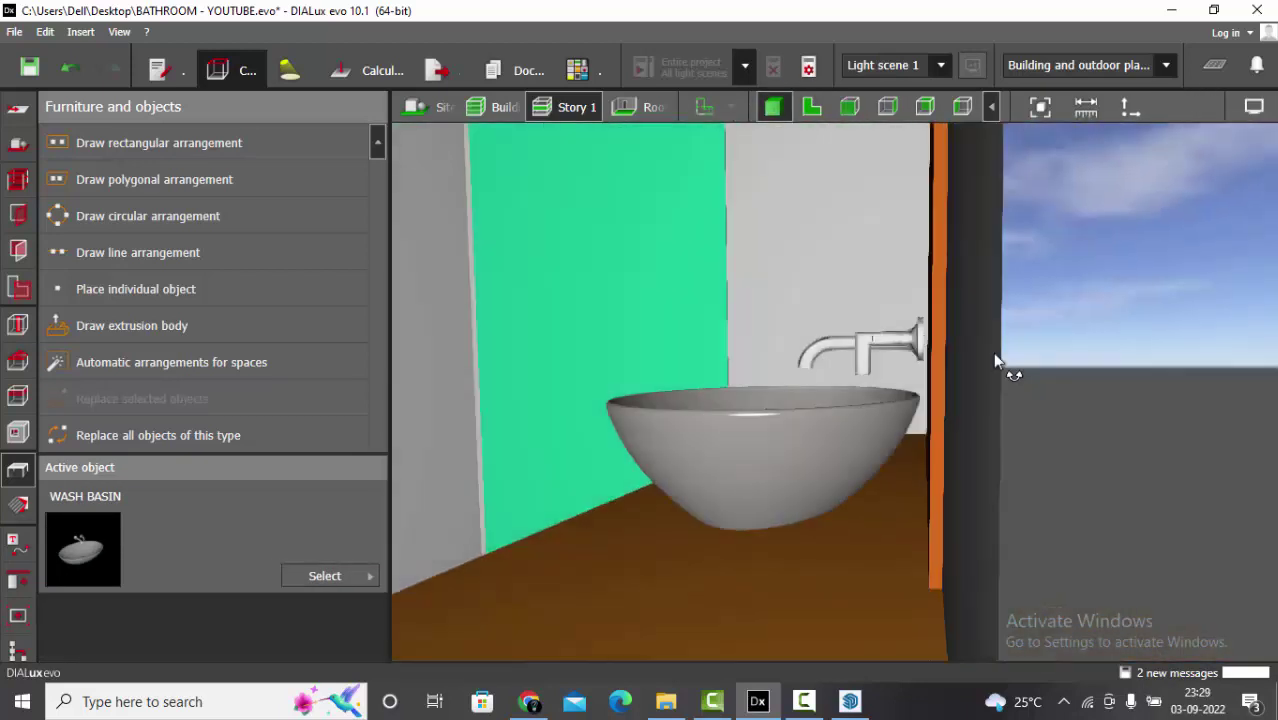
left_click(925, 107)
scroll(700, 400, "down", 3)
scroll(868, 480, "up", 5)
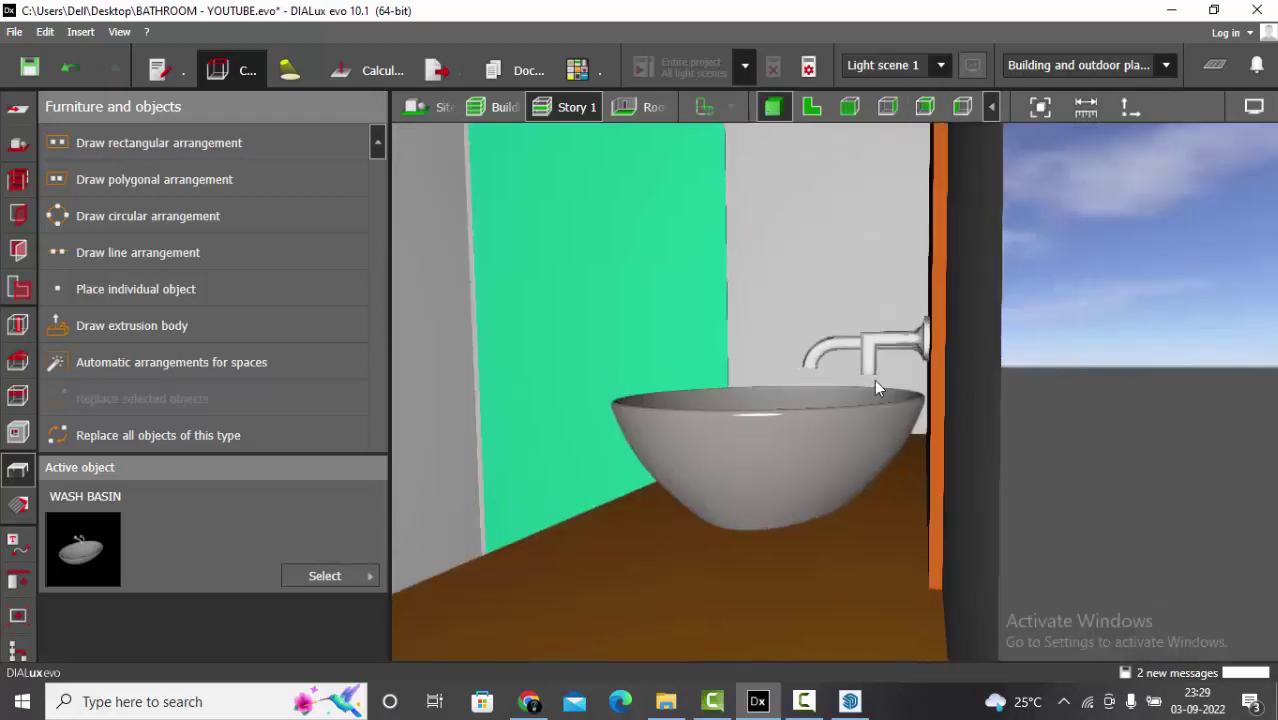
left_click_drag(874, 379, 662, 338)
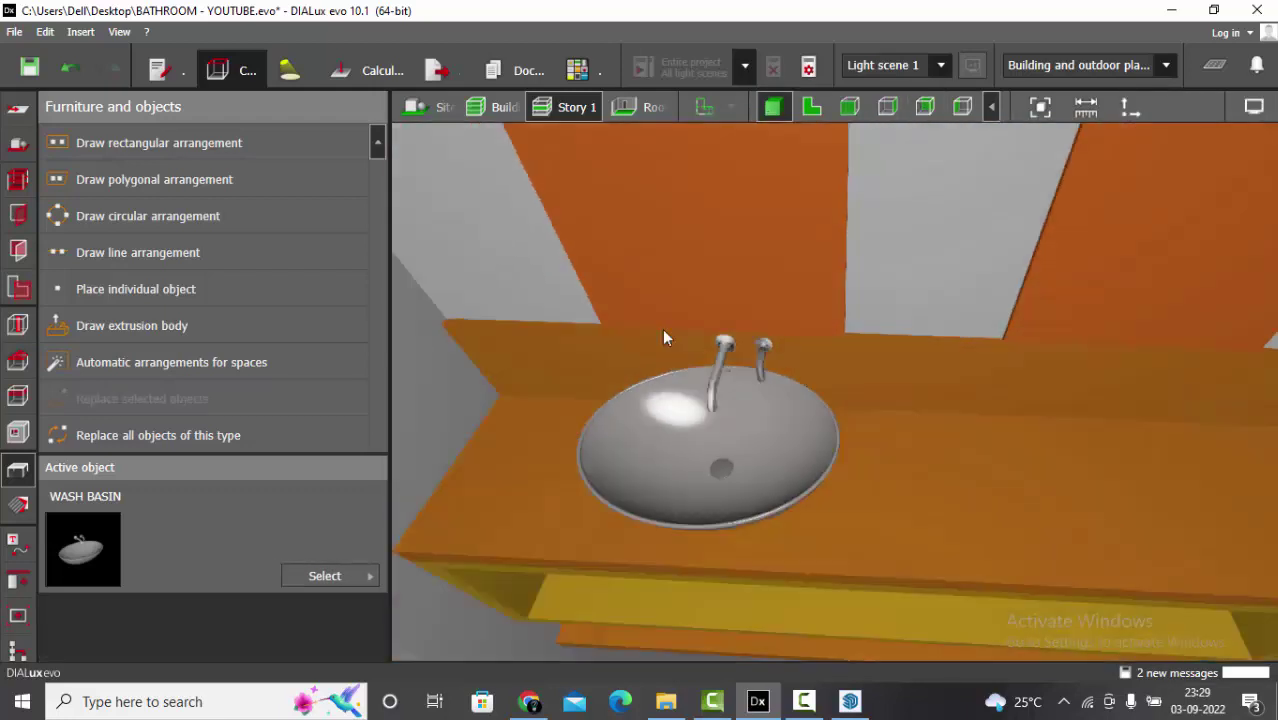
scroll(663, 330, "down", 3)
Copy the wash basin onto the second basin outline of the counter, check both in 3D and save the project.
left_click(1197, 112)
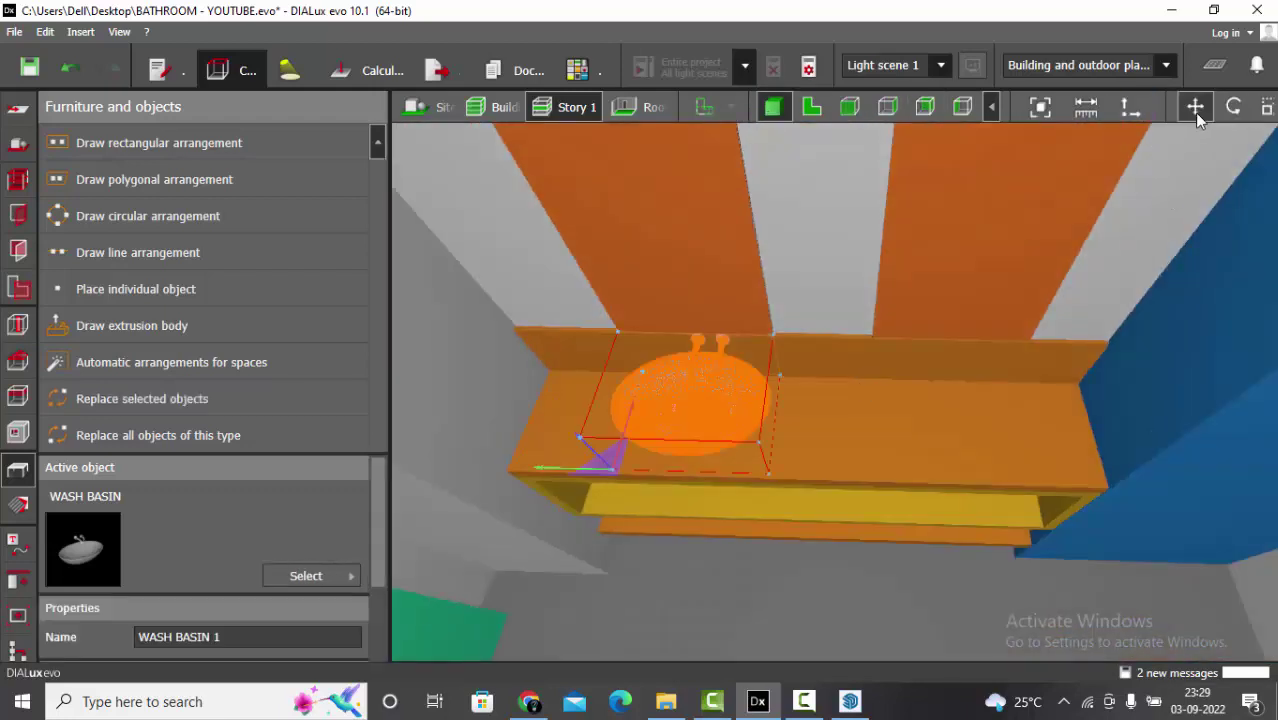
left_click(811, 107)
scroll(692, 270, "up", 2)
left_click_drag(705, 230, 733, 442)
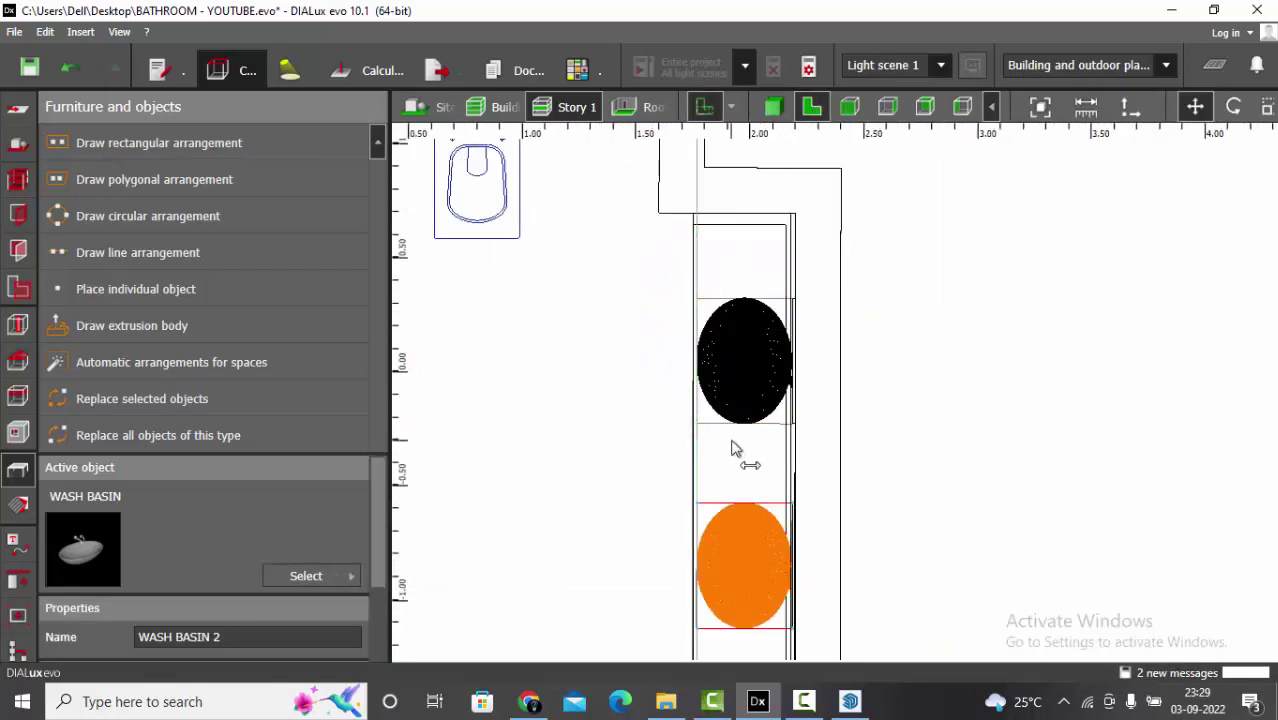
left_click(774, 106)
right_click_drag(875, 279, 876, 390)
left_click_drag(876, 397, 740, 497)
key("ctrl+s")
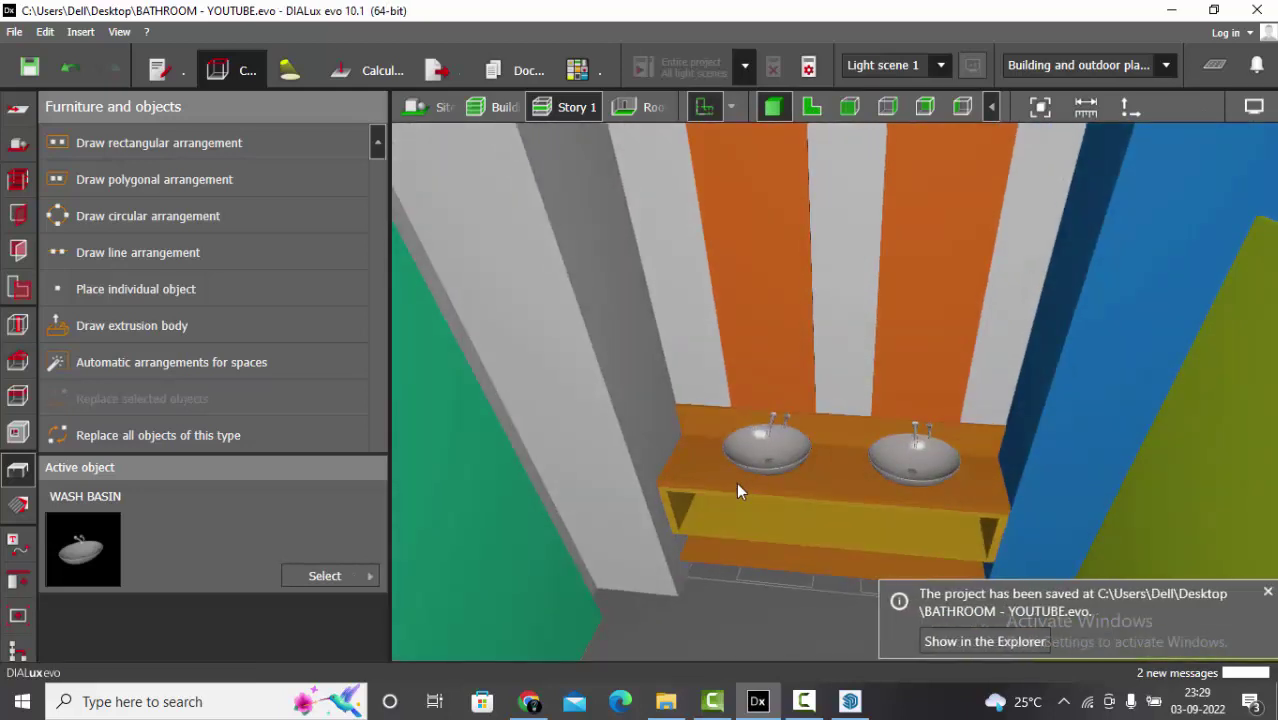
Import the TOILET furniture file from the Desktop and bring it near the toilet outline in the floor plan.
left_click(811, 107)
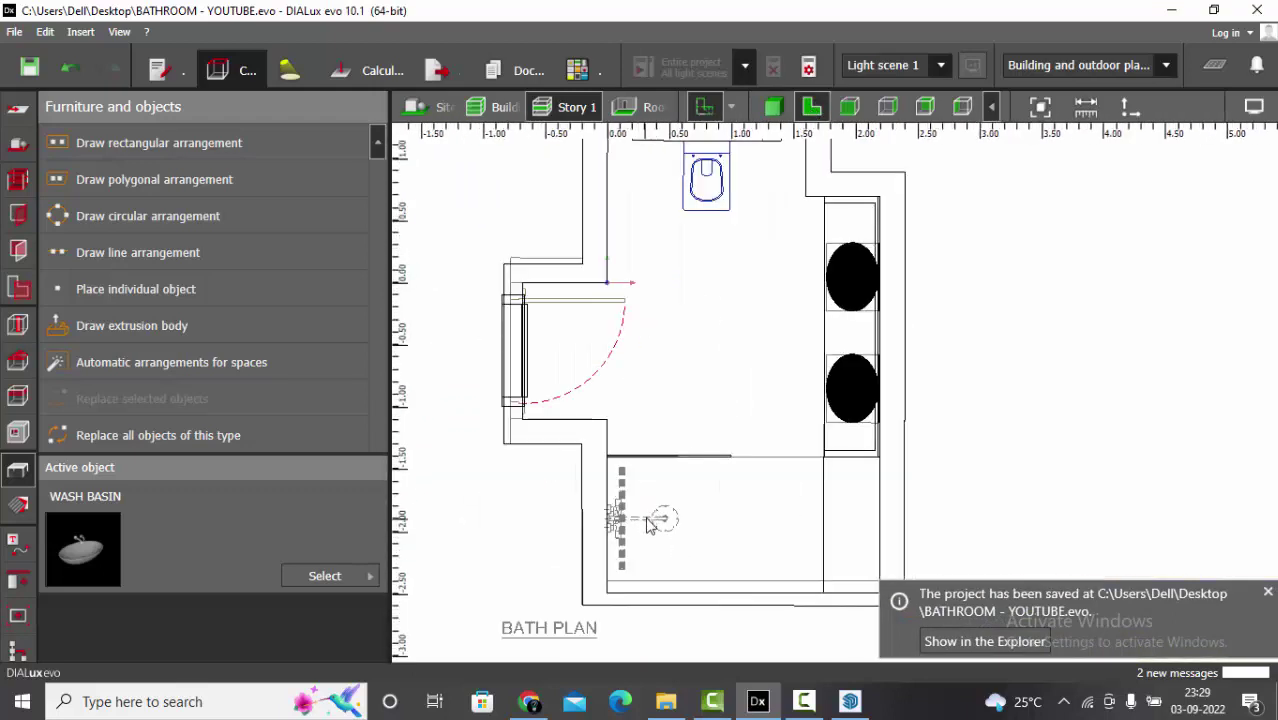
left_click(806, 701)
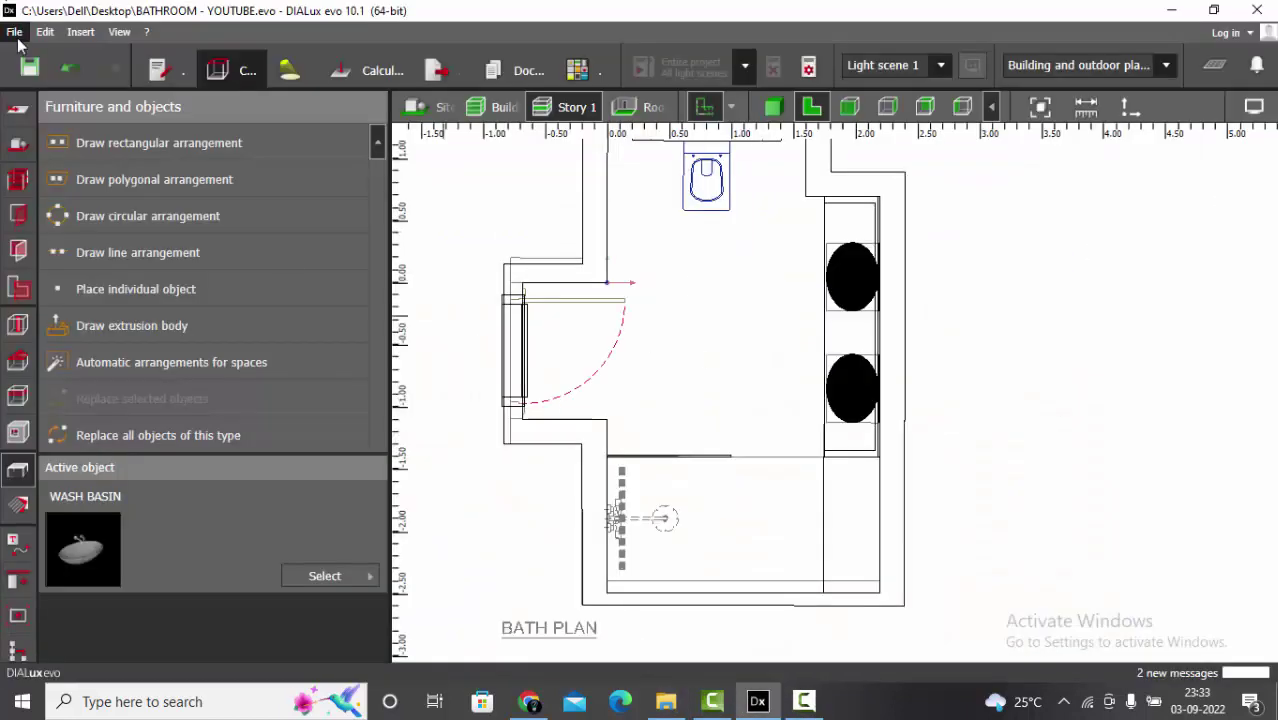
left_click(14, 32)
mouse_move(43, 163)
left_click(235, 277)
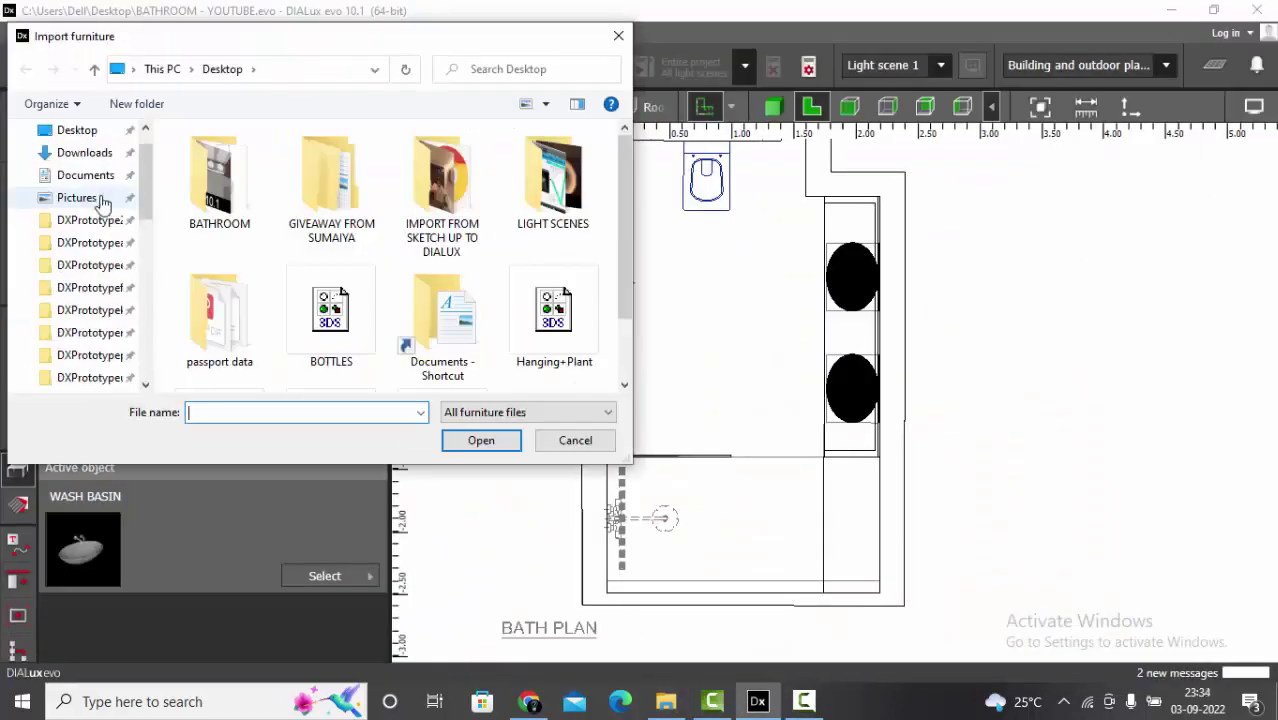
scroll(354, 330, "down", 1)
double_click(352, 357)
scroll(745, 425, "down", 1)
left_click_drag(793, 362, 730, 267)
scroll(712, 250, "up", 3)
Rotate the toilet to match the plan symbol and move it onto the toilet outline against the back panel.
left_click(1232, 110)
scroll(828, 214, "up", 1)
left_click_drag(728, 374, 650, 412)
left_click(1195, 106)
left_click_drag(670, 356, 655, 161)
scroll(717, 194, "down", 2)
key("Escape")
Import the Shower HEAD furniture file and move it into the shower area of the floor plan.
left_click(14, 32)
mouse_move(85, 172)
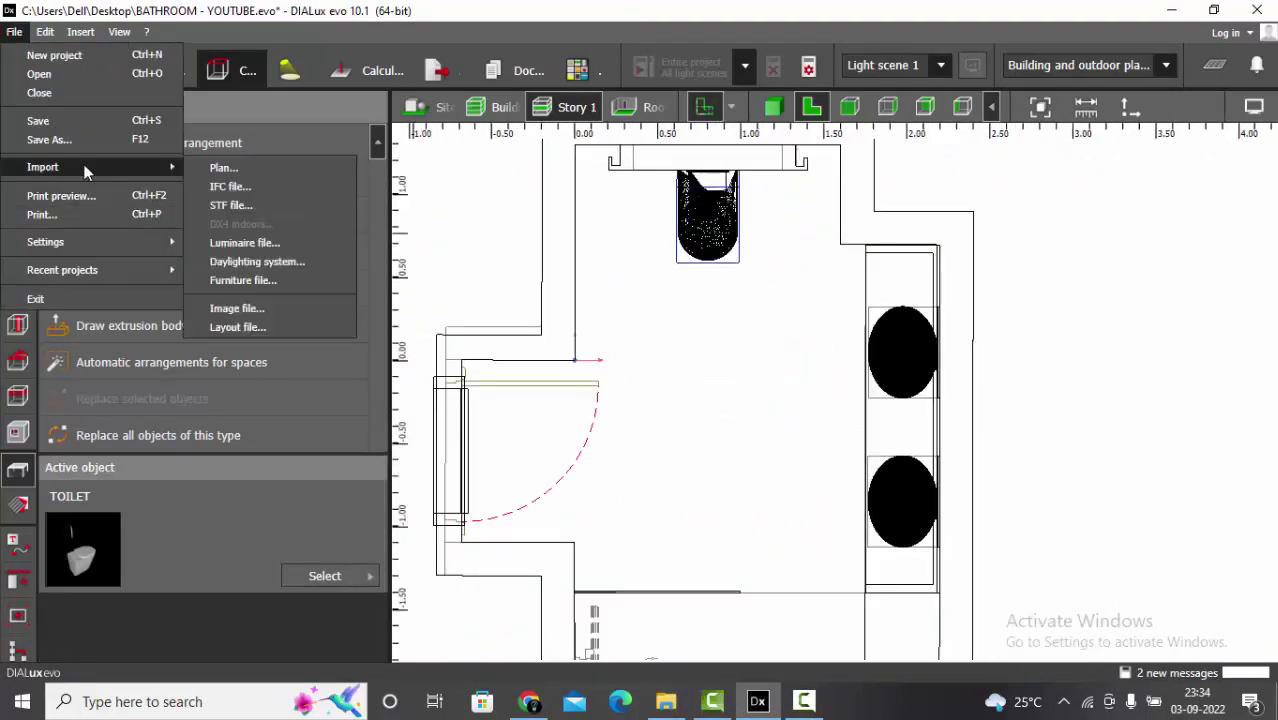
left_click(243, 280)
scroll(237, 300, "down", 2)
double_click(220, 345)
scroll(775, 320, "down", 1)
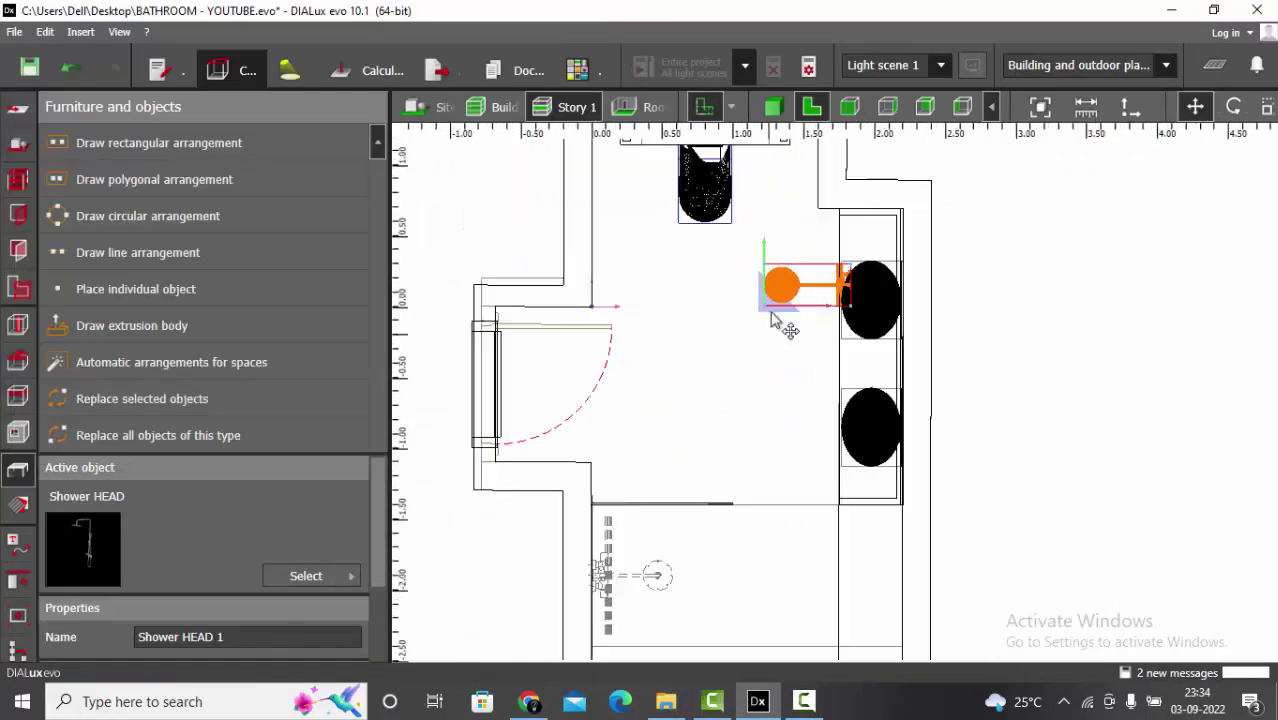
scroll(760, 322, "down", 2)
left_click_drag(772, 320, 666, 488)
Turn the shower head so its mount faces the shower wall and fit it onto the shower symbol.
scroll(699, 494, "up", 3)
left_click(1232, 107)
left_click_drag(718, 426, 571, 414)
left_click(1195, 107)
scroll(636, 386, "up", 2)
left_click_drag(474, 416, 599, 392)
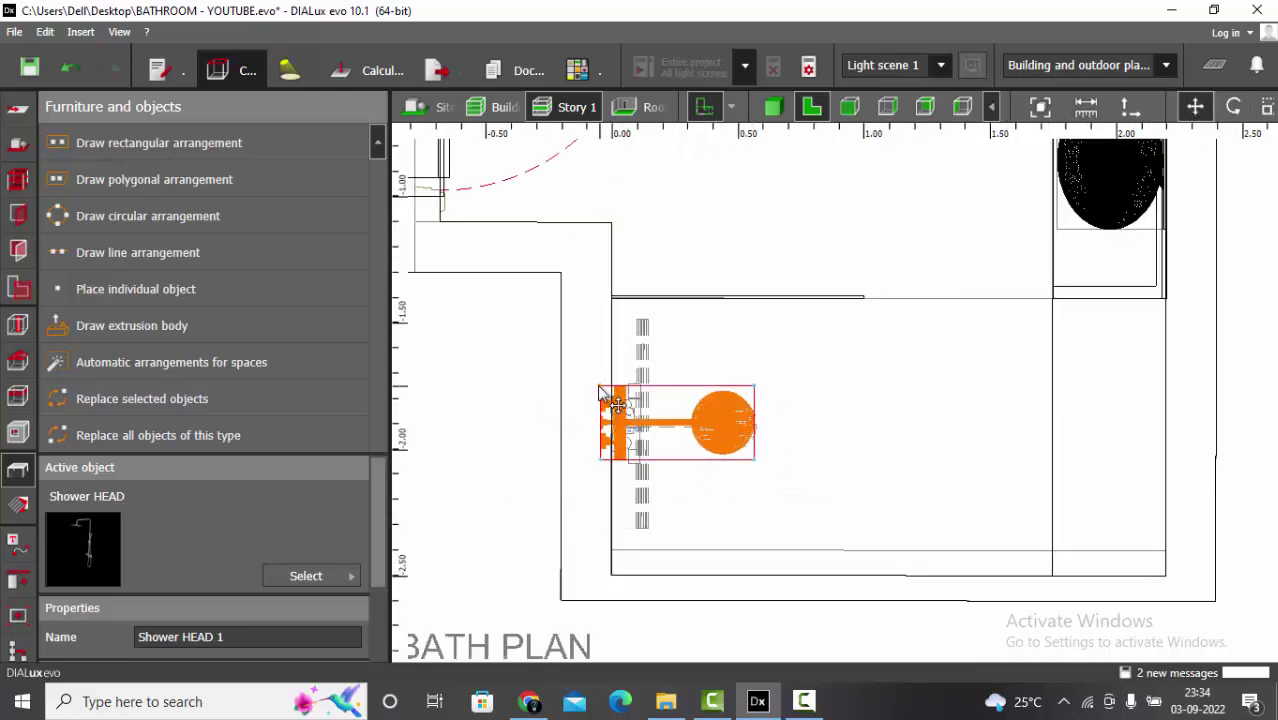
left_click(600, 395)
scroll(600, 395, "down", 3)
Examine the placement of the toilet and shower head in the 3D view and the floor plan.
left_click(772, 107)
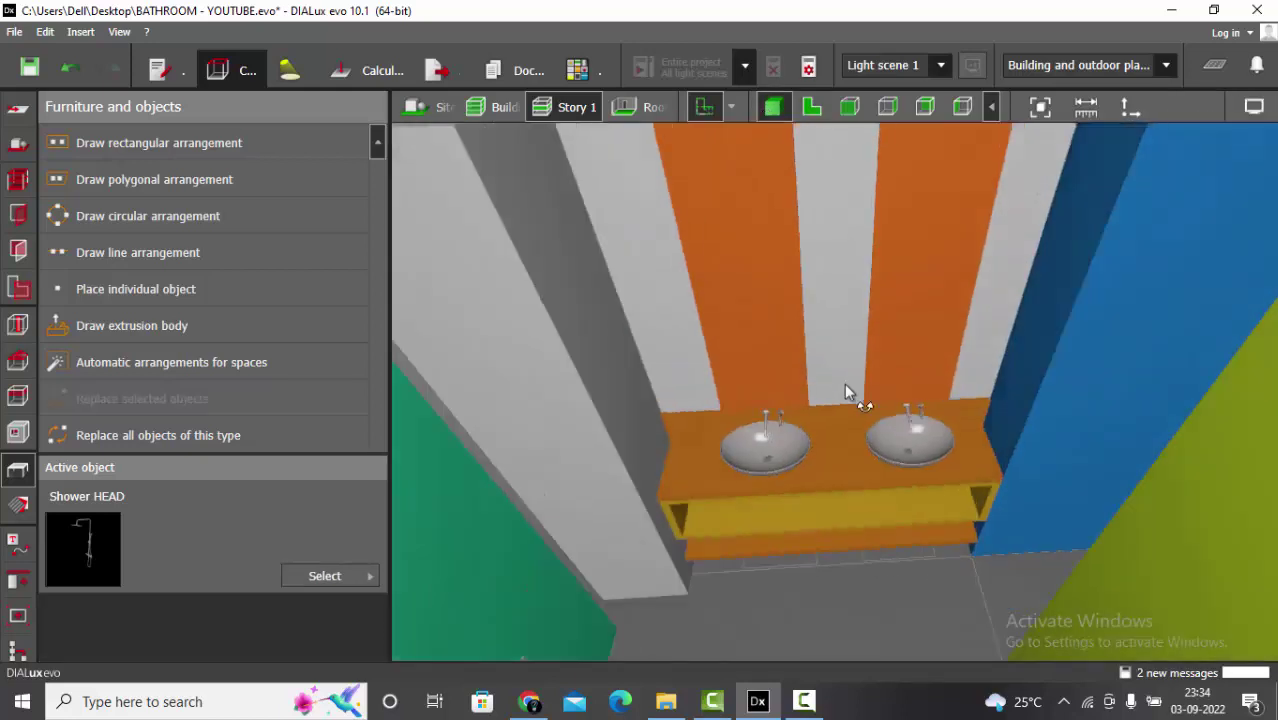
right_click_drag(845, 385, 817, 343)
scroll(817, 343, "down", 3)
scroll(945, 549, "up", 2)
right_click_drag(945, 549, 1037, 417)
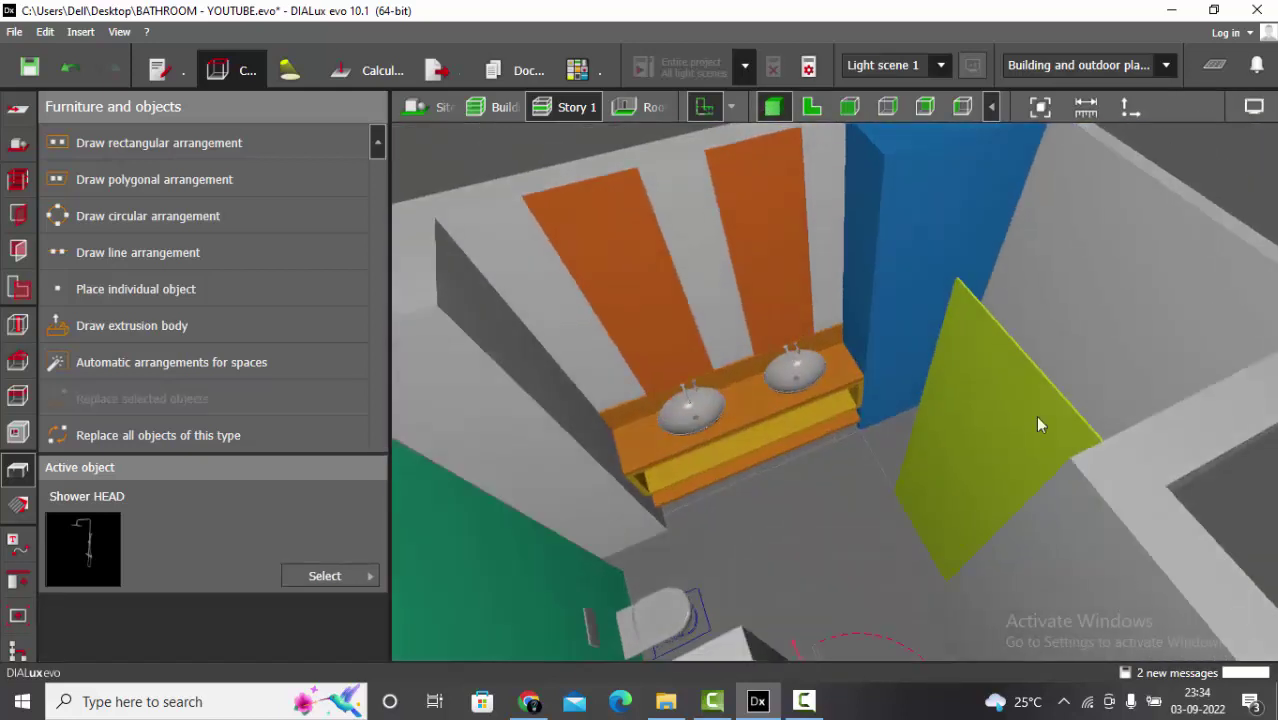
left_click(811, 107)
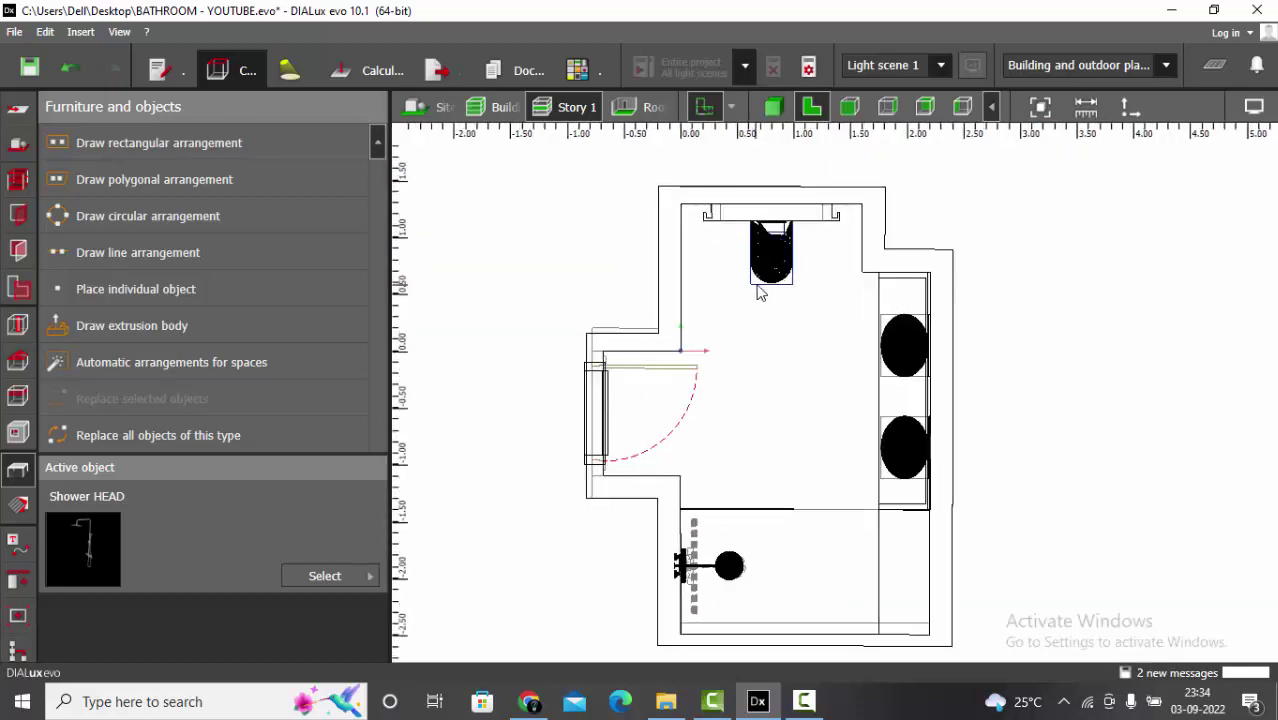
left_click(772, 107)
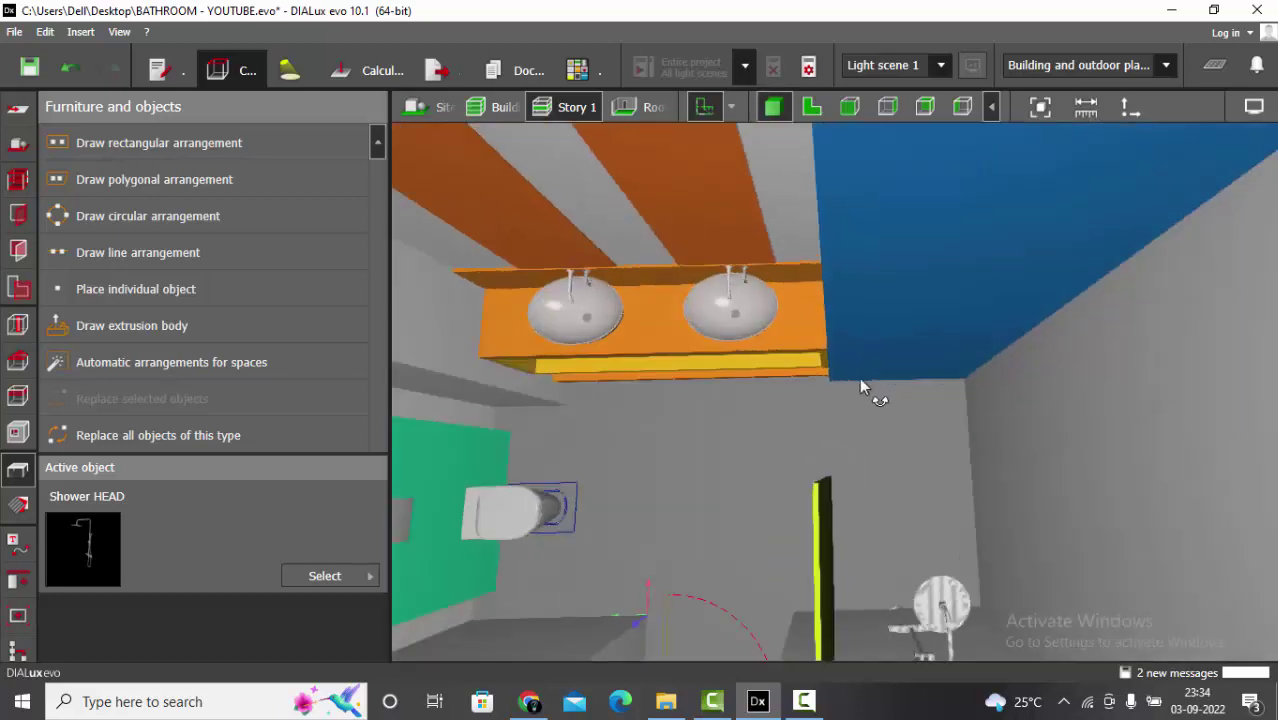
Import the BOTTLES furniture file from the Desktop and place it beside the counter in the floor plan.
left_click(811, 107)
scroll(850, 285, "up", 4)
scroll(885, 291, "up", 1)
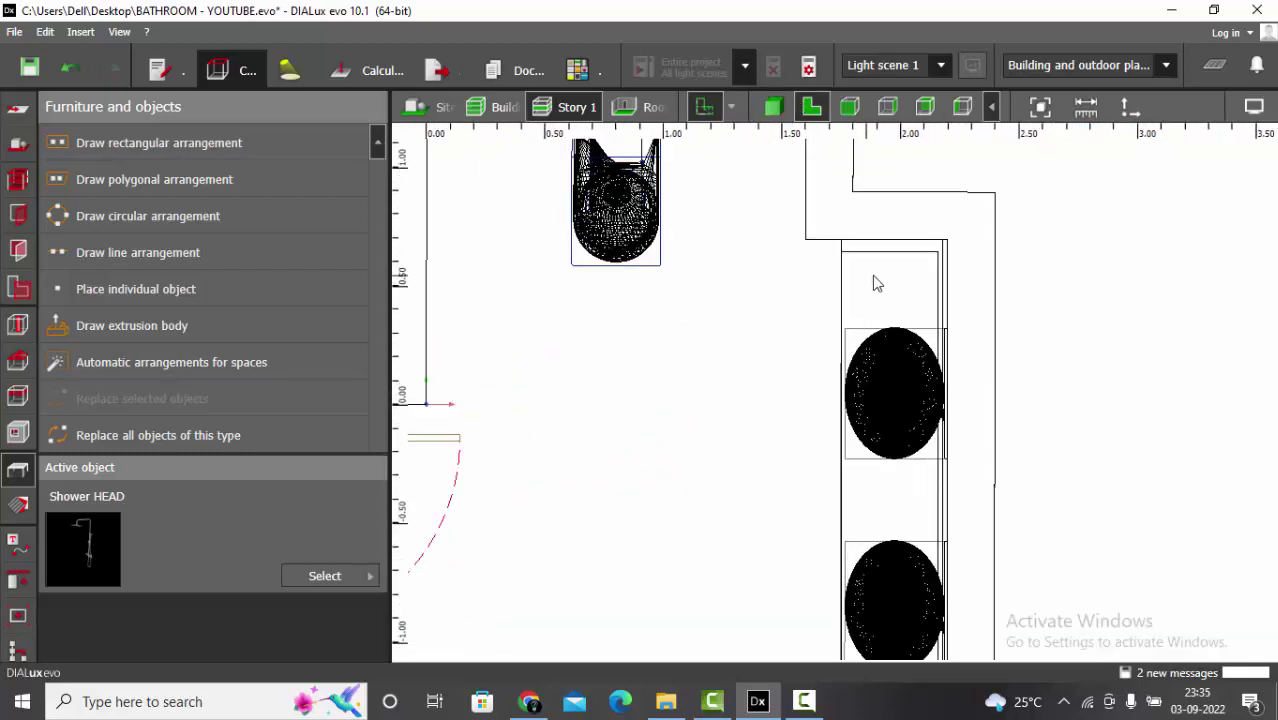
left_click(14, 31)
mouse_move(77, 166)
left_click(281, 274)
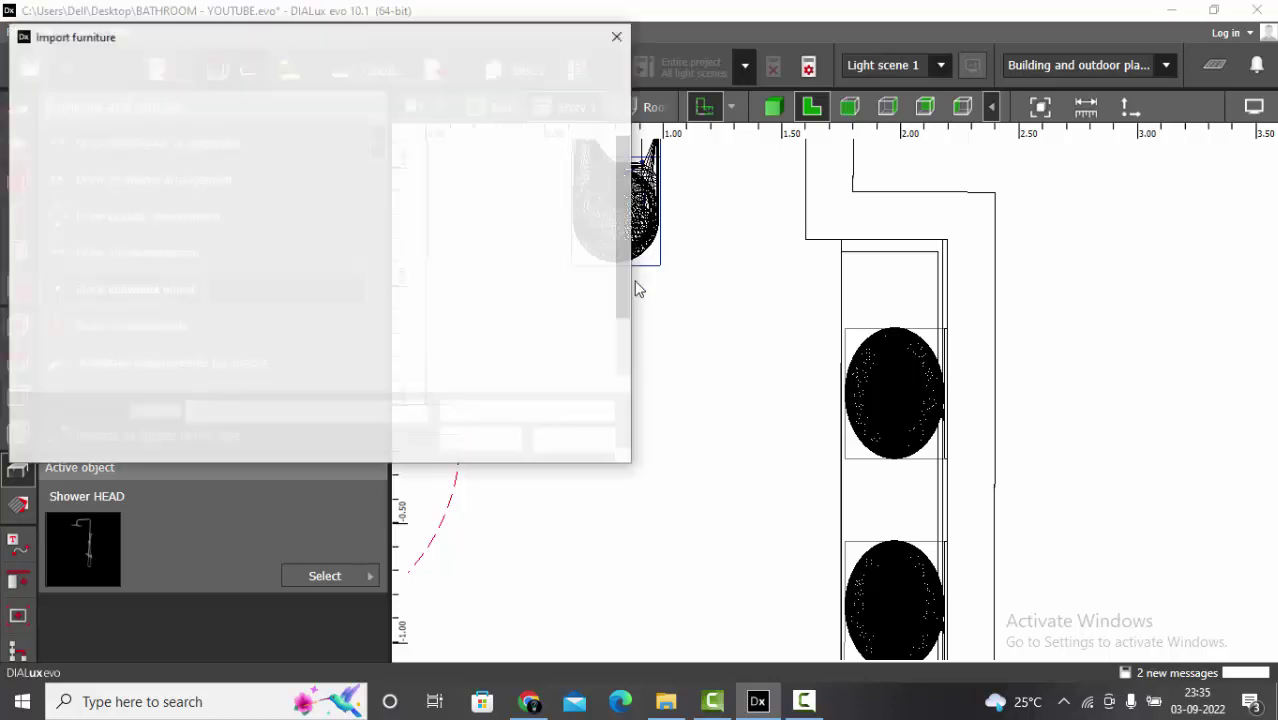
double_click(331, 212)
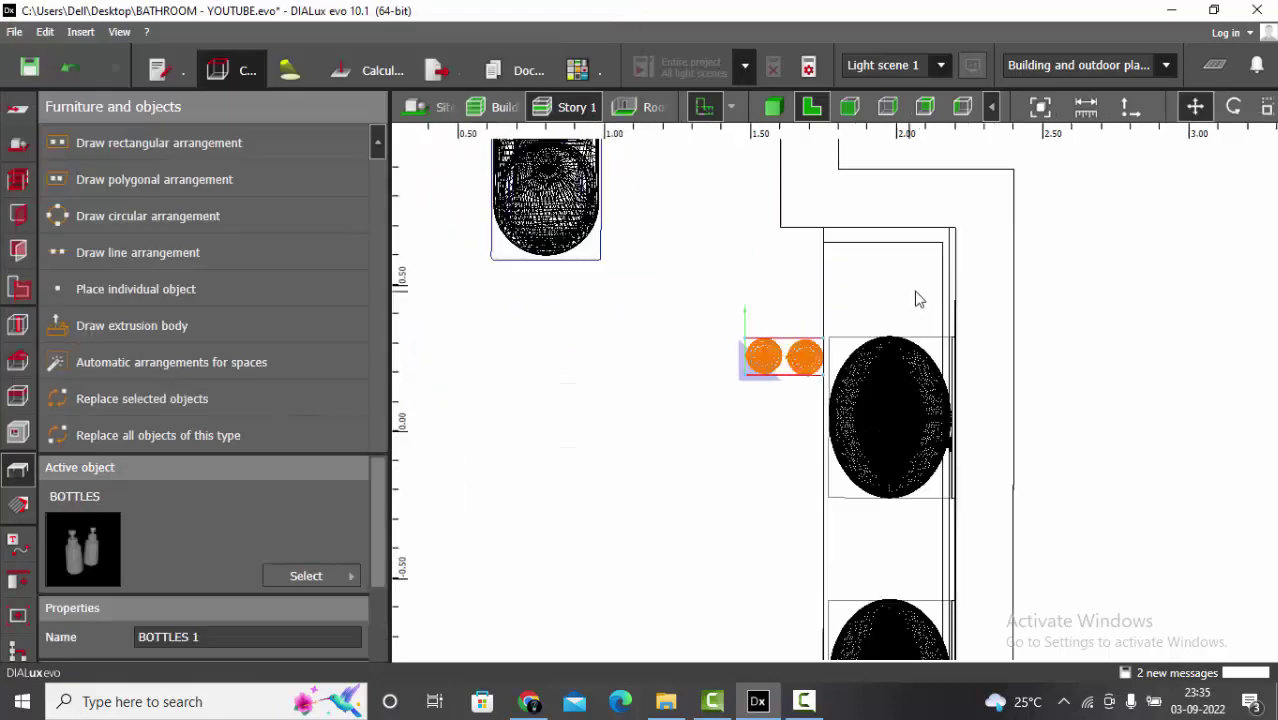
Rotate the bottles 90° and move them onto the free counter end beside the first wash basin.
left_click(1233, 107)
scroll(981, 216, "up", 3)
left_click_drag(737, 391, 665, 308)
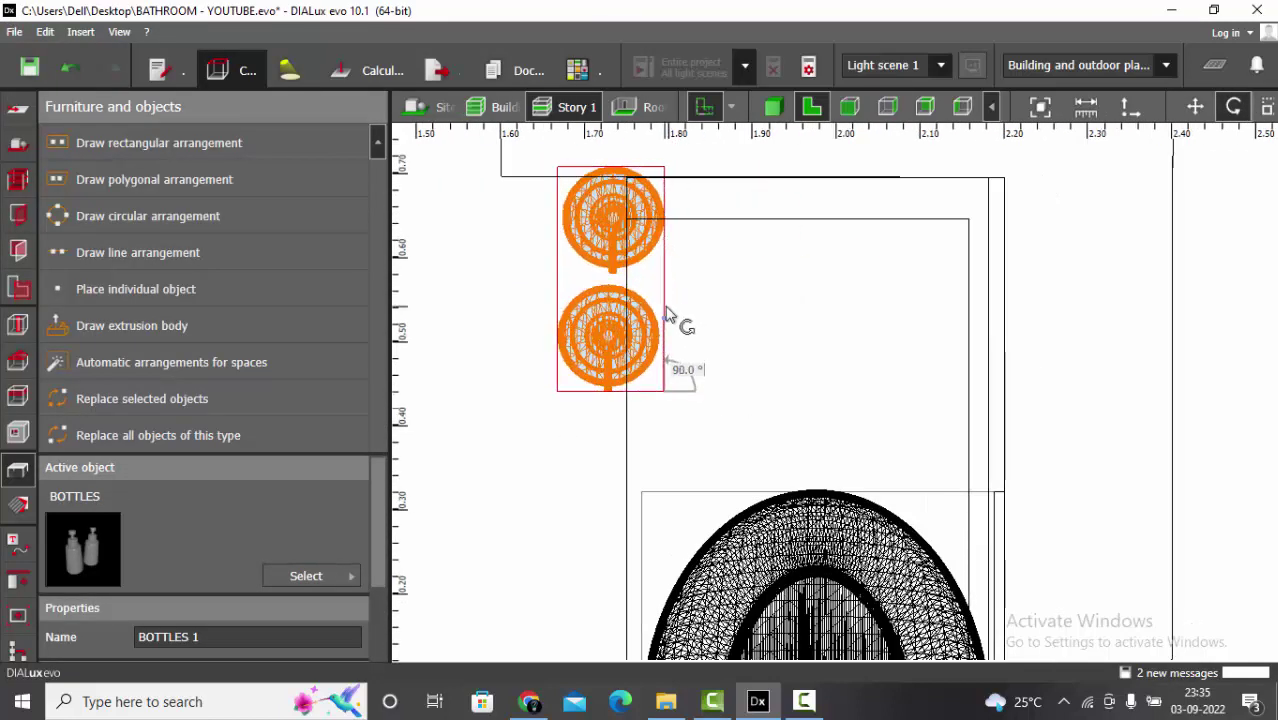
left_click(1195, 107)
scroll(740, 352, "up", 1)
left_click_drag(685, 369, 808, 444)
Raise the bottles from the floor to the countertop at 1.00 m in the front elevation.
left_click(849, 106)
scroll(788, 436, "down", 10)
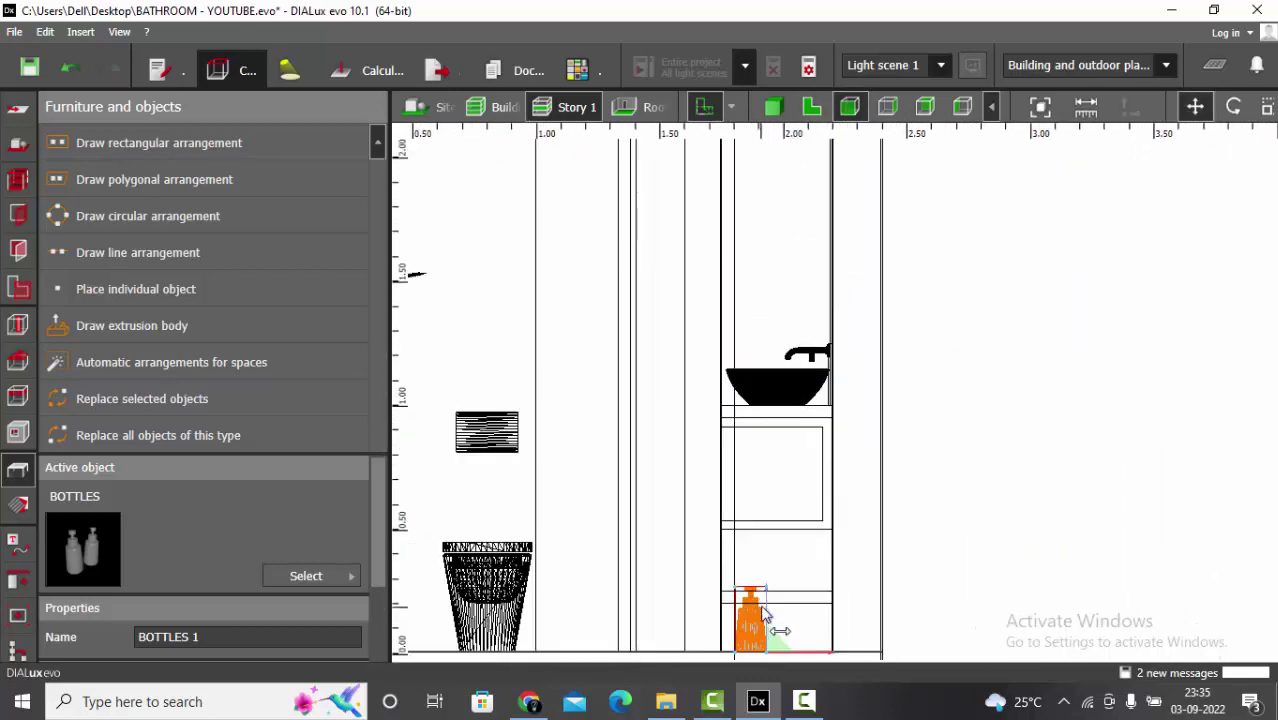
left_click_drag(760, 610, 752, 368)
scroll(790, 415, "up", 4)
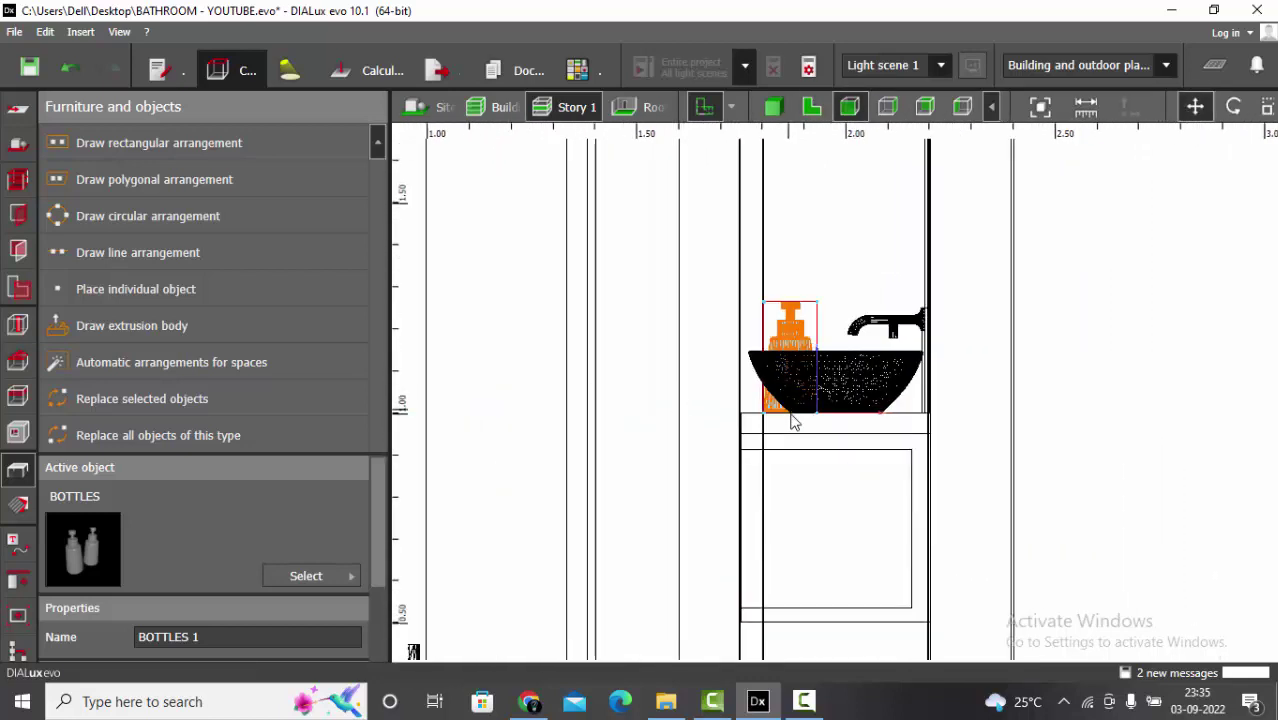
Review the bottles on the counter in the 3D view and save the project.
left_click(773, 106)
scroll(806, 513, "down", 3)
left_click_drag(850, 543, 816, 294)
scroll(782, 515, "up", 3)
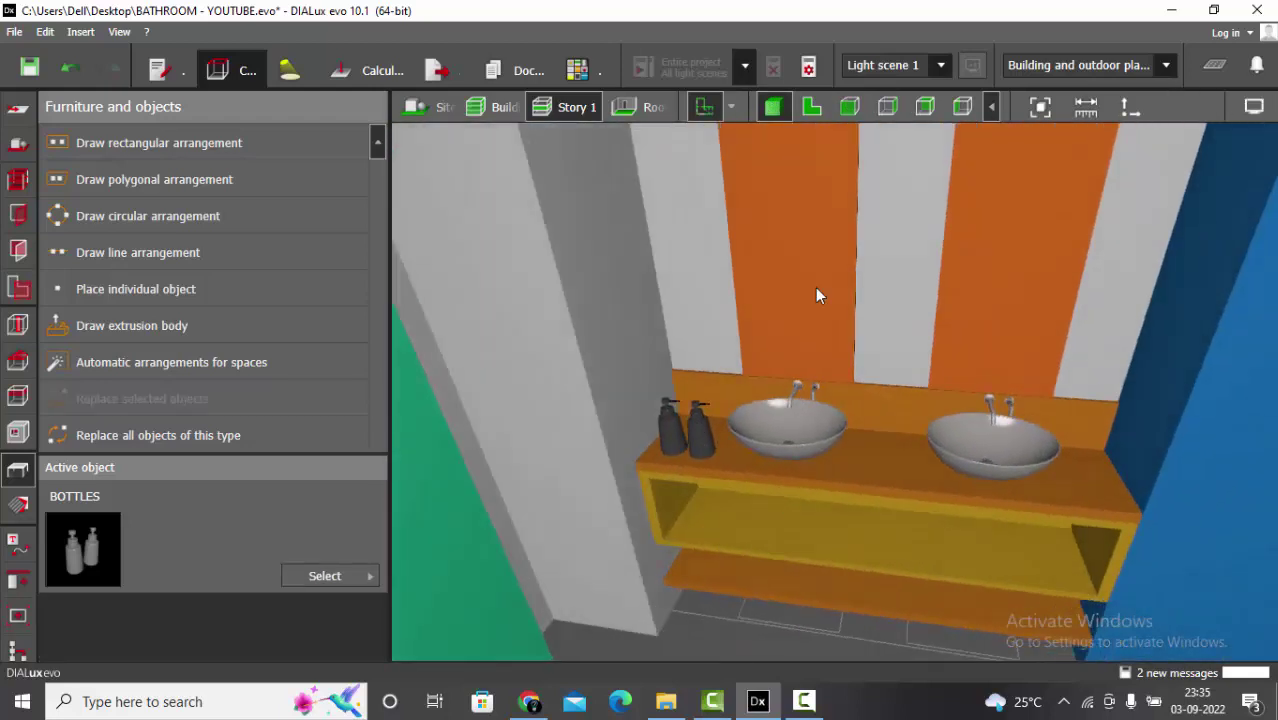
left_click(815, 107)
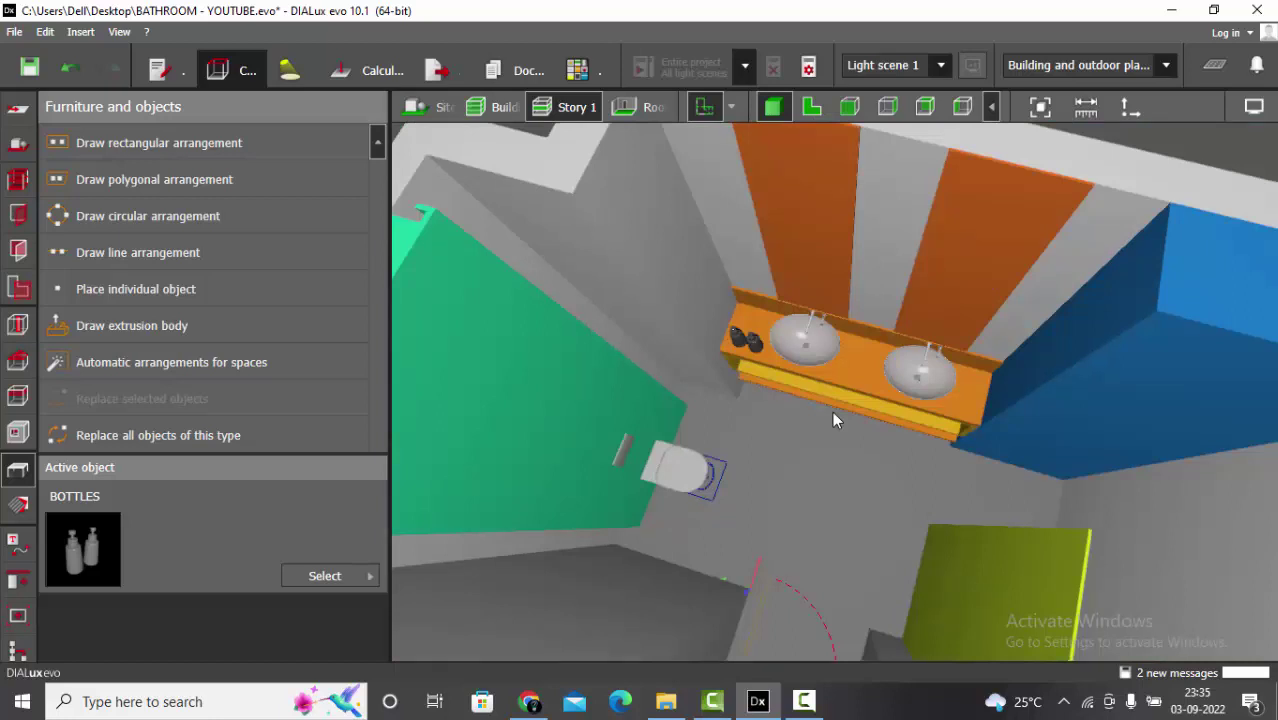
key("ctrl+s")
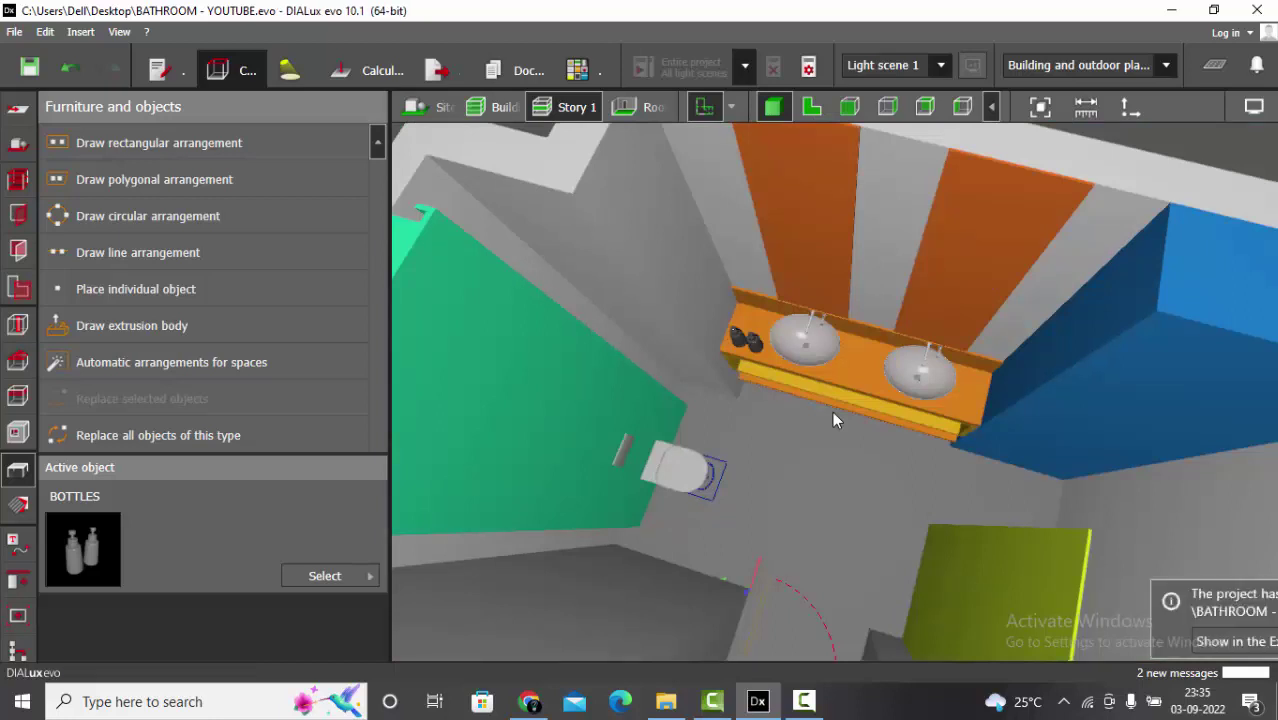
scroll(851, 427, "down", 5)
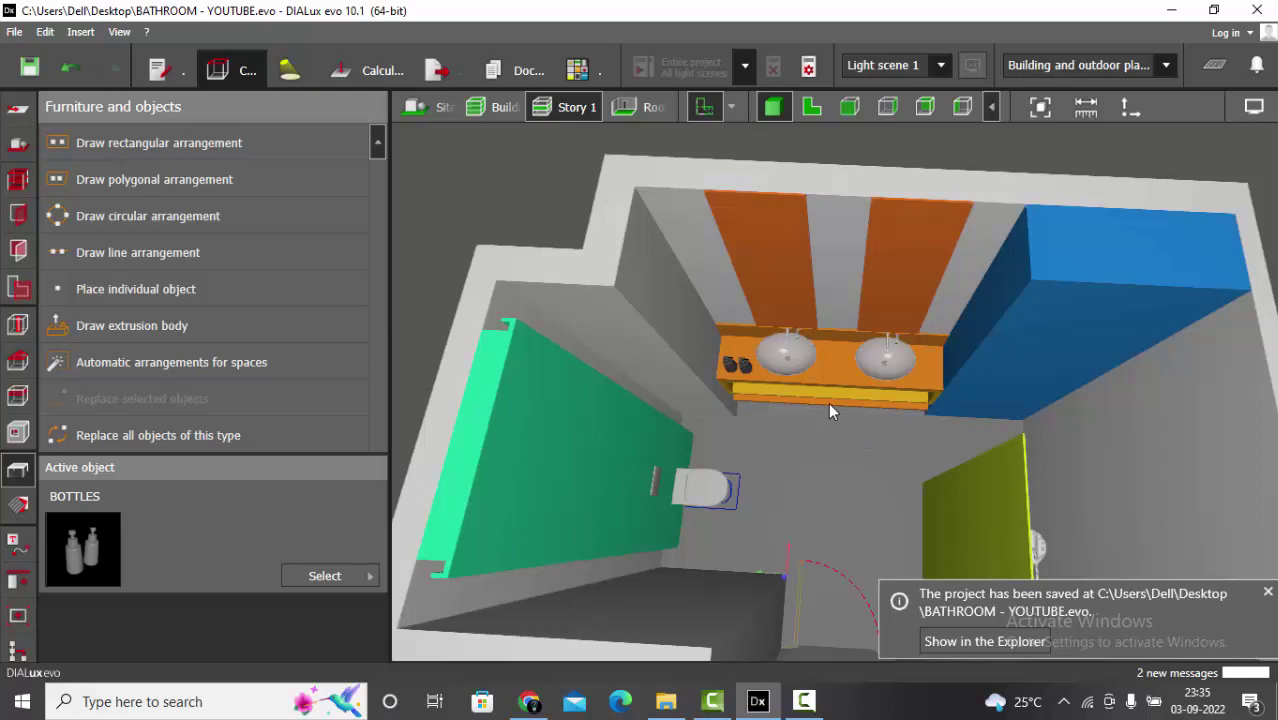
left_click(810, 107)
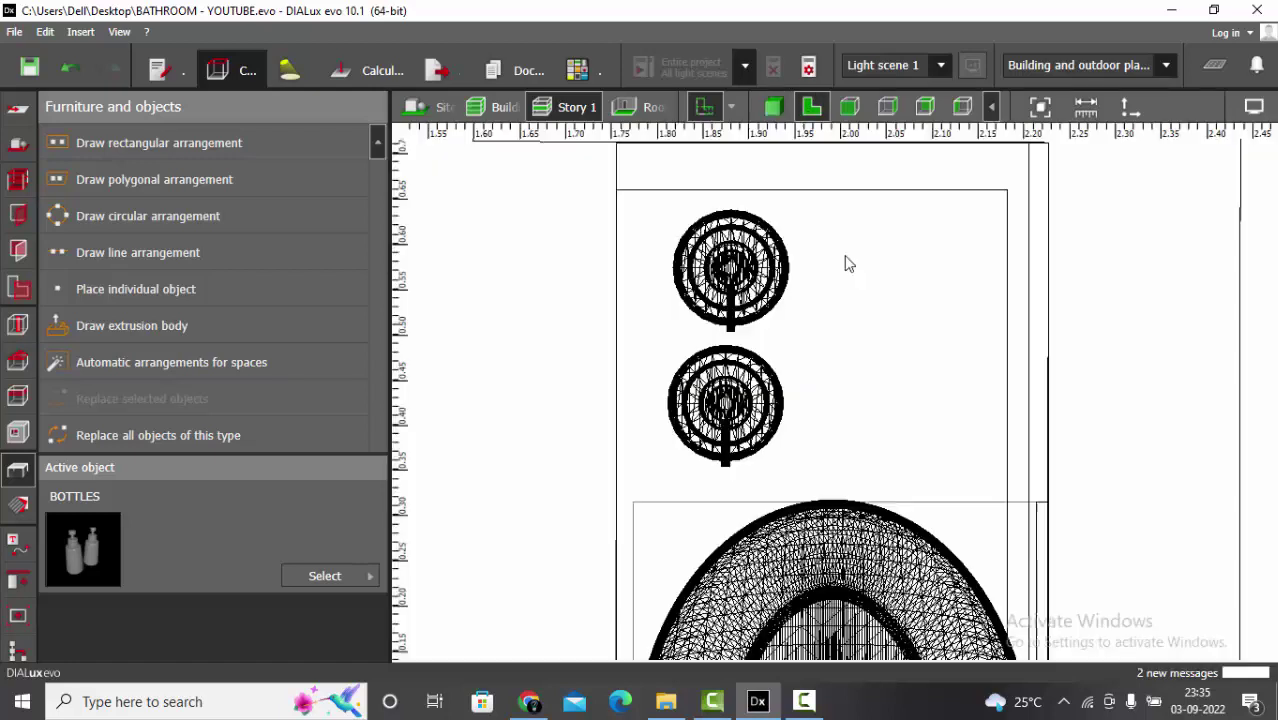
scroll(925, 381, "down", 2)
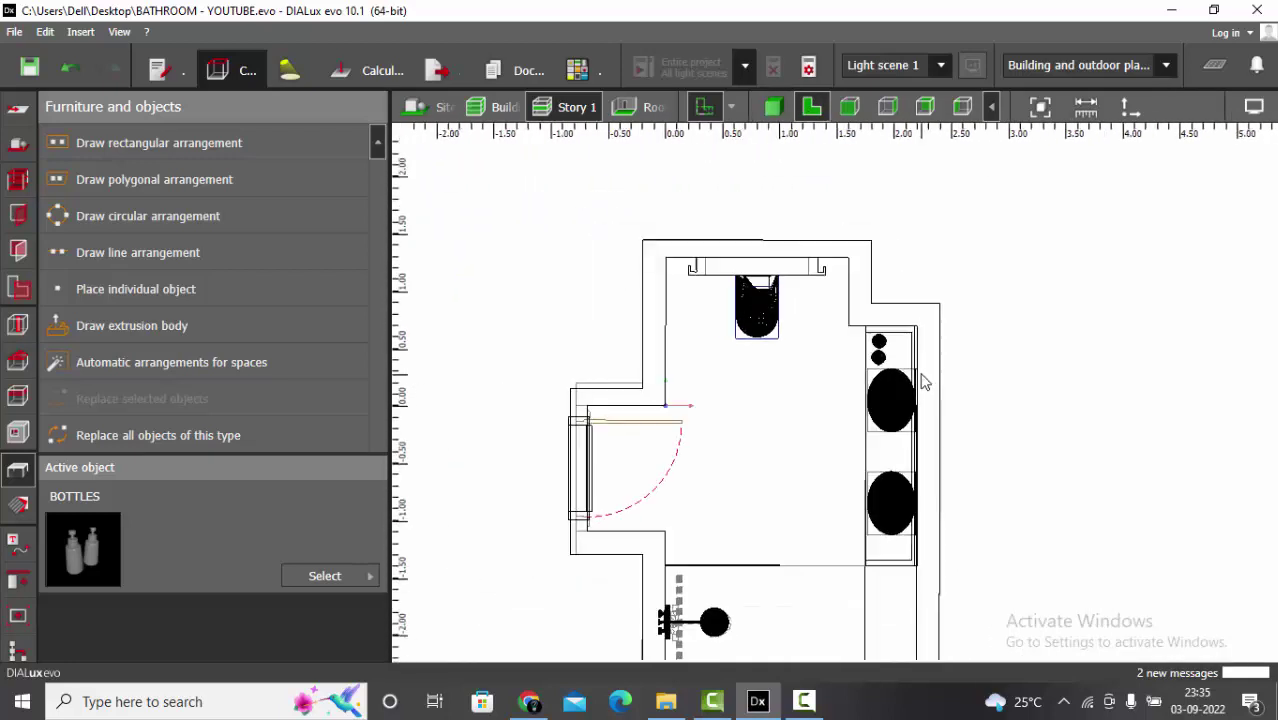
scroll(745, 462, "up", 3)
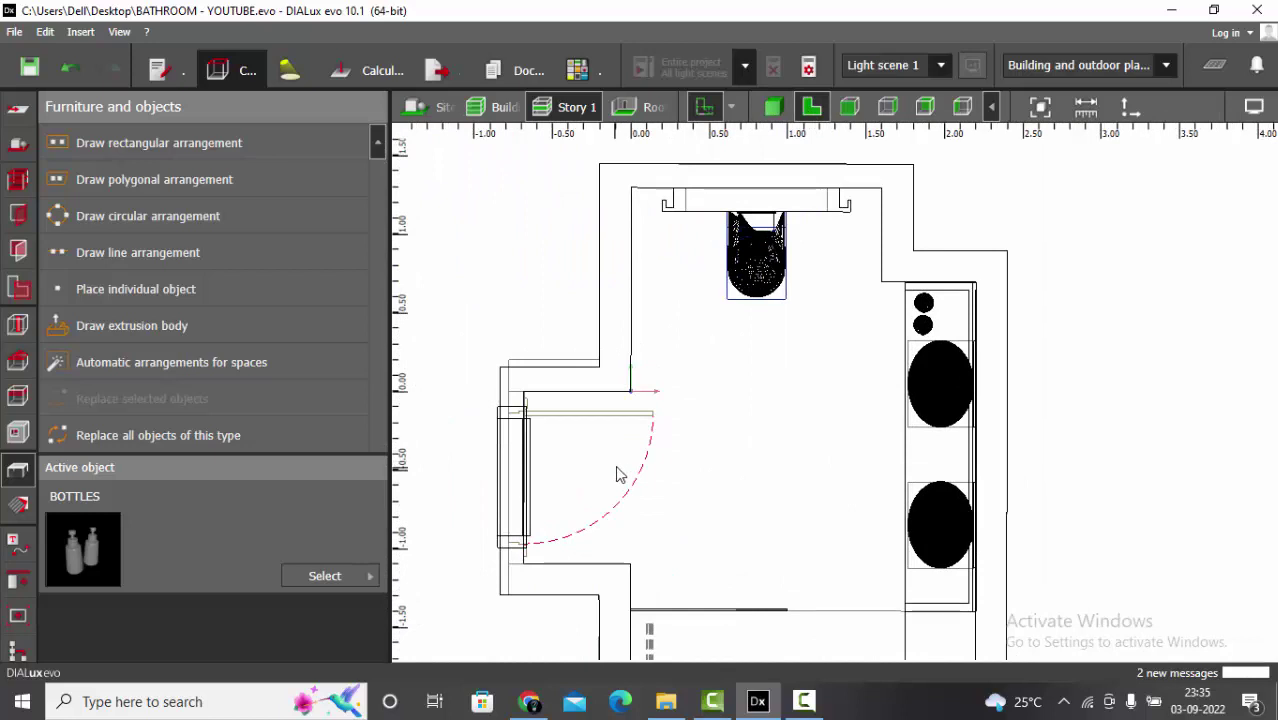
scroll(782, 317, "down", 3)
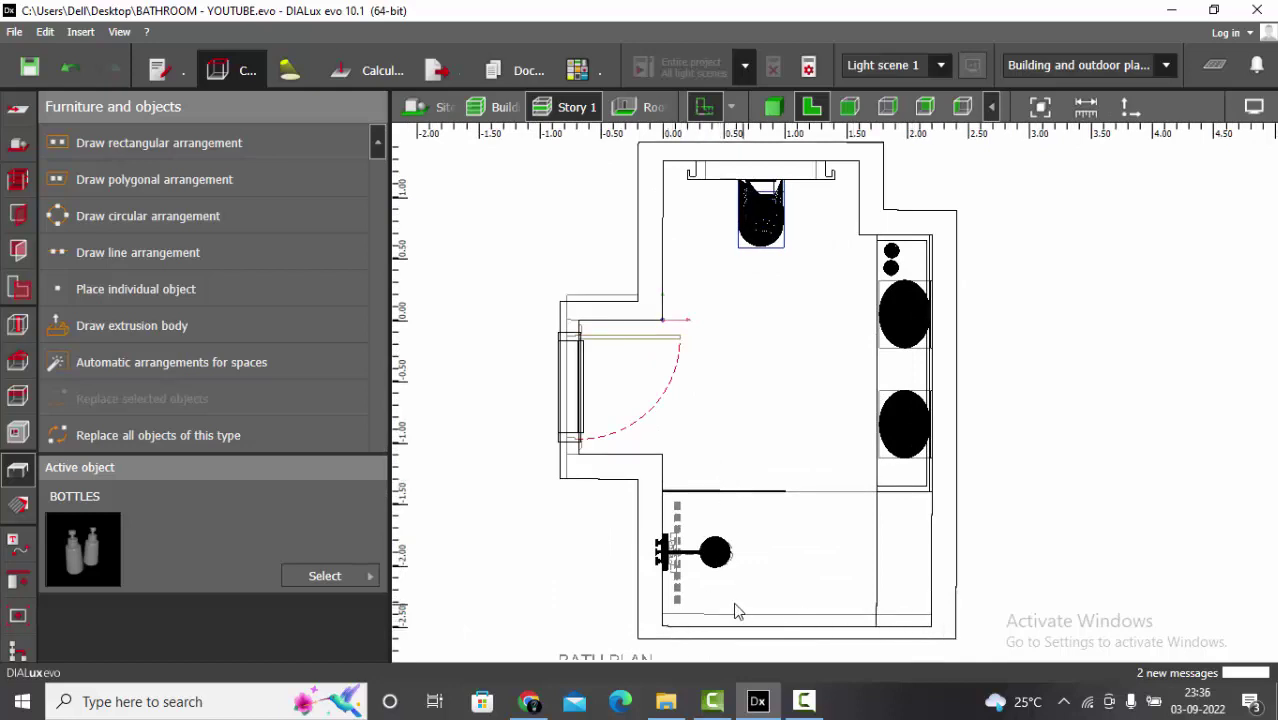
scroll(724, 298, "down", 2)
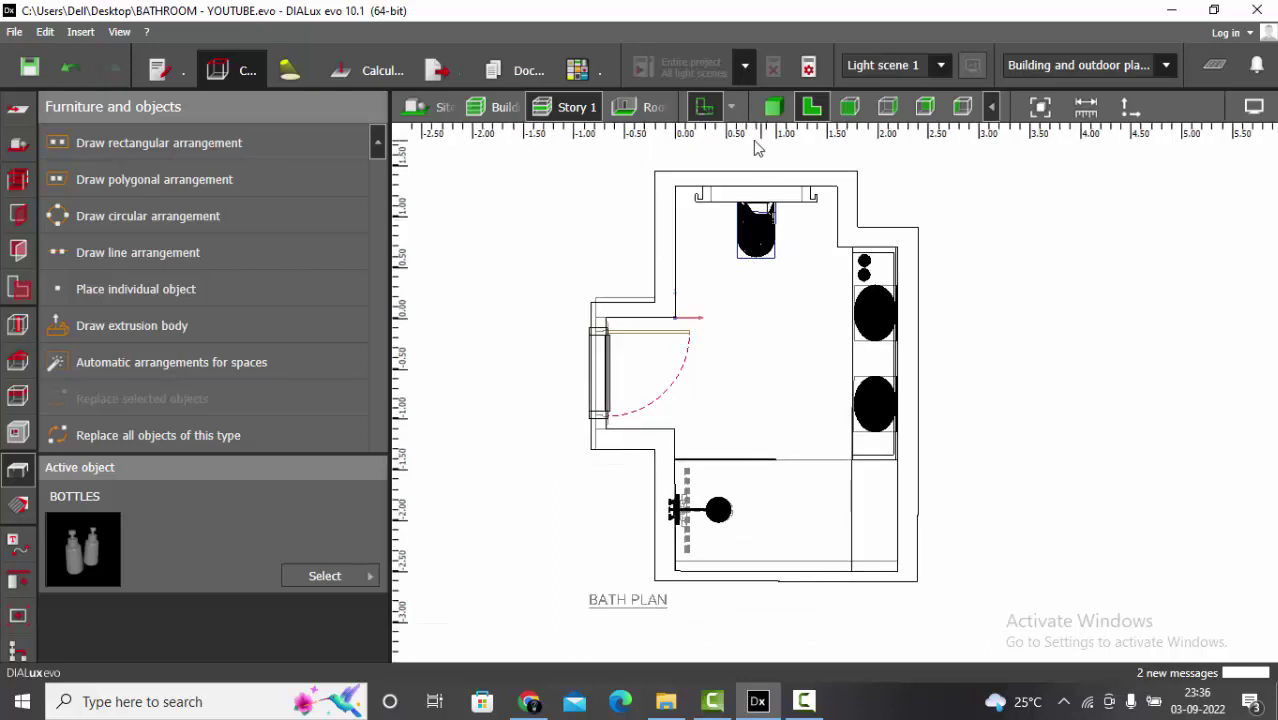
scroll(699, 209, "up", 3)
scroll(713, 208, "up", 2)
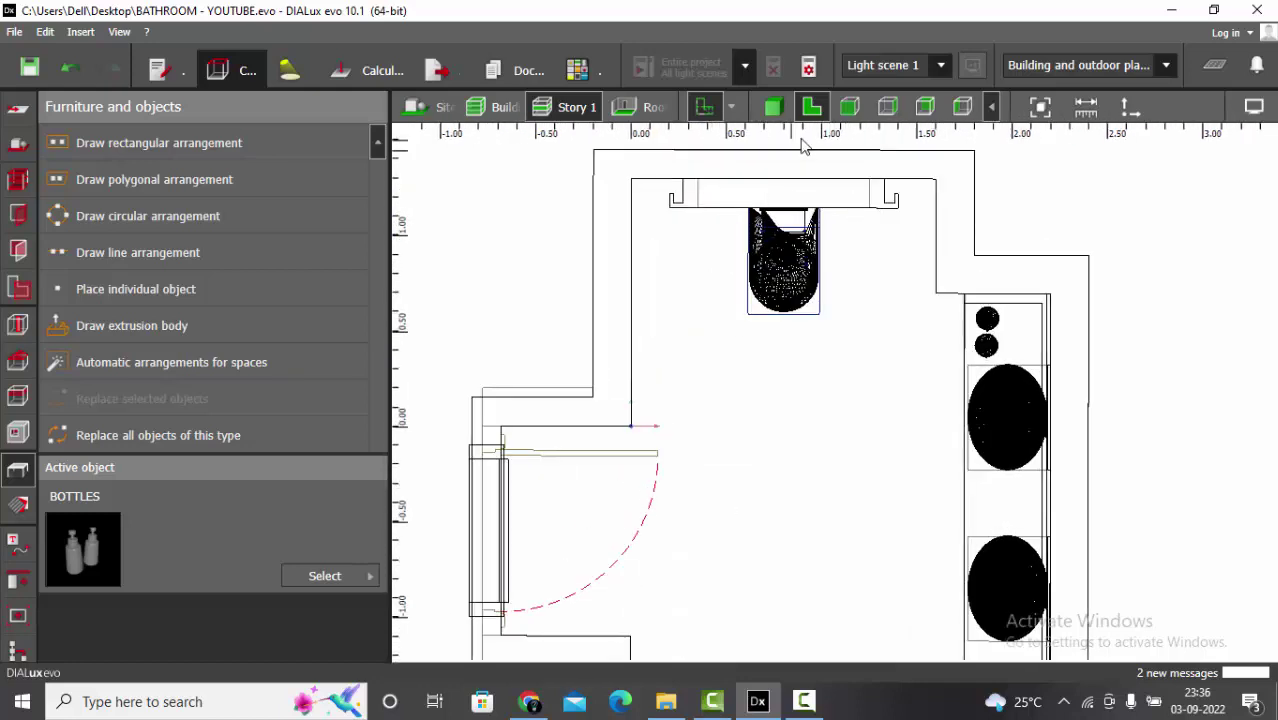
Place a single 1 m cube in the floor plan and move it into the shower's rear corner beside the shower head.
scroll(750, 203, "down", 3)
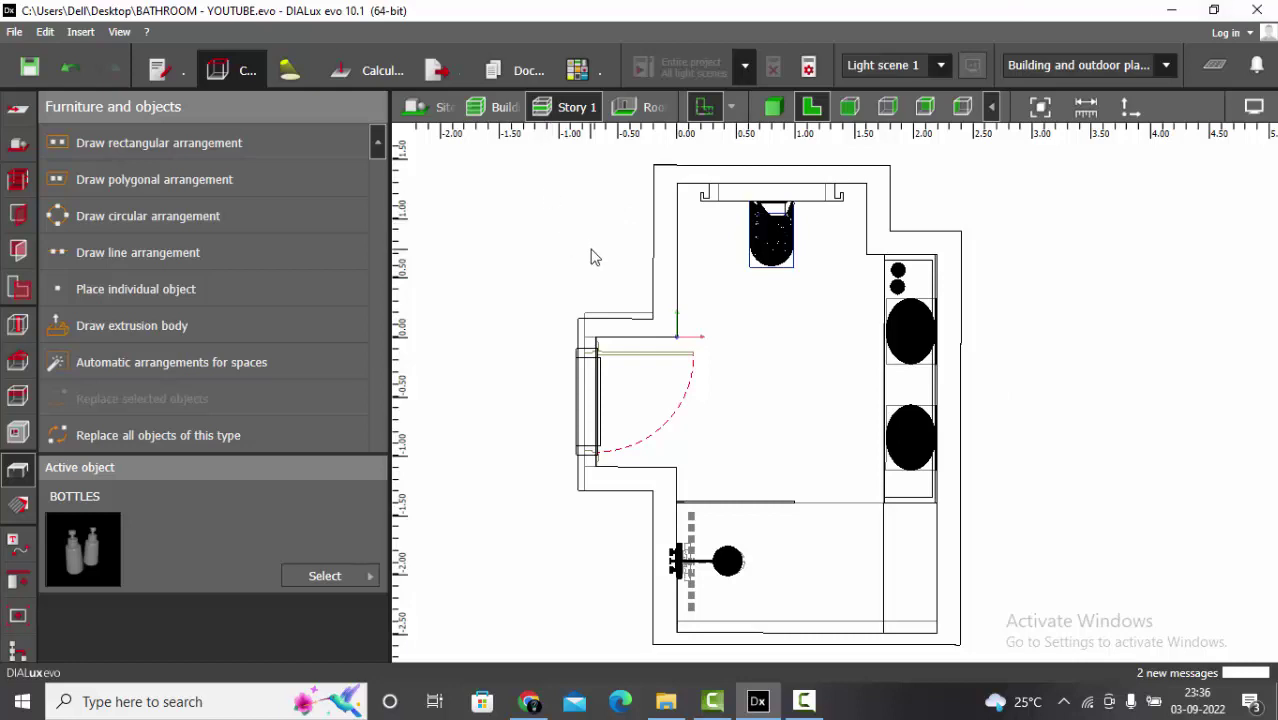
left_click(325, 575)
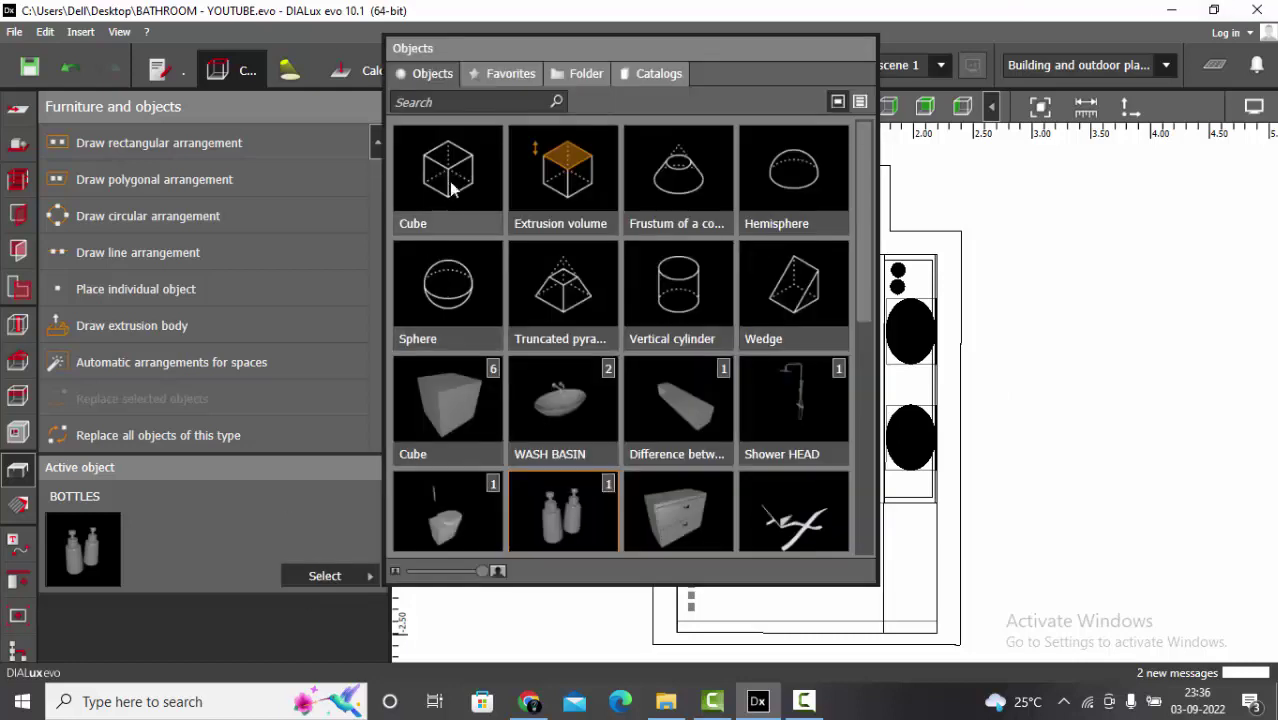
left_click(461, 176)
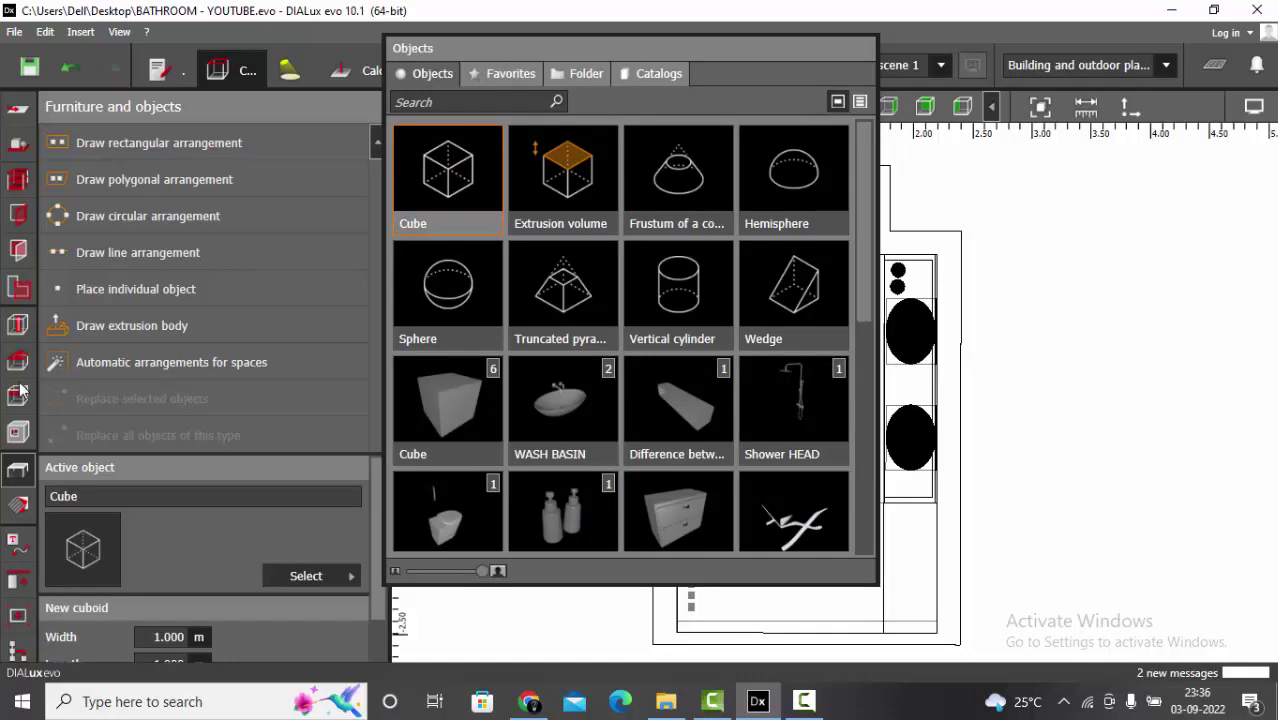
left_click(102, 300)
left_click(730, 408)
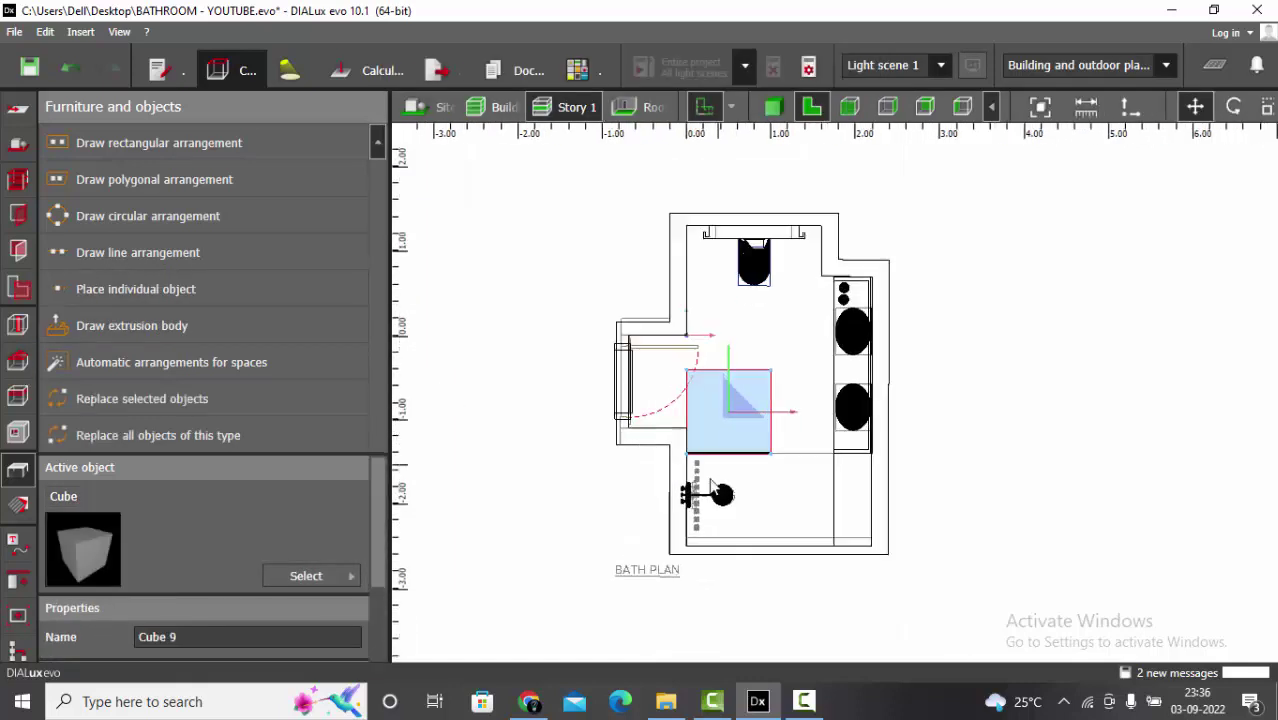
scroll(686, 453, "up", 2)
scroll(697, 586, "up", 1)
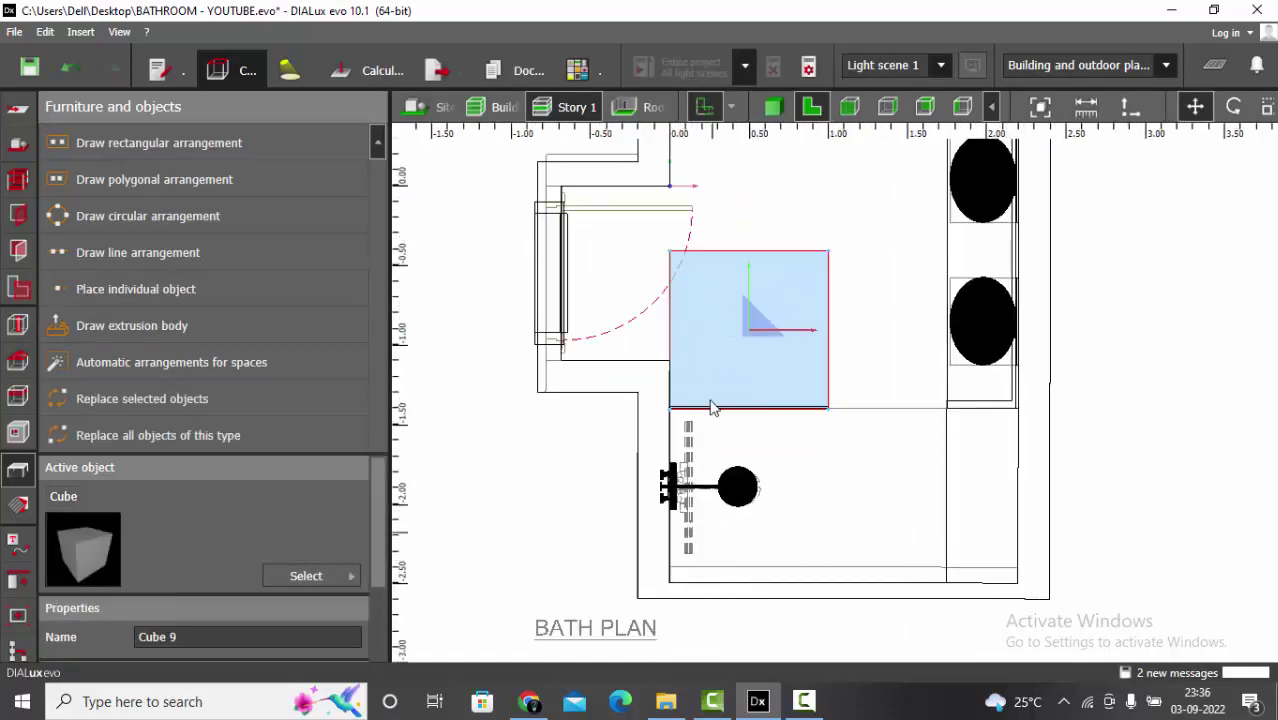
left_click_drag(665, 415, 672, 590)
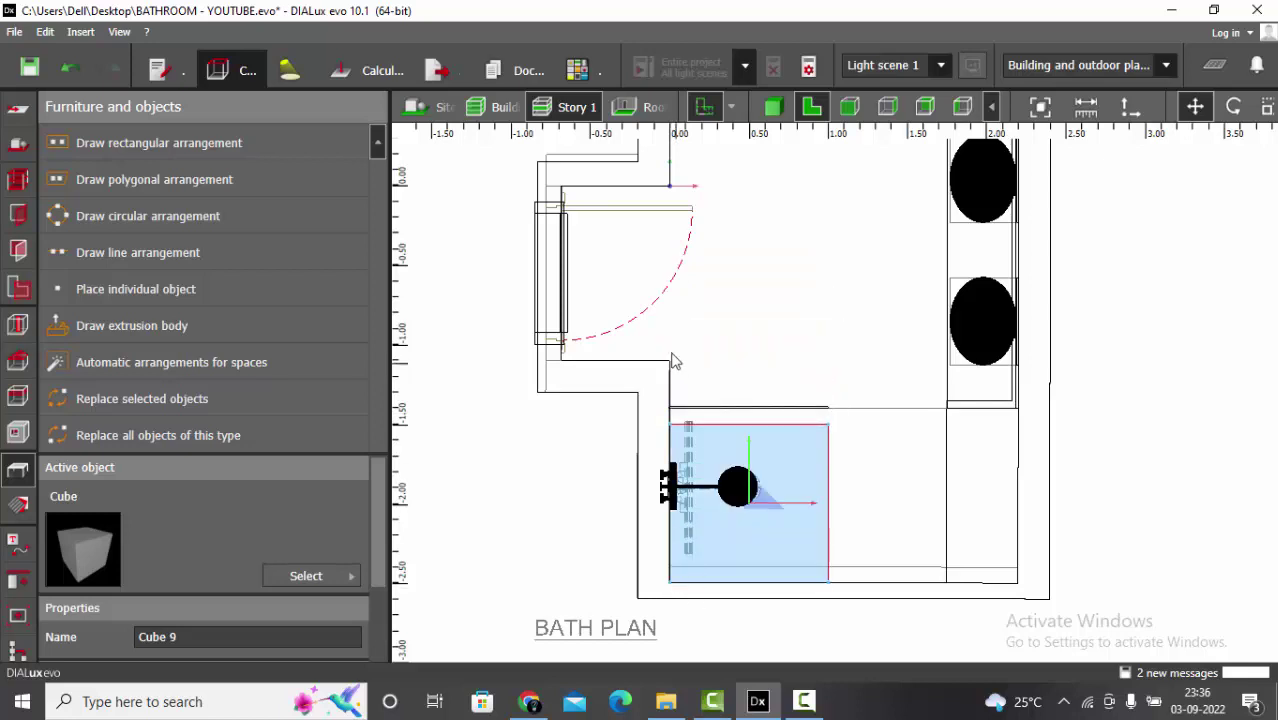
Resize the cube into a strip along the shower's back wall, about 2.197 m long and 0.122 m deep.
scroll(670, 356, "down", 2)
scroll(941, 508, "up", 2)
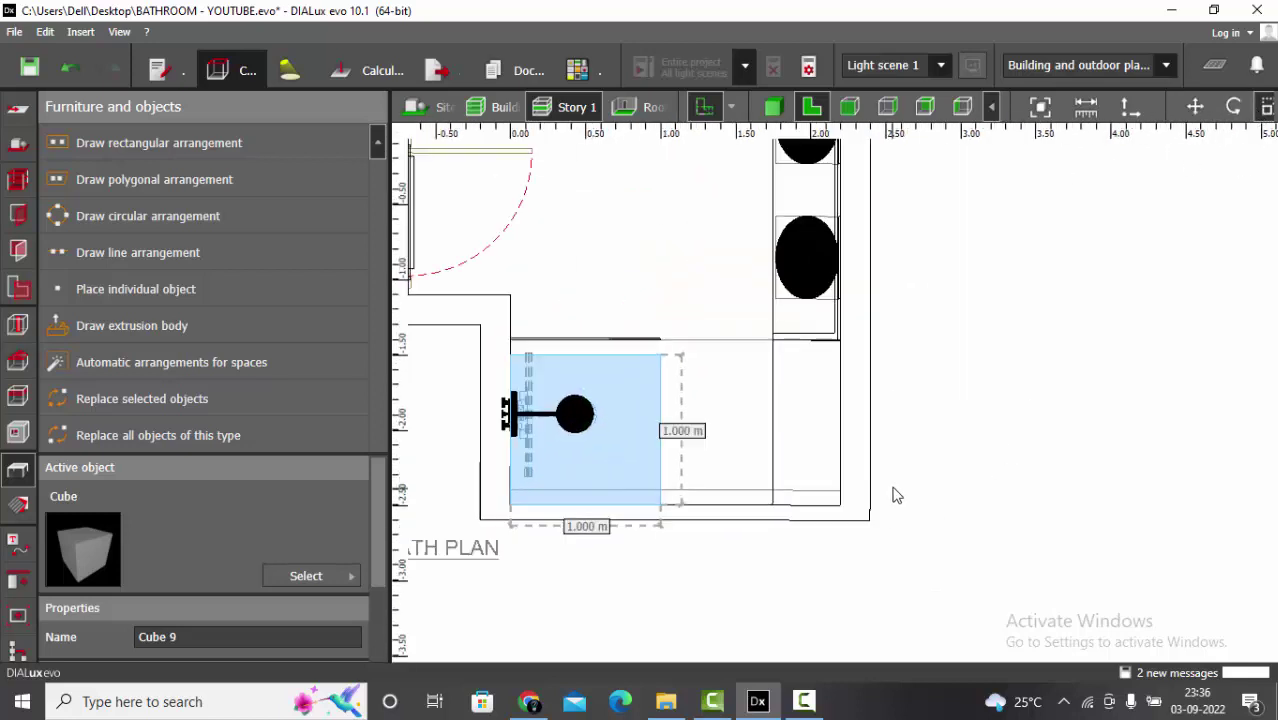
scroll(768, 444, "up", 2)
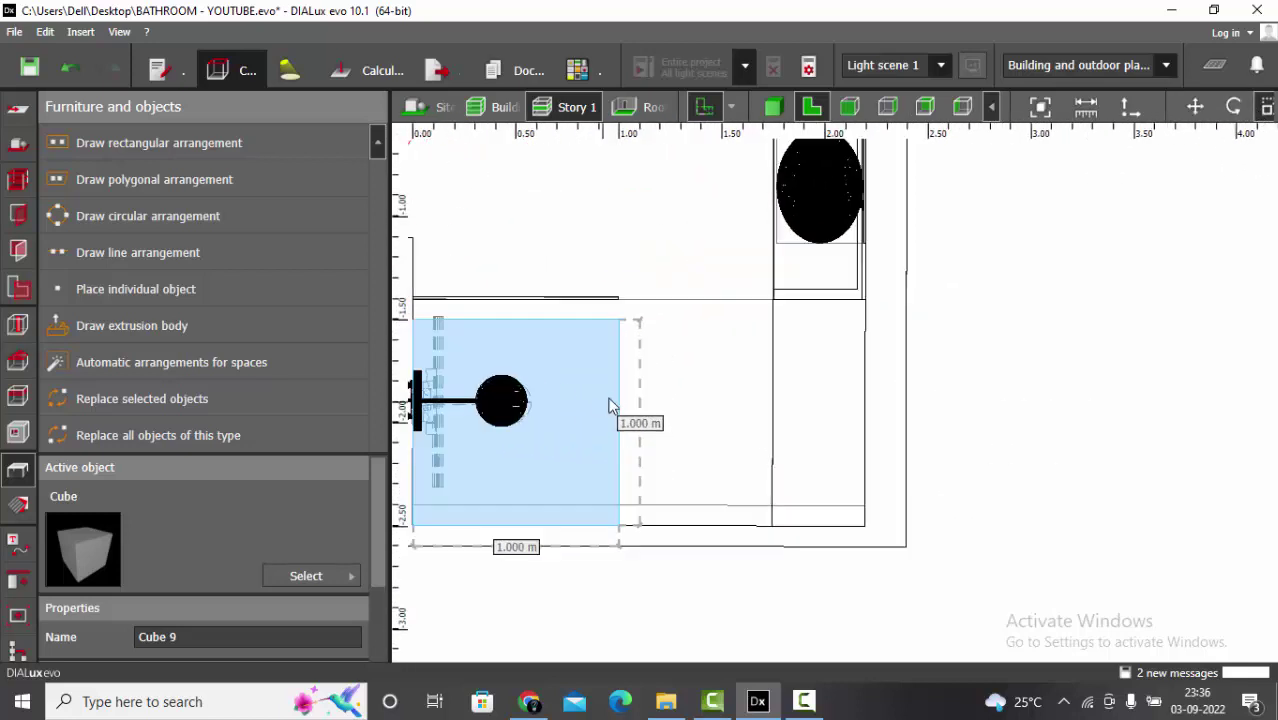
left_click_drag(620, 400, 866, 408)
scroll(731, 387, "up", 1)
left_click_drag(750, 325, 735, 518)
scroll(886, 380, "down", 1)
middle_click_drag(681, 620, 723, 531)
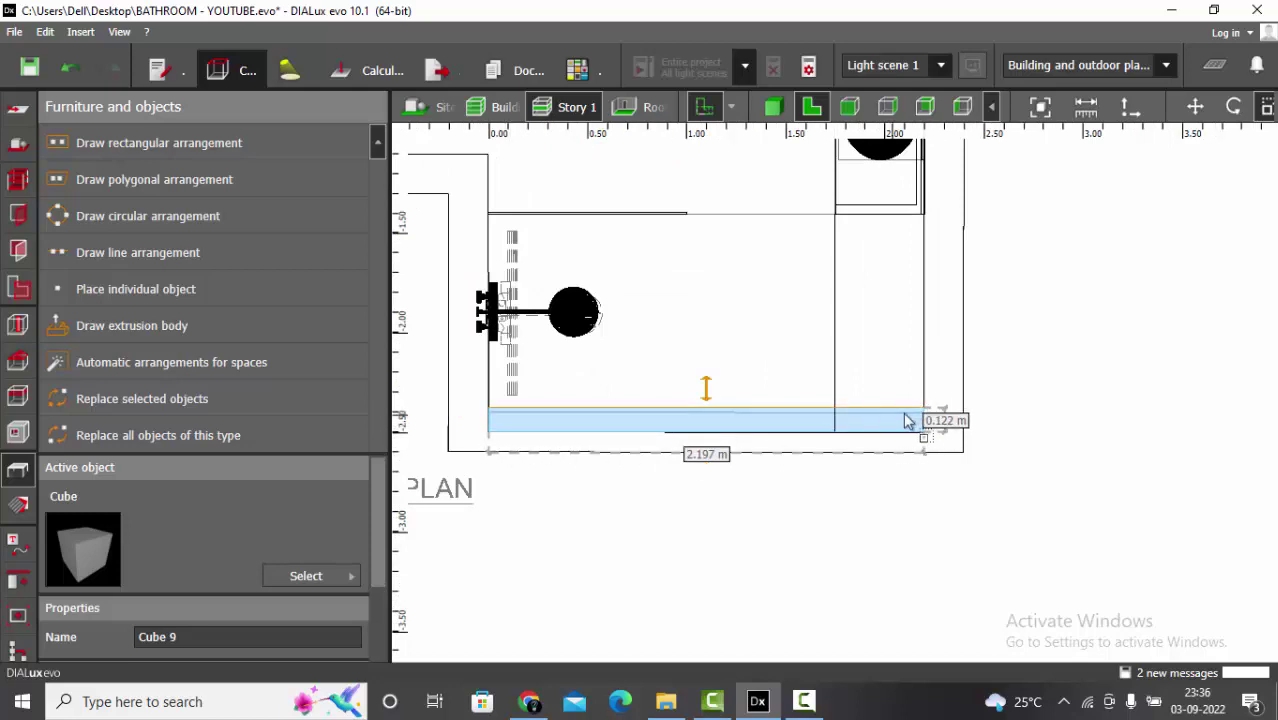
Shorten the strip to about 1.746 m so it ends at the partition line in the plan.
scroll(915, 420, "up", 3)
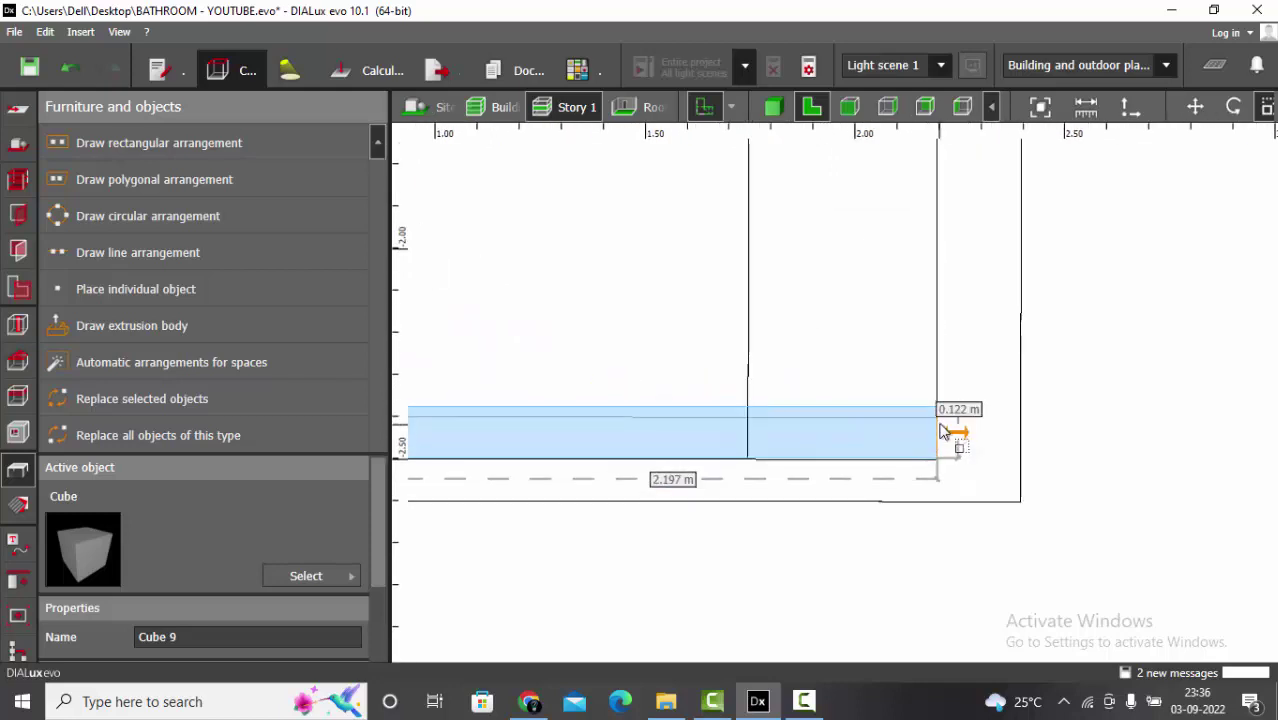
left_click_drag(940, 430, 752, 449)
scroll(1084, 422, "down", 4)
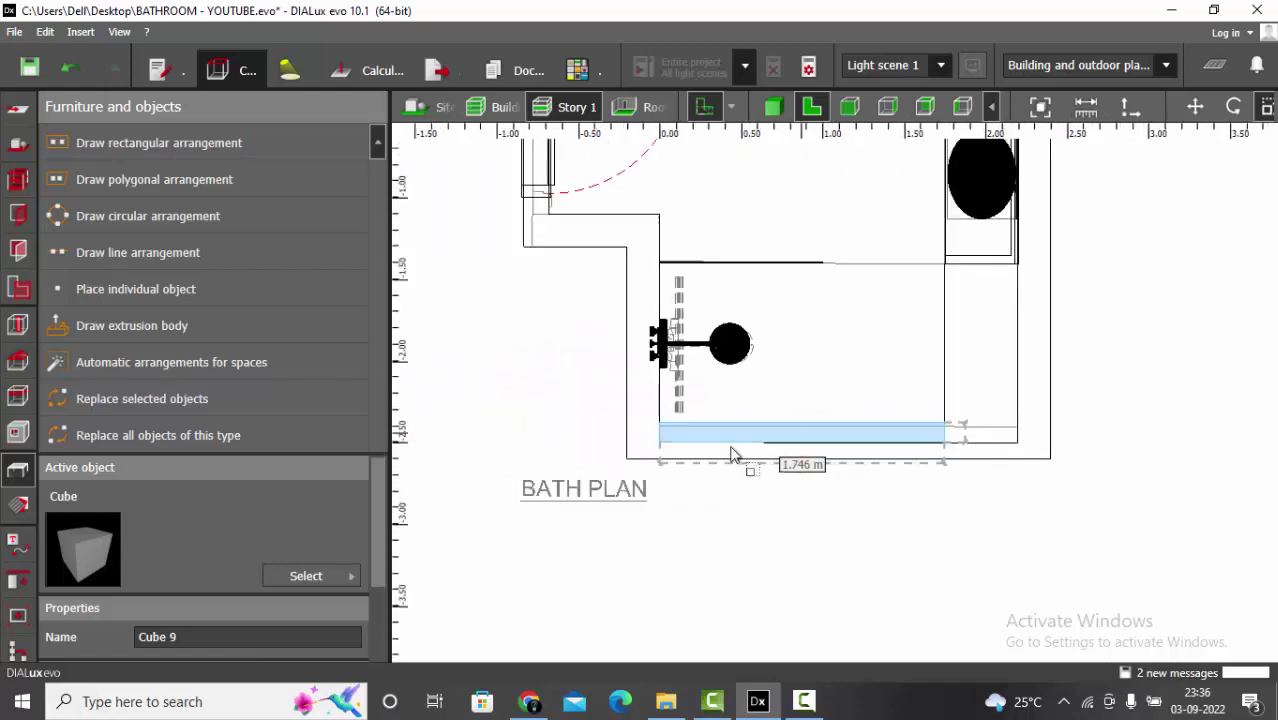
scroll(740, 440, "up", 2)
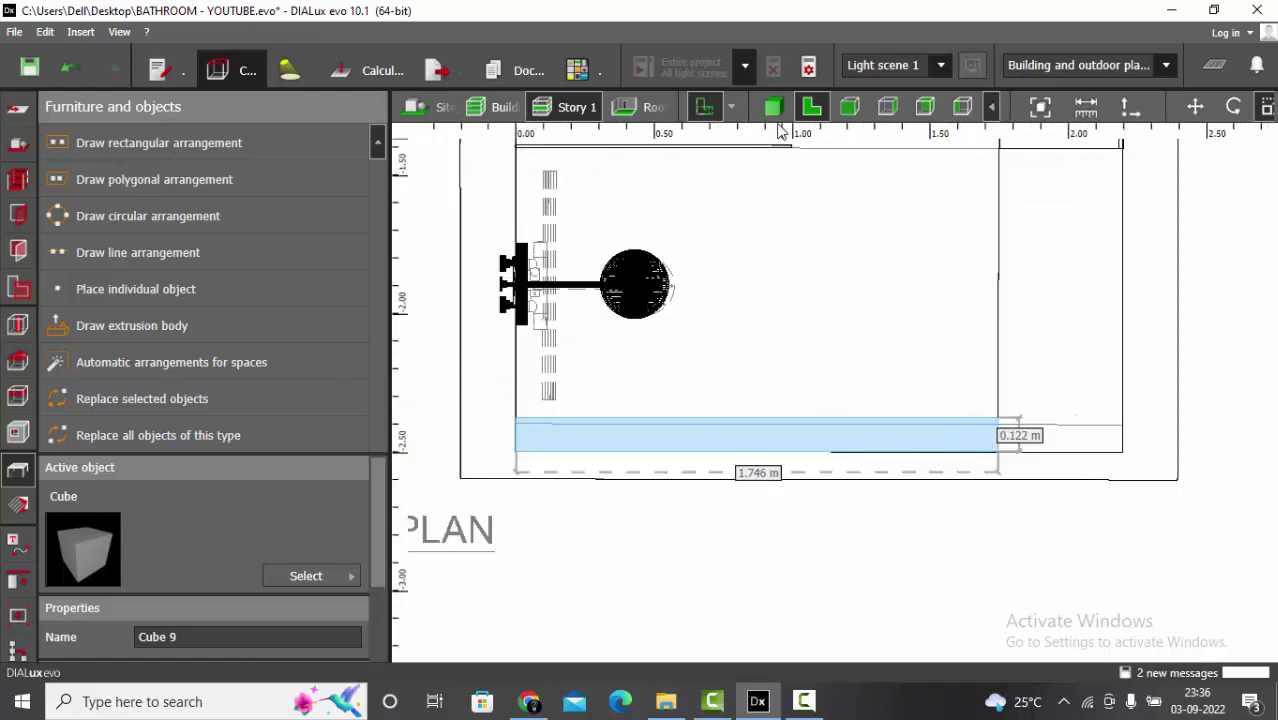
Set the strip's height to 0.300 m while viewing it in 3D.
left_click(773, 107)
scroll(1041, 431, "up", 5)
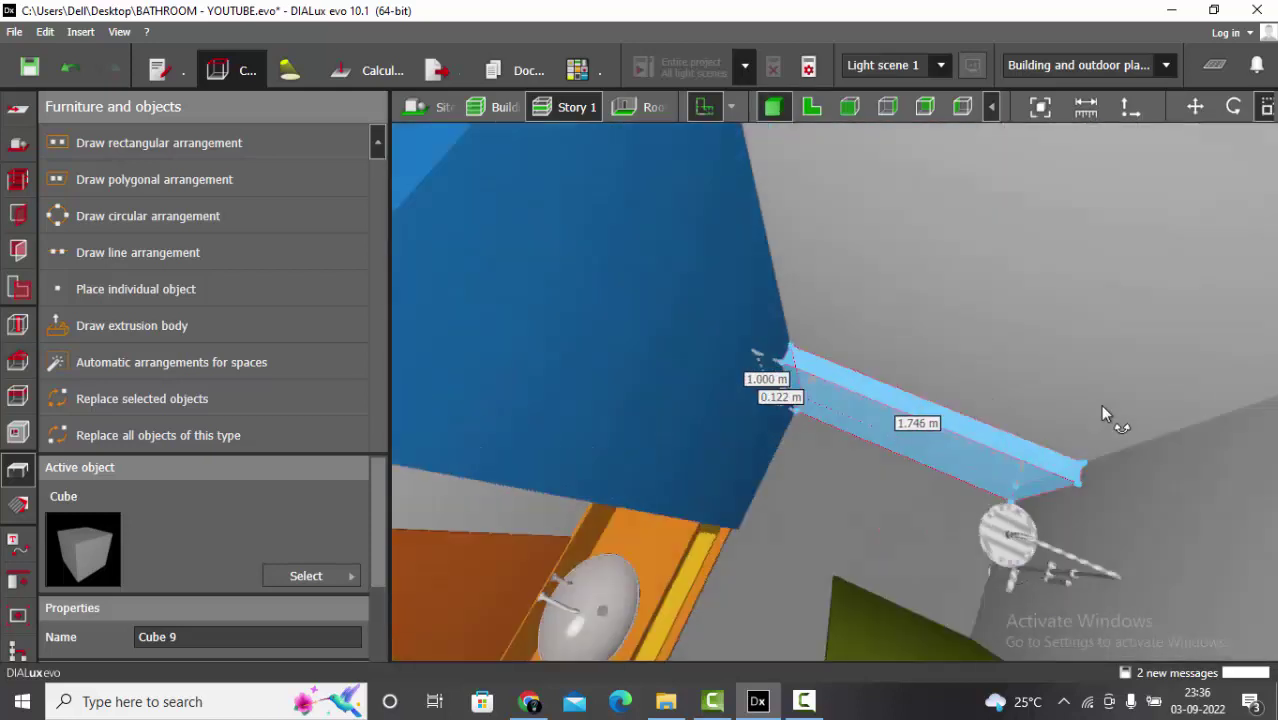
right_click_drag(1102, 406, 1154, 356)
scroll(170, 596, "down", 2)
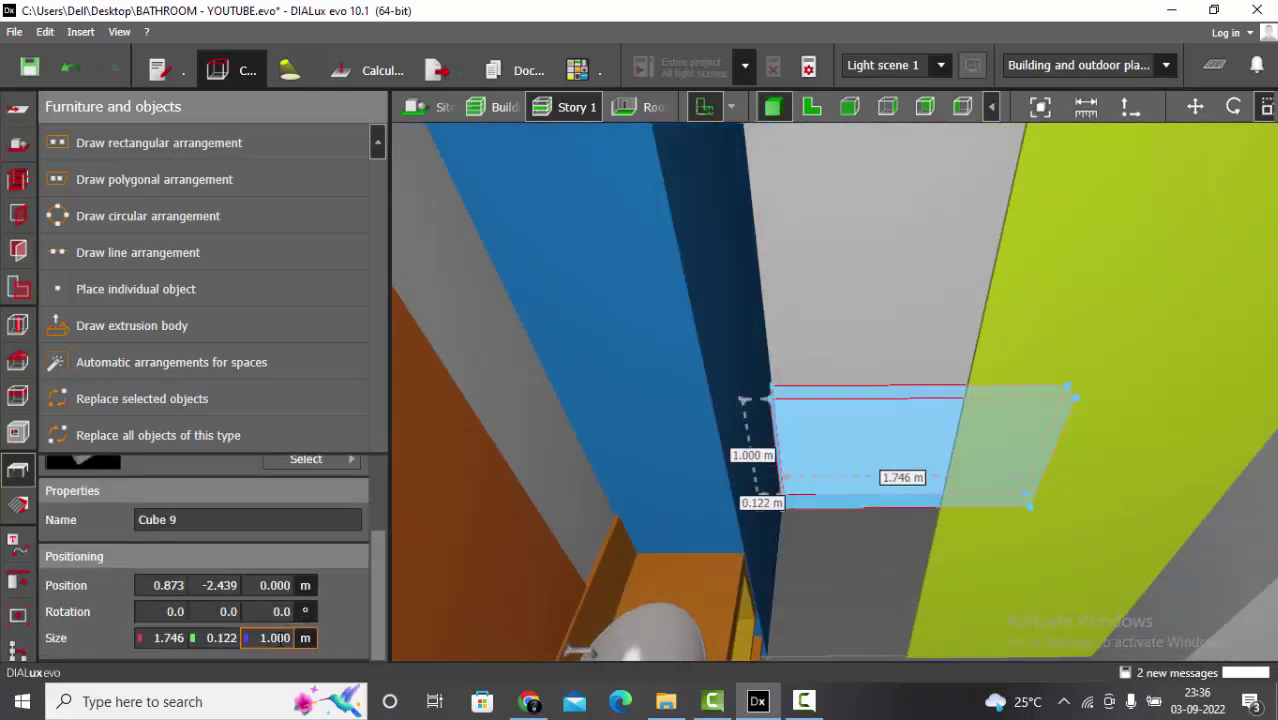
left_click(279, 643)
type(".2")
key("Return")
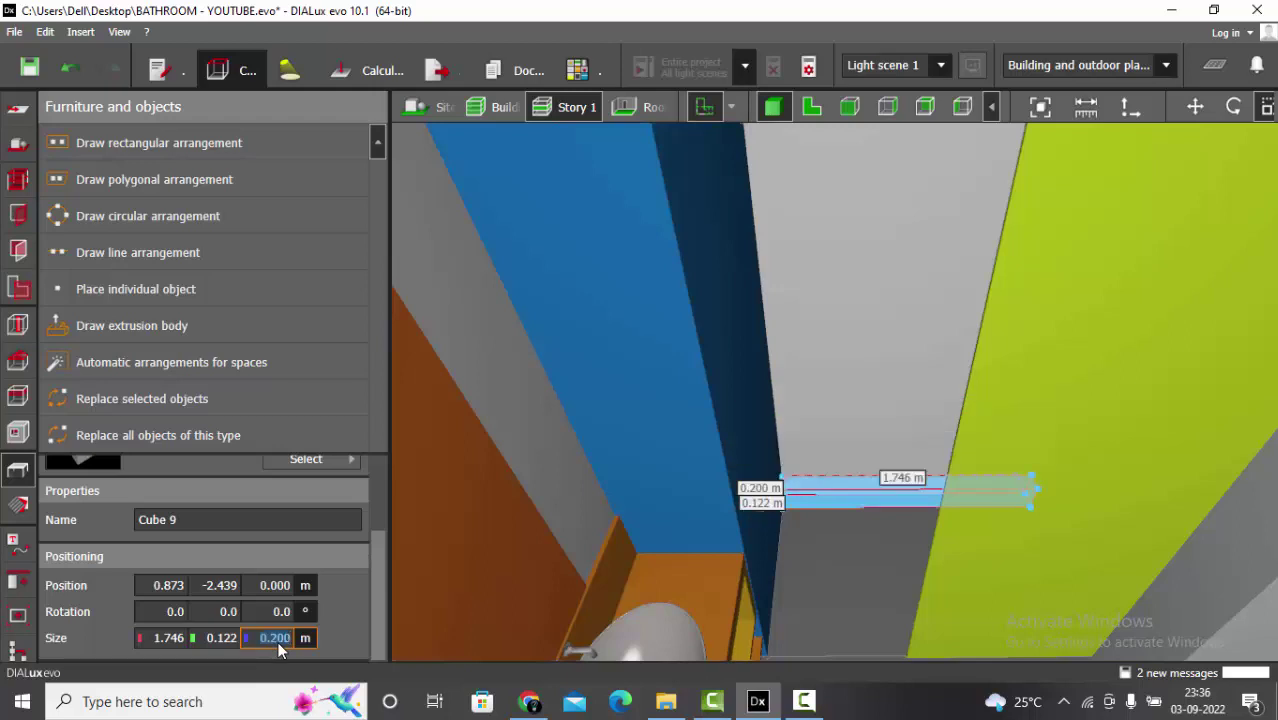
type(".3")
key("Return")
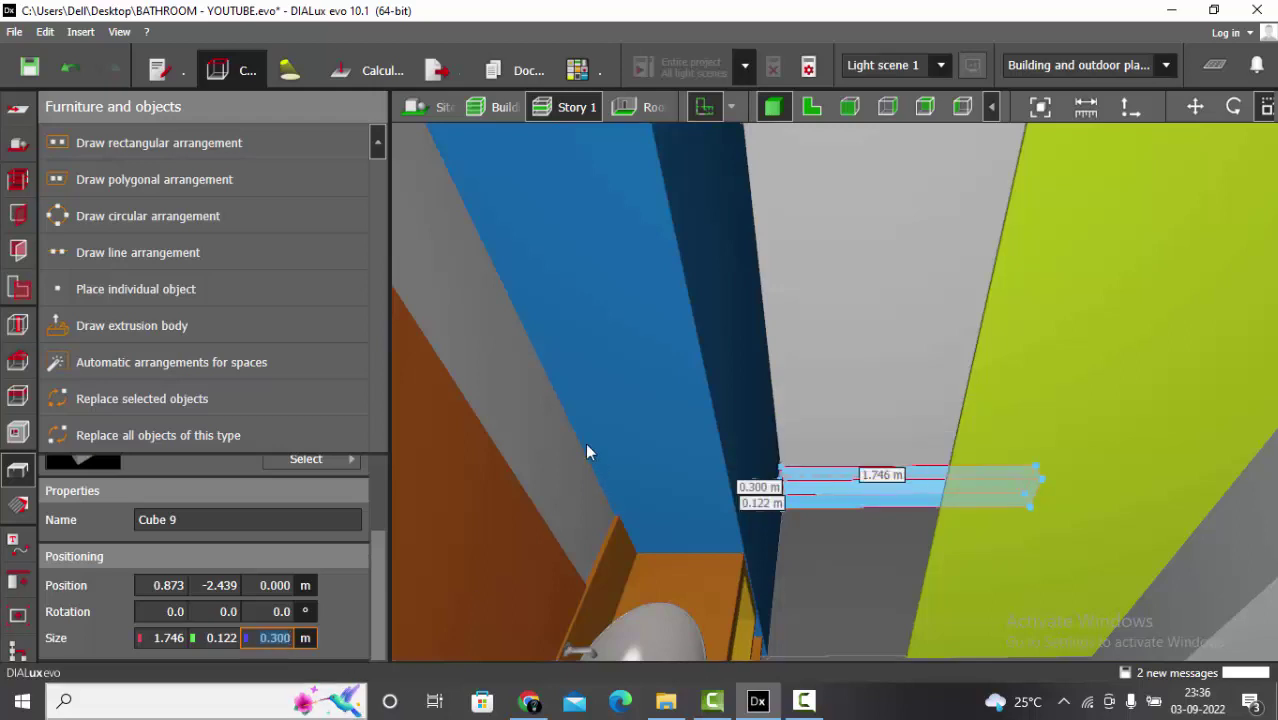
Raise the strip on the shower's back wall to an elevation of 1.200 m and check it in the 3D view.
left_click_drag(585, 442, 677, 537)
right_click_drag(678, 530, 799, 497)
left_click(676, 533)
scroll(288, 594, "down", 2)
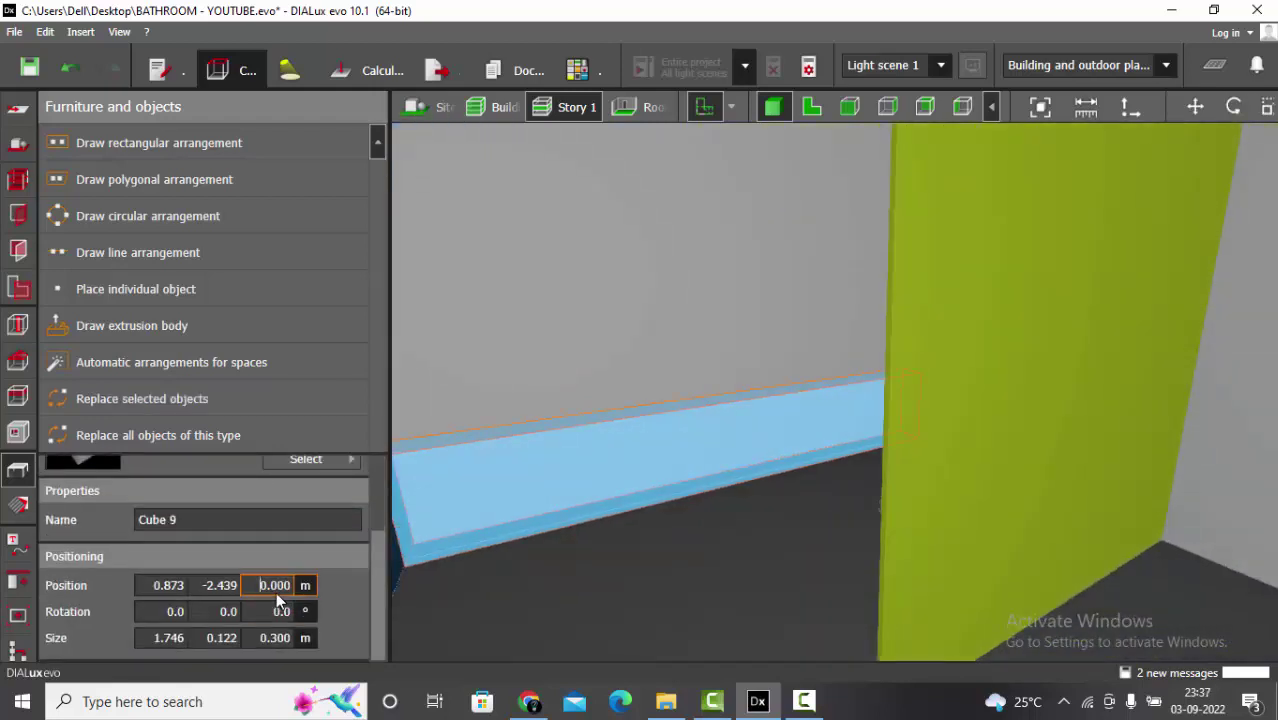
left_click(274, 592)
type("1.2")
key("Return")
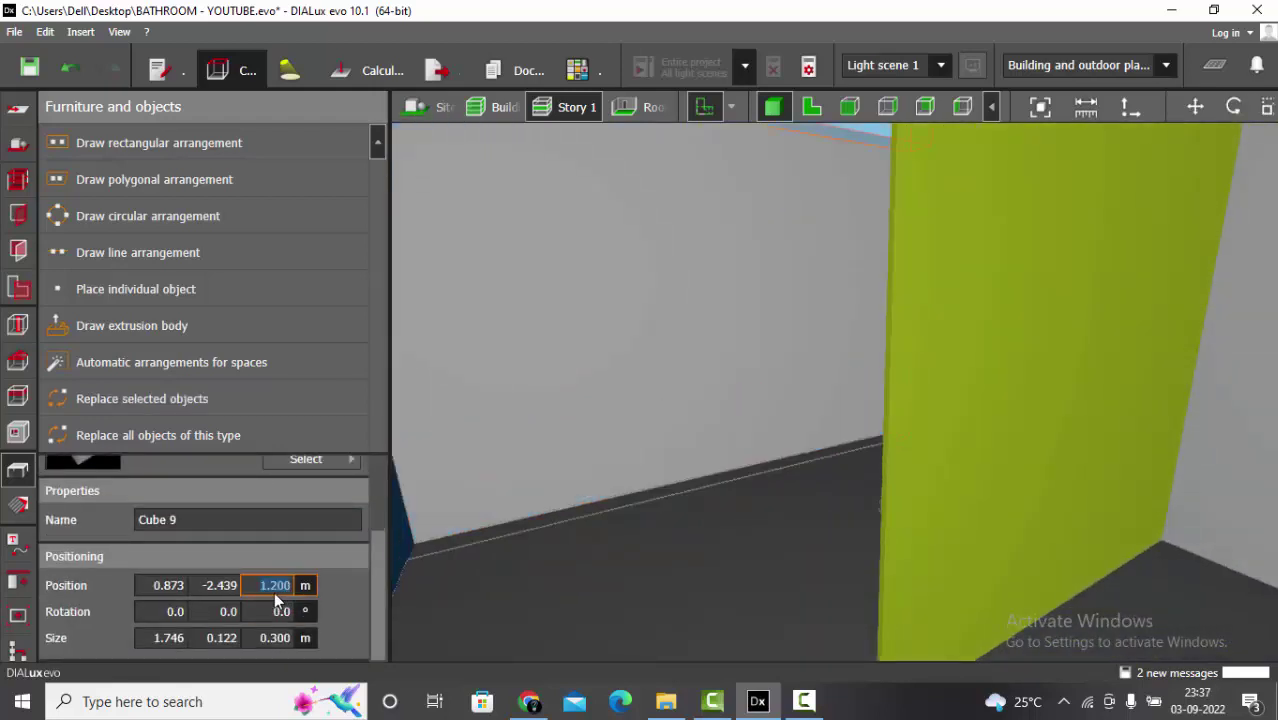
right_click_drag(533, 598, 845, 476)
left_click_drag(846, 477, 760, 387)
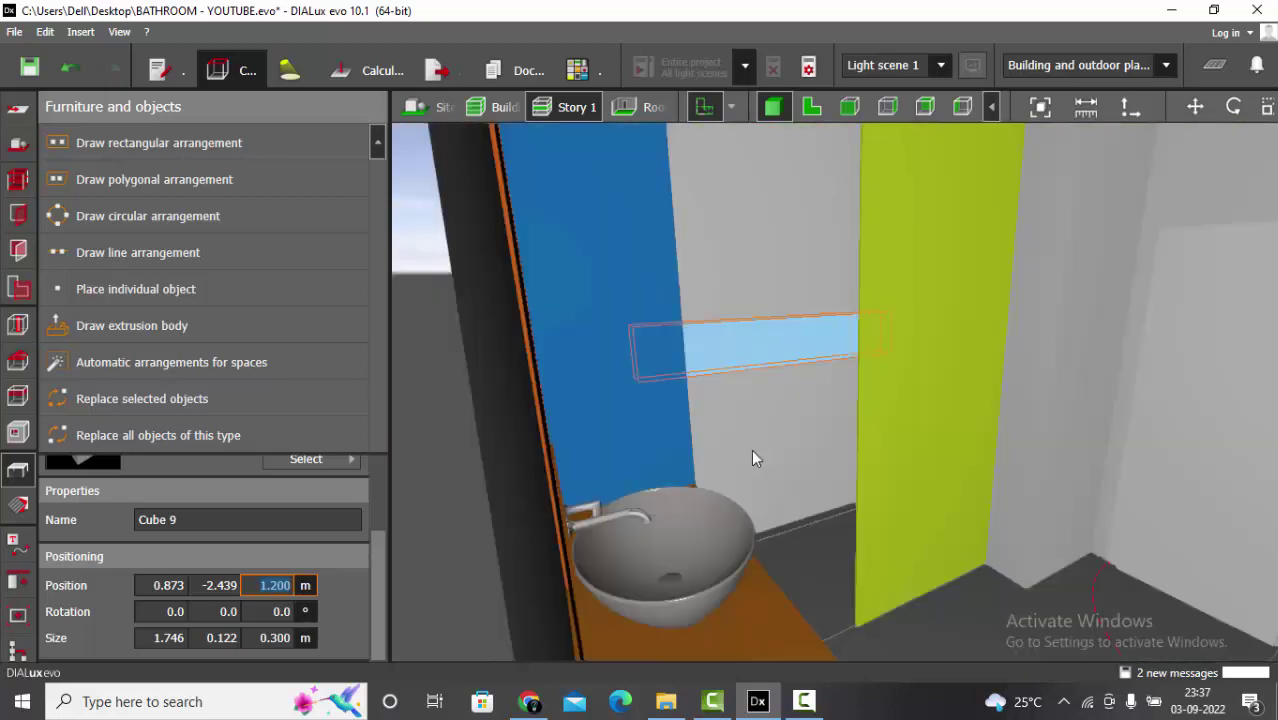
left_click_drag(753, 458, 777, 428)
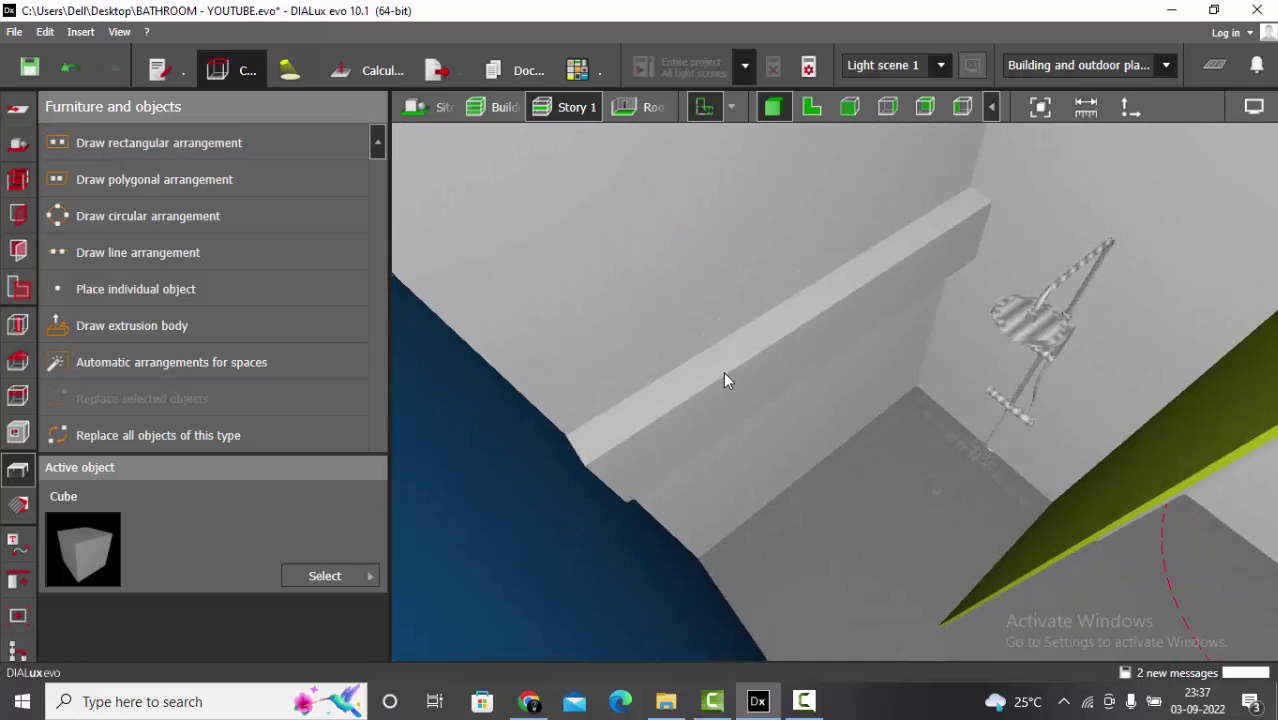
left_click_drag(727, 377, 632, 327)
mouse_move(763, 395)
left_mouse_down()
mouse_move(824, 383)
mouse_move(807, 420)
mouse_move(772, 387)
left_mouse_up()
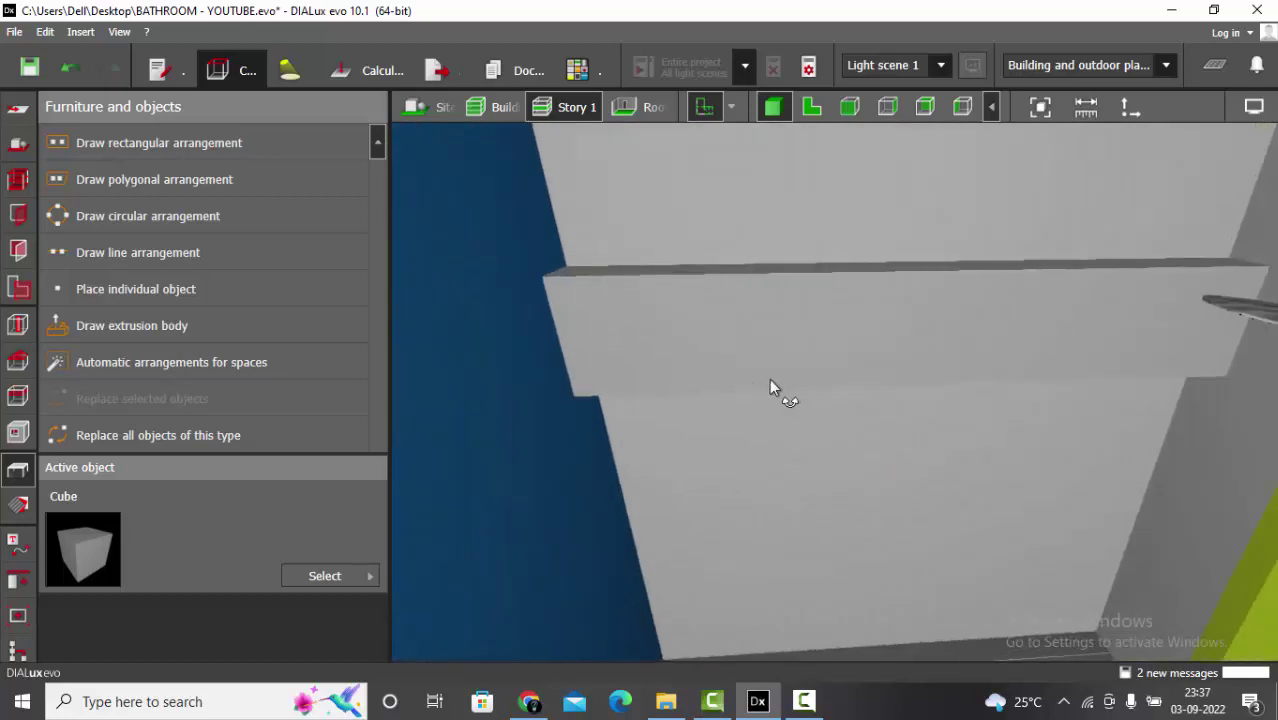
Draw a rectangular cutout on the shower's back wall behind the strip, about 1.725 m long and 0.343 m high.
left_click(15, 435)
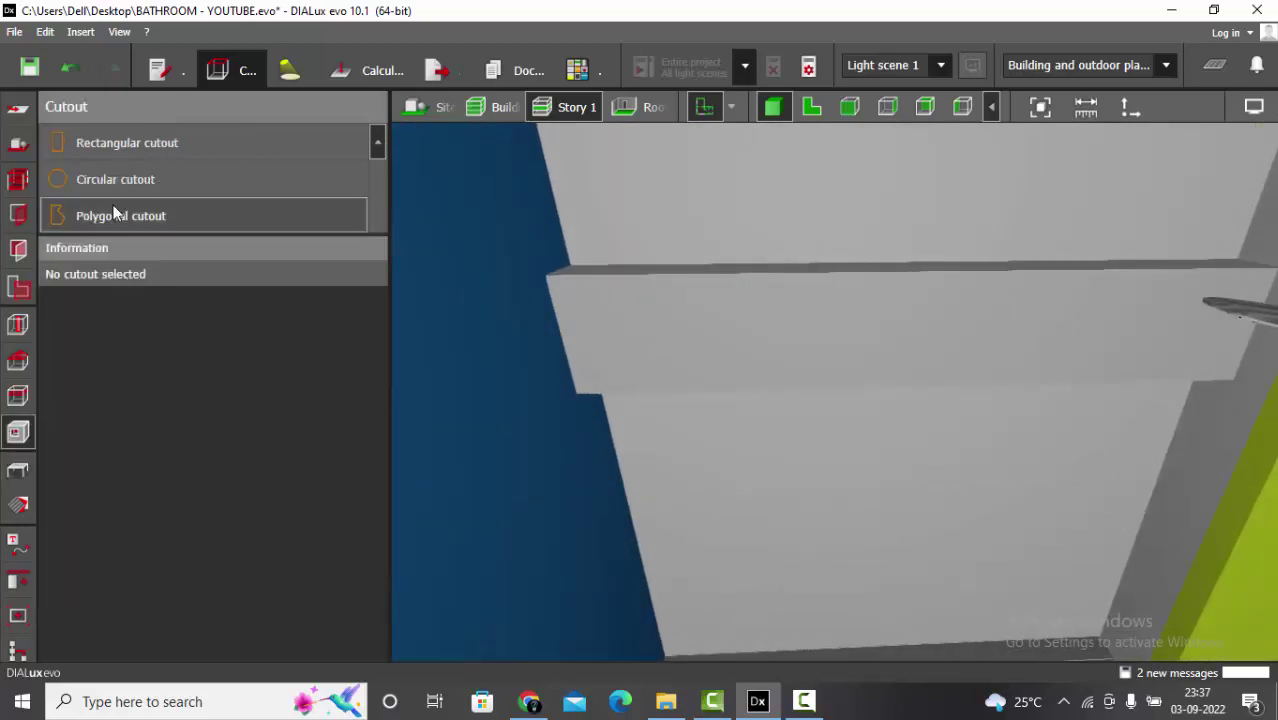
left_click(153, 141)
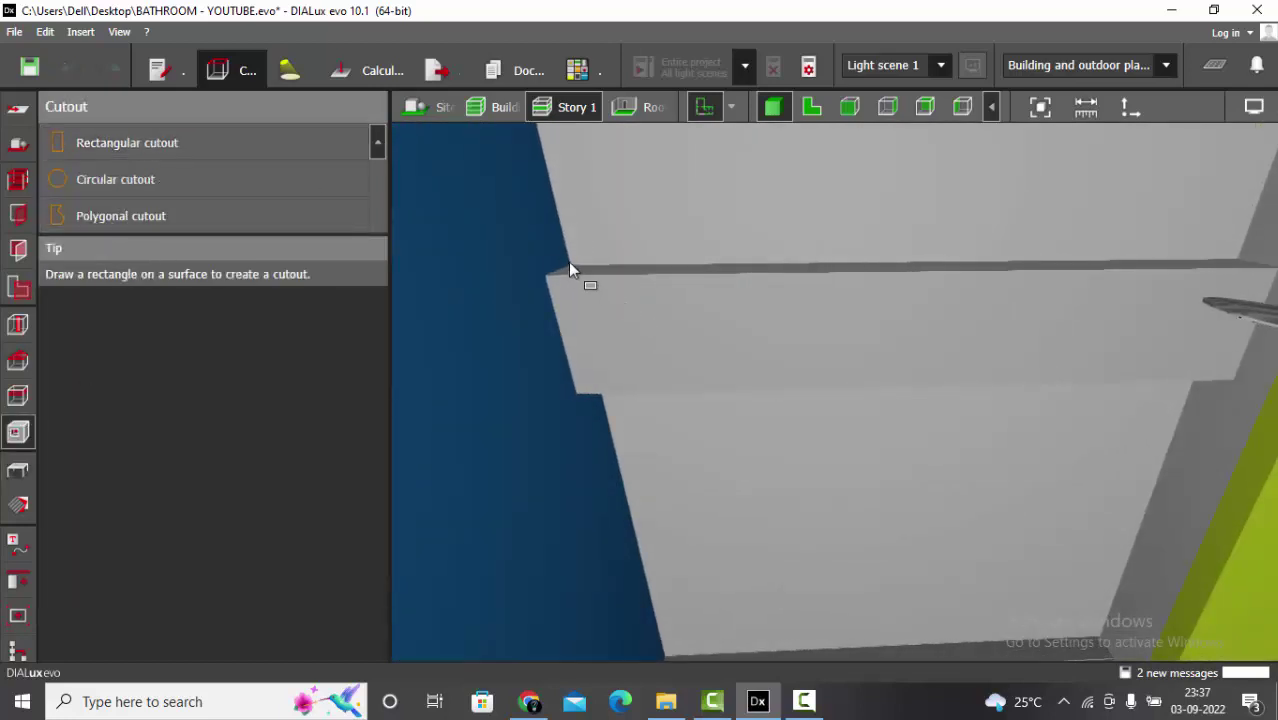
left_click(568, 261)
key("Escape")
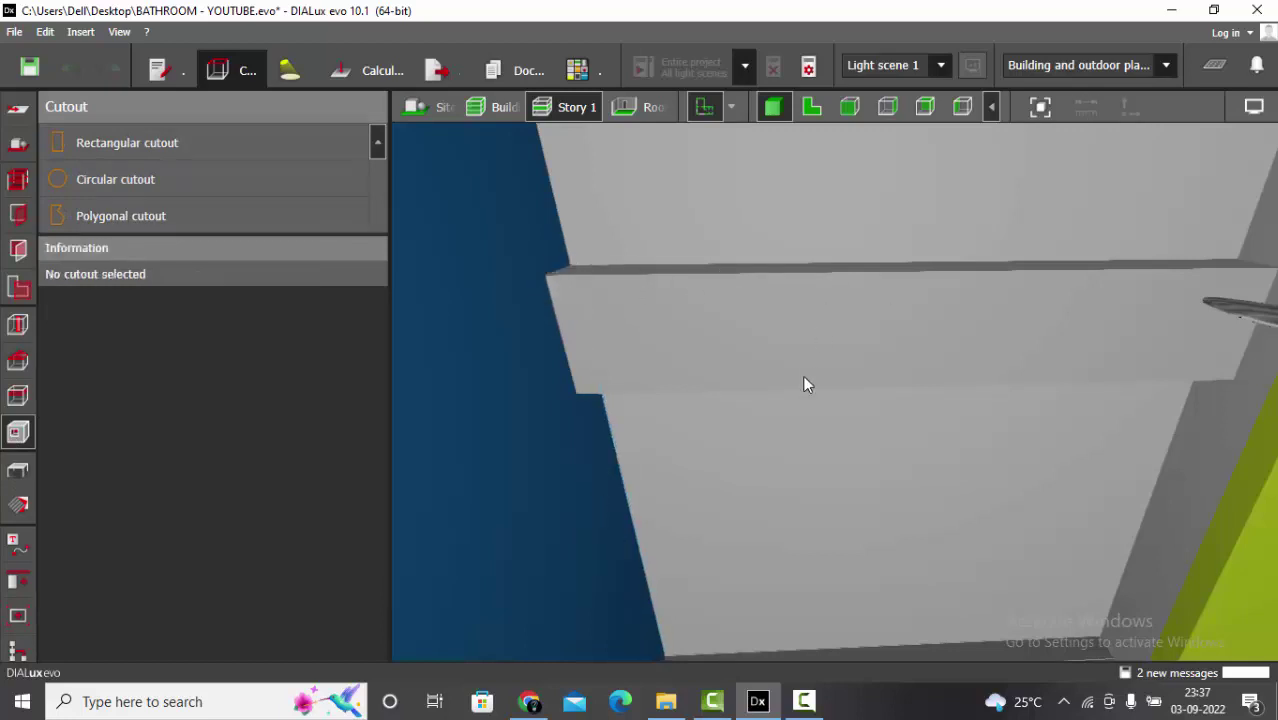
right_click_drag(804, 376, 790, 338)
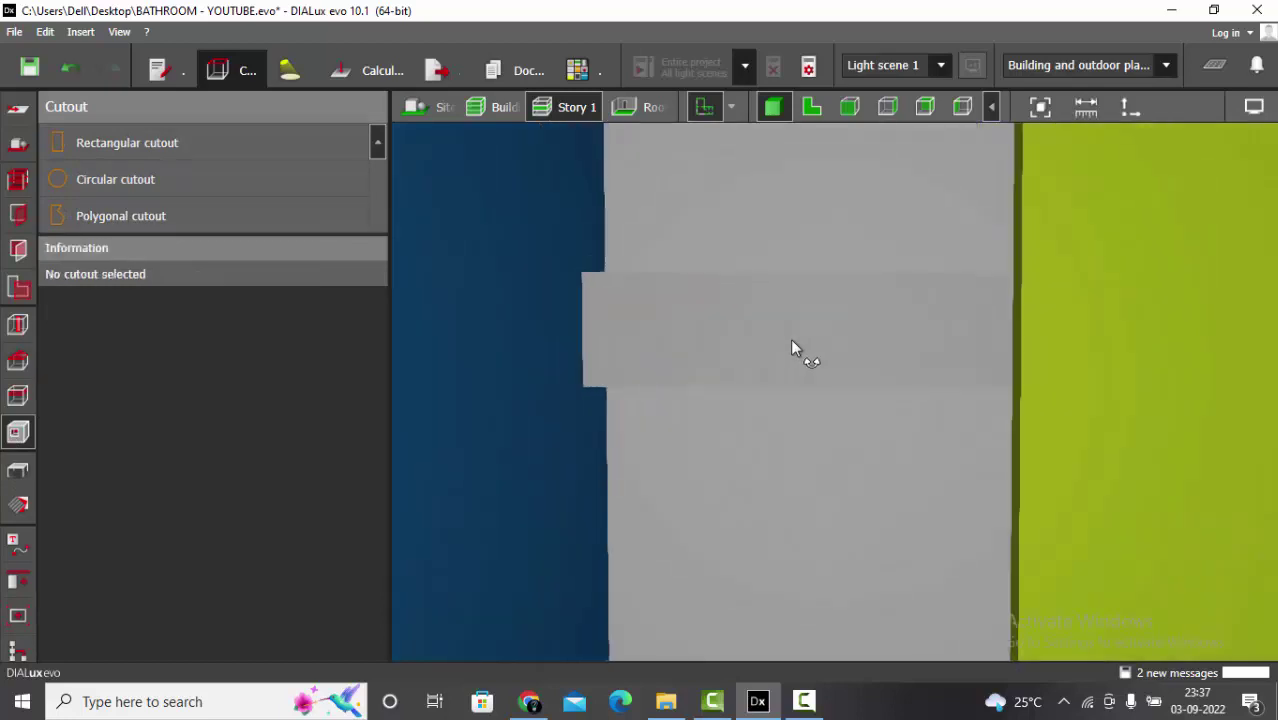
left_click(188, 143)
left_click(606, 268)
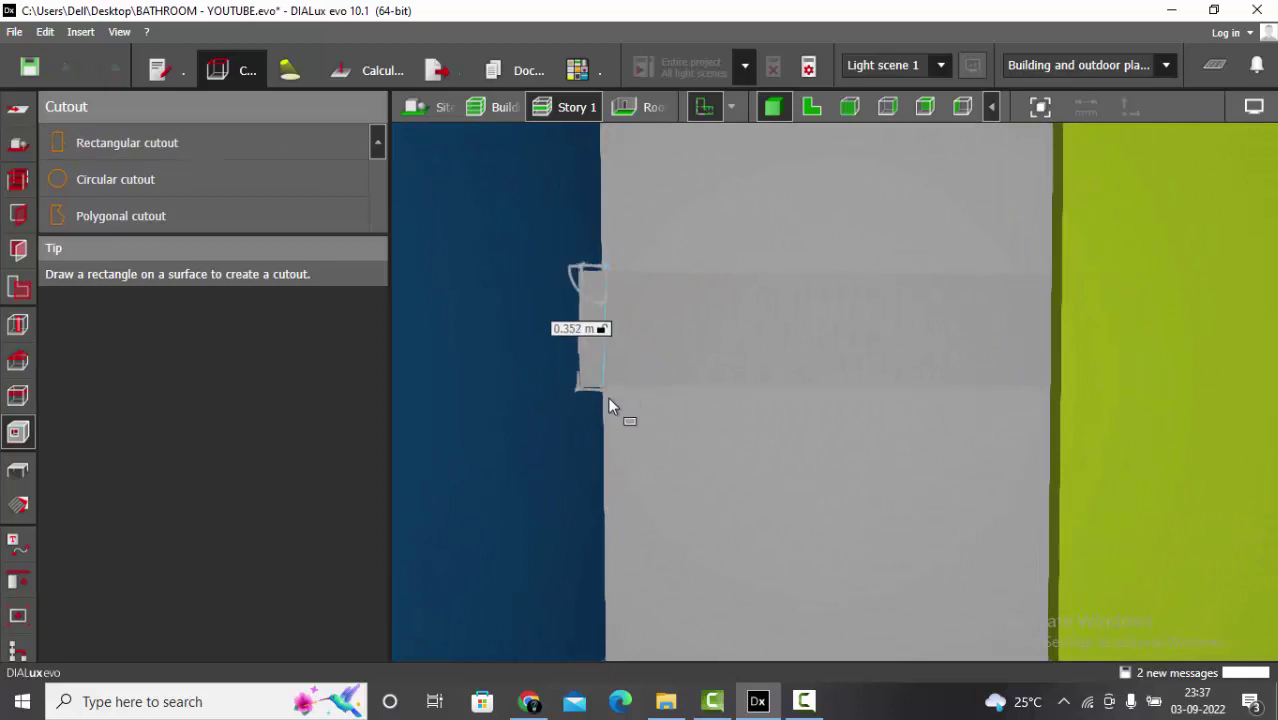
left_click(609, 390)
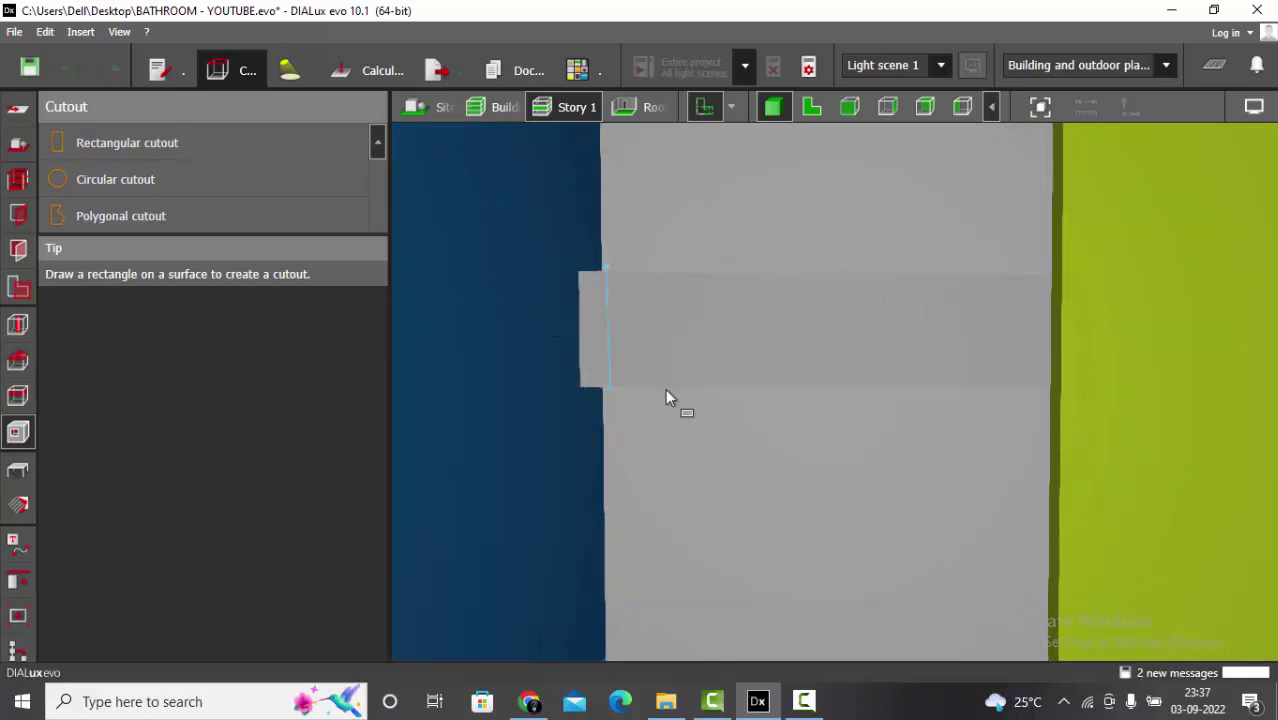
left_click(1236, 364)
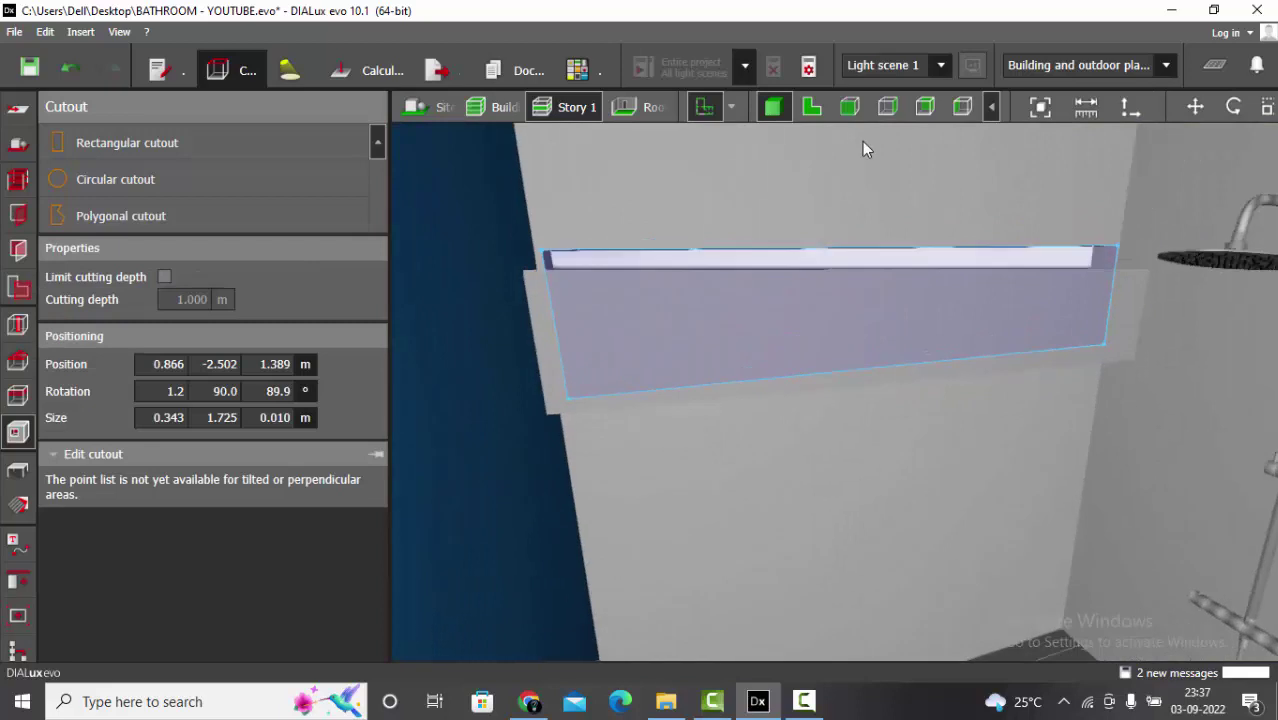
In the front elevation, align the cutout's two corners nearest the wash basin with the end of the strip.
left_click(849, 107)
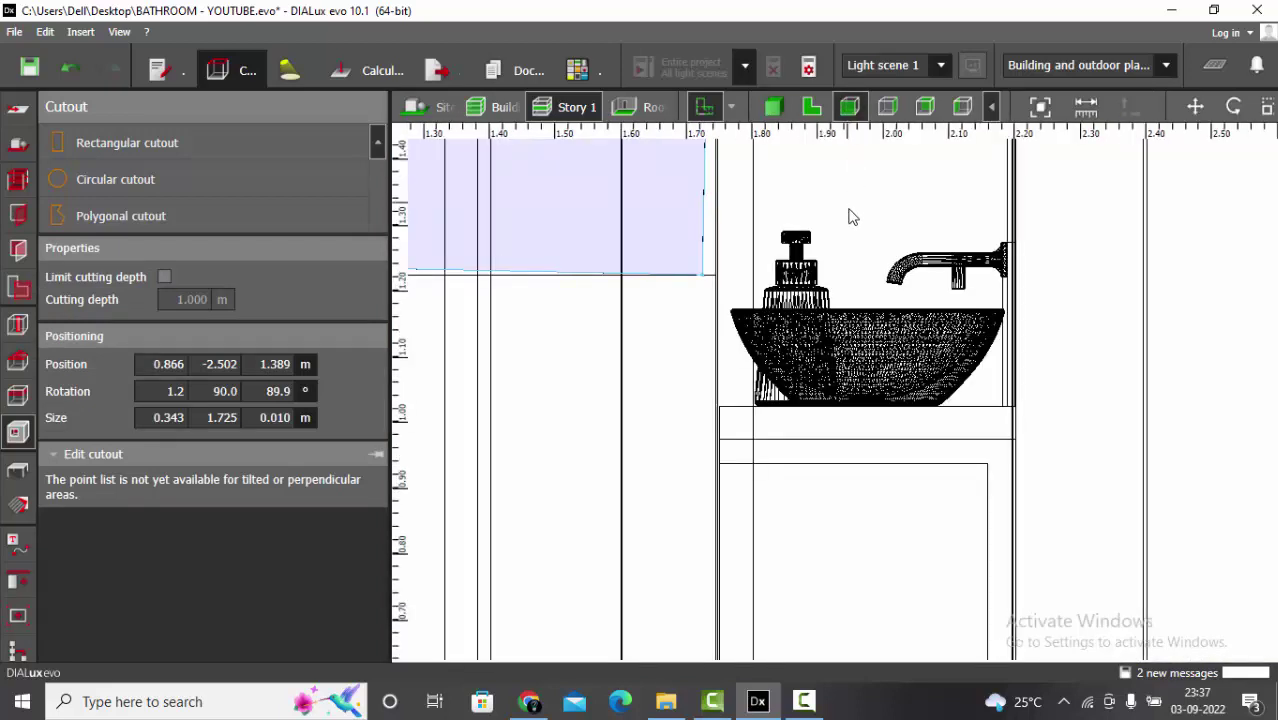
scroll(978, 514, "down", 3)
scroll(616, 383, "up", 3)
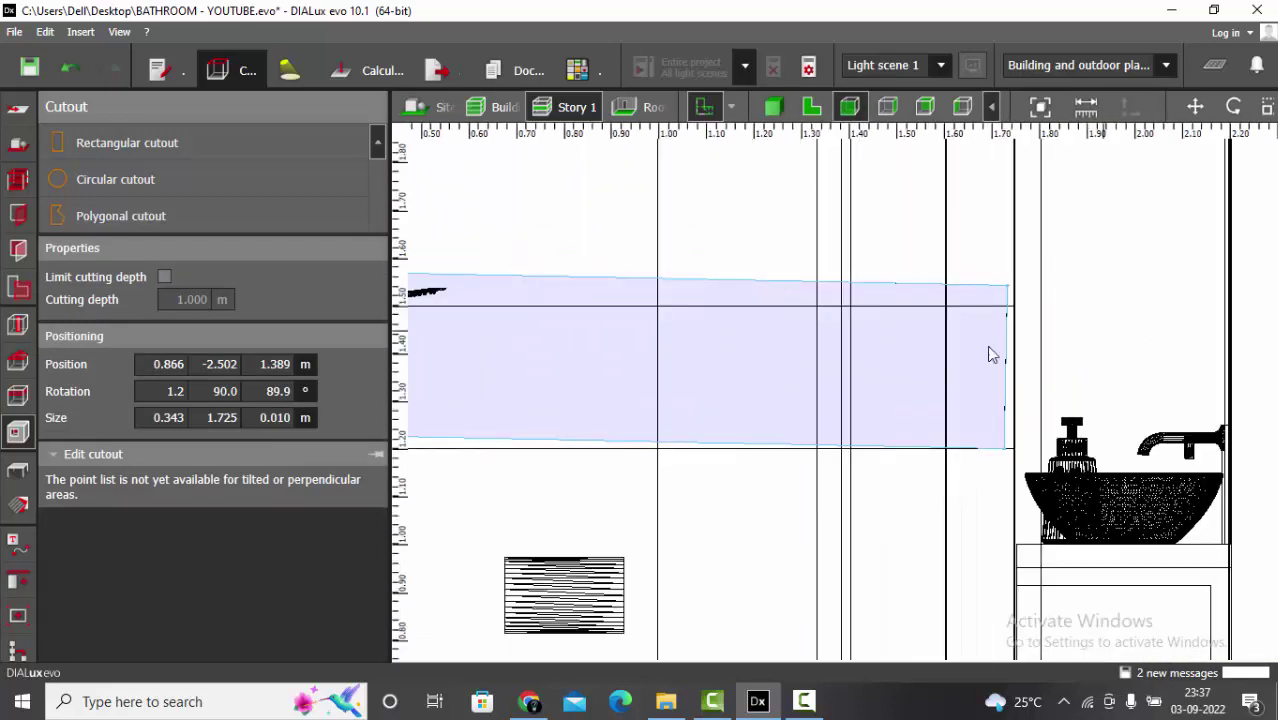
scroll(992, 354, "up", 3)
left_click_drag(1012, 282, 1020, 307)
scroll(986, 486, "up", 1)
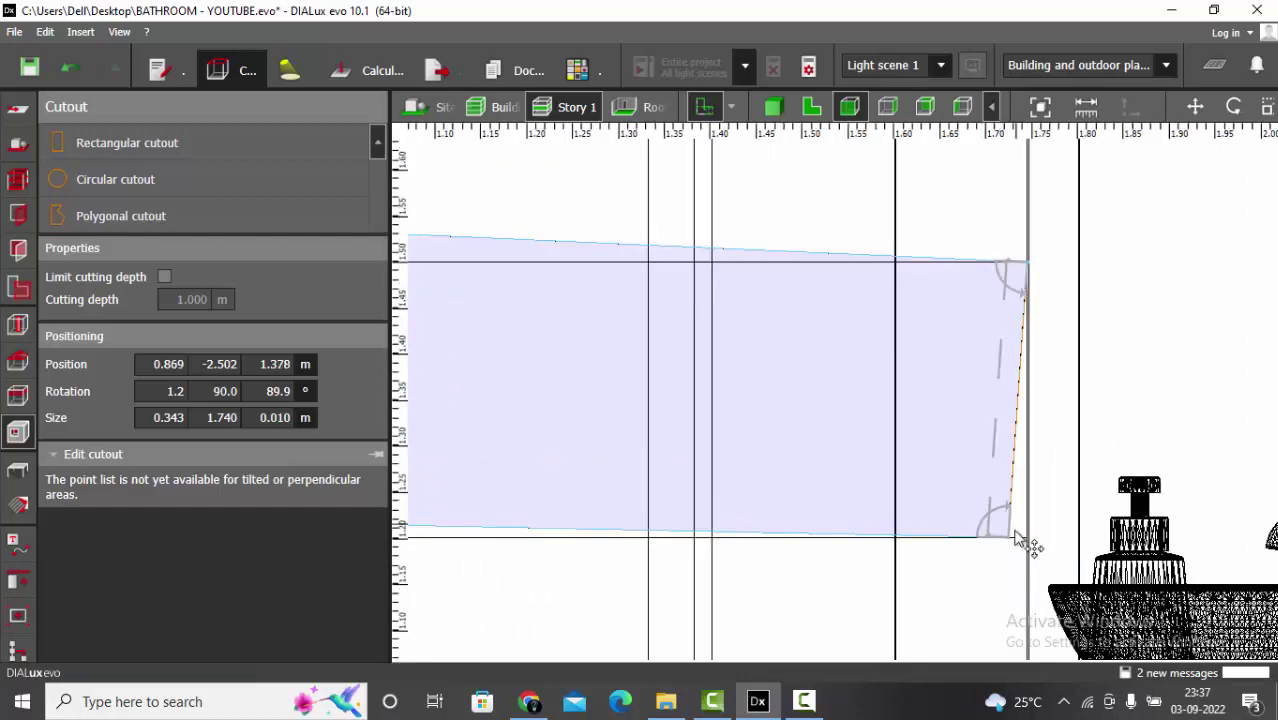
left_click_drag(1017, 538, 1033, 551)
Align the cutout's two corners on the shower-head side with the strip, making the cutout about 1.754 m by 0.300 m.
scroll(1145, 392, "down", 3)
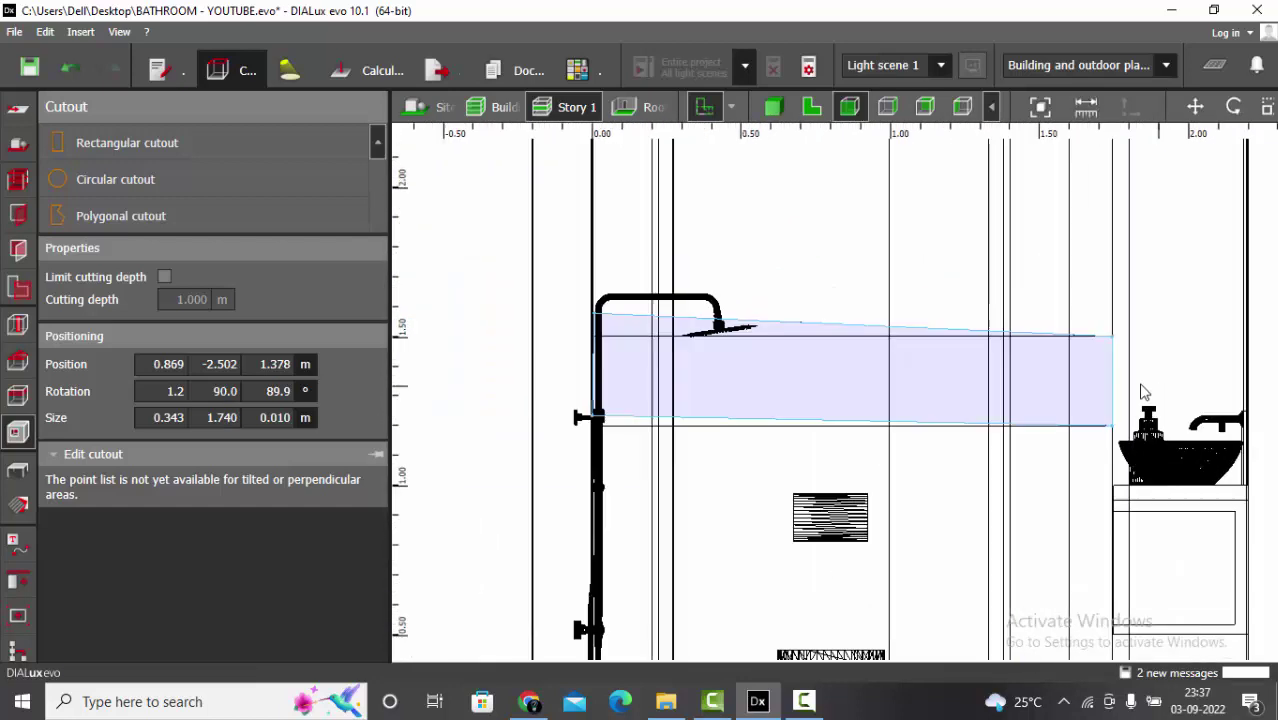
scroll(709, 345, "up", 3)
left_click_drag(510, 281, 497, 321)
scroll(497, 483, "up", 2)
left_click_drag(498, 467, 497, 495)
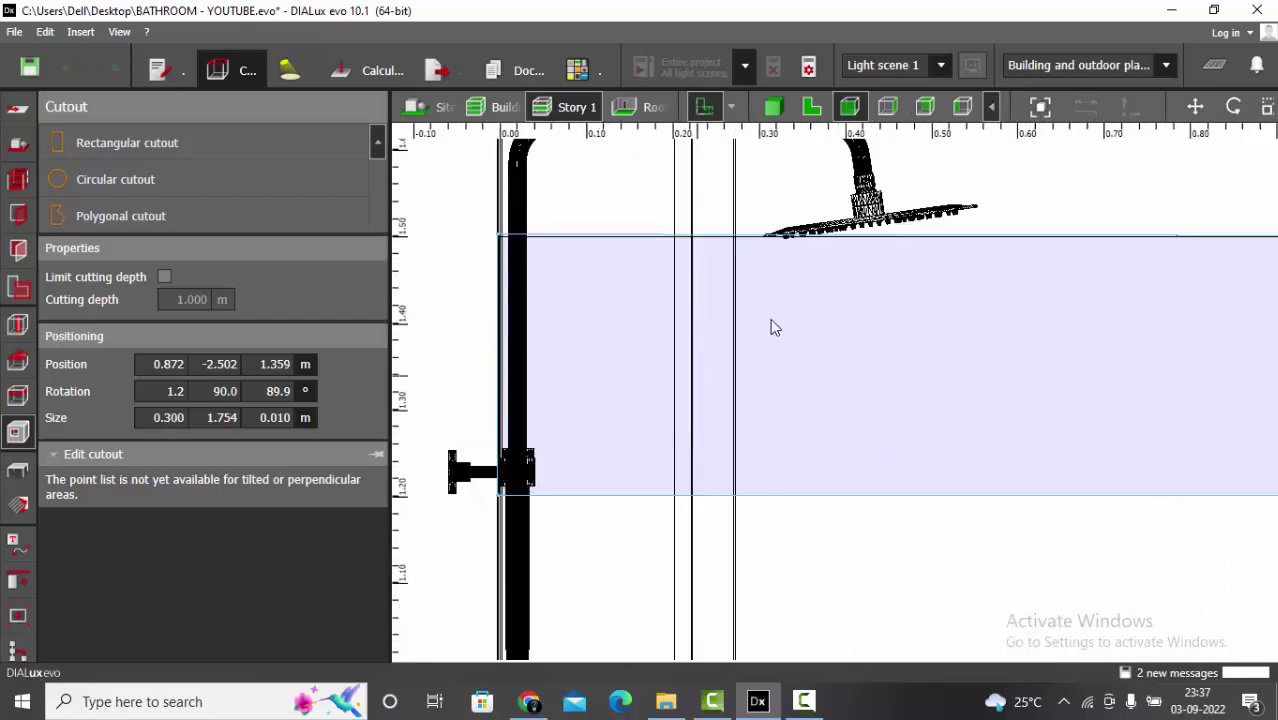
Align the shower wall cutout's corner with the cube's outline in the front view and return to the 3D view.
scroll(494, 239, "up", 3)
left_click_drag(530, 229, 539, 239)
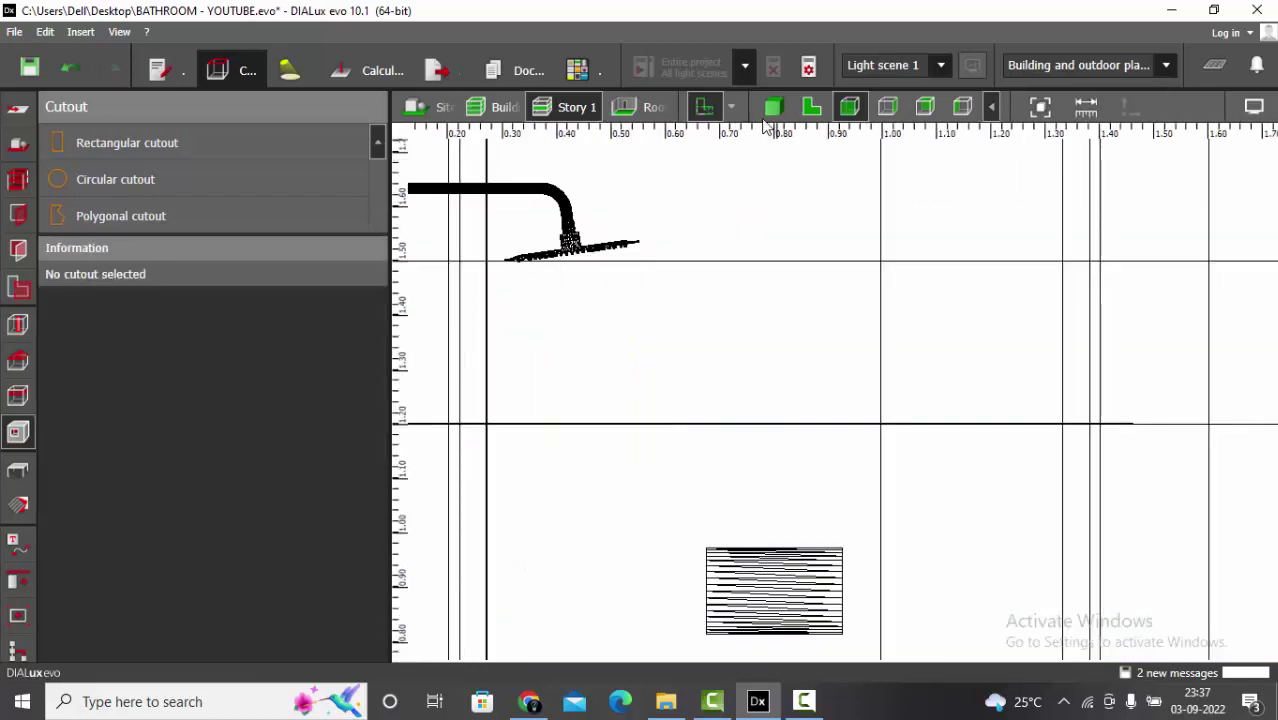
left_click(772, 107)
left_click_drag(808, 342, 28, 483)
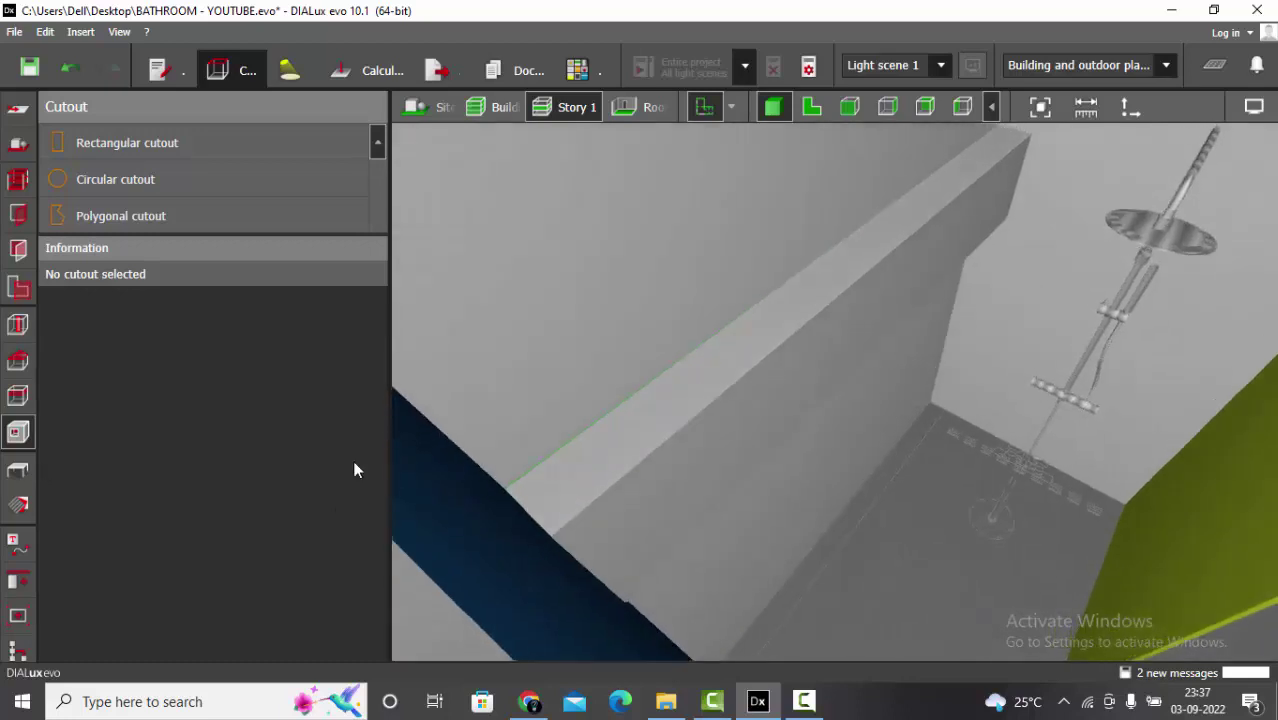
Move the long cube out of the shower wall opening along its green axis.
scroll(803, 370, "down", 2)
left_click(779, 337)
scroll(779, 337, "down", 1)
scroll(779, 337, "up", 2)
right_click_drag(779, 337, 824, 373)
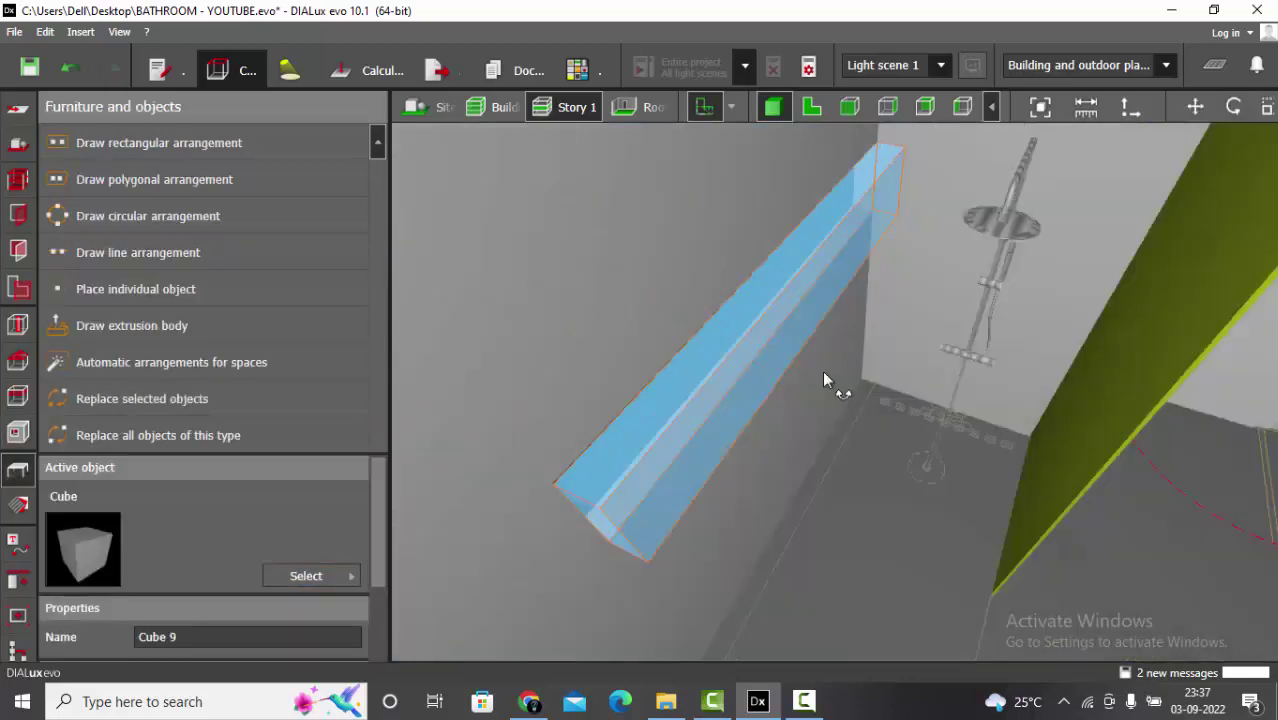
left_click_drag(824, 380, 1178, 134)
left_click(1195, 107)
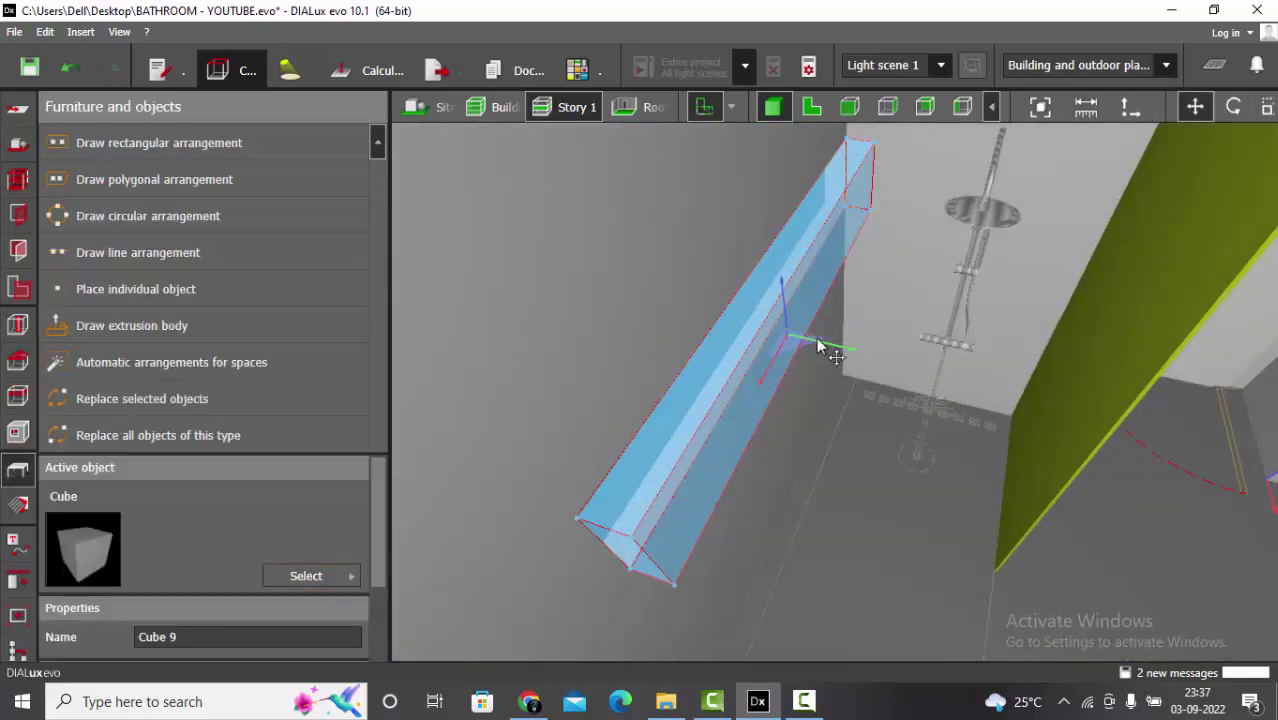
left_click_drag(818, 345, 1250, 460)
Select the shower wall cutout and limit its cutting depth to 0.3 m.
left_click(654, 428)
right_click_drag(654, 428, 719, 357)
left_click(18, 432)
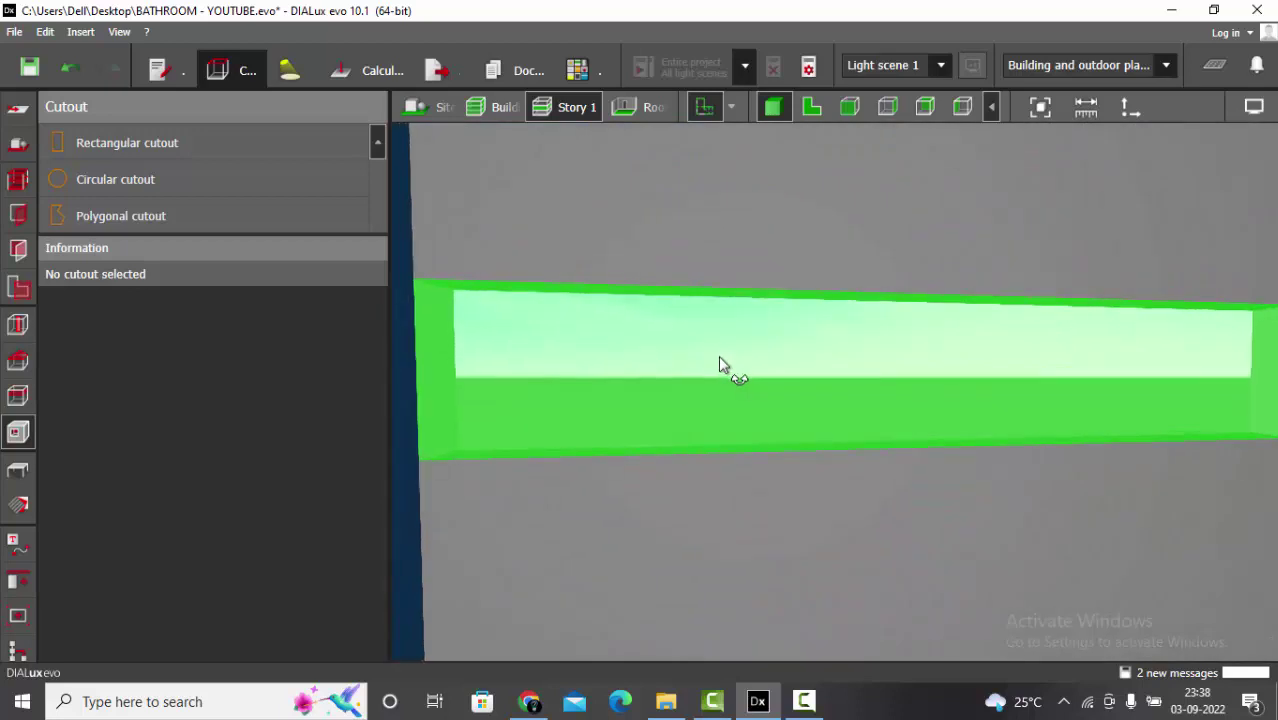
left_click(701, 370)
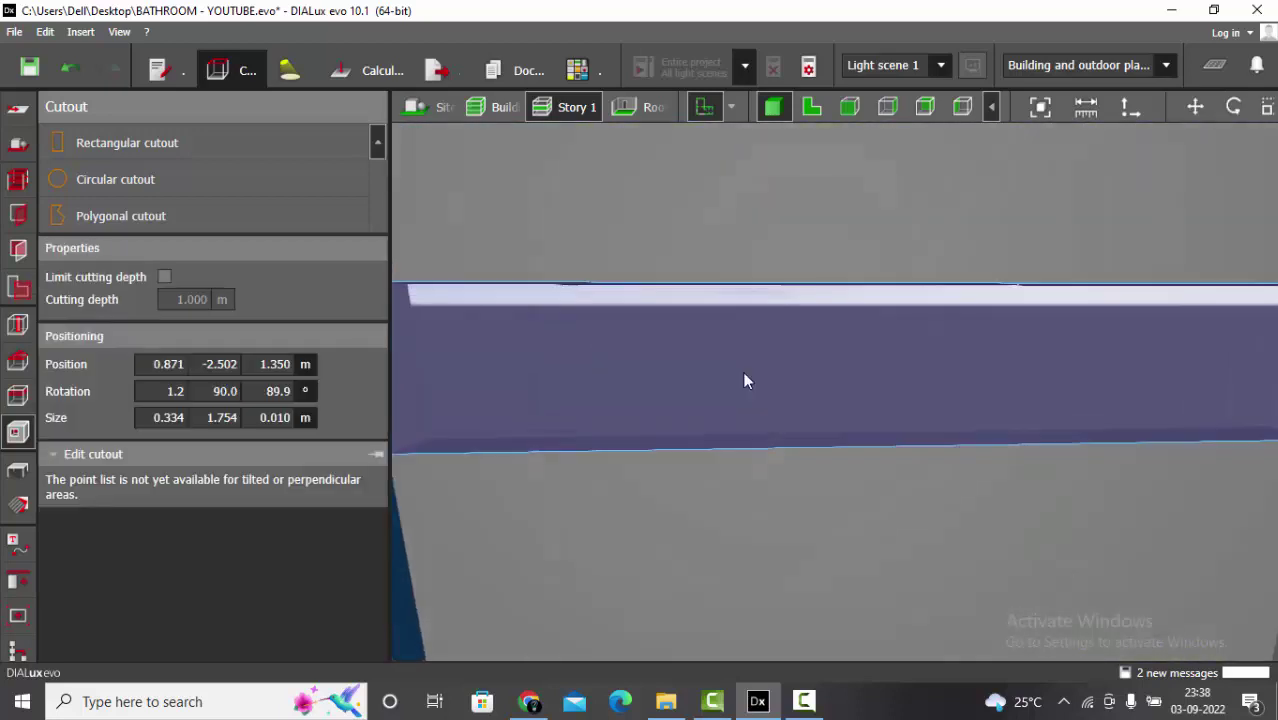
left_click(166, 277)
left_click(187, 300)
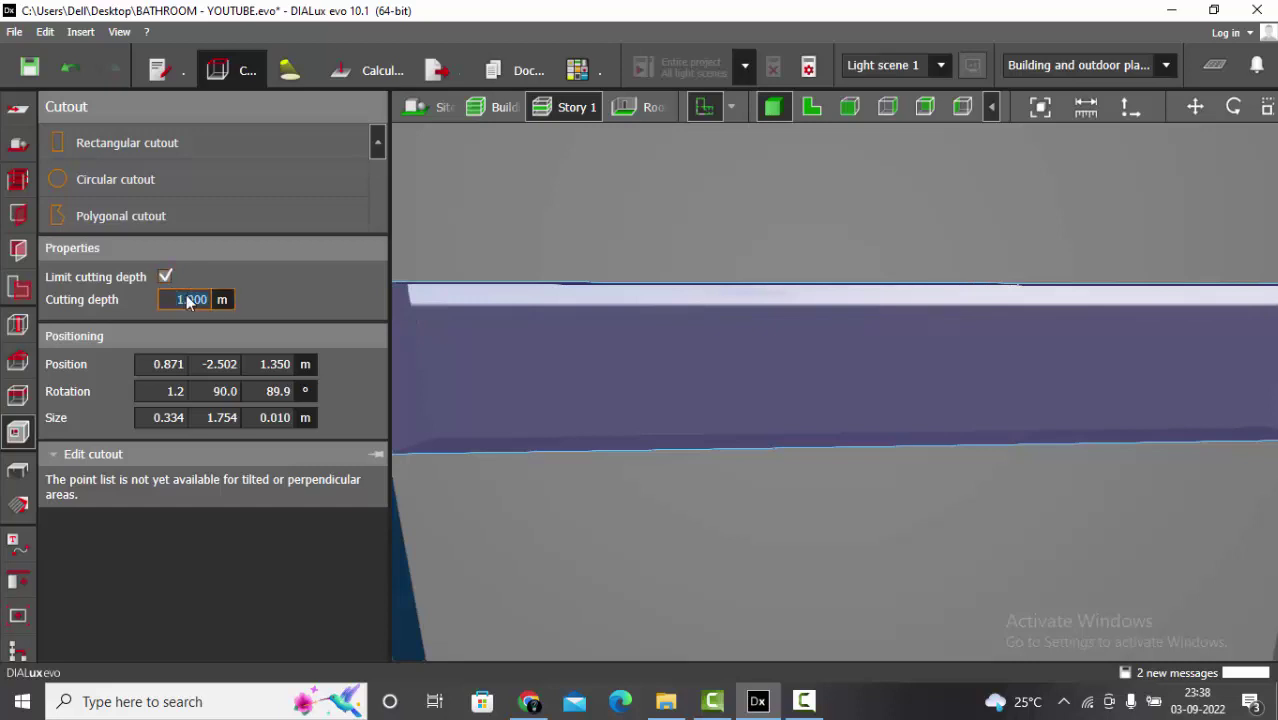
type("0.3")
key("Return")
Measure the shower wall's thickness in plan view and set the cutout's cutting depth to 0.095 m.
left_click(812, 107)
scroll(805, 230, "down", 4)
scroll(707, 423, "up", 6)
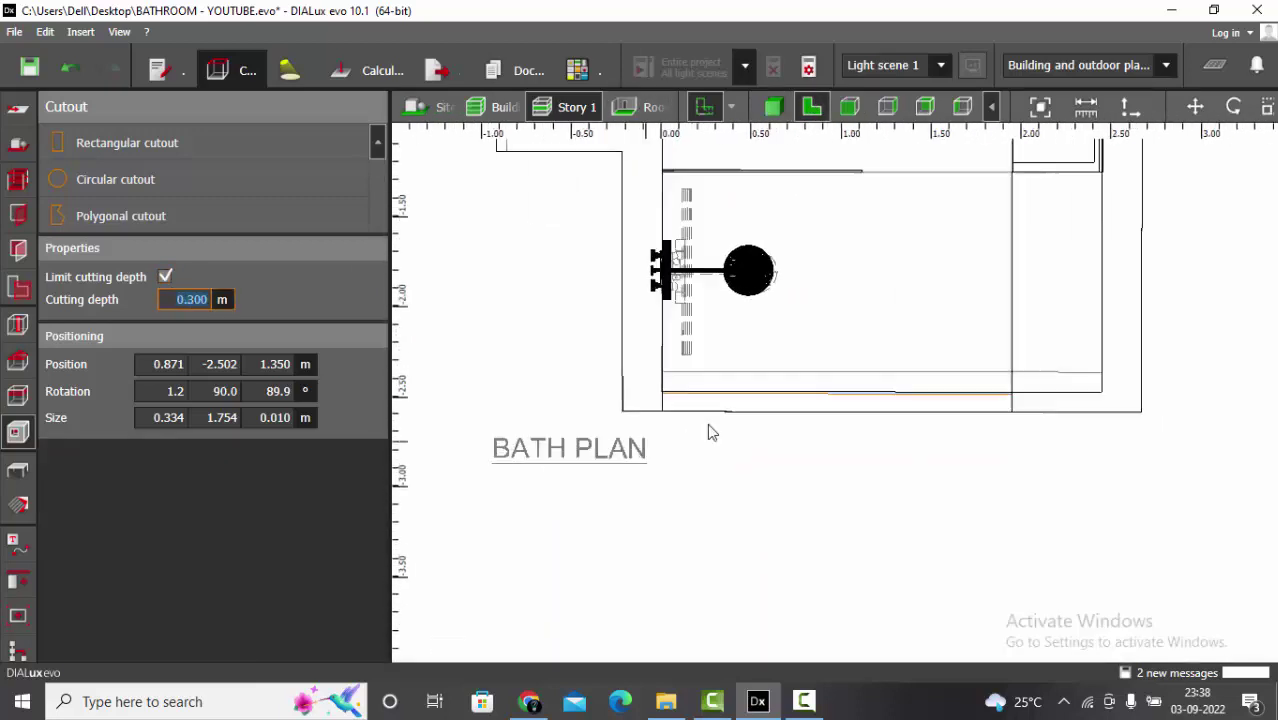
left_click(1086, 107)
scroll(921, 417, "up", 2)
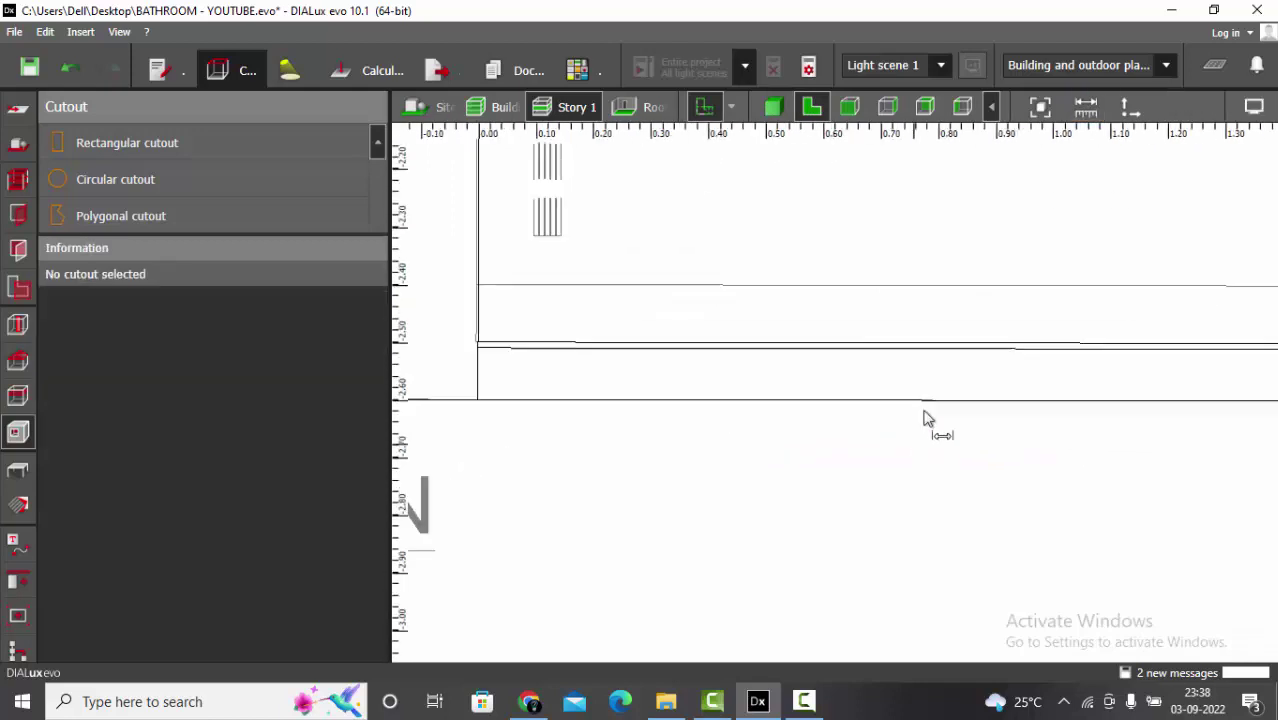
left_click(935, 333)
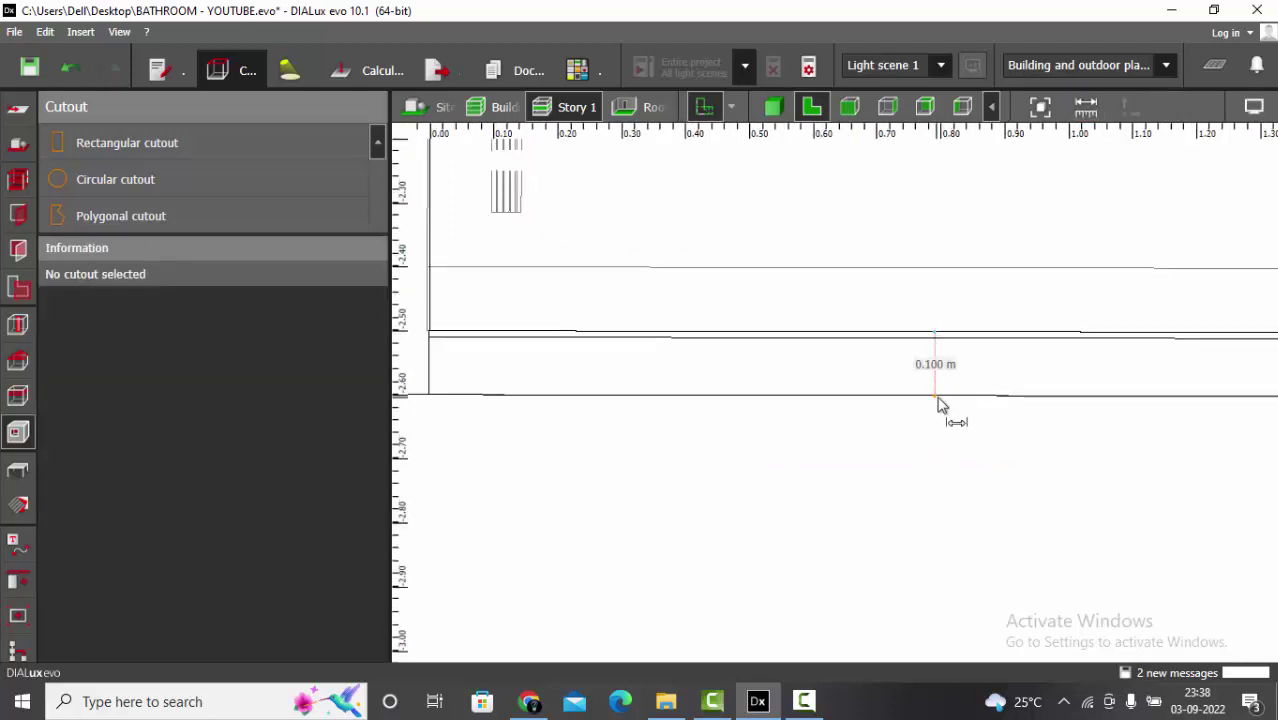
key("Escape")
left_click(775, 108)
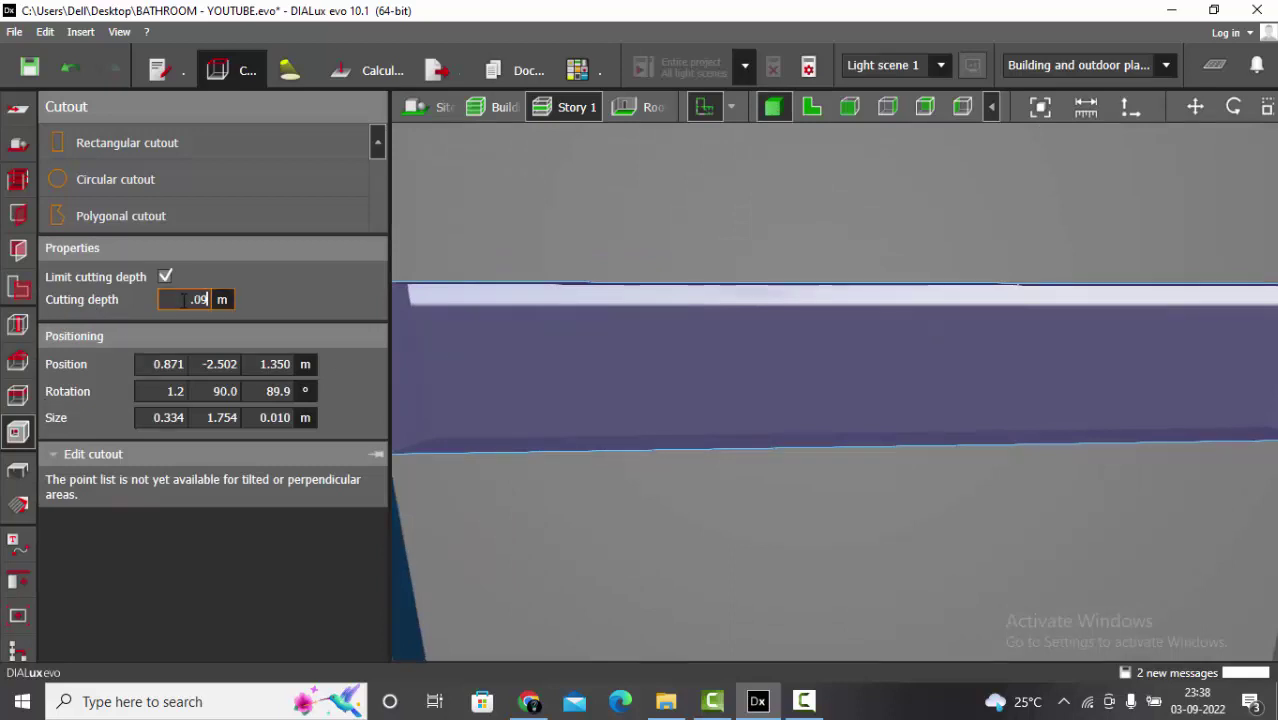
key("Return")
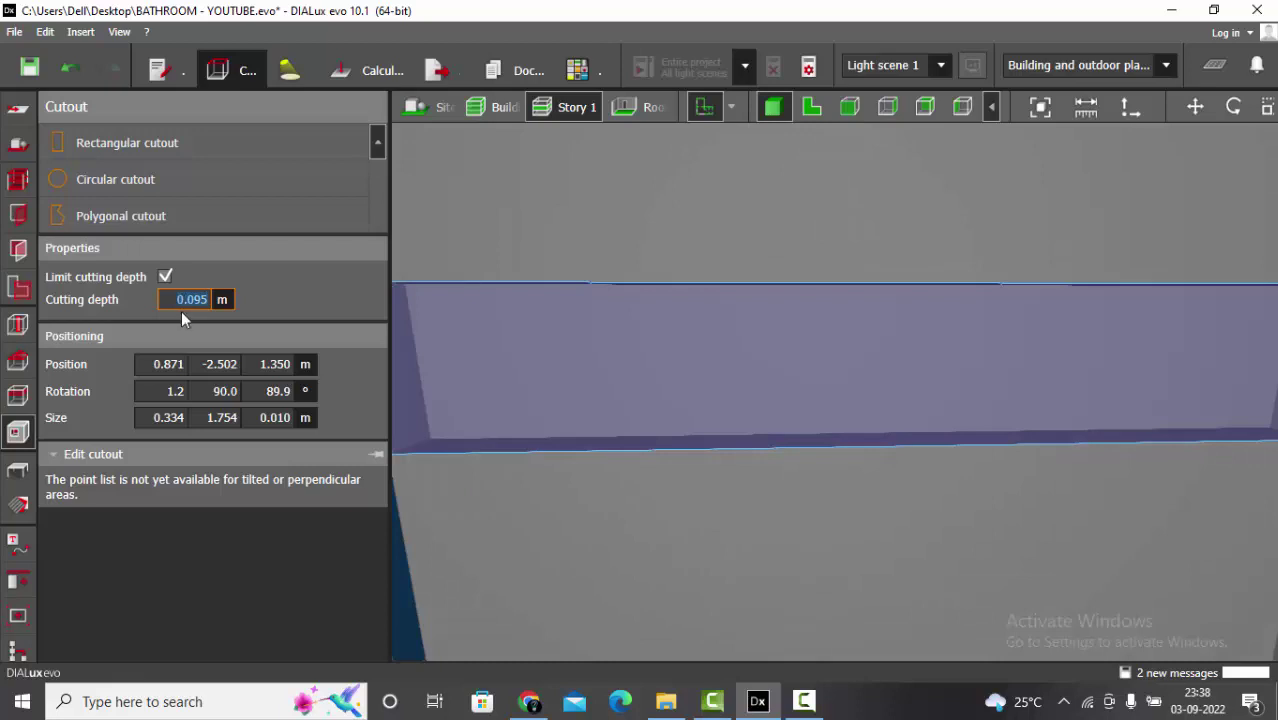
Select the long cube and move it in plan view so it overlaps the panel behind the toilet.
left_click(16, 470)
right_click_drag(571, 476, 873, 412)
scroll(569, 421, "down", 4)
left_click(700, 440)
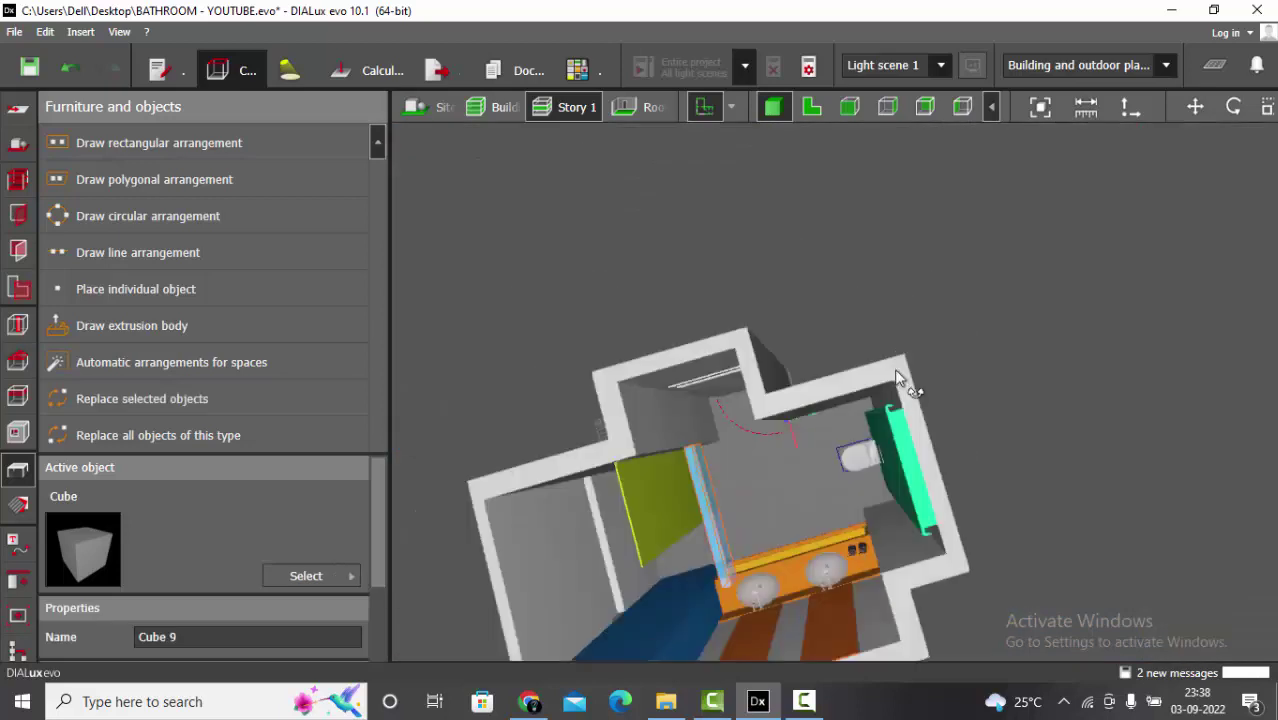
right_click_drag(894, 368, 981, 330)
scroll(935, 390, "up", 3)
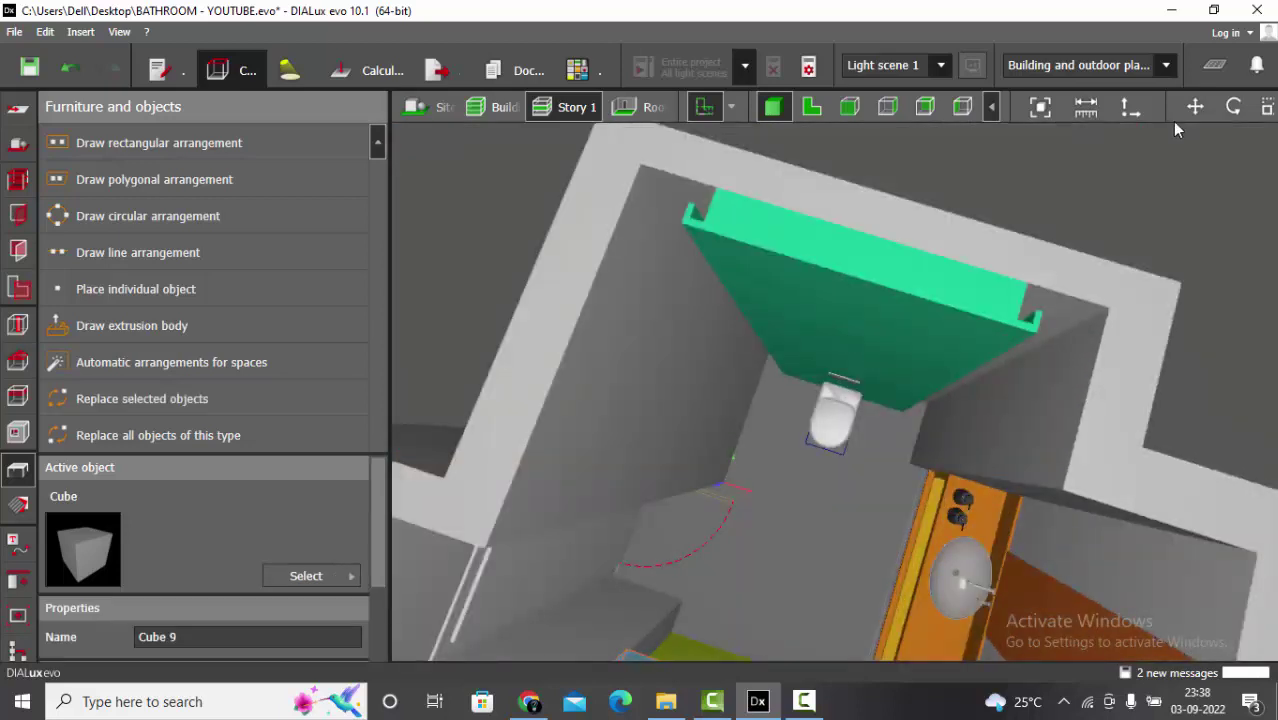
left_click(811, 107)
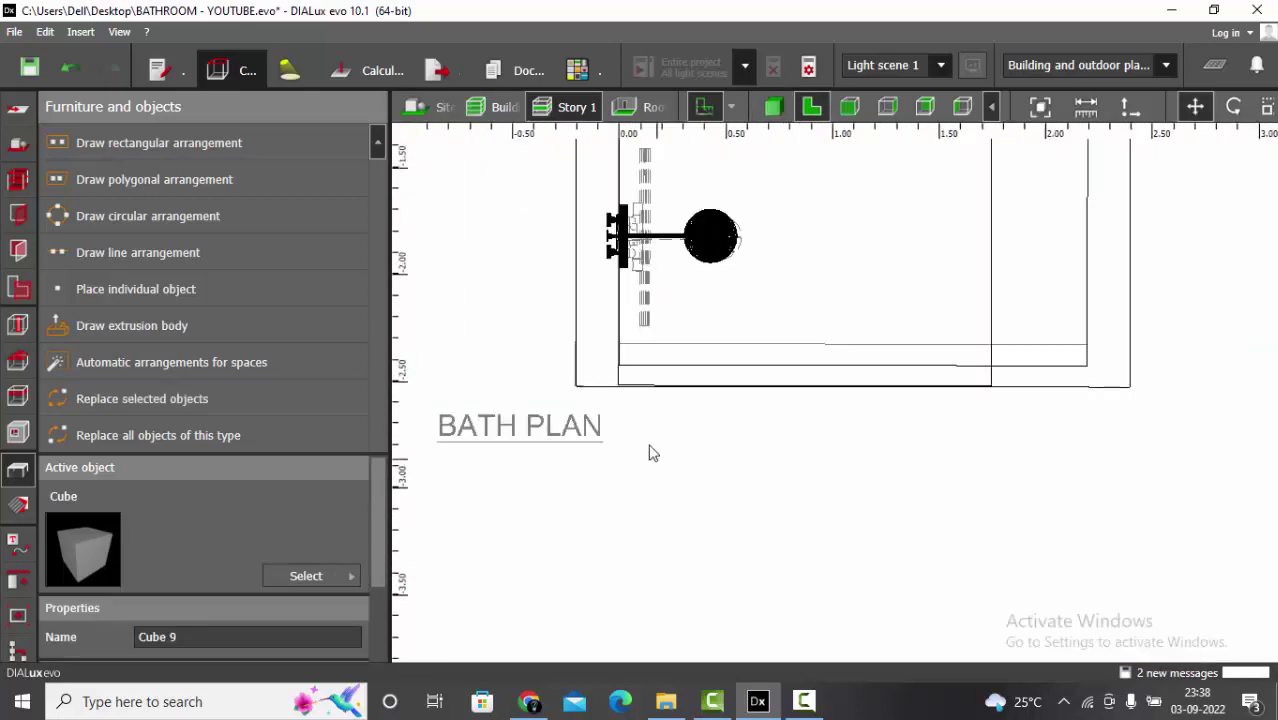
scroll(727, 622, "down", 3)
scroll(726, 426, "up", 2)
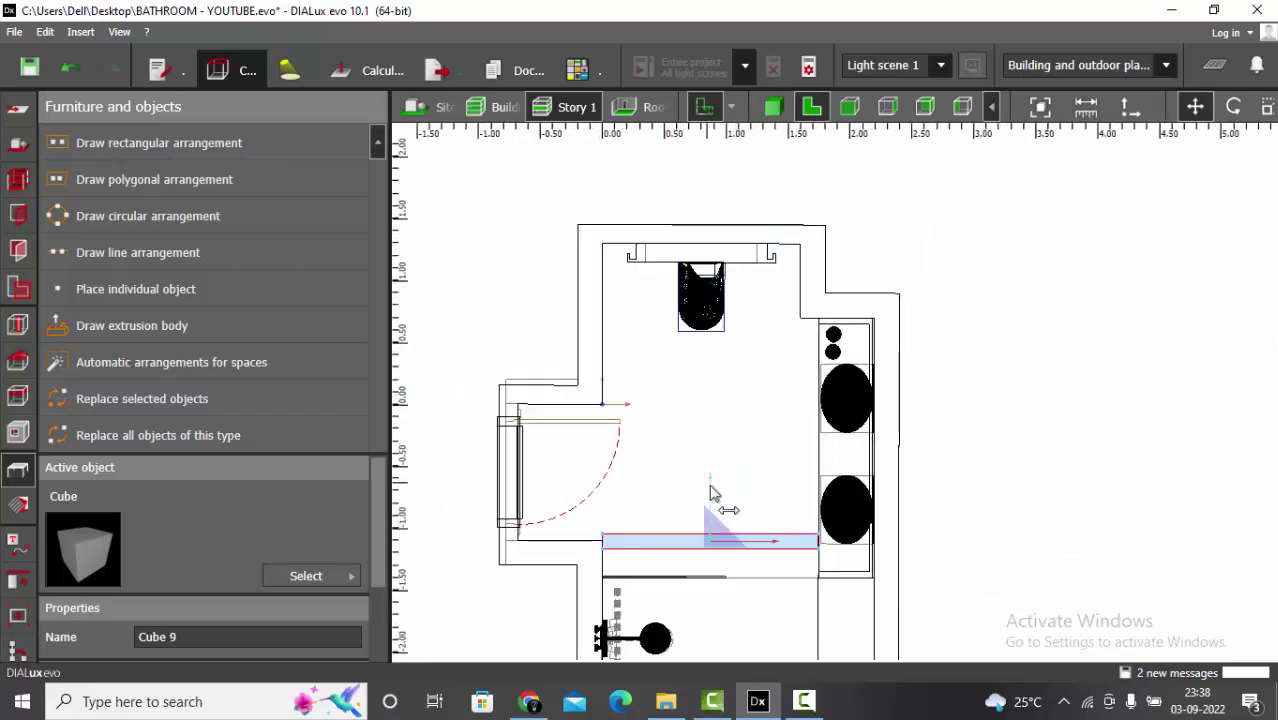
left_click_drag(710, 492, 699, 217)
scroll(699, 217, "up", 3)
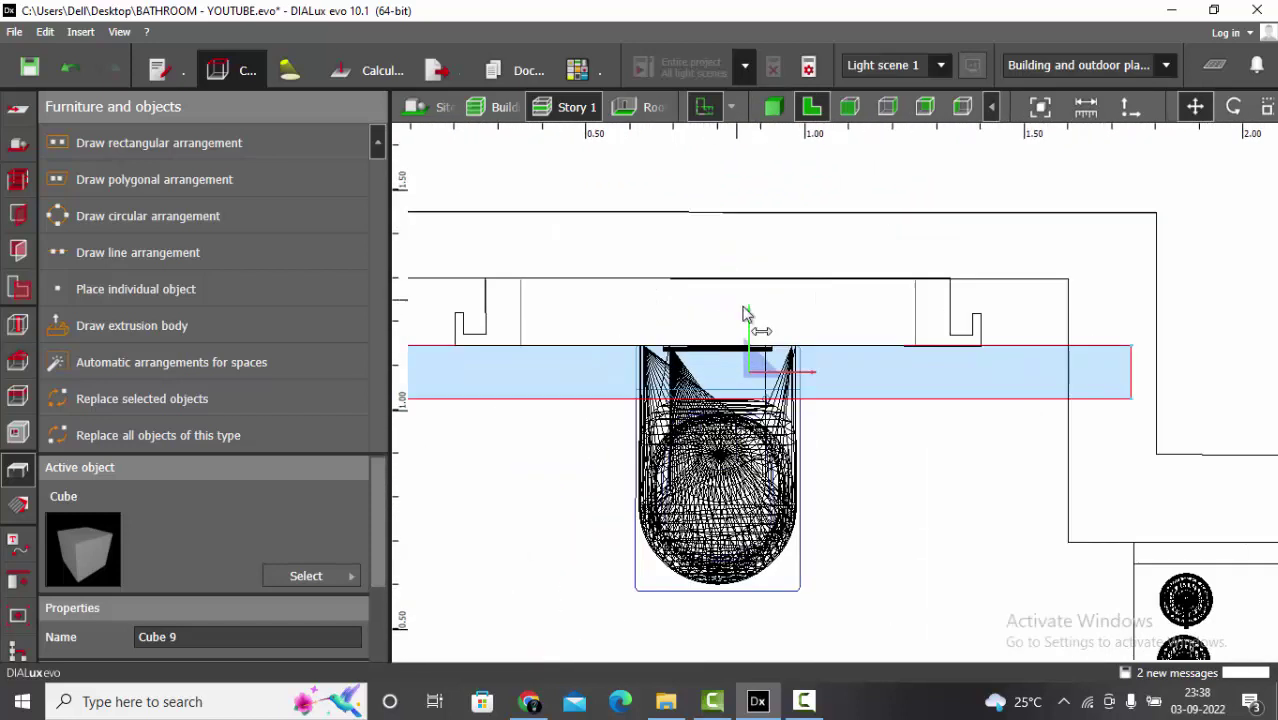
left_click_drag(743, 313, 751, 287)
scroll(845, 314, "down", 3)
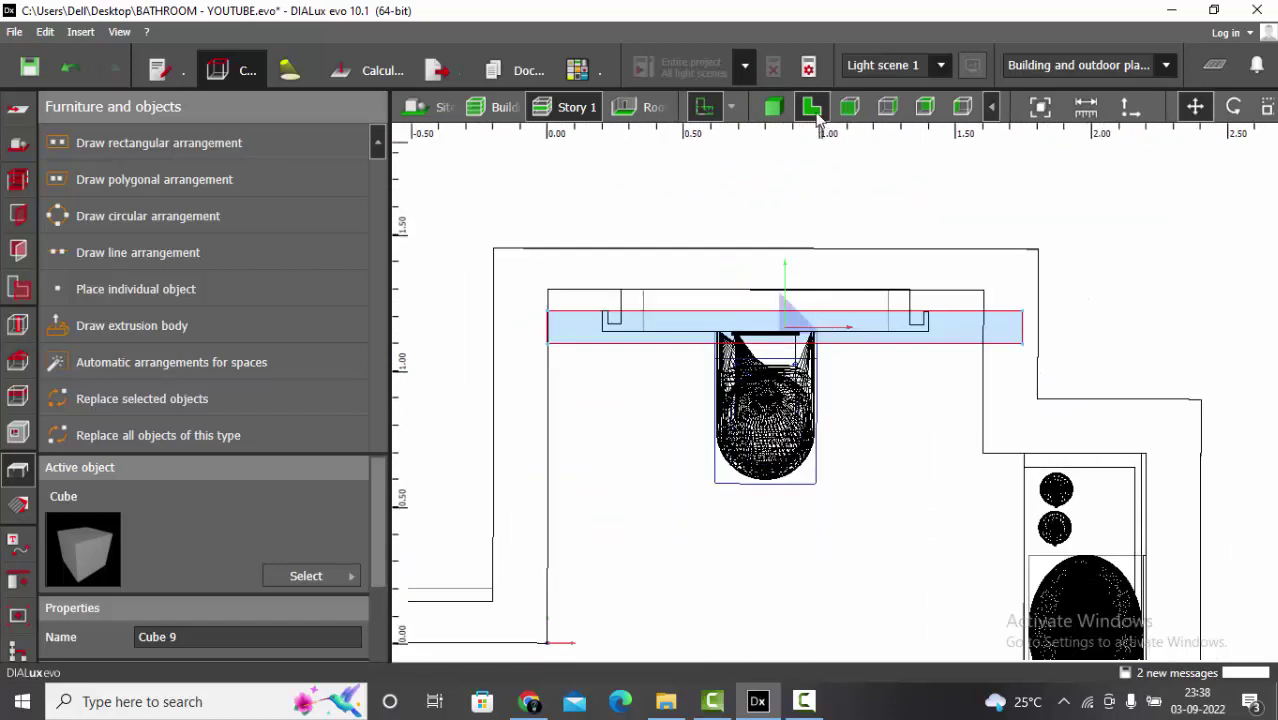
Measure the distance between the inner side lines of the panel behind the toilet.
scroll(790, 236, "up", 2)
left_click(907, 282)
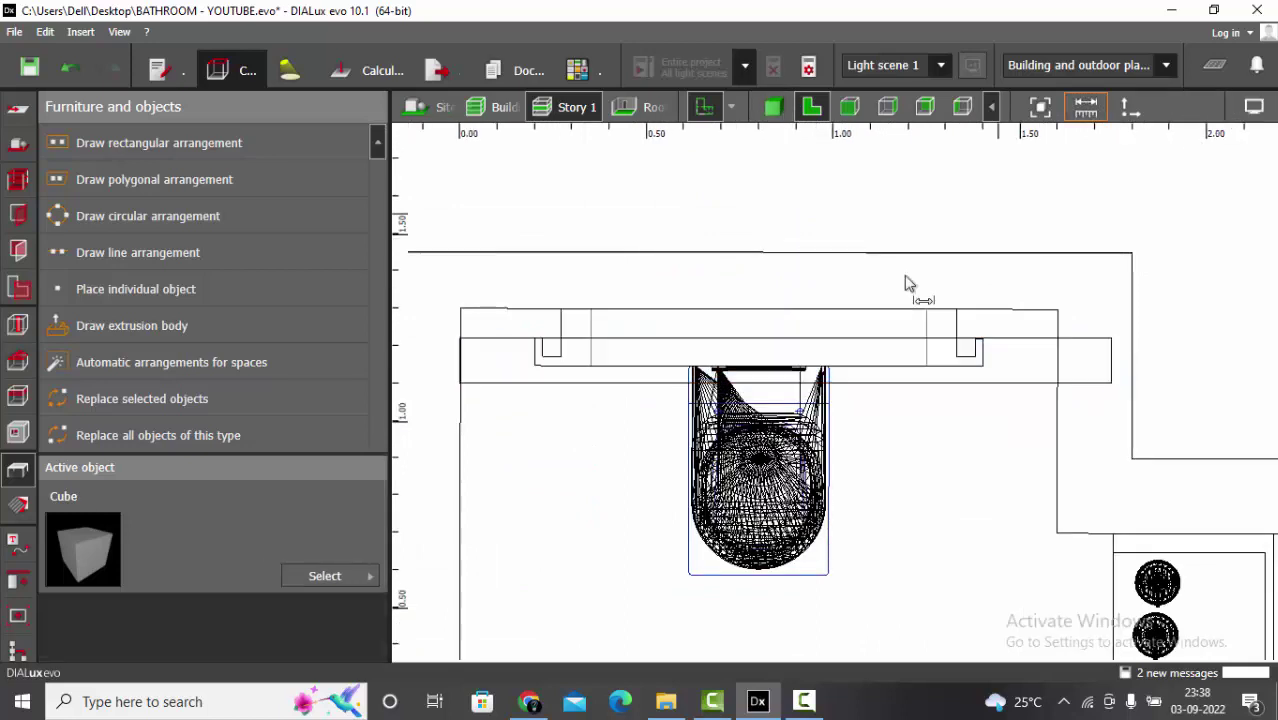
scroll(763, 304, "up", 1)
left_click(556, 332)
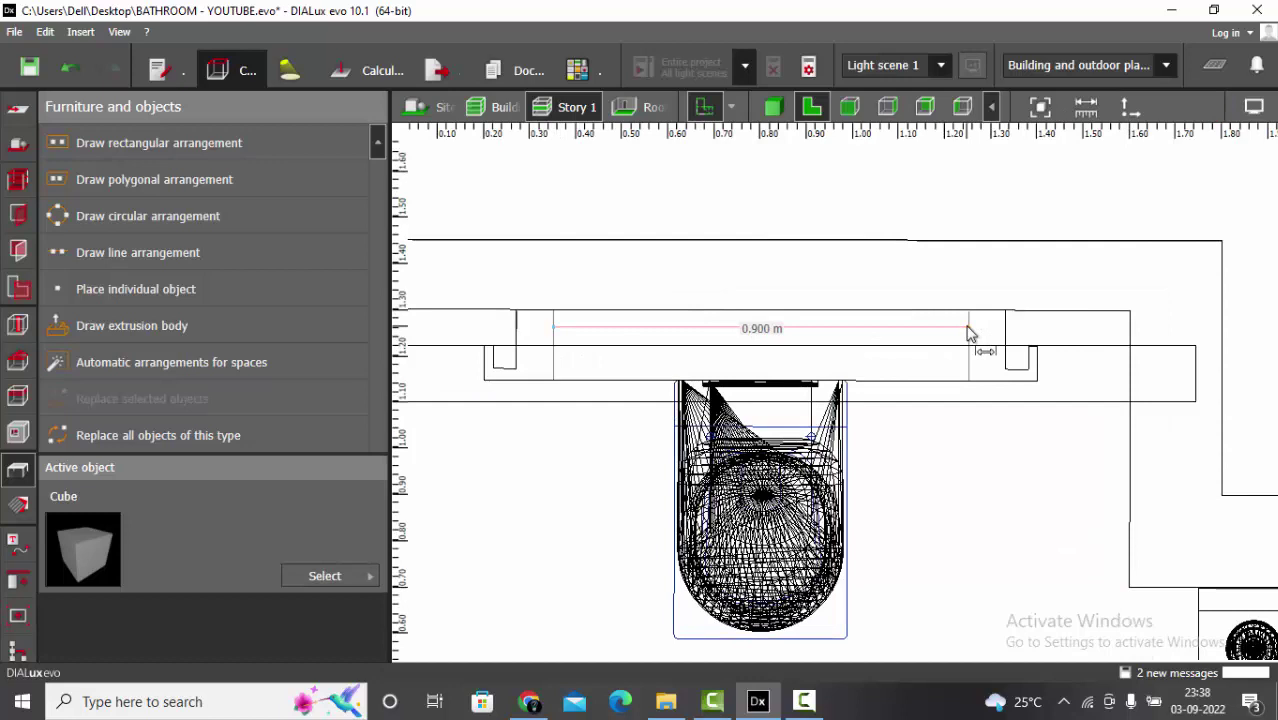
Select the cube behind the toilet and set its length to 0.85 m.
left_click(974, 395)
scroll(79, 565, "down", 3)
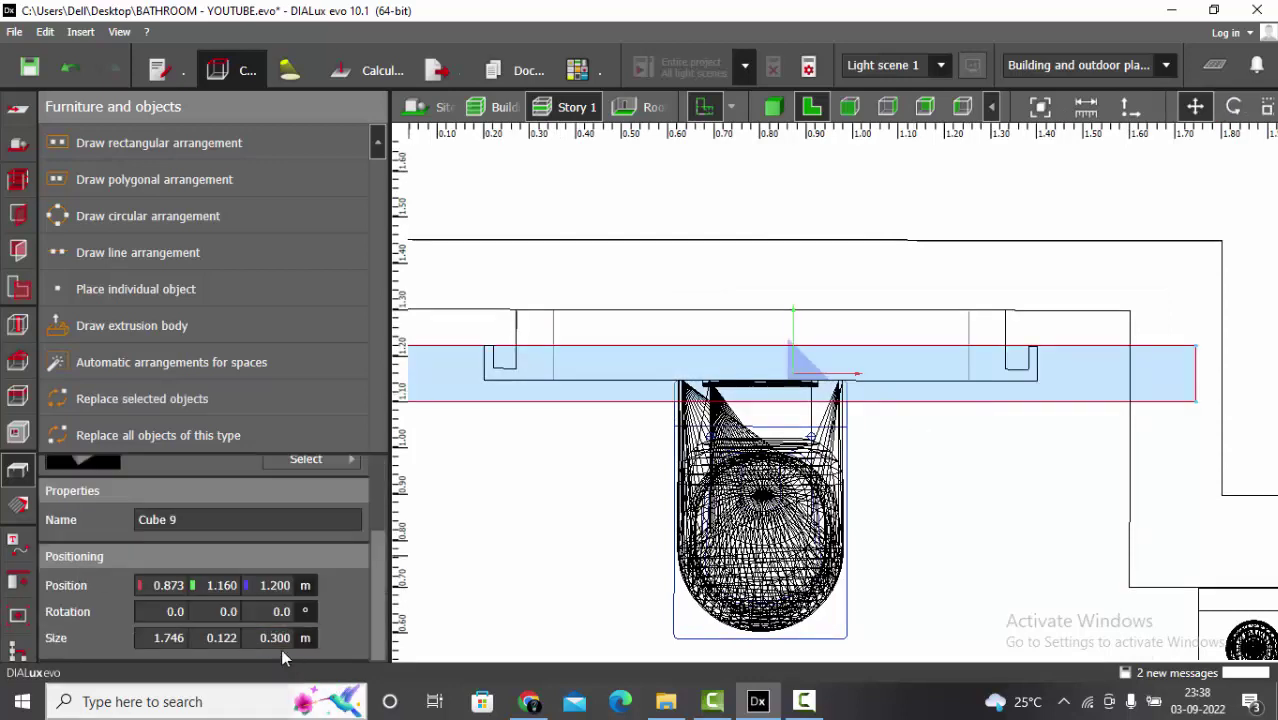
left_click(158, 646)
type(".85")
key("Return")
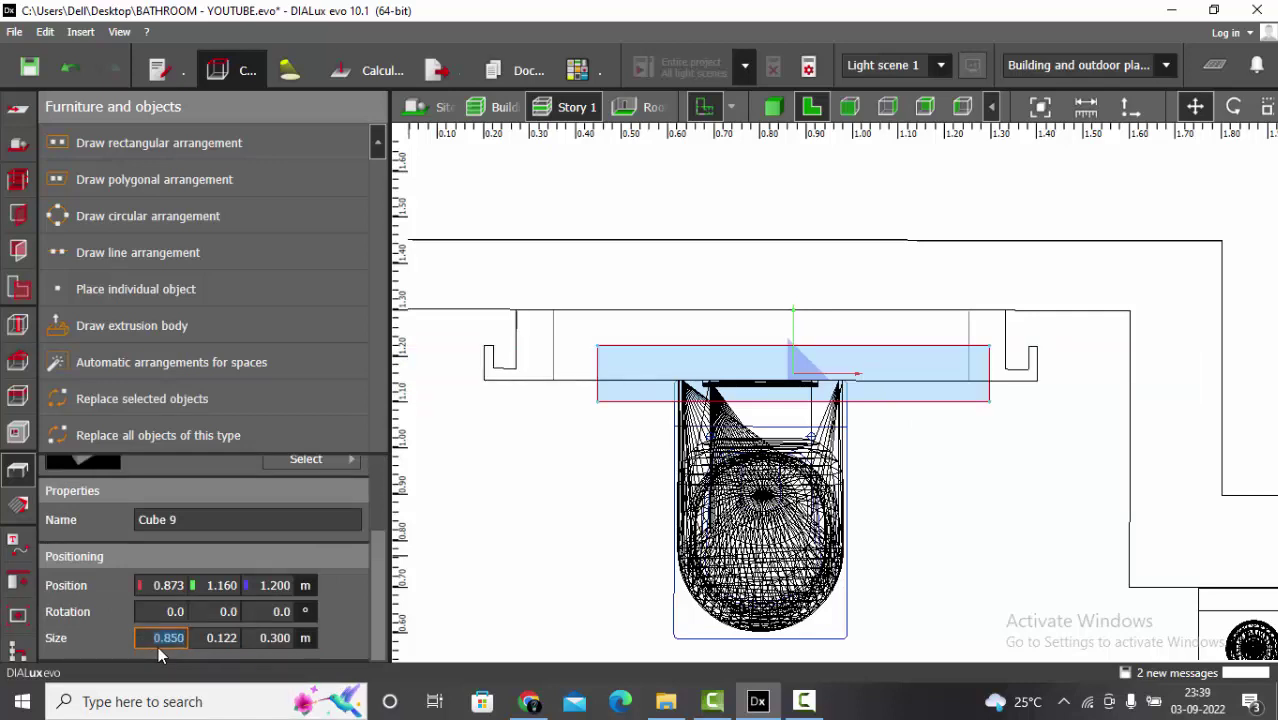
Slide the cube sideways to centre it between the inner side lines of the toilet panel.
scroll(580, 369, "up", 2)
left_click_drag(910, 393, 865, 393)
left_click(846, 199)
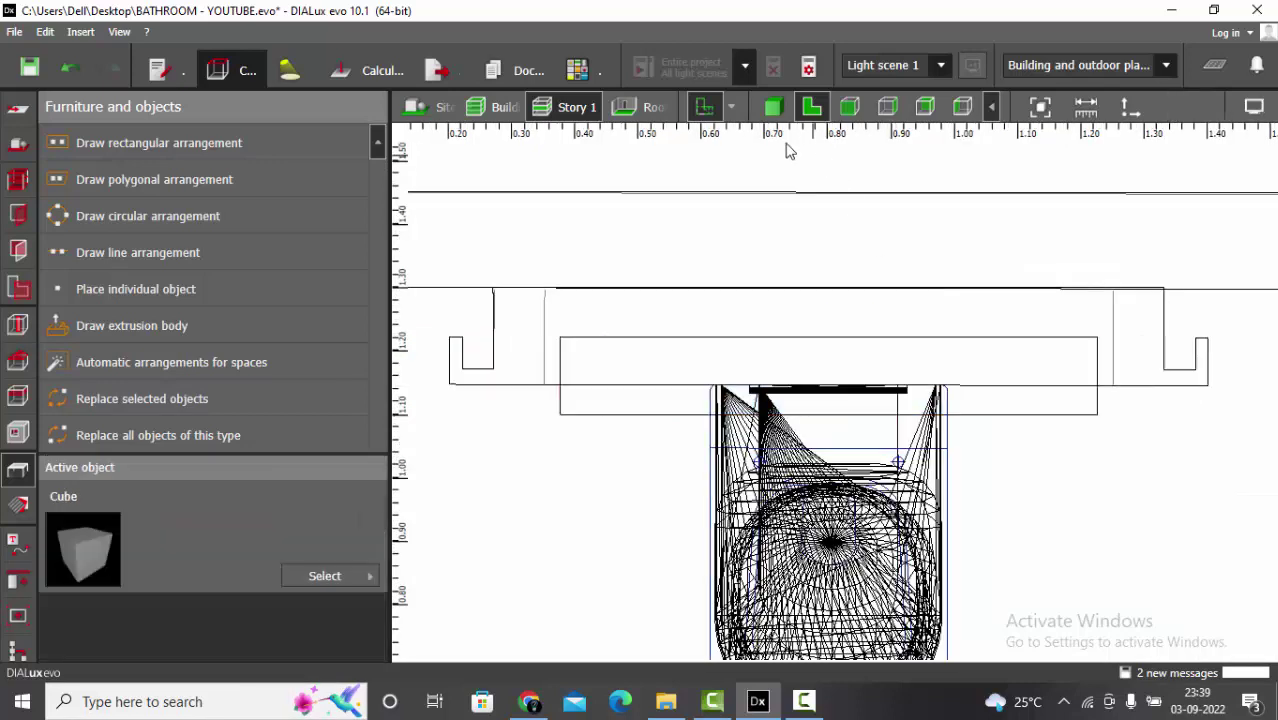
left_click(572, 404)
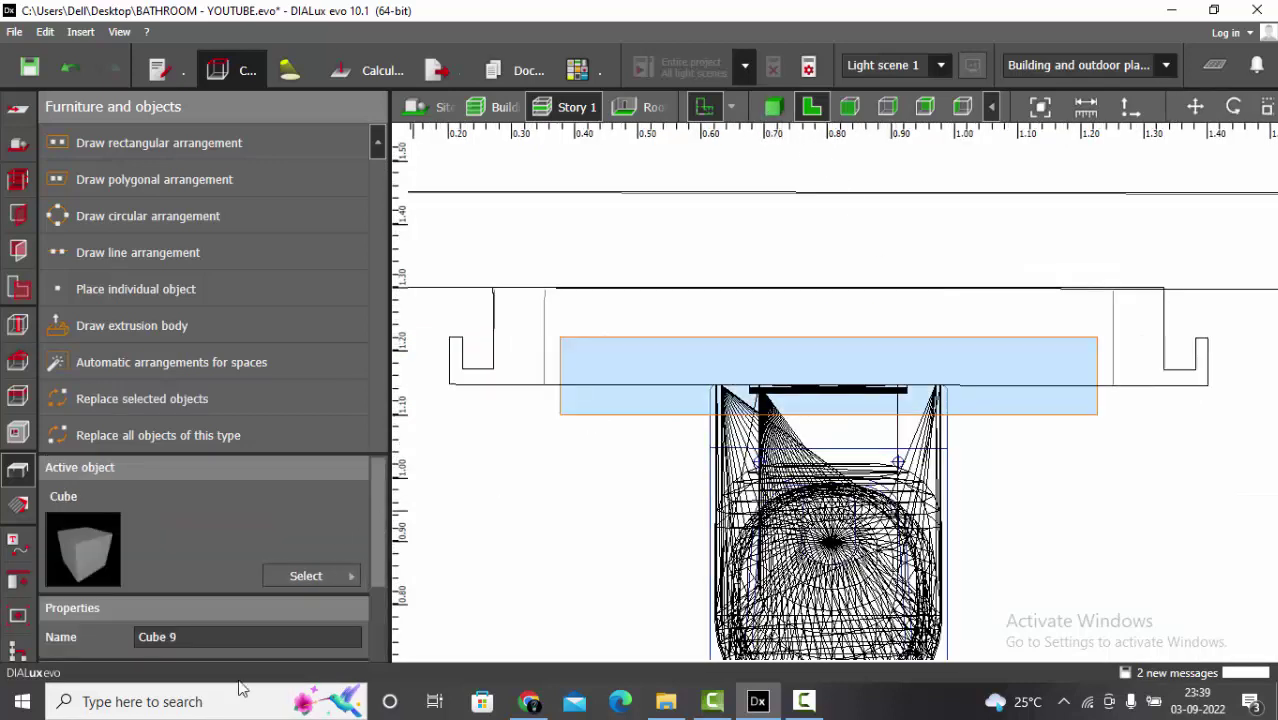
scroll(225, 622, "down", 3)
Draw a rectangular cutout about 0.90 m by 0.32 m on the green panel around the cube.
right_click_drag(712, 314, 680, 325)
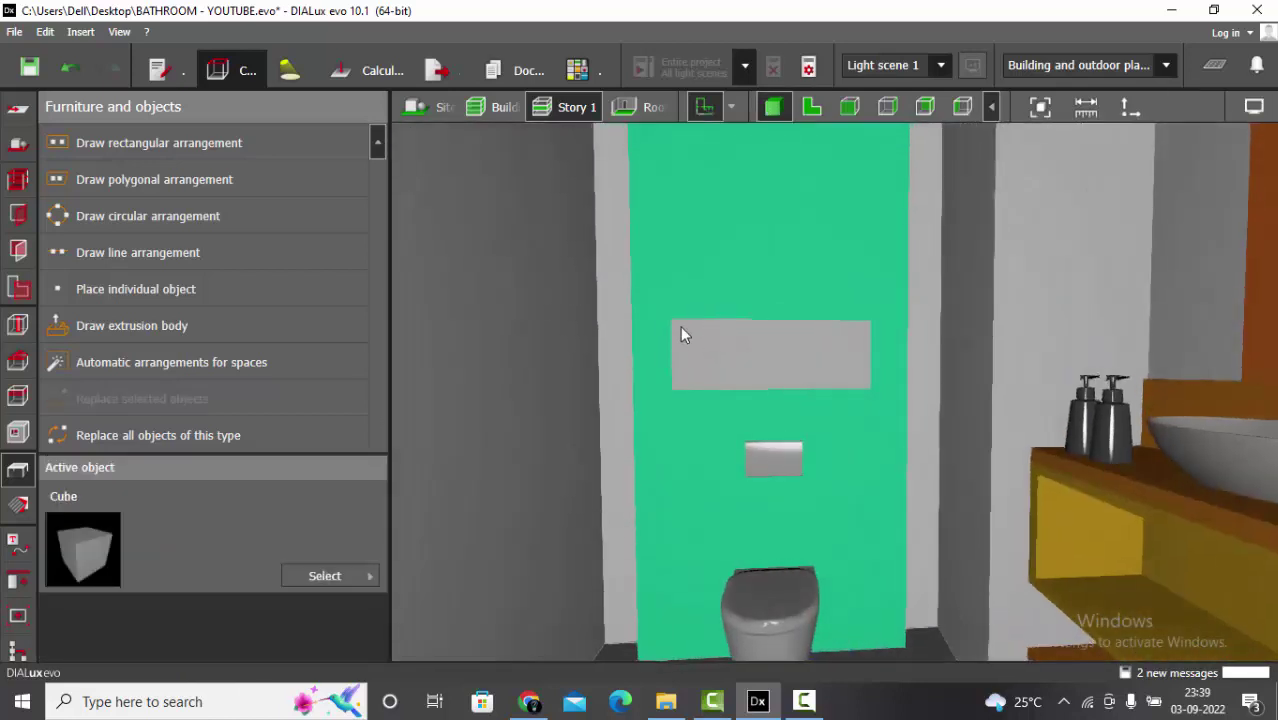
scroll(680, 325, "up", 1)
left_click(18, 440)
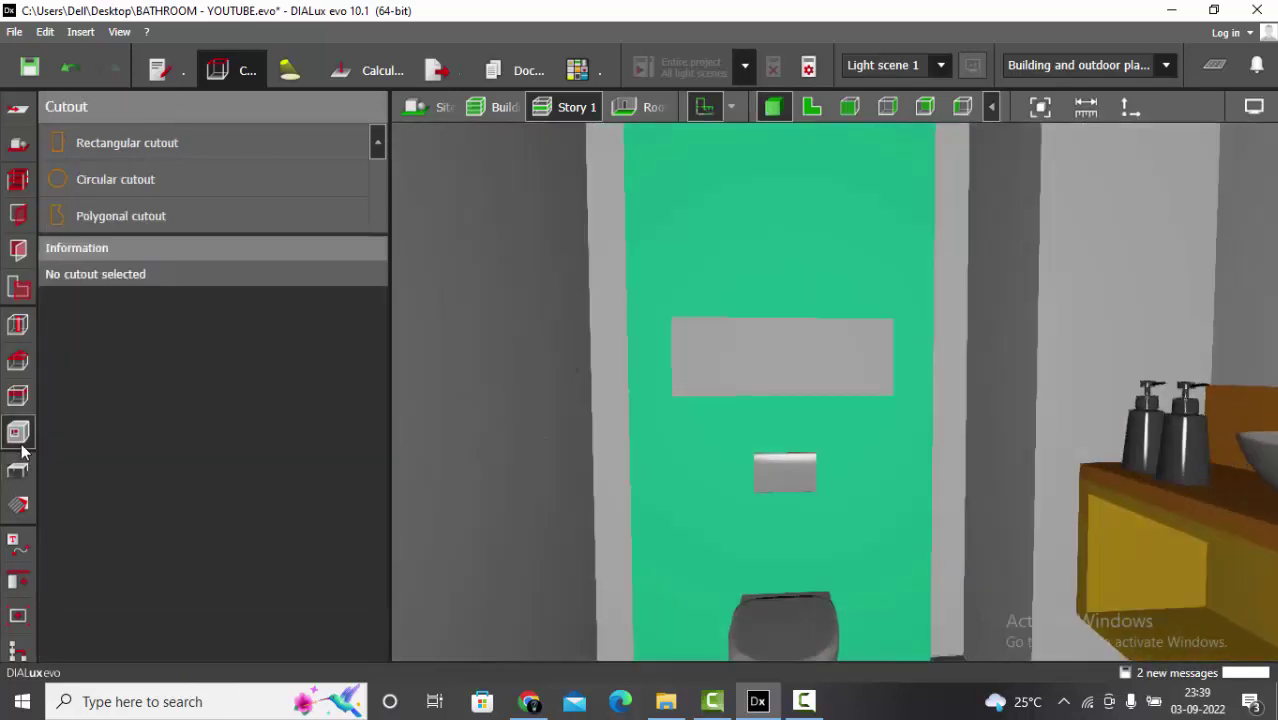
left_click(164, 145)
scroll(666, 369, "up", 3)
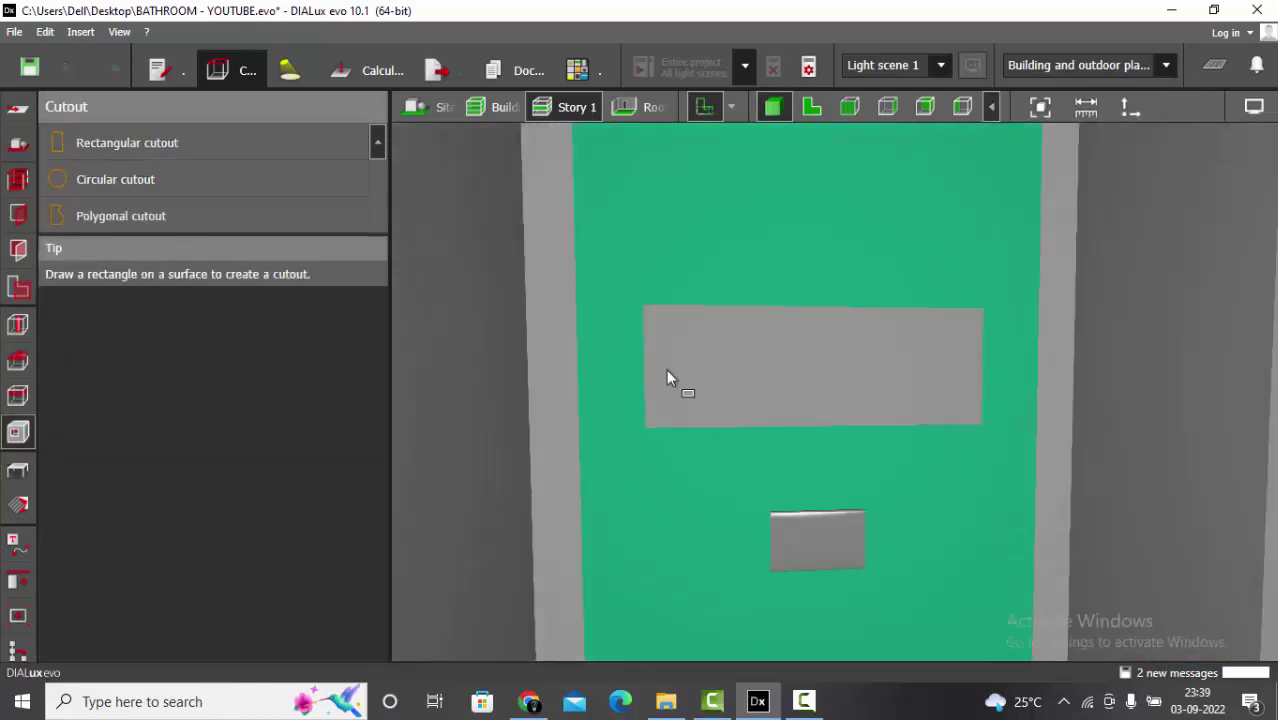
left_click(638, 306)
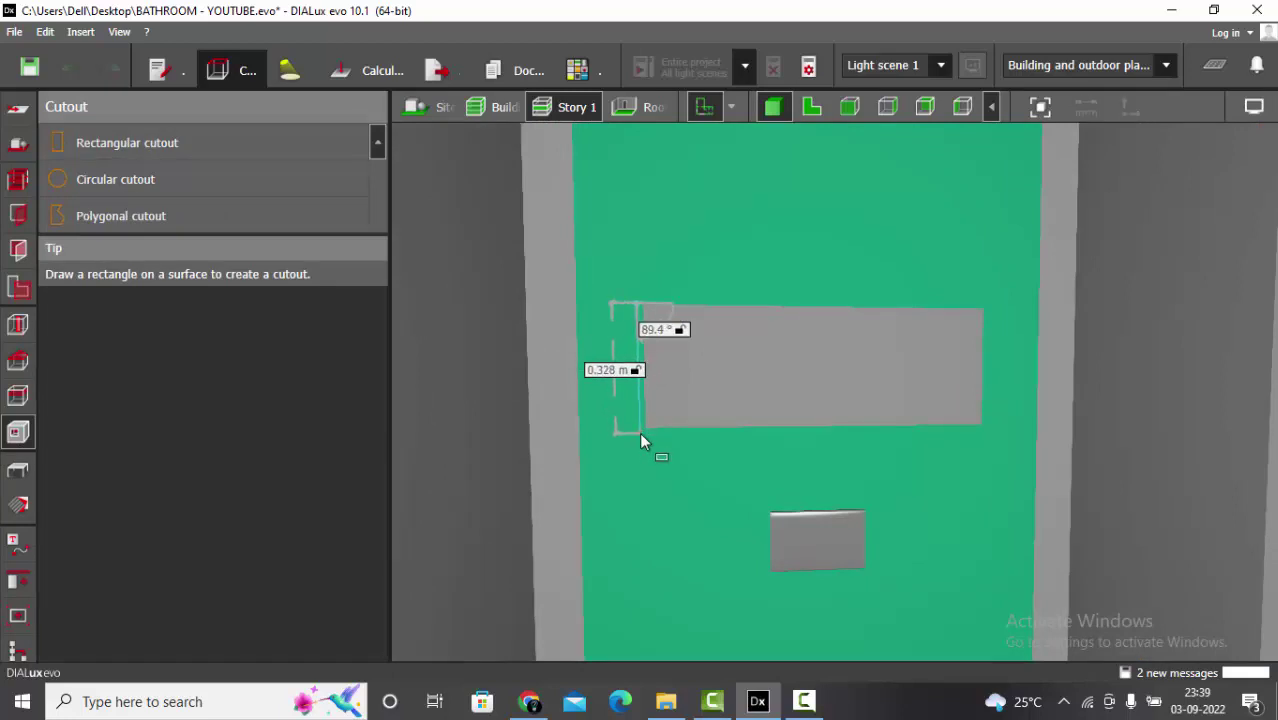
left_click(641, 432)
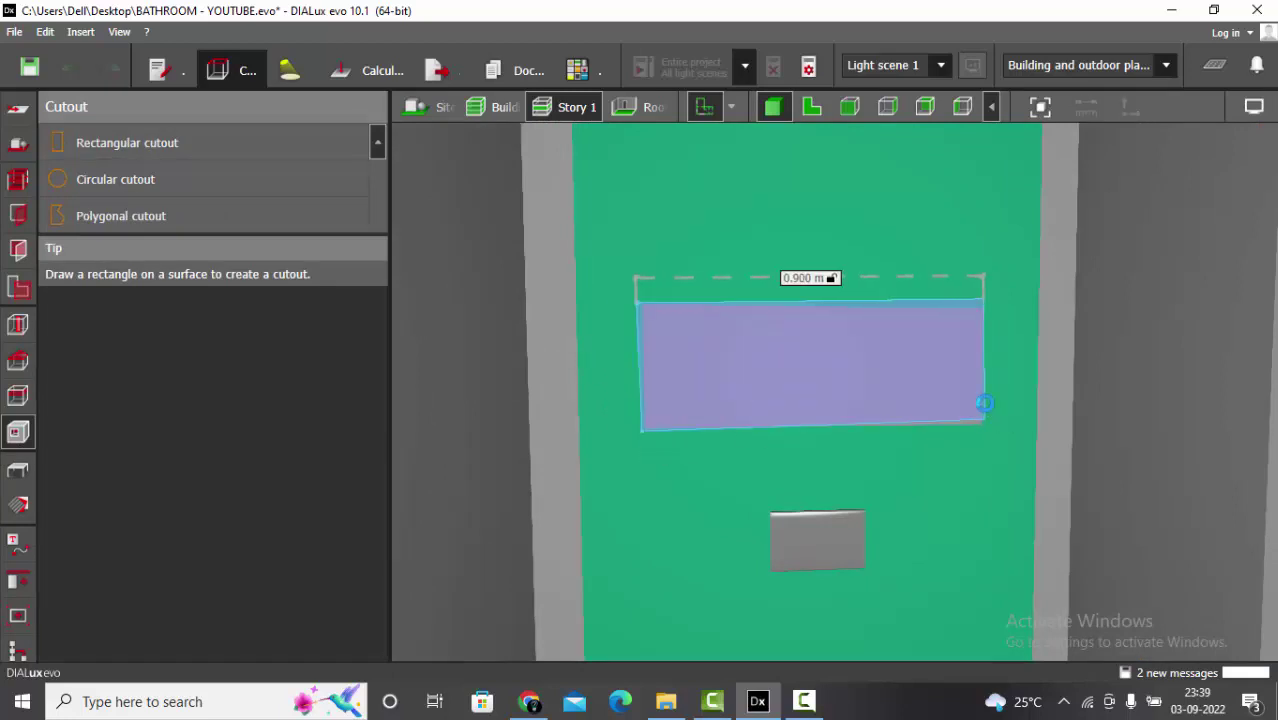
left_click(983, 402)
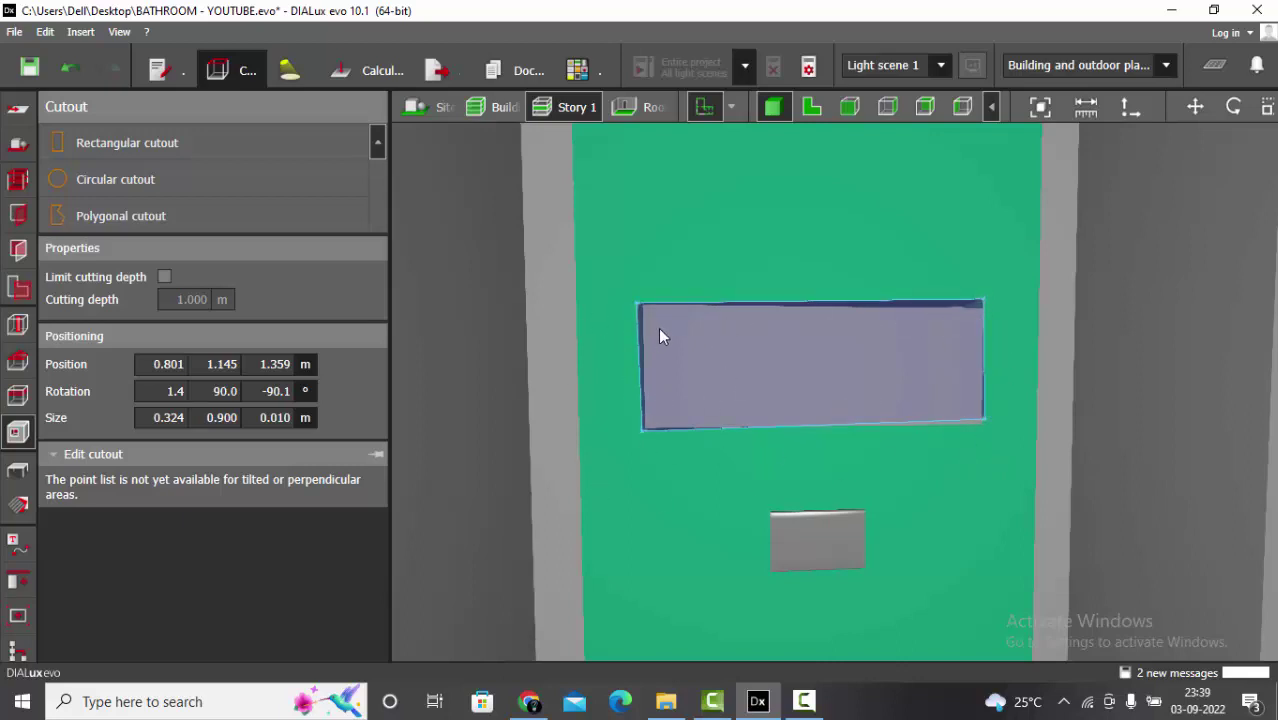
Align the corners of the green panel's cutout with the cube's outline in the front view.
left_click(853, 112)
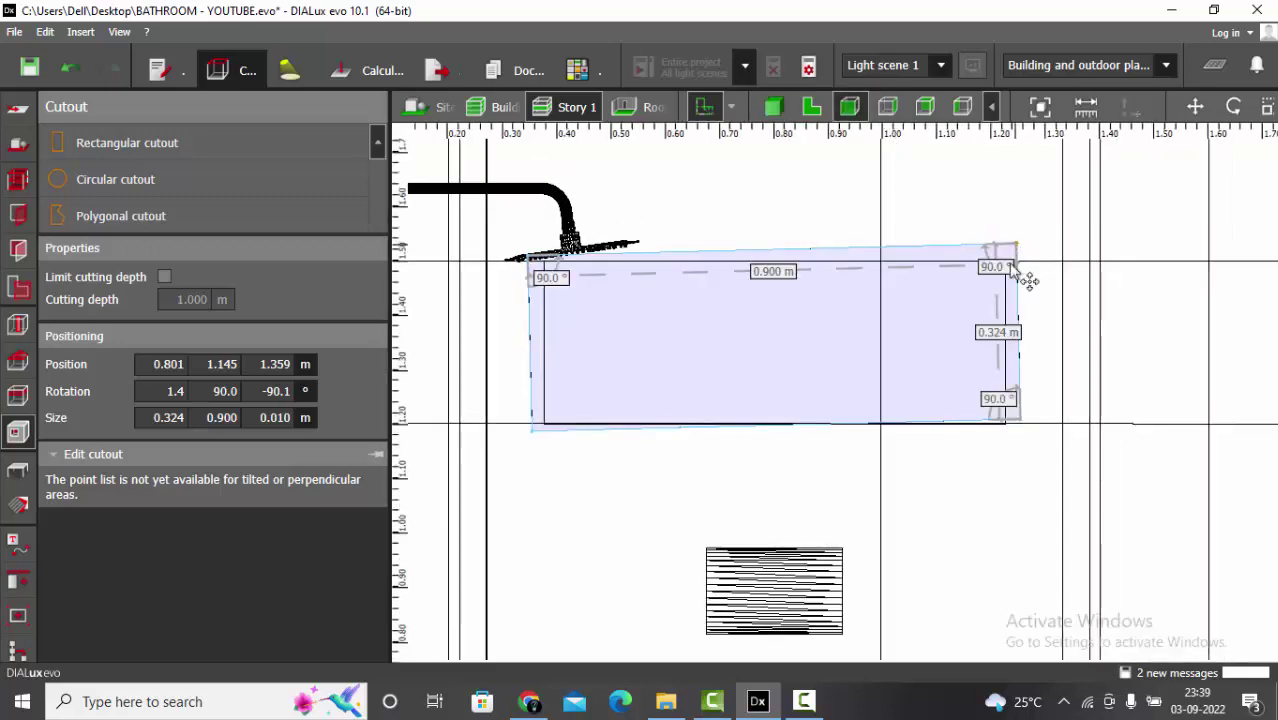
left_click_drag(1011, 264, 1006, 261)
scroll(540, 283, "up", 2)
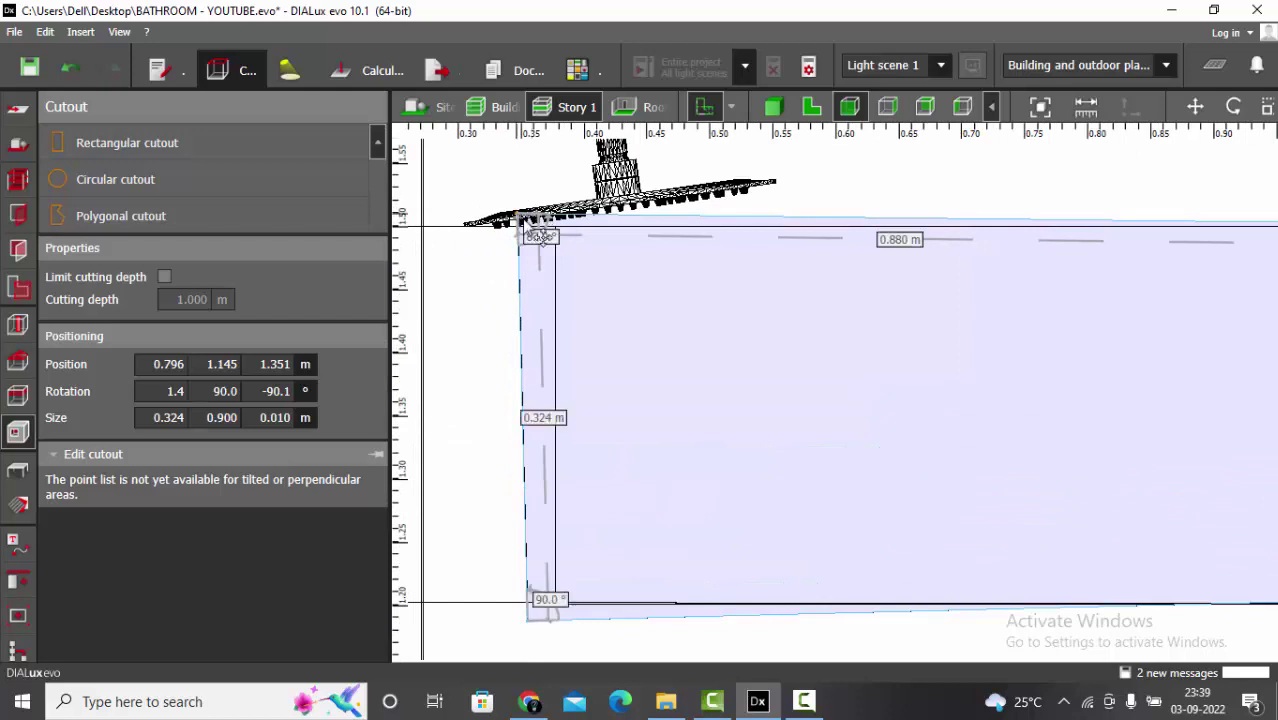
scroll(545, 235, "down", 3)
scroll(530, 430, "up", 4)
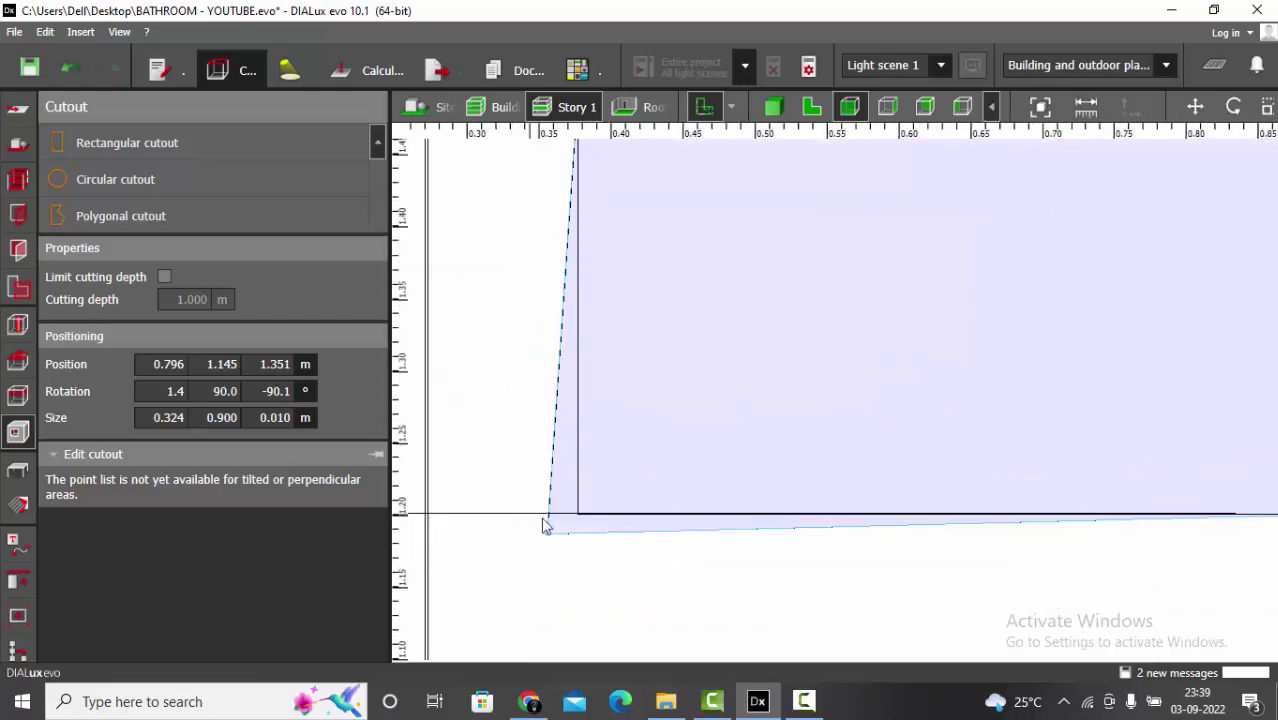
left_click_drag(545, 527, 590, 525)
scroll(481, 388, "down", 2)
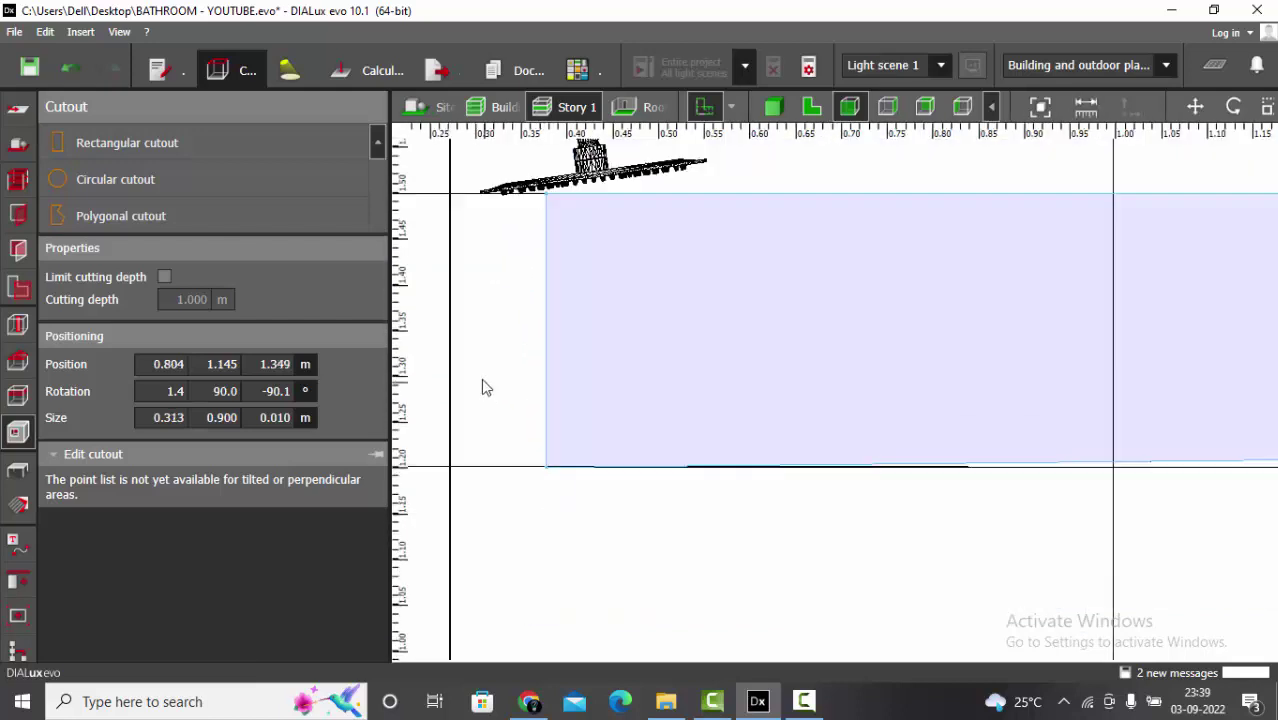
scroll(481, 388, "down", 2)
scroll(938, 428, "up", 1)
left_click_drag(935, 426, 915, 434)
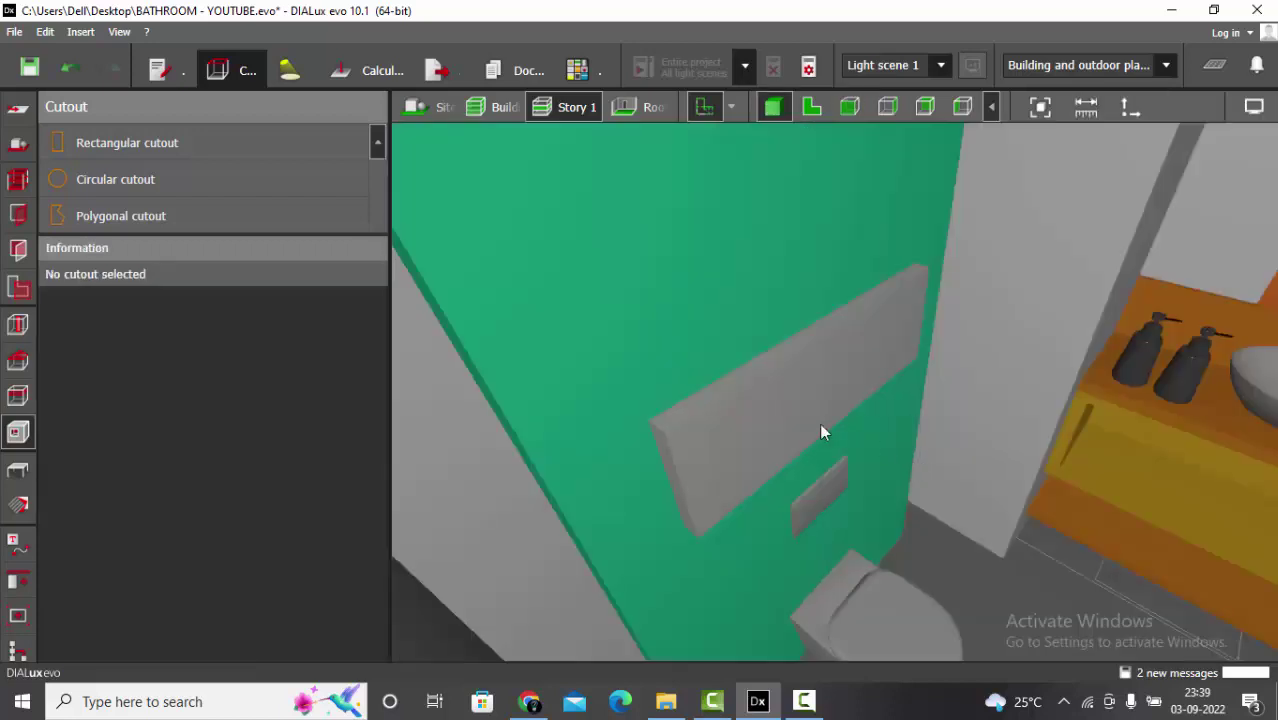
Delete the guide cube from the toilet panel's cutout and measure the panel's depth in the plan view.
left_click(19, 472)
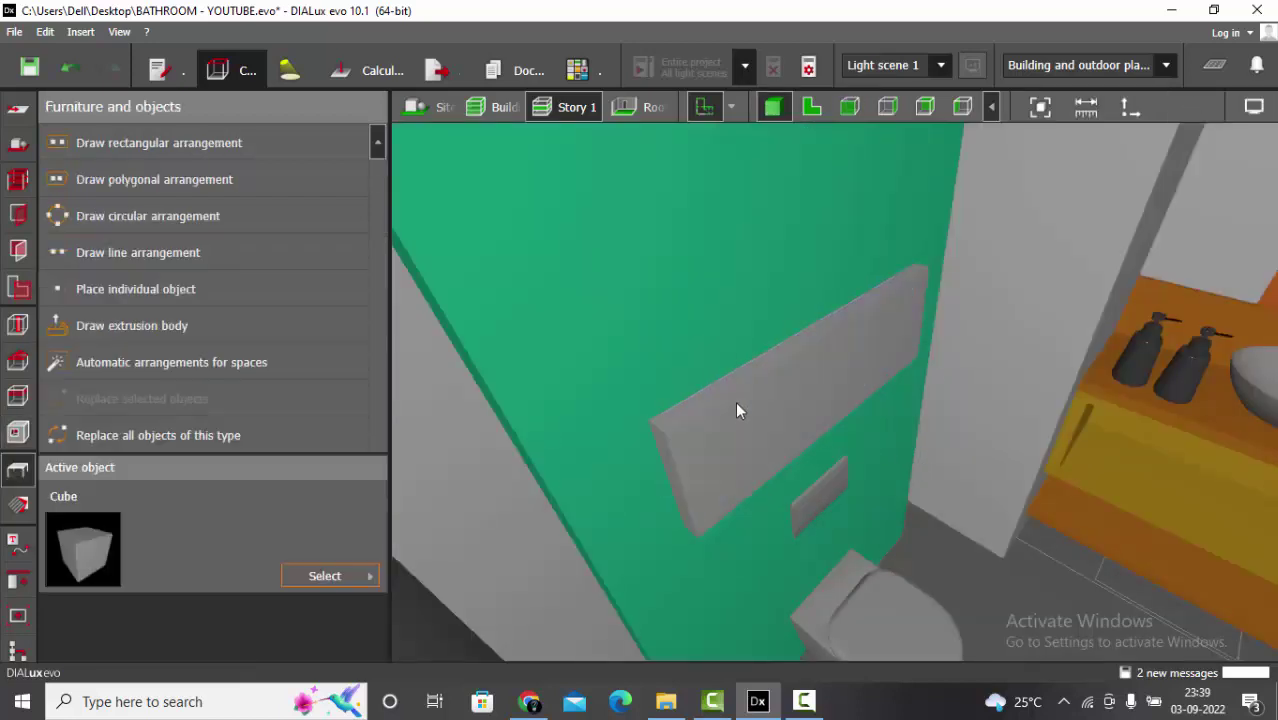
left_click_drag(737, 418, 795, 415)
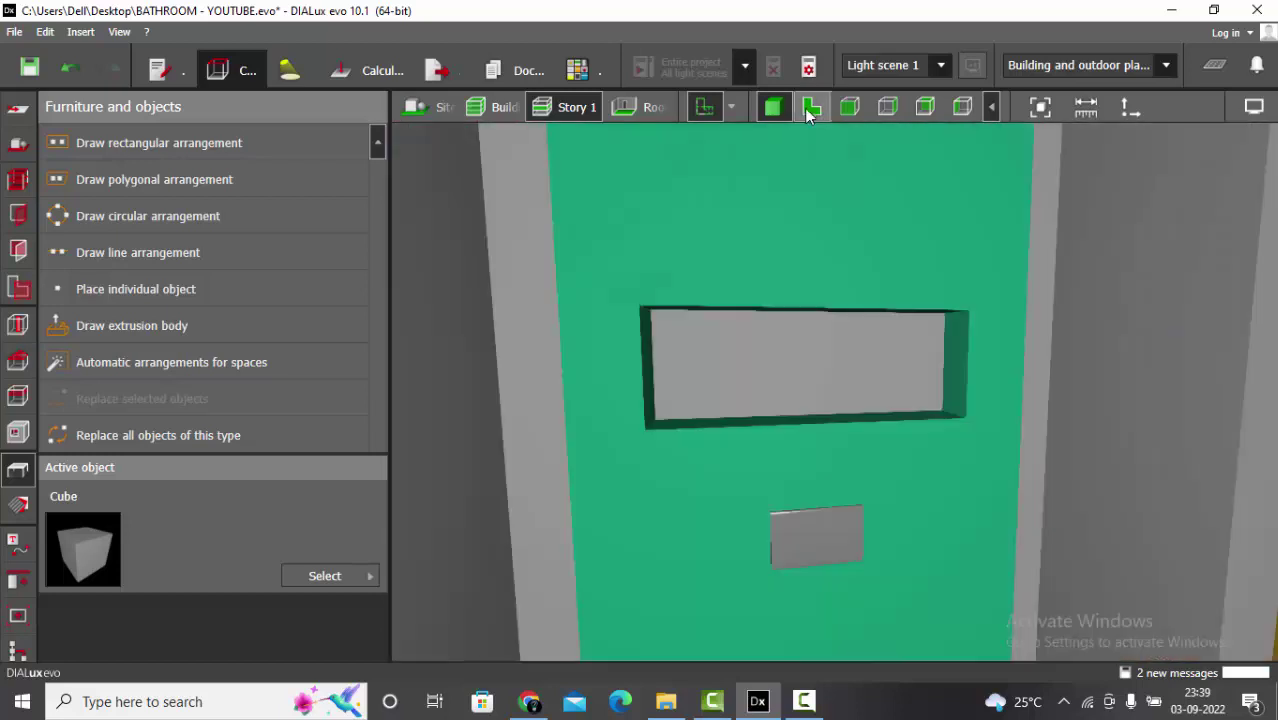
left_click(808, 107)
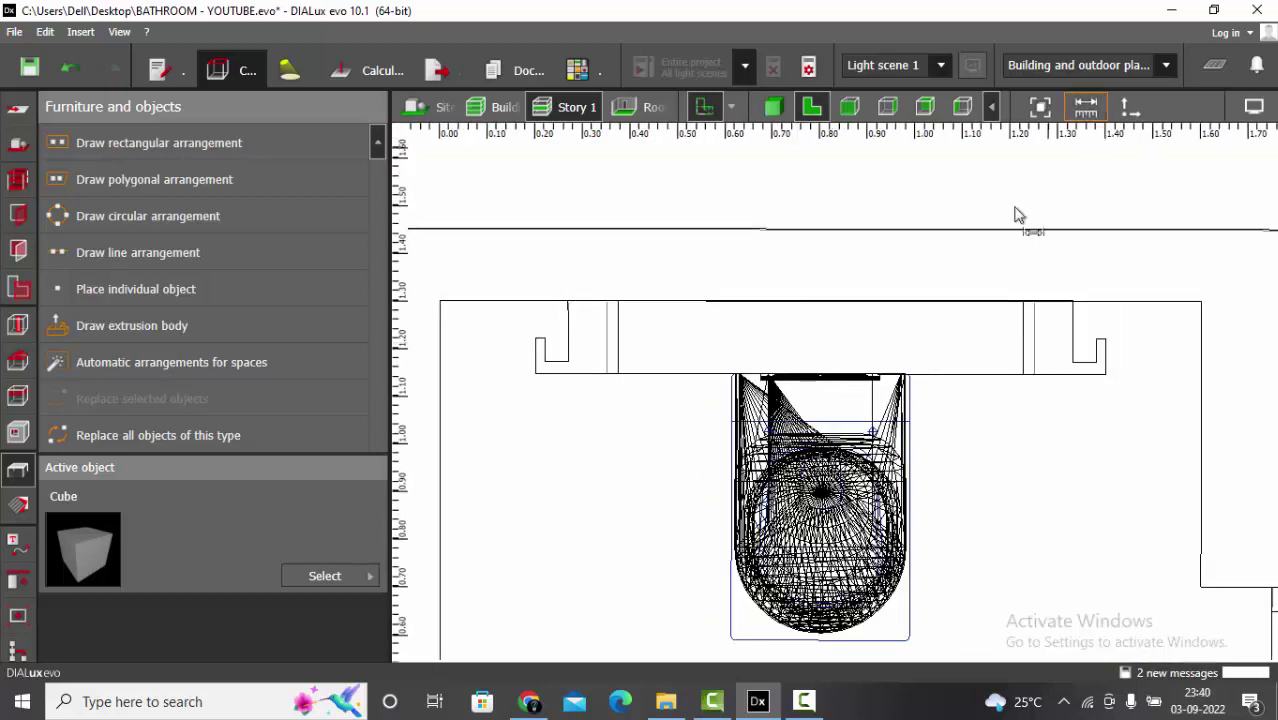
scroll(916, 340, "up", 1)
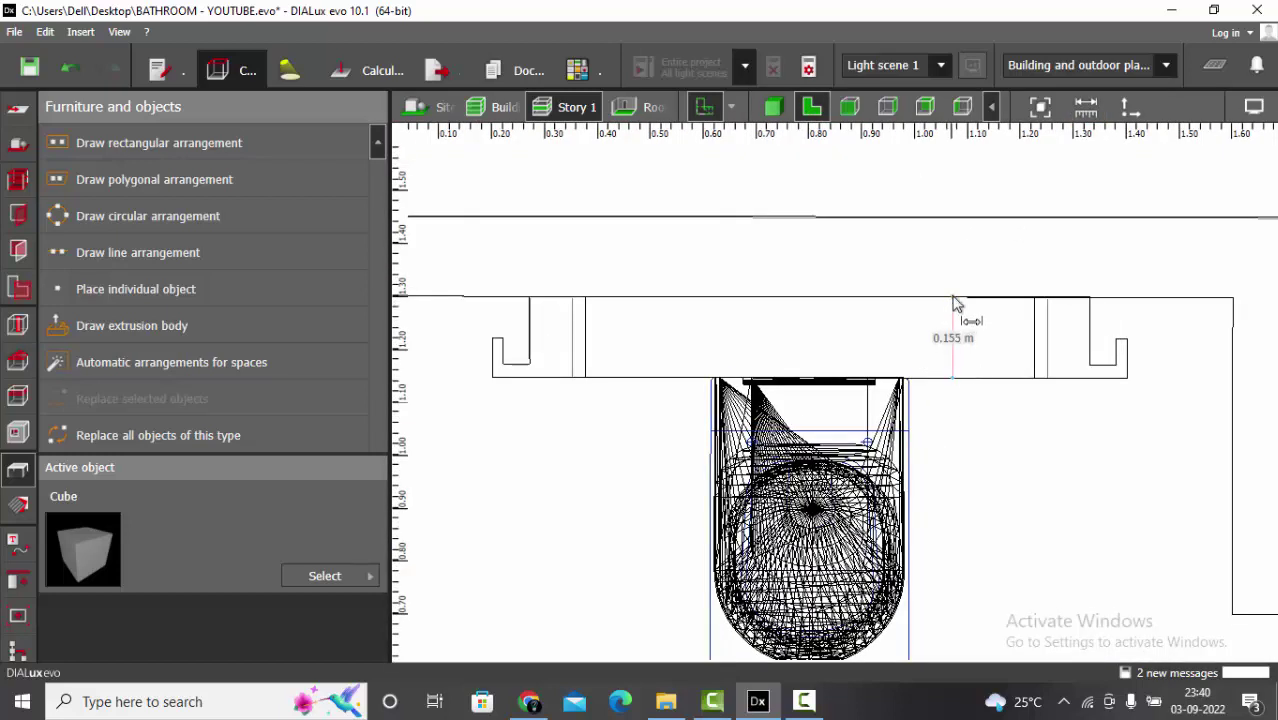
Limit the cutting depth of the green toilet panel's rectangular cutout to 0.13 m.
left_click(773, 107)
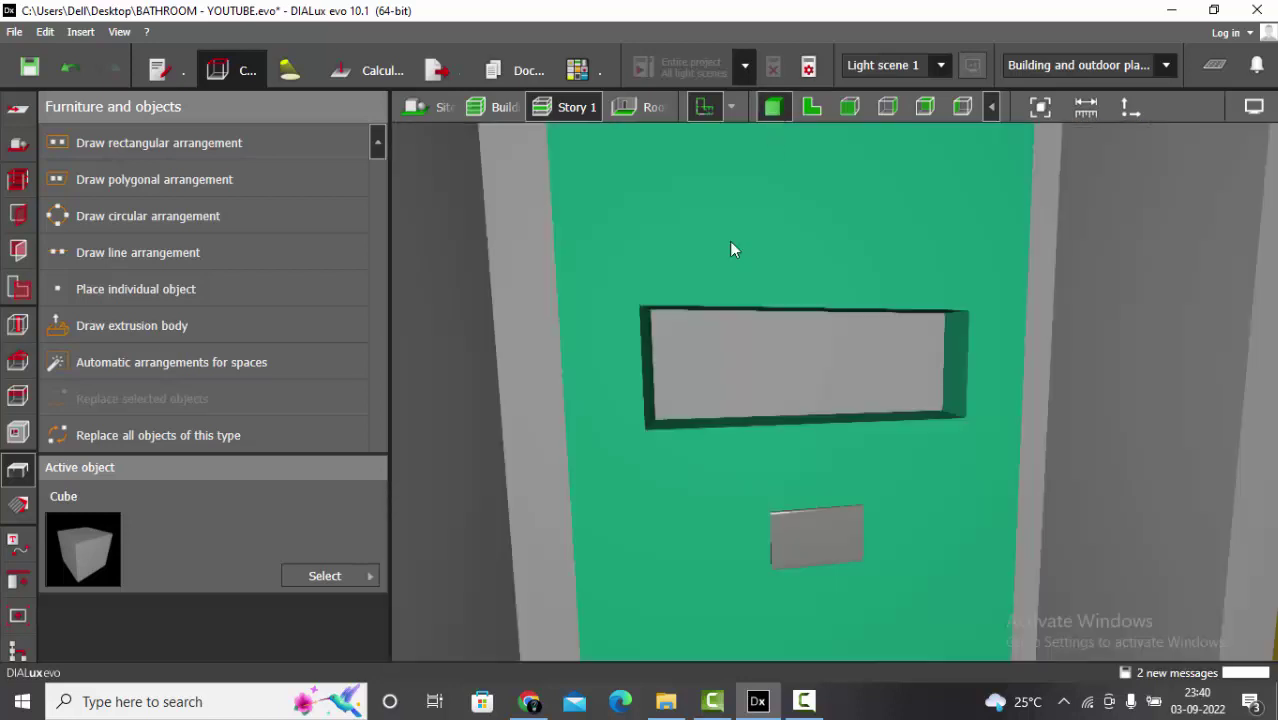
left_click(18, 432)
left_click(776, 312)
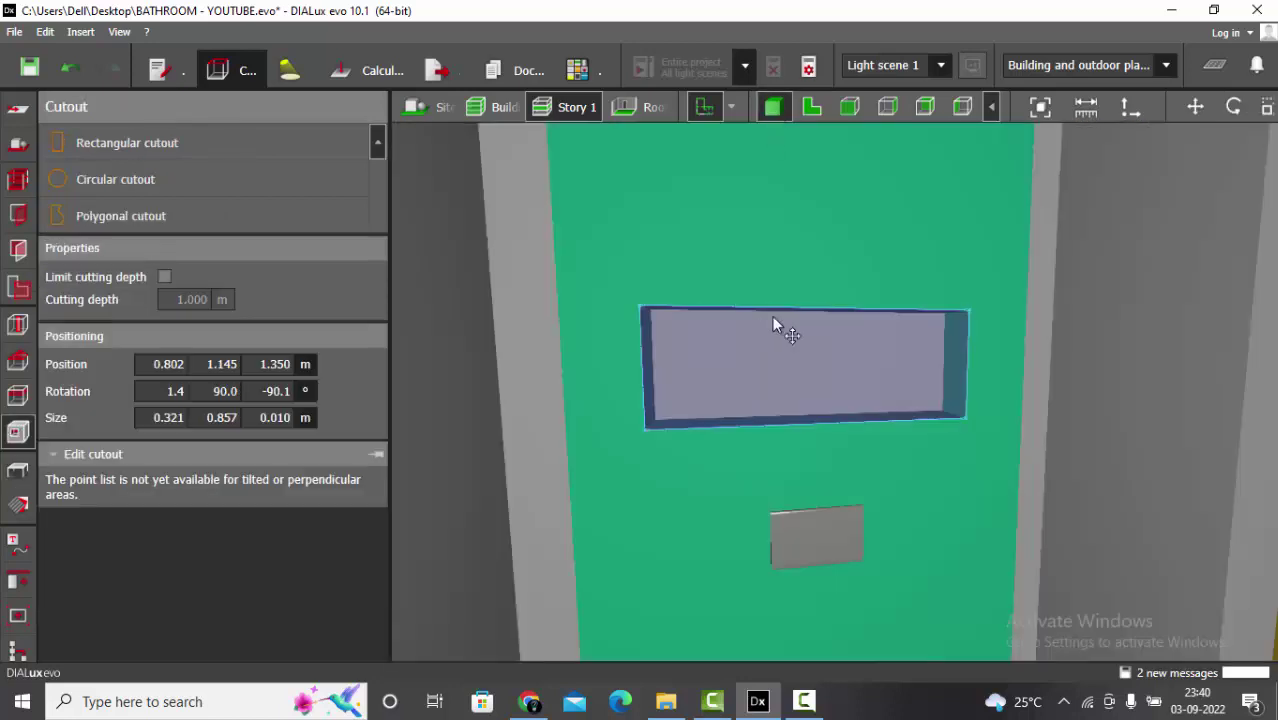
left_click(165, 276)
left_click(177, 299)
type(".13")
key("Return")
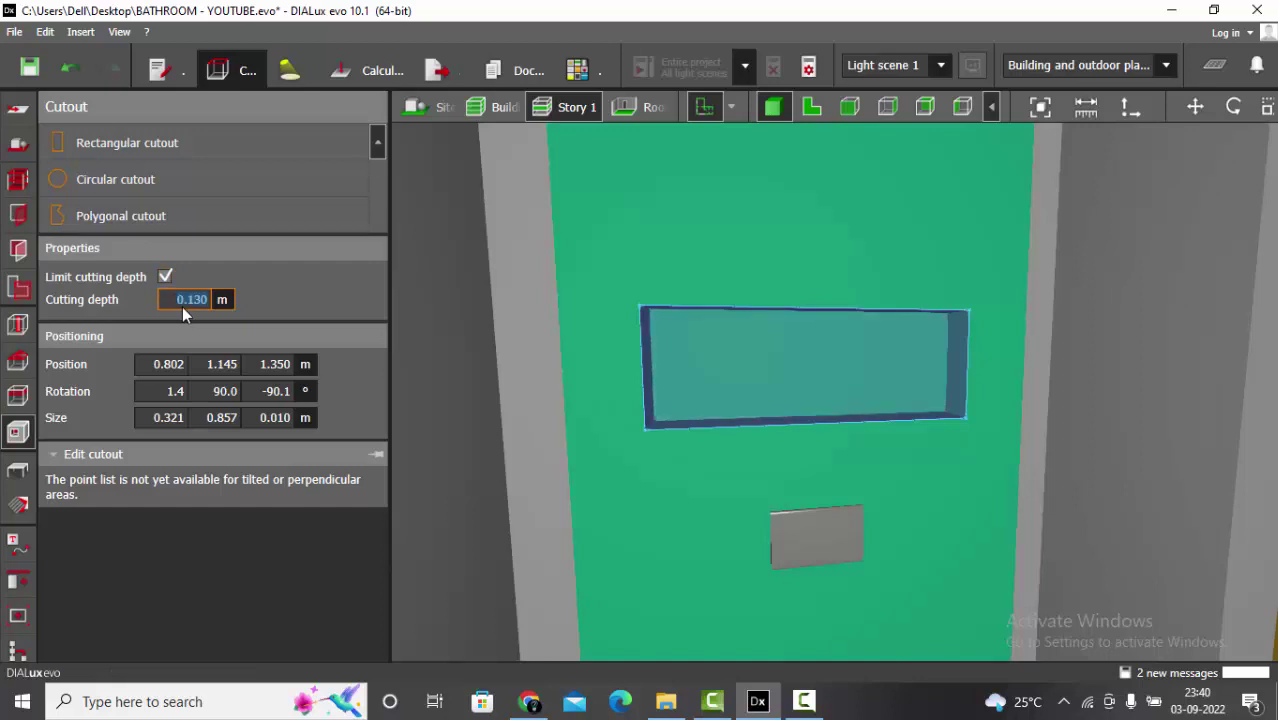
Inspect the niche above the toilet from several angles and save the project.
left_click(18, 469)
scroll(749, 321, "down", 2)
right_click_drag(749, 321, 823, 411)
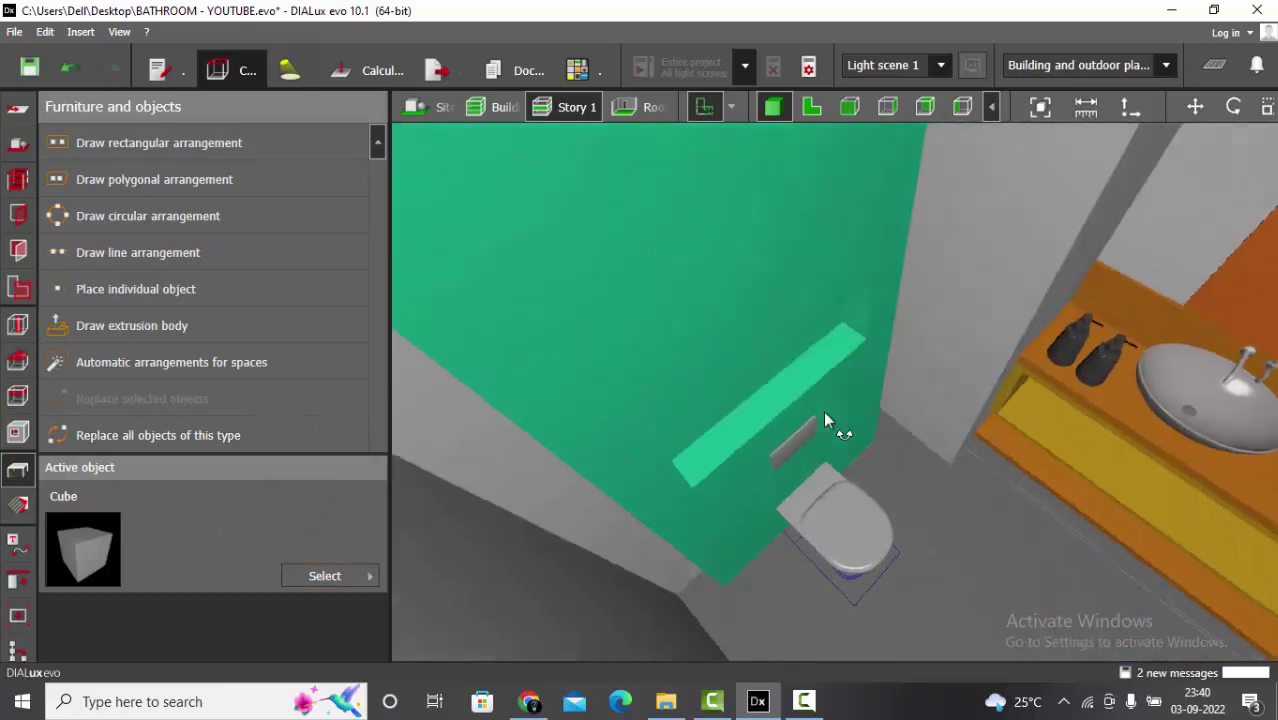
scroll(854, 355, "down", 2)
right_click_drag(854, 355, 1189, 452)
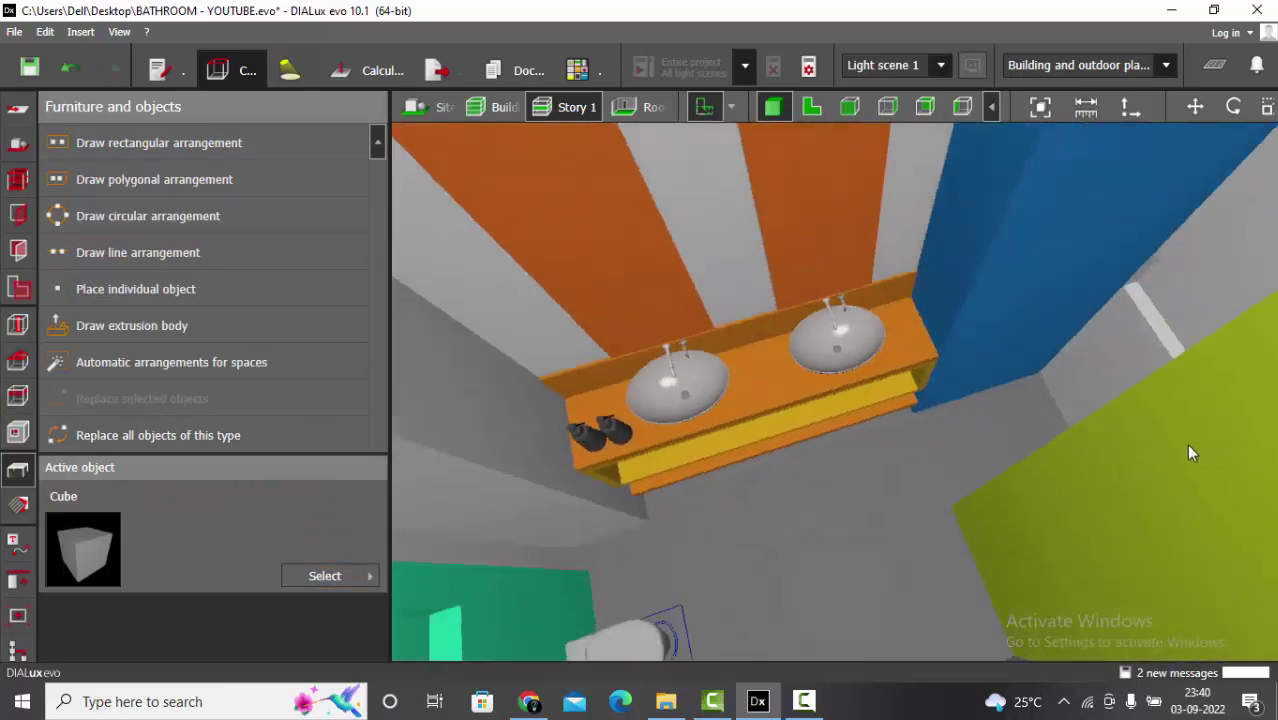
key("ctrl+s")
right_click_drag(1144, 330, 802, 325)
left_click_drag(753, 307, 824, 364)
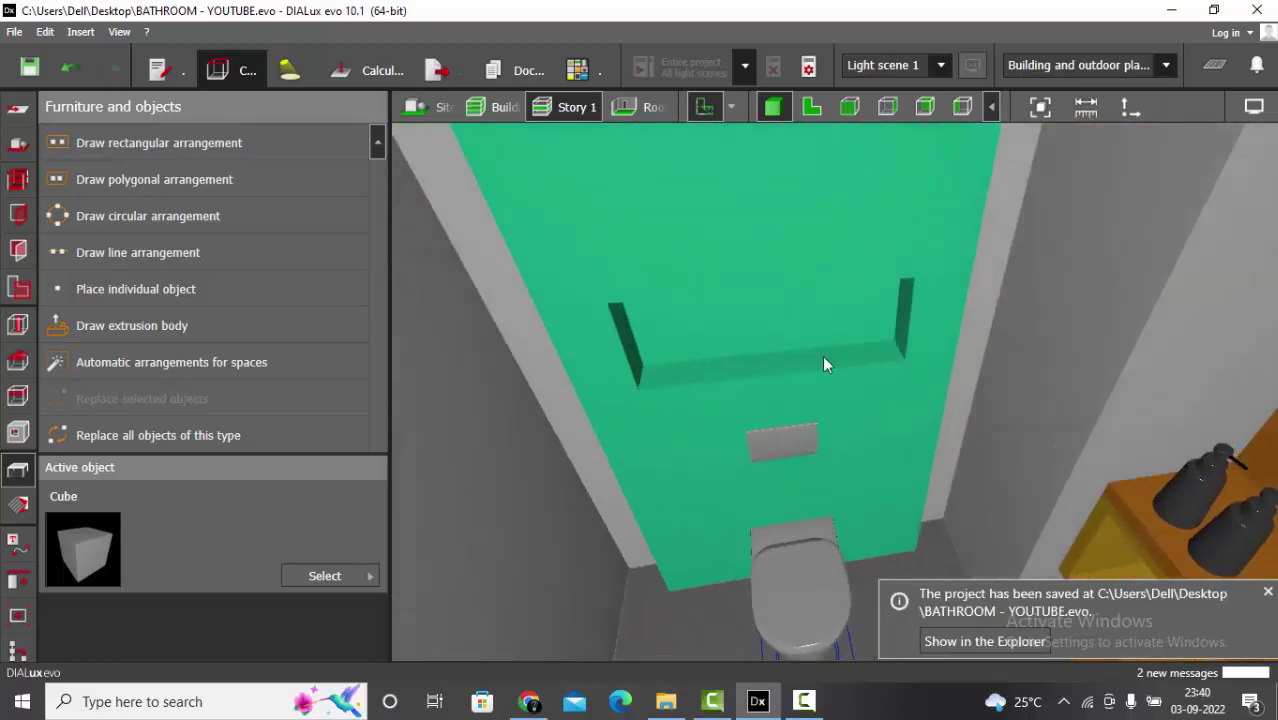
Import the Hanging+Plant model as a furniture file while in the plan view.
left_click(810, 108)
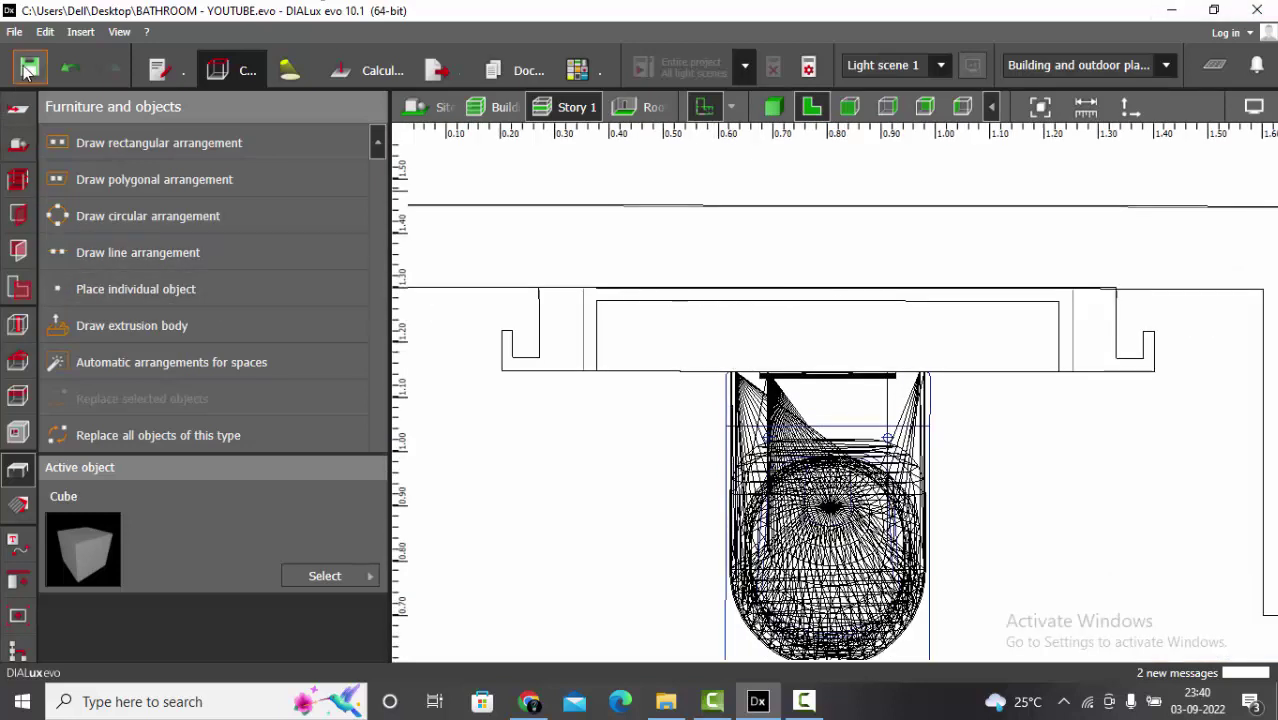
left_click(14, 32)
mouse_move(60, 167)
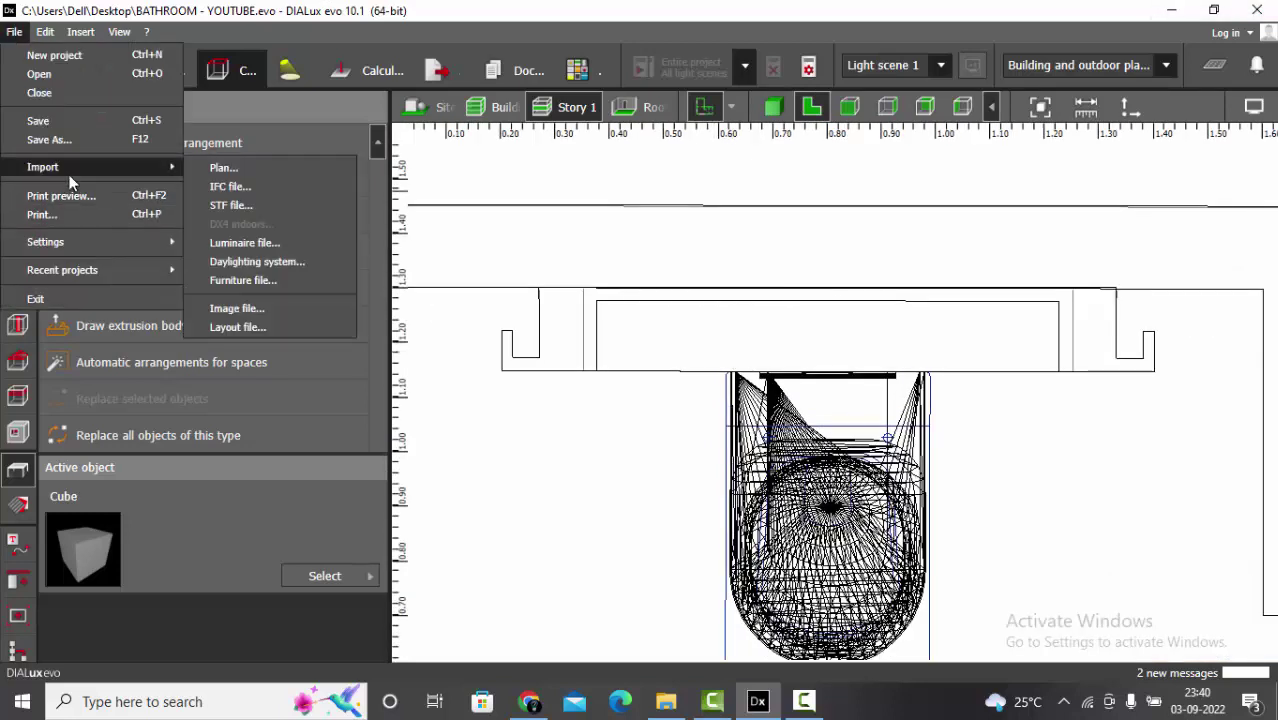
left_click(249, 283)
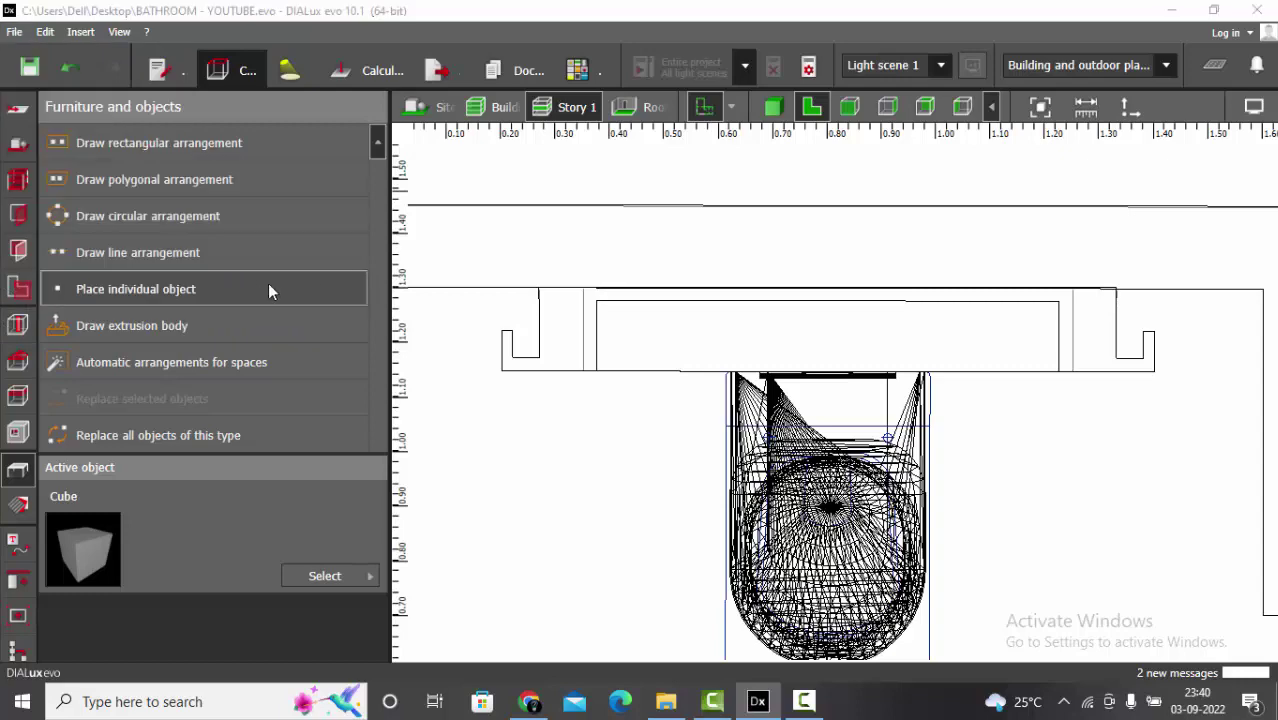
double_click(540, 210)
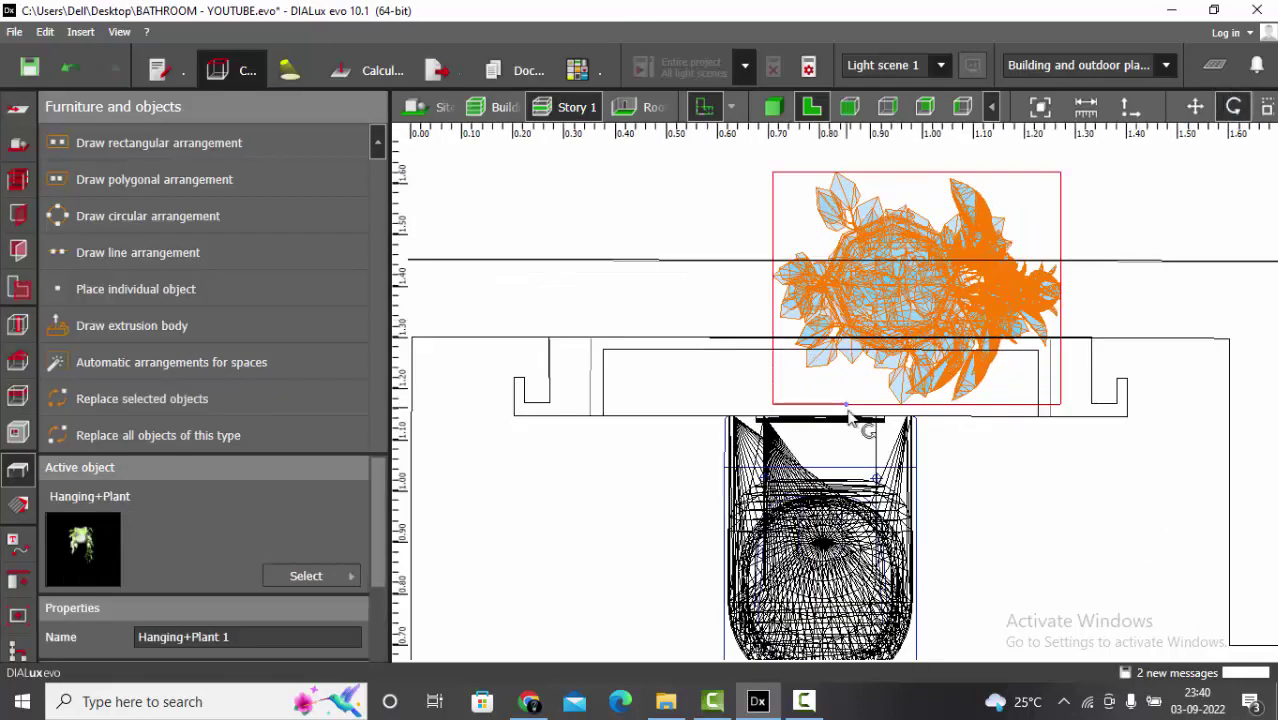
Position the hanging plant in the vanity-side end of the toilet panel's niche and save the project.
left_click(773, 107)
left_click(849, 107)
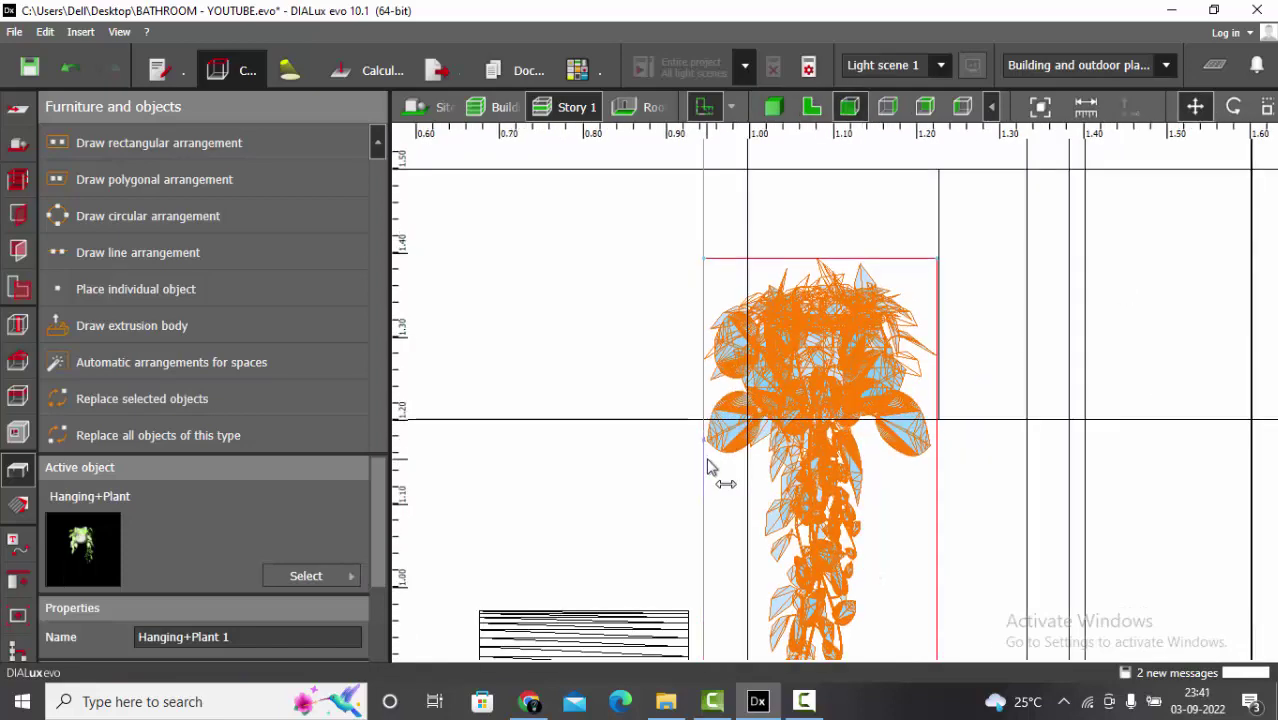
left_click(887, 107)
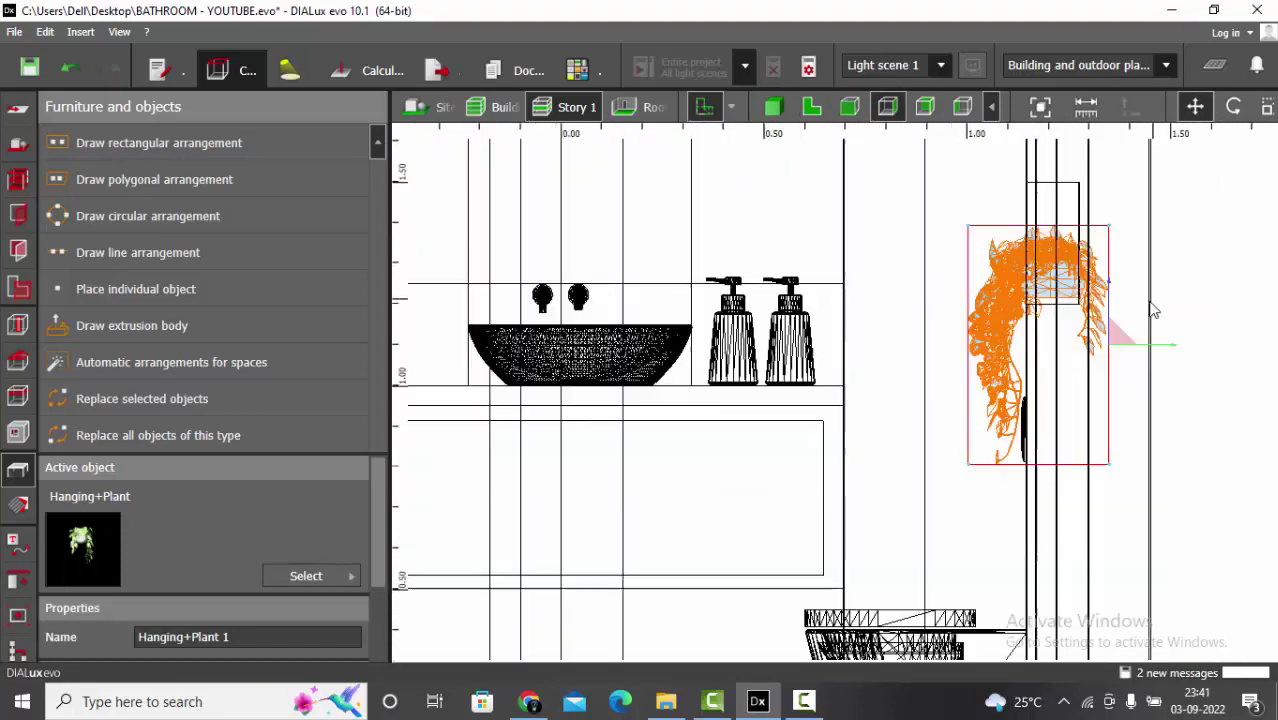
scroll(1124, 308, "up", 3)
left_click_drag(1122, 342, 1095, 342)
left_click(773, 107)
left_click(794, 458)
left_click_drag(794, 458, 599, 360)
right_click_drag(598, 368, 772, 462)
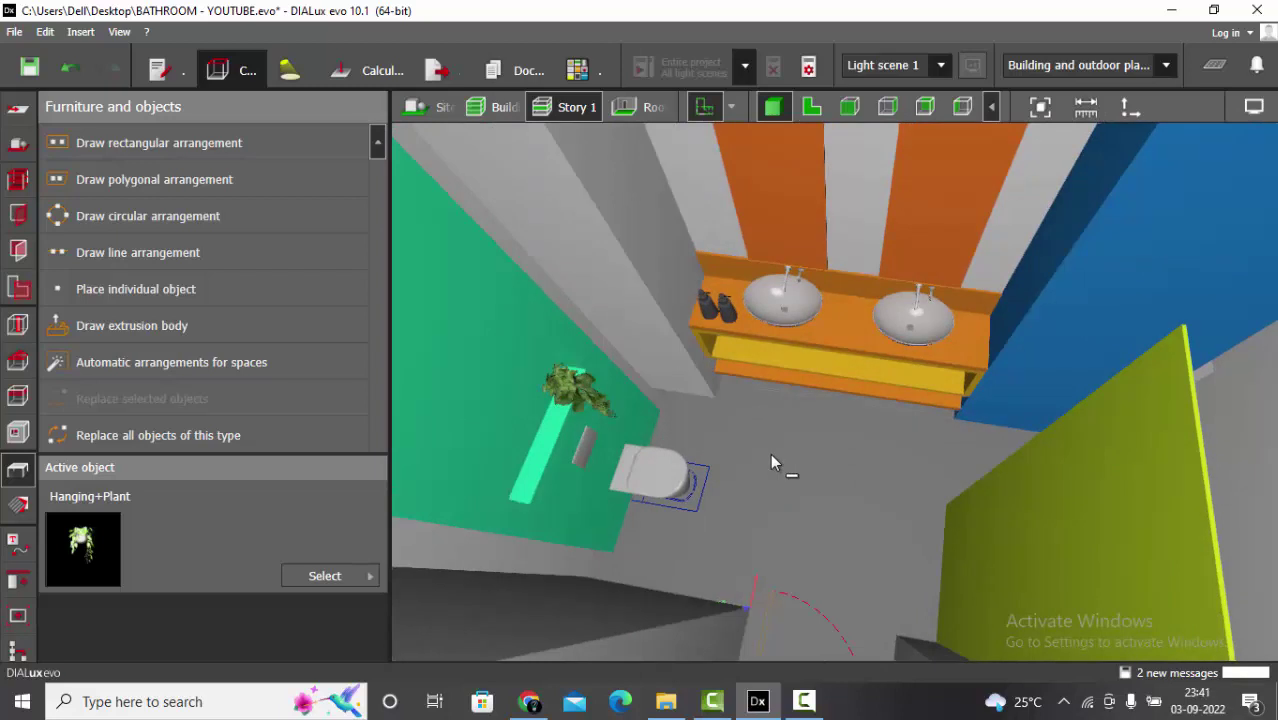
key("ctrl+s")
scroll(768, 465, "down", 3)
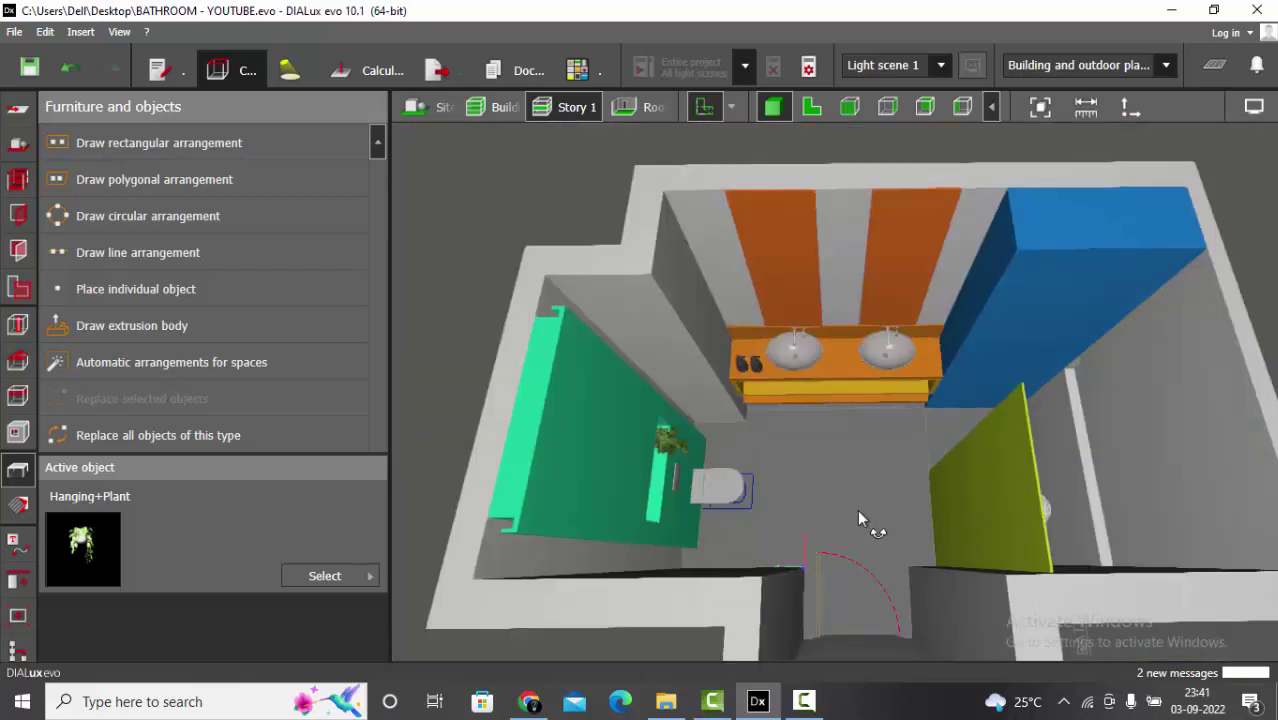
Insert a suspended ceiling into the bathroom and set its distance of shell floor to 2.7 m.
left_click(18, 397)
left_click(144, 143)
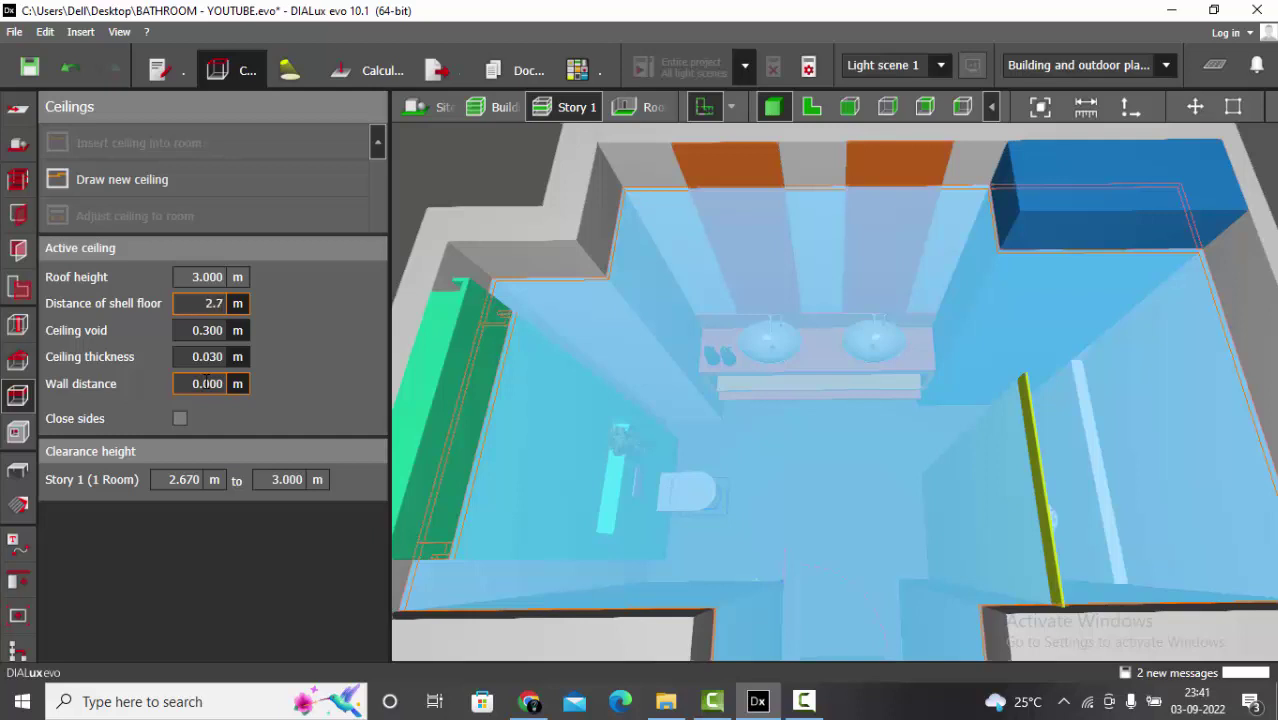
key("Return")
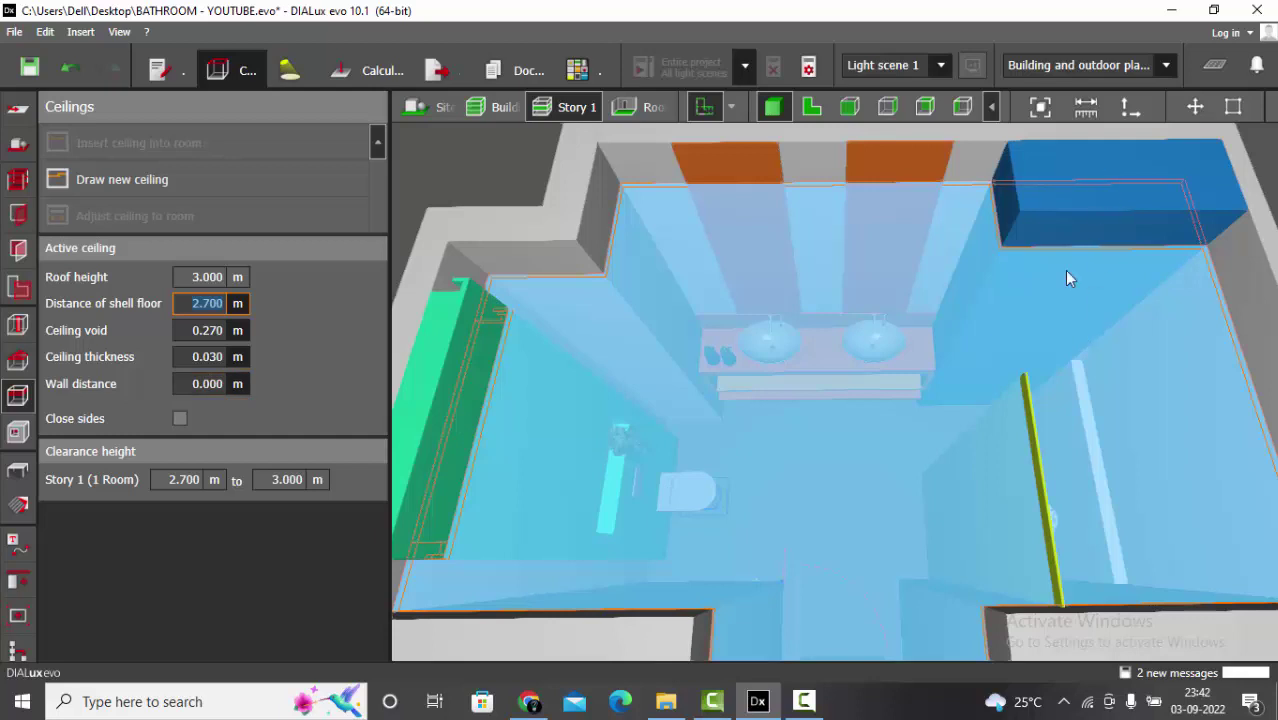
Check the room under the new ceiling from eye level and save the project.
right_click_drag(1067, 278, 1017, 326)
scroll(788, 346, "up", 6)
scroll(861, 508, "down", 2)
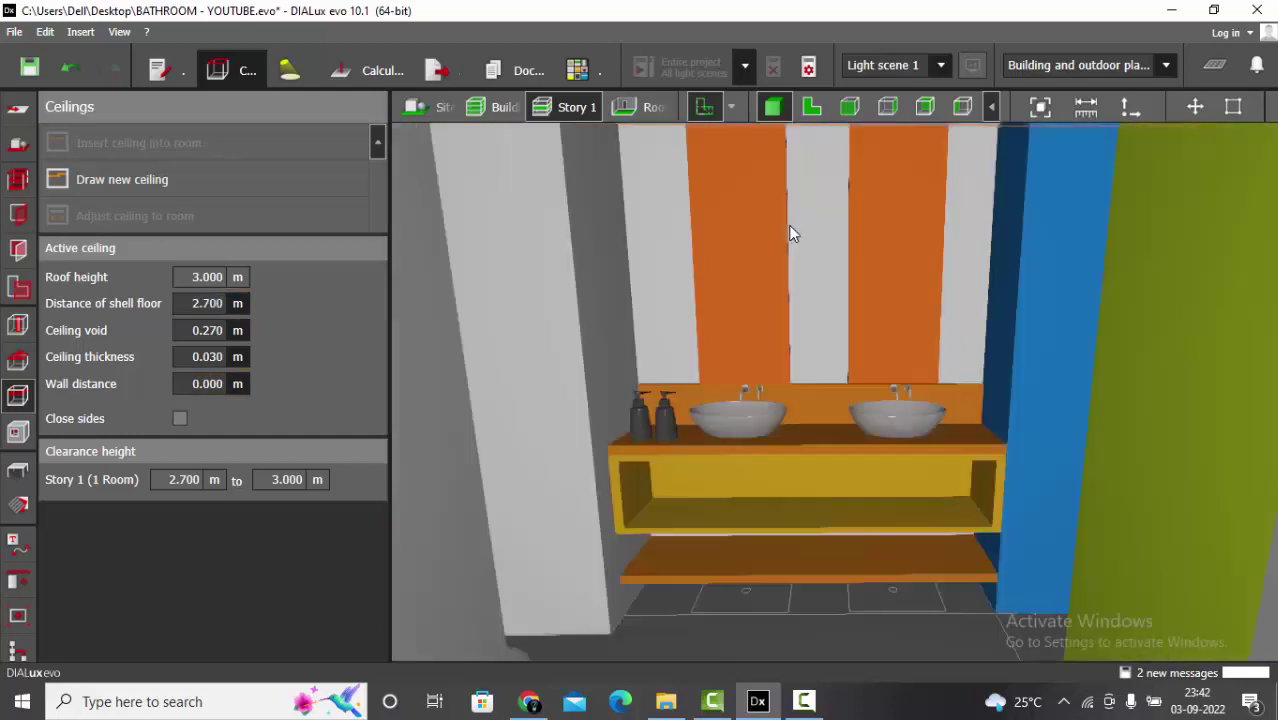
left_click(790, 226)
right_click_drag(790, 226, 988, 277)
scroll(988, 277, "up", 2)
left_click(844, 191)
key("ctrl+s")
Pull the ceiling contour's edge along the shower's back wall inward to about Y -2.40 m.
left_click(814, 108)
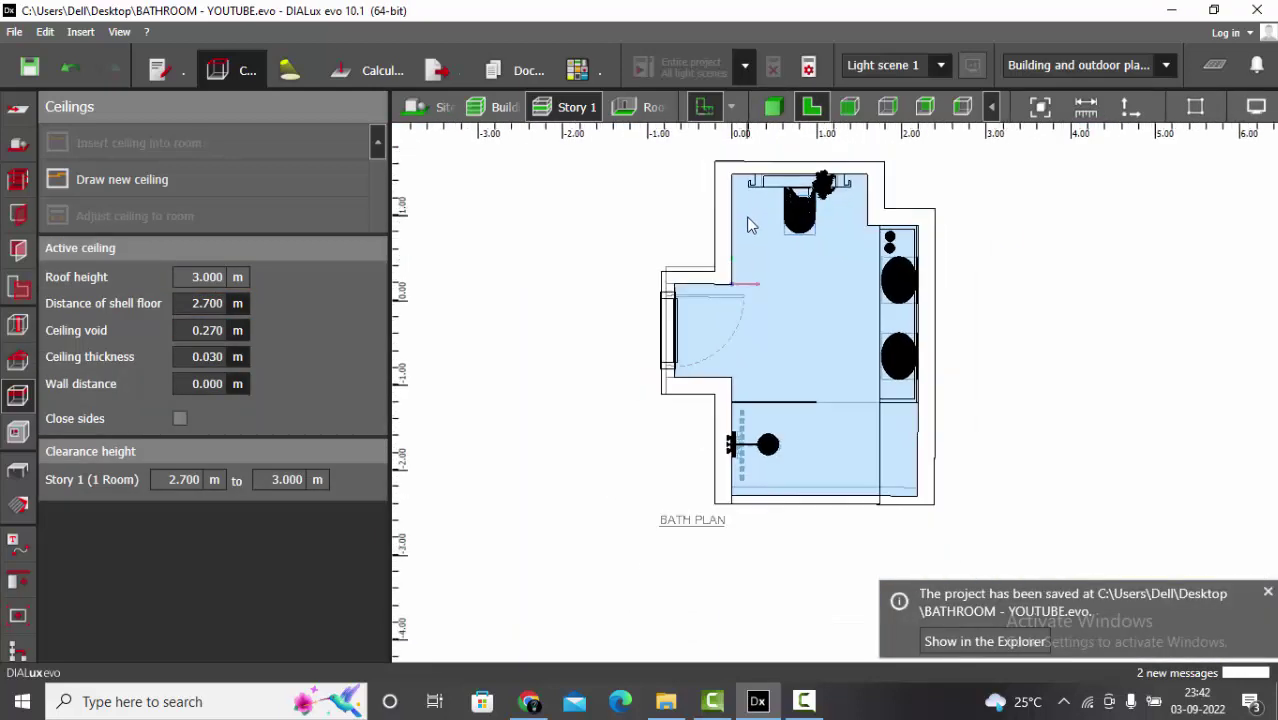
scroll(778, 530, "up", 2)
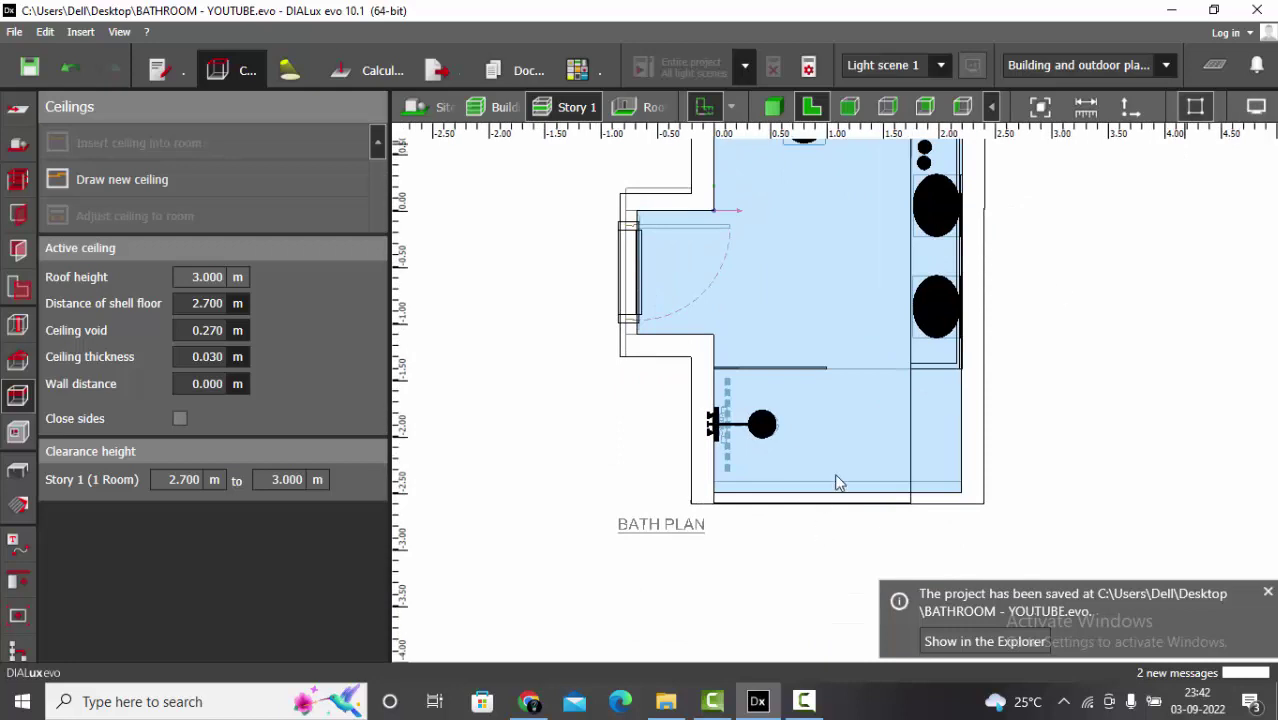
left_click(838, 482)
scroll(770, 505, "up", 2)
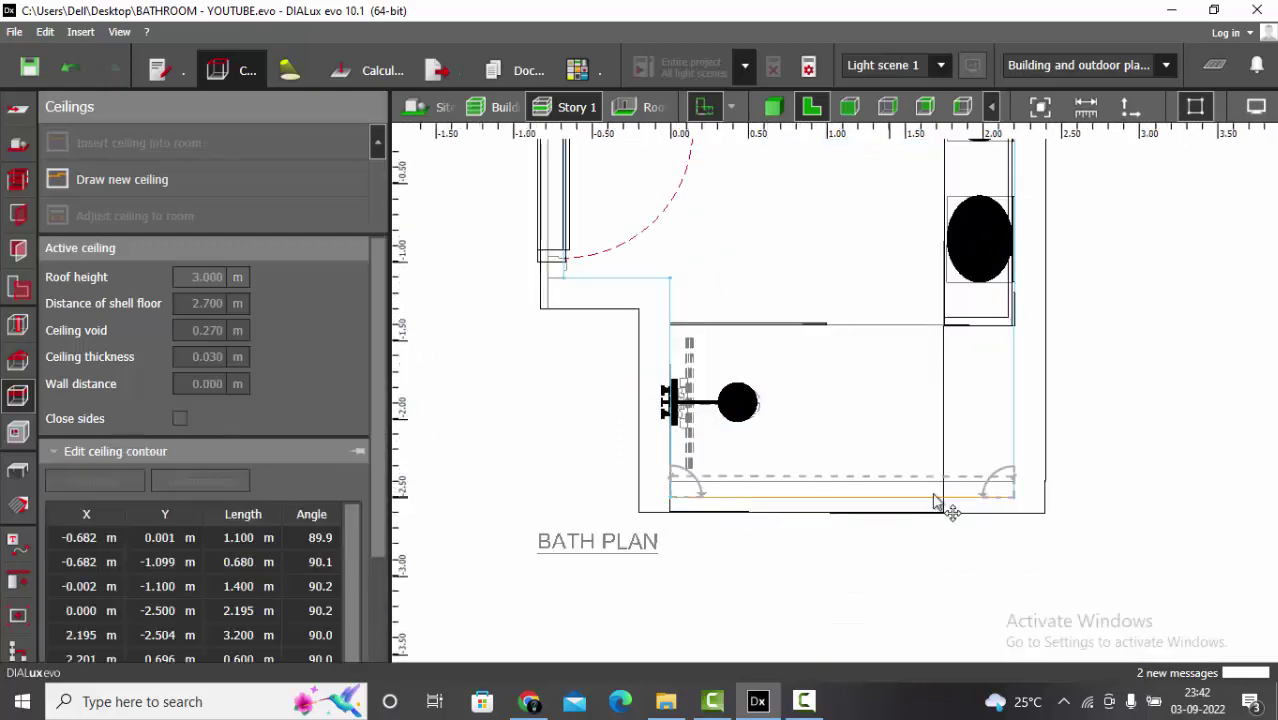
scroll(935, 502, "up", 3)
left_click_drag(823, 515, 819, 472)
scroll(843, 498, "down", 2)
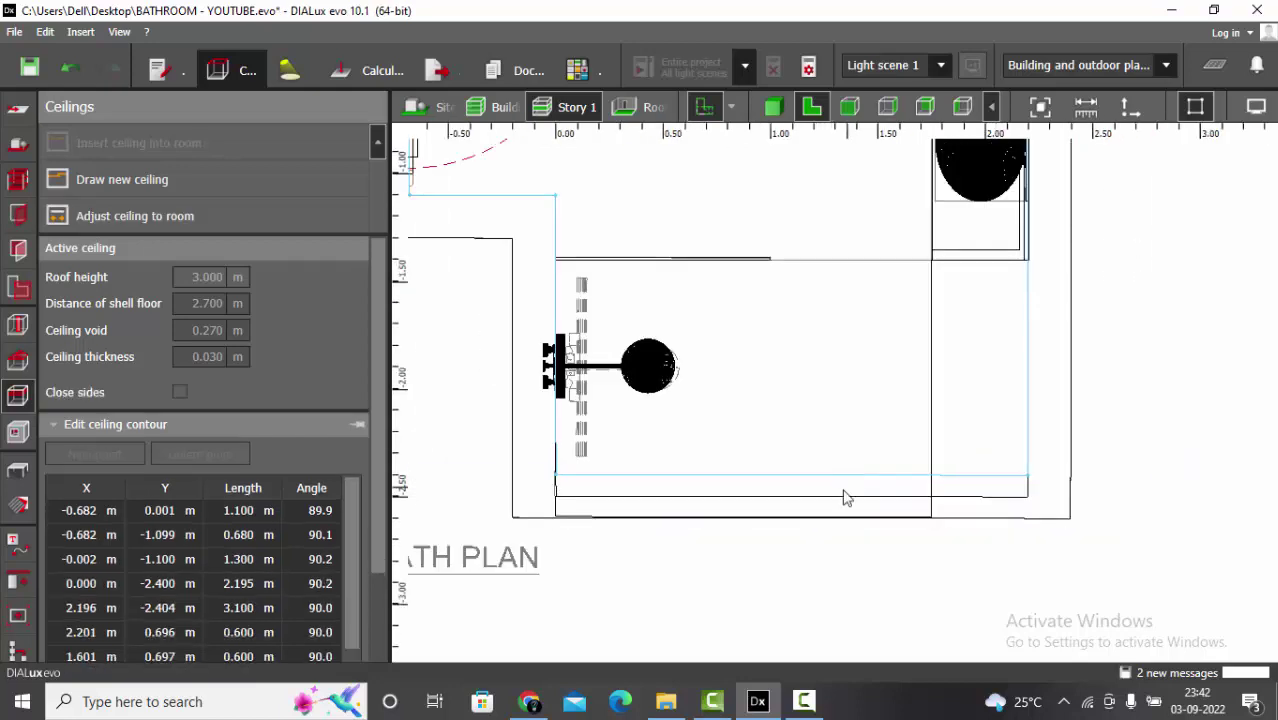
key("Escape")
Save the project and view Room 1 in 3D around the toilet and vanity.
left_click(774, 108)
right_click_drag(816, 345, 851, 403)
left_click_drag(851, 410, 844, 454)
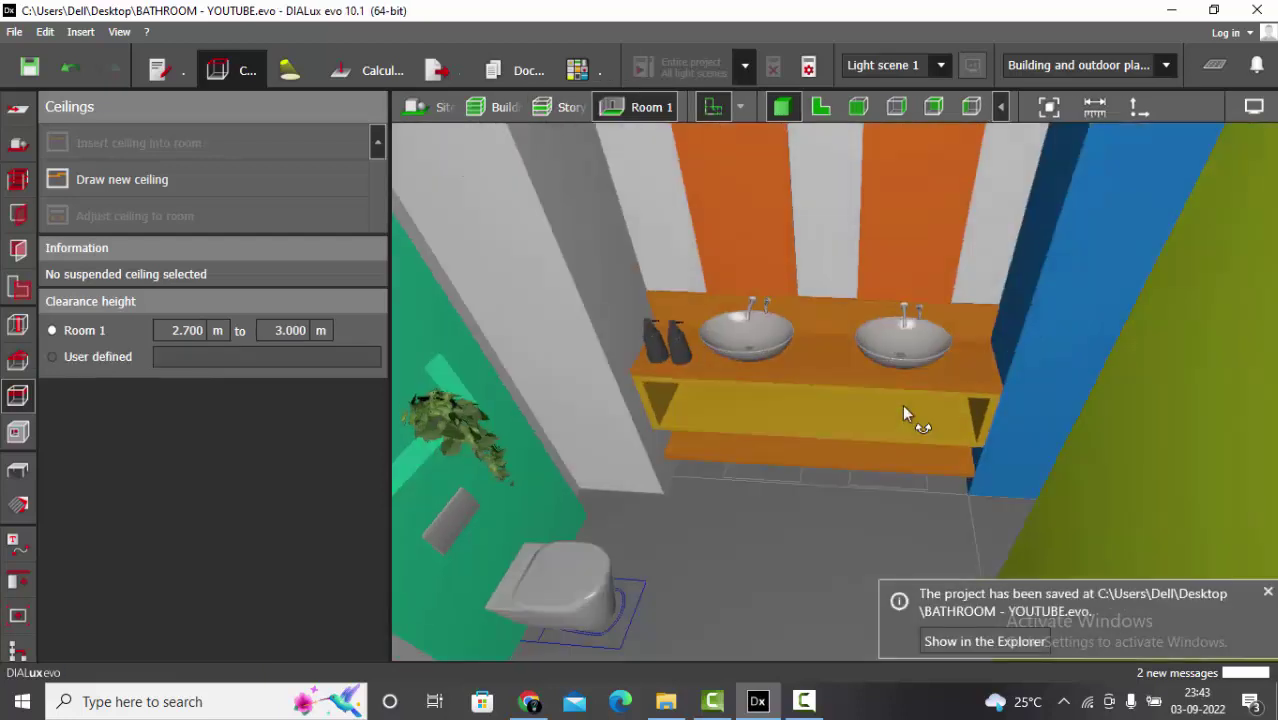
mouse_move(907, 414)
left_mouse_down()
mouse_move(1016, 419)
mouse_move(1004, 464)
mouse_move(928, 478)
mouse_move(736, 462)
mouse_move(836, 485)
mouse_move(1147, 484)
mouse_move(977, 450)
mouse_move(955, 425)
mouse_move(922, 420)
left_mouse_up()
Open the BATHROOM (1) mood board image from the BATHROOM folder and examine its materials and fixtures.
mouse_move(666, 703)
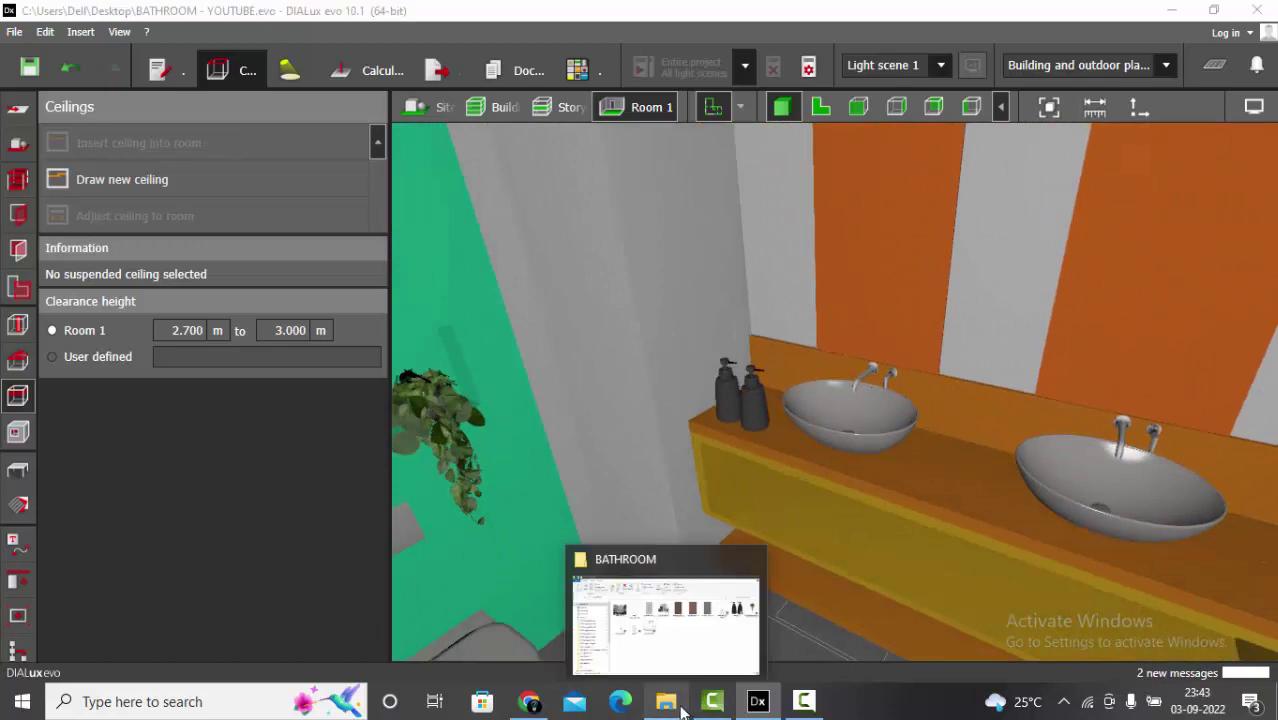
left_click(710, 640)
double_click(624, 228)
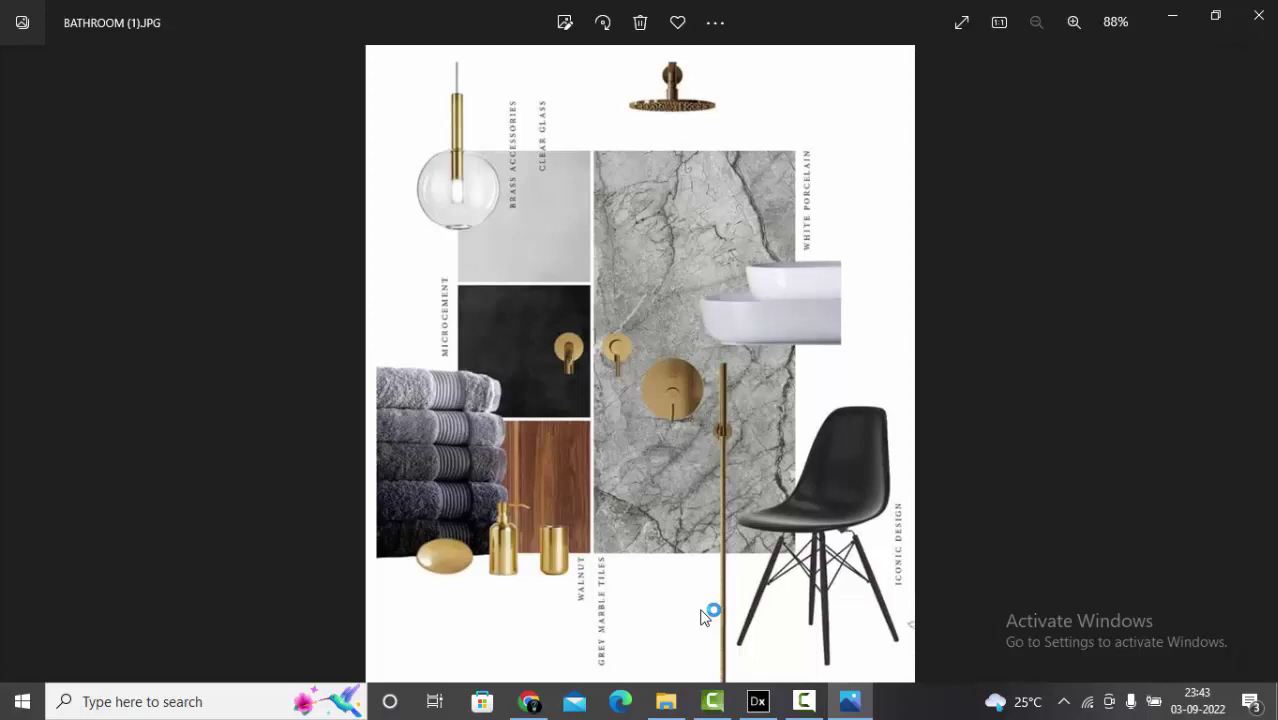
scroll(703, 620, "up", 4)
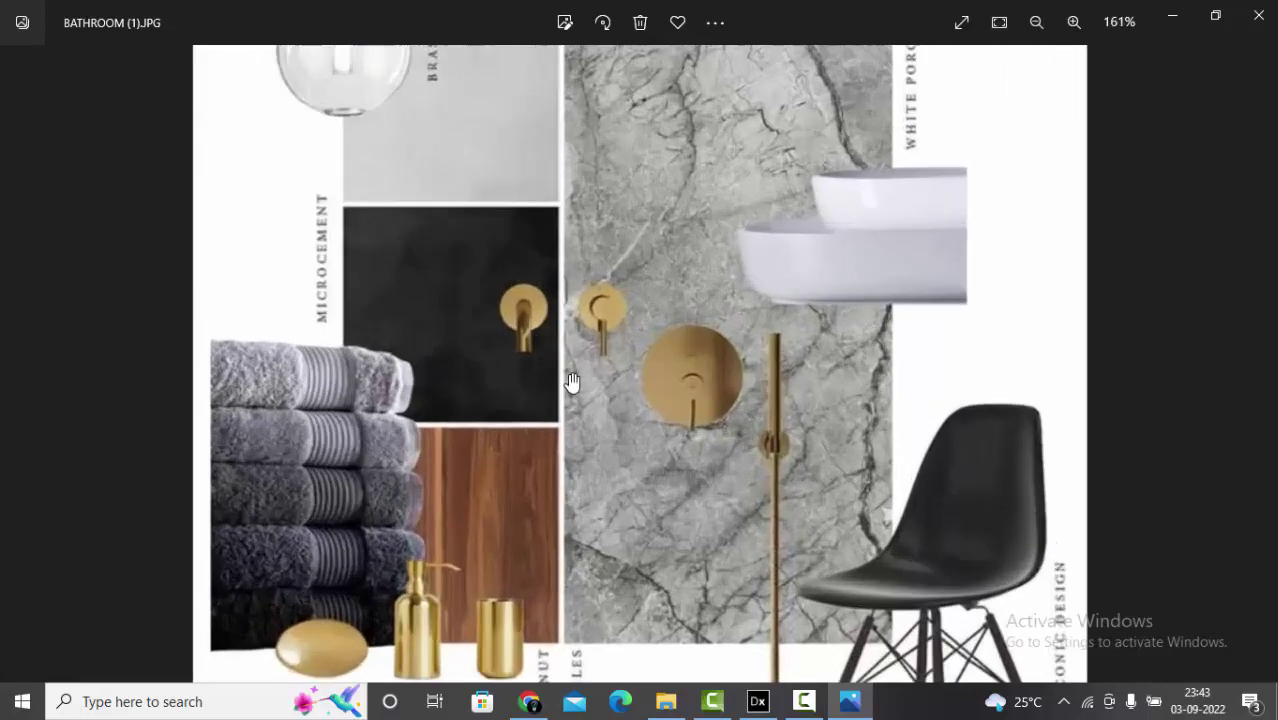
scroll(565, 325, "down", 3)
scroll(563, 320, "up", 1)
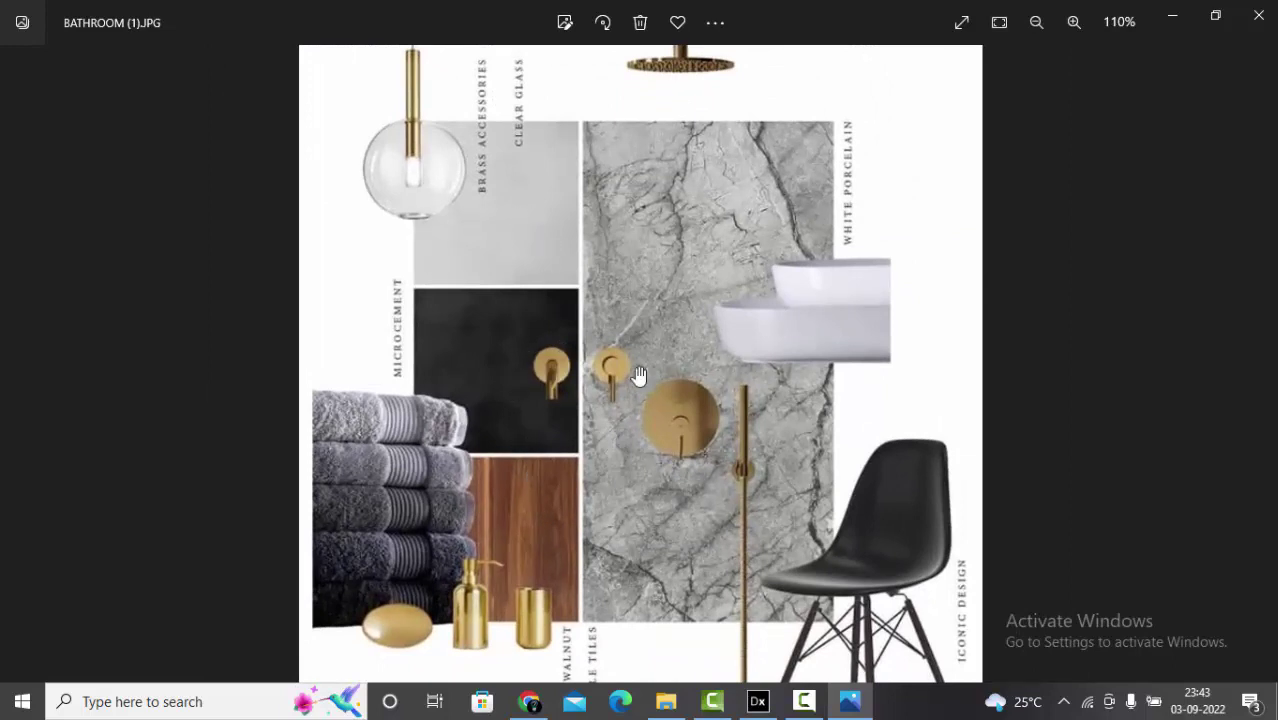
Compare the DIALux bathroom model with the mood board's finishes and brass accessories.
key("alt+Tab")
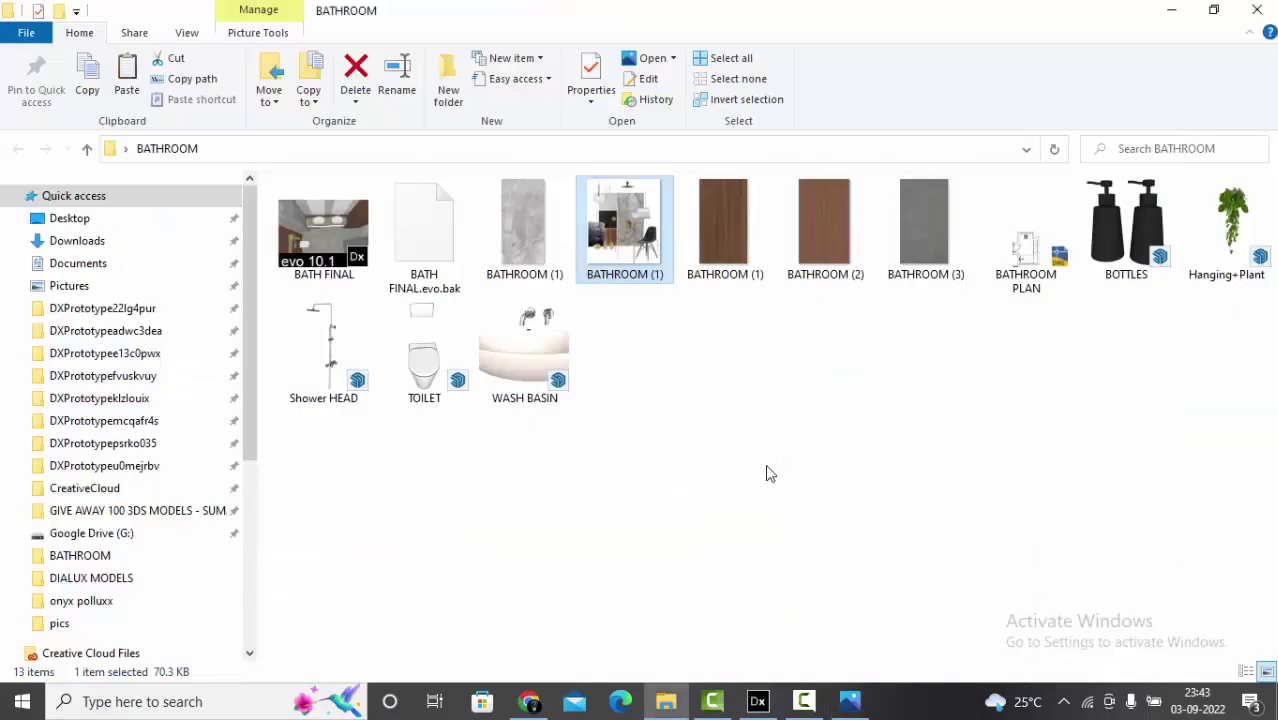
key("alt+Tab")
left_click(760, 701)
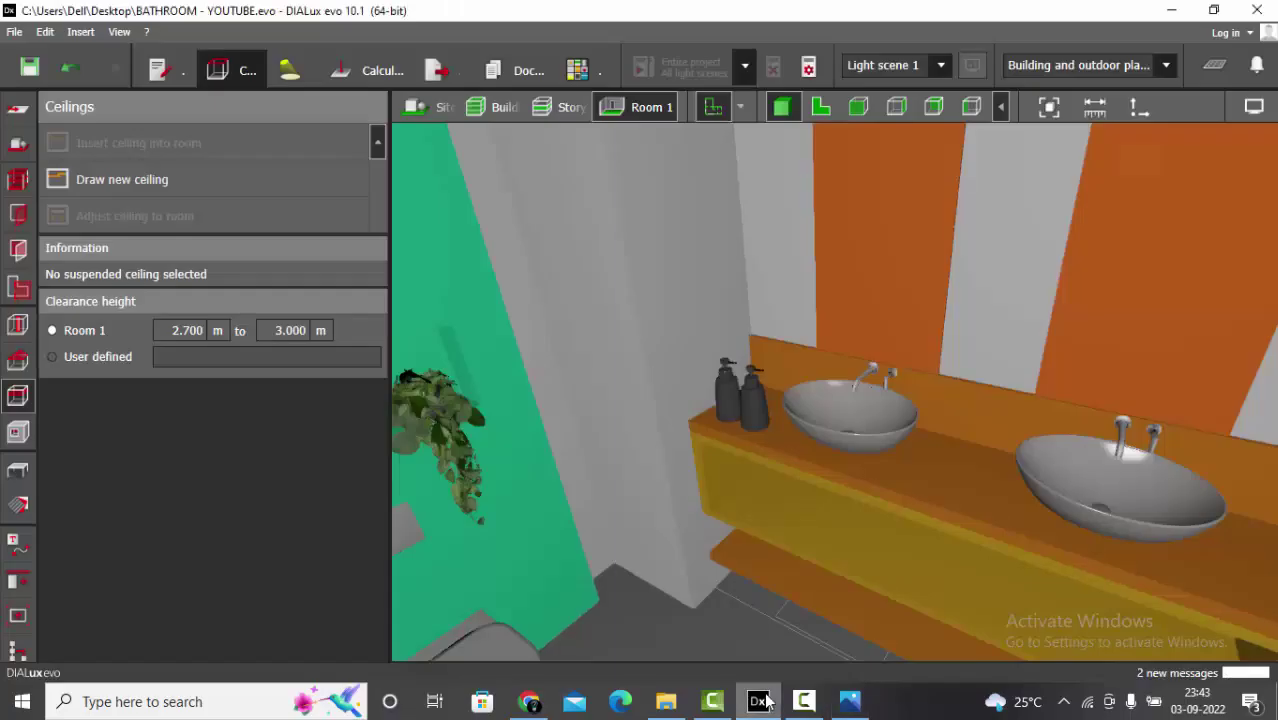
key("alt+Tab")
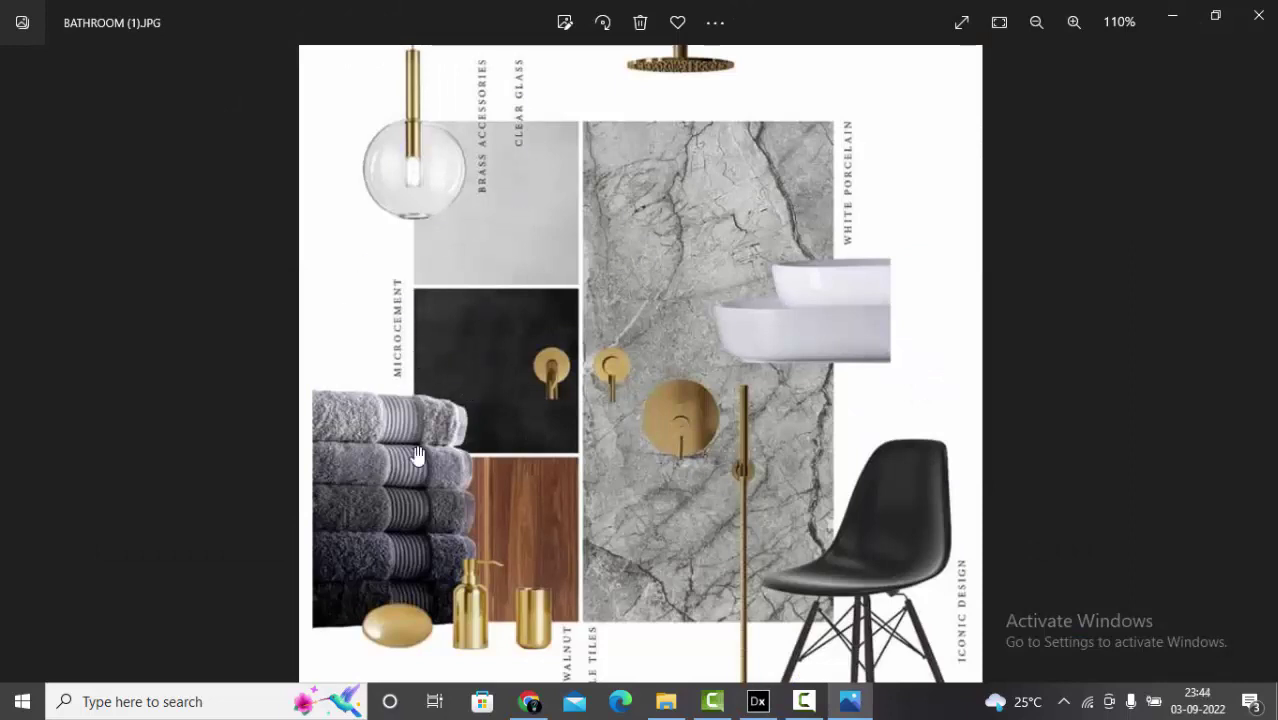
scroll(549, 500, "down", 2)
scroll(540, 530, "up", 3)
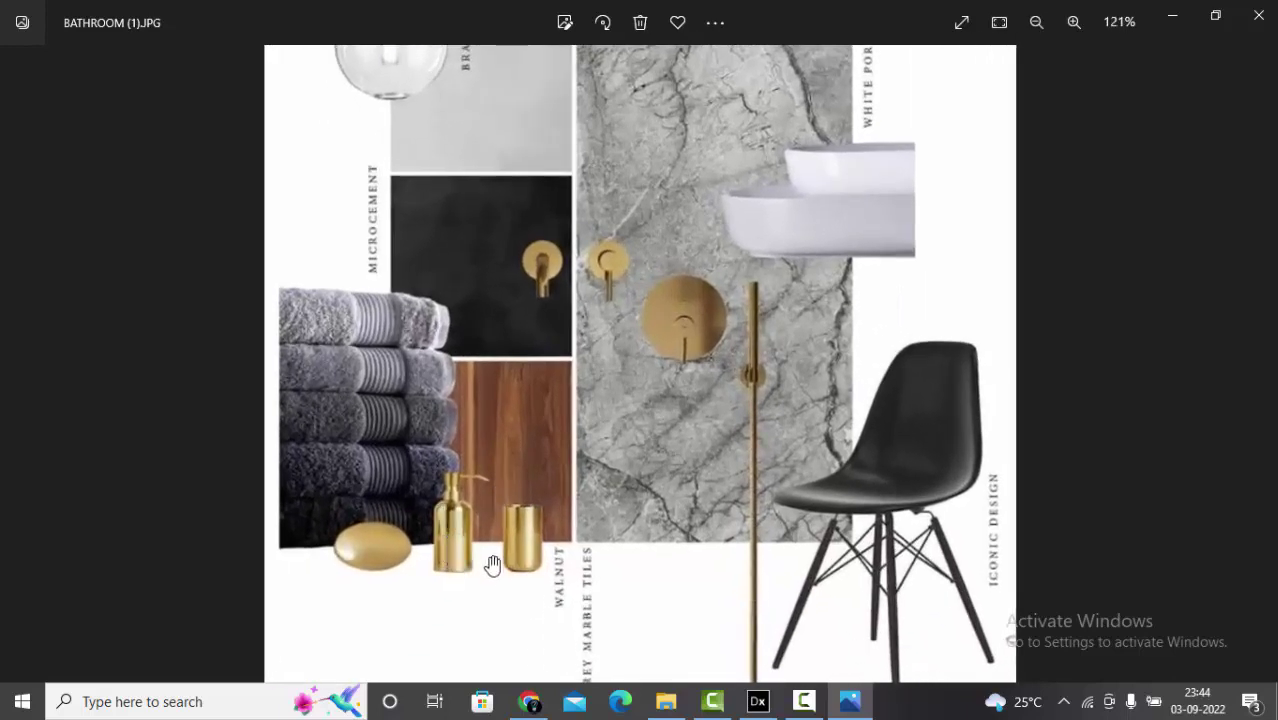
scroll(492, 565, "down", 3)
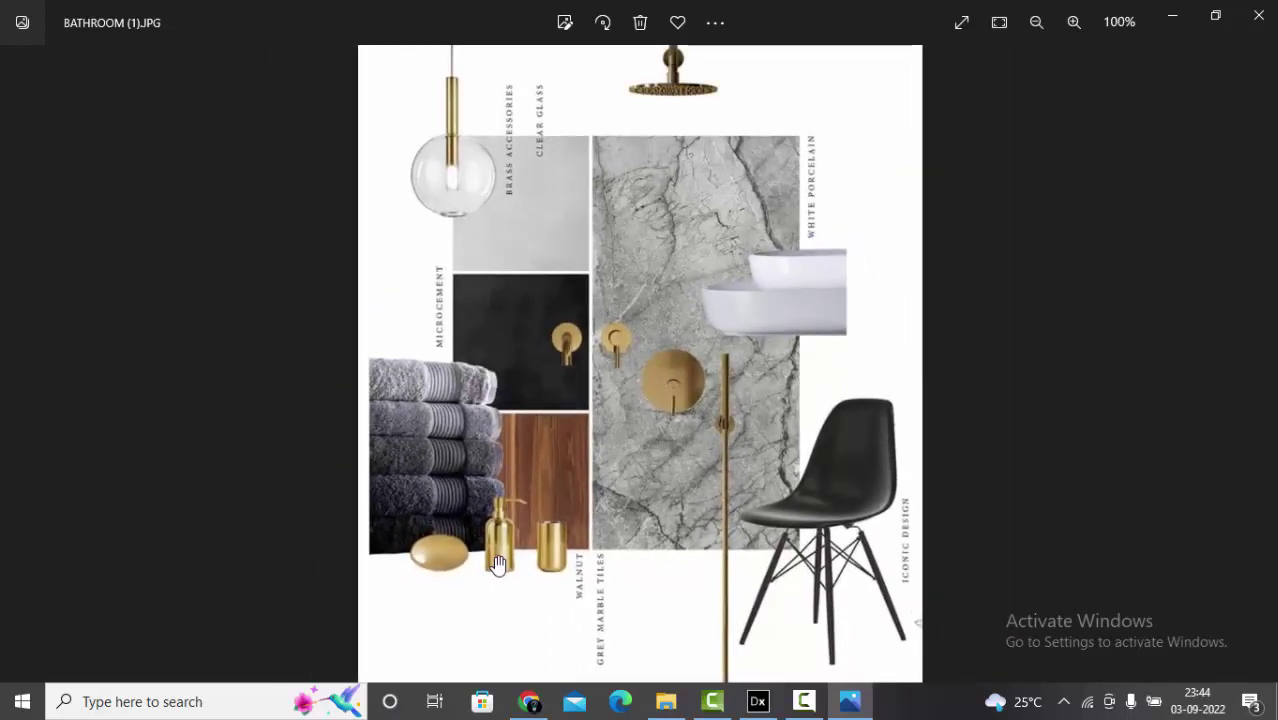
Examine the mood board's grey marble, walnut, microcement and white porcelain samples together with its brass fittings.
scroll(498, 563, "up", 1)
scroll(736, 208, "down", 2)
scroll(820, 228, "up", 2)
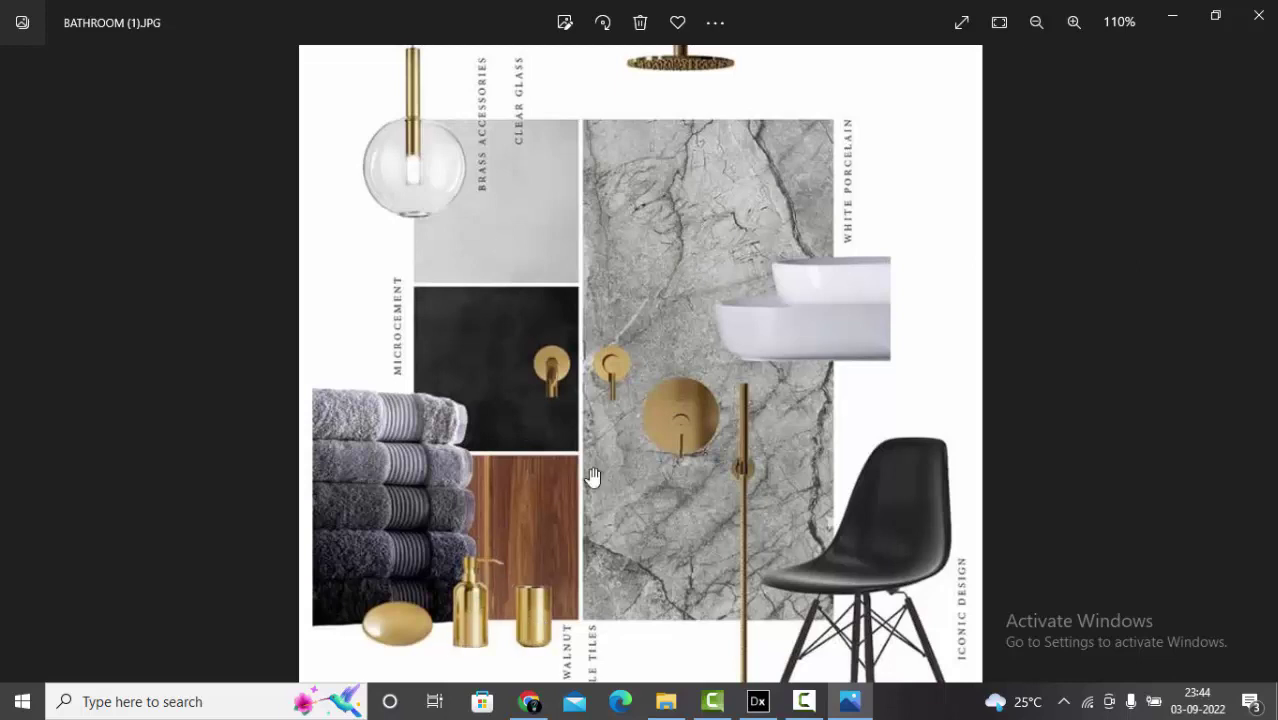
scroll(893, 305, "up", 1)
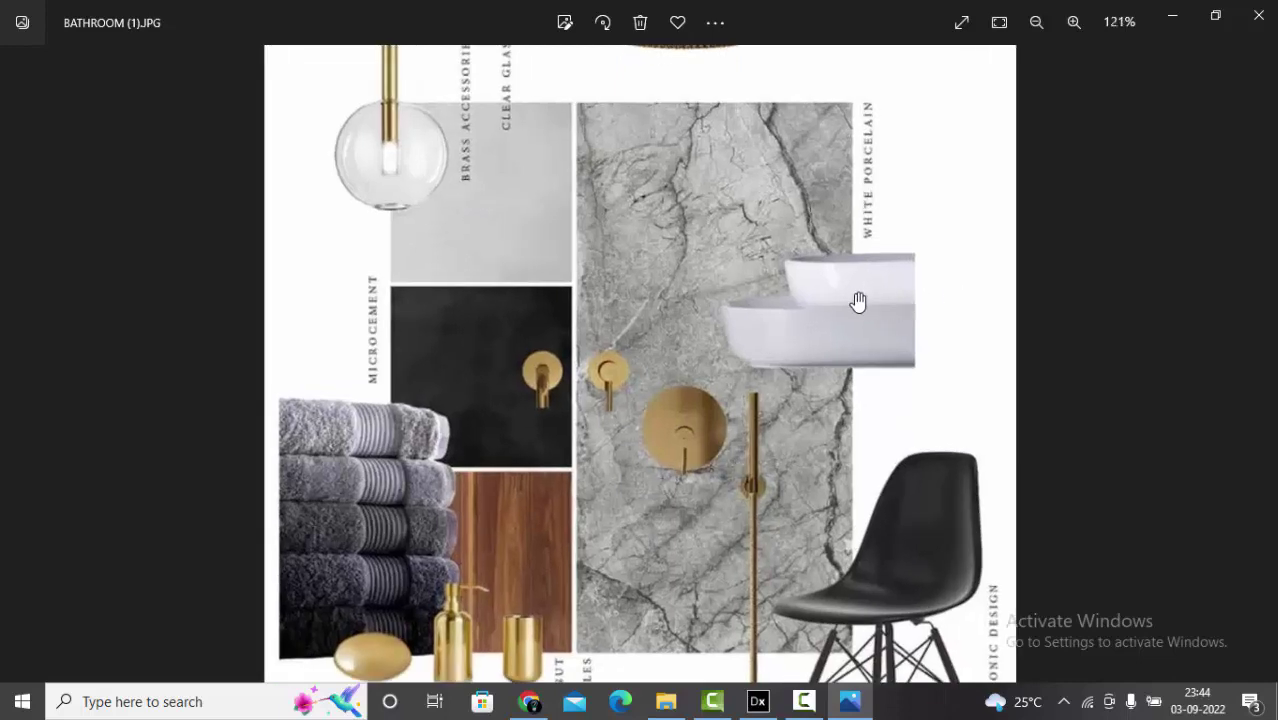
scroll(820, 313, "down", 3)
scroll(653, 650, "up", 2)
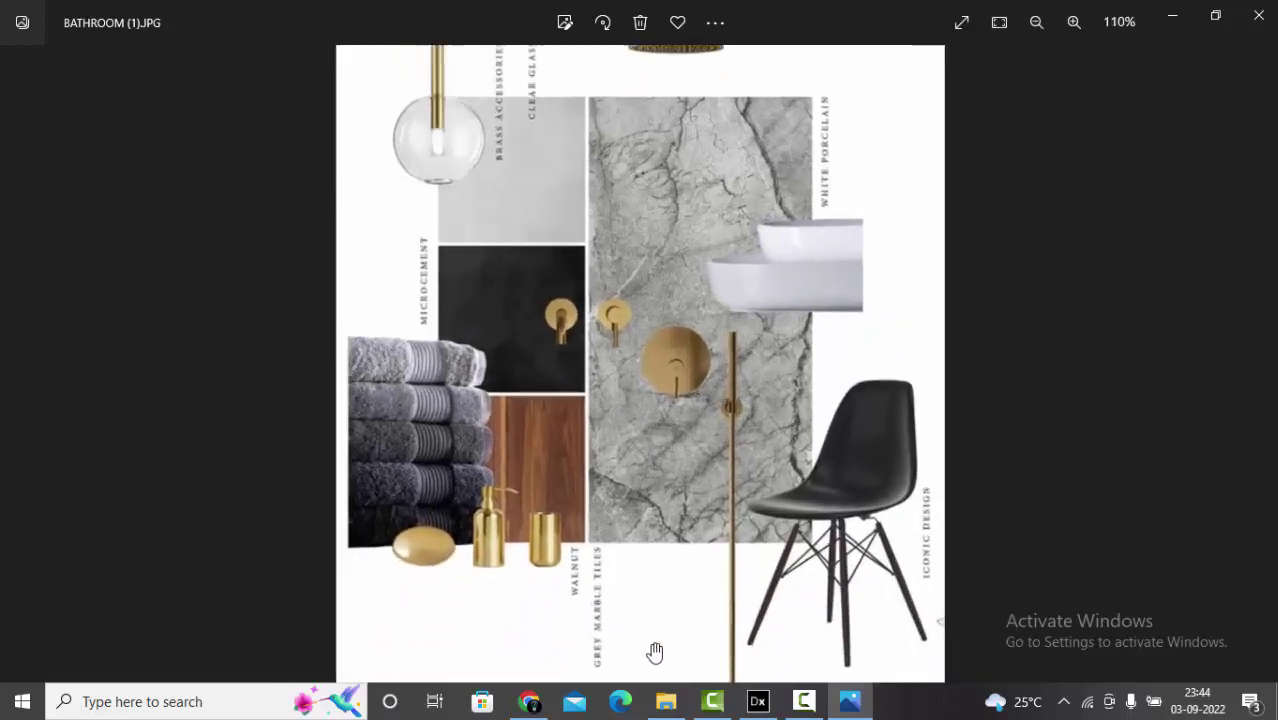
scroll(600, 622, "up", 1)
scroll(847, 137, "down", 3)
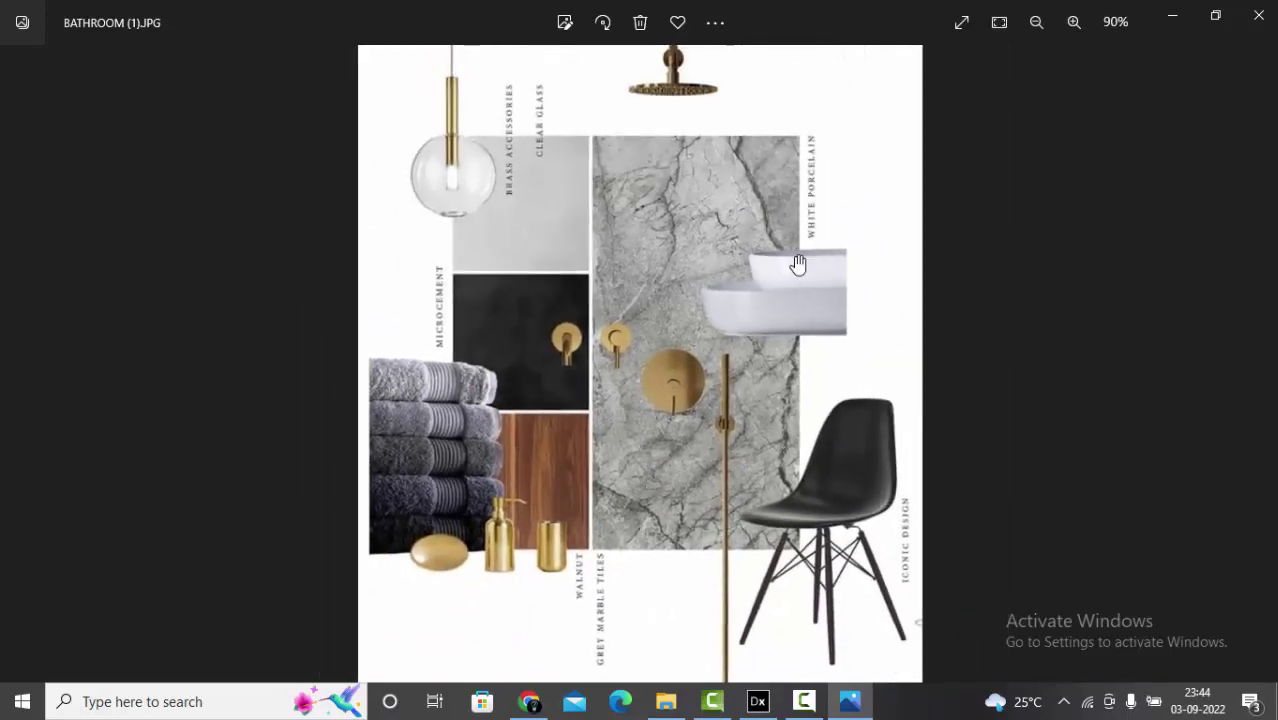
scroll(790, 285, "up", 3)
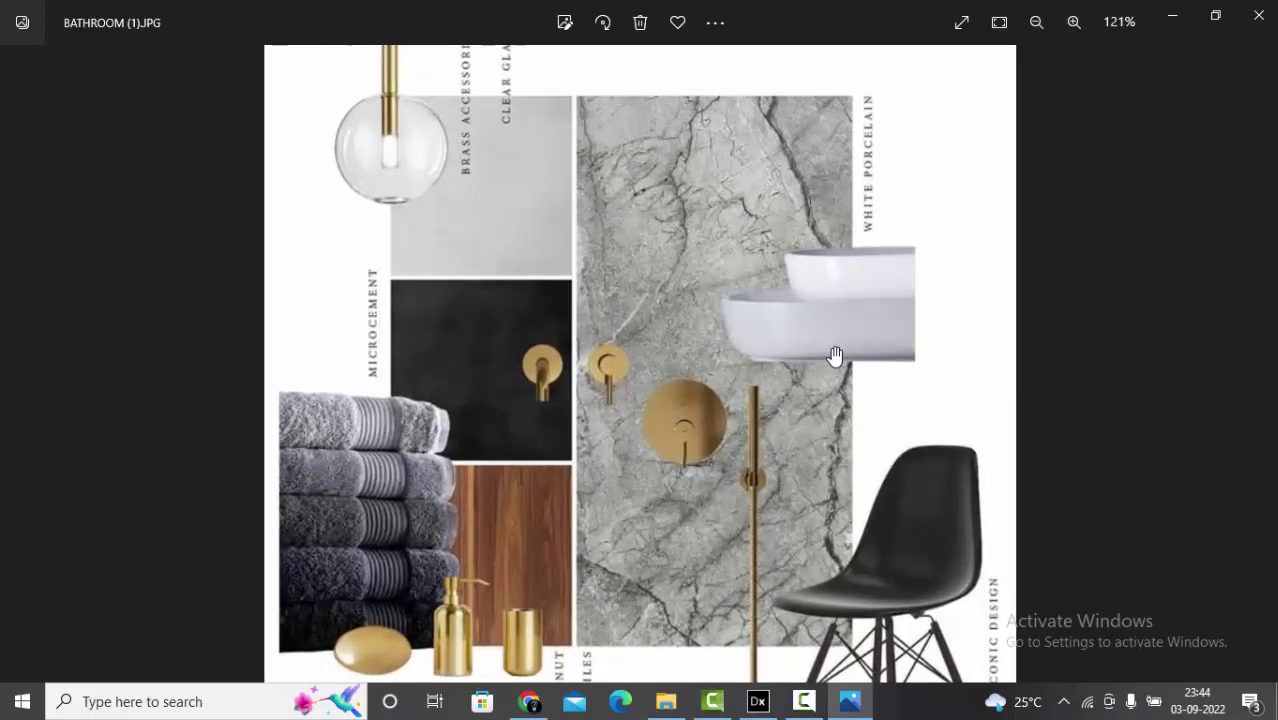
Compare the washbasins in the DIALux bathroom model with the mood board's white porcelain basins and grey marble tiles.
key("alt+Tab")
scroll(779, 355, "down", 2)
right_click_drag(802, 386, 870, 381)
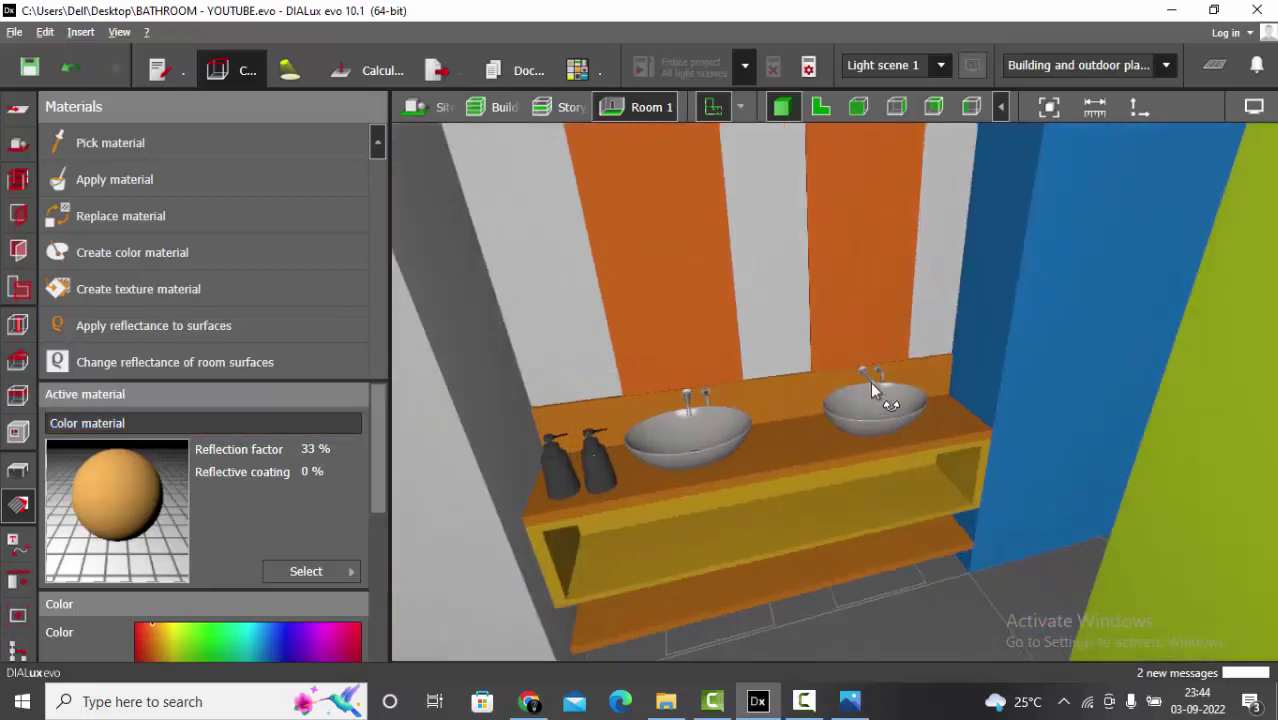
left_click_drag(870, 381, 770, 411)
key("alt+Tab")
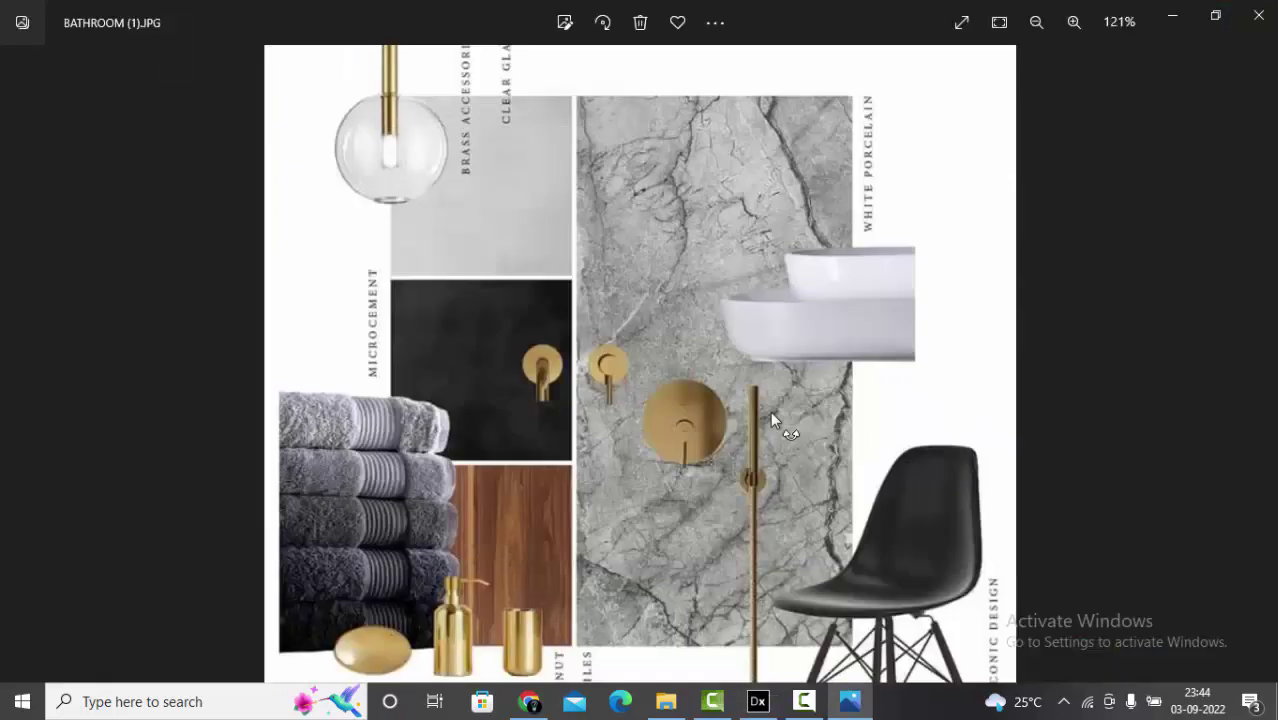
scroll(770, 411, "down", 2)
scroll(645, 651, "up", 1)
scroll(645, 522, "down", 2)
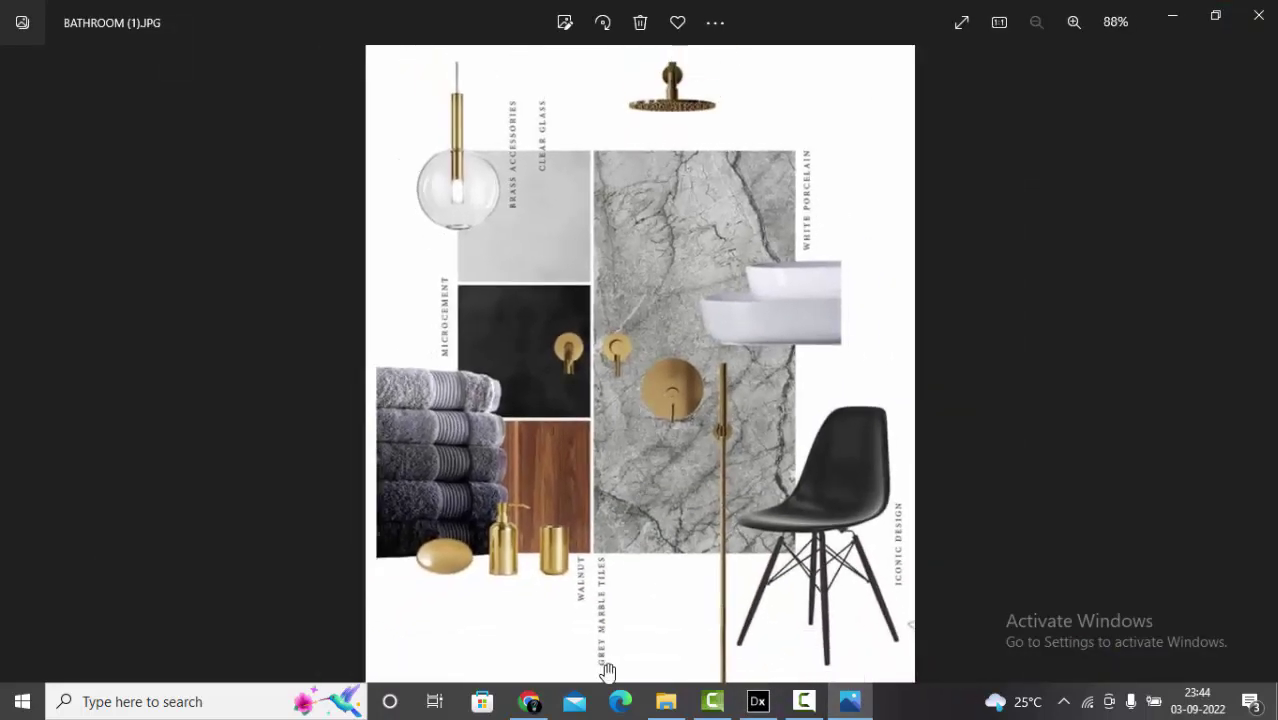
scroll(607, 672, "up", 2)
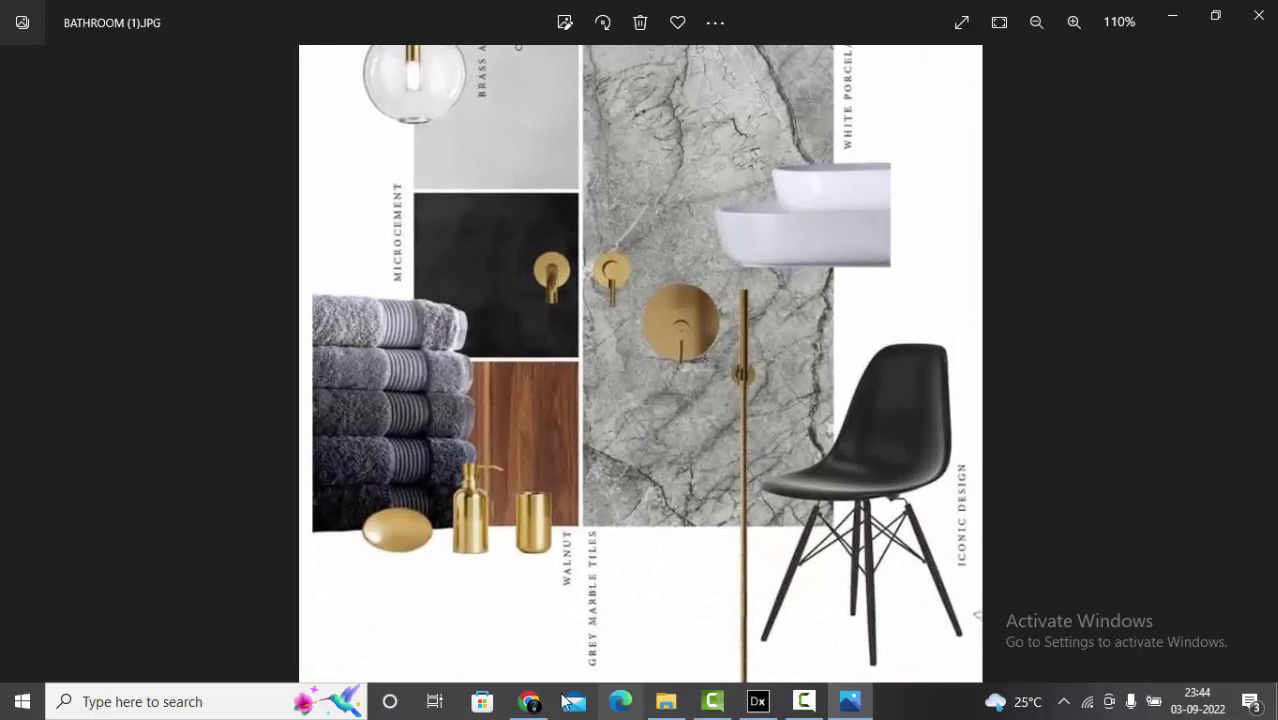
Switch to Chrome, search Google for grey marble tile texture and preview the Grey Marble Texture Tiles 80 x 80cm image.
left_click(530, 703)
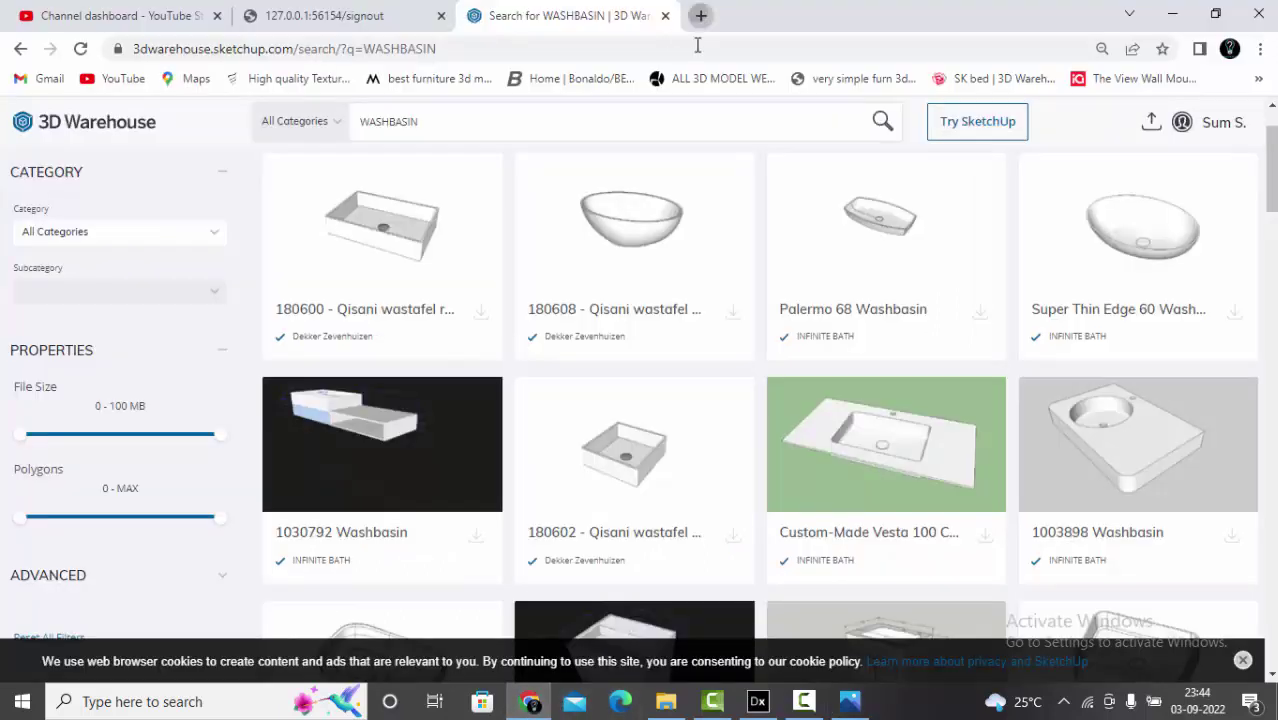
key("ctrl+t")
type("GREY N")
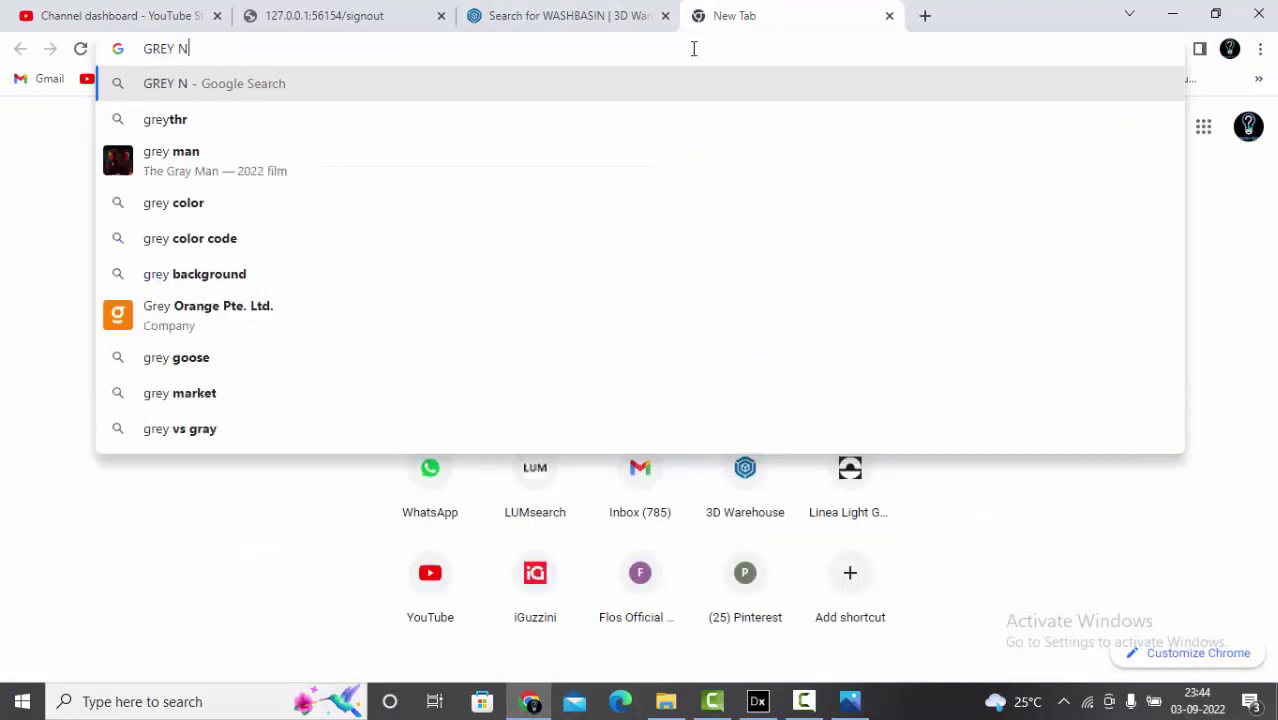
key("BackSpace")
type("MARBLE")
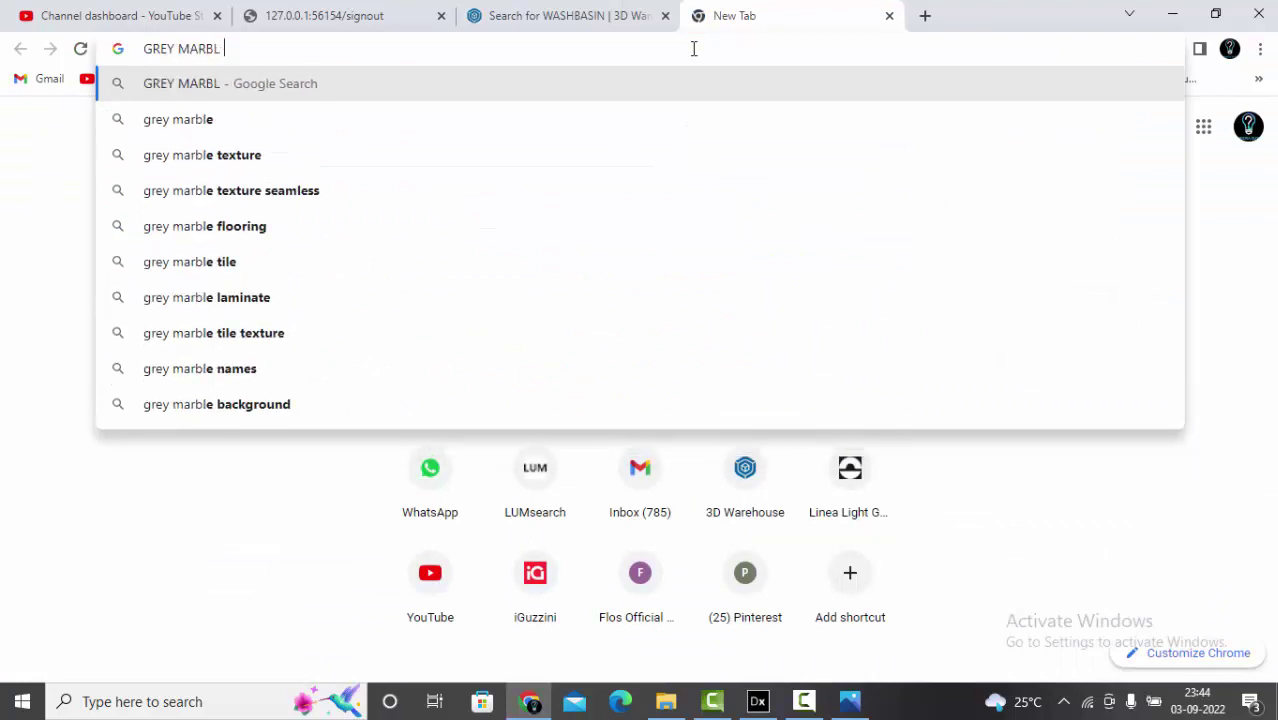
key("BackSpace")
type("E TI")
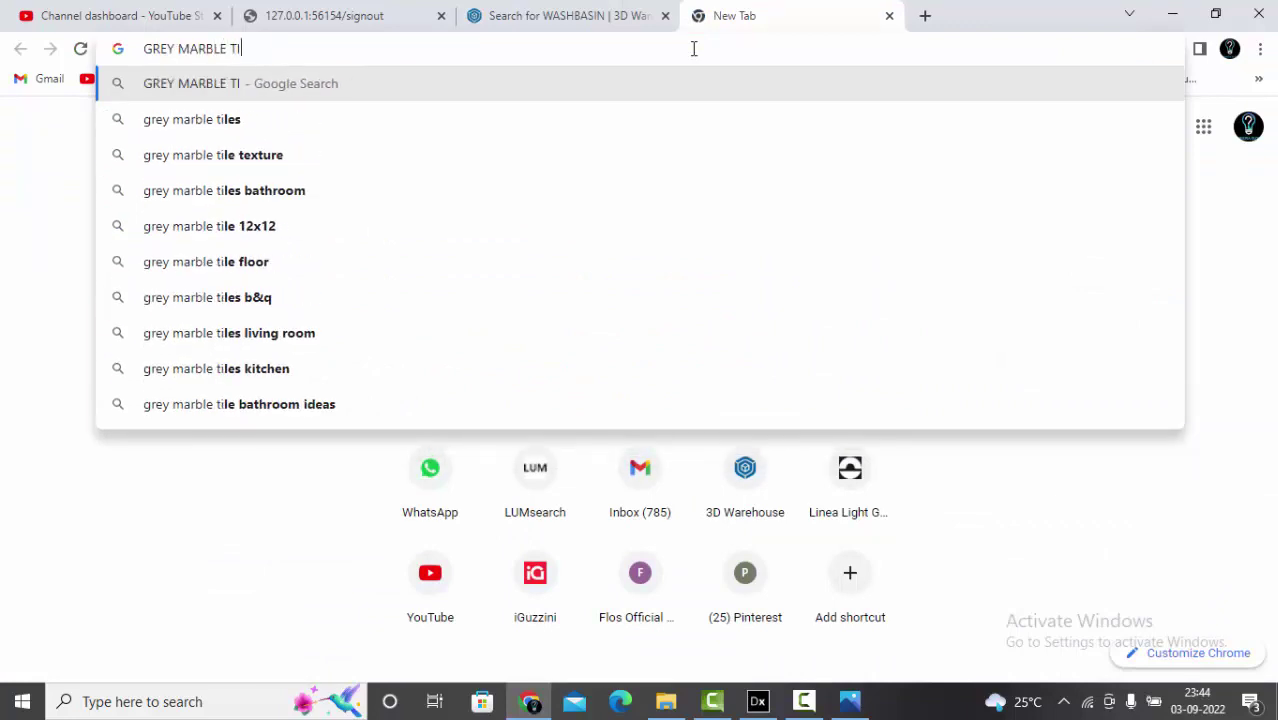
type("LE TEX")
key("Return")
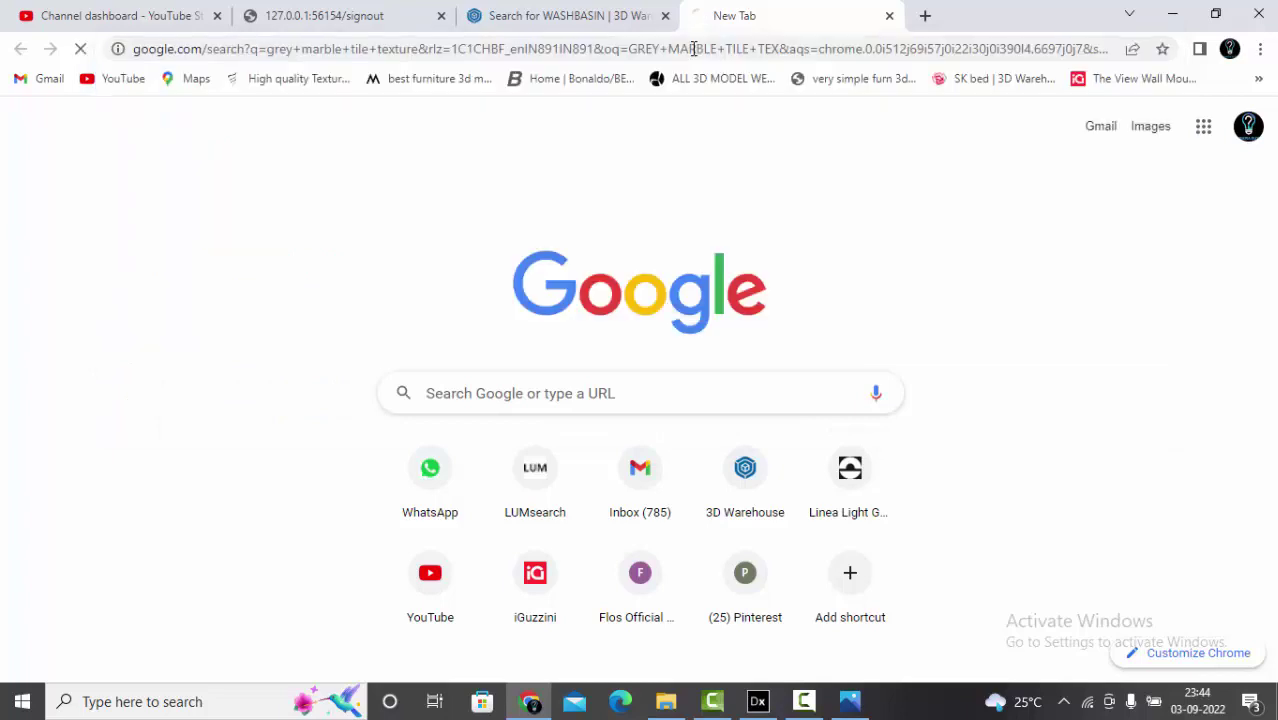
left_click(185, 286)
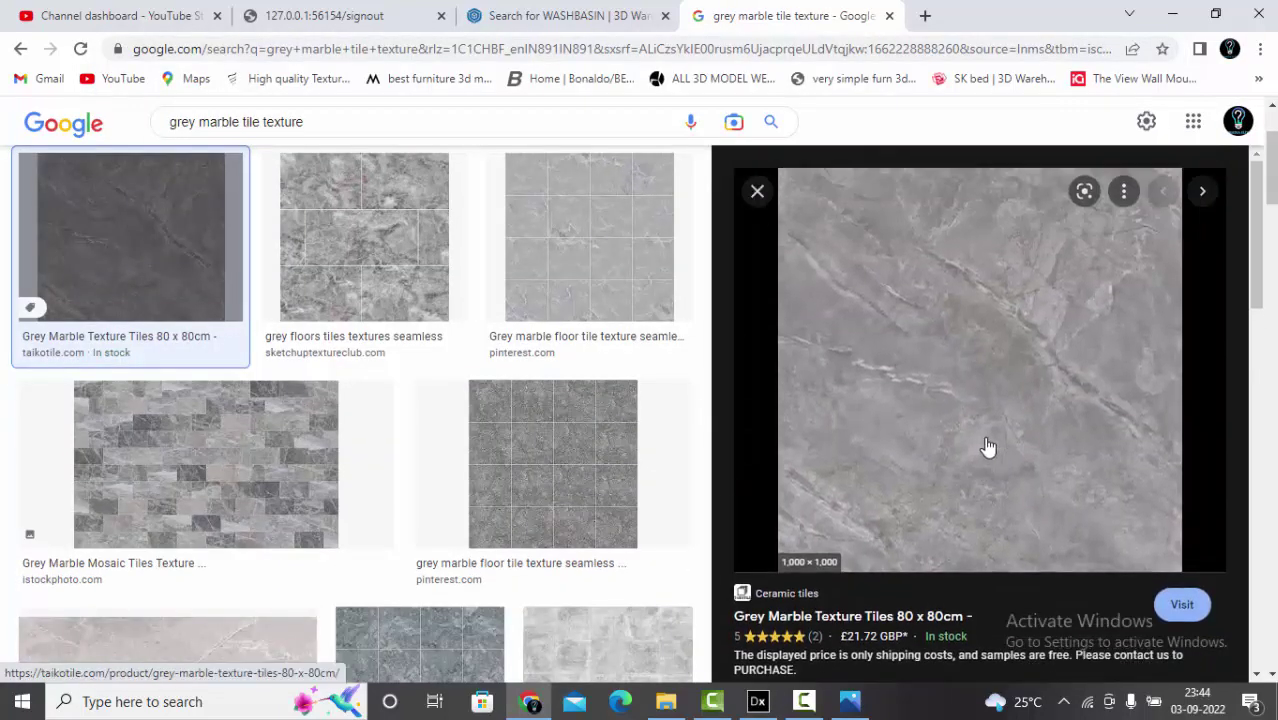
Check the texture files in the BATHROOM folder and view the grey marble image BATHROOM (1).jpeg.
left_click(666, 701)
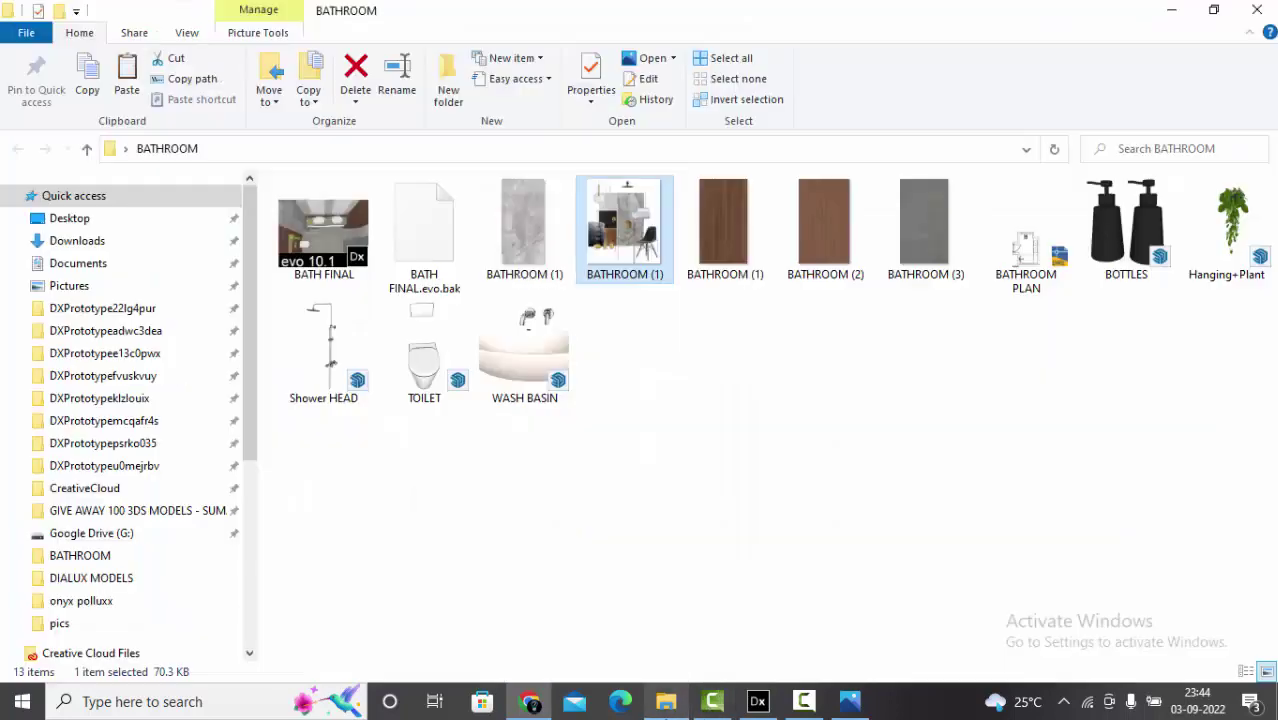
left_click(757, 701)
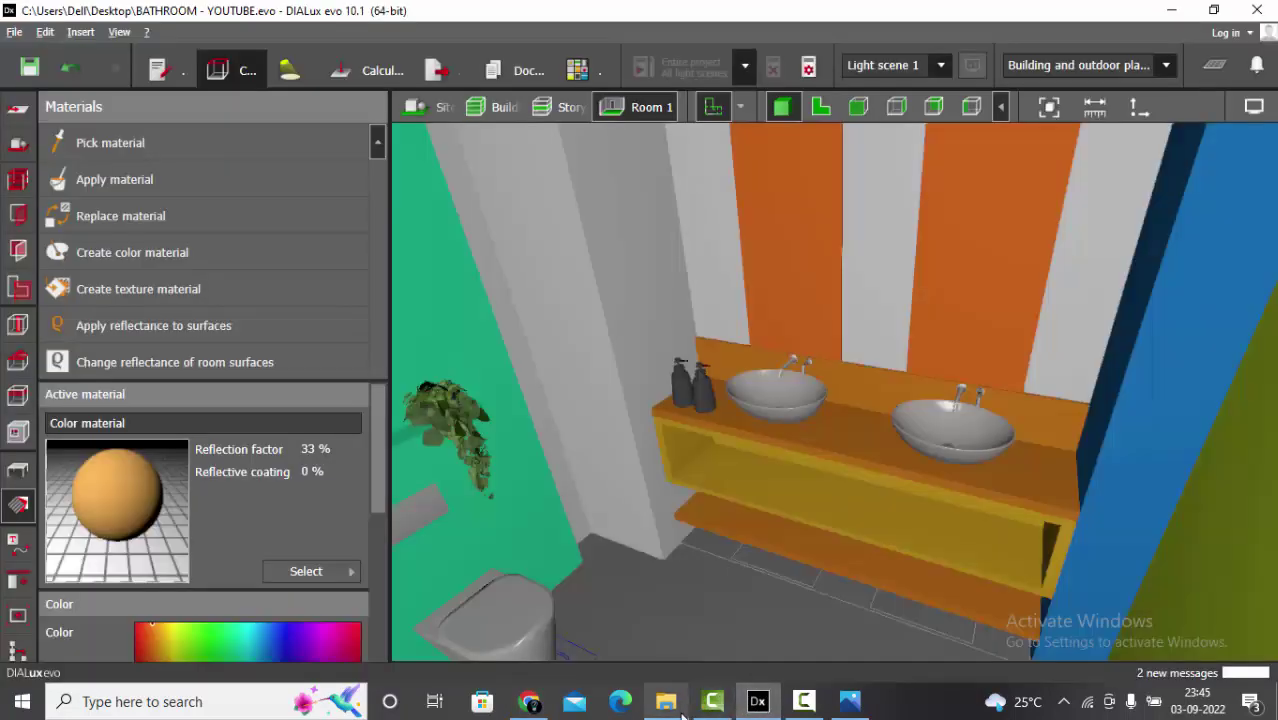
left_click(849, 701)
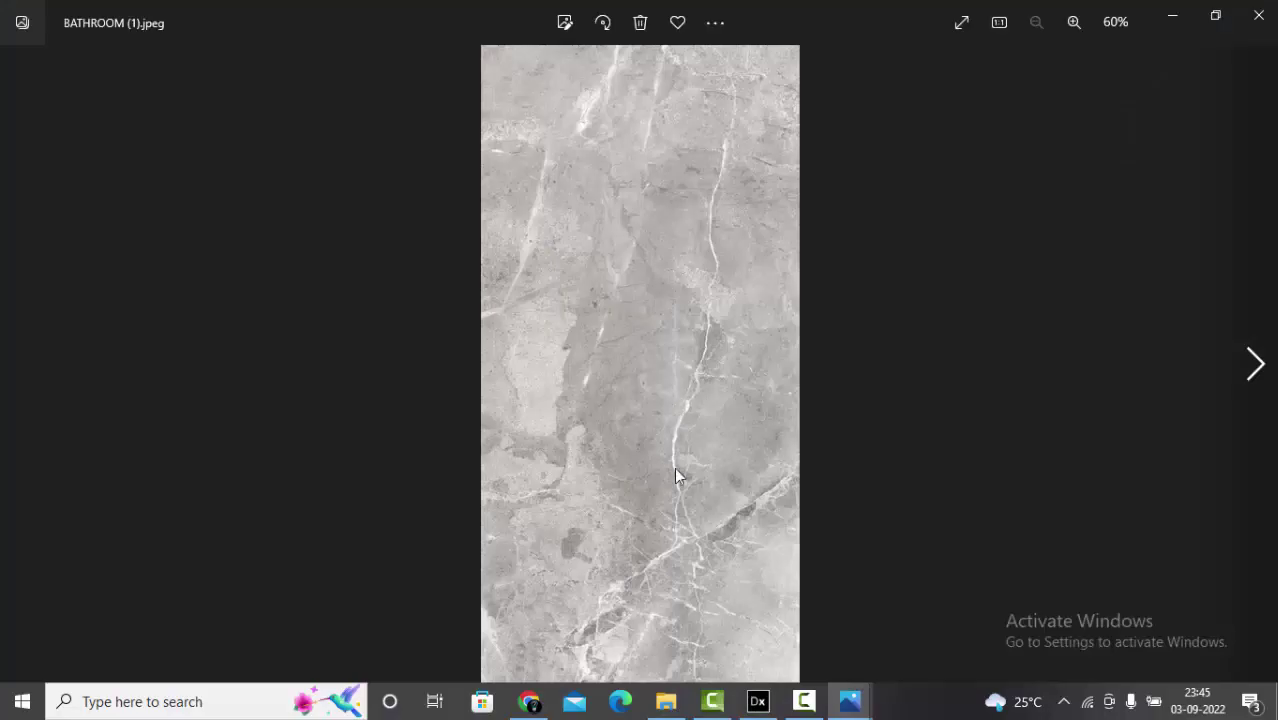
Return to DIALux and create a texture material from the grey marble image BATHROOM (1).jpeg.
left_click(757, 701)
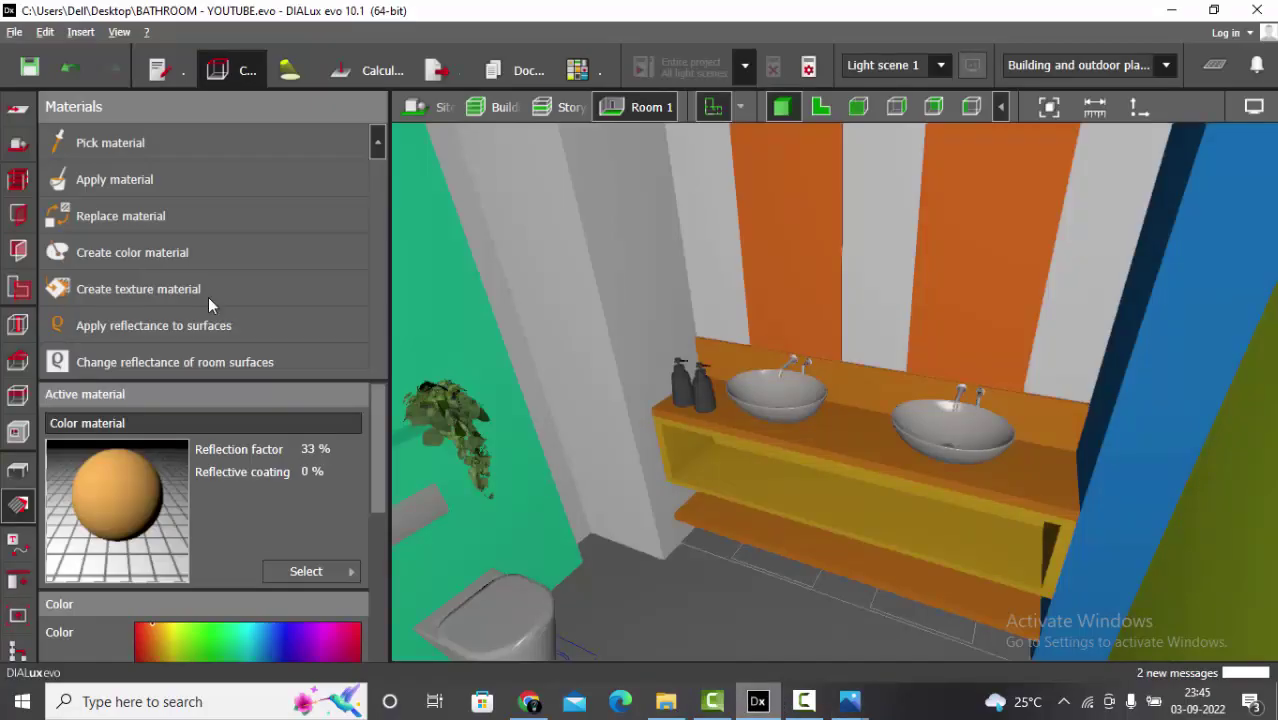
left_click(133, 291)
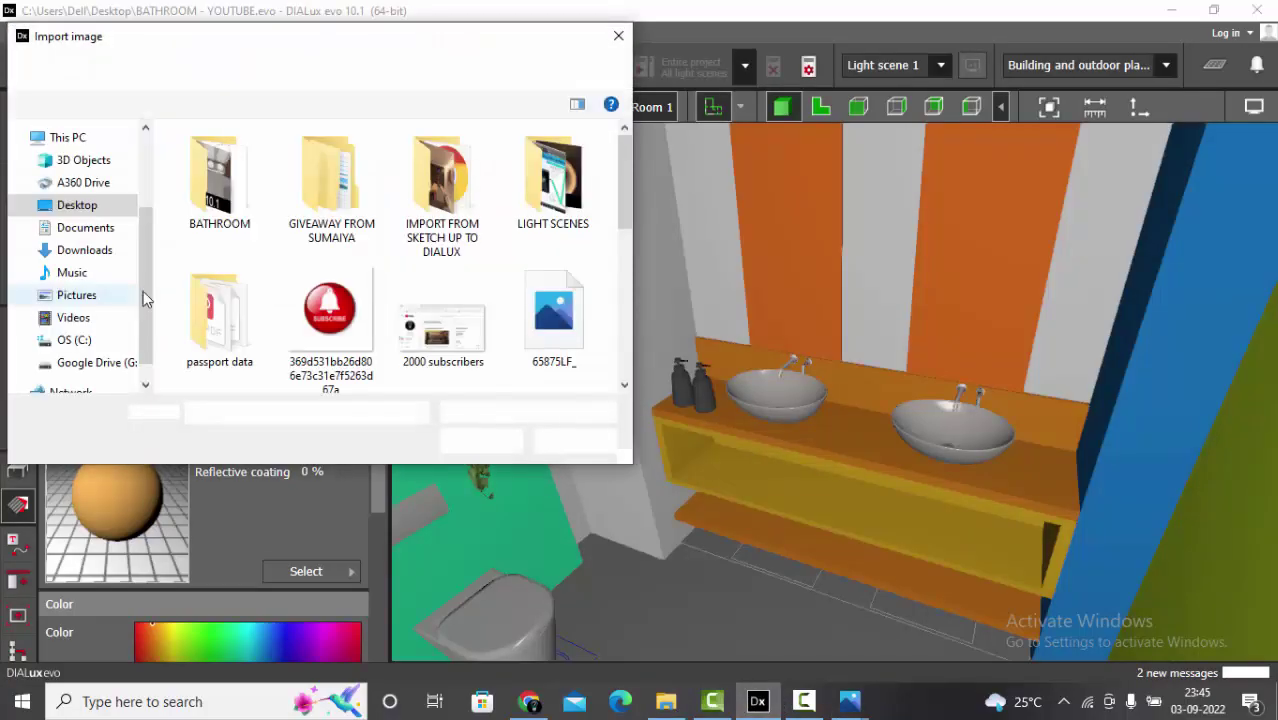
key("Escape")
scroll(255, 447, "down", 3)
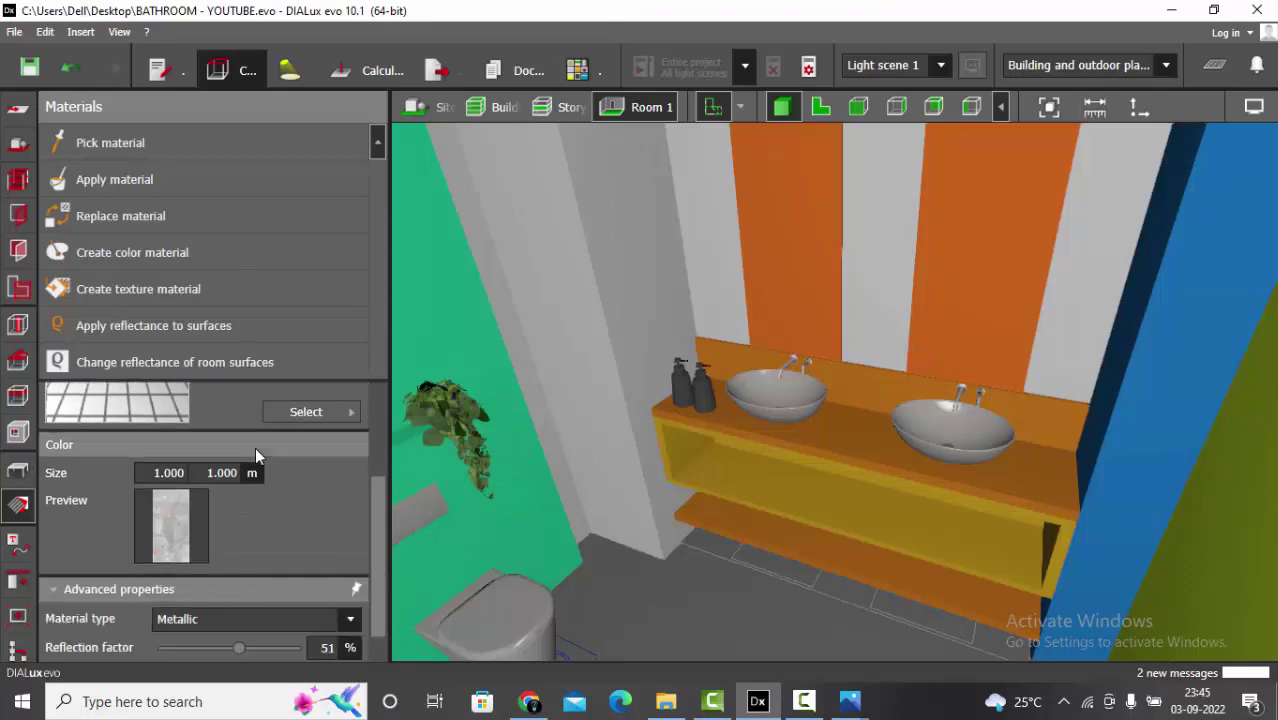
Set the grey marble texture's size to 1.5 m by 1.5 m.
double_click(158, 433)
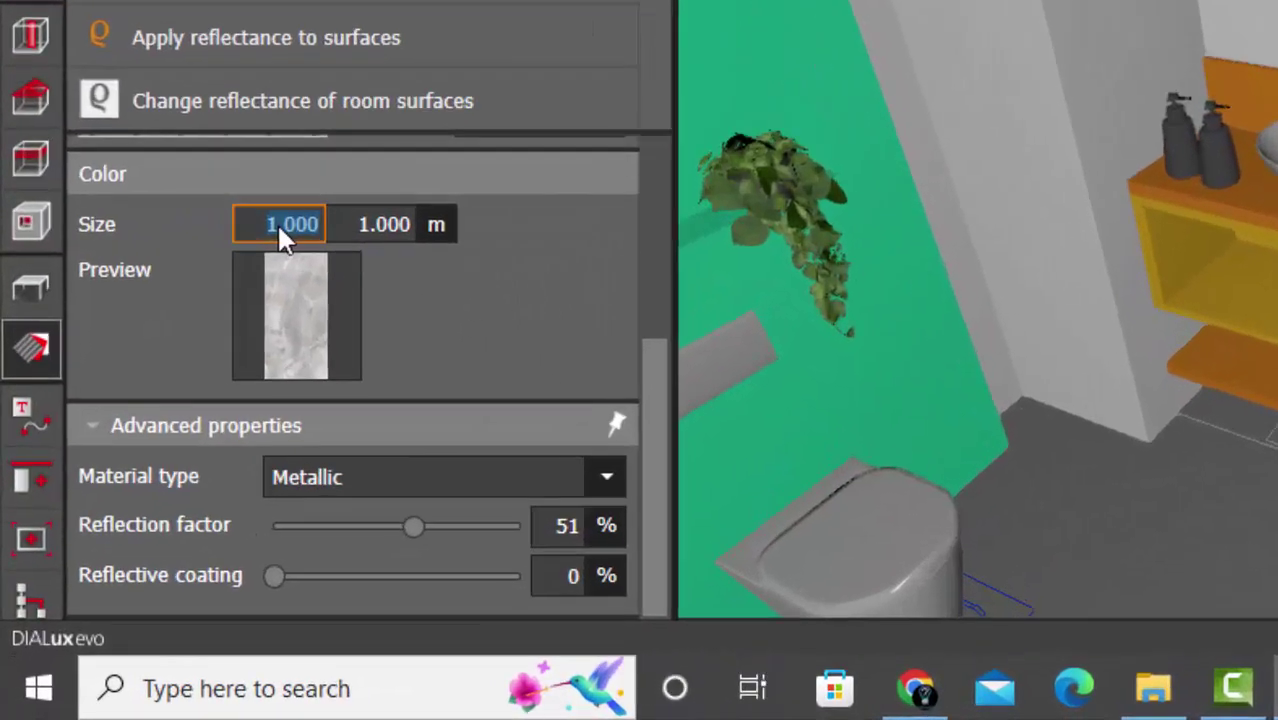
type("1.5")
key("Return")
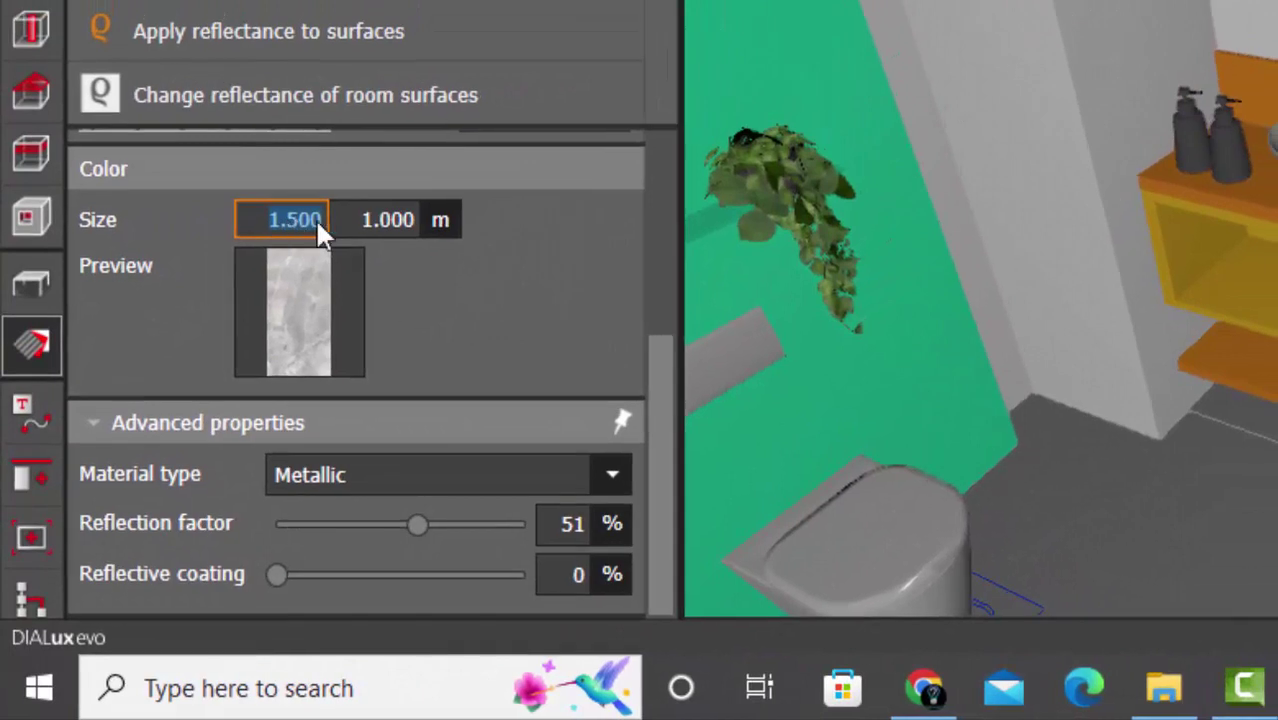
double_click(386, 222)
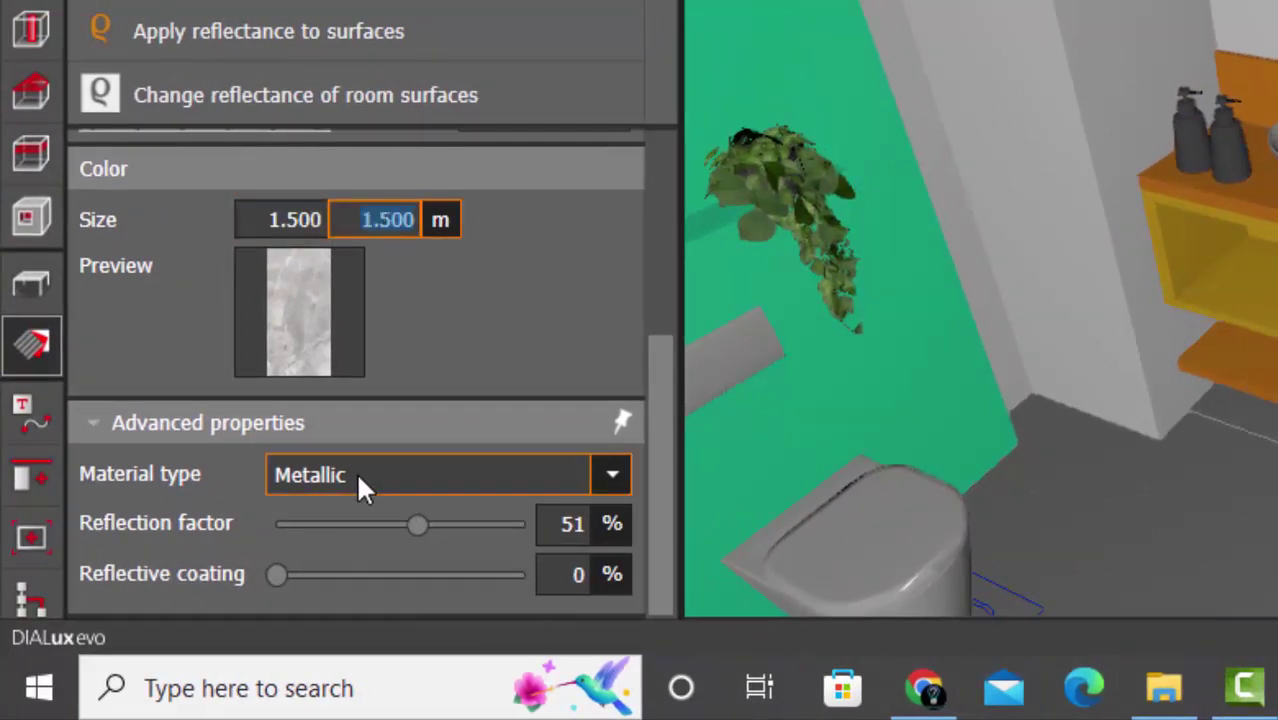
Keep the marble material's type as Metallic and set its reflection factor to 57 %.
left_click(418, 491)
left_click(385, 499)
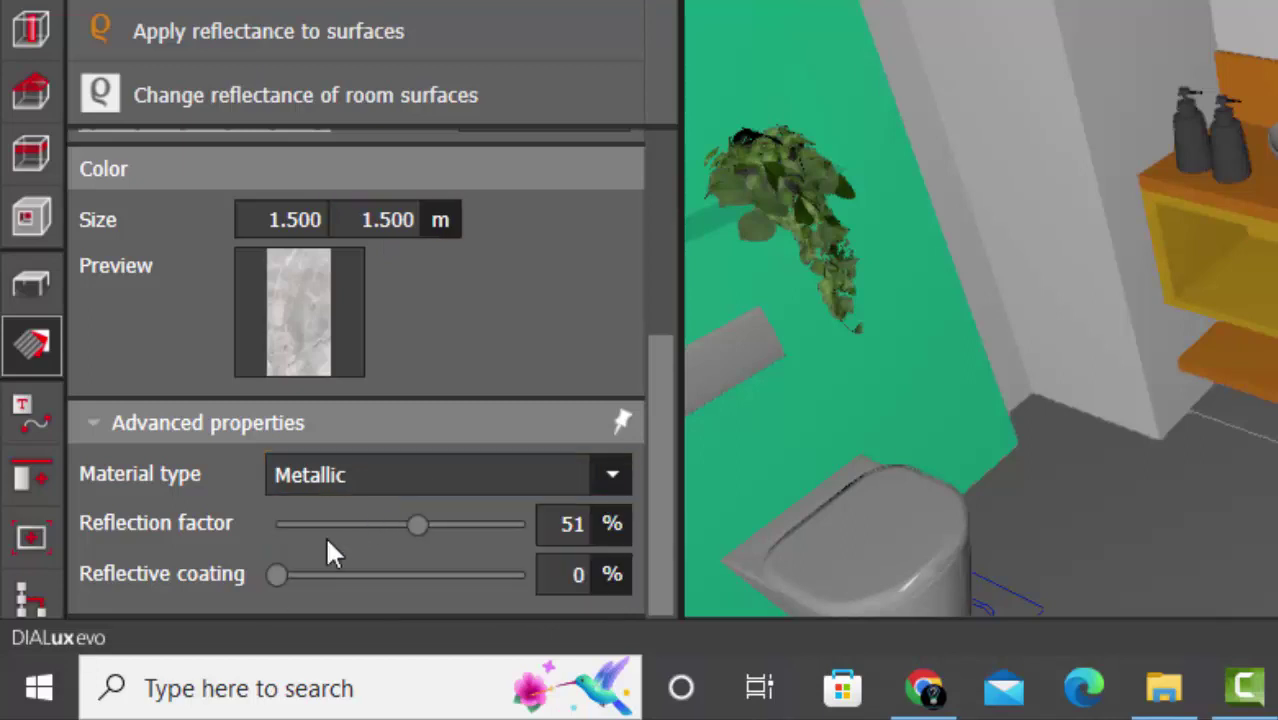
left_click(408, 488)
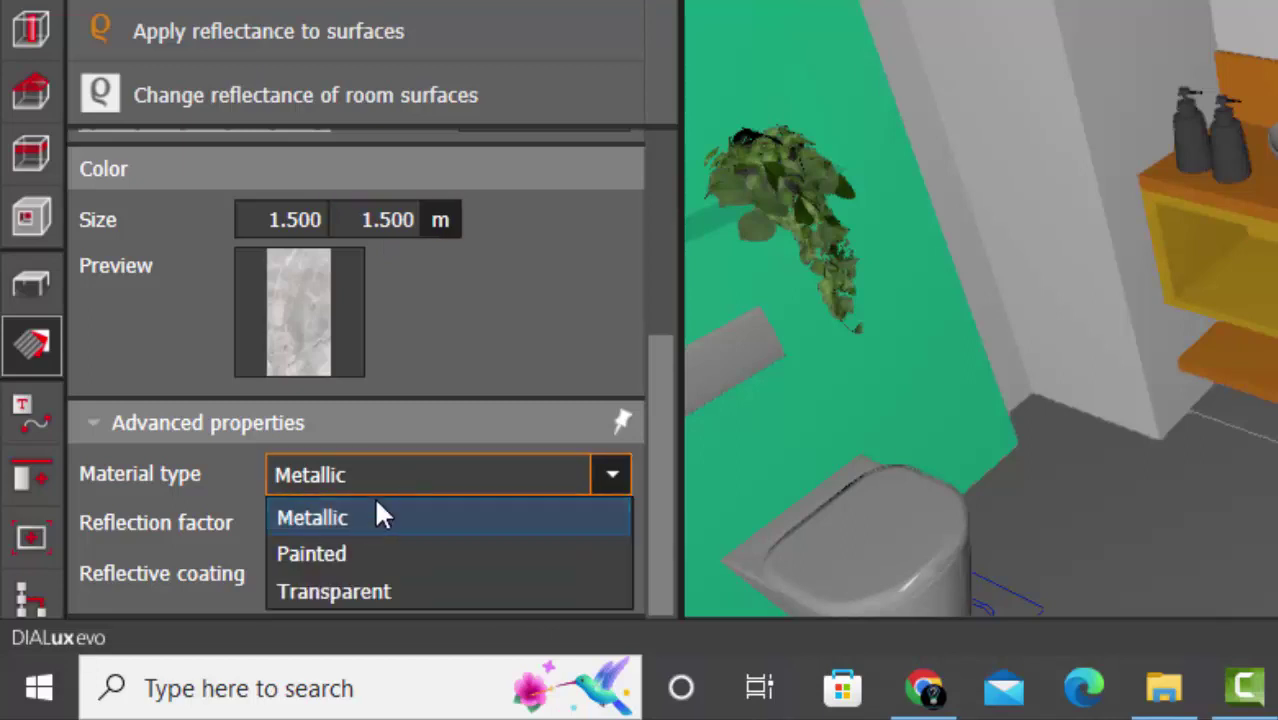
left_click(408, 477)
left_click(590, 537)
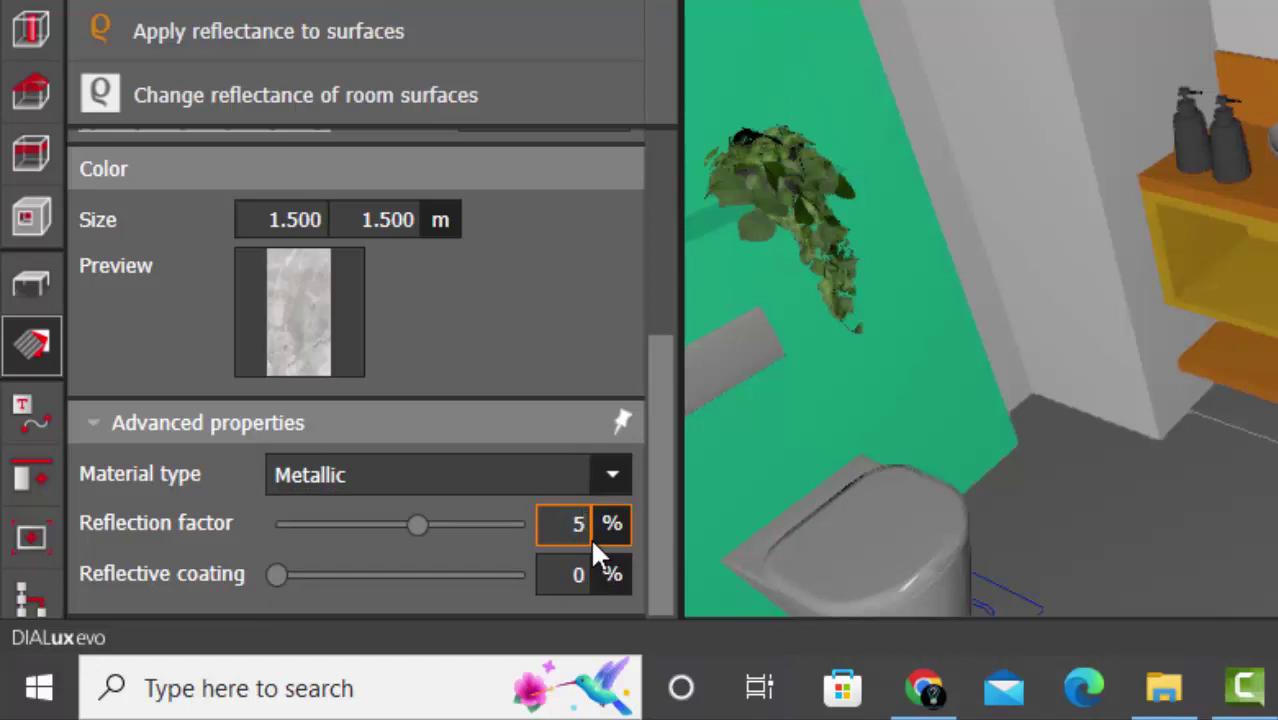
key("Return")
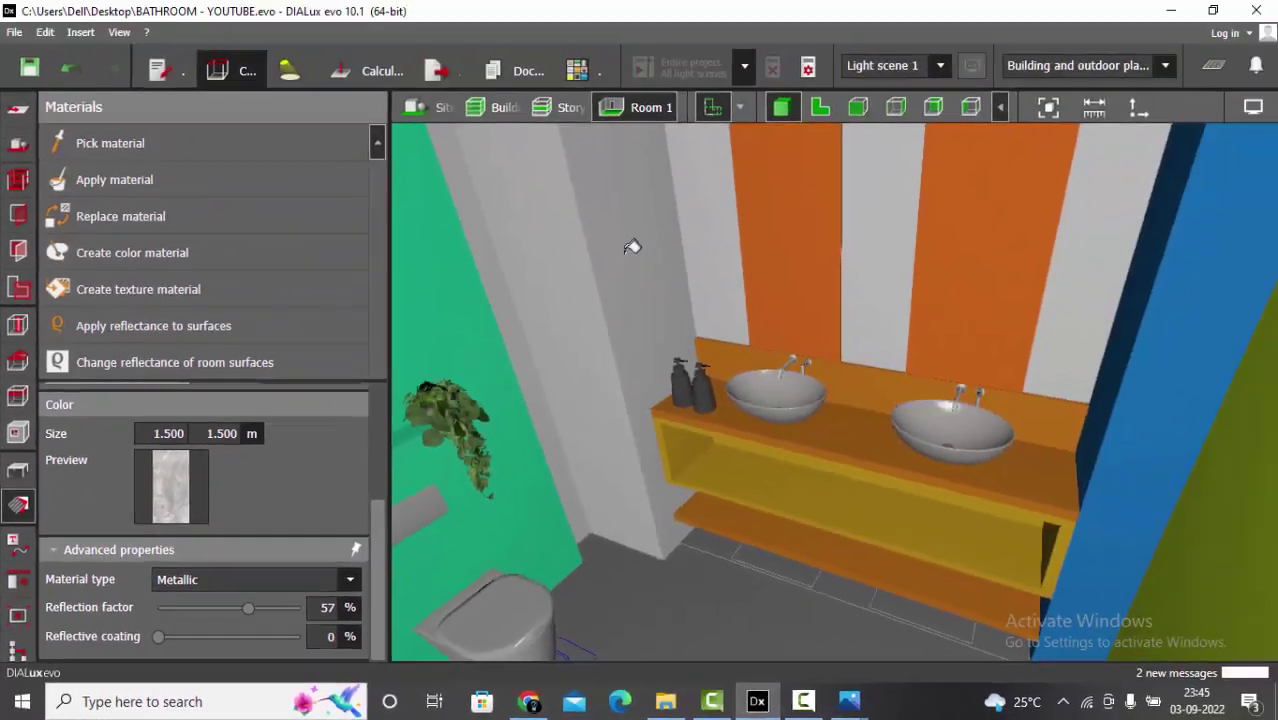
Apply the grey marble material to the bare wall surfaces behind and beside the vanity and inspect the tiling.
scroll(750, 314, "down", 1)
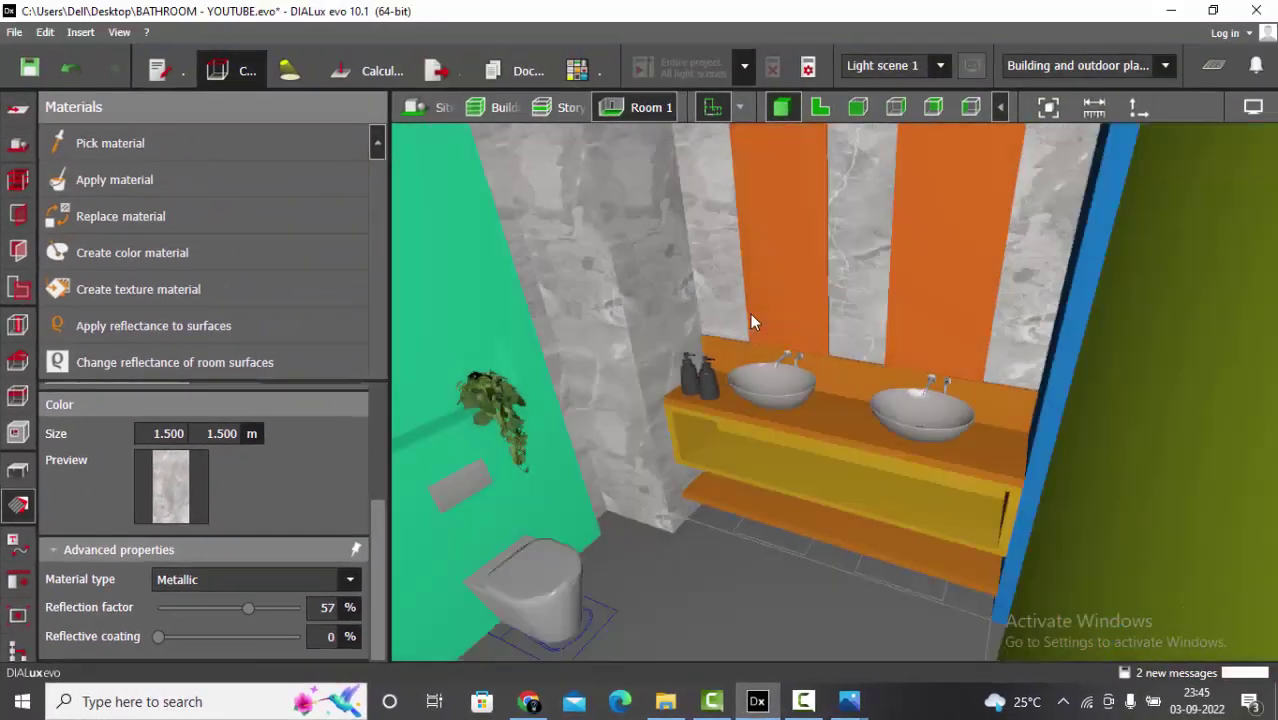
right_click_drag(750, 314, 748, 280)
left_click_drag(749, 282, 755, 343)
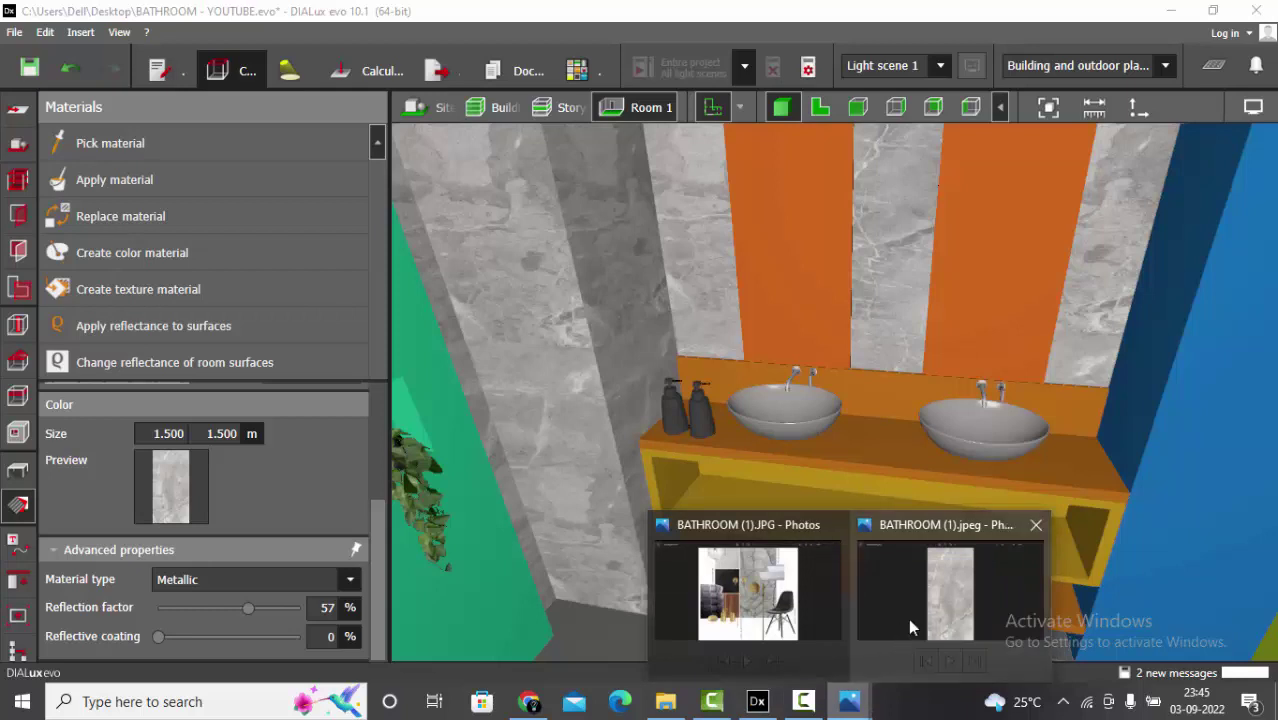
Check the mood board's microcement sample and search Google Images in Chrome for MICRO CEMENT TEXTURE.
left_click(798, 580)
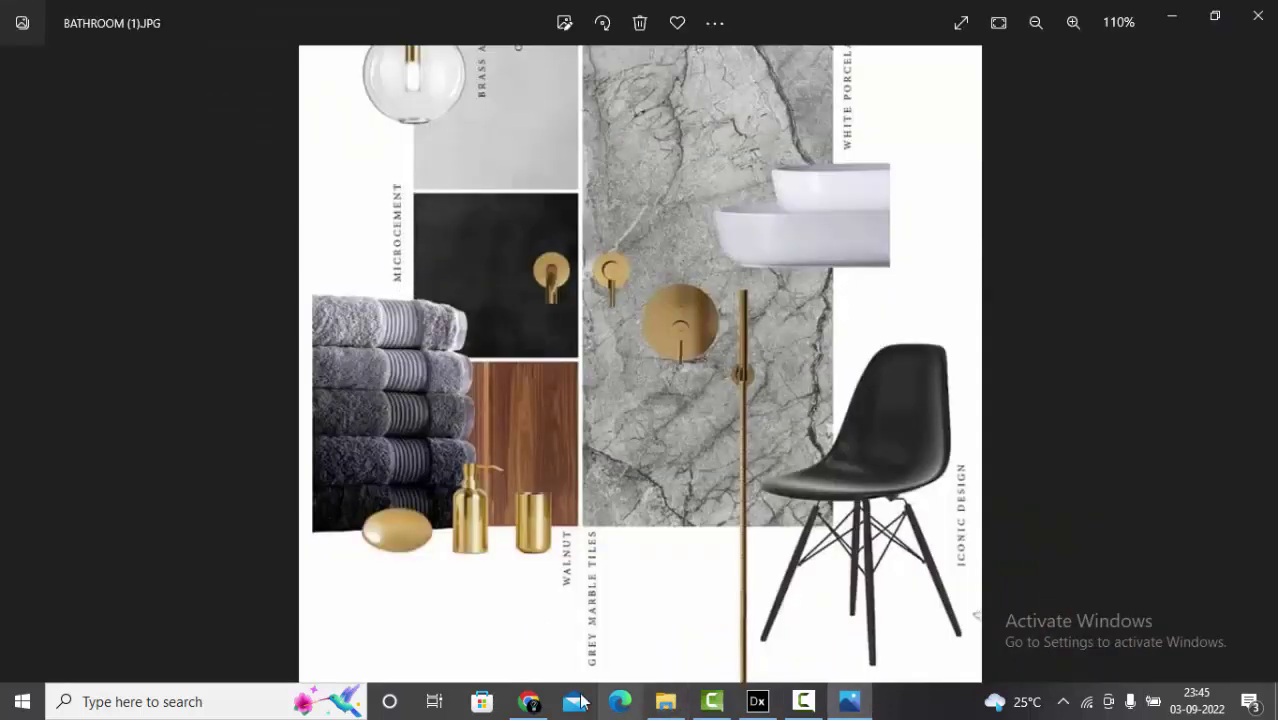
left_click(528, 701)
triple_click(348, 137)
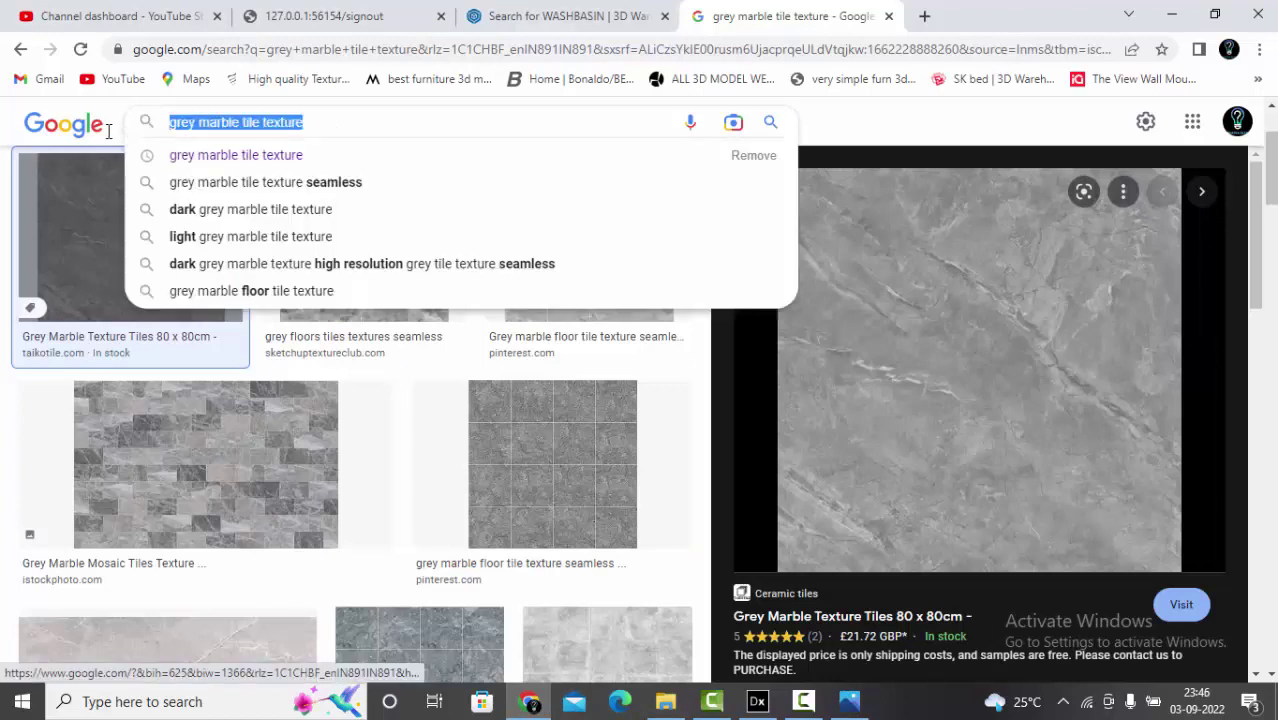
type("MICRO CEME")
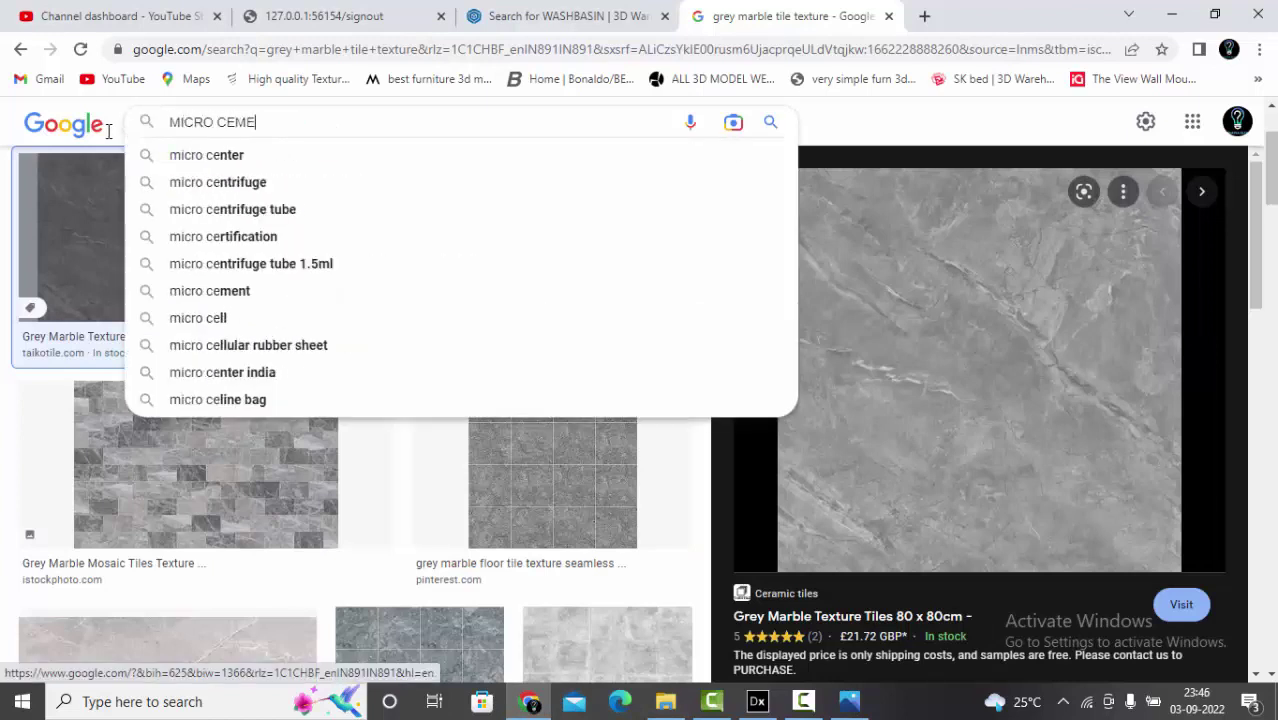
type("NT TEXTURE")
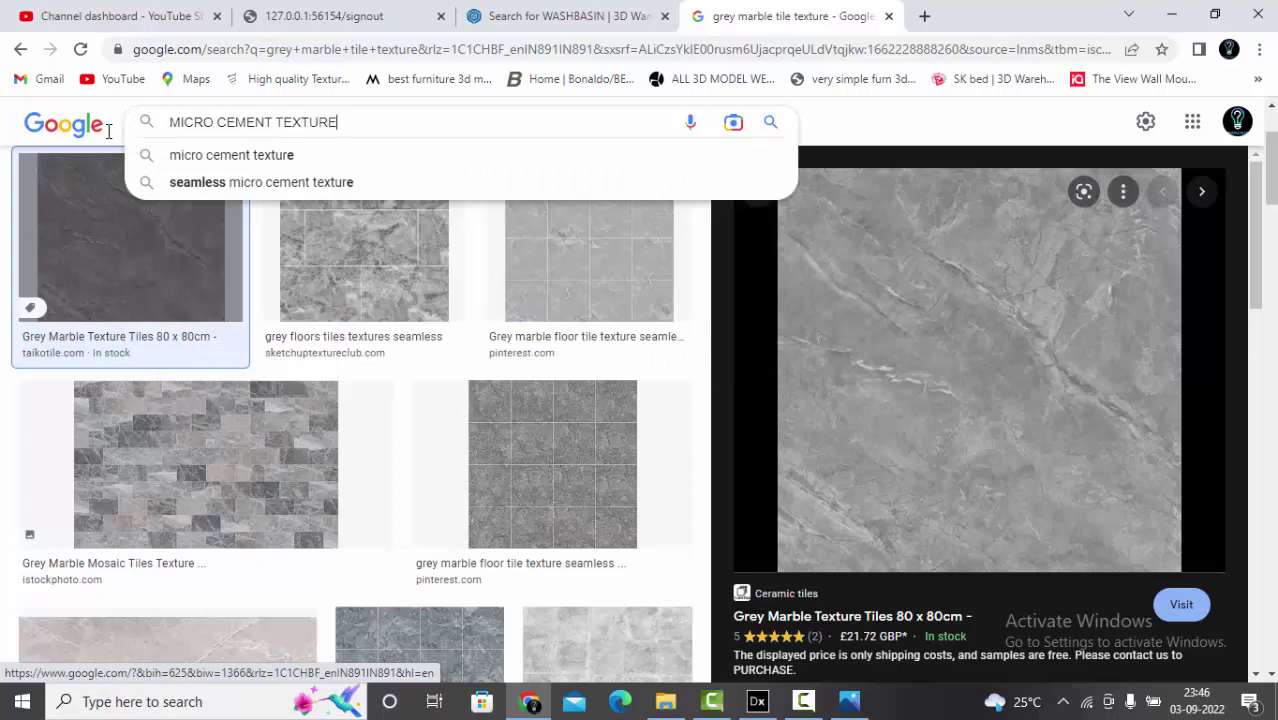
key("Return")
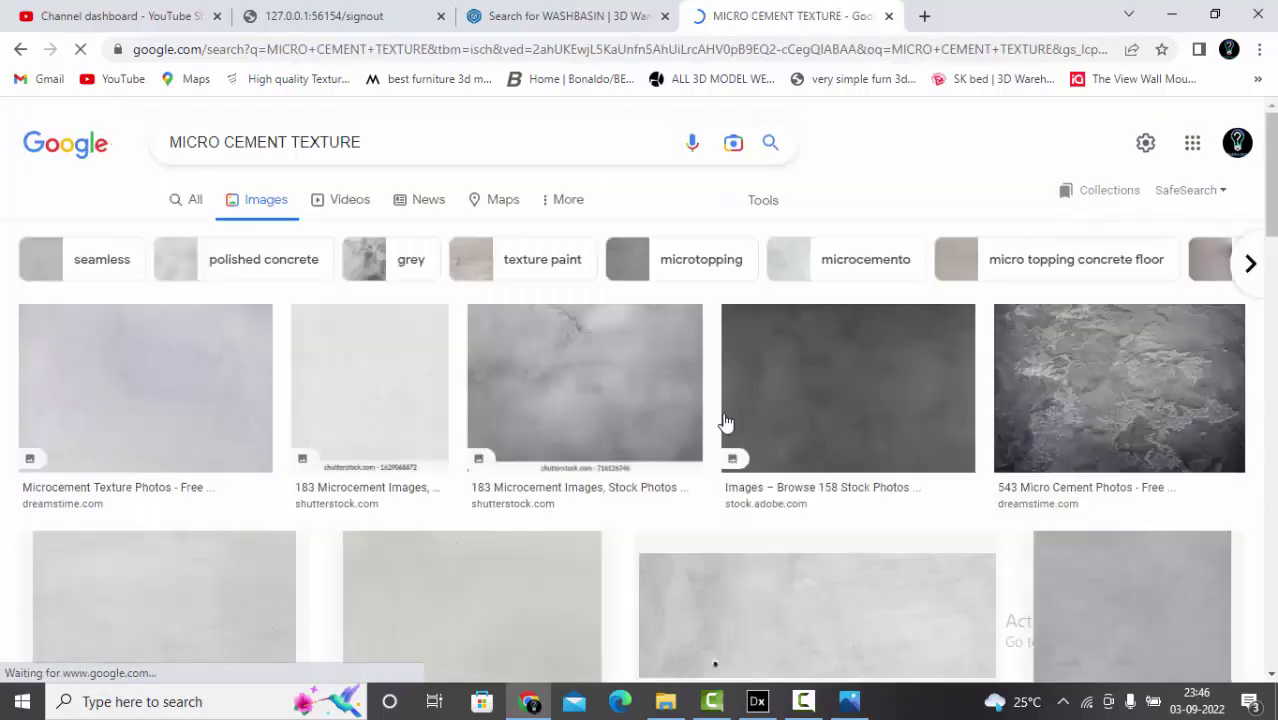
Compare the microcement search results with the mood board sample and open the grey Vecteezy cement texture image in Chrome.
left_click(870, 402)
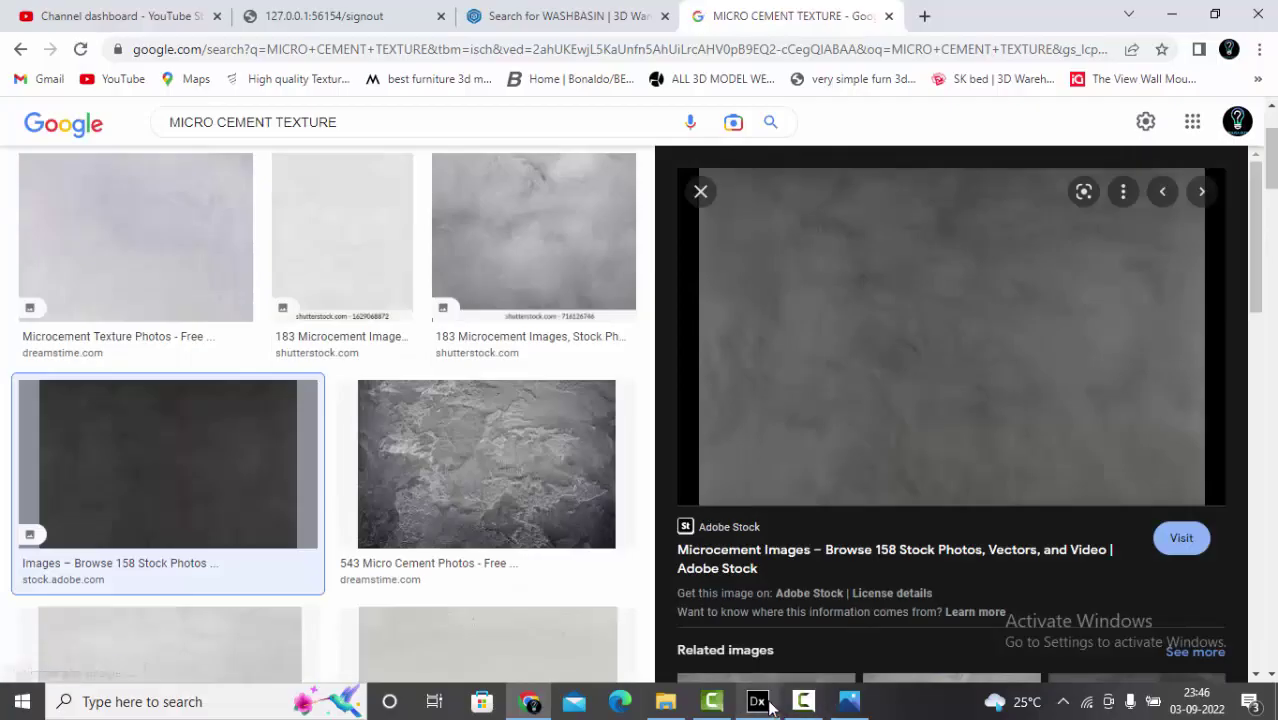
left_click(758, 702)
left_click(849, 702)
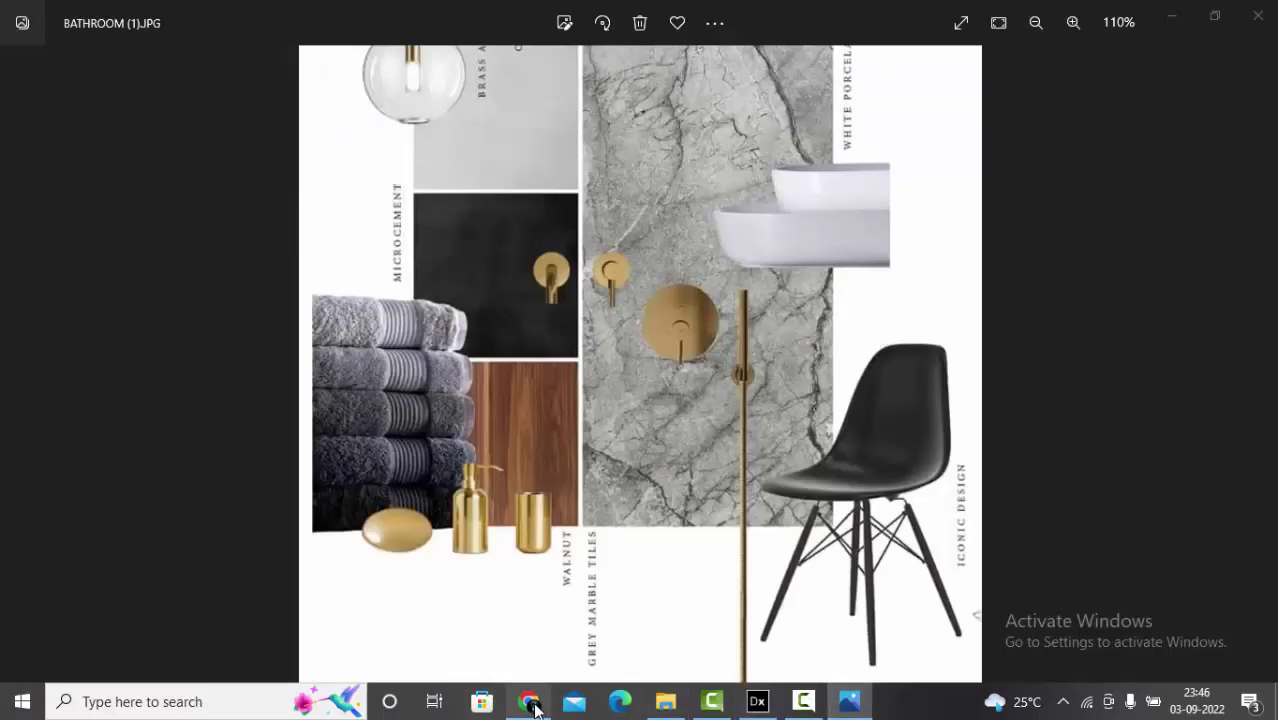
left_click(528, 702)
scroll(528, 380, "down", 3)
scroll(790, 380, "down", 5)
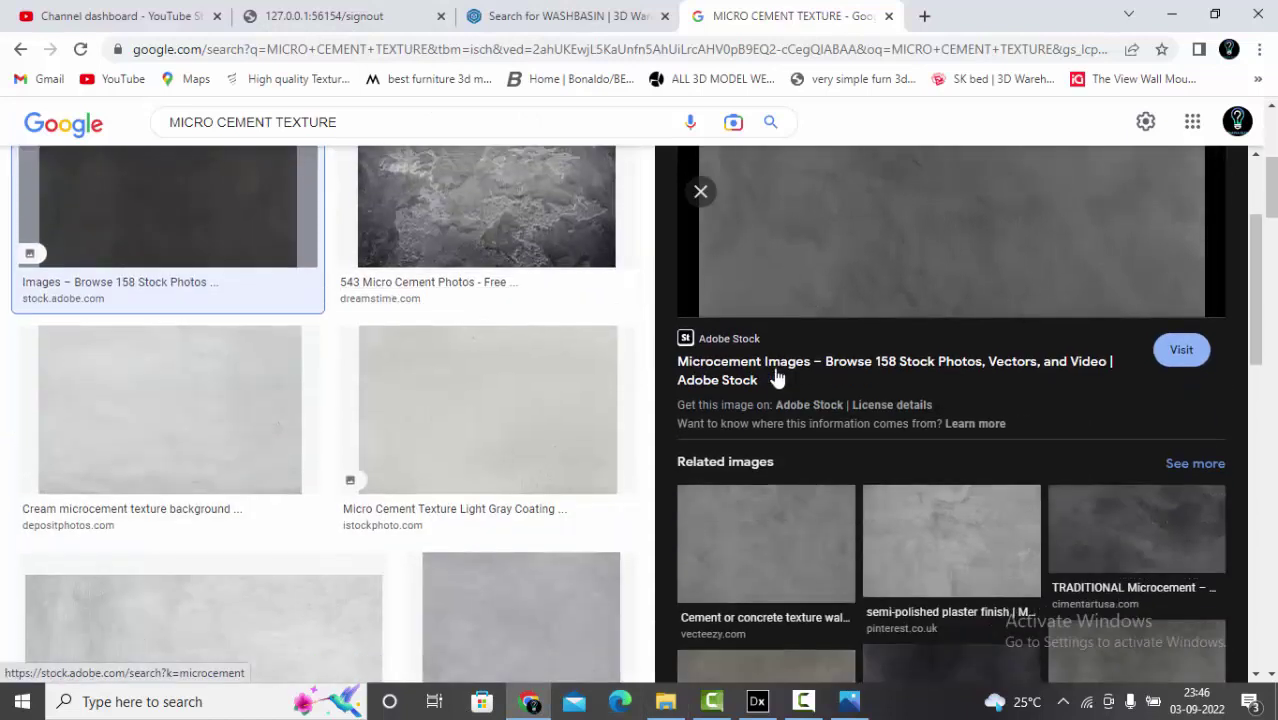
left_click(791, 300)
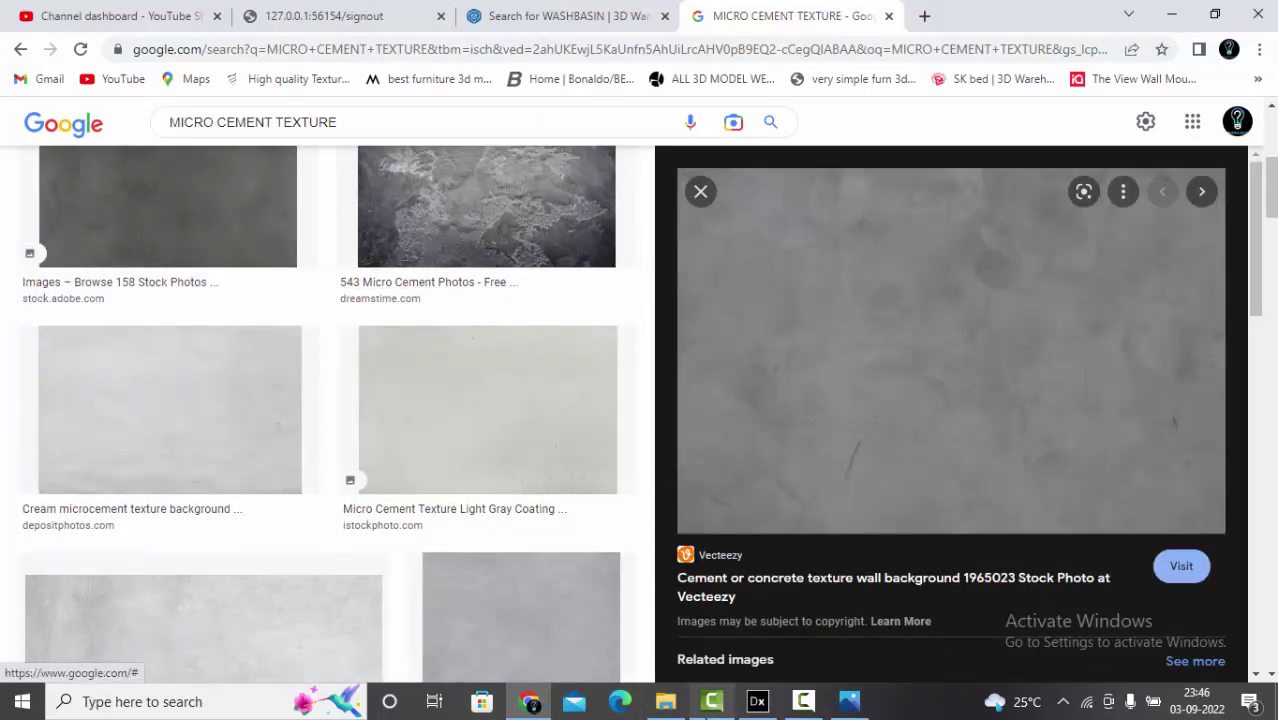
Switch to DIALux evo and create a new texture material from the grey microcement image.
left_click(757, 701)
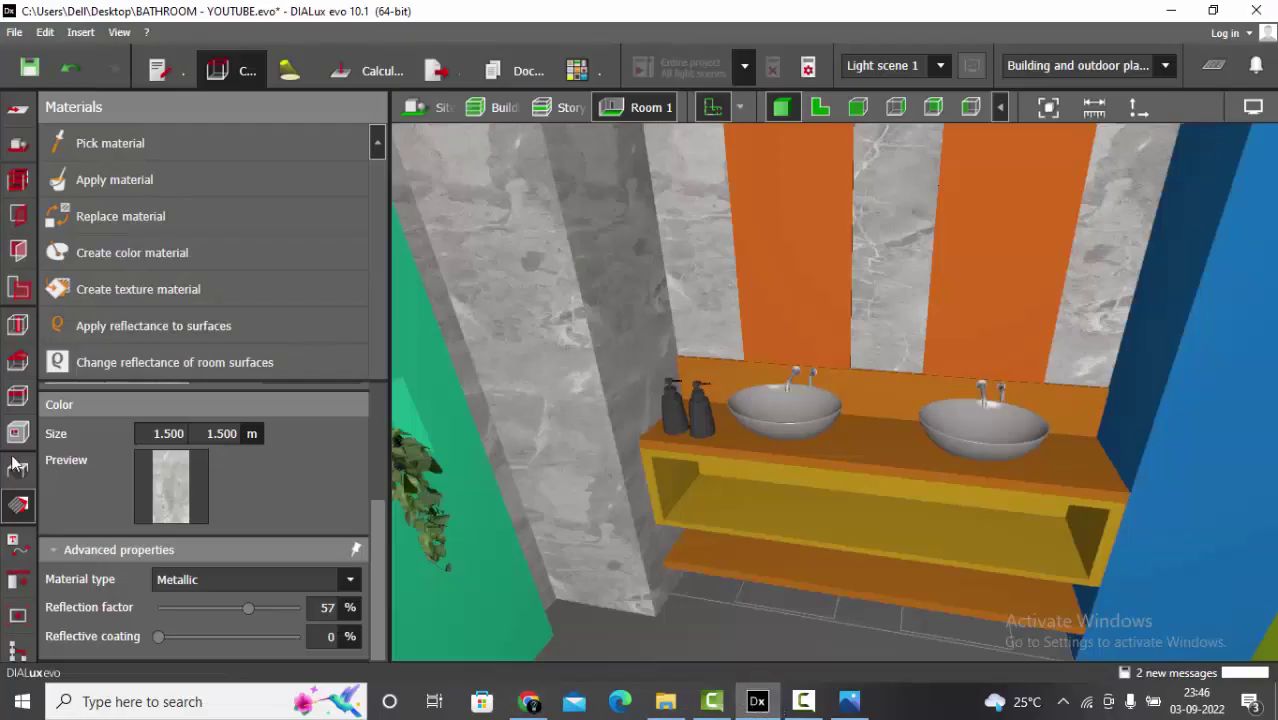
left_click(149, 292)
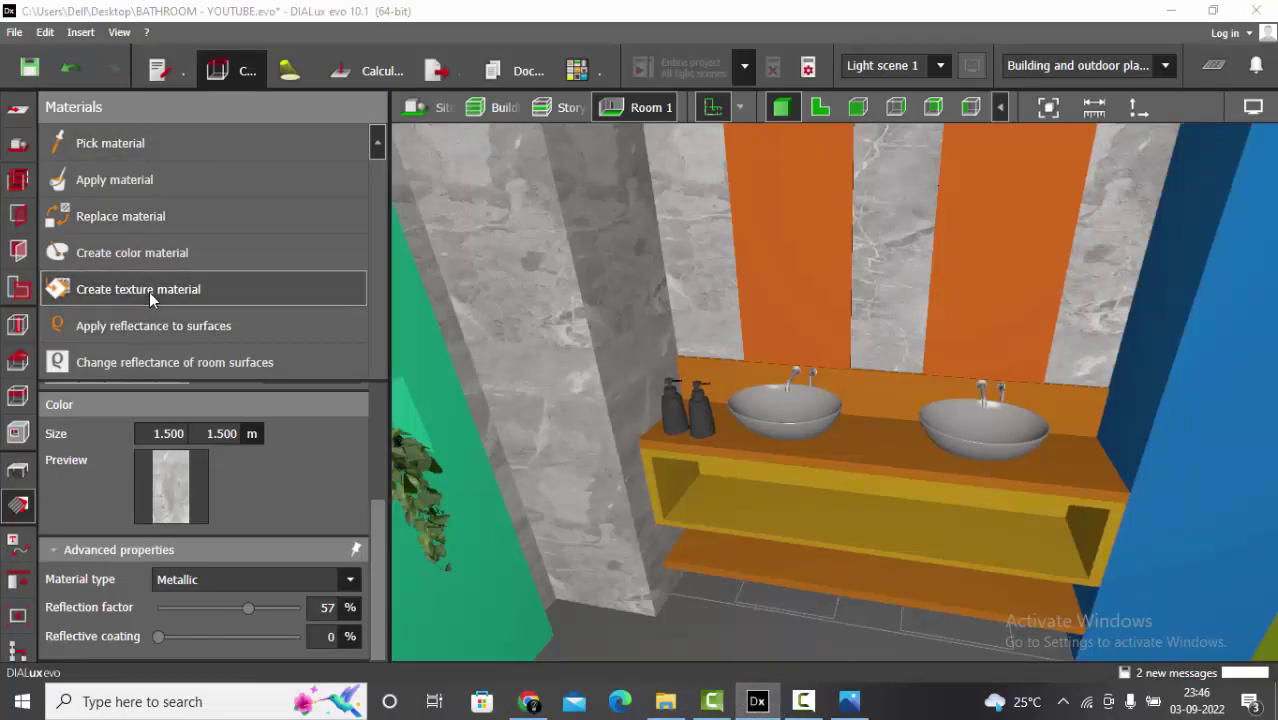
double_click(210, 286)
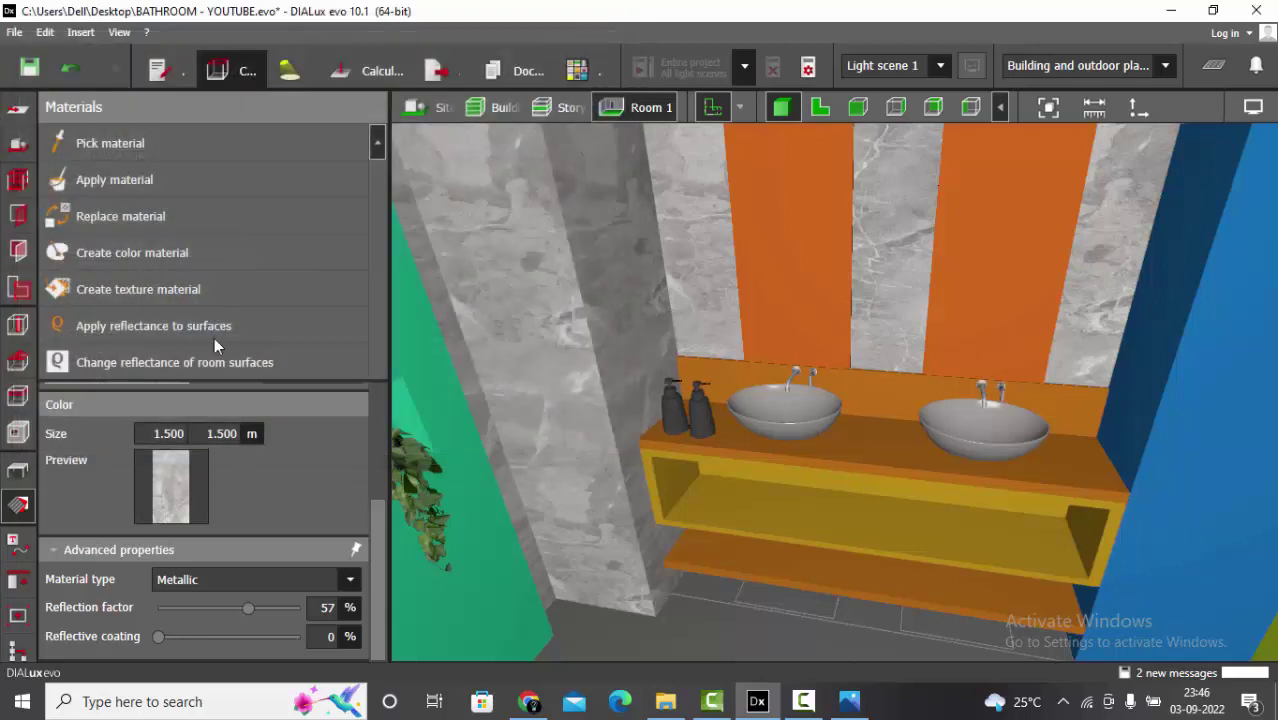
Set the microcement texture's size to 1.5 m by 1.5 m.
left_click(166, 433)
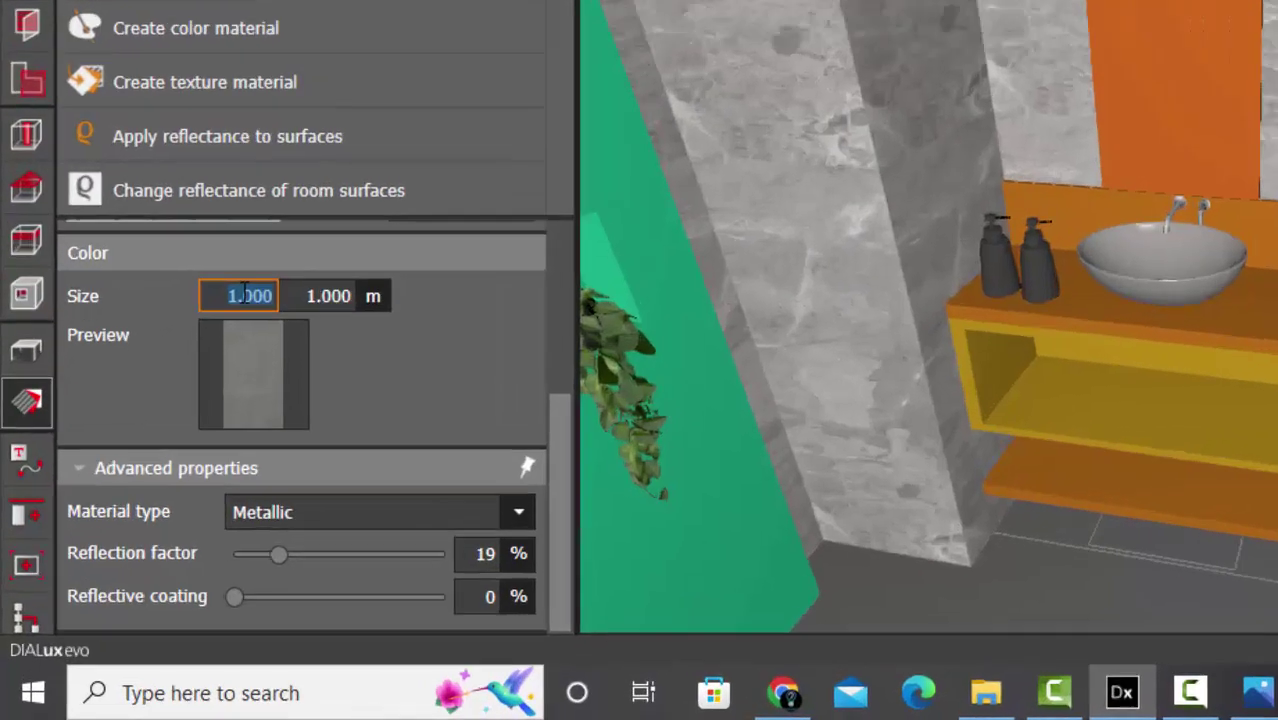
type("1.")
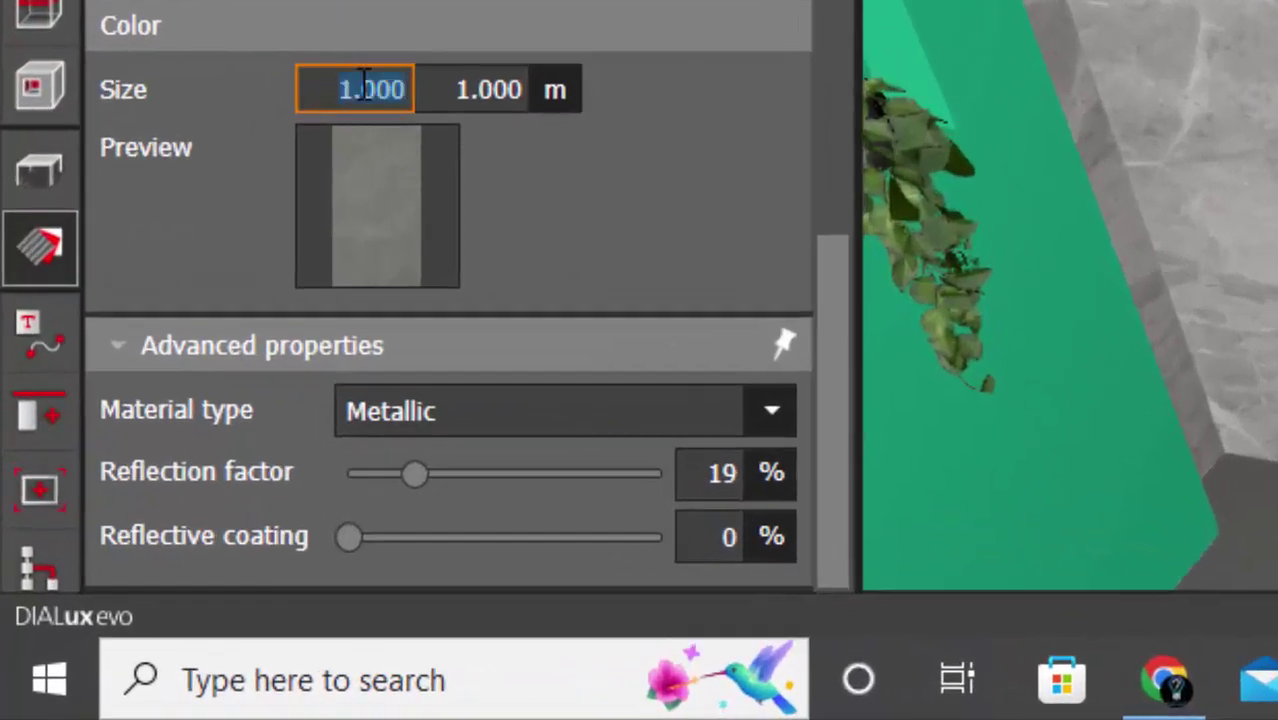
type("1.500")
key("Return")
left_click(463, 89)
type("1.")
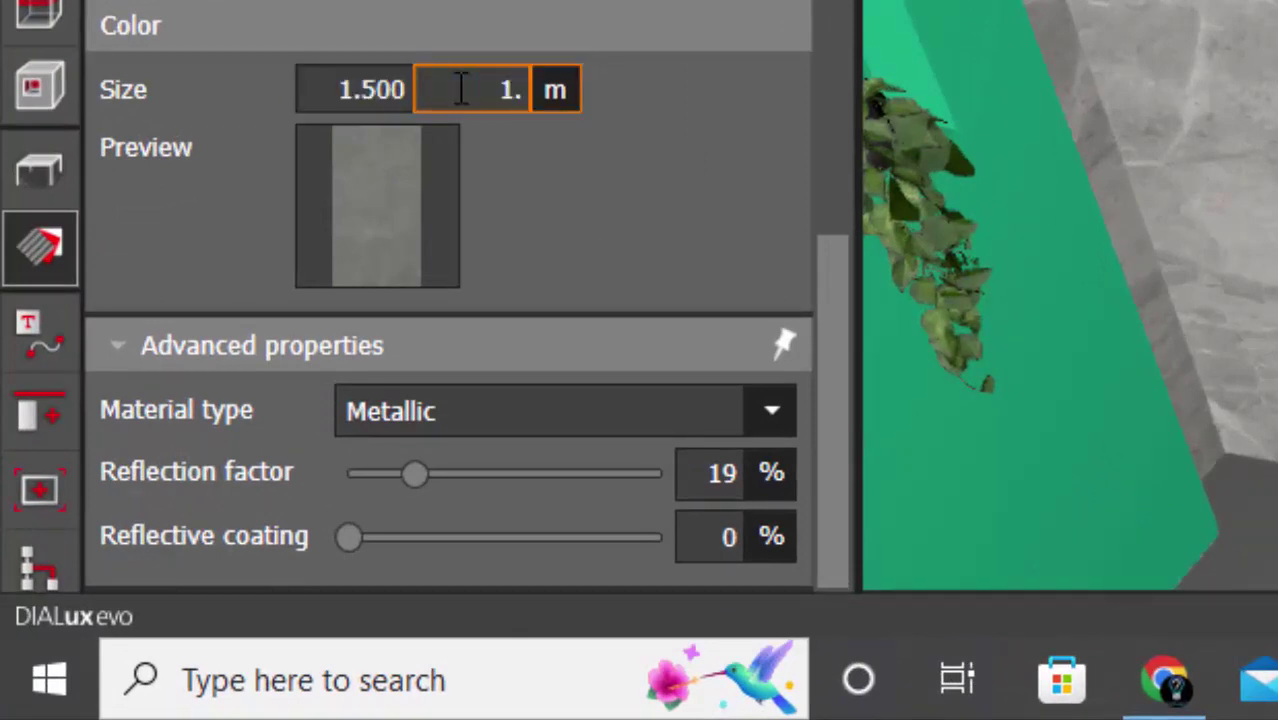
type("500")
key("Return")
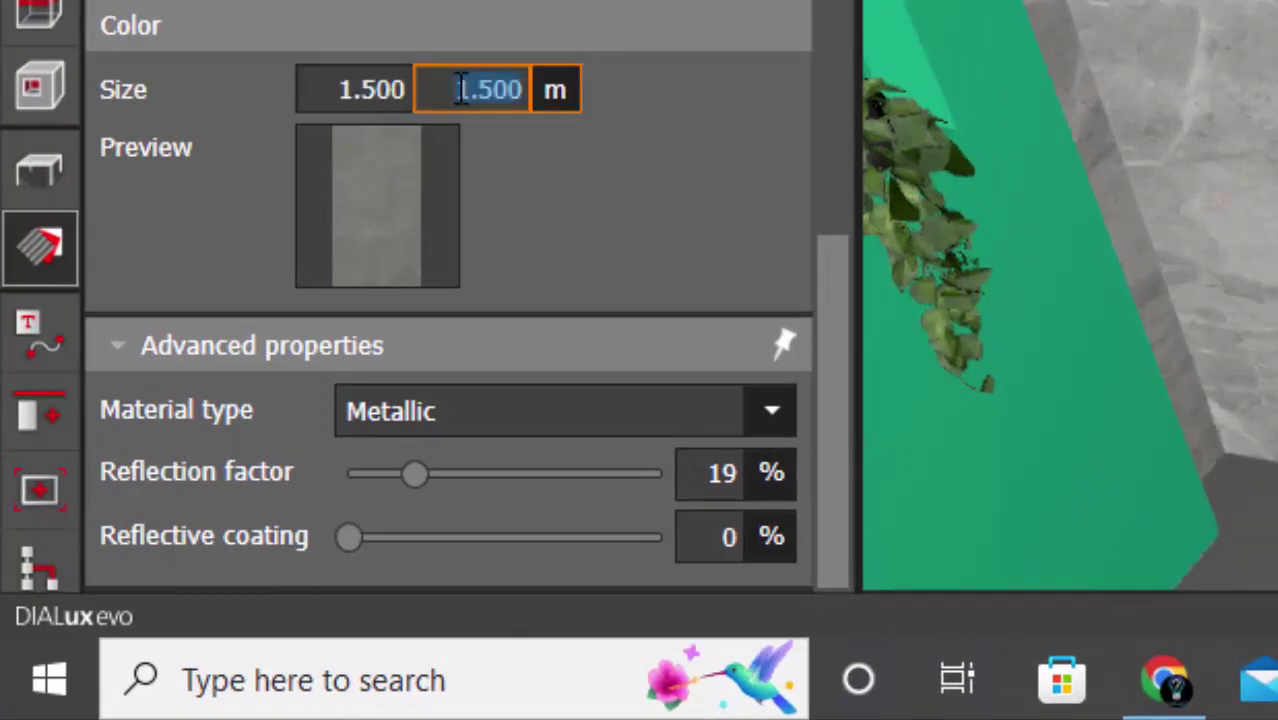
Set the microcement material's reflection factor to 20 % and reflective coating to 10 %, and look over the vanity unit.
left_click(737, 475)
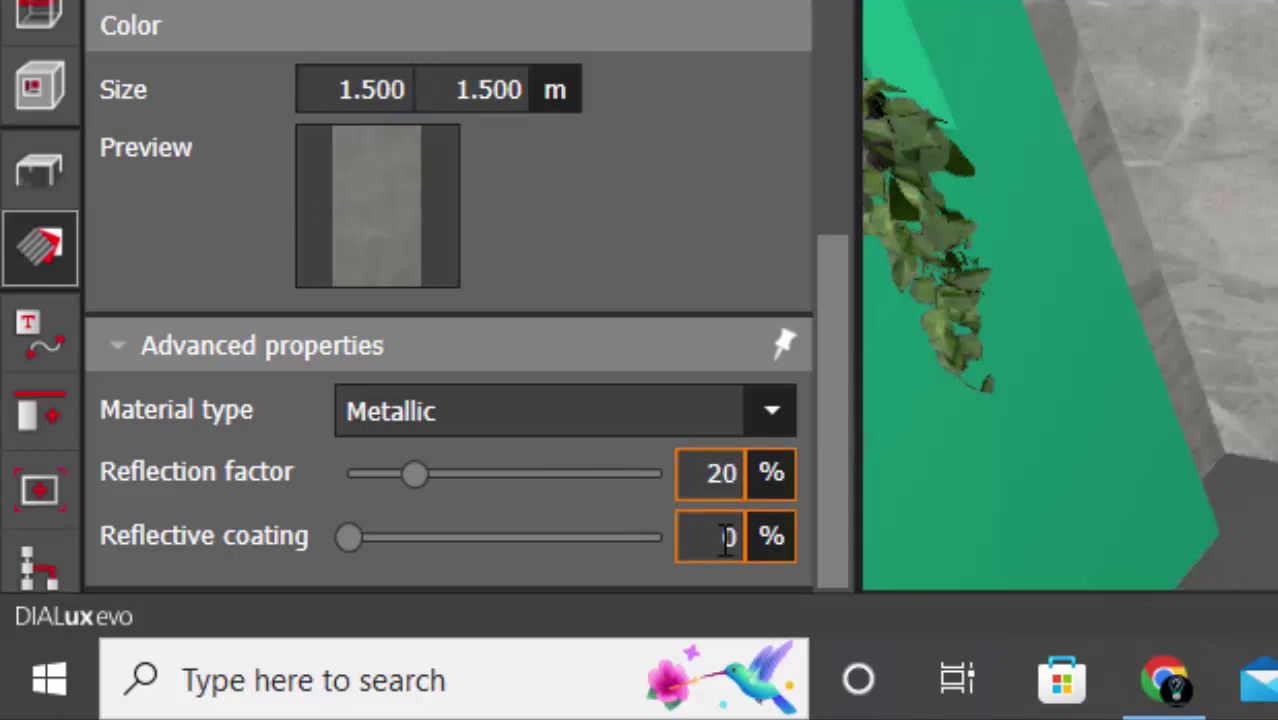
left_click(712, 540)
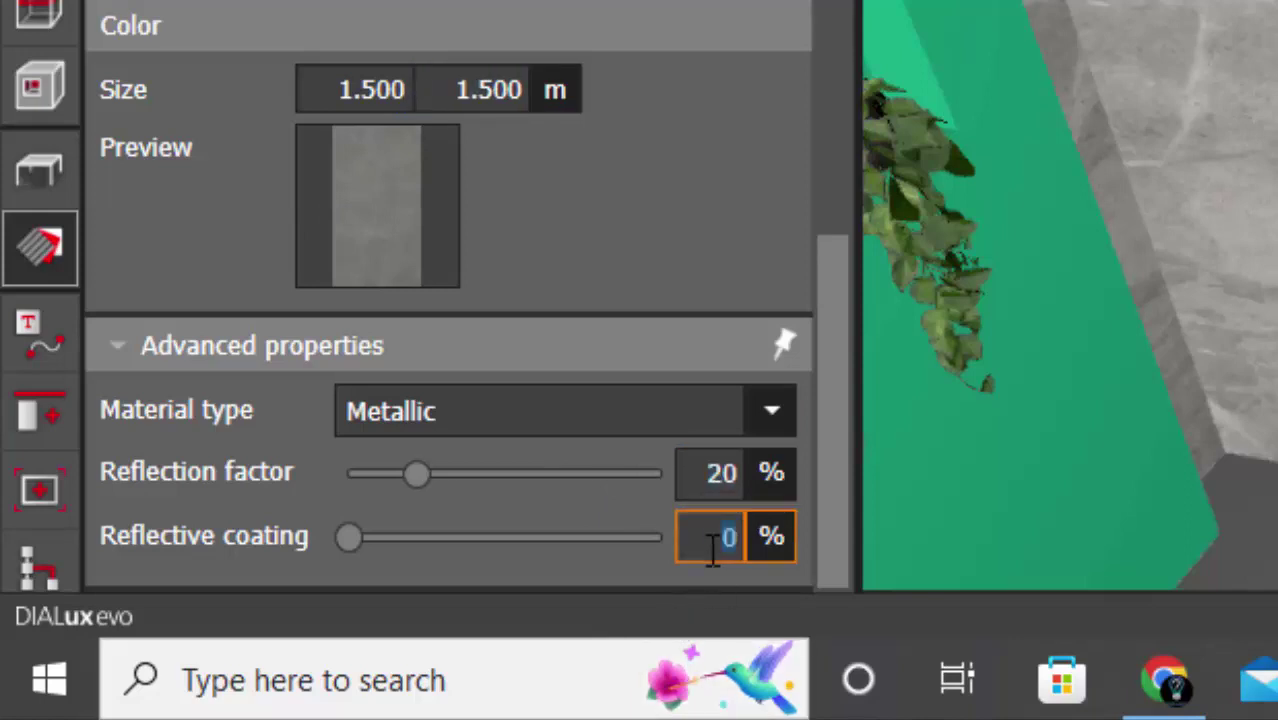
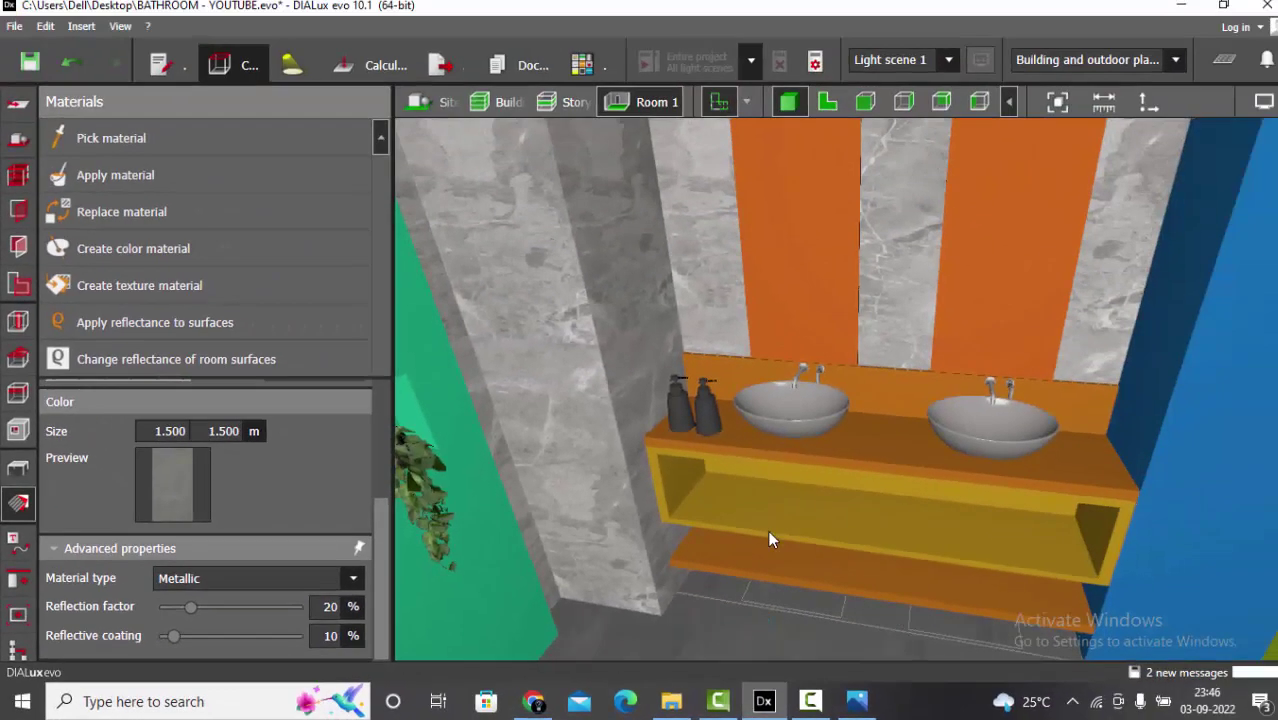
scroll(873, 437, "down", 3)
middle_click_drag(895, 558, 709, 571)
middle_click_drag(729, 483, 754, 592)
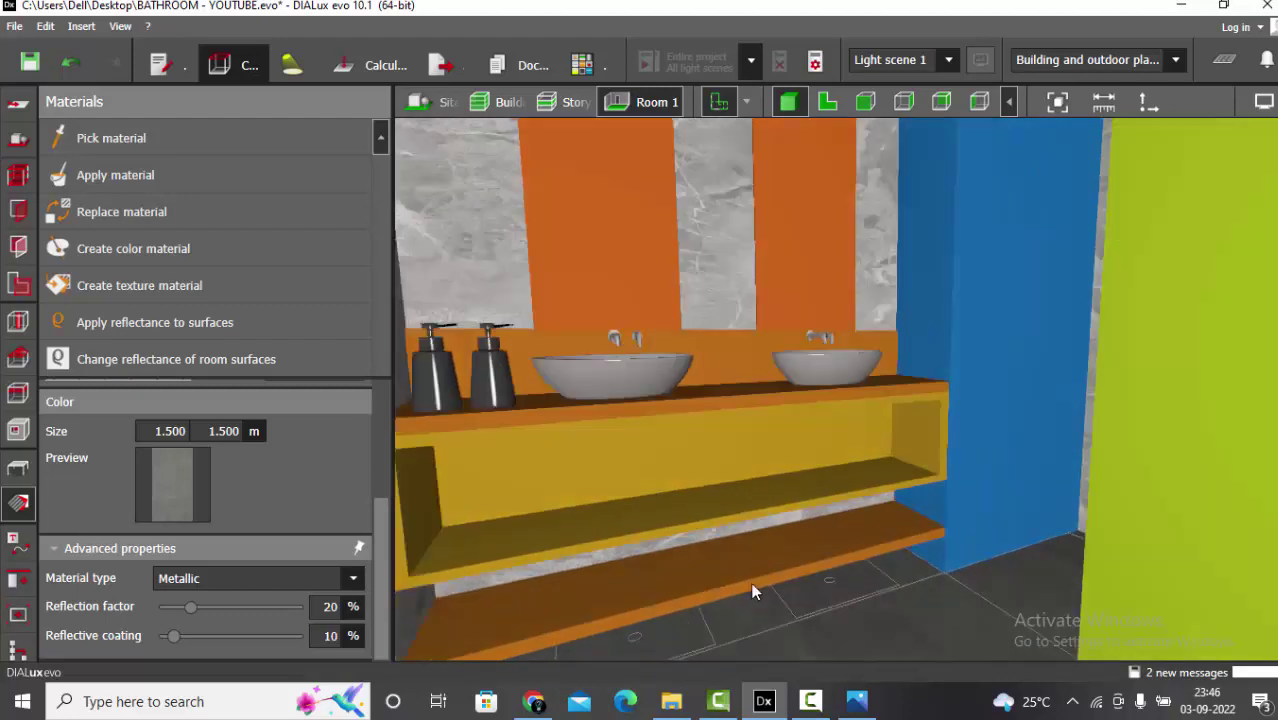
middle_click_drag(634, 591, 855, 558)
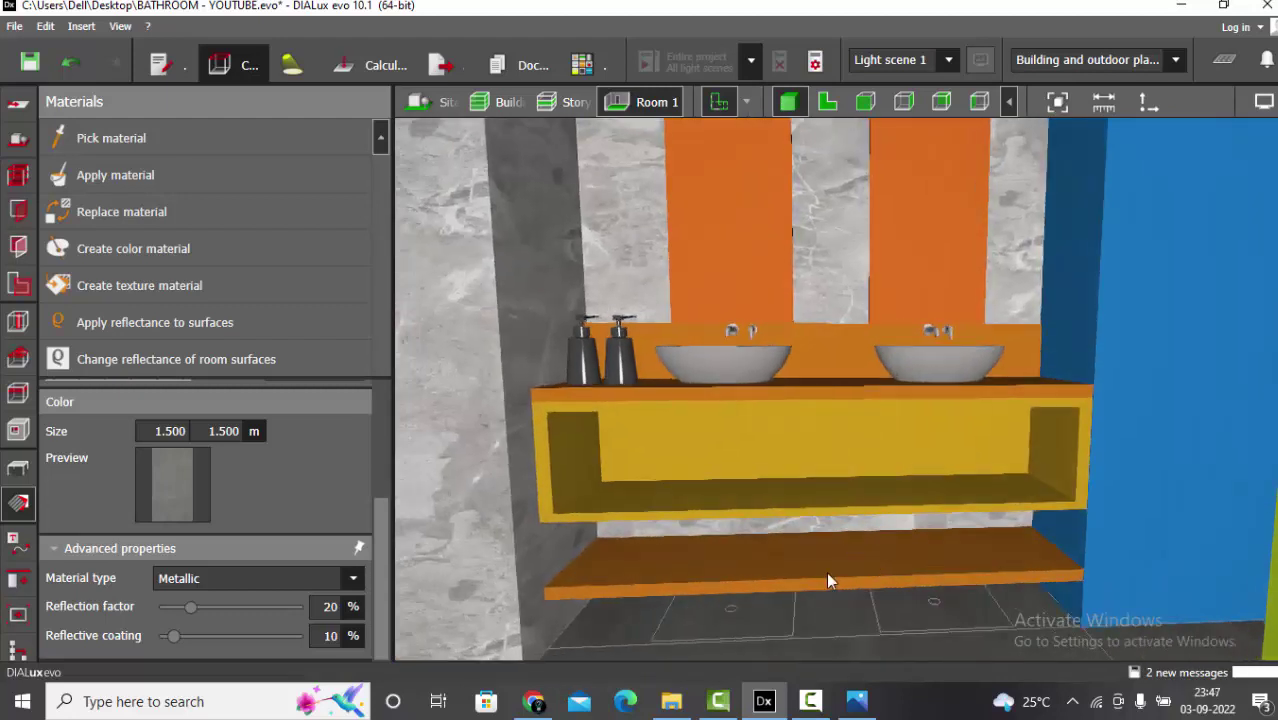
middle_click_drag(790, 410, 782, 385)
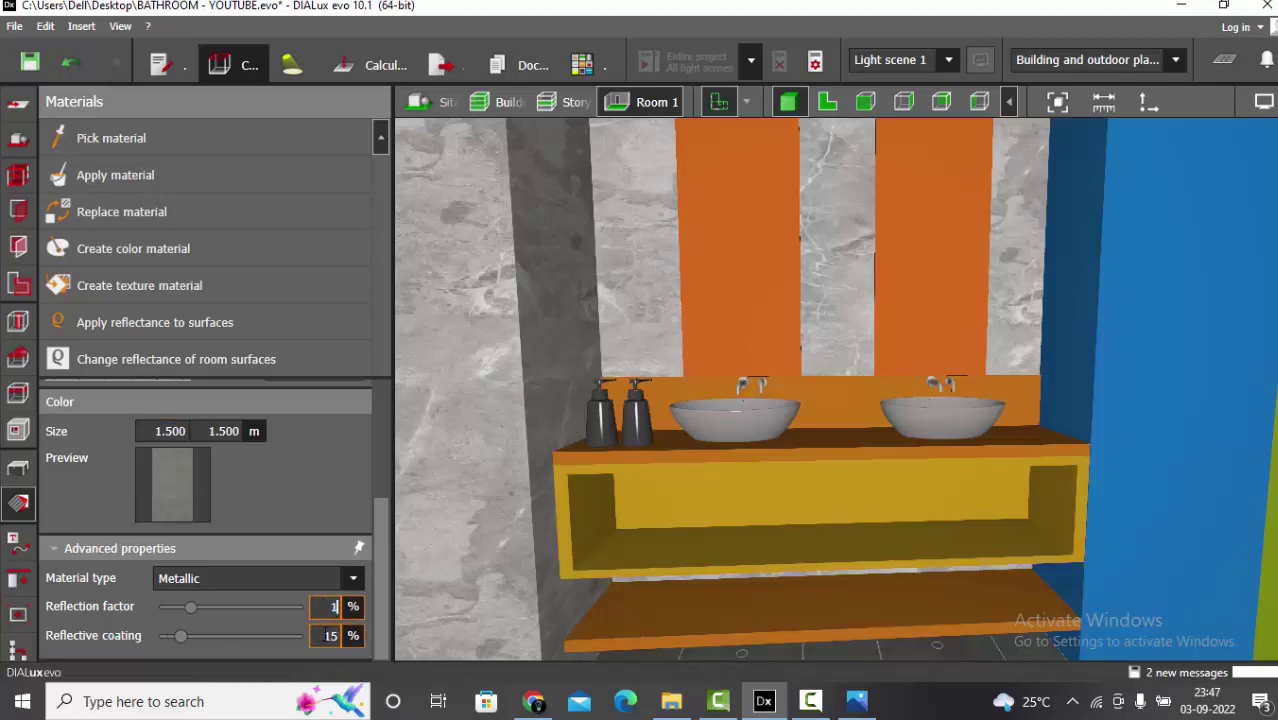
Check the mood board's microcement and walnut samples and inspect the toilet wall and vanity area in the room.
middle_click_drag(678, 388, 869, 500)
left_click(857, 701)
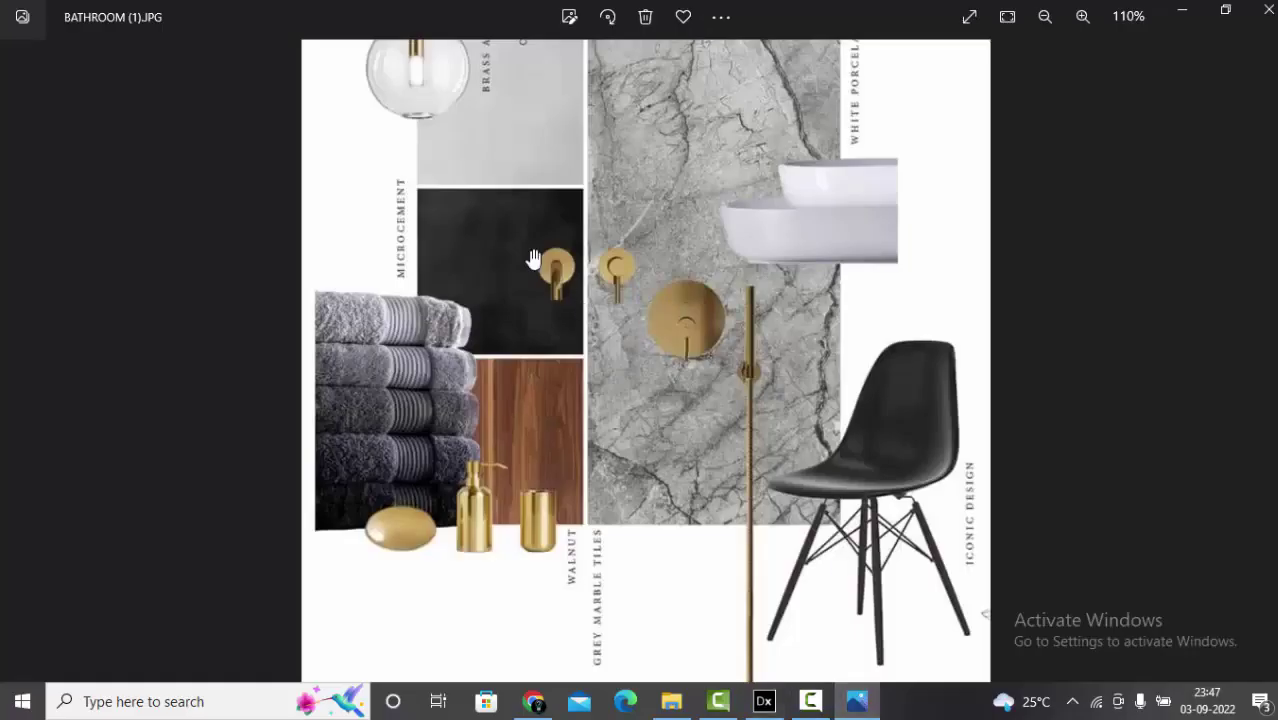
scroll(605, 417, "up", 1)
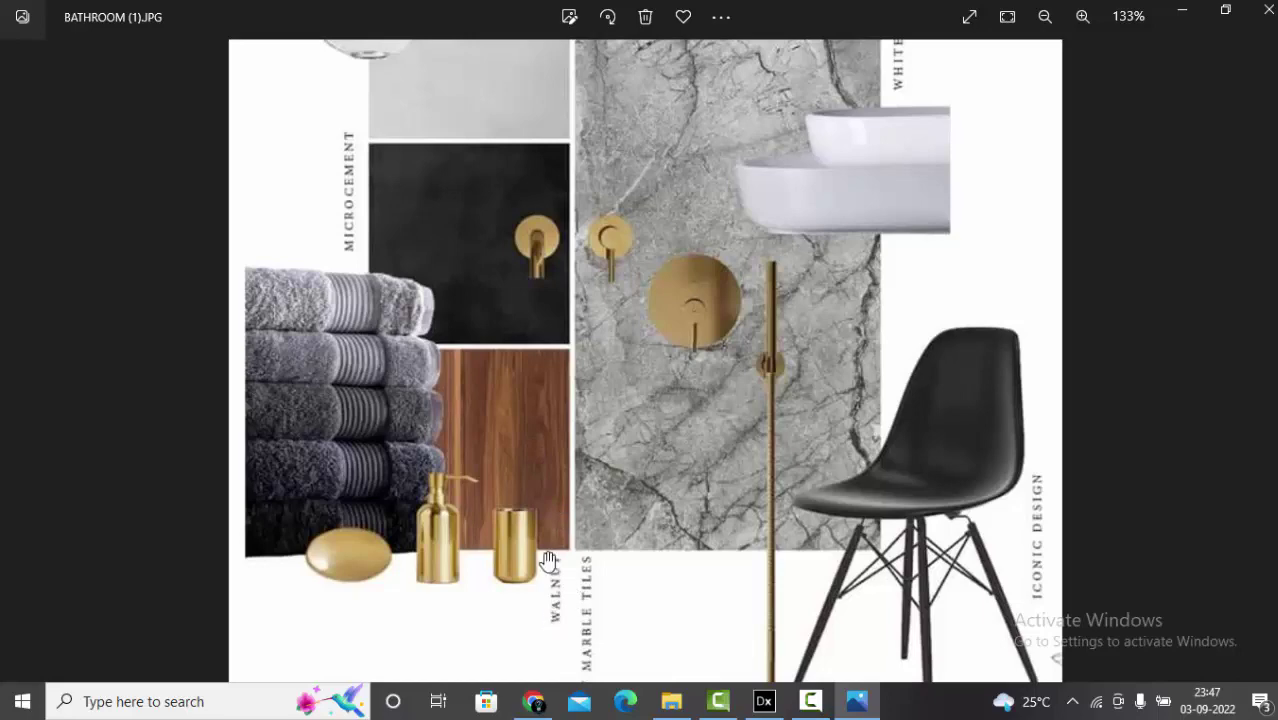
left_click(764, 701)
middle_click_drag(728, 456, 452, 507)
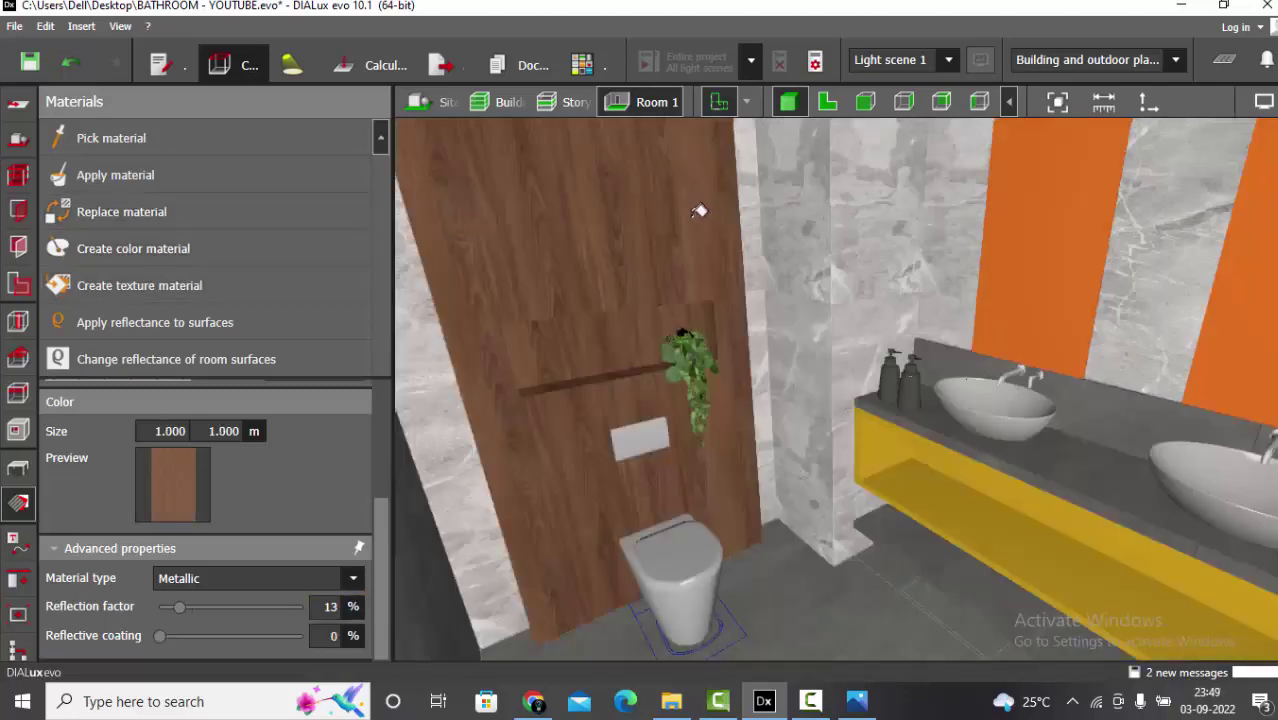
middle_click_drag(650, 220, 932, 433)
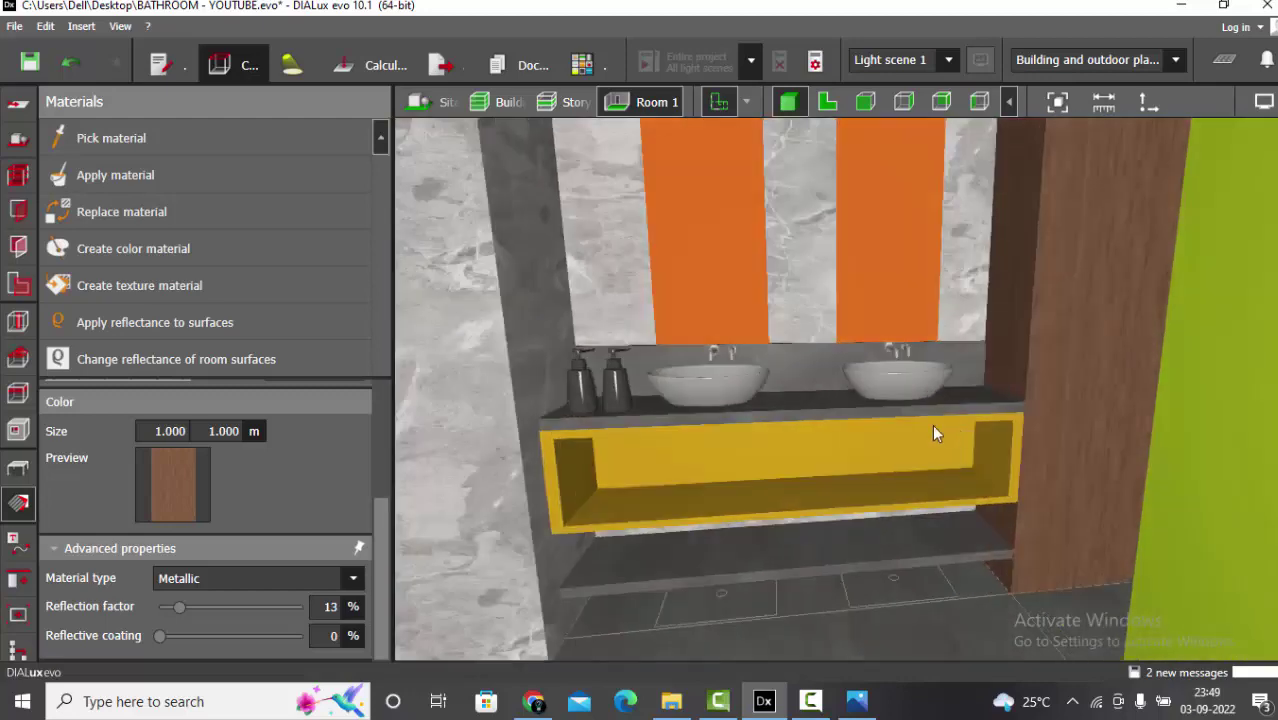
Examine the mood board's remaining finishes, from the walnut sample up to the brass and clear glass accessories.
left_click(19, 474)
left_click(856, 701)
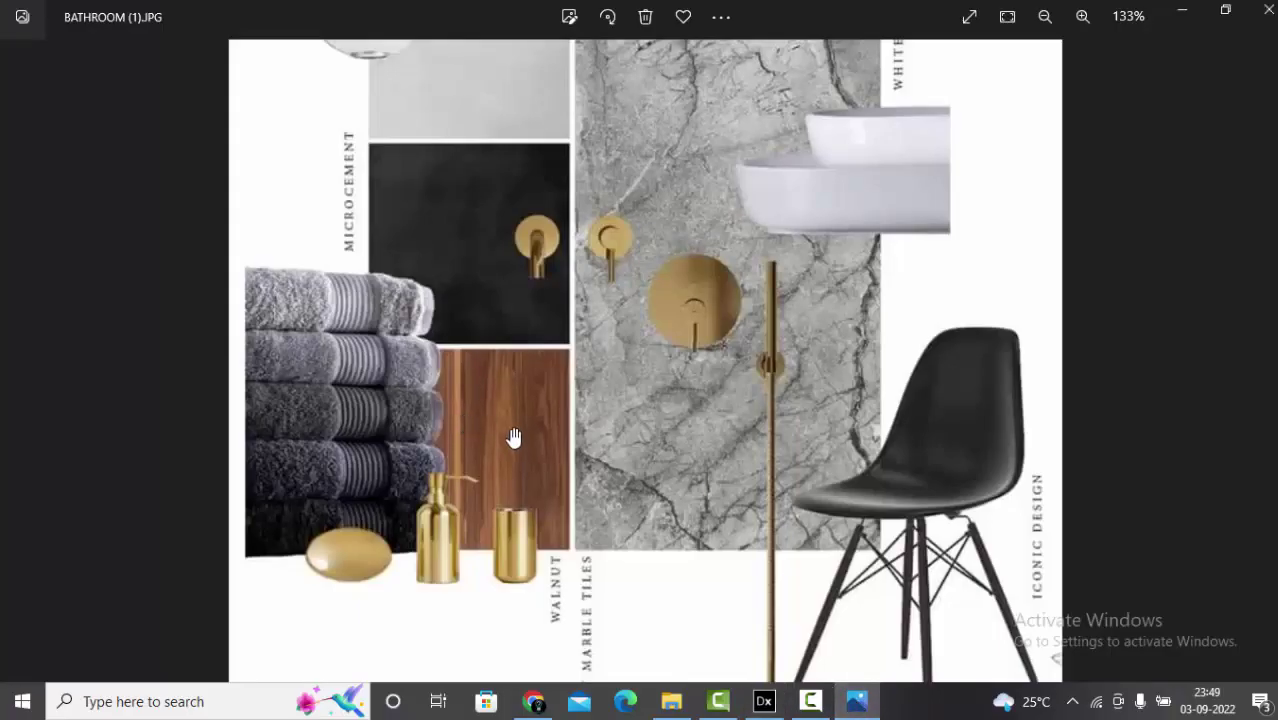
scroll(539, 446, "up", 2)
scroll(530, 505, "down", 5)
scroll(451, 217, "up", 1)
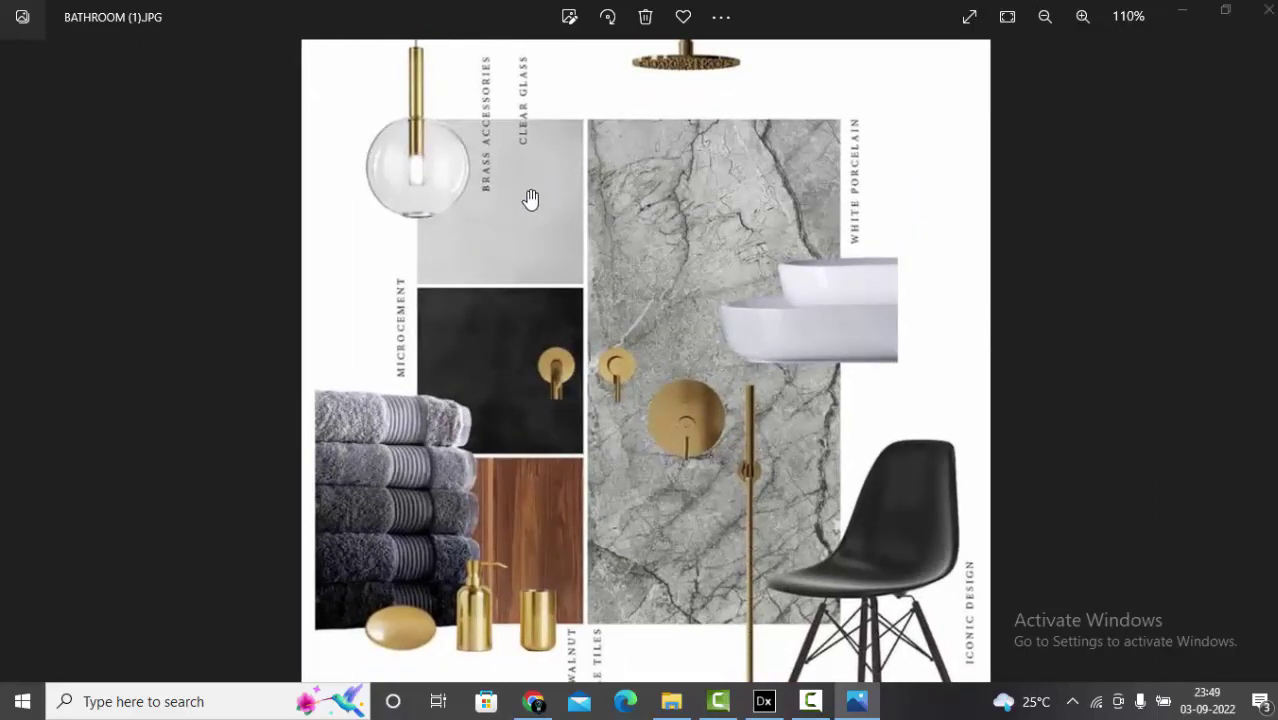
Pick the orange material of the panels above the basins and darken its color to RGB 55, 46, 43.
key("alt+Tab")
scroll(767, 377, "down", 2)
right_click_drag(767, 377, 769, 271)
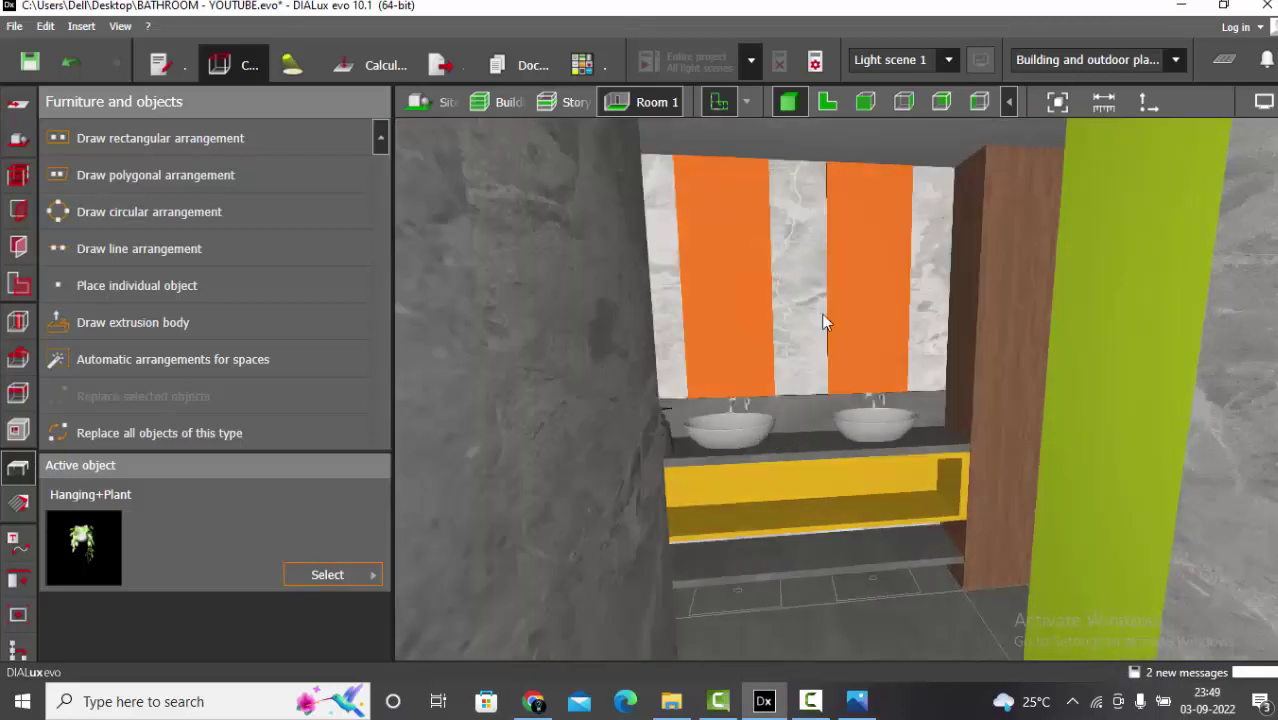
left_click_drag(824, 322, 770, 340)
left_click(19, 505)
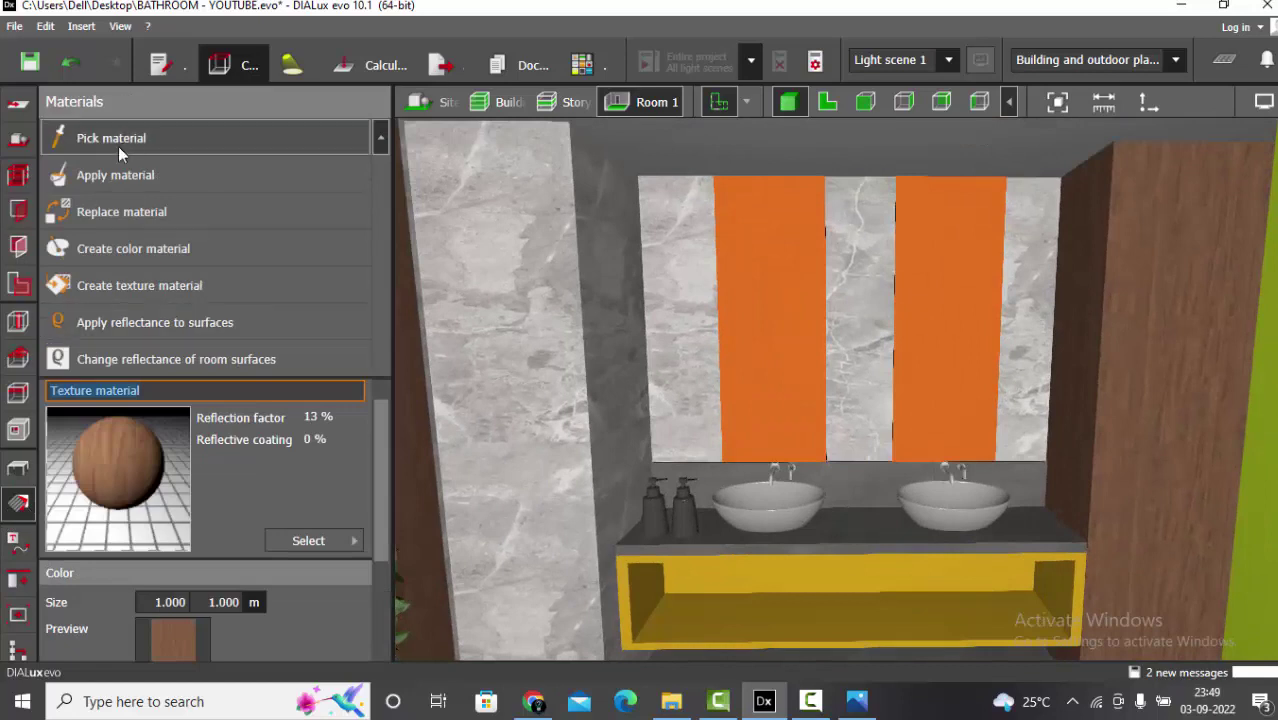
left_click(118, 143)
left_click(747, 350)
scroll(175, 566, "down", 2)
scroll(175, 566, "down", 2)
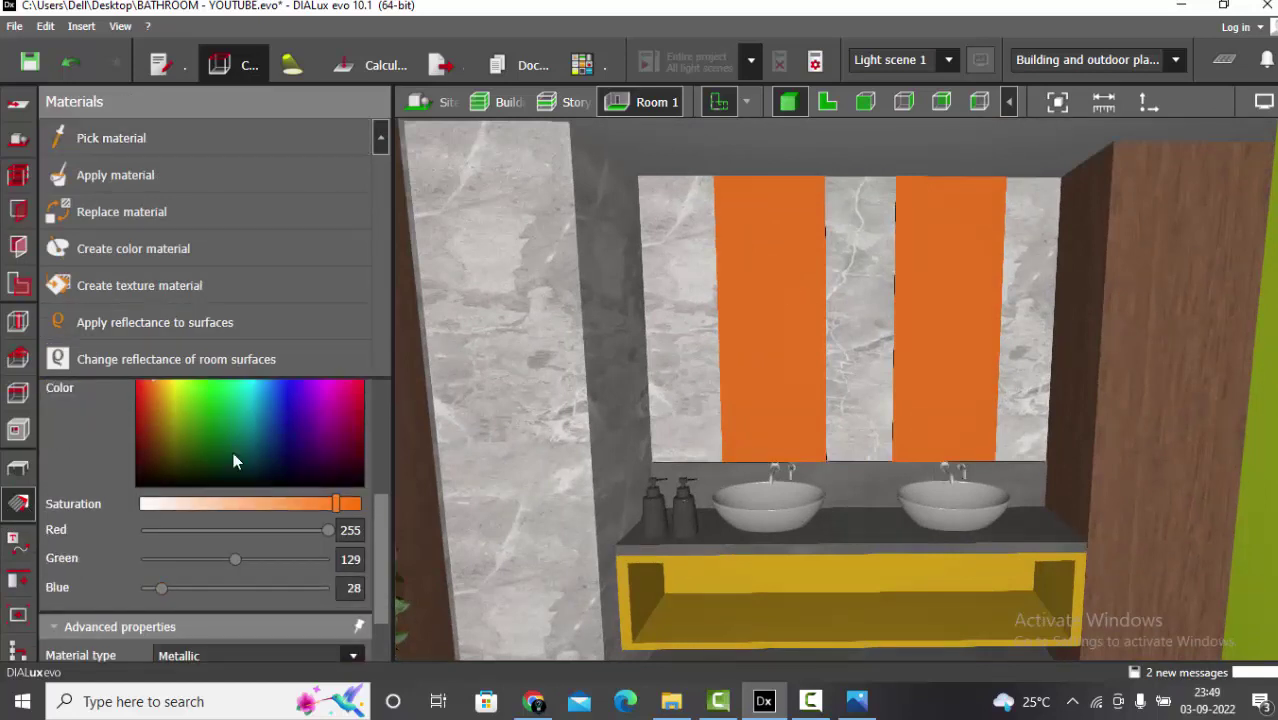
left_click_drag(233, 452, 145, 462)
left_click_drag(334, 503, 192, 502)
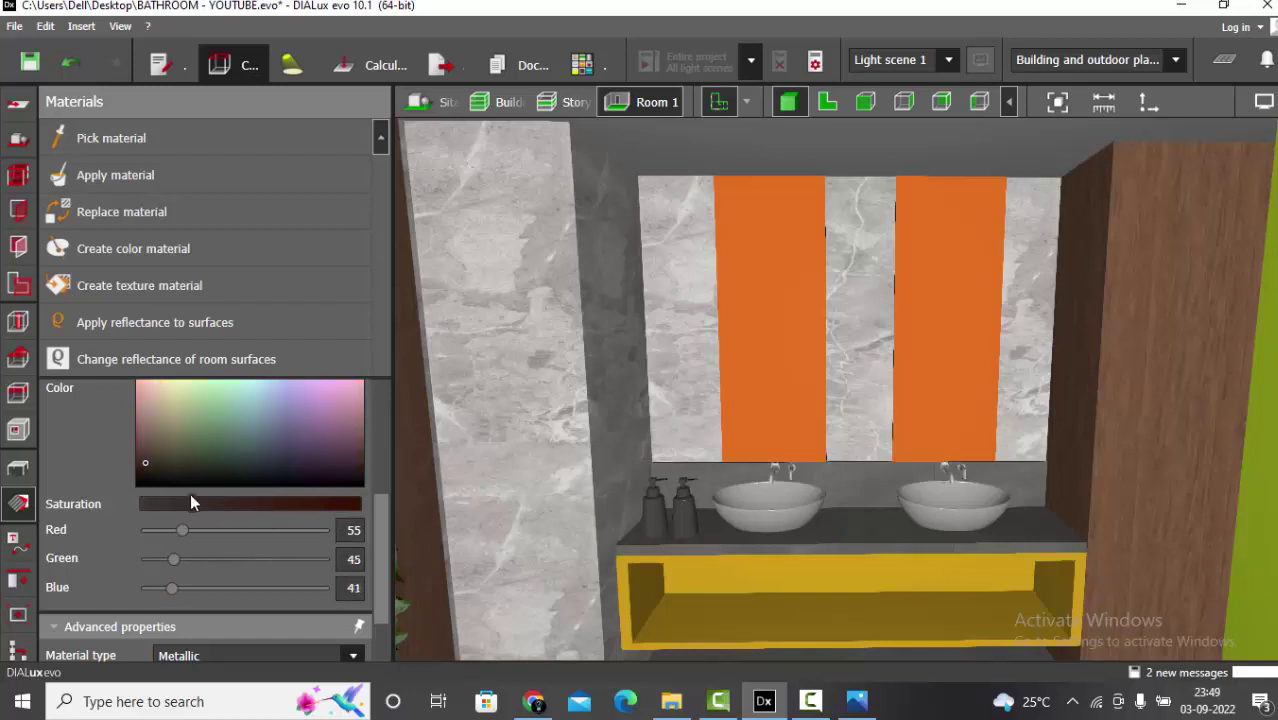
Apply the dark brown color material to the orange panels above the basins and inspect them.
left_click(148, 177)
left_click(773, 223)
right_click_drag(756, 276, 592, 362)
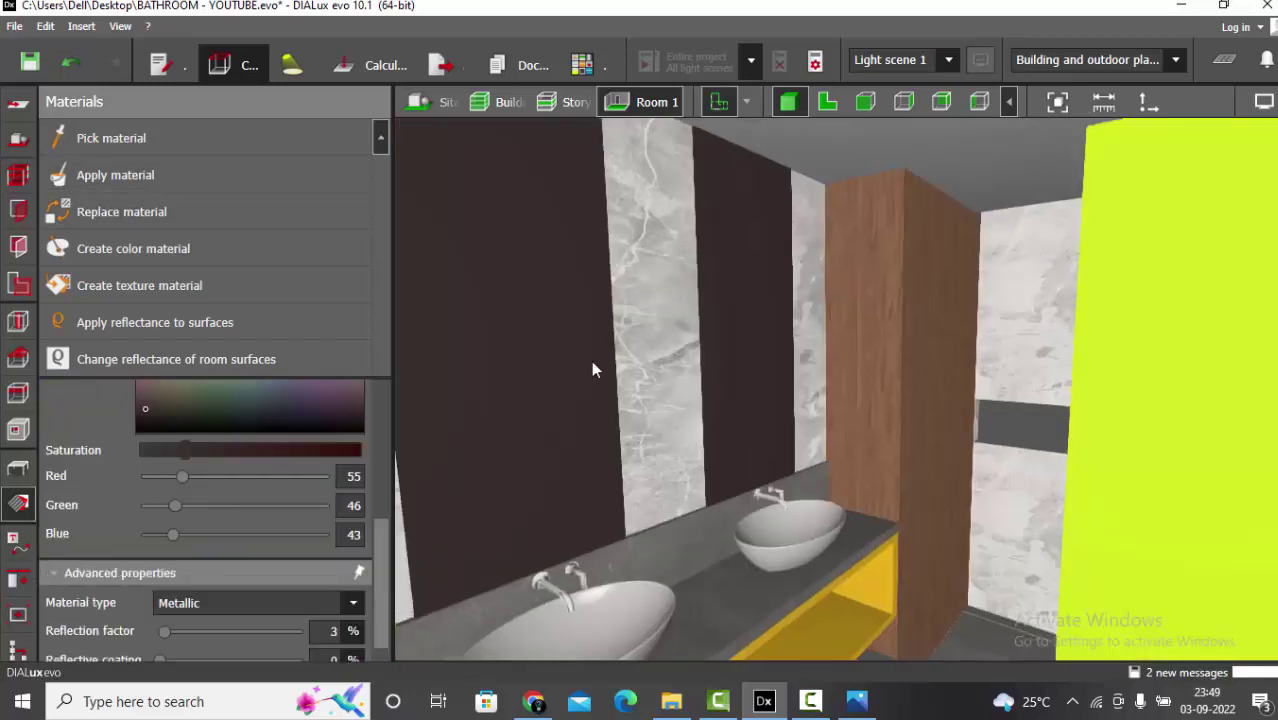
scroll(592, 362, "down", 2)
scroll(467, 354, "up", 3)
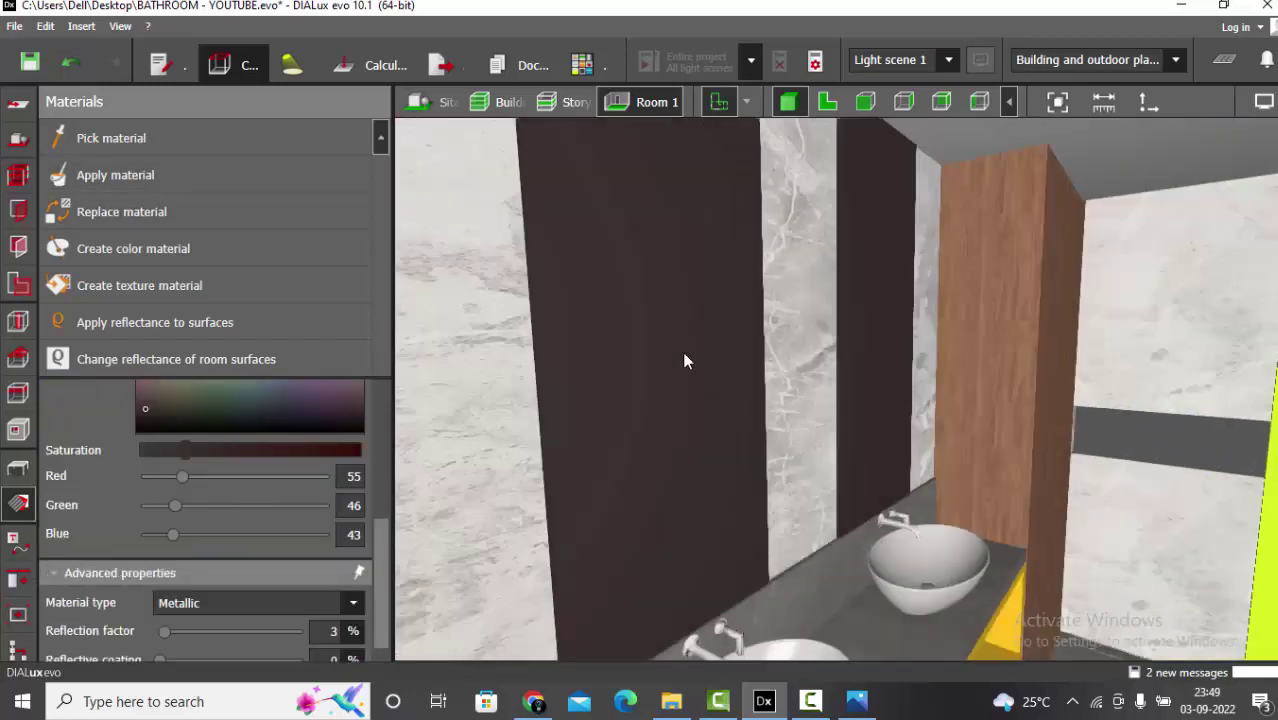
left_click_drag(684, 360, 894, 367)
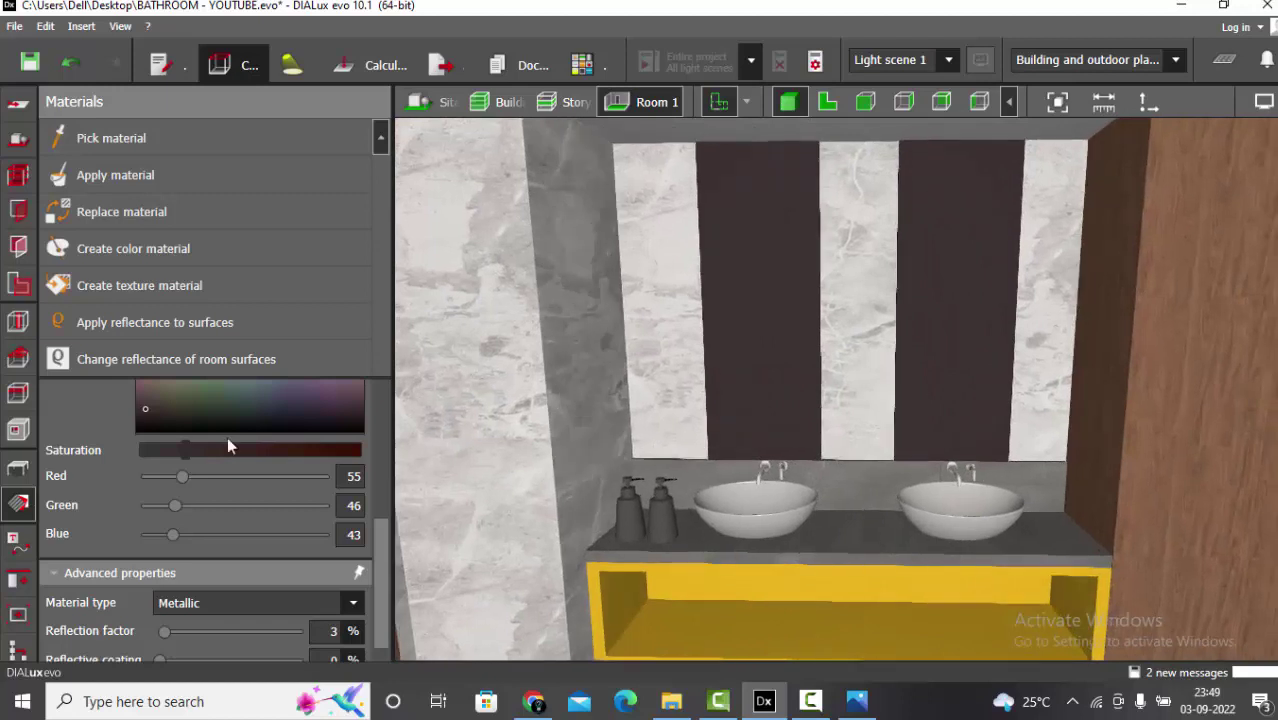
Choose the 9003 (Signal white) color from the Black/White group of the DIALux evo color catalog.
scroll(227, 446, "up", 3)
left_click(308, 540)
left_click(585, 38)
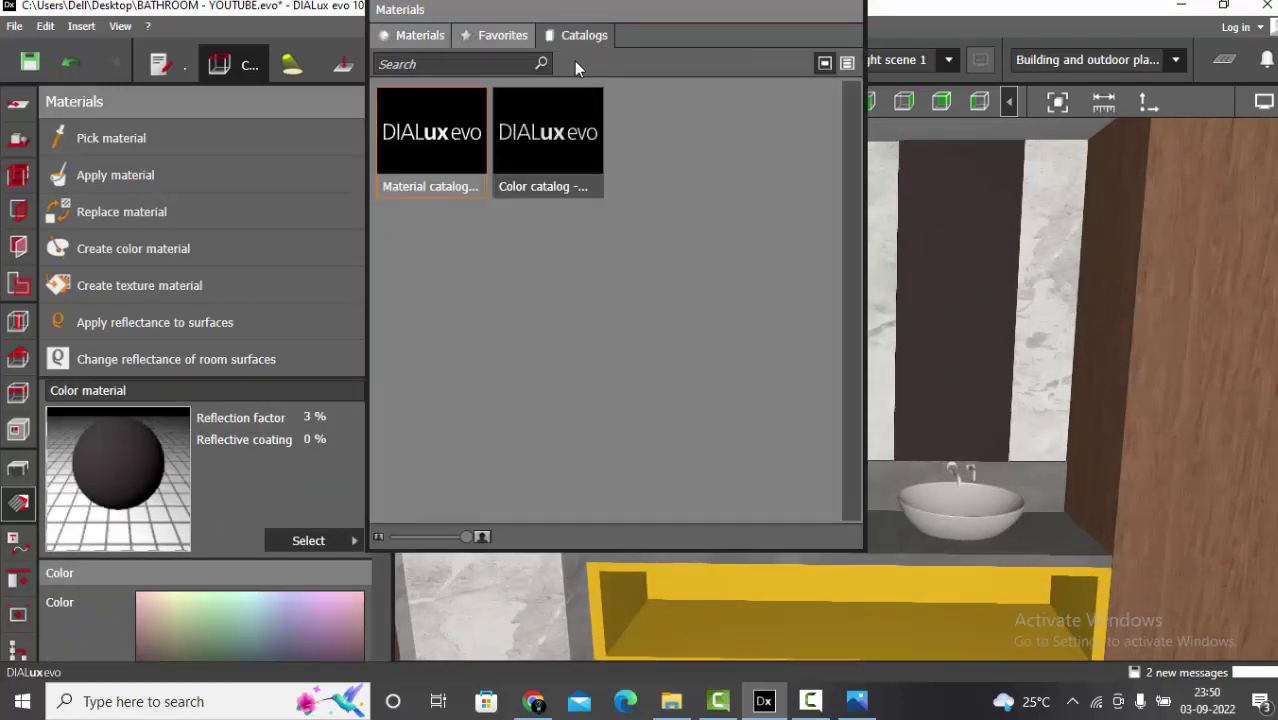
double_click(535, 160)
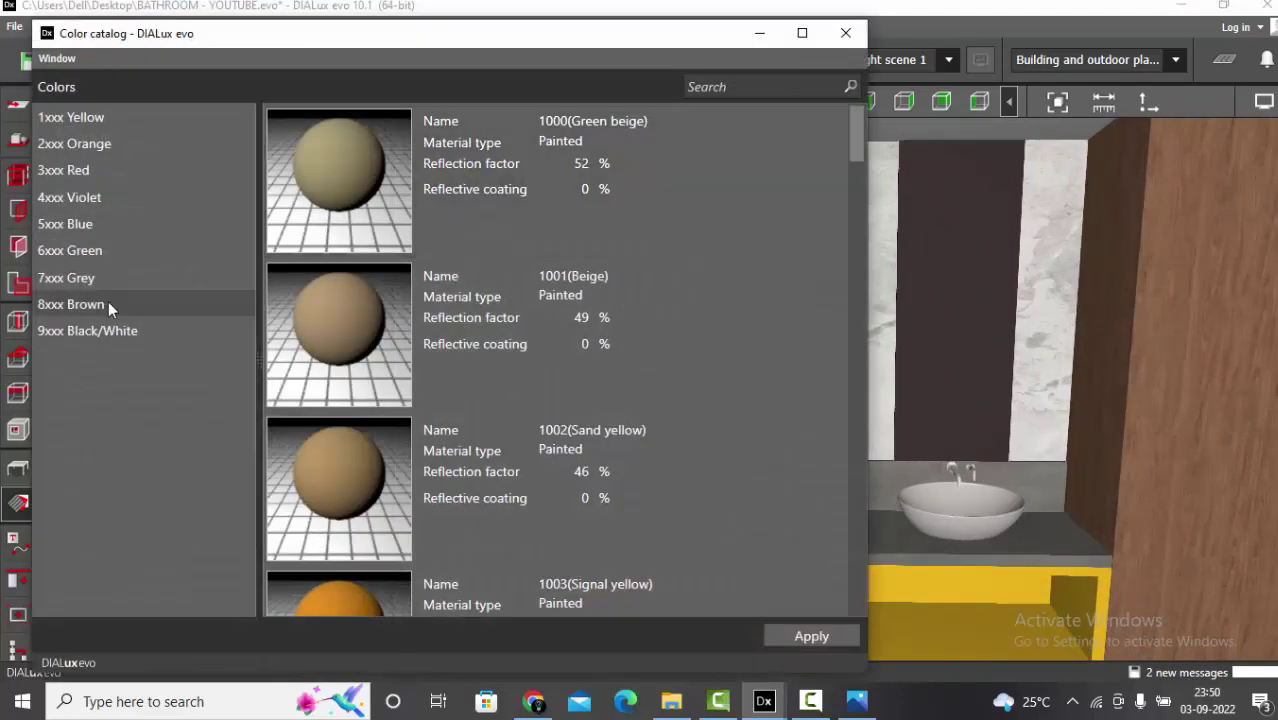
left_click(90, 330)
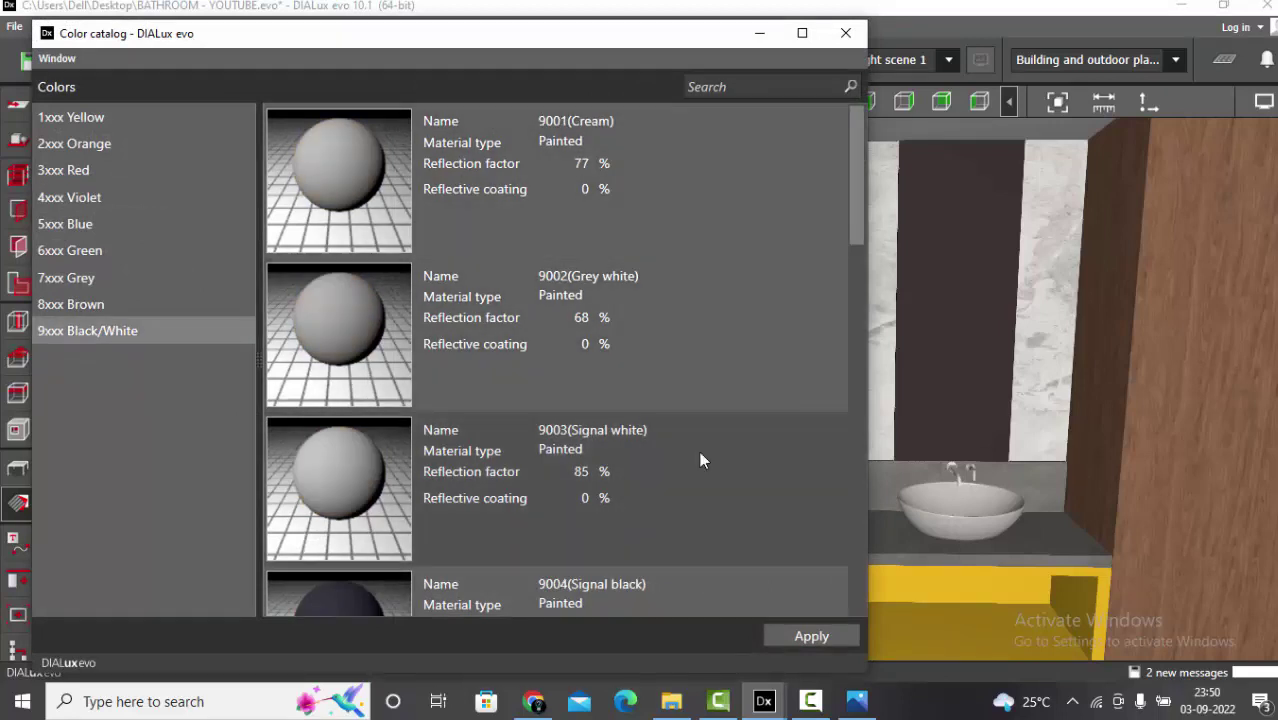
double_click(643, 471)
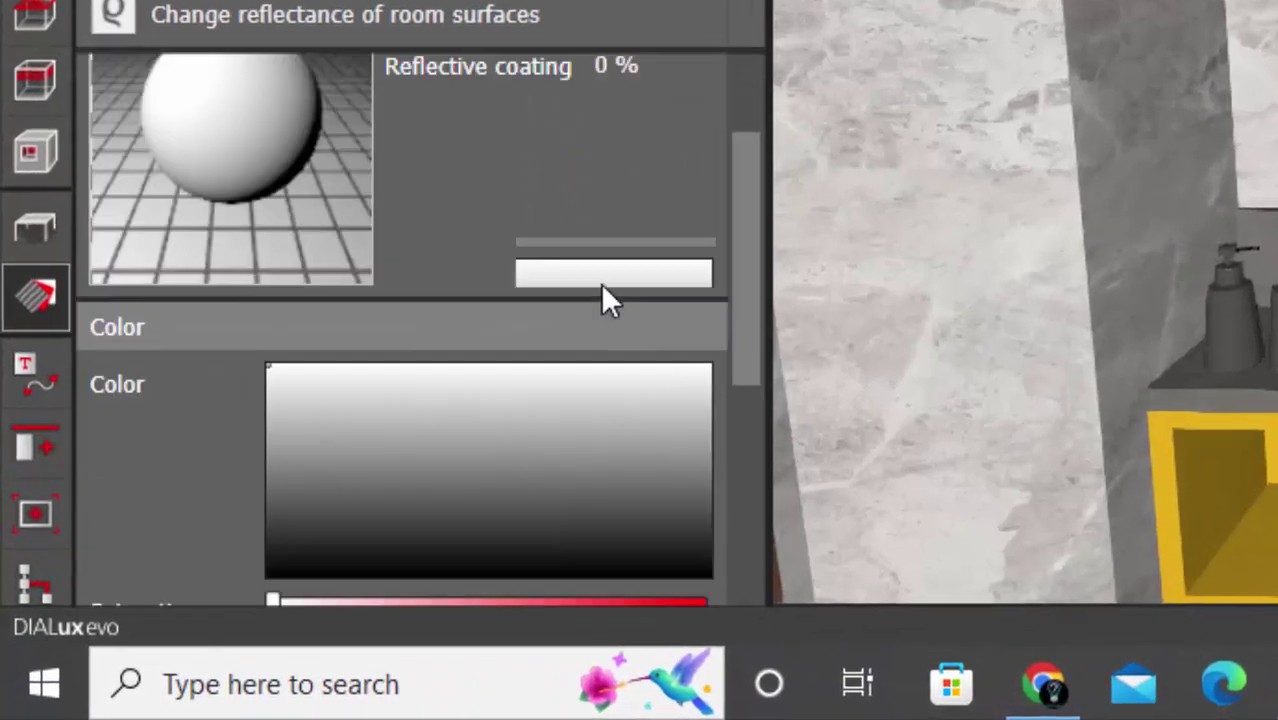
Change the signal white material's type to Transparent and set its reflection factor to 90%.
scroll(605, 295, "down", 5)
left_click(440, 450)
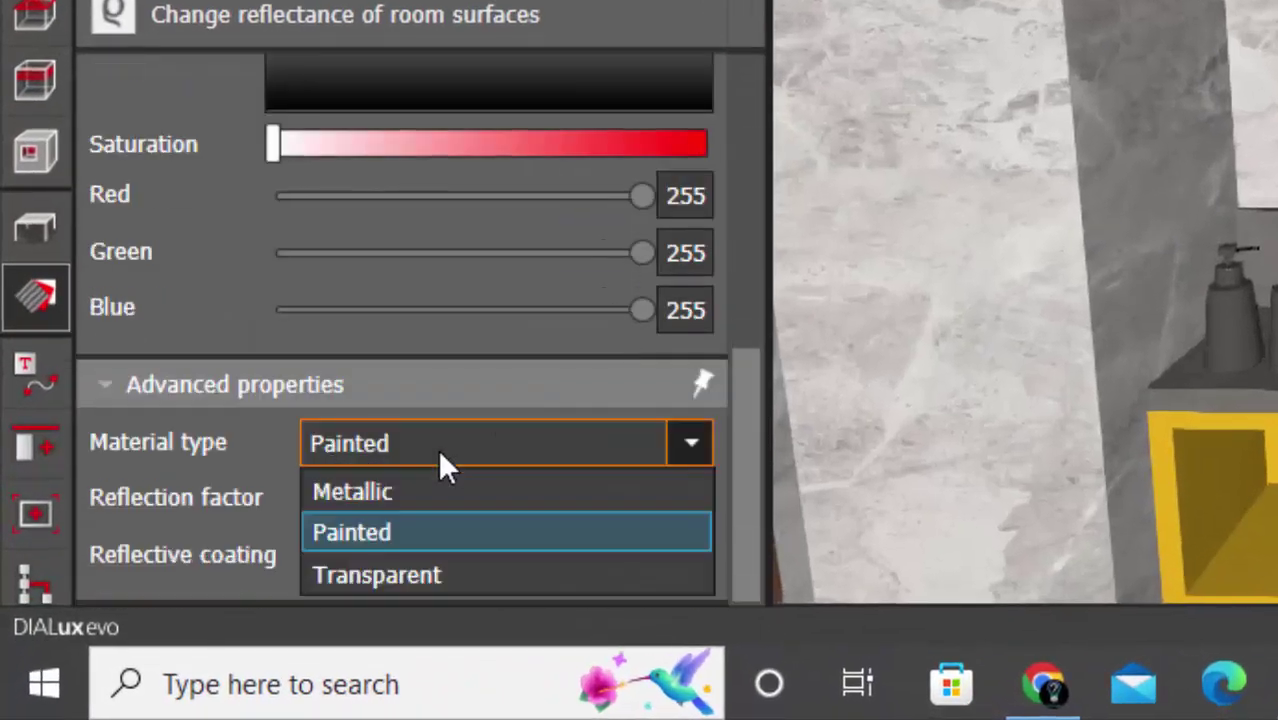
left_click(412, 572)
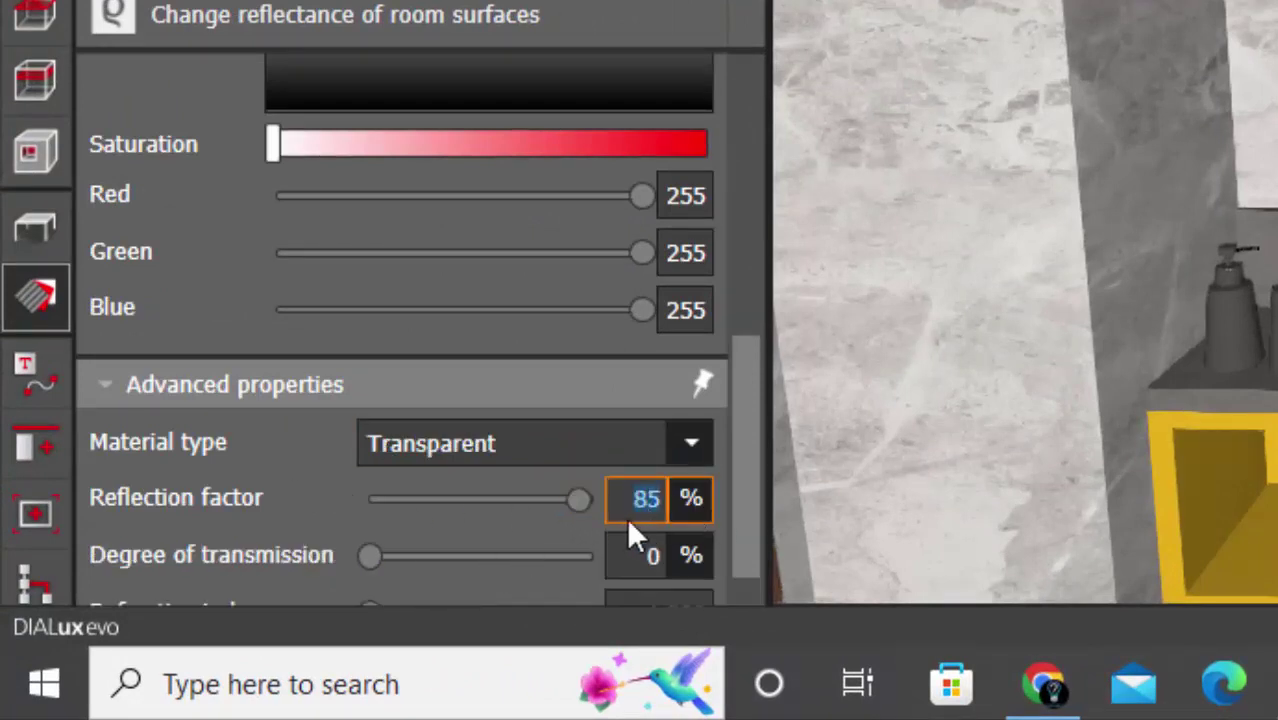
type("90")
key("Tab")
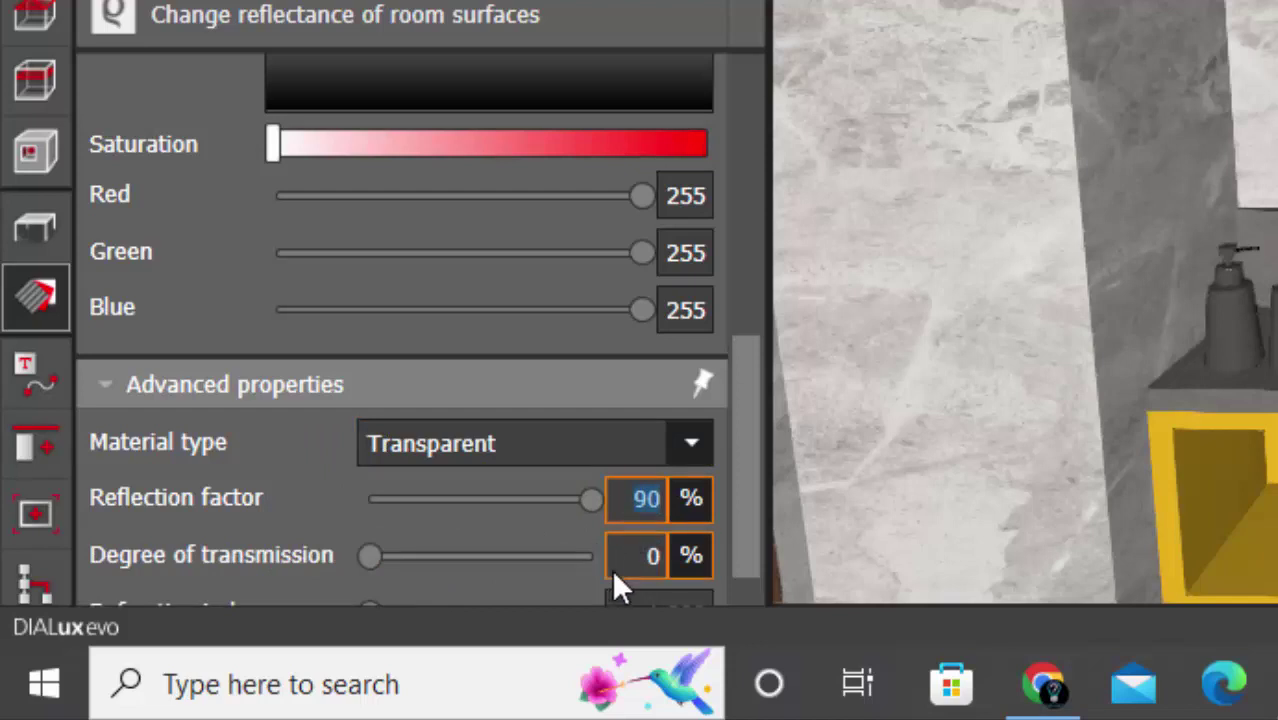
key("Tab")
scroll(527, 262, "up", 5)
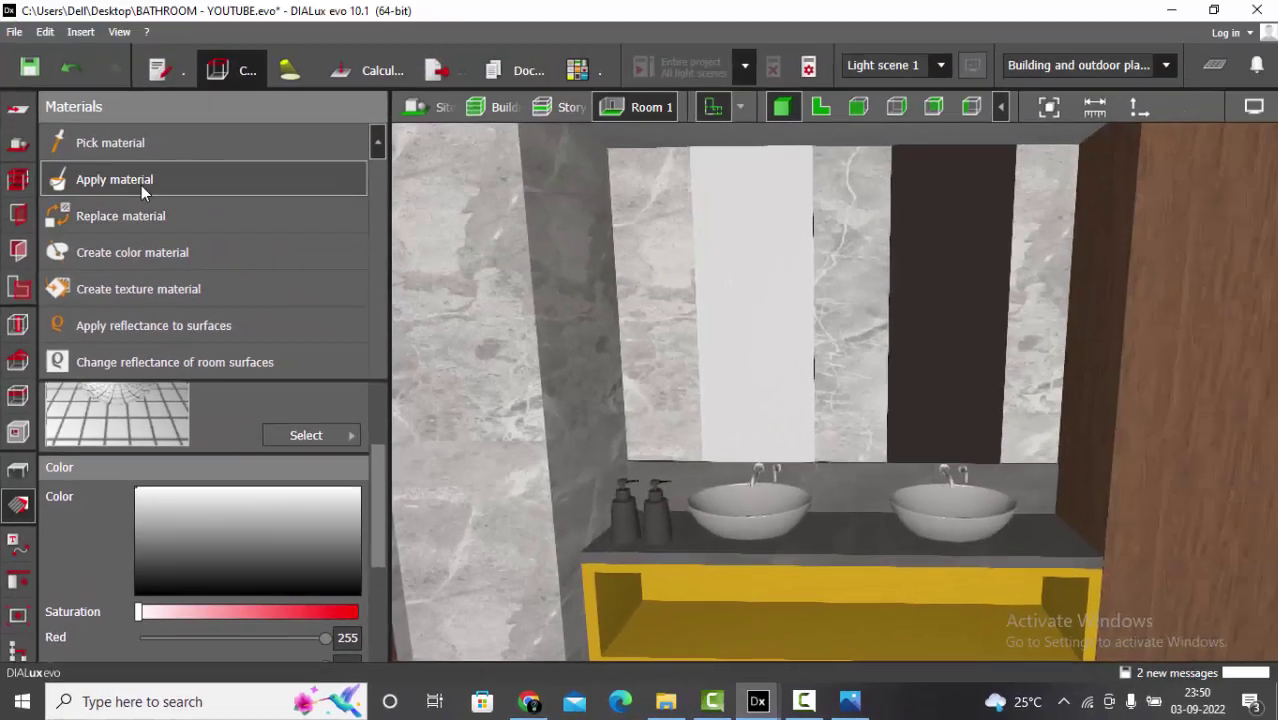
Apply the signal white transparent material to the dark brown panel above the basins.
left_click(141, 186)
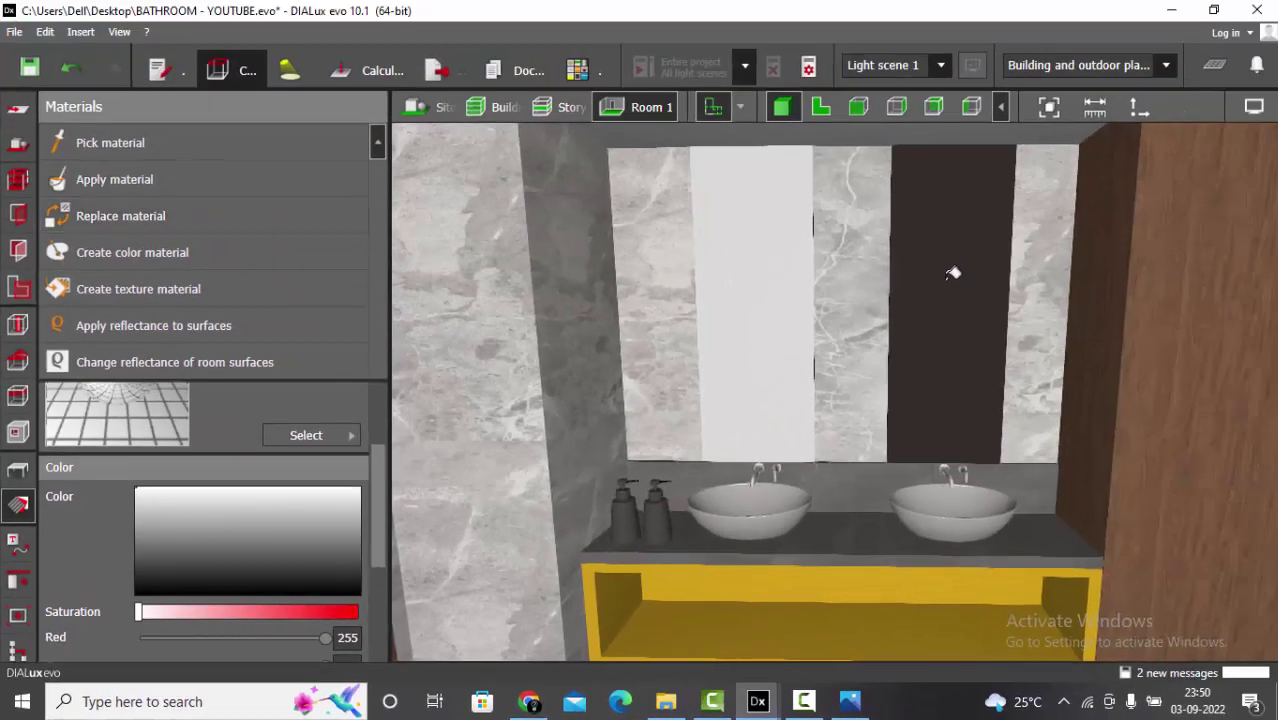
middle_click_drag(953, 273, 778, 302)
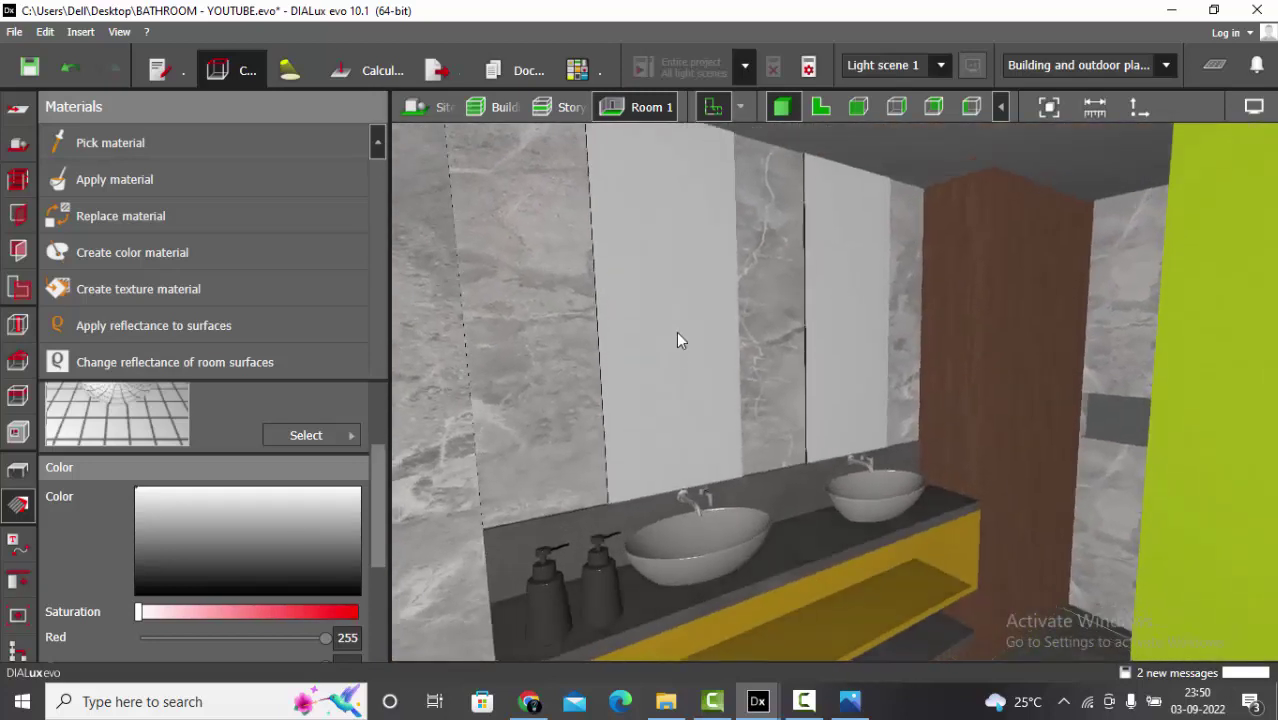
middle_click_drag(677, 341, 702, 356)
middle_click_drag(805, 382, 893, 379)
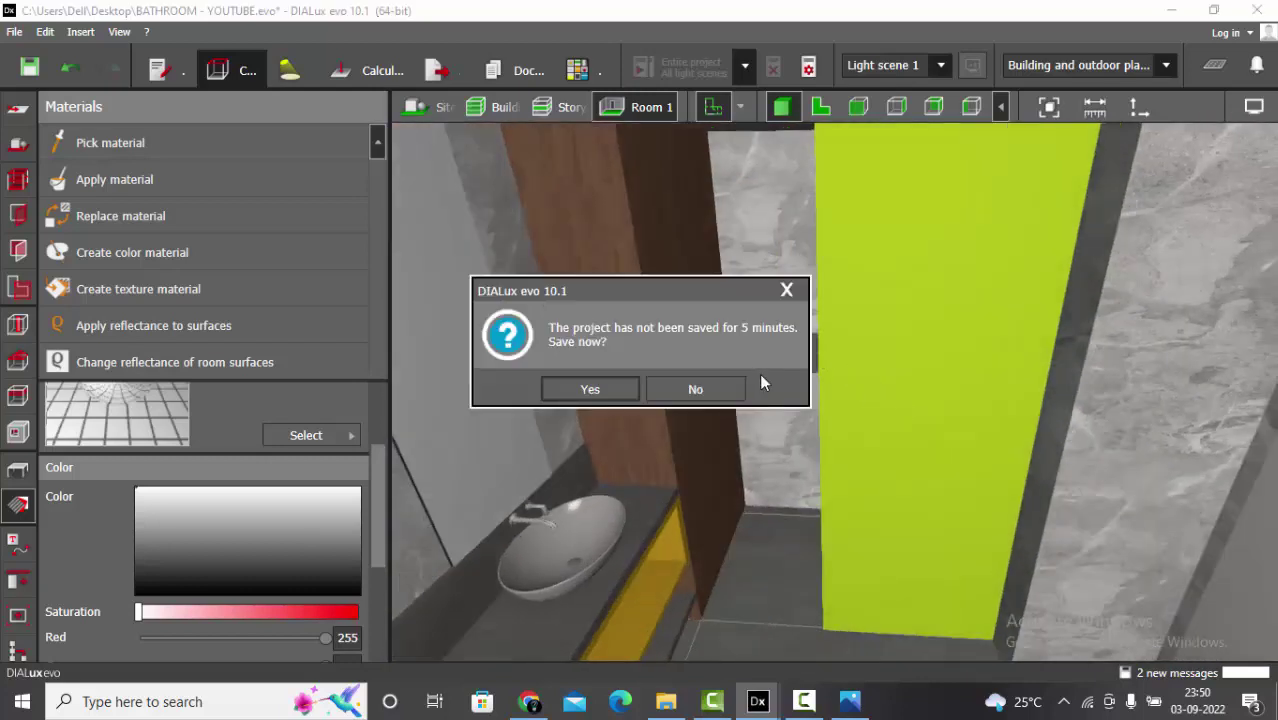
Decline the save reminder and set the transparent material's degree of transmission to 30%.
left_click(700, 390)
middle_click_drag(801, 412, 714, 427)
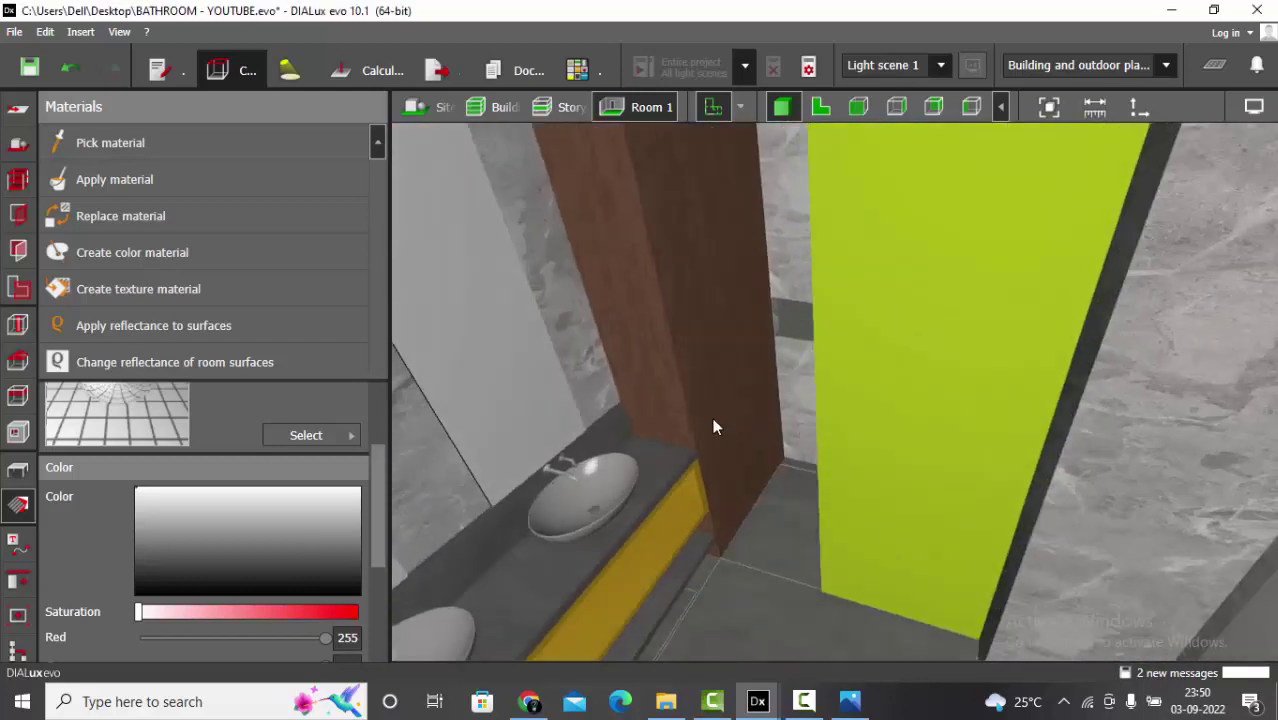
scroll(205, 508, "down", 3)
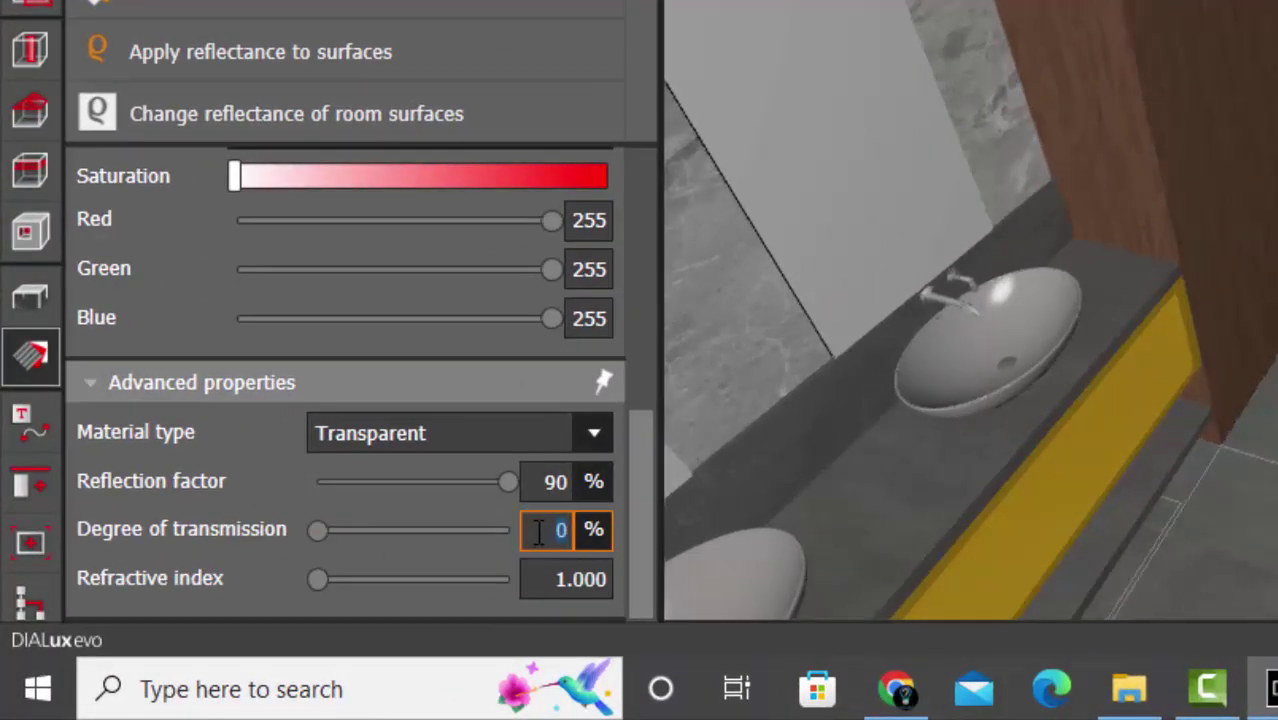
type("30")
key("Return")
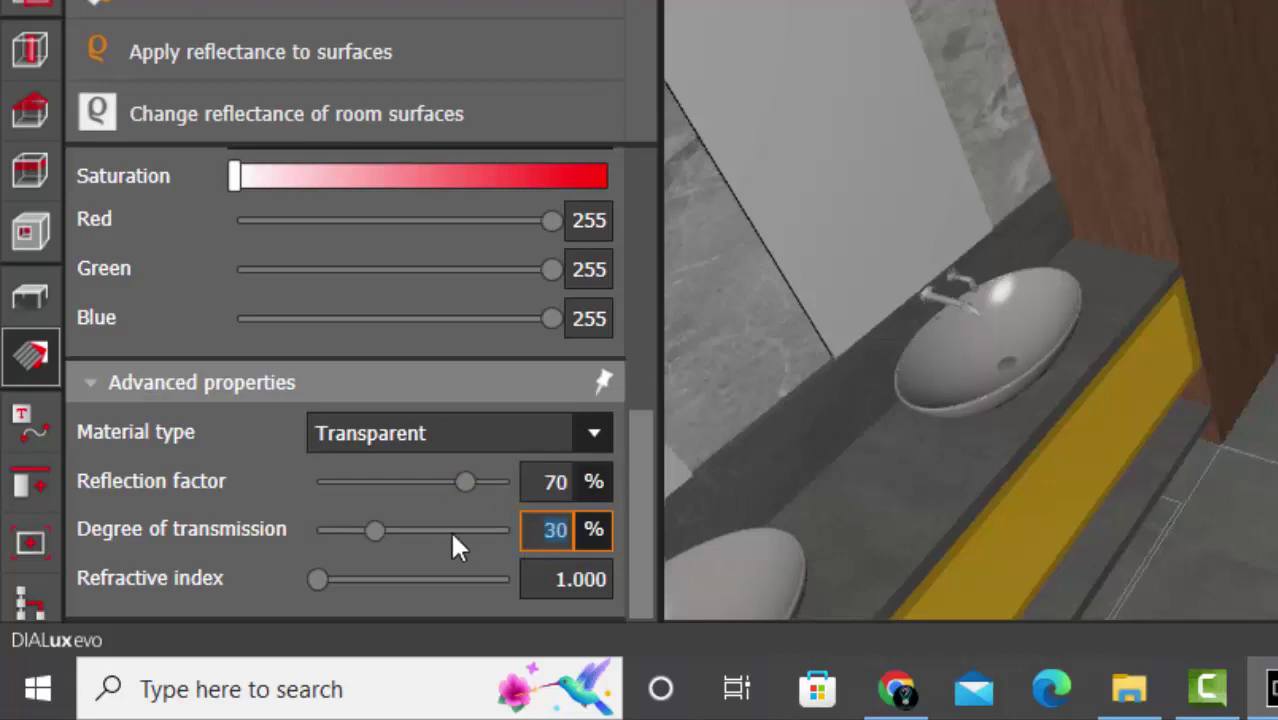
Lower the transparent white material's reflection factor to 10%.
left_click_drag(465, 482, 377, 516)
scroll(520, 503, "up", 2)
scroll(574, 522, "up", 6)
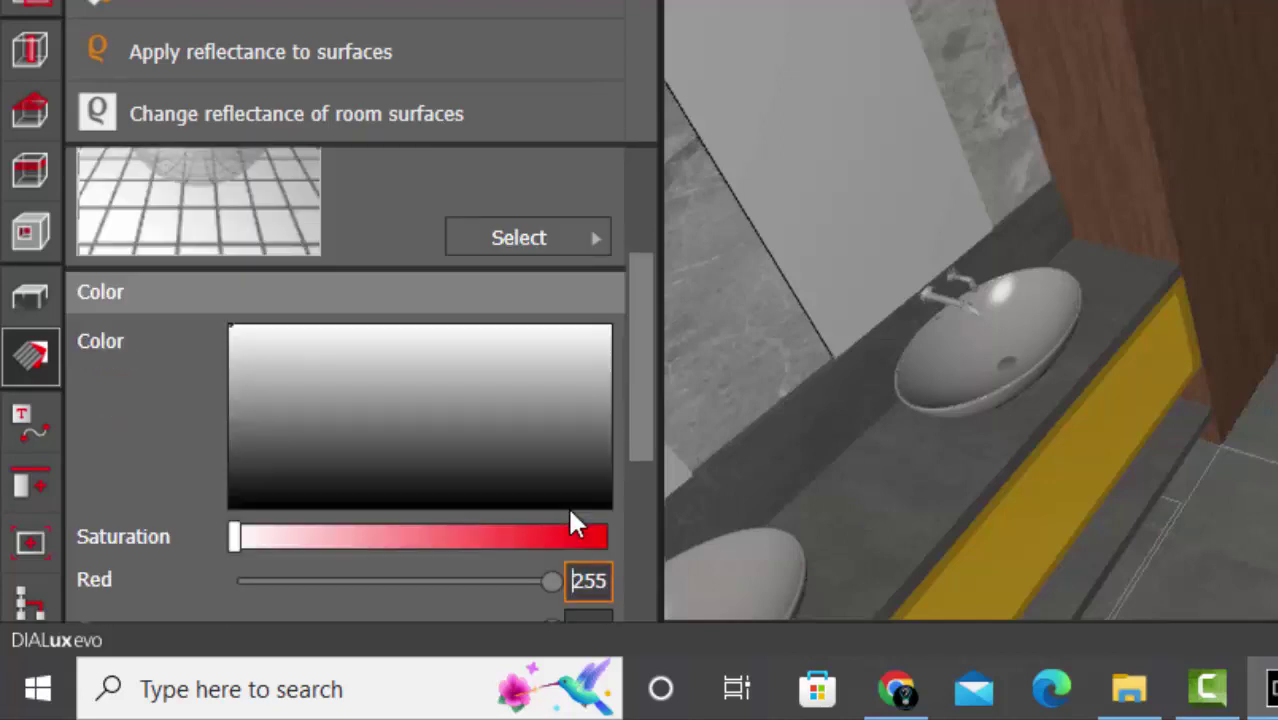
scroll(560, 523, "down", 9)
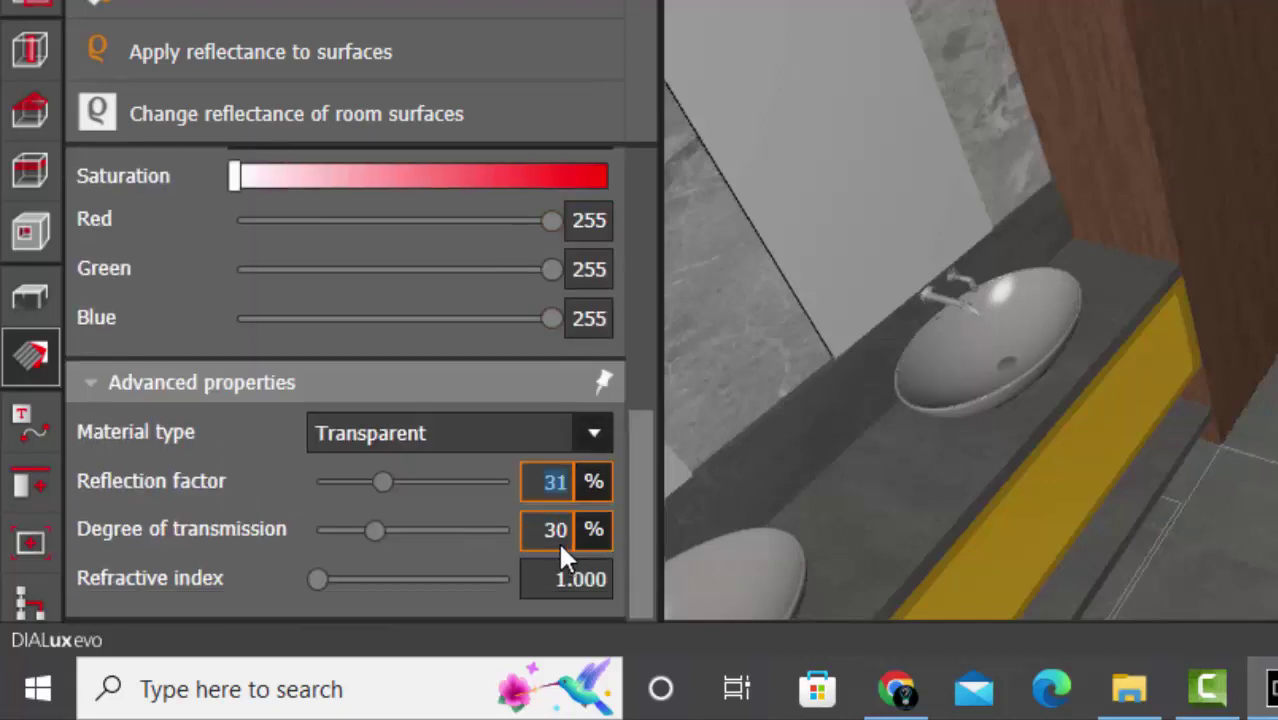
type("10")
key("Return")
scroll(561, 545, "up", 5)
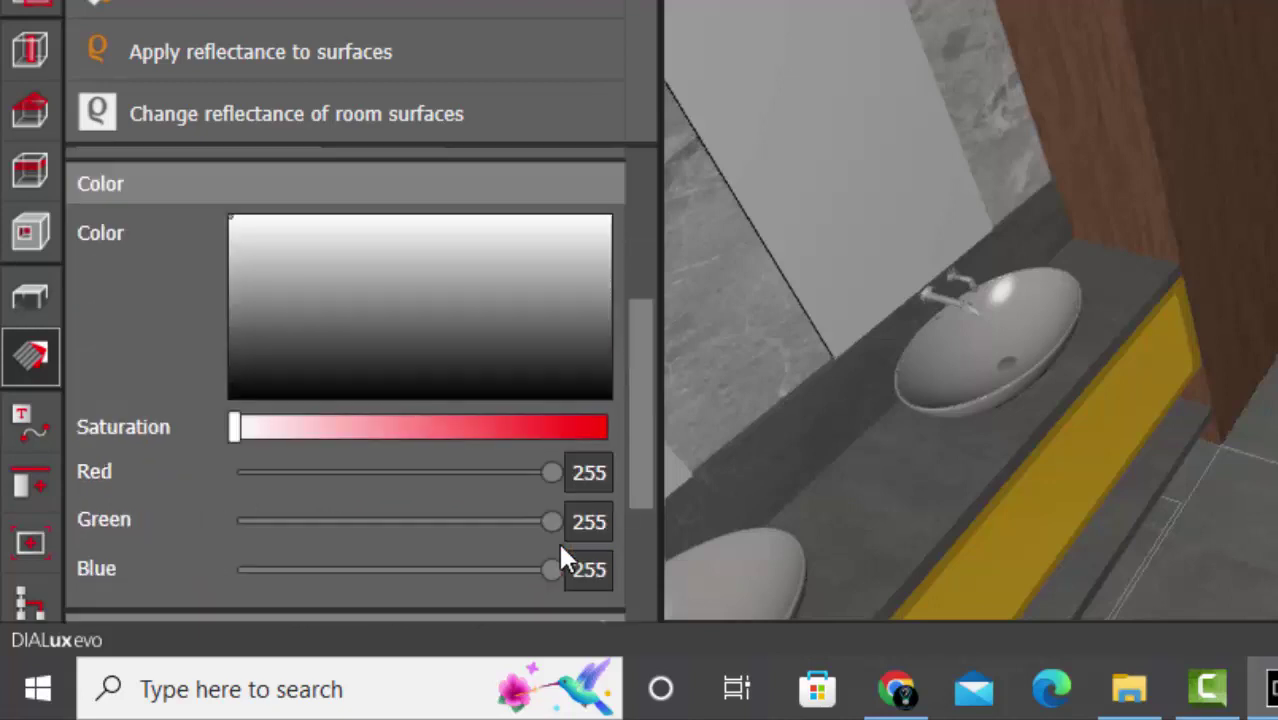
scroll(516, 523, "up", 4)
scroll(516, 523, "down", 7)
left_click(525, 530)
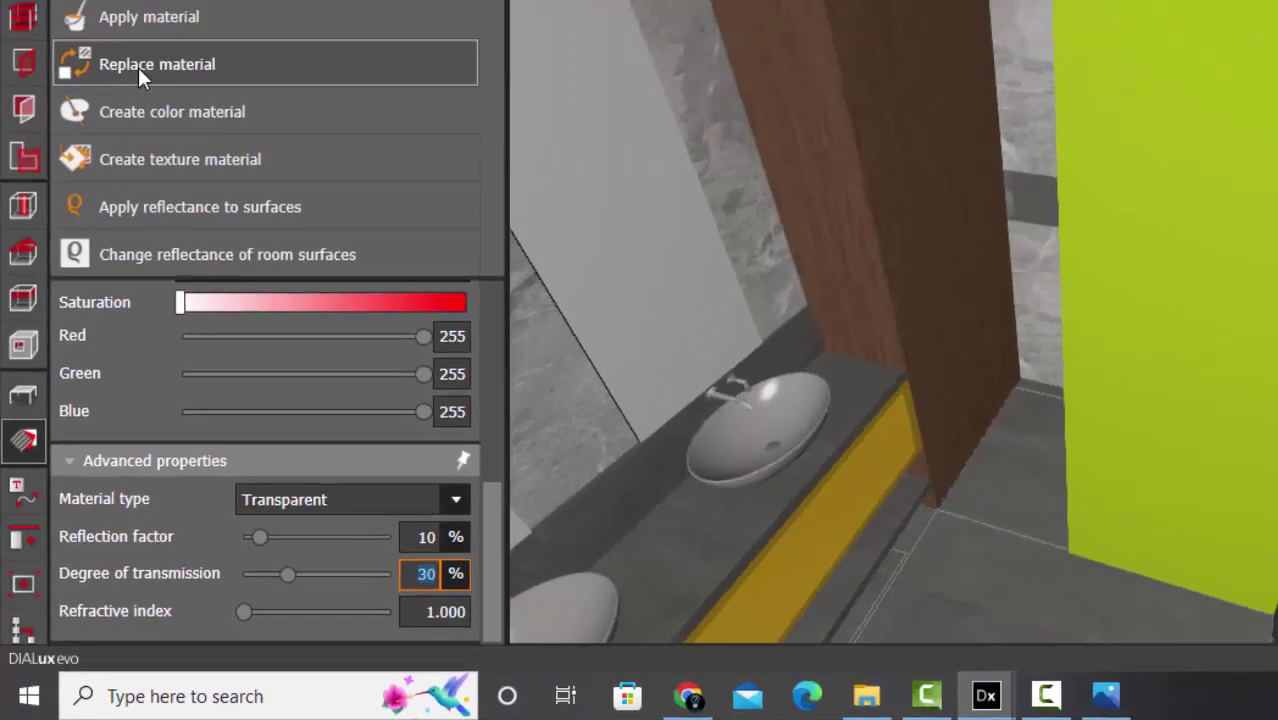
Replace the lime green material of the shower partition with the transparent white material.
left_click(138, 70)
left_click(948, 355)
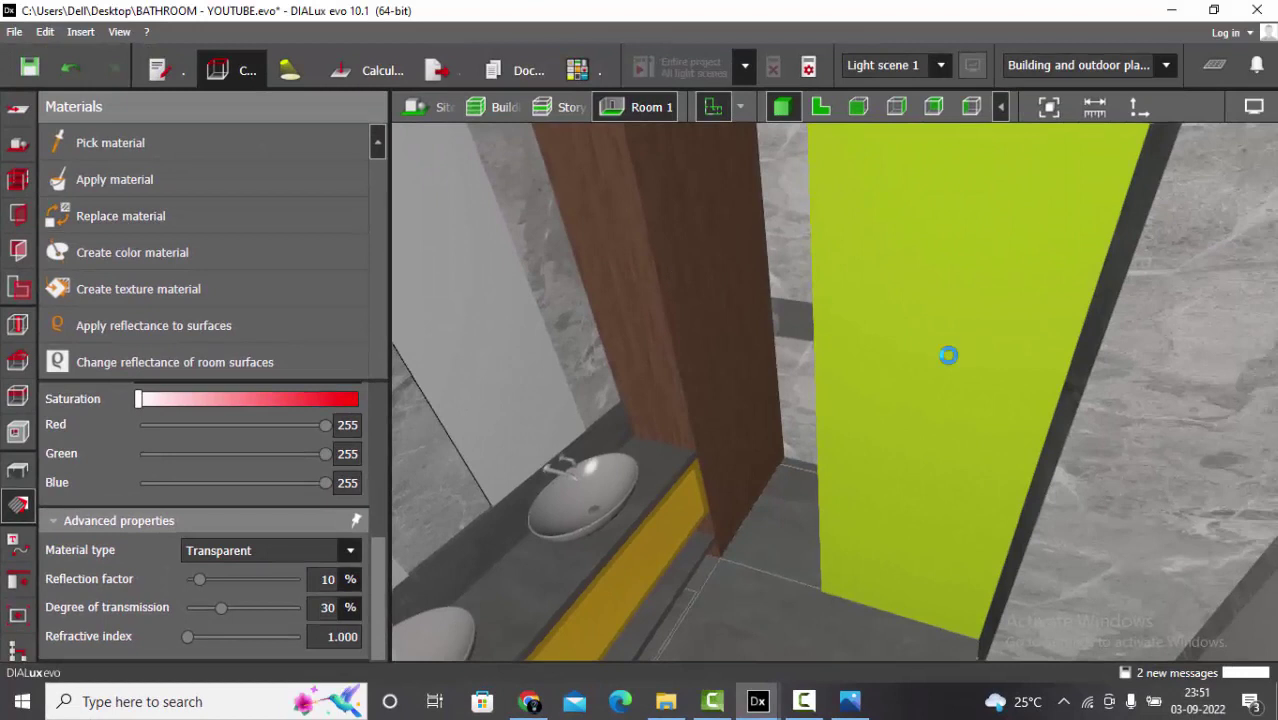
left_click_drag(927, 411, 968, 372)
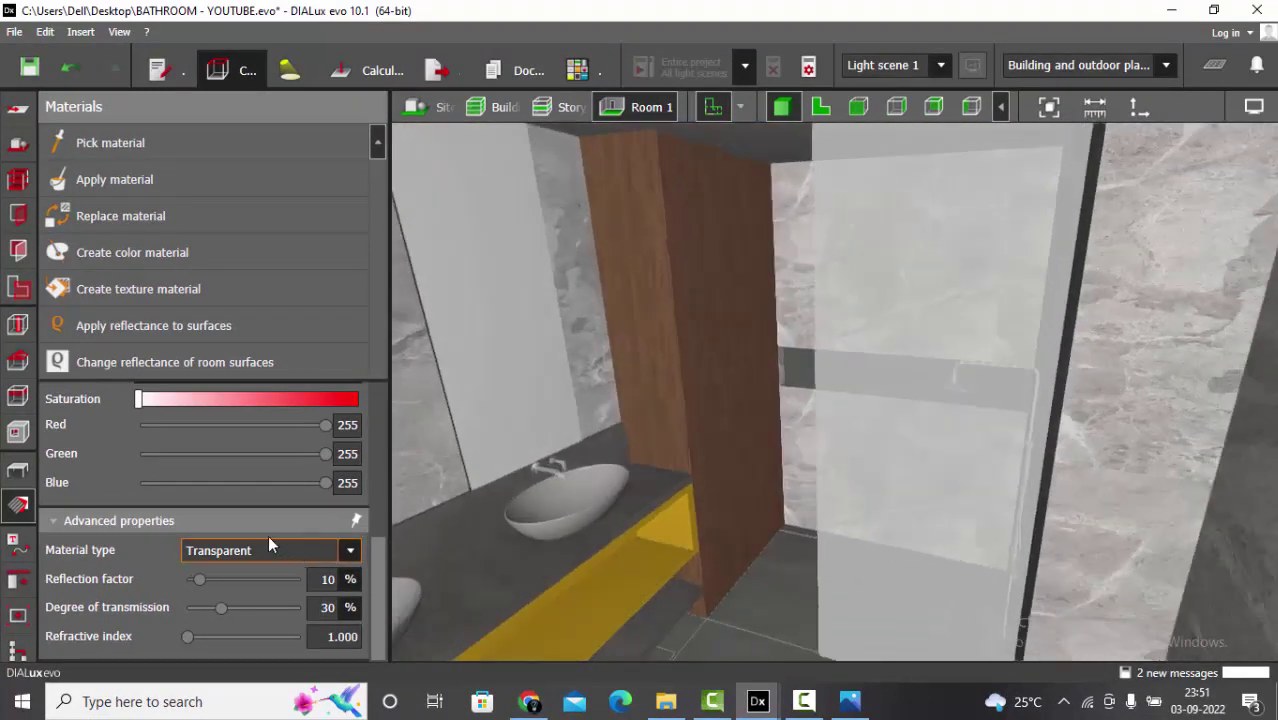
Reduce the transparent material's reflection factor to 3% and apply it to the shower partition.
scroll(268, 537, "up", 3)
scroll(231, 540, "down", 3)
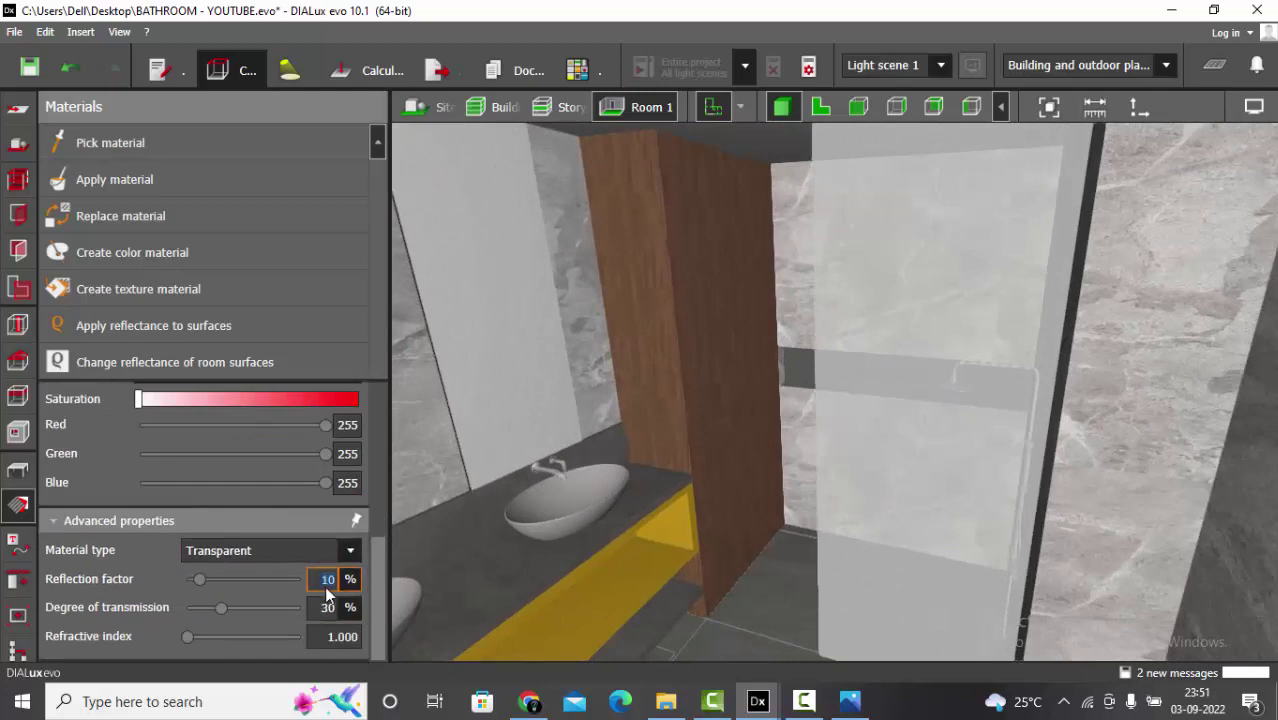
scroll(303, 578, "up", 5)
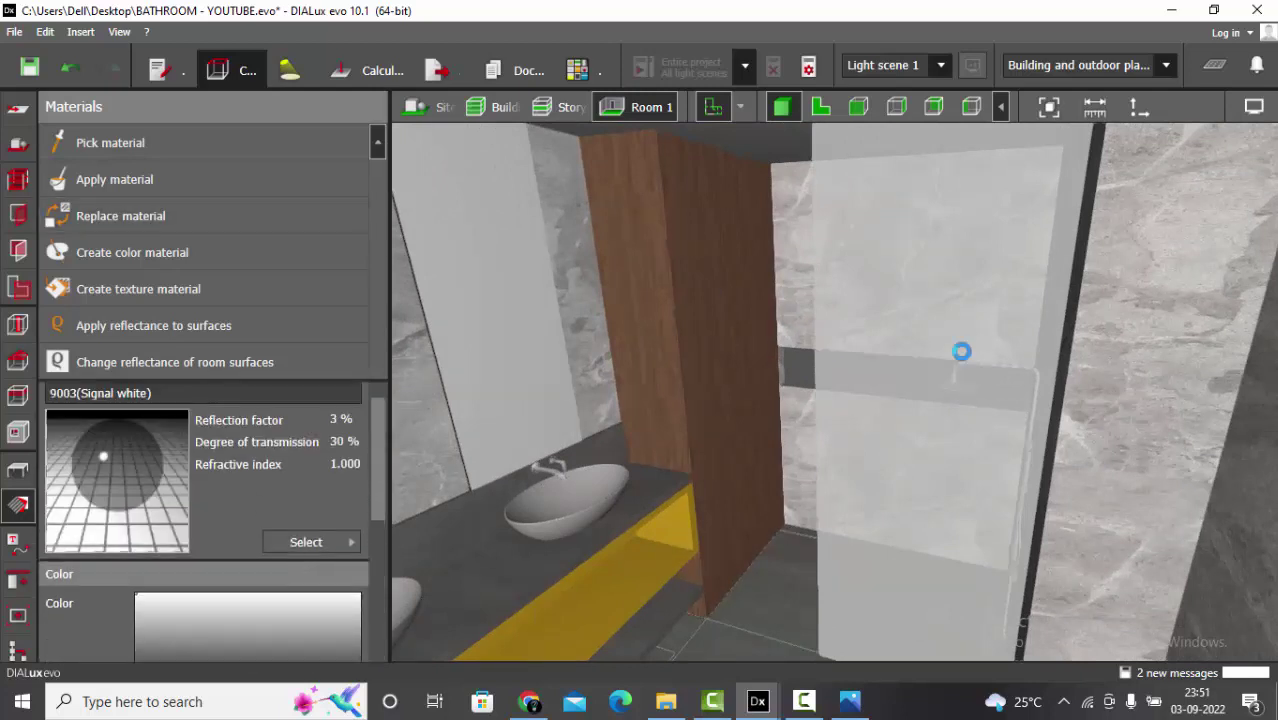
left_click_drag(961, 352, 700, 312)
Inspect the bathroom fixtures from above and check the mood board image for the basin and accessory finishes.
left_click(18, 468)
left_click_drag(440, 250, 783, 428)
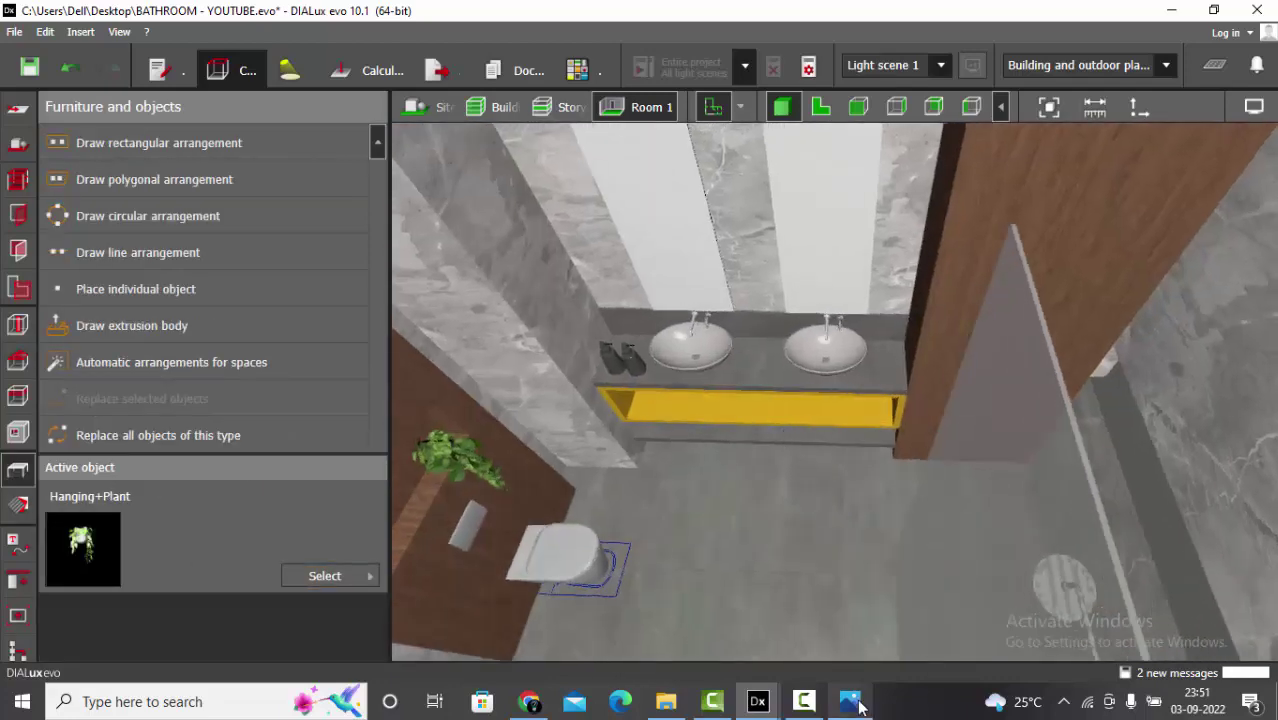
left_click(850, 701)
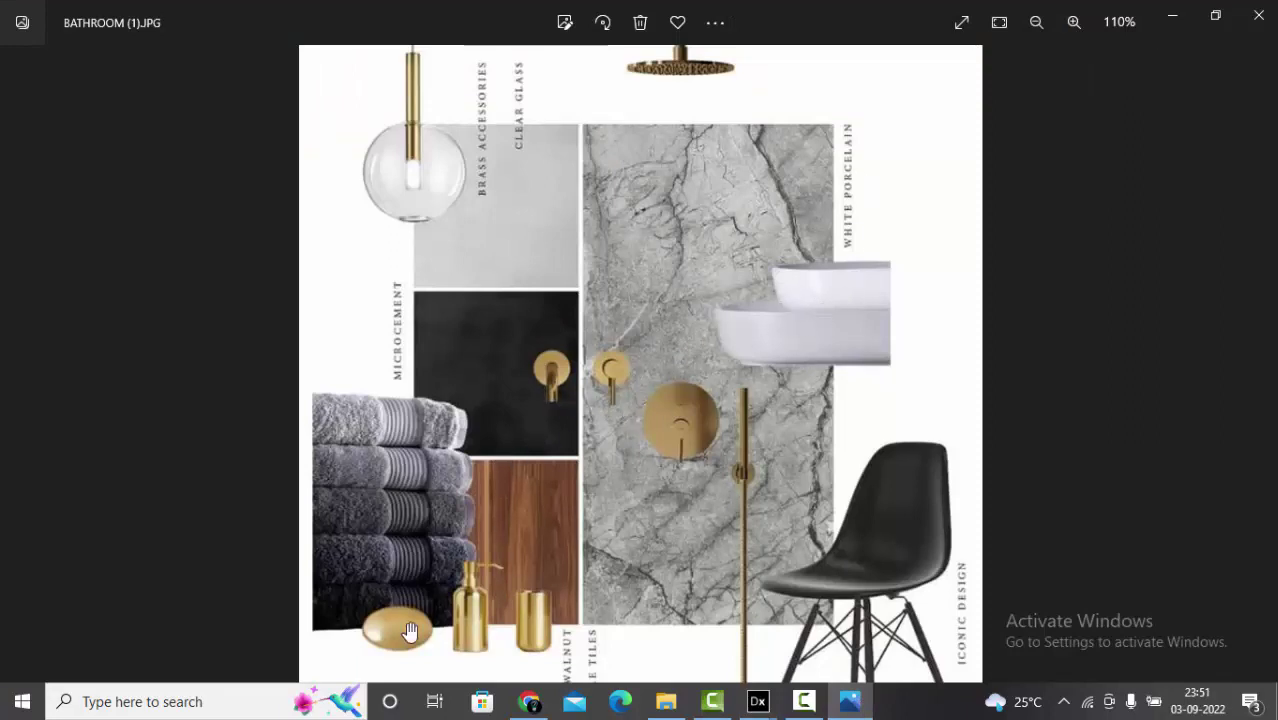
key("alt+Tab")
Pick the material of the basin beside the soap dispensers and change its color to RGB 255, 246, 246.
scroll(668, 394, "up", 4)
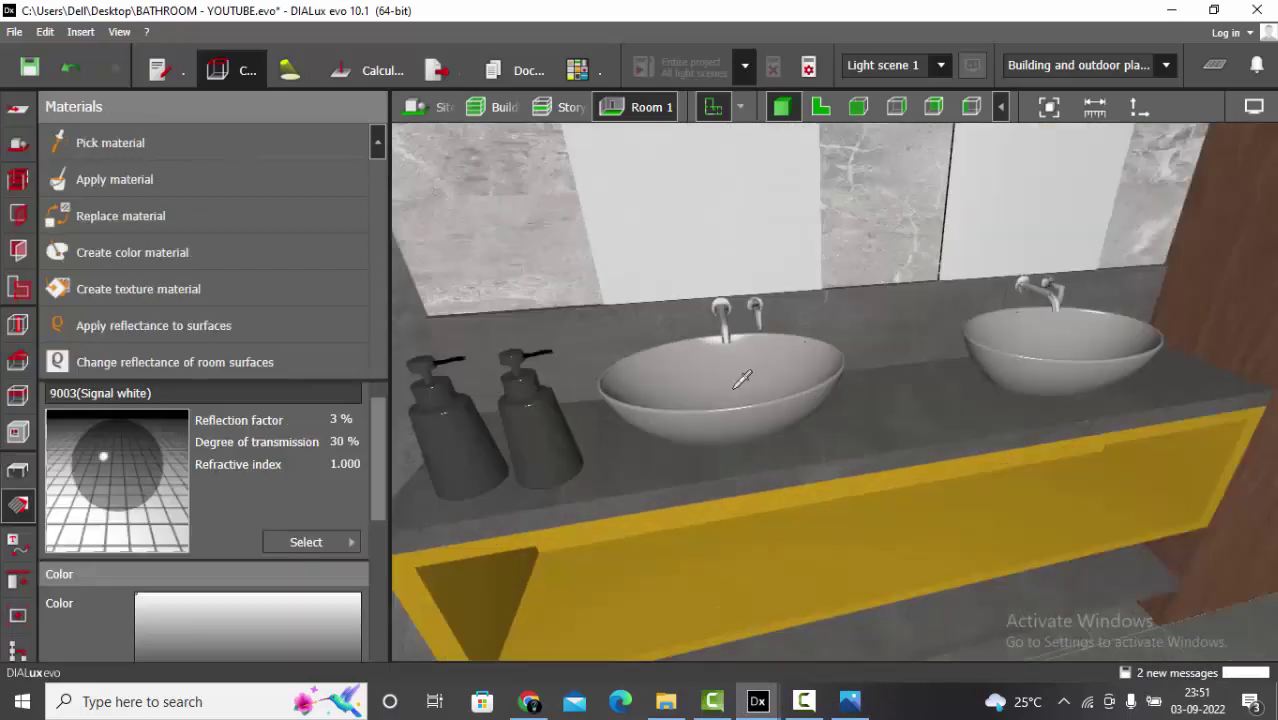
left_click(741, 379)
scroll(257, 556, "down", 3)
scroll(240, 548, "up", 2)
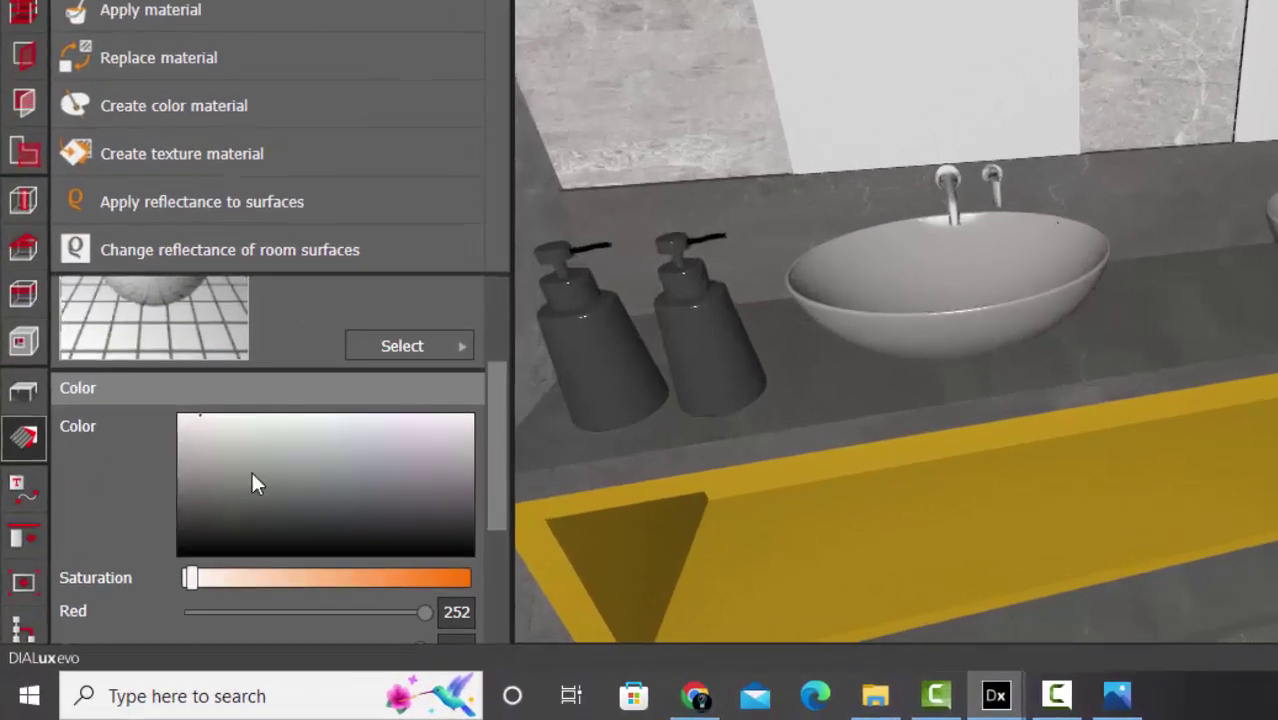
left_click_drag(142, 503, 114, 440)
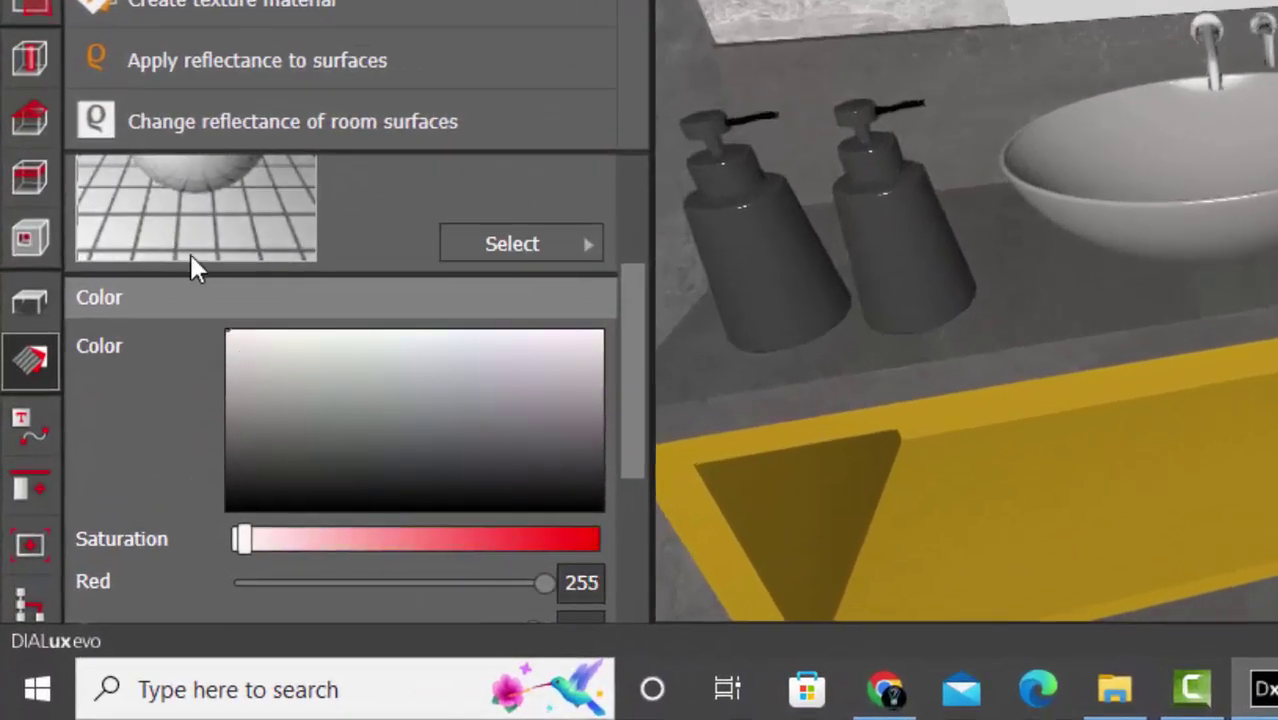
scroll(264, 391, "up", 2)
scroll(300, 370, "down", 5)
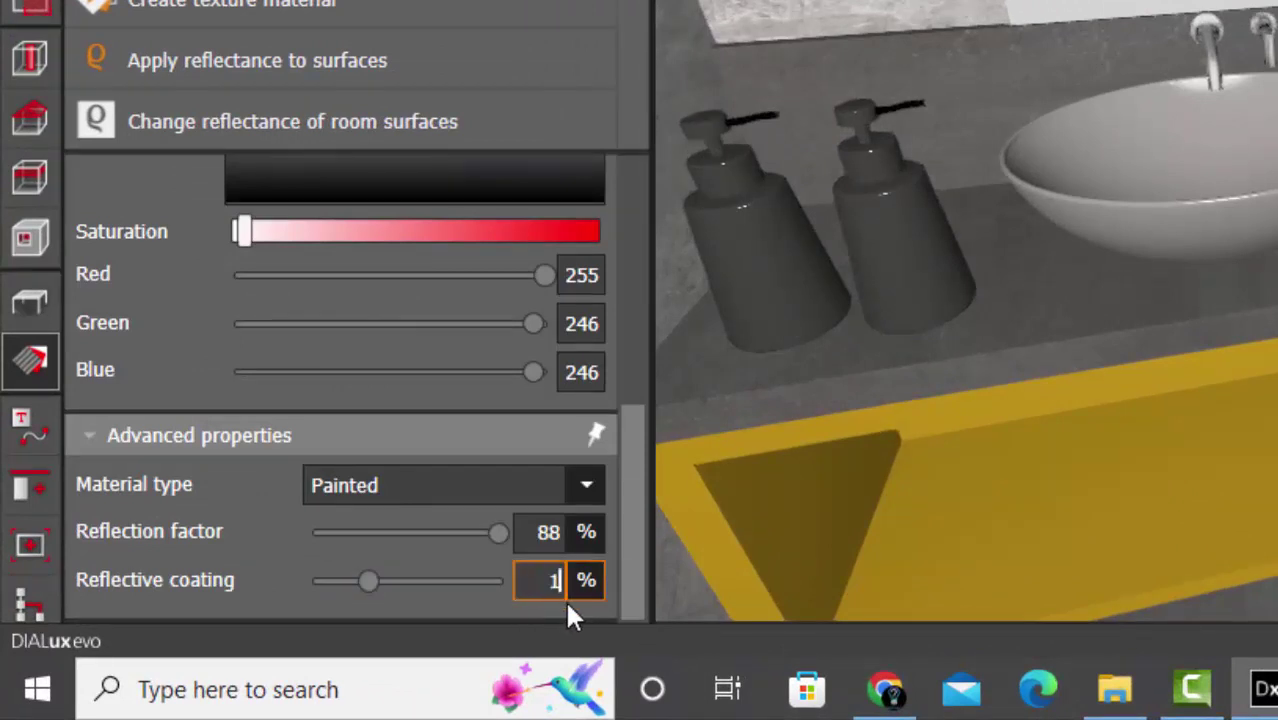
Set the basin material's reflective coating to 15% and its reflection factor to 90%.
type("5")
key("Return")
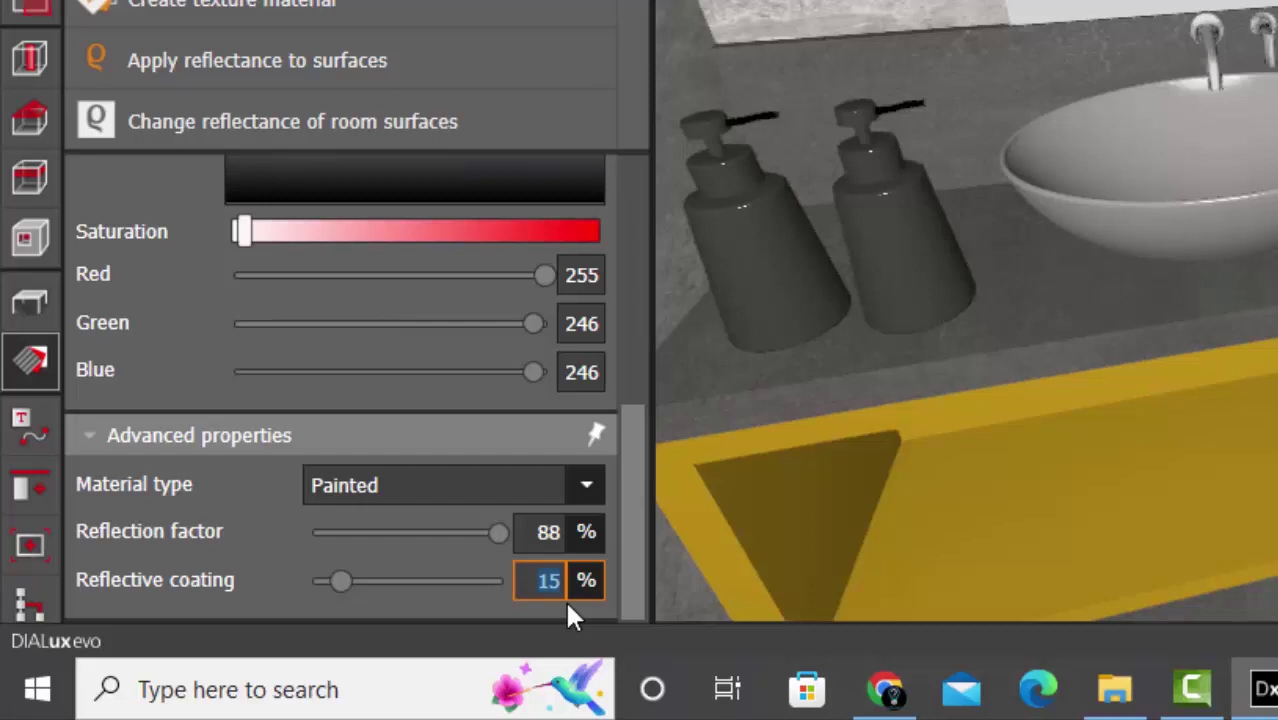
left_click(540, 533)
type("90")
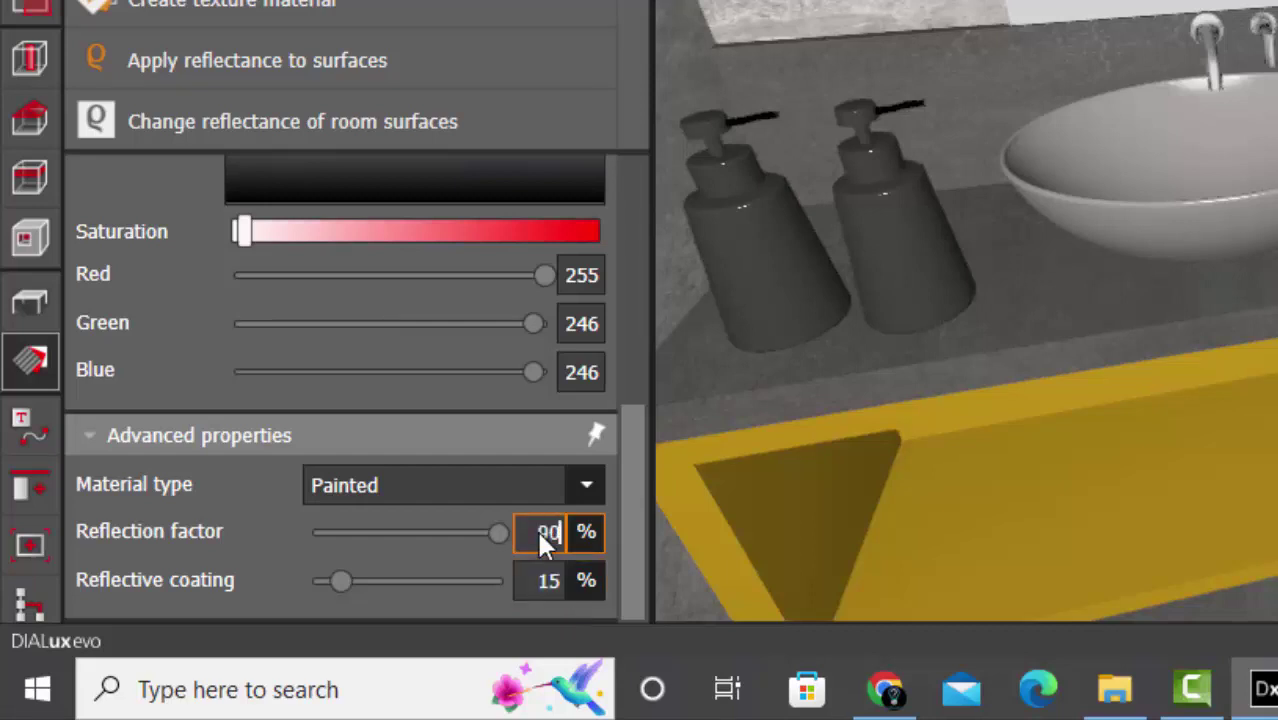
key("Return")
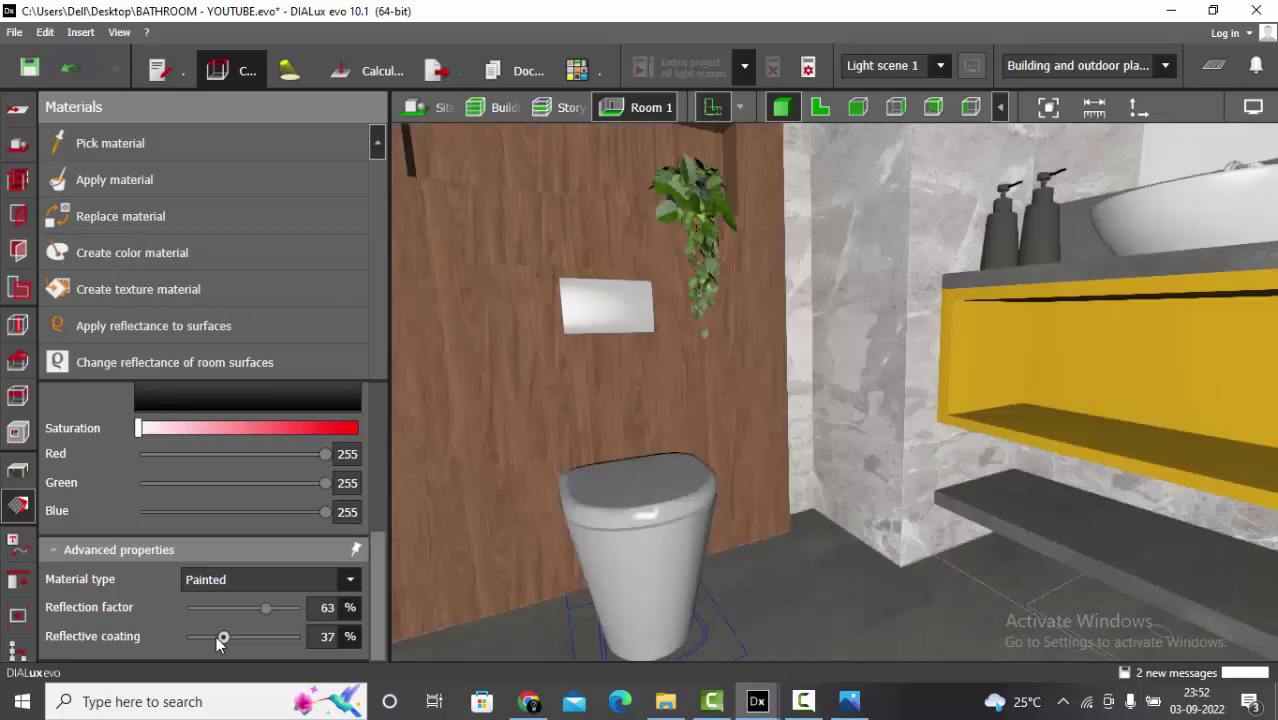
Set the white painted material's reflective coating to 20% and apply it to the toilet.
left_click_drag(220, 640, 205, 643)
double_click(322, 645)
type("20")
key("Return")
left_click(617, 500)
middle_click_drag(510, 487, 804, 485)
right_click_drag(804, 484, 821, 346)
scroll(821, 346, "down", 3)
scroll(821, 346, "up", 2)
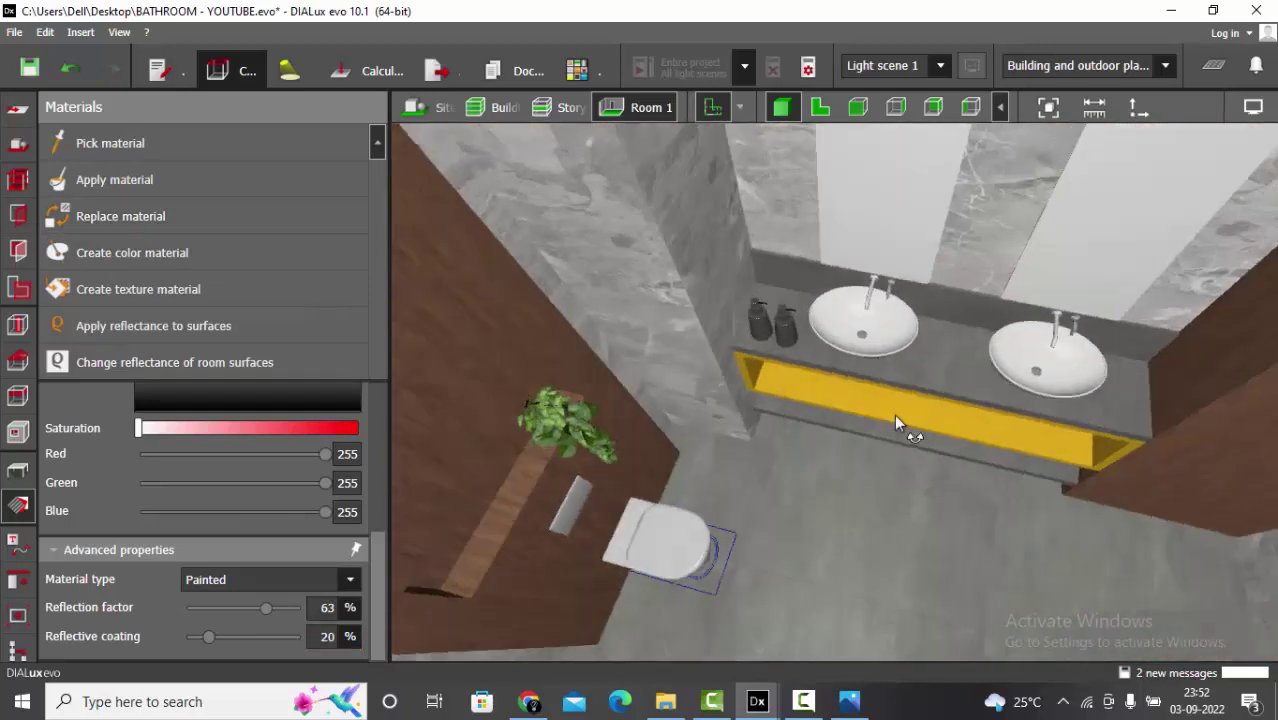
Pick the white material of the basin nearest the soap dispensers and set reflective coating to 10% and reflection factor to 80%.
scroll(894, 414, "up", 4)
middle_click_drag(530, 468, 762, 414)
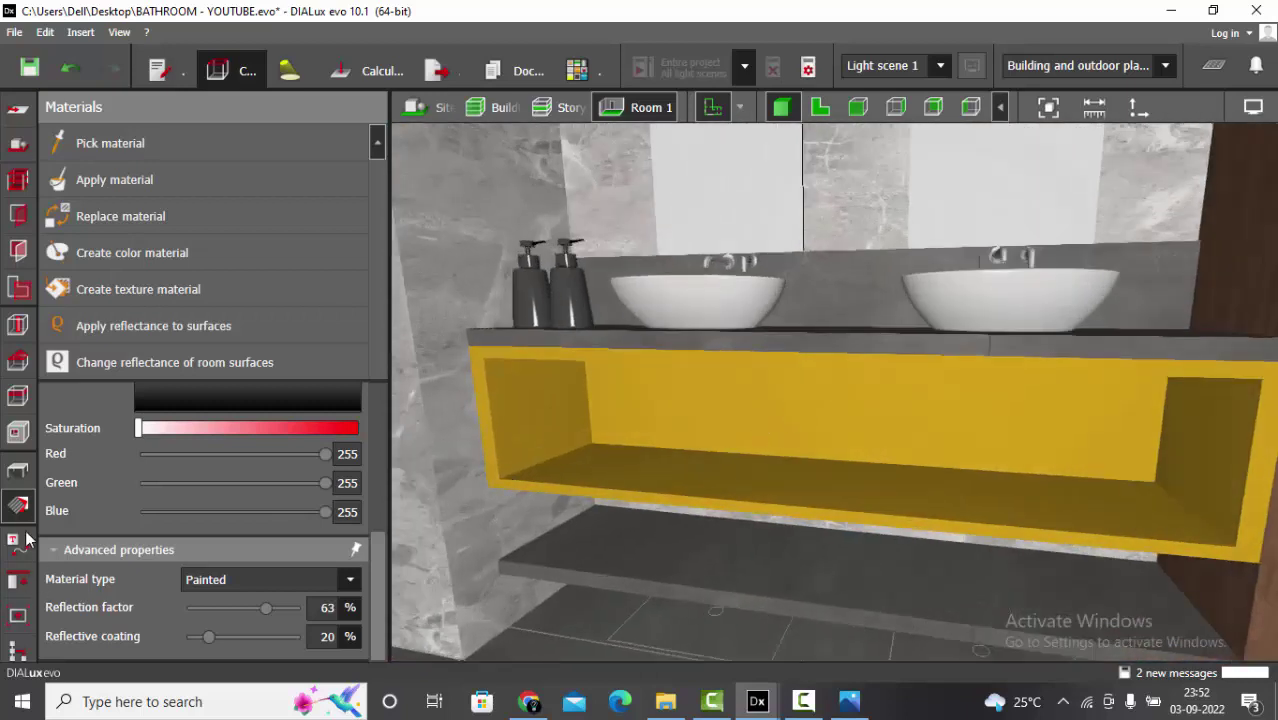
left_click(110, 143)
scroll(683, 283, "up", 2)
left_click(683, 283)
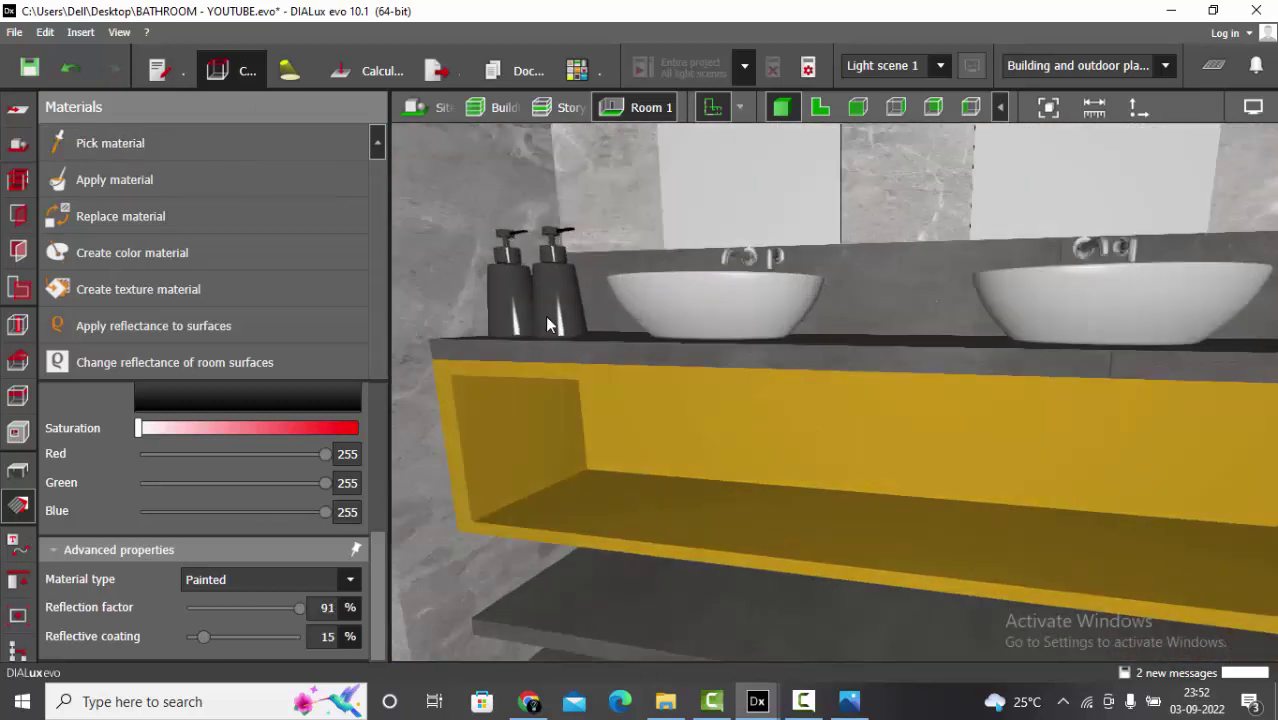
scroll(293, 449, "up", 3)
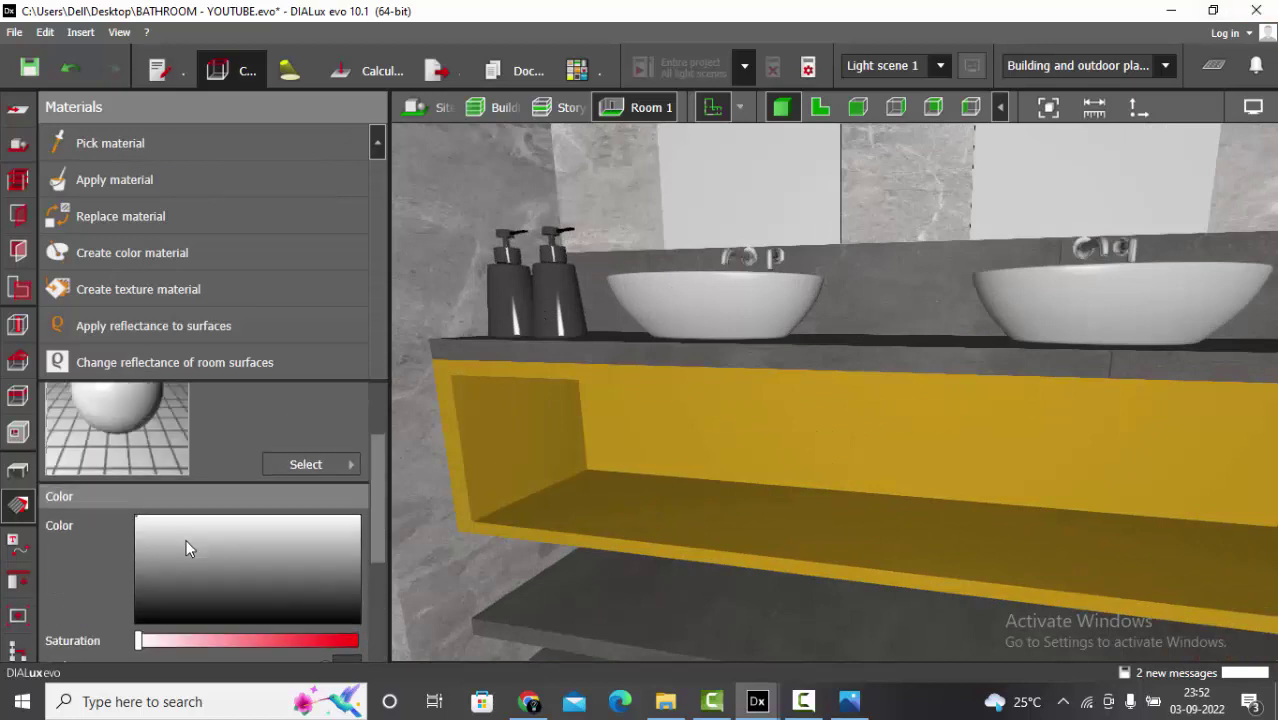
scroll(186, 539, "down", 3)
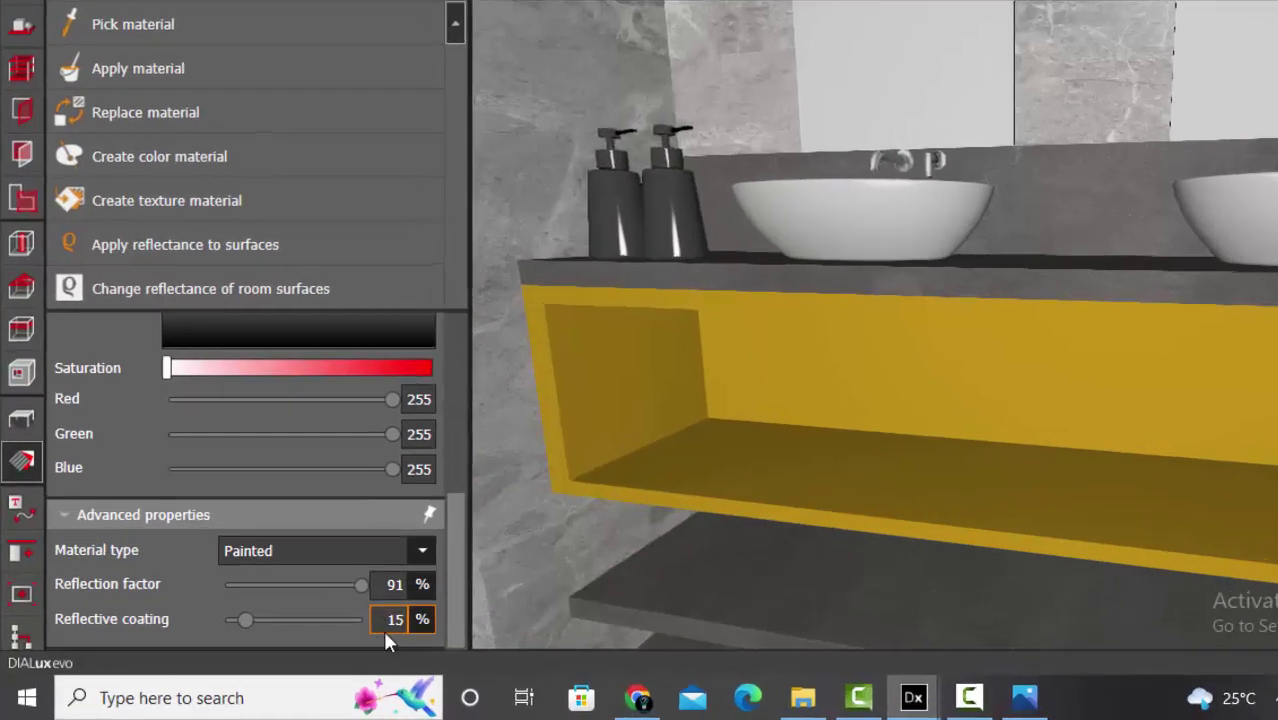
left_click(318, 645)
type("10")
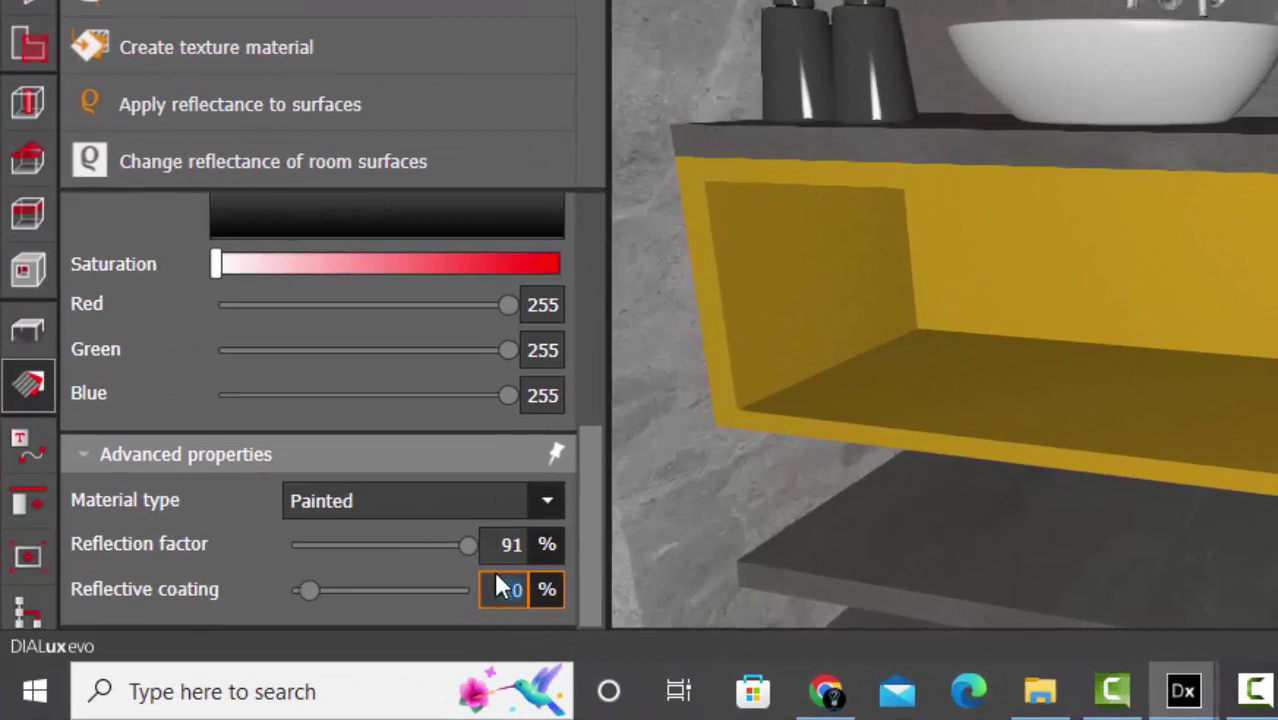
double_click(510, 558)
type("80")
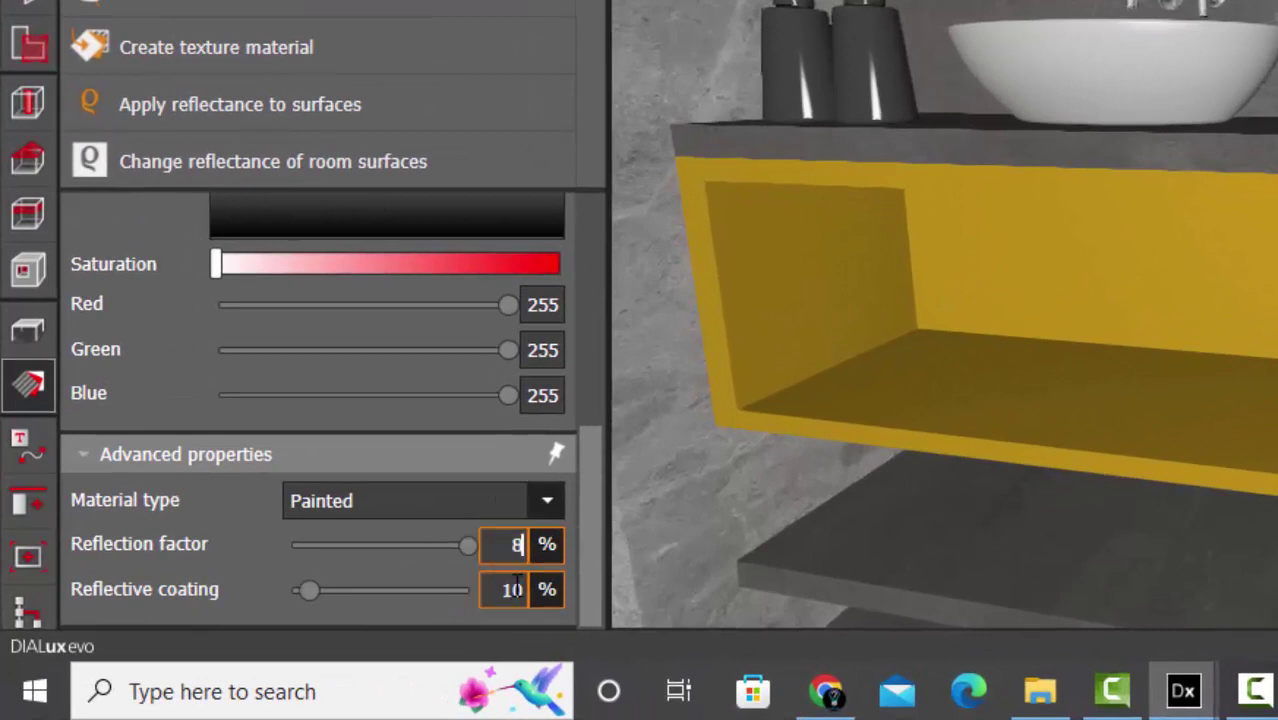
key("Return")
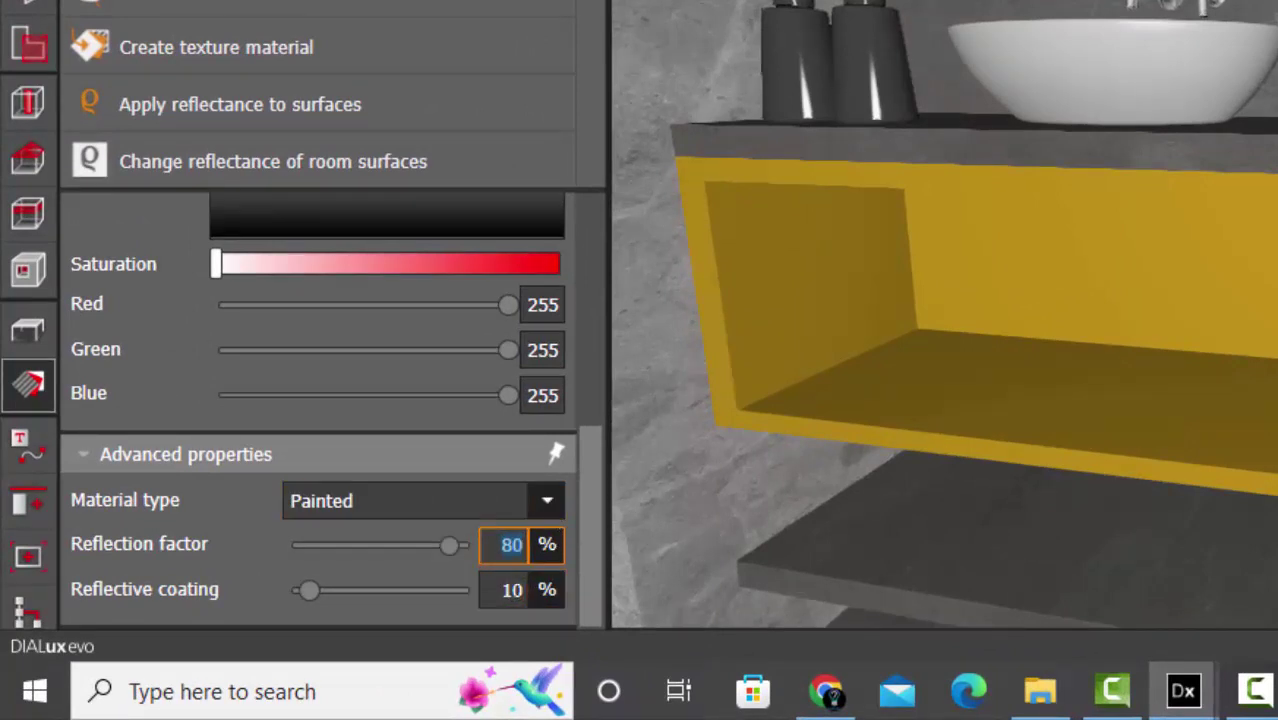
Apply the white painted material to the open vanity cabinet below the counter.
left_click(1068, 244)
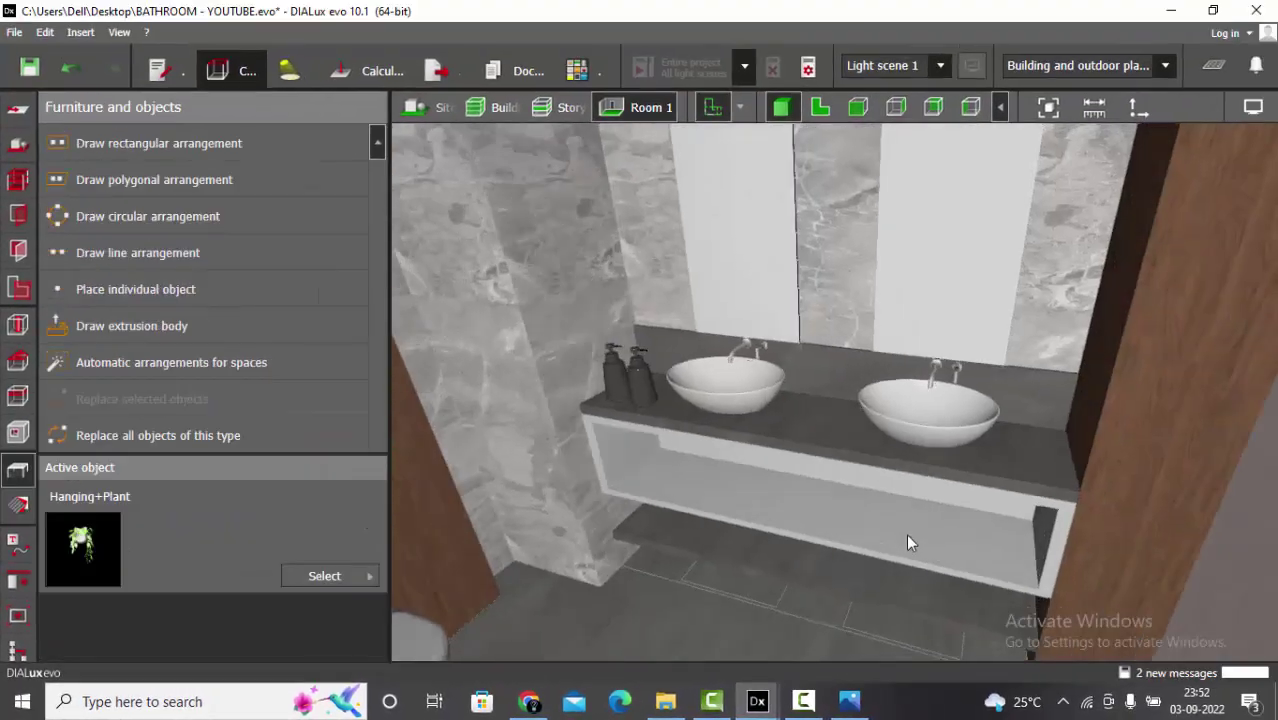
left_click(330, 575)
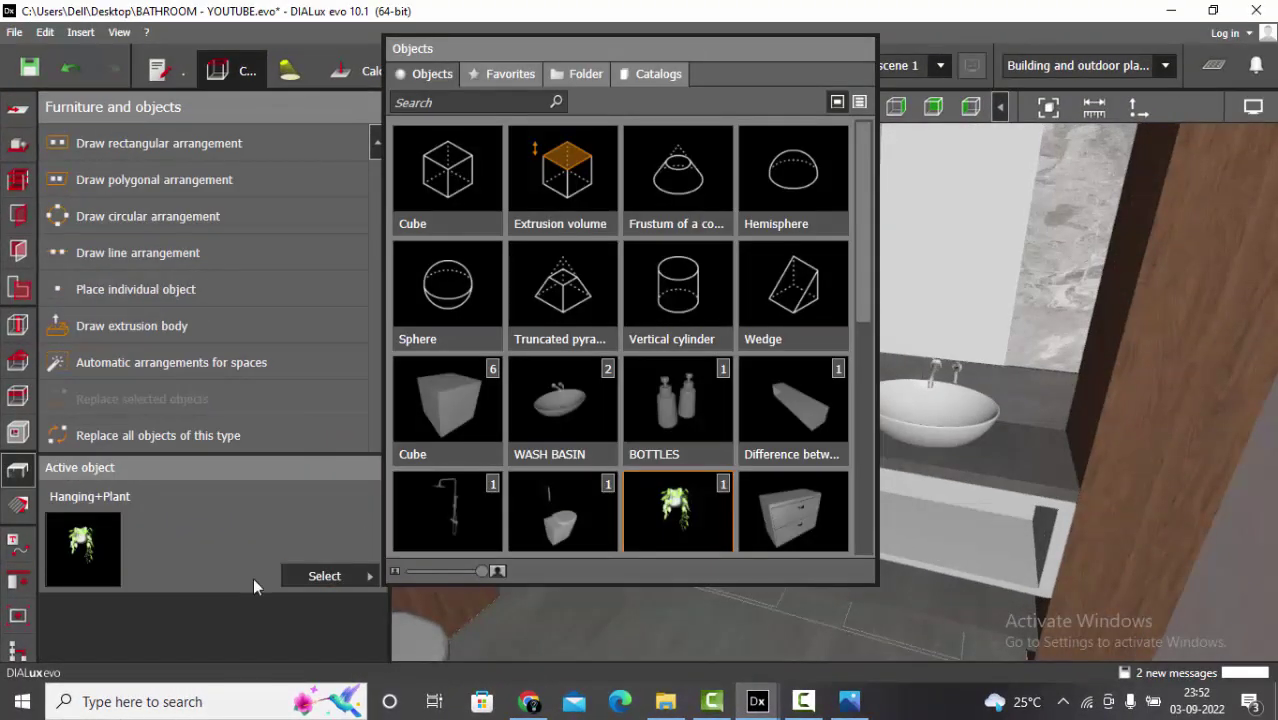
left_click(18, 506)
Try a reflection factor of 11% on the white painted material, compare the preview sphere, and set the factor to 78%.
scroll(277, 565, "down", 5)
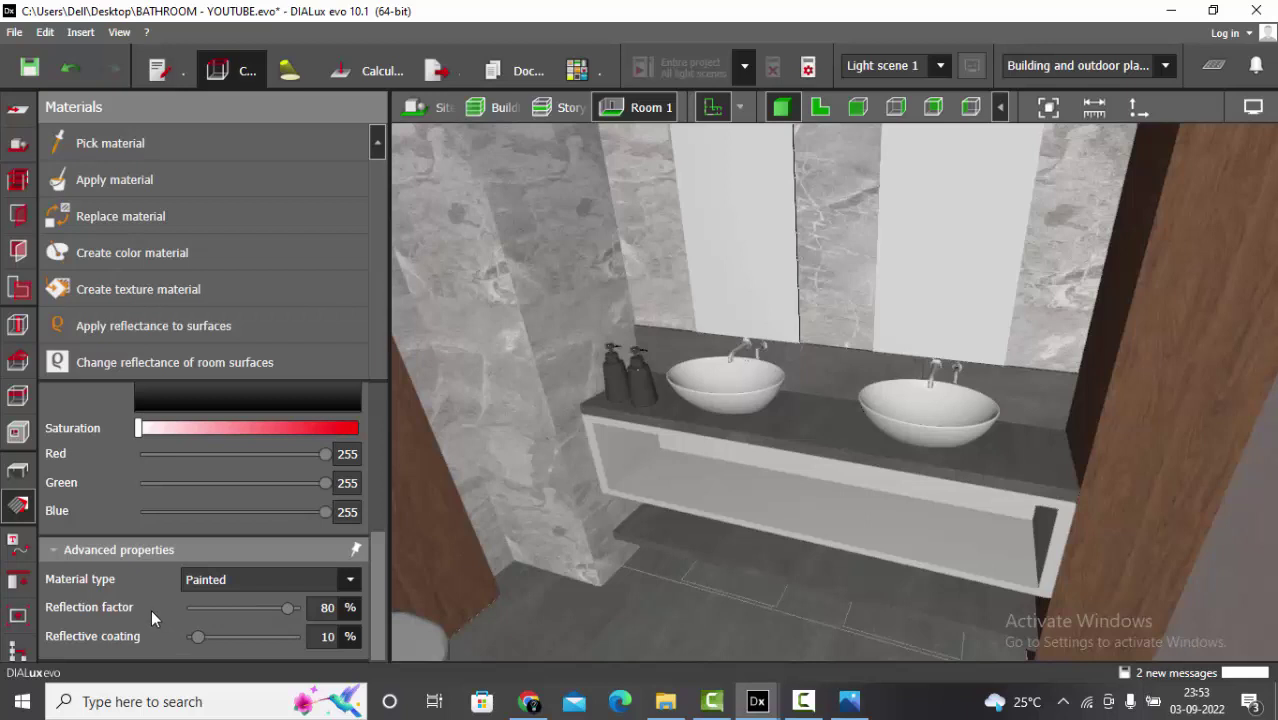
left_click(326, 612)
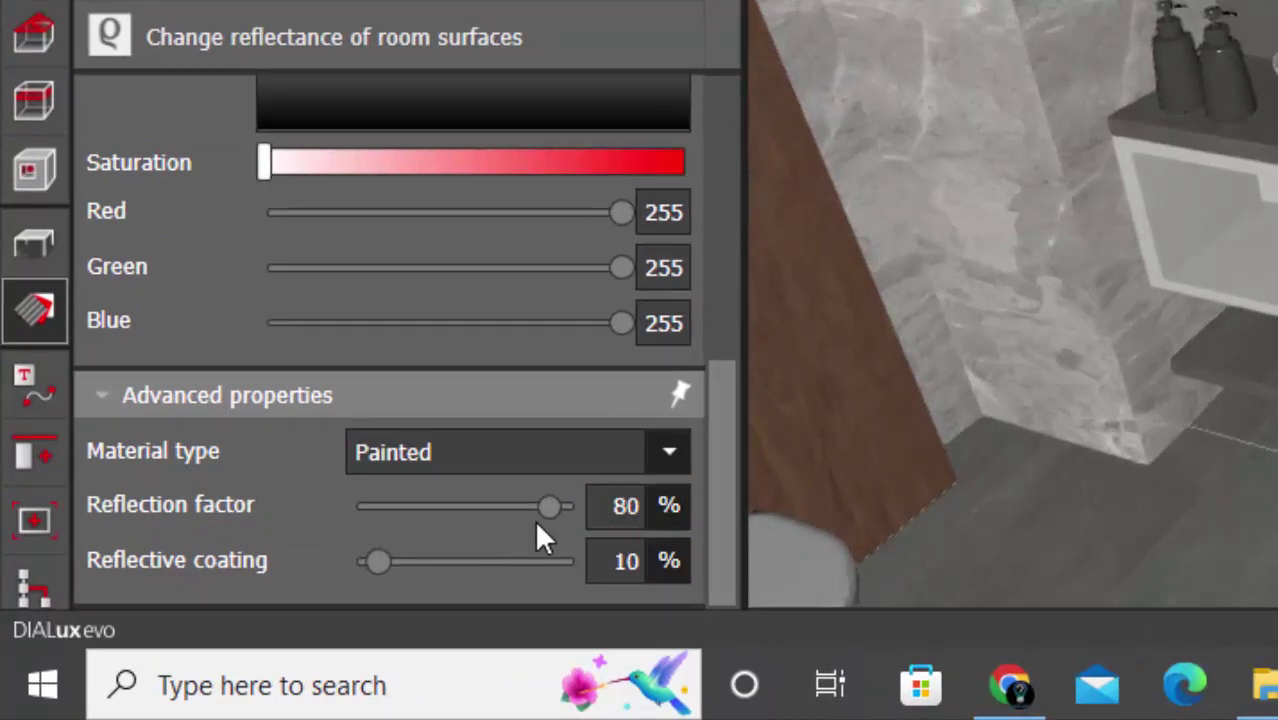
left_click_drag(547, 507, 401, 527)
scroll(400, 525, "up", 5)
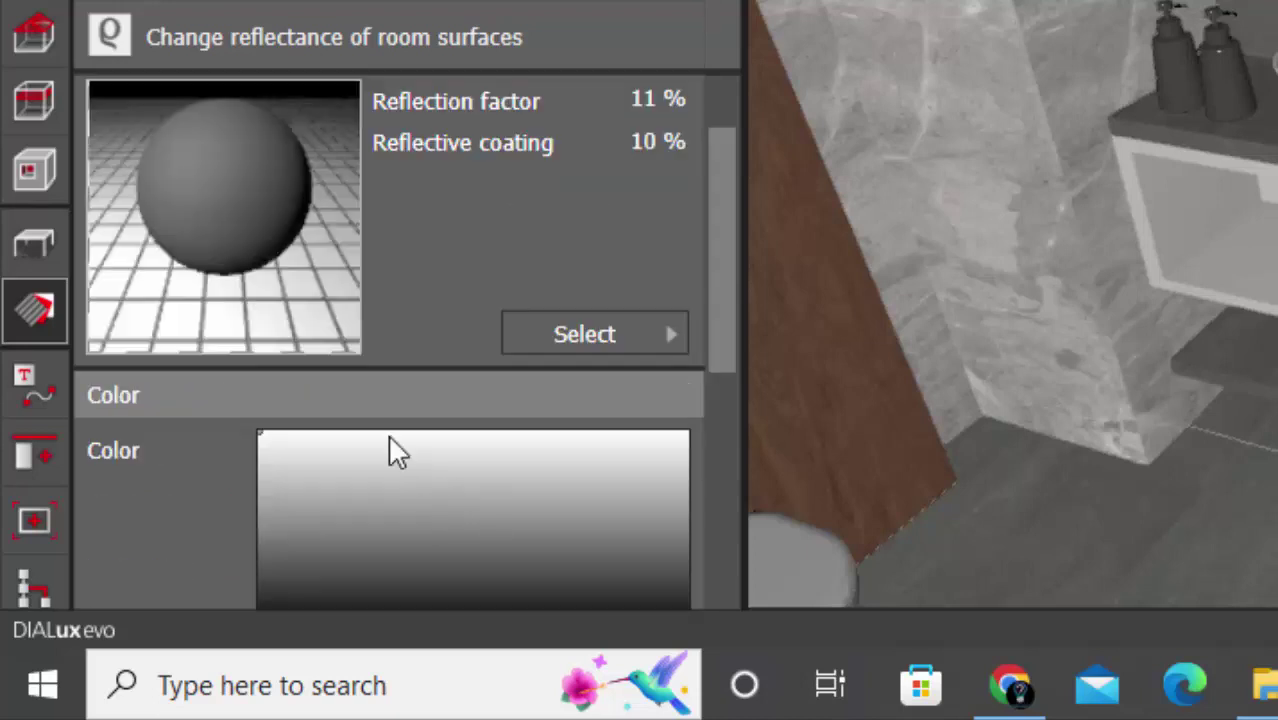
scroll(240, 165, "down", 1)
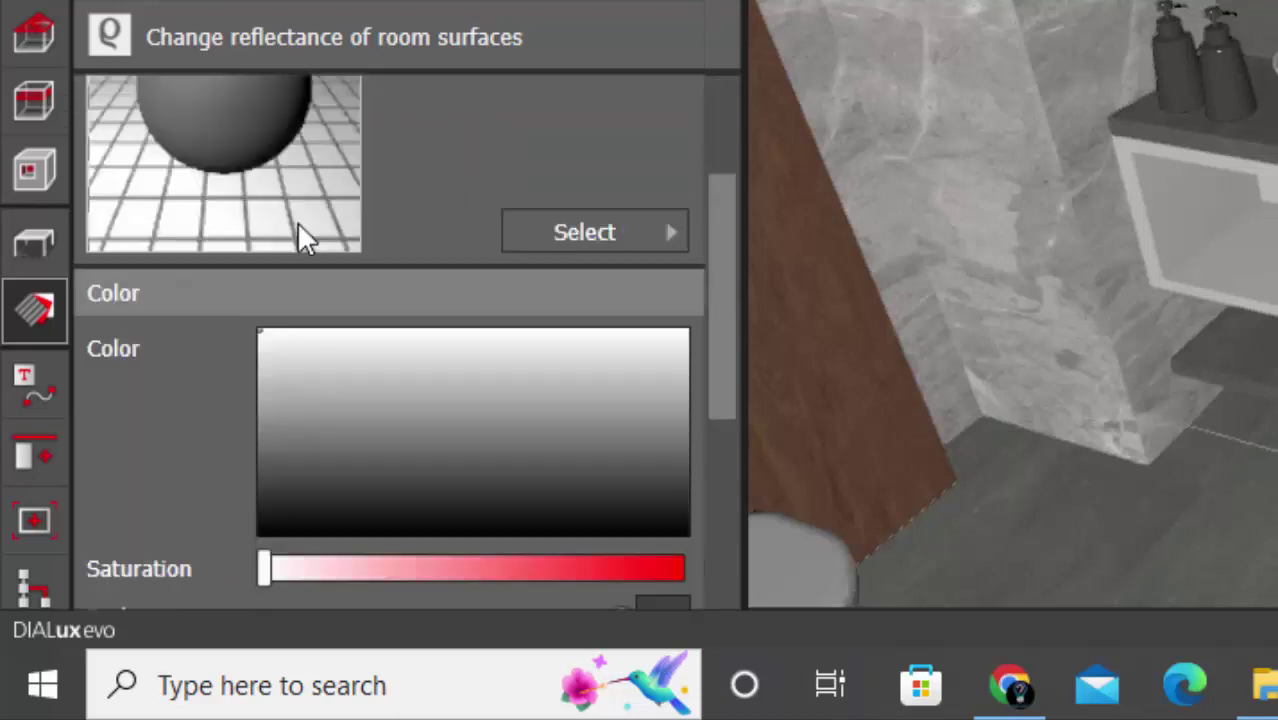
scroll(340, 330, "down", 4)
left_click_drag(428, 512, 546, 508)
scroll(551, 479, "up", 5)
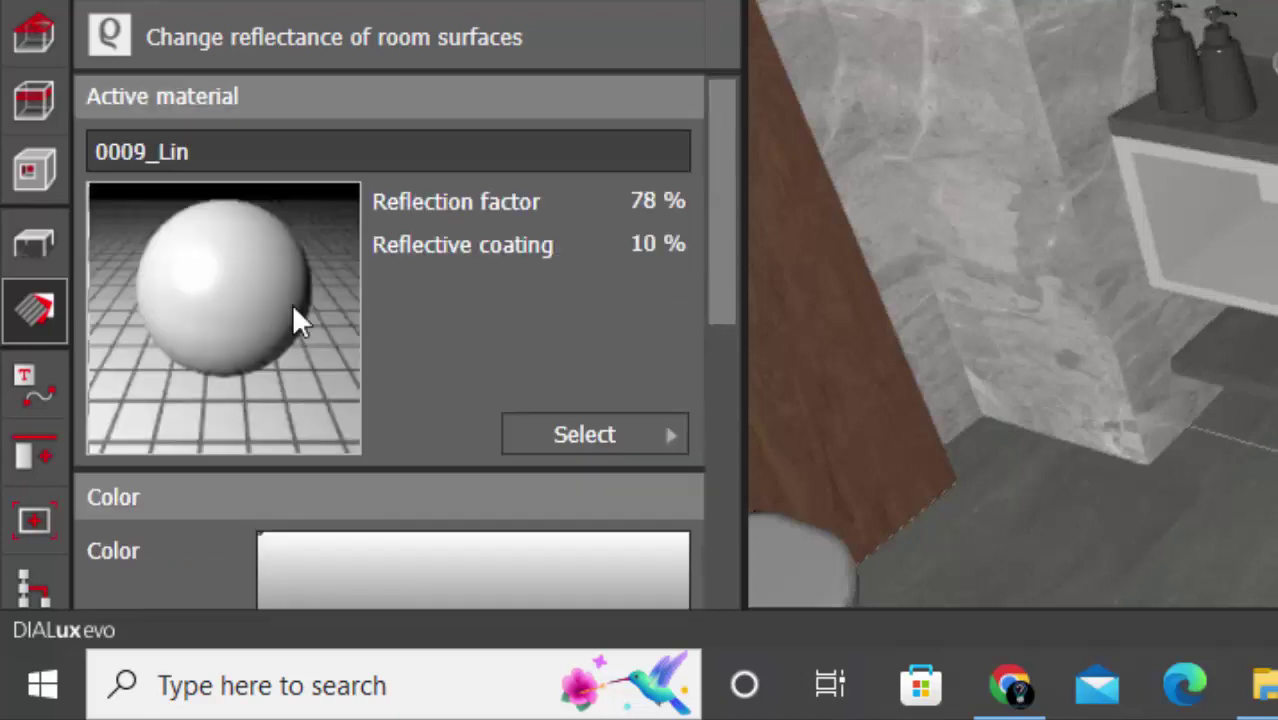
Raise the white material's reflective coating to 89% and examine the effect on the preview sphere.
scroll(300, 285, "down", 5)
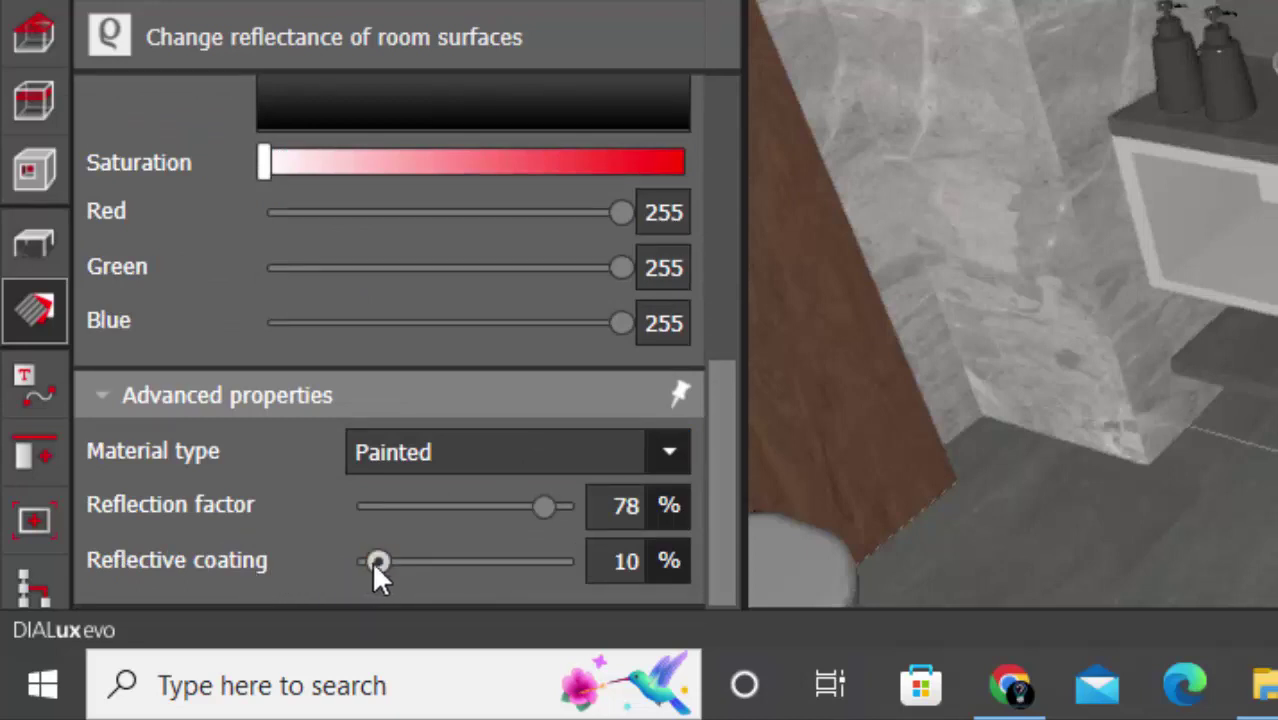
left_click_drag(372, 562, 596, 560)
left_click_drag(486, 576, 548, 576)
scroll(515, 575, "up", 5)
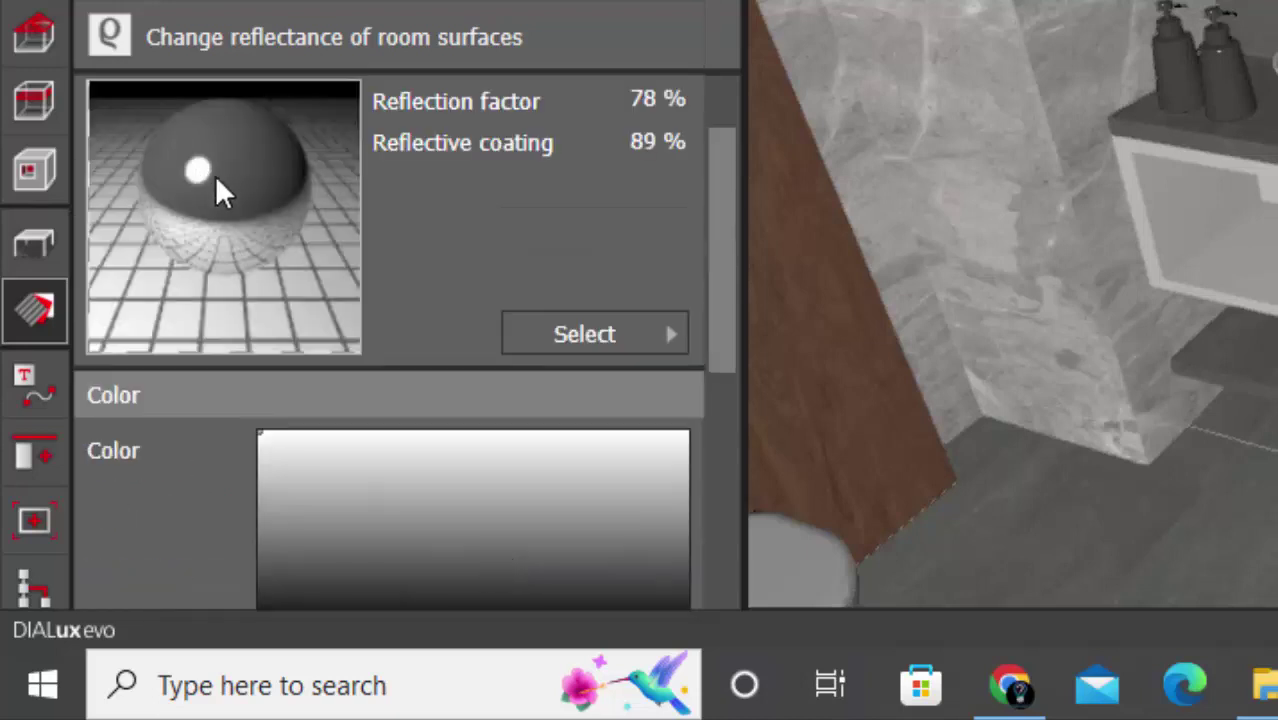
scroll(250, 185, "down", 5)
scroll(280, 260, "up", 6)
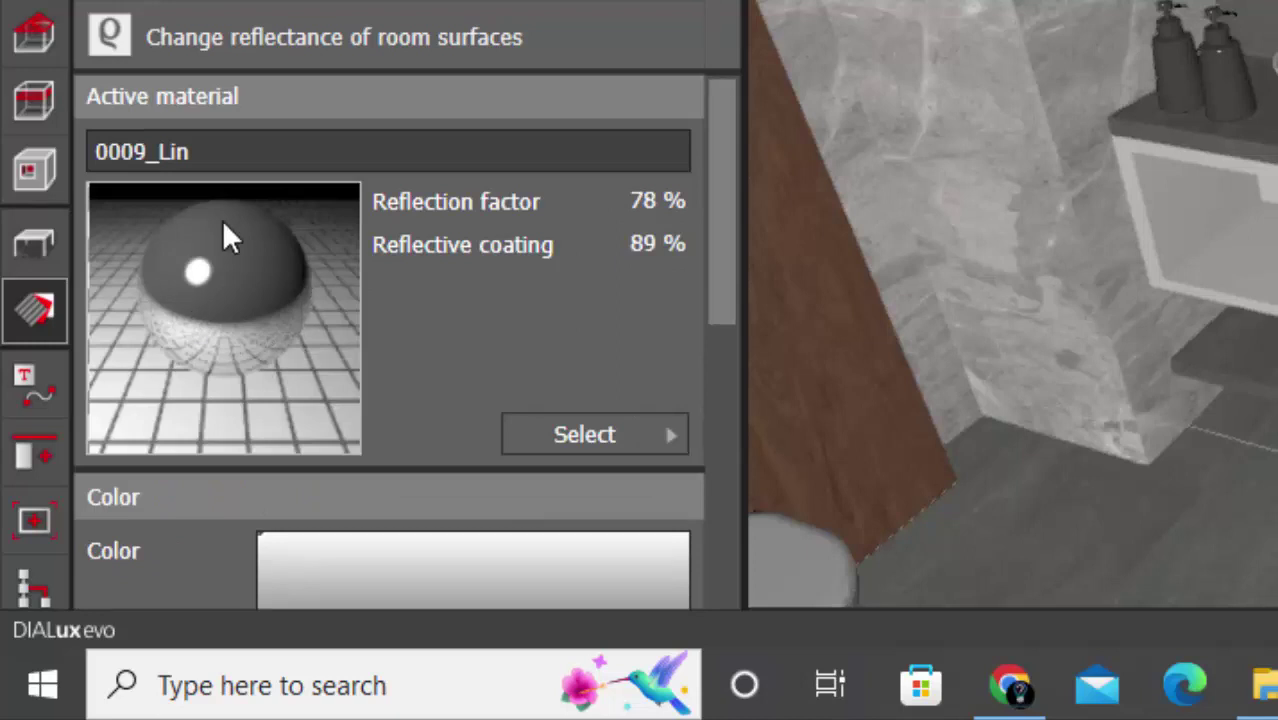
scroll(281, 281, "down", 2)
scroll(280, 282, "down", 4)
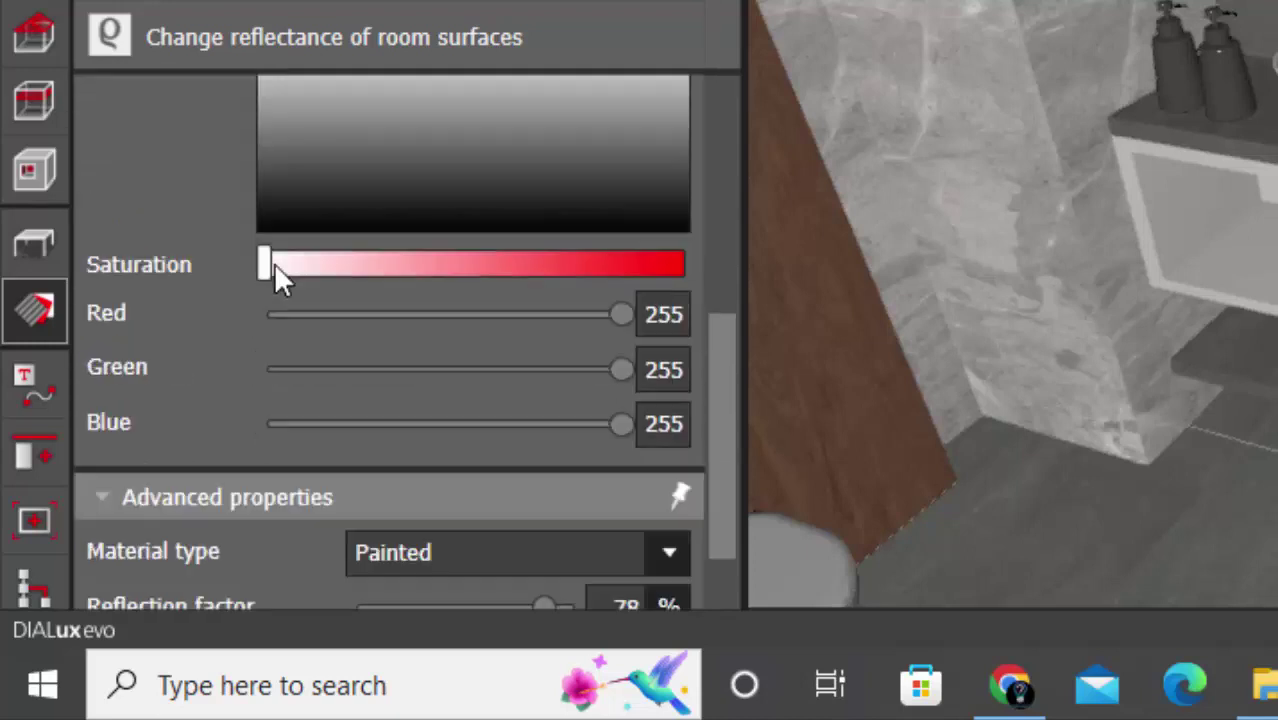
Set the white material's reflective coating to 12% and review the available material types, keeping Painted.
left_click_drag(549, 561, 385, 570)
scroll(418, 432, "up", 6)
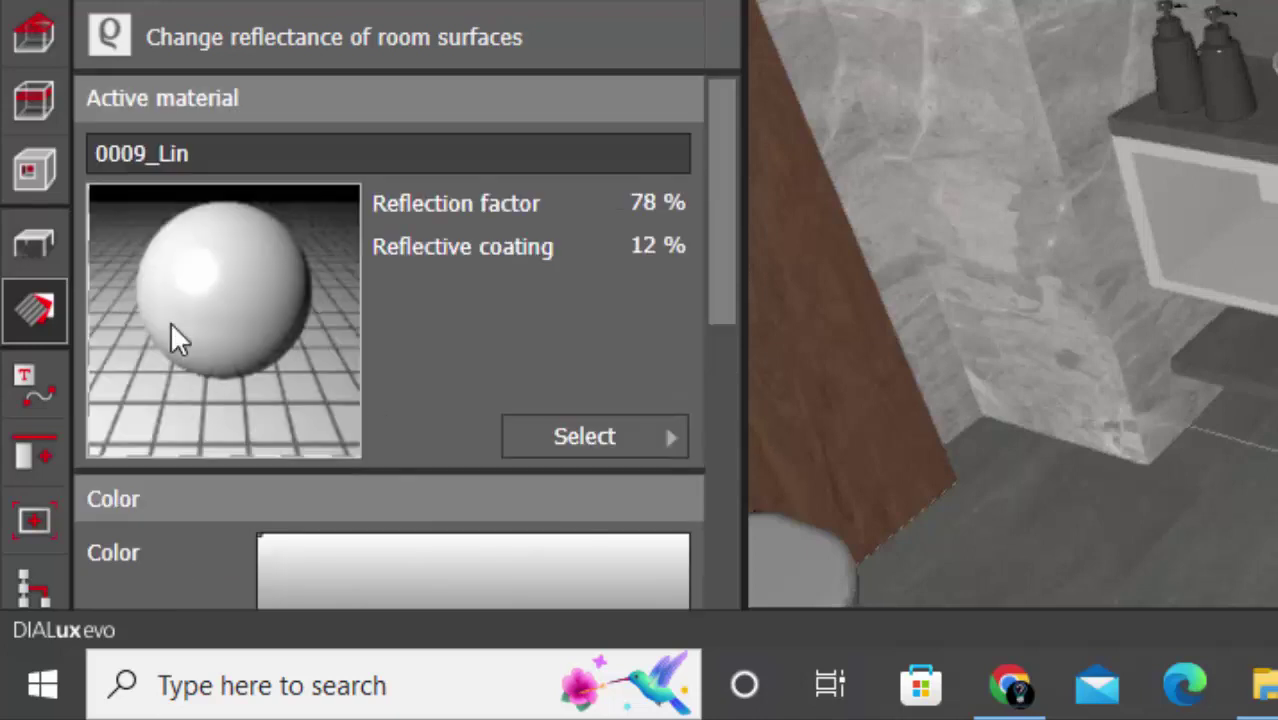
scroll(254, 210, "down", 2)
scroll(290, 260, "down", 4)
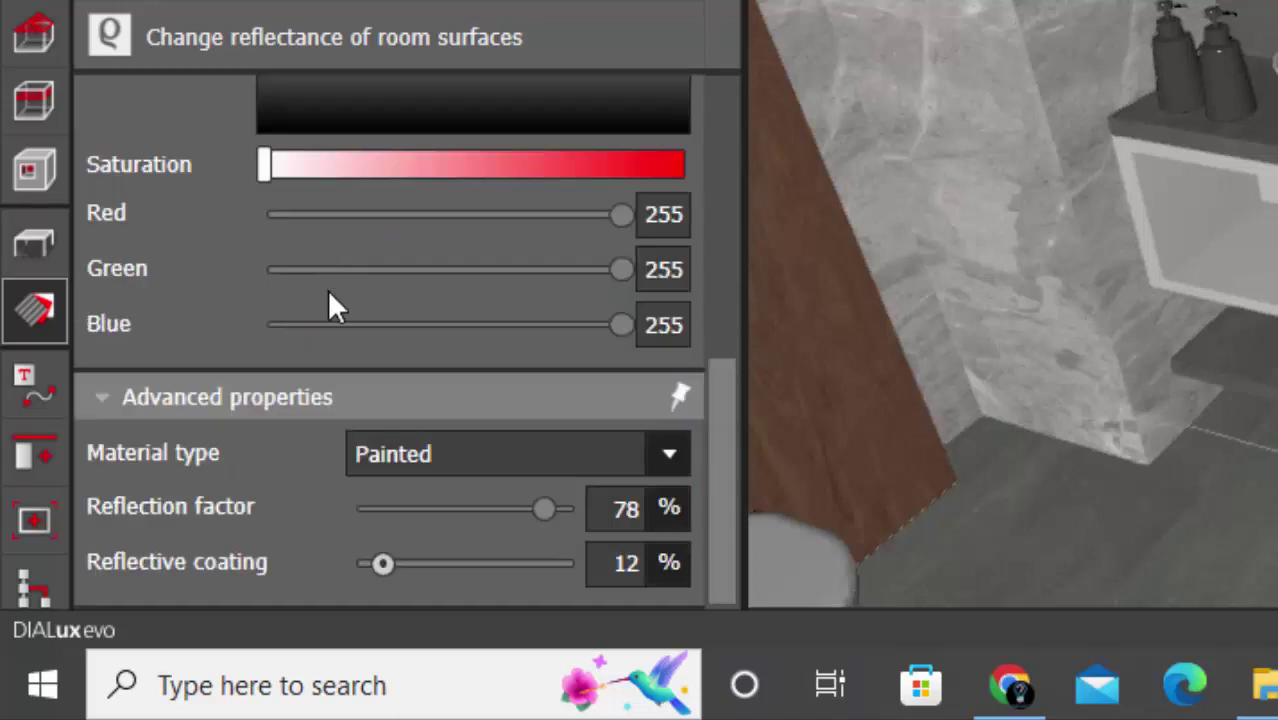
left_click(491, 464)
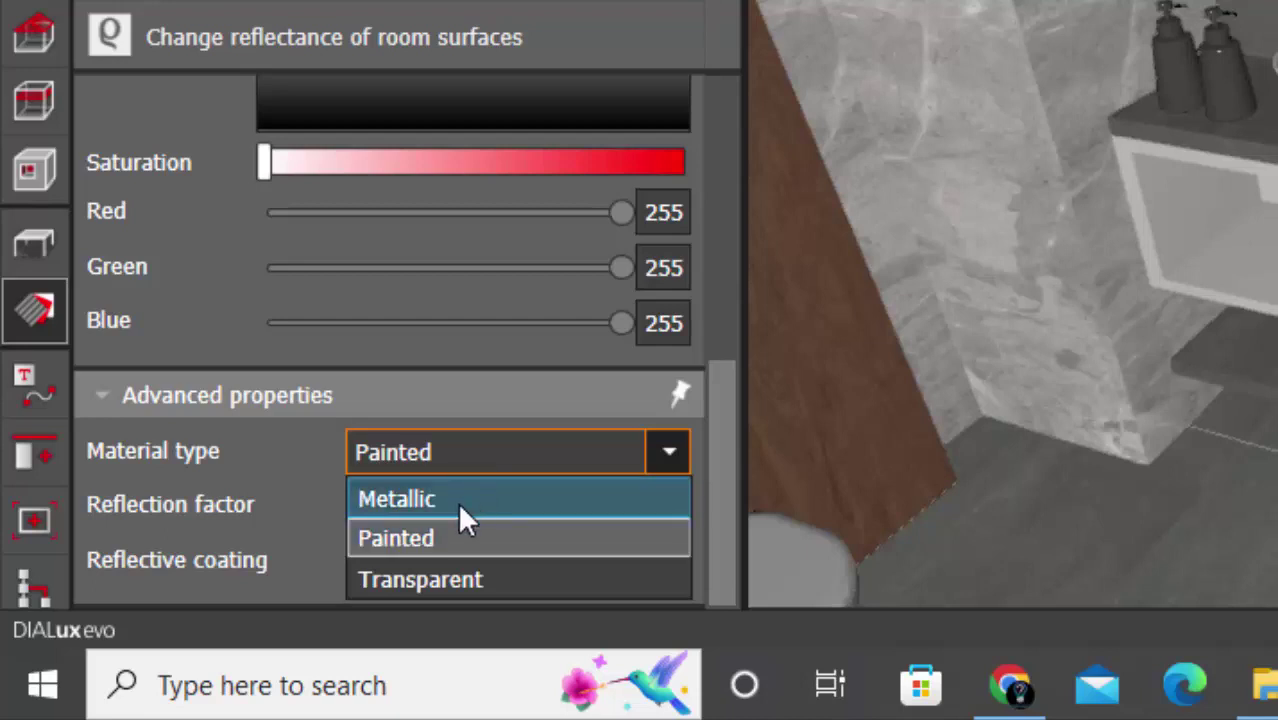
left_click(510, 465)
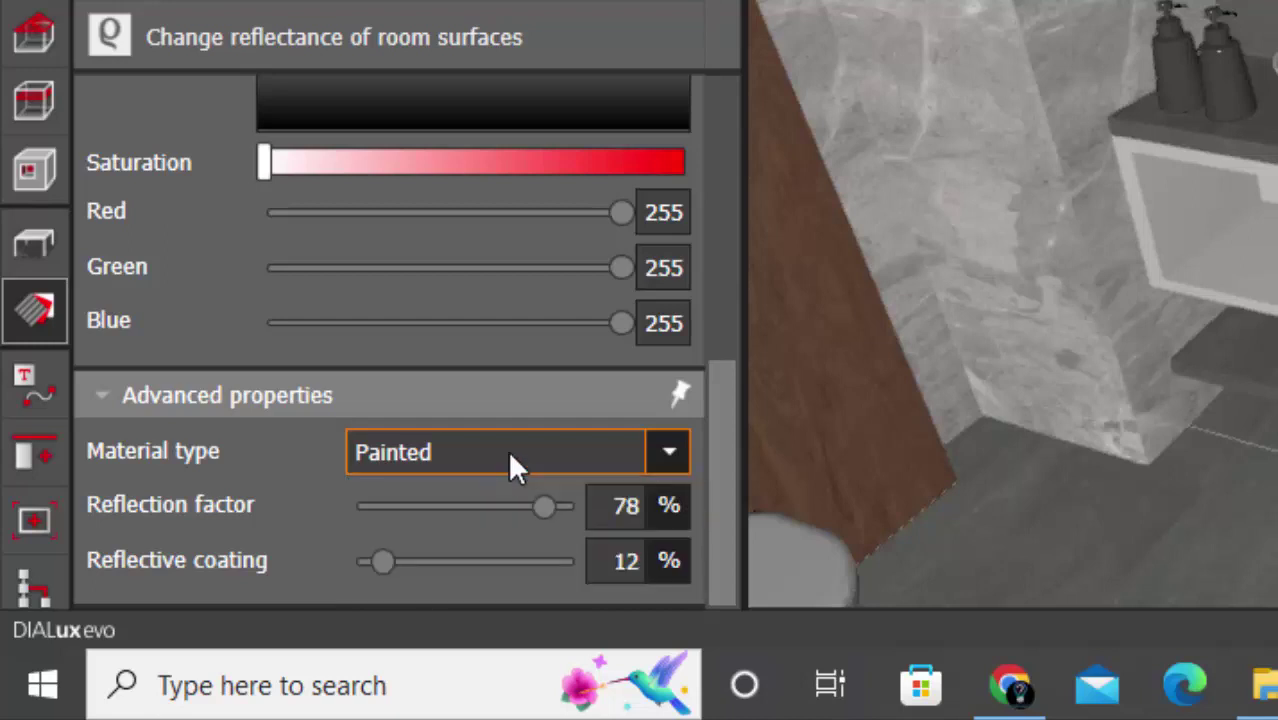
Consult the mood board image for the accessory finishes, and return to the vanity view in DIALux evo.
left_click(50, 252)
right_click_drag(1074, 340, 1074, 461)
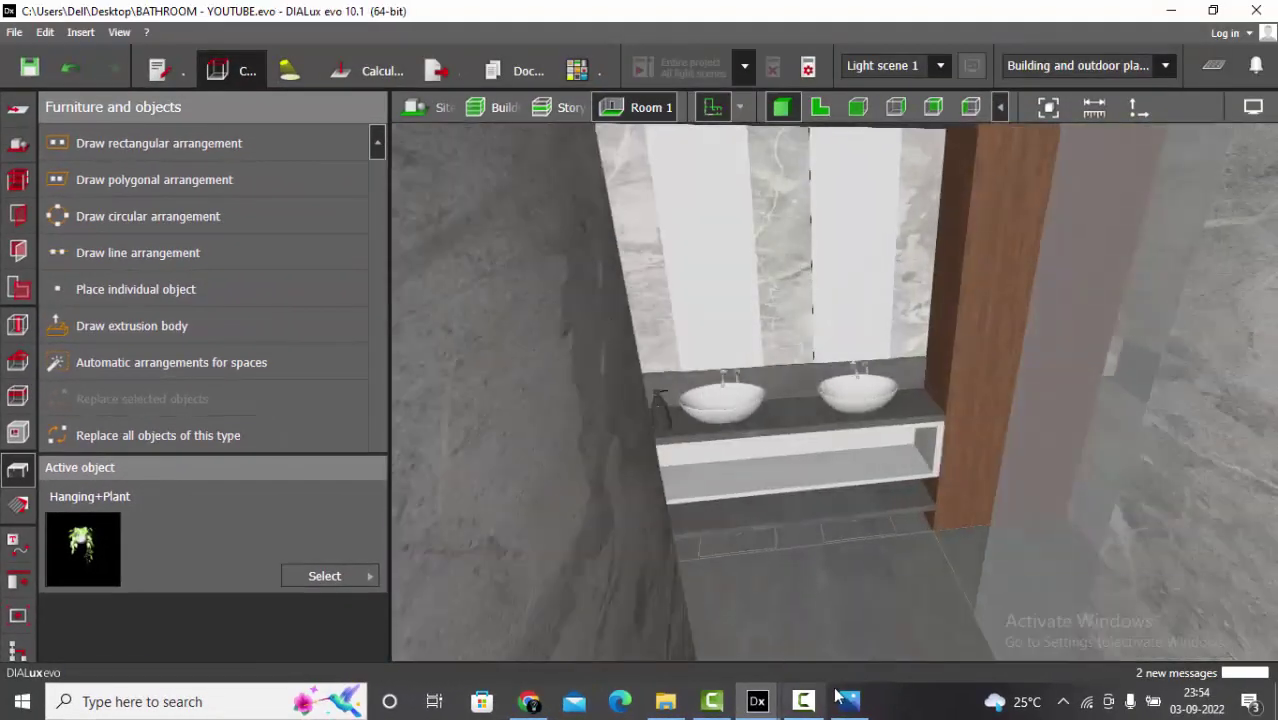
left_click(849, 701)
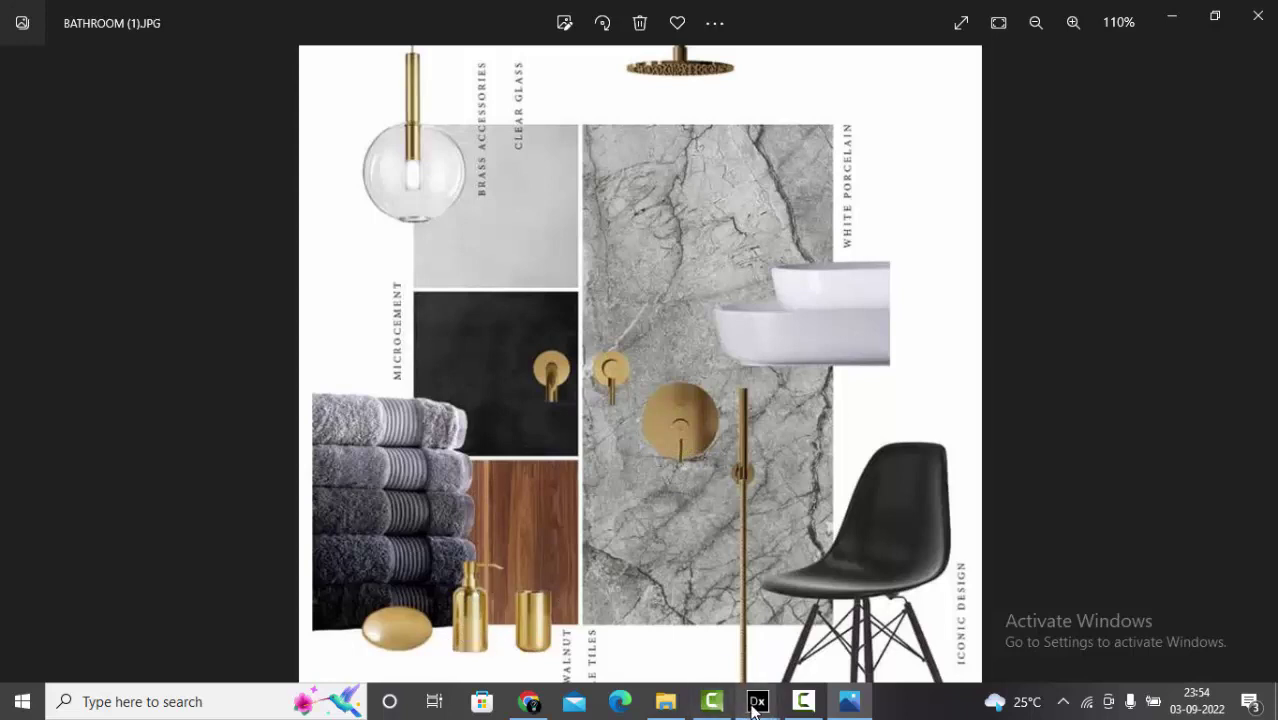
mouse_move(757, 697)
left_click(760, 622)
left_click_drag(757, 414, 746, 389)
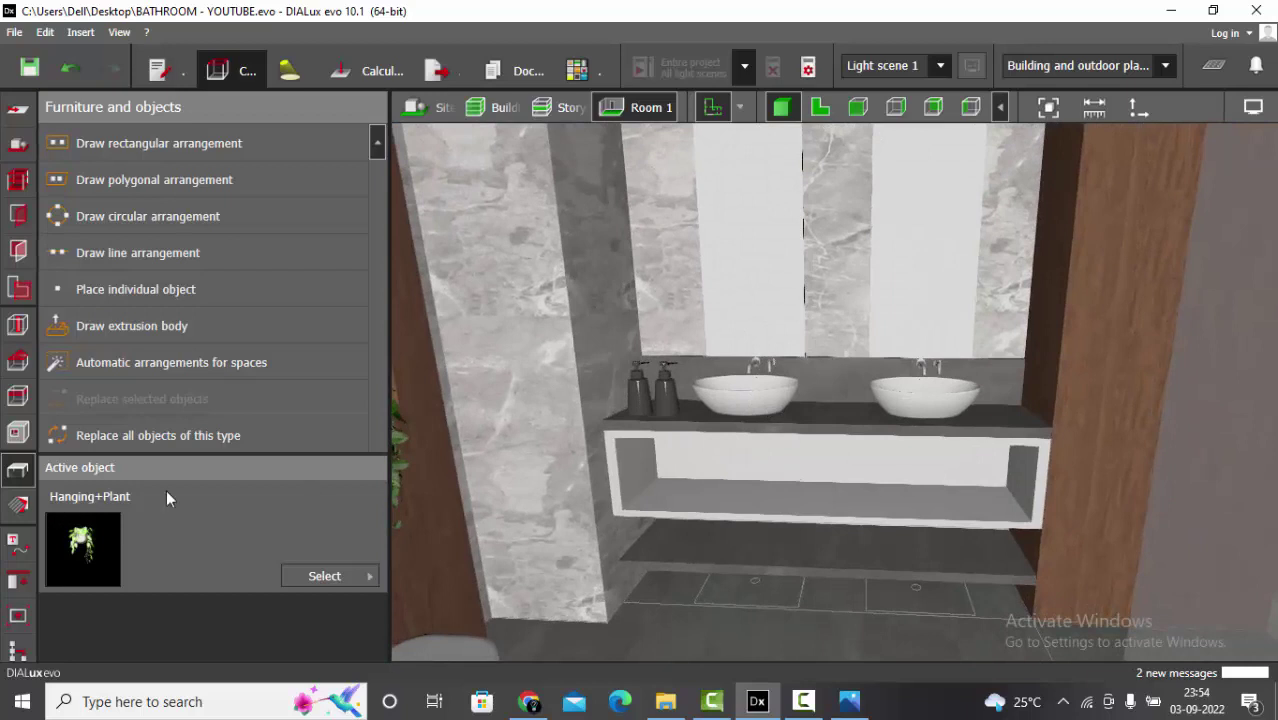
Load the color 1012 (Lemon yellow) from the color catalog's 1xxx Yellow group as the active material.
left_click(19, 506)
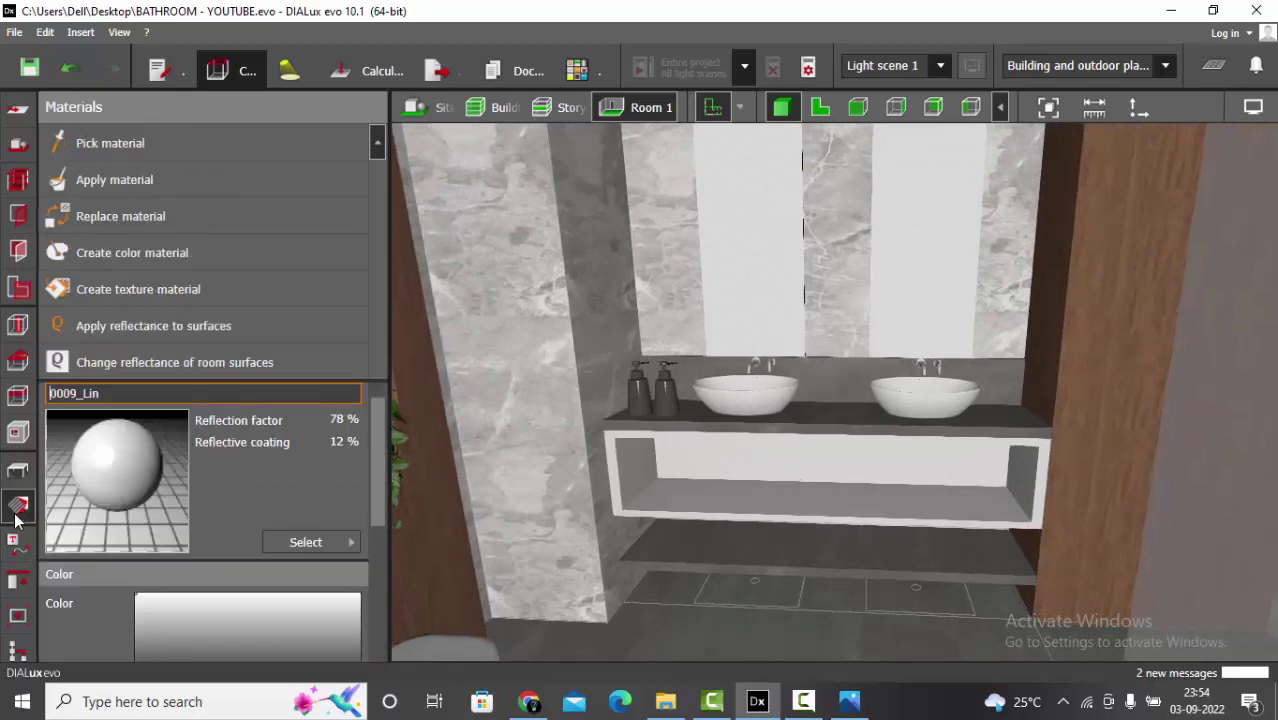
left_click(335, 546)
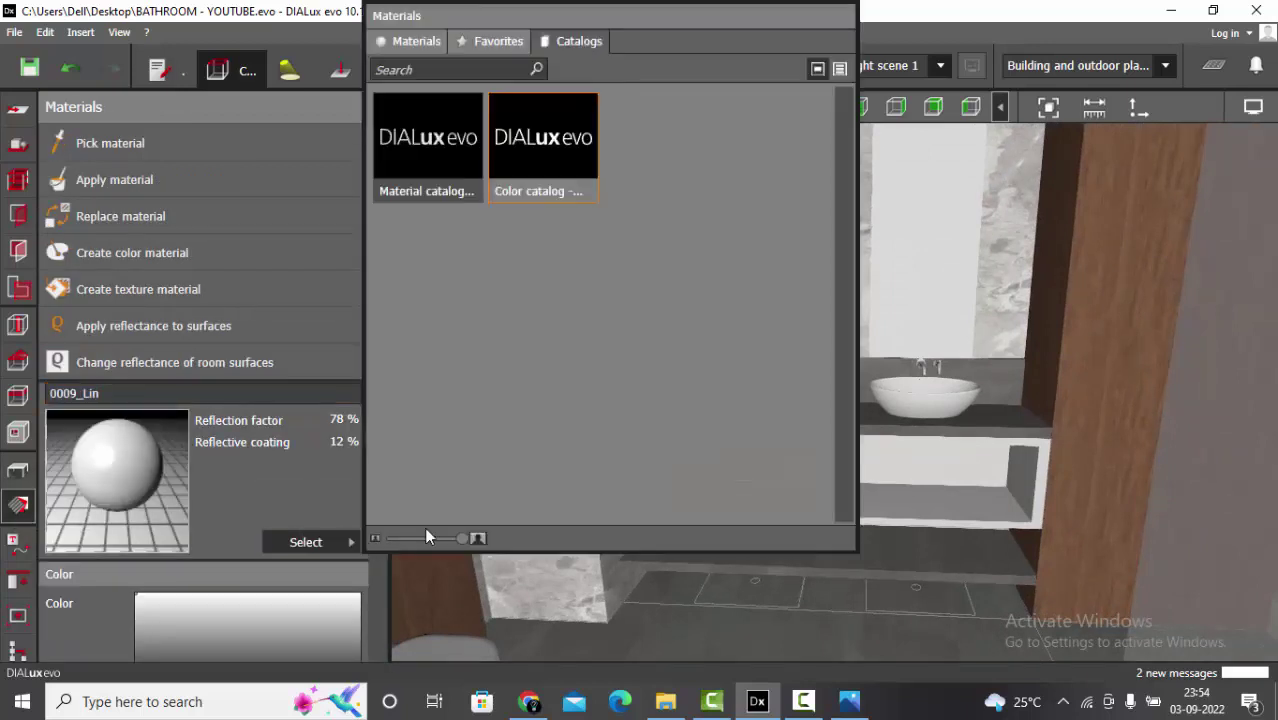
left_click(543, 162)
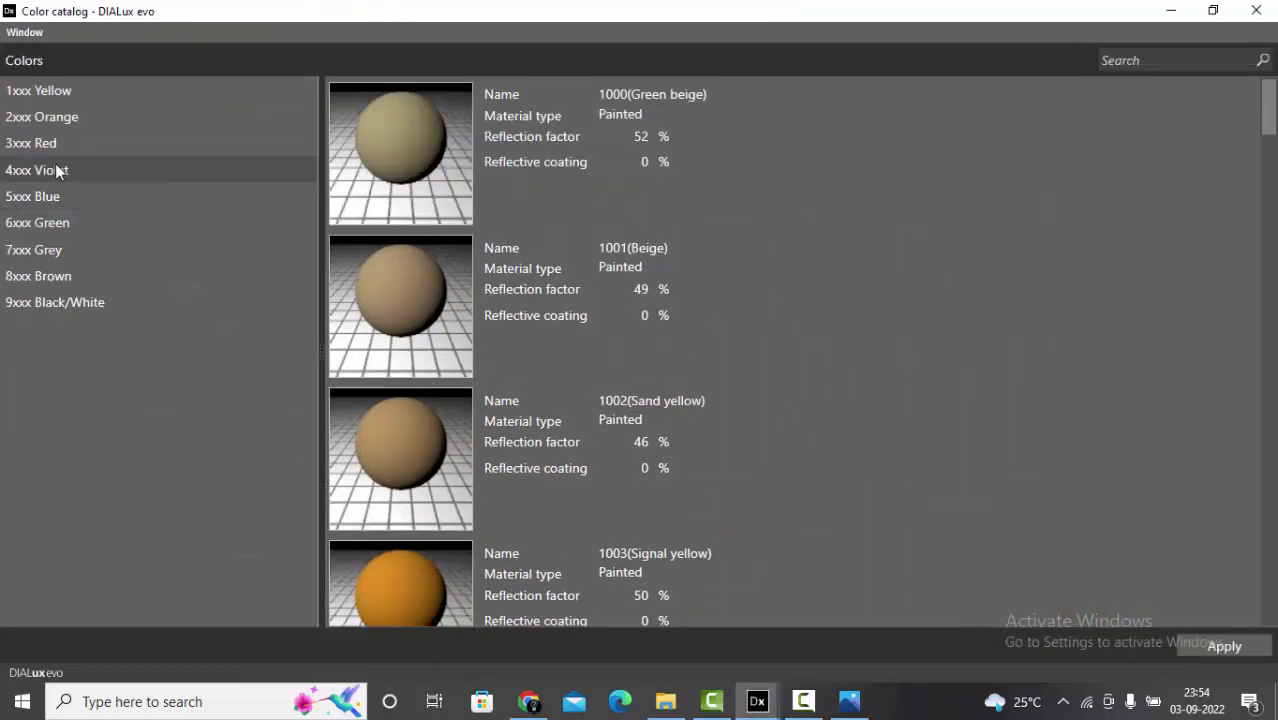
left_click(50, 93)
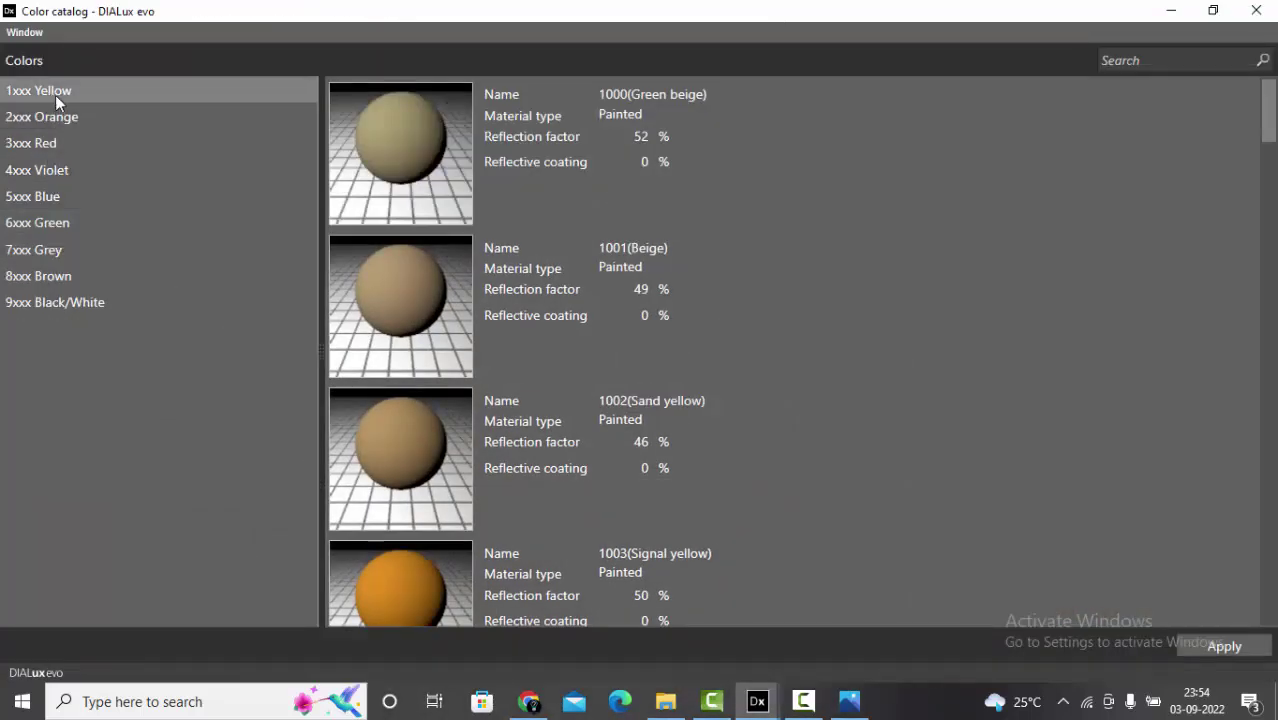
scroll(824, 407, "down", 3)
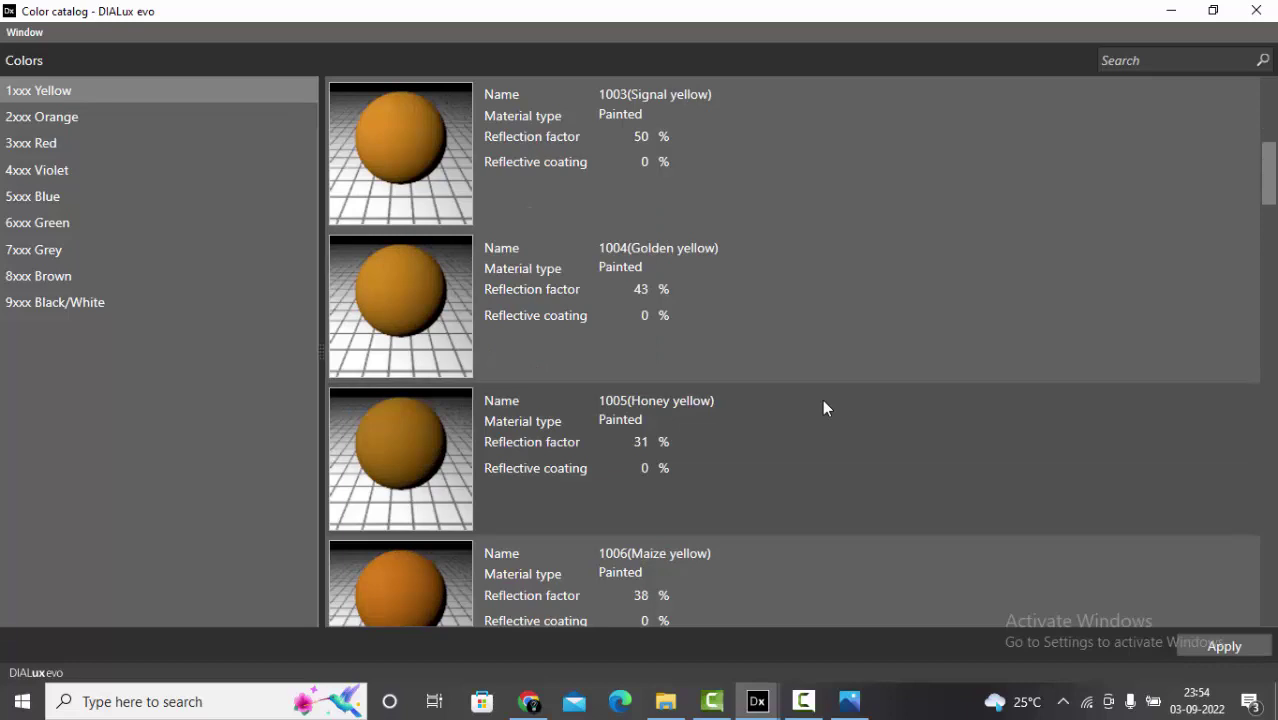
scroll(408, 597, "down", 3)
scroll(413, 583, "down", 2)
left_click(370, 307)
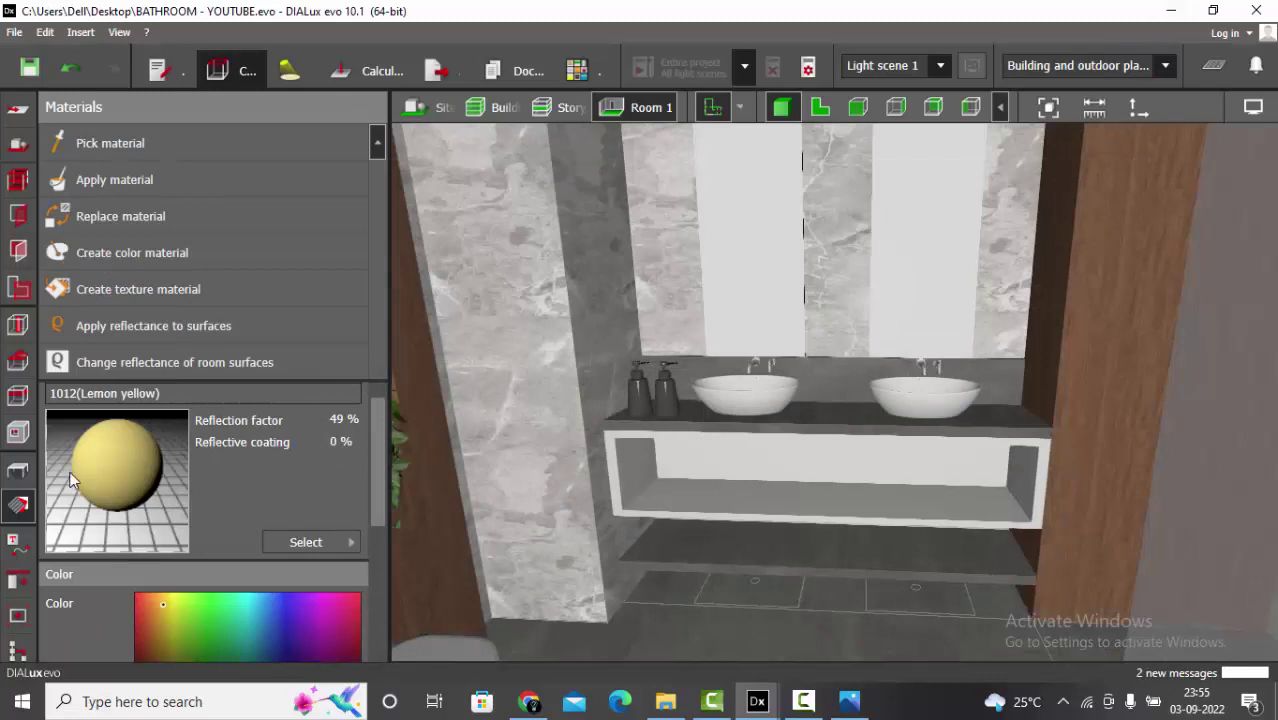
Change the lemon yellow material's type to Metallic and set its reflective coating to 90%.
scroll(157, 528, "down", 3)
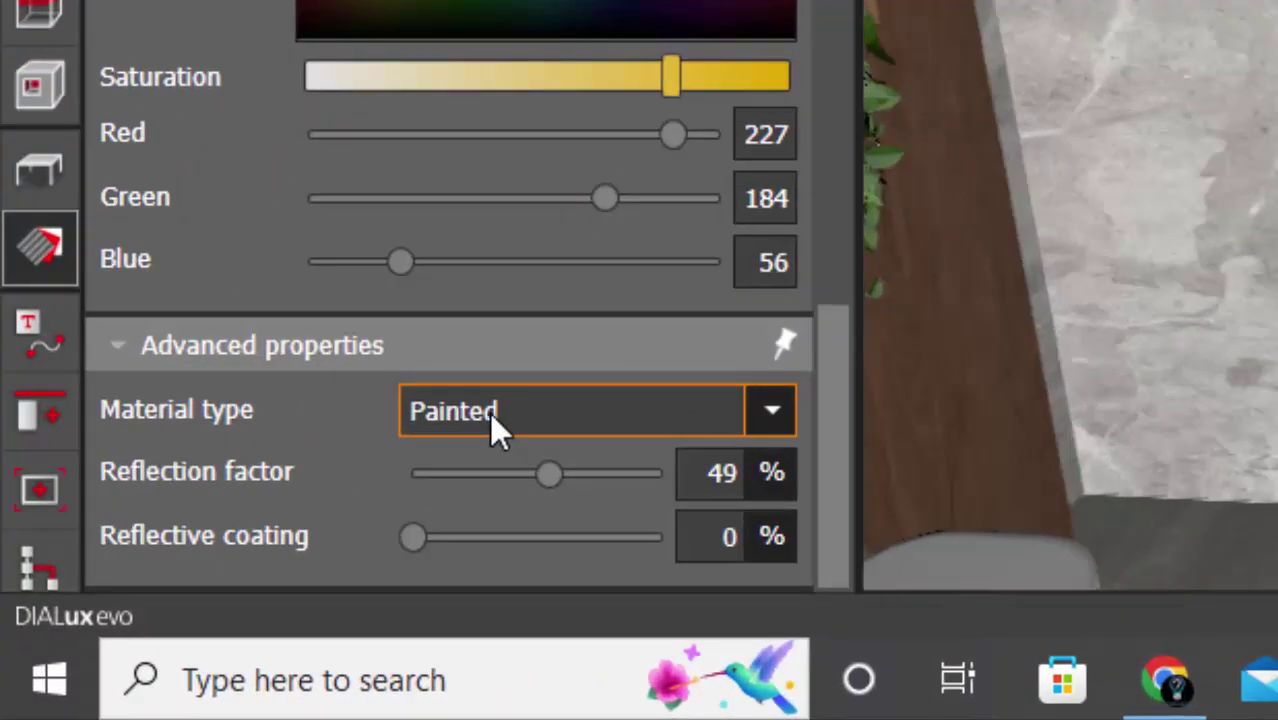
left_click(490, 410)
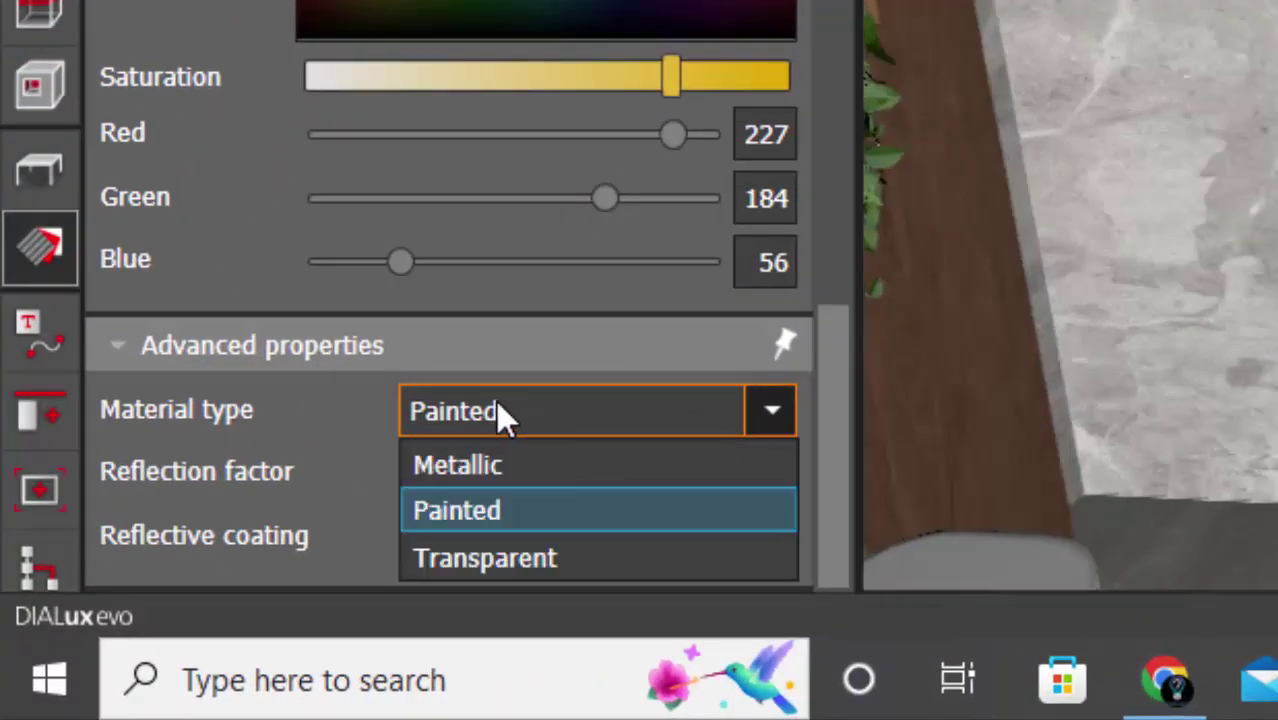
left_click(523, 464)
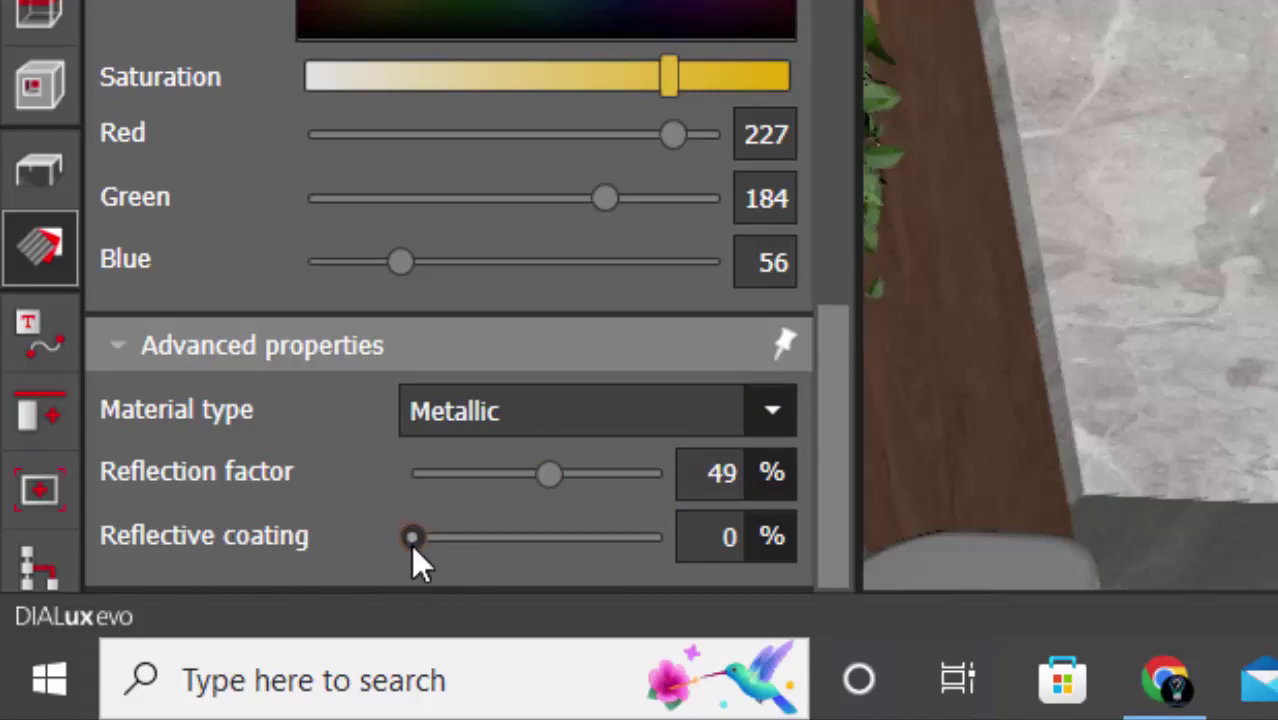
left_click_drag(410, 540, 634, 562)
double_click(699, 558)
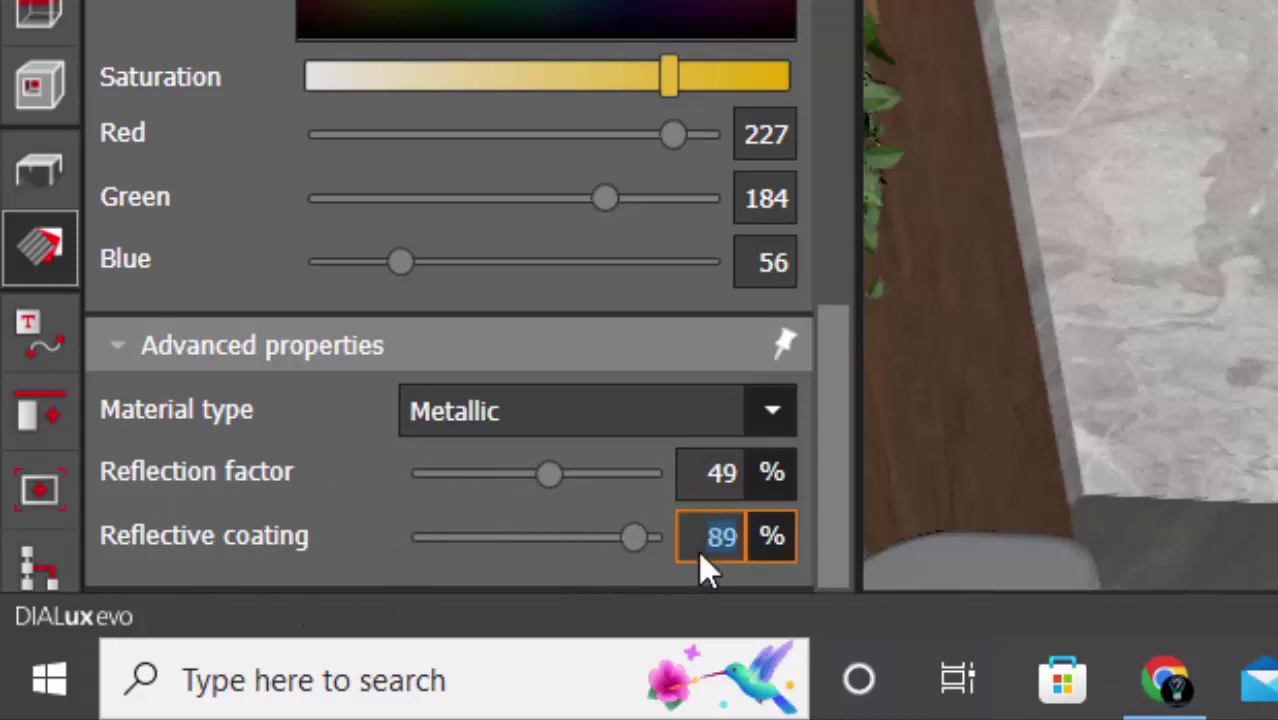
scroll(494, 160, "up", 5)
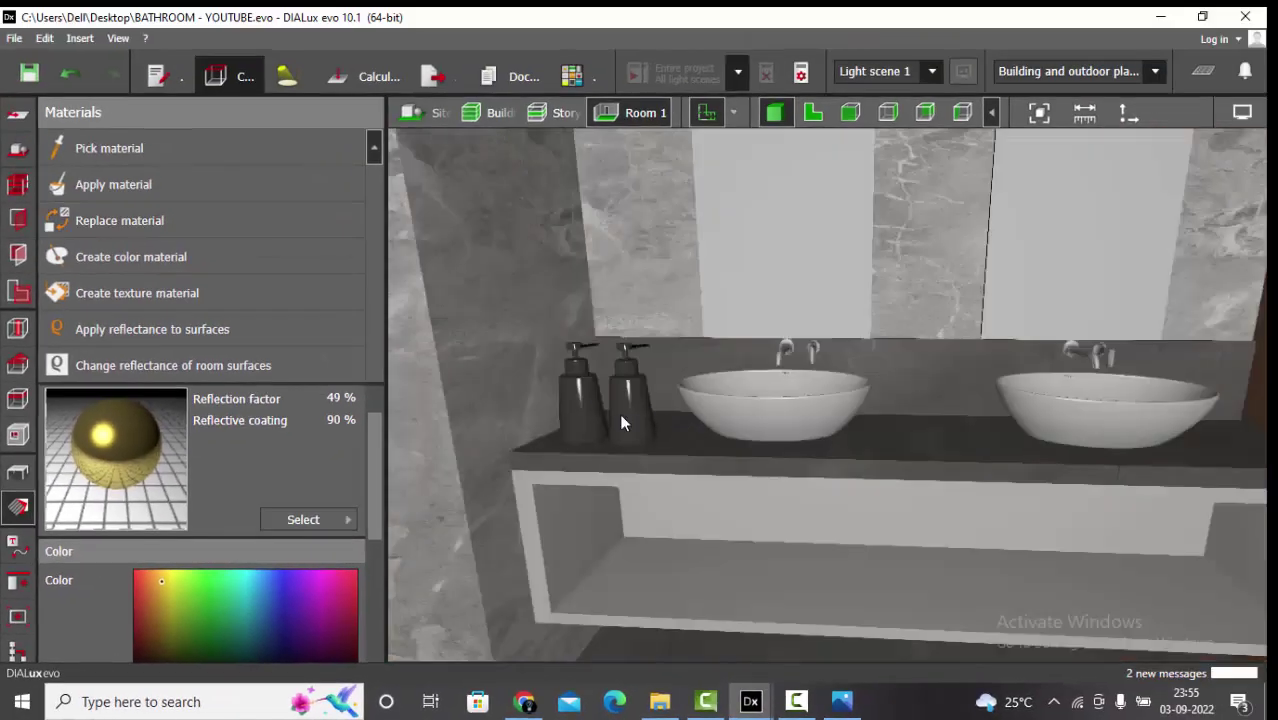
Apply the gold metallic material to the soap dispensers on the vanity counter.
left_click(589, 398)
scroll(587, 400, "up", 1)
right_click_drag(587, 400, 568, 430)
middle_click_drag(567, 436, 680, 412)
Replace the chrome material of the wall-mounted basin taps with the gold metallic material.
scroll(680, 412, "up", 8)
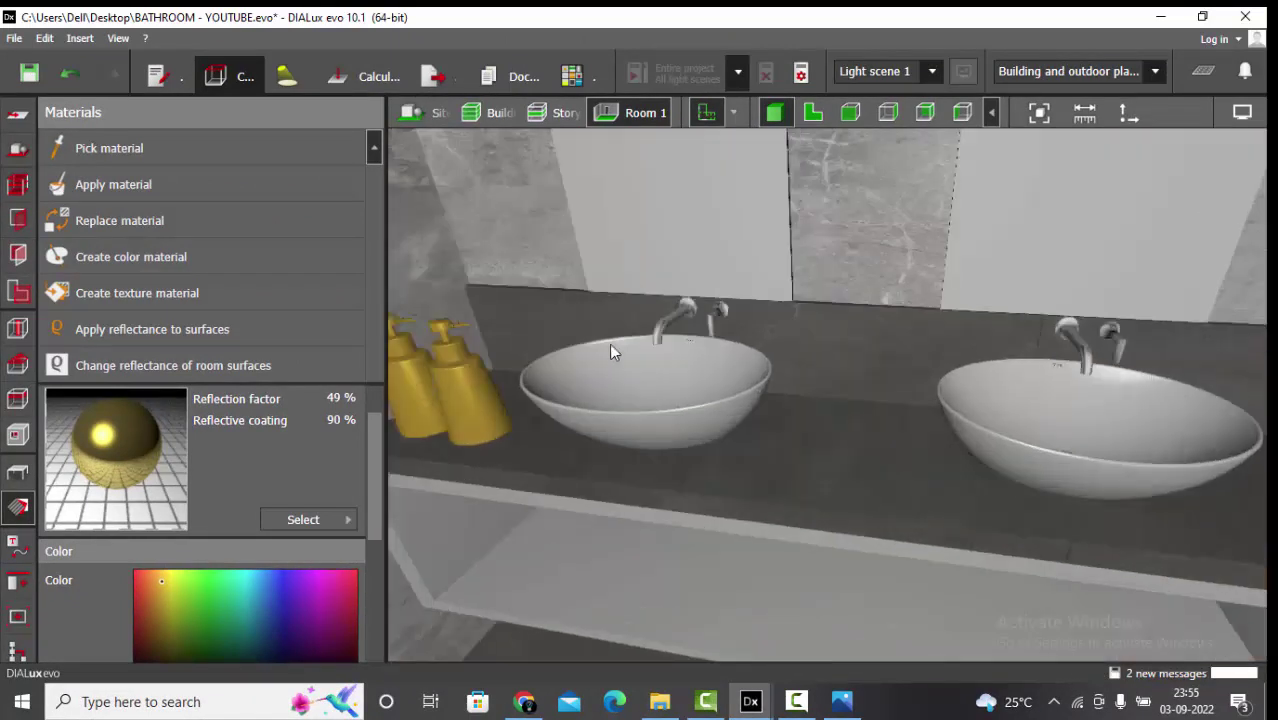
left_click(117, 225)
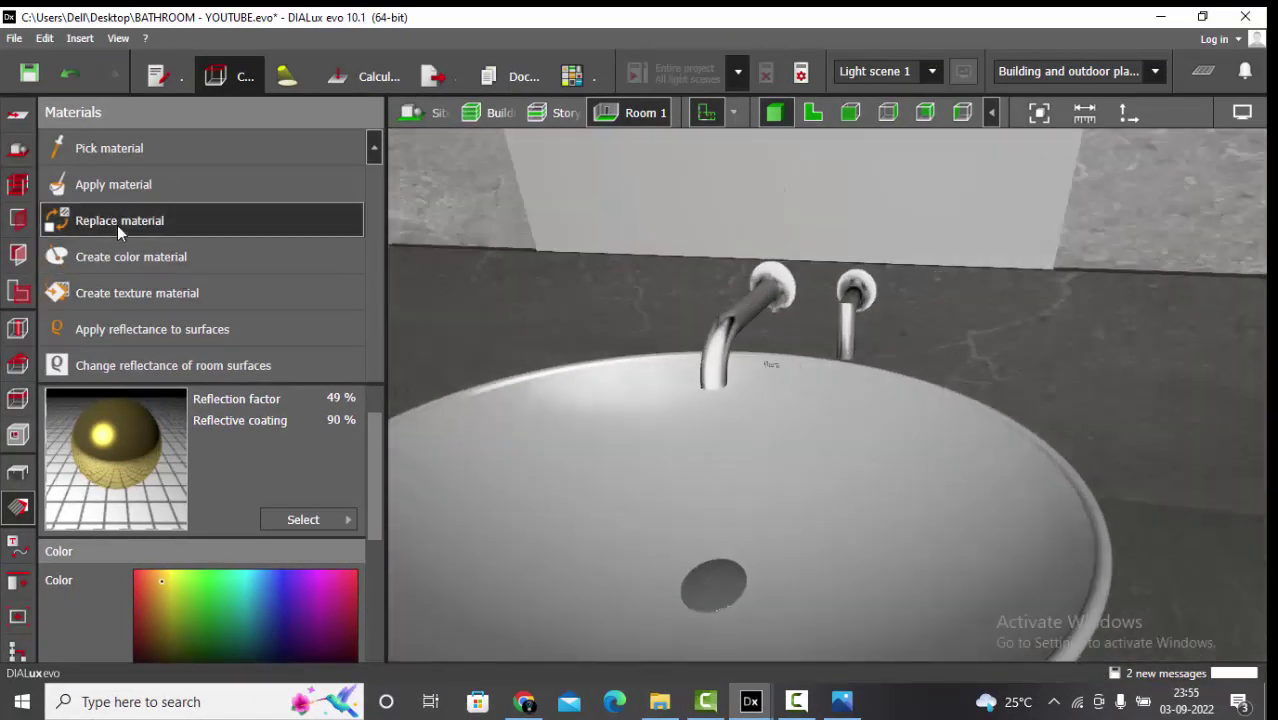
scroll(778, 303, "up", 1)
left_click(736, 308)
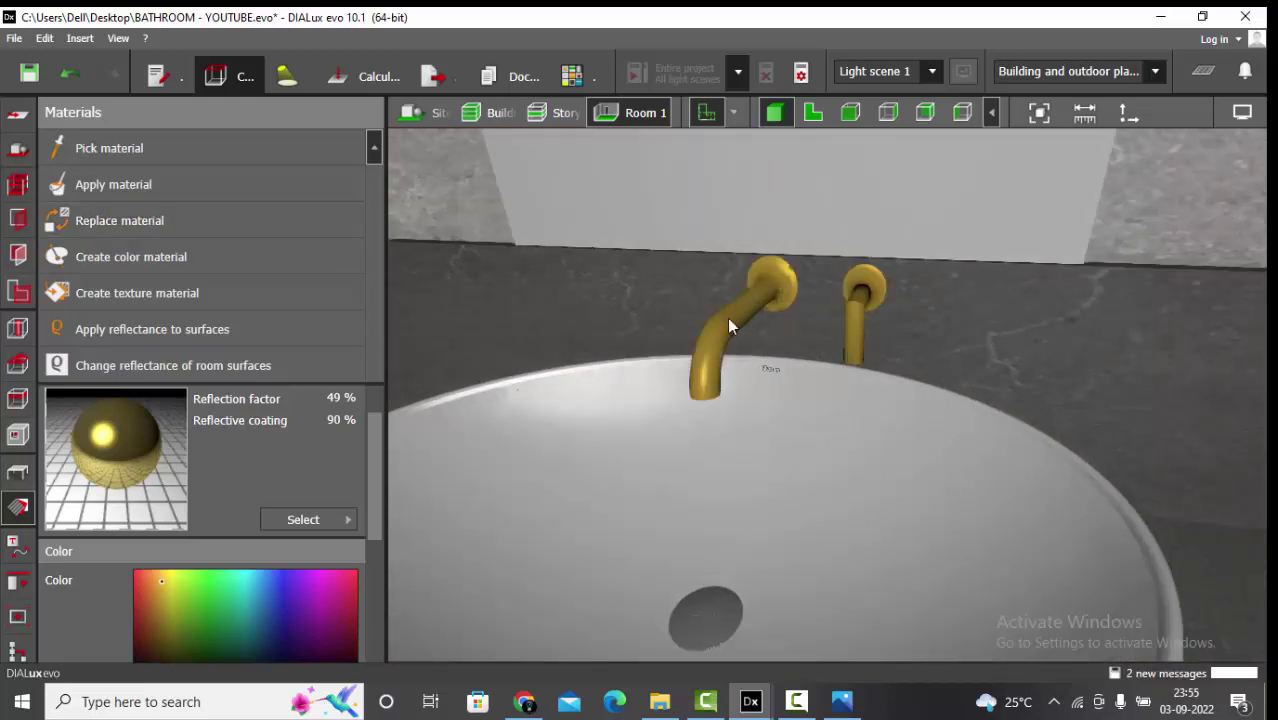
Replace the chrome material of the shower set with the gold metallic material and view the bathroom from above.
scroll(734, 407, "down", 9)
scroll(1056, 389, "up", 2)
right_click_drag(1056, 389, 1154, 403)
scroll(1202, 379, "up", 3)
scroll(1154, 403, "up", 2)
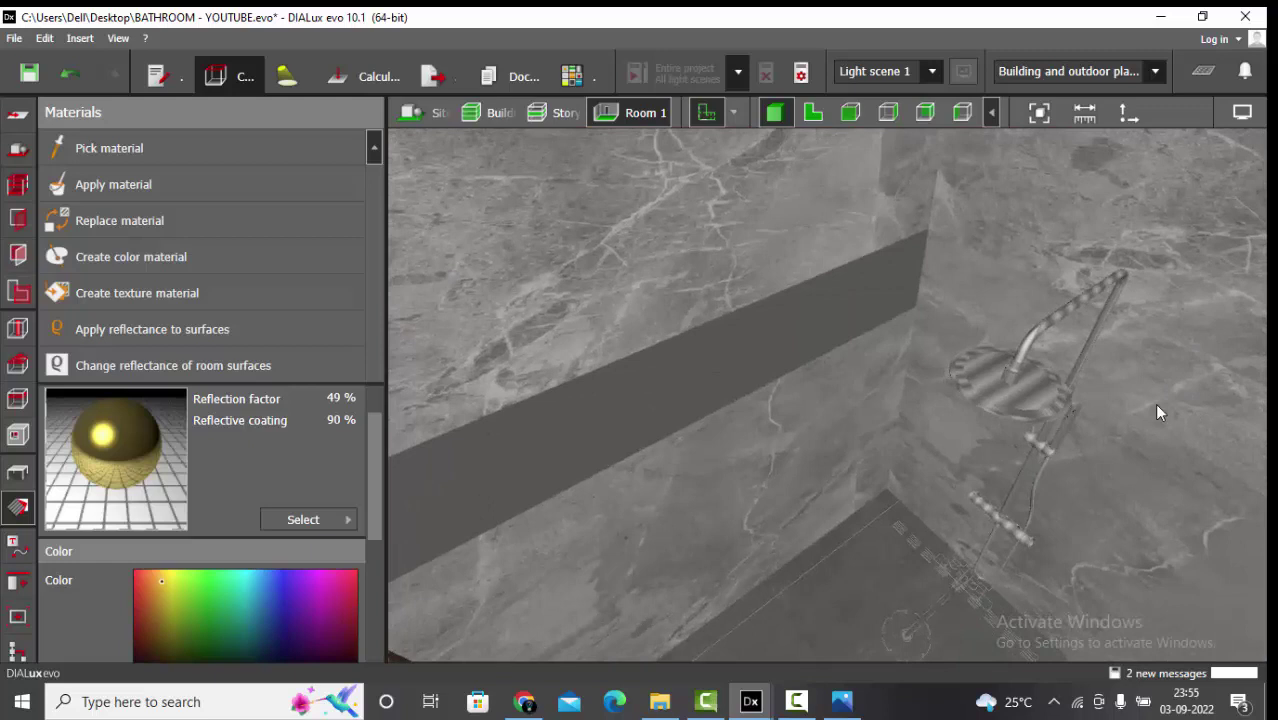
left_click(129, 227)
left_click(997, 414)
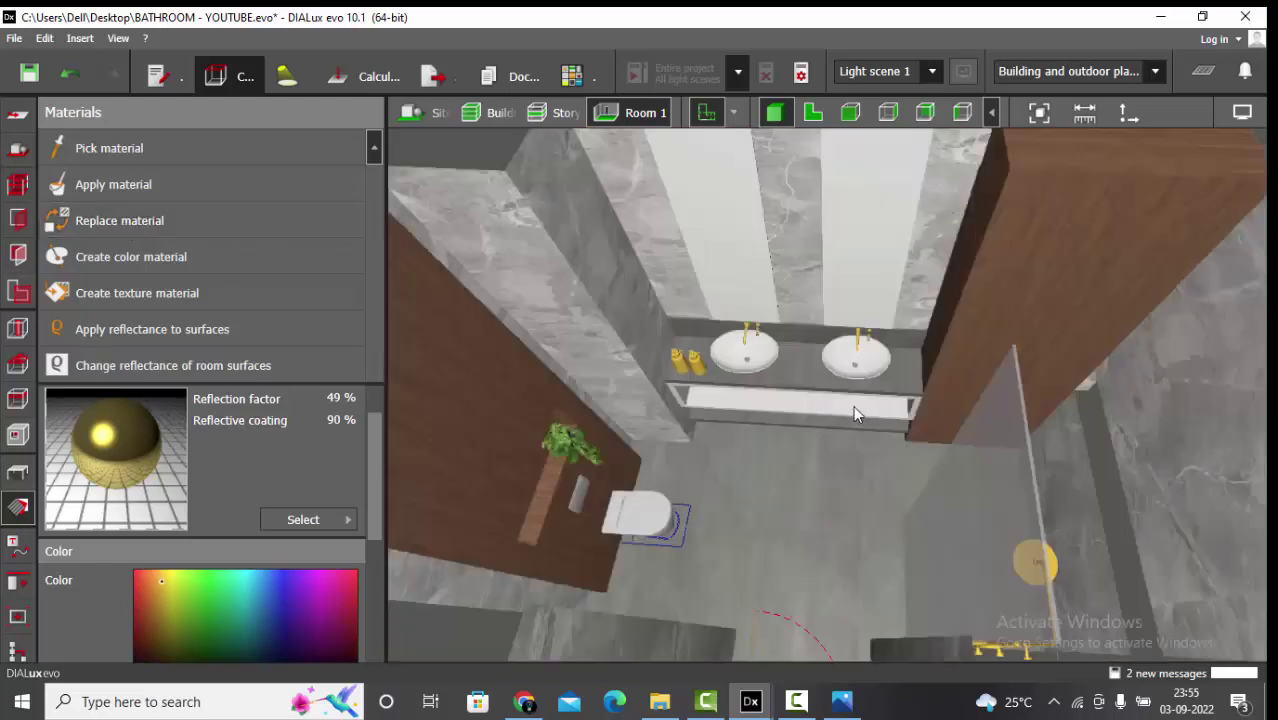
scroll(853, 405, "down", 3)
right_click_drag(853, 405, 833, 343)
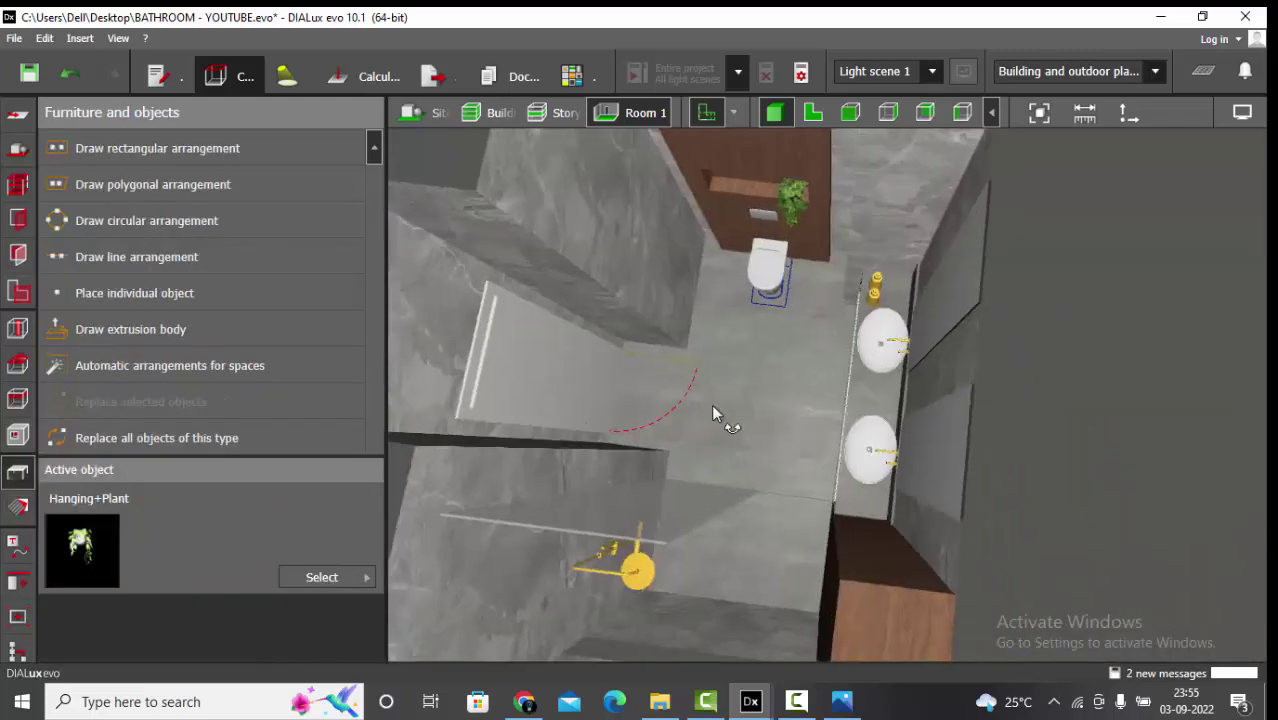
Apply the "Door, plastic, white" texture from the catalogue's indoor door materials to the bathroom door.
right_click_drag(712, 404, 812, 395)
middle_click_drag(812, 397, 592, 415)
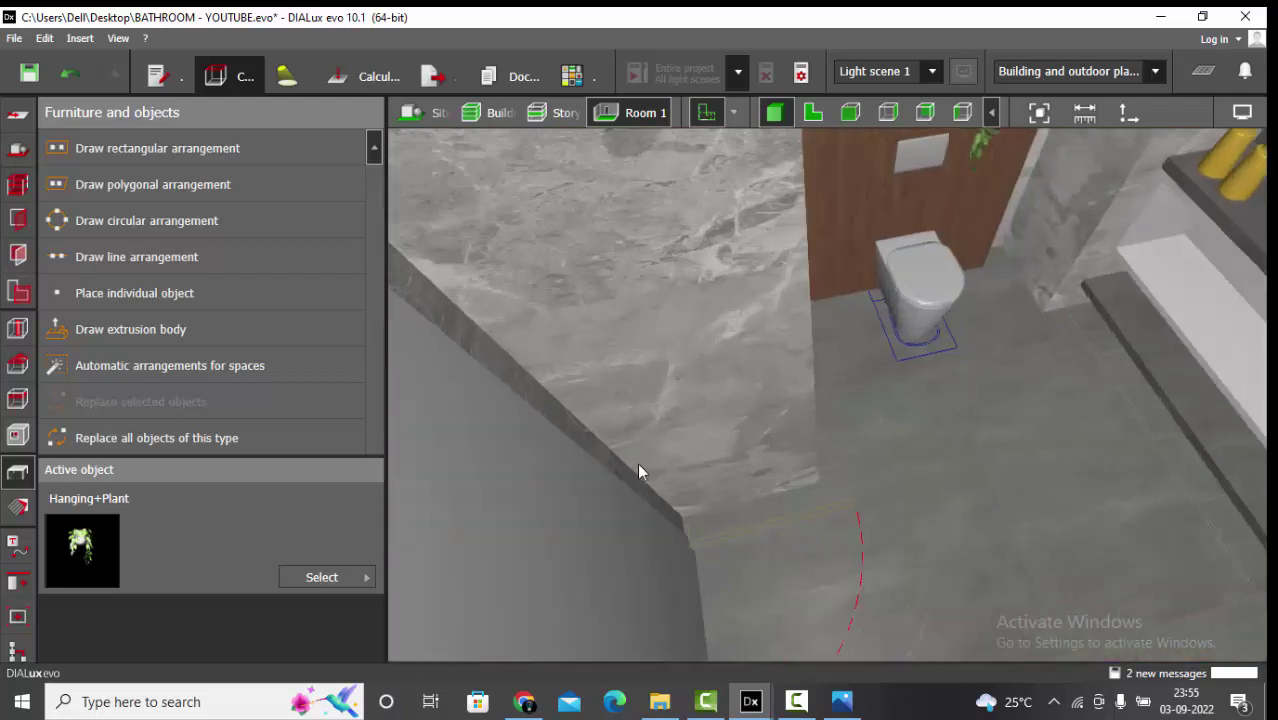
middle_click_drag(640, 468, 670, 290)
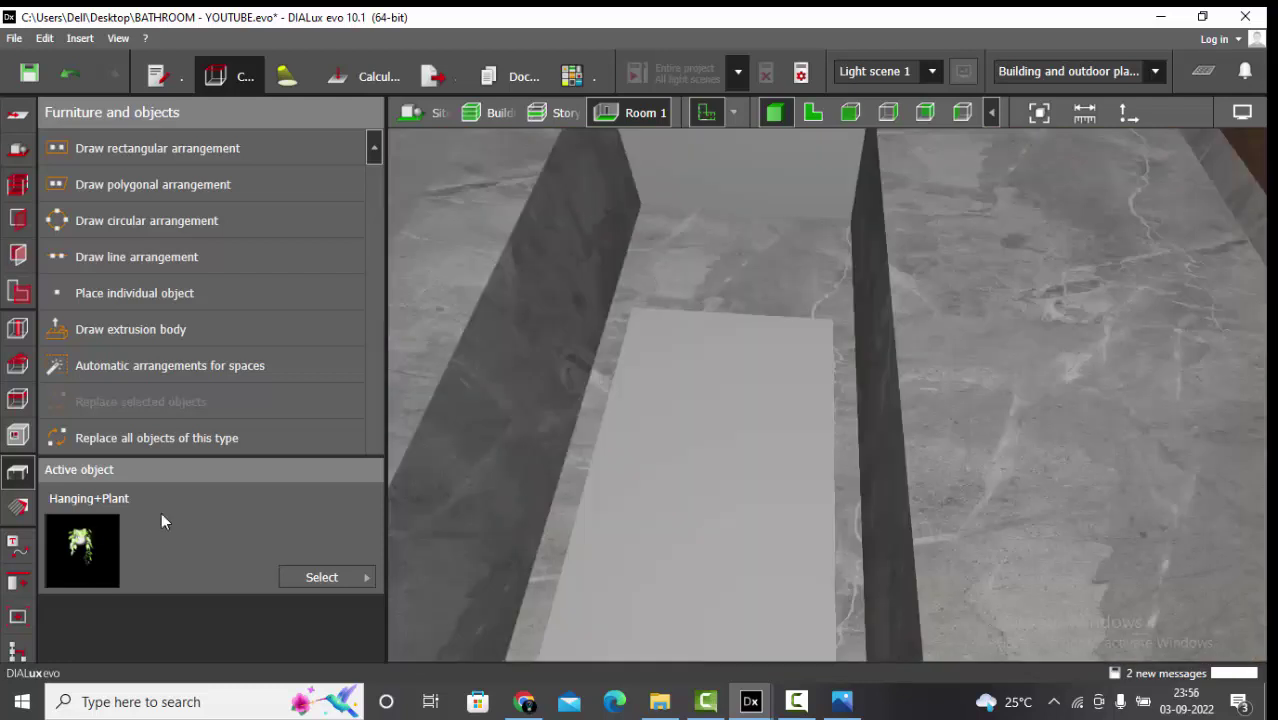
left_click(17, 507)
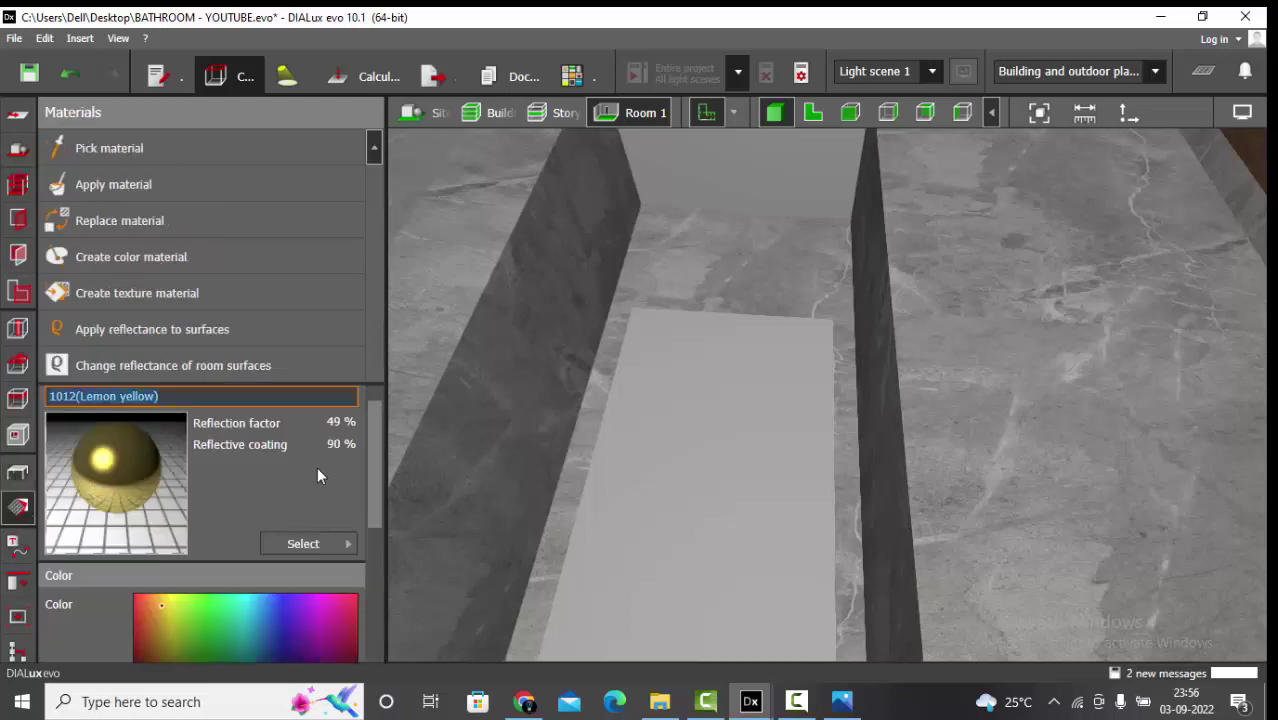
left_click(324, 547)
double_click(428, 155)
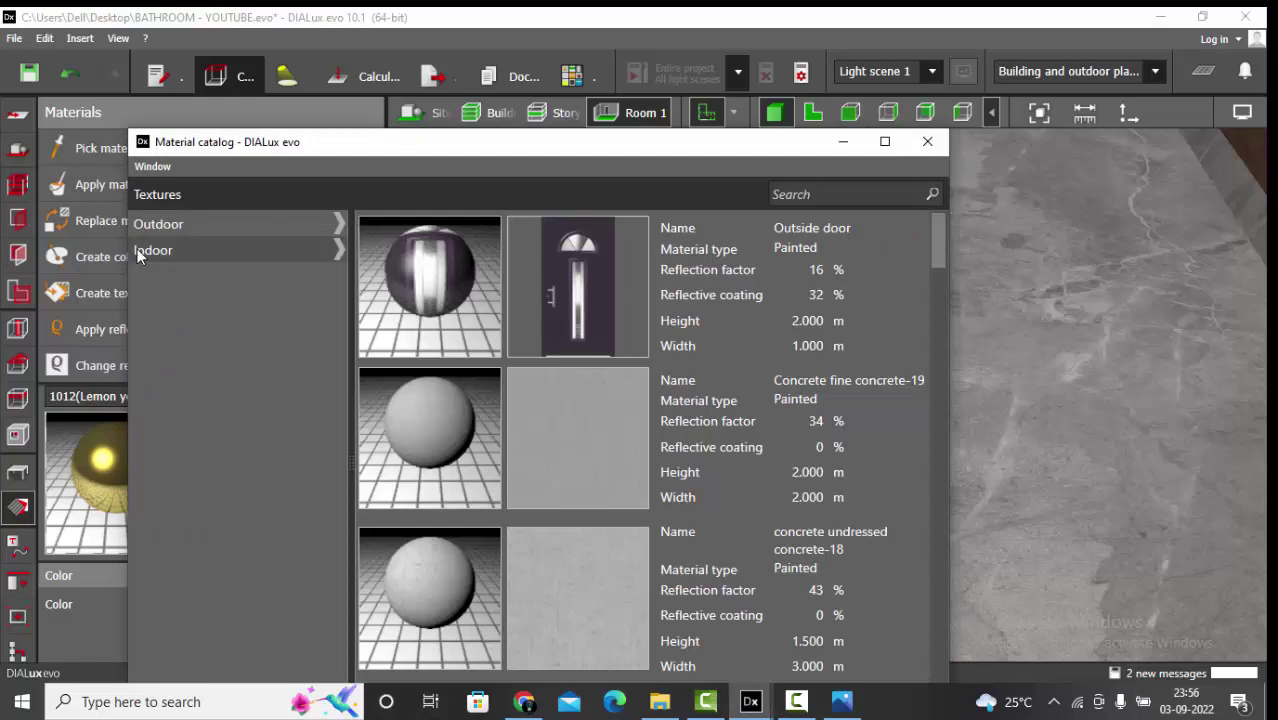
left_click(150, 250)
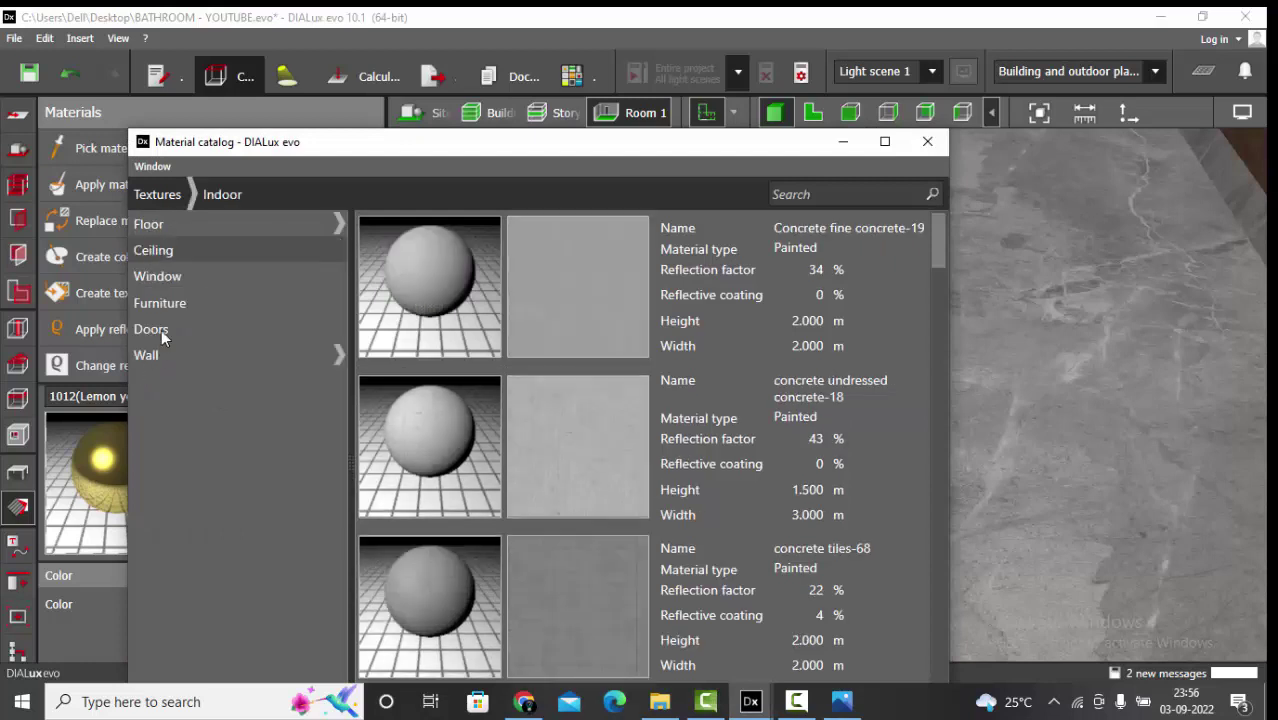
left_click(164, 330)
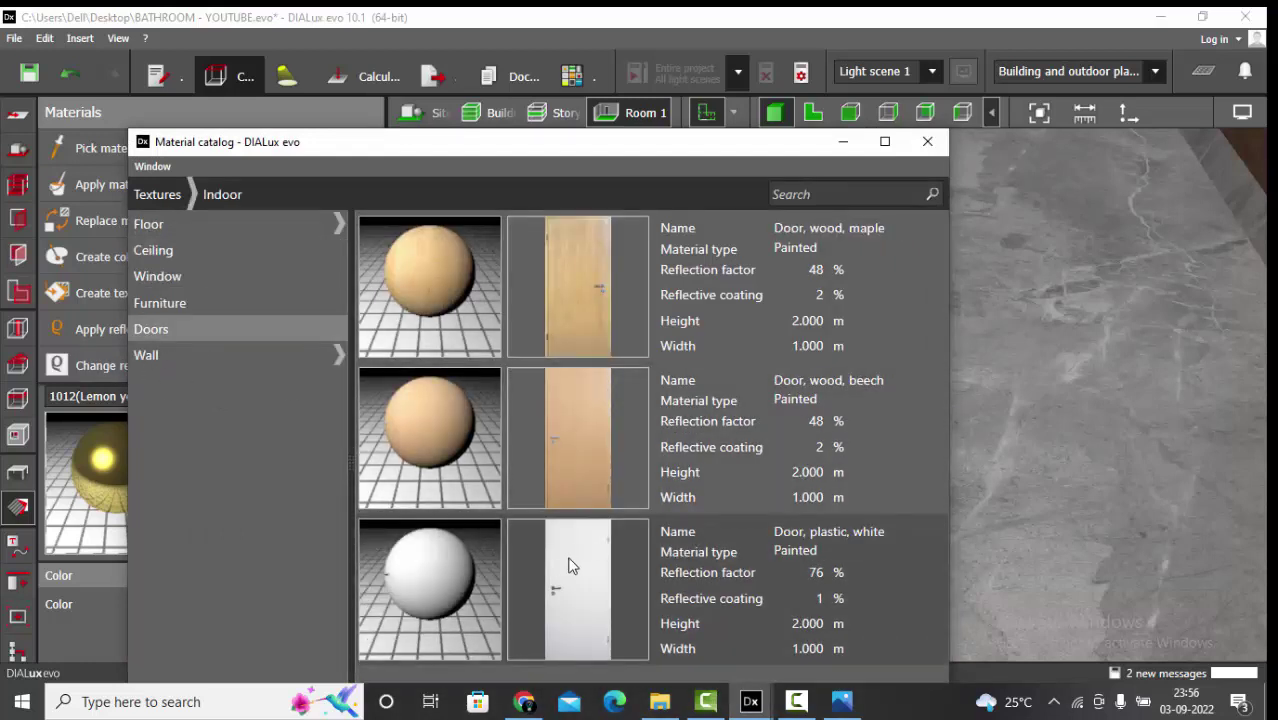
left_click(842, 148)
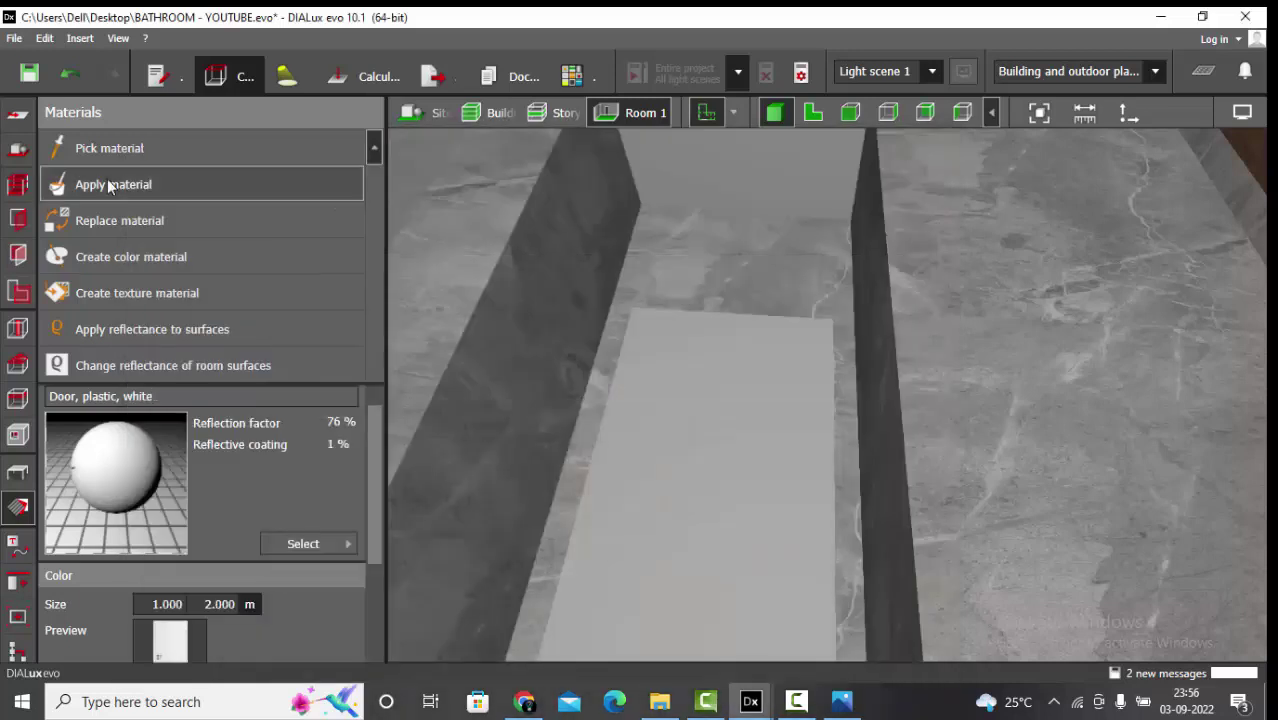
left_click(703, 478)
Examine the finished bathroom from above and from inside, facing the toilet wall and the double-basin vanity.
right_click_drag(704, 472, 619, 379)
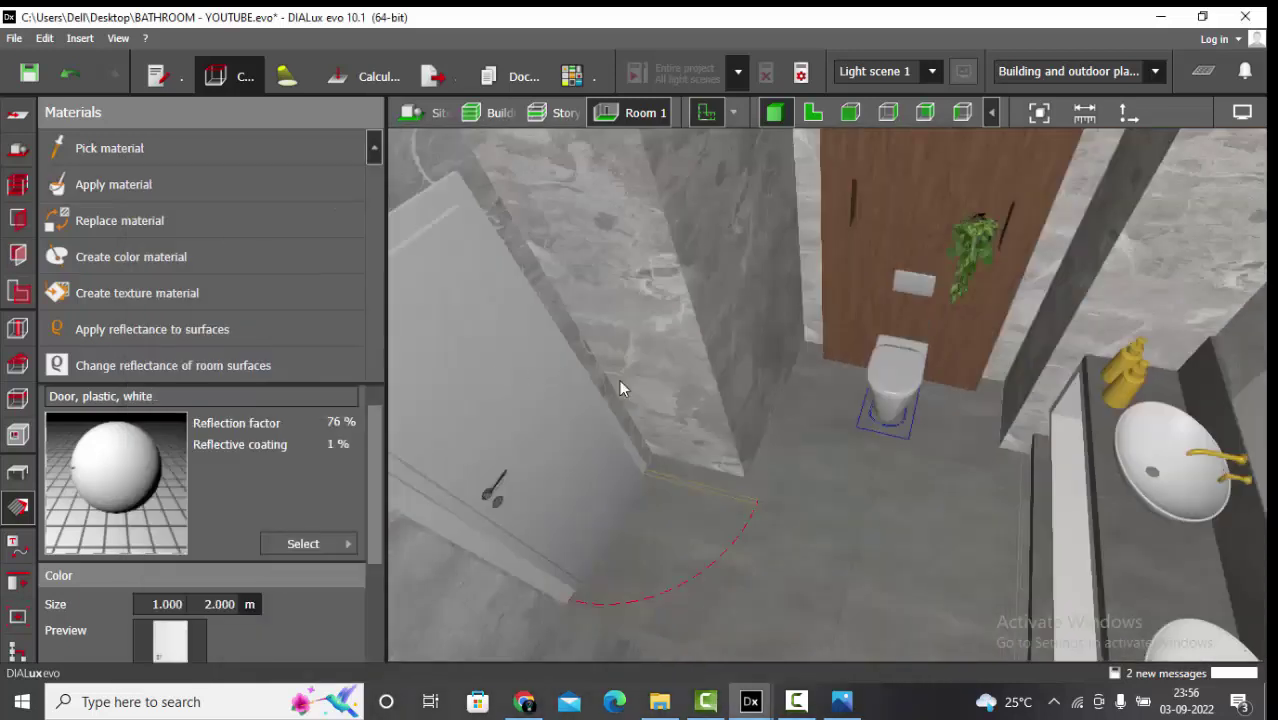
scroll(646, 380, "down", 2)
middle_click_drag(777, 419, 699, 419)
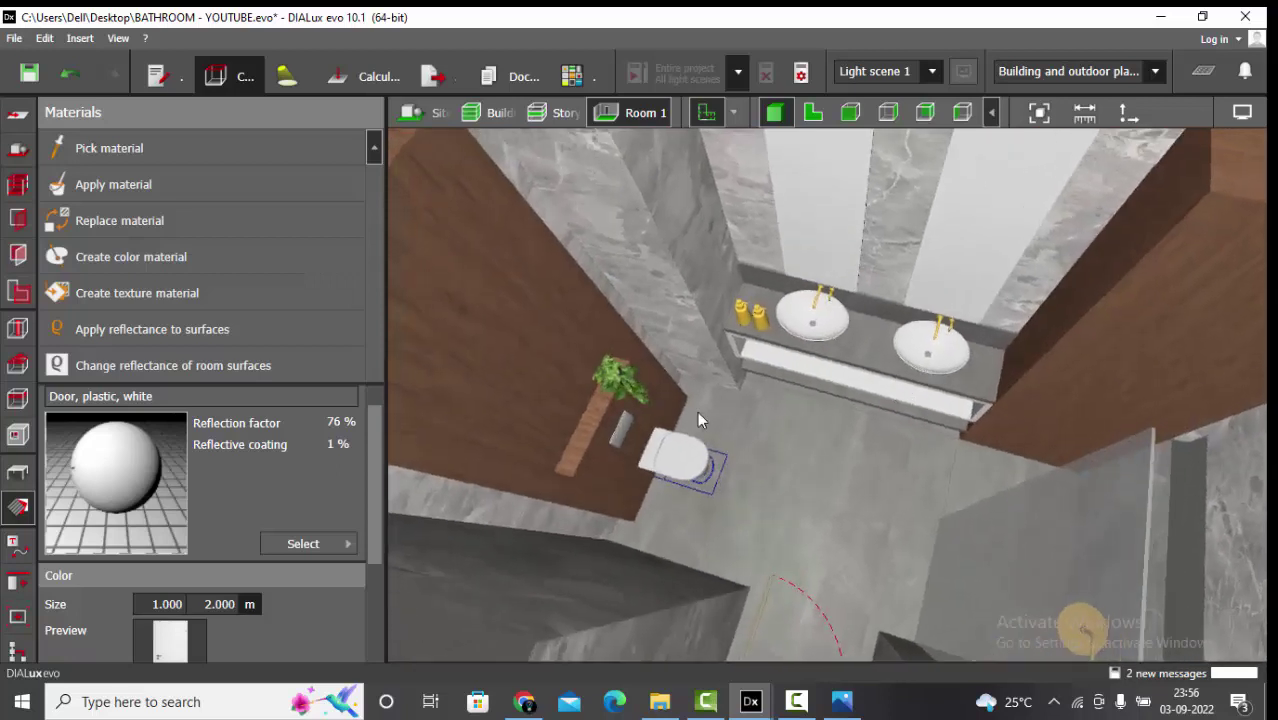
left_click(18, 471)
middle_click_drag(856, 365, 719, 322)
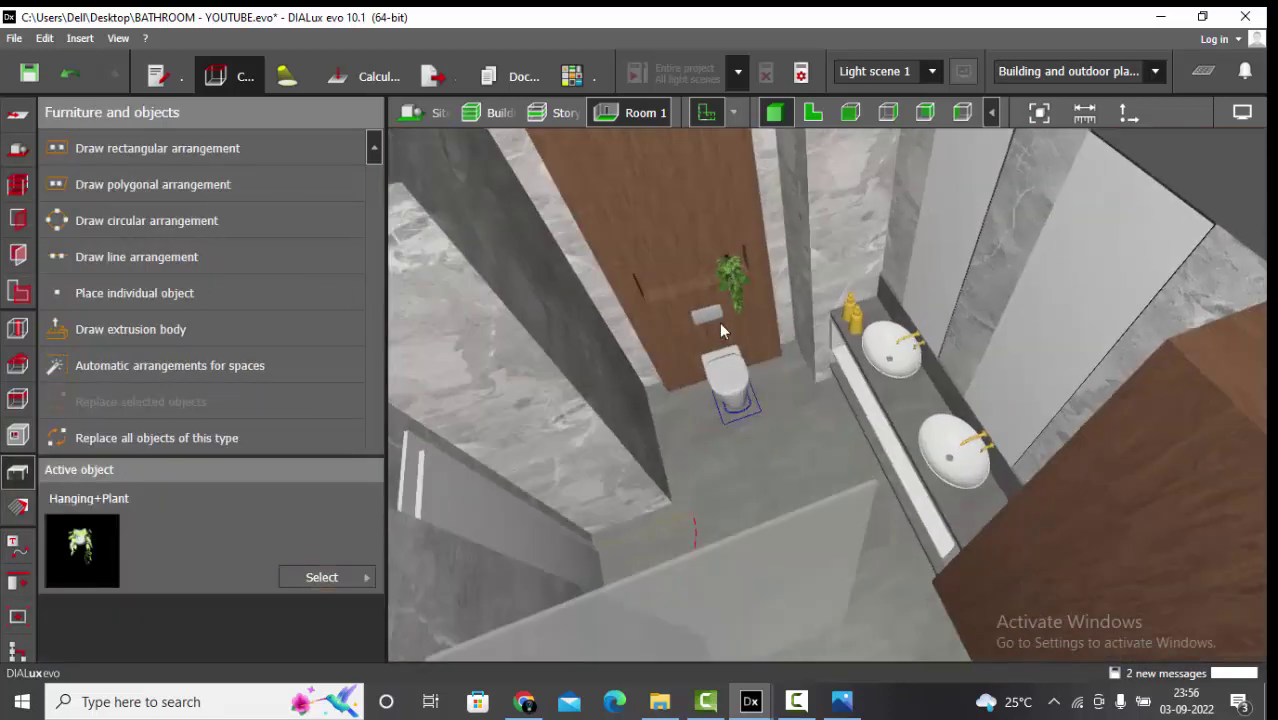
middle_click_drag(735, 385, 701, 183)
middle_click_drag(833, 297, 1225, 395)
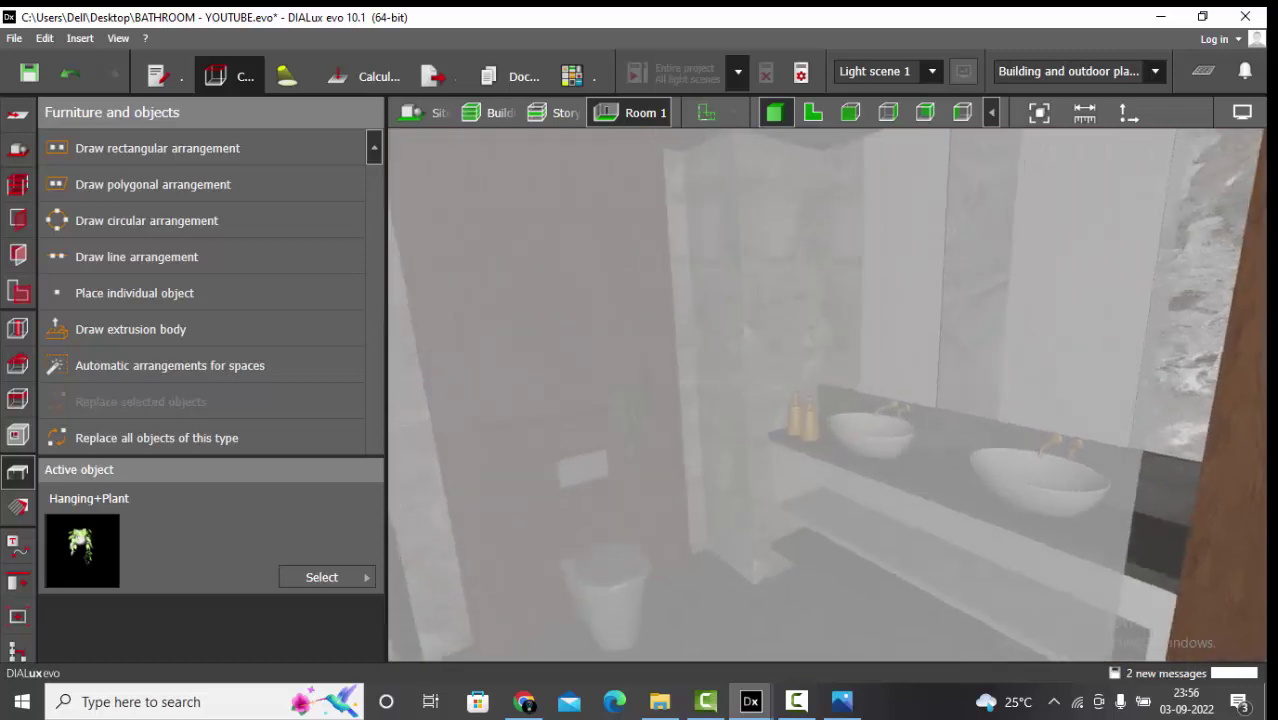
middle_click_drag(840, 326, 844, 427)
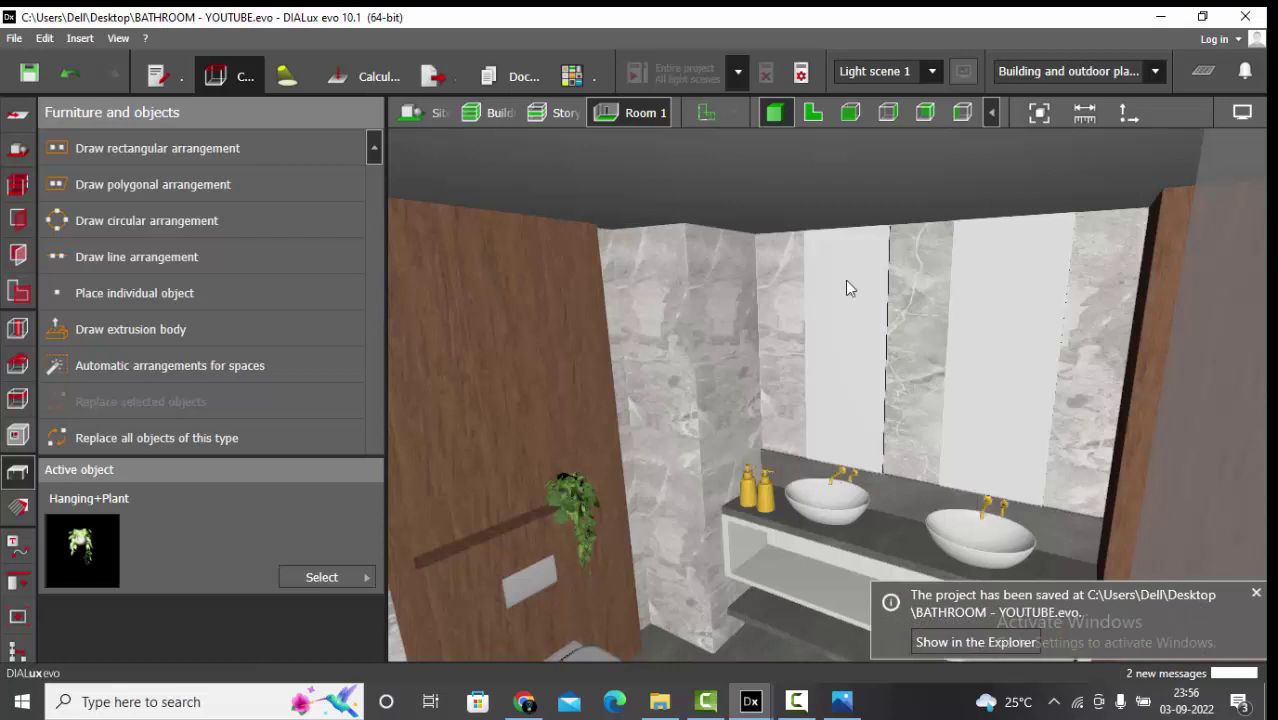
Place a square skylight over the shower area in the site plan and save the project.
left_click(813, 114)
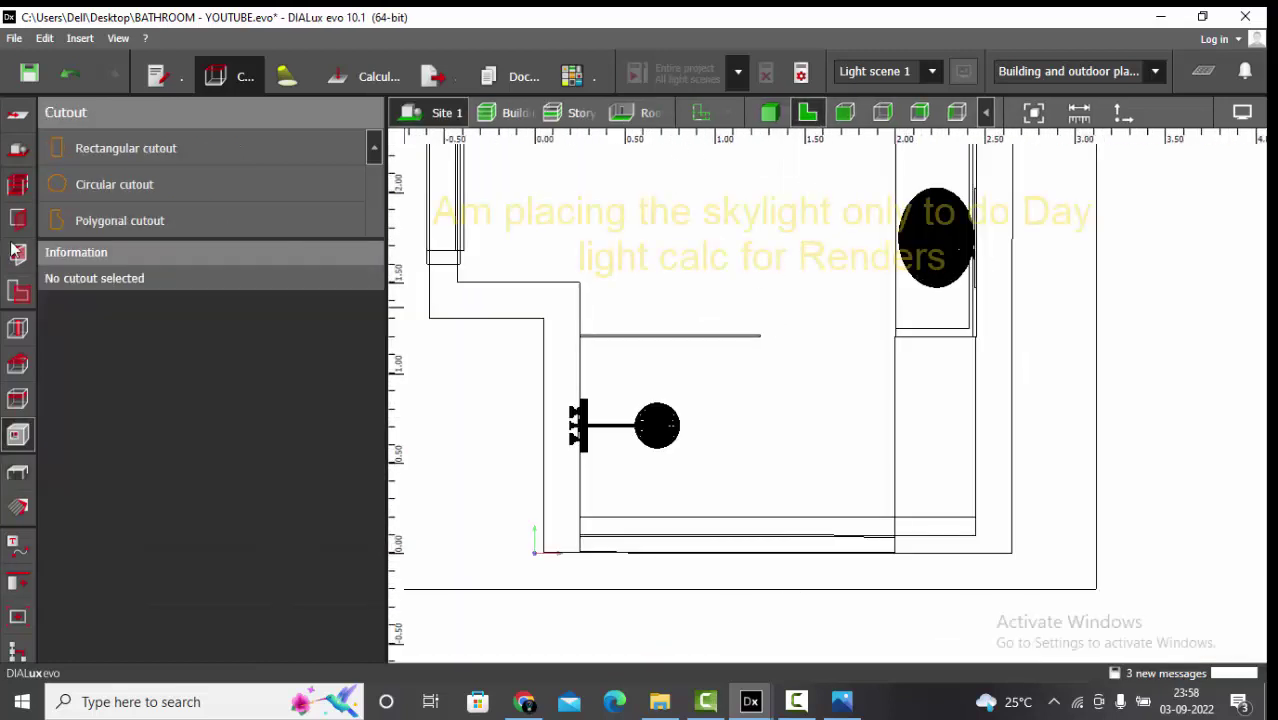
left_click(17, 218)
left_click(145, 184)
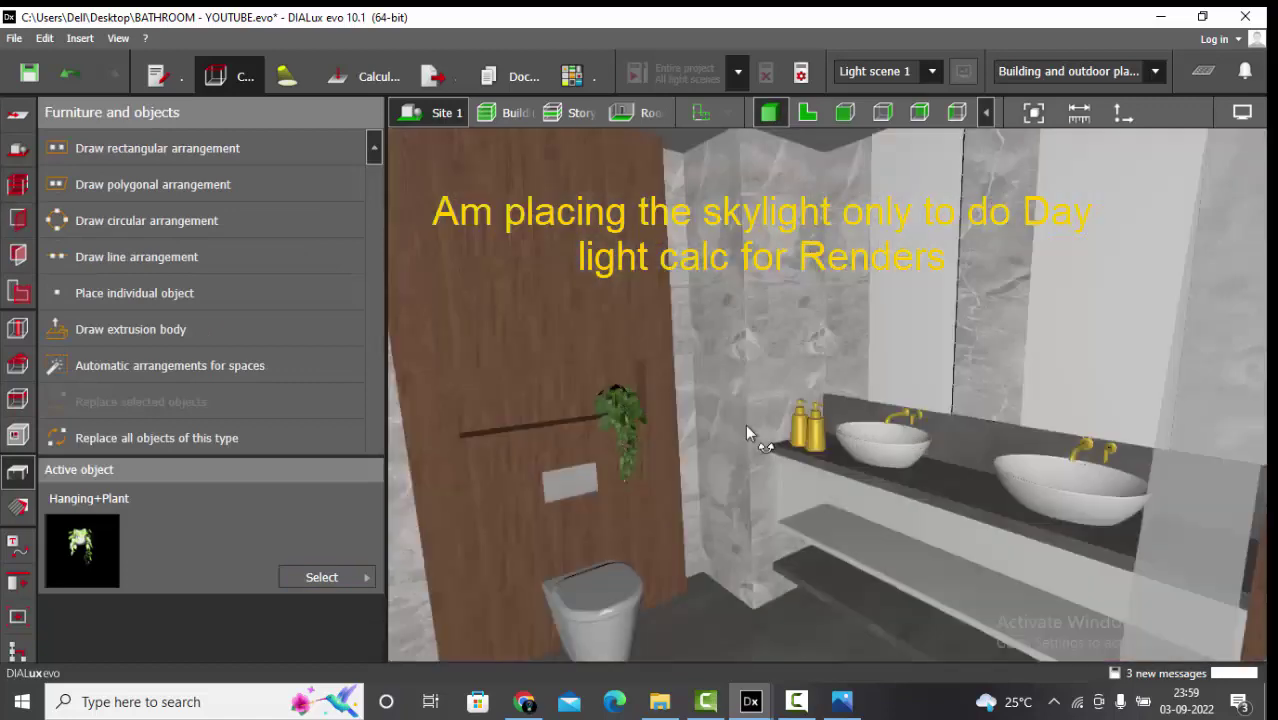
right_click_drag(745, 424, 683, 435)
key("ctrl+s")
Draw the site's north arrow outside the building, beyond the lower-right corner of the plan.
left_click(807, 112)
left_click(1033, 112)
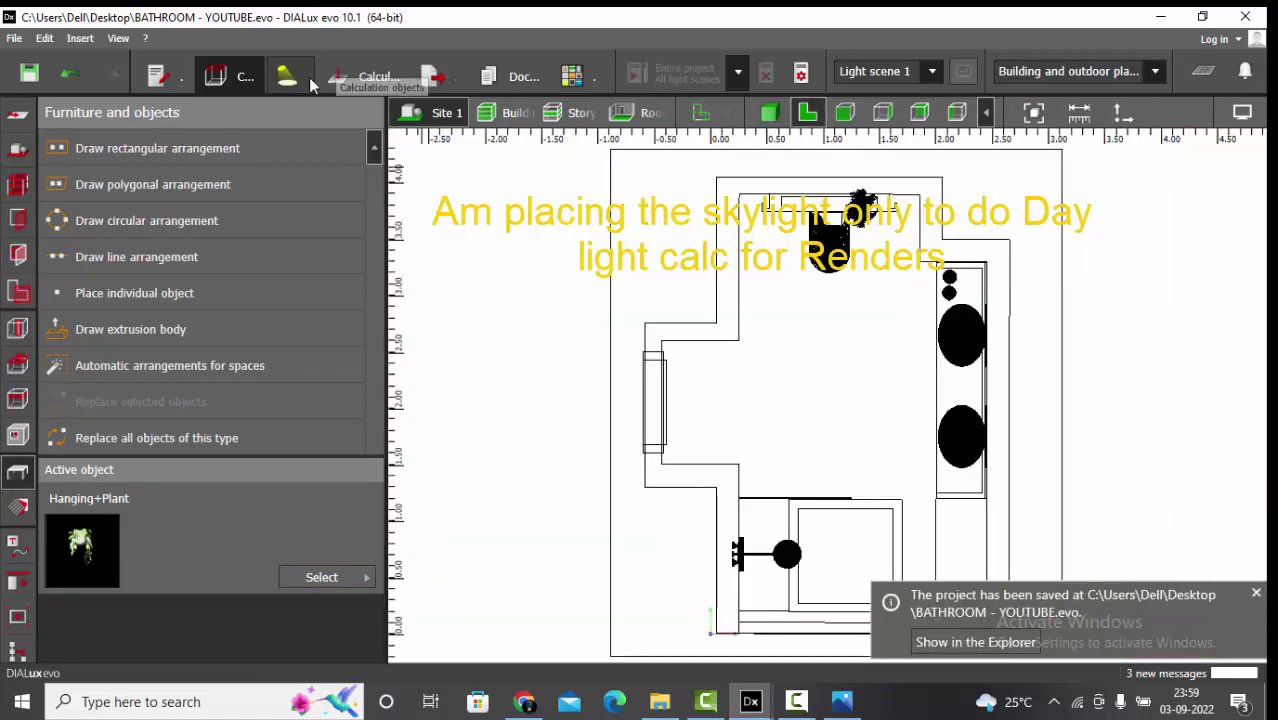
left_click(17, 149)
left_click(122, 293)
left_click(1139, 607)
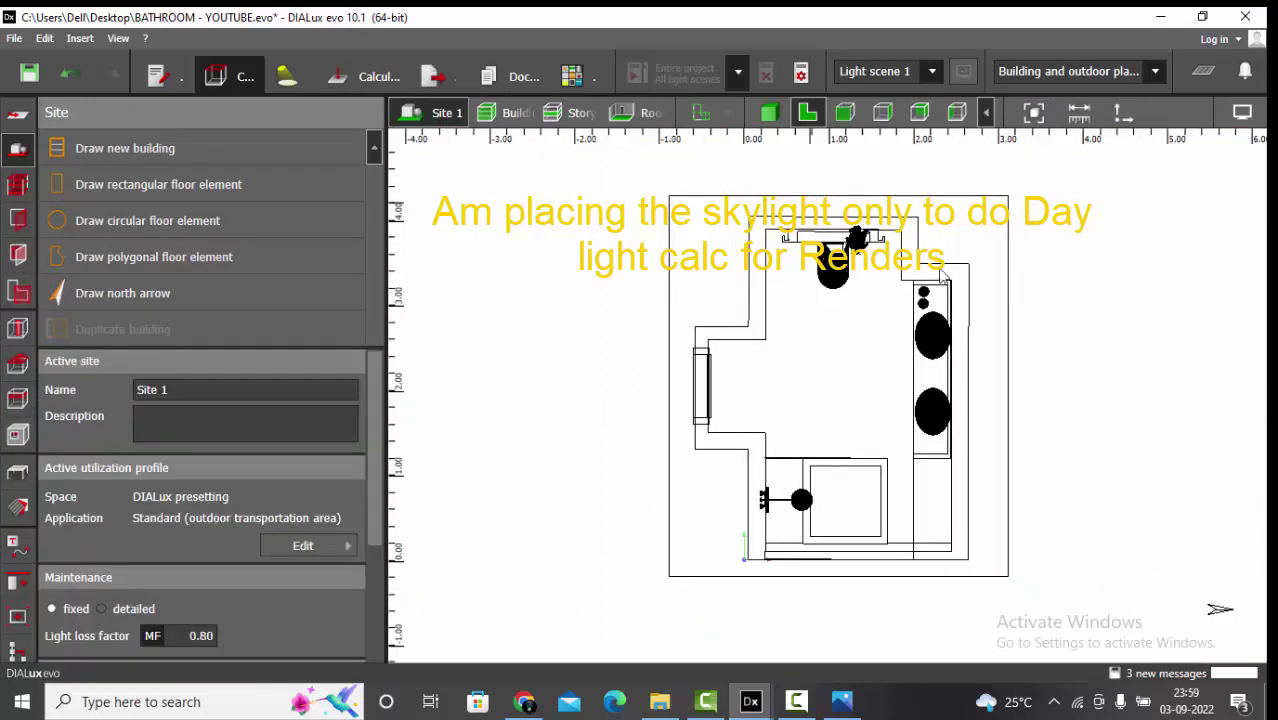
Set the daylight reference sky type of Light scene 1 to Clear sky and adjust its date and time.
left_click(769, 112)
left_click(287, 76)
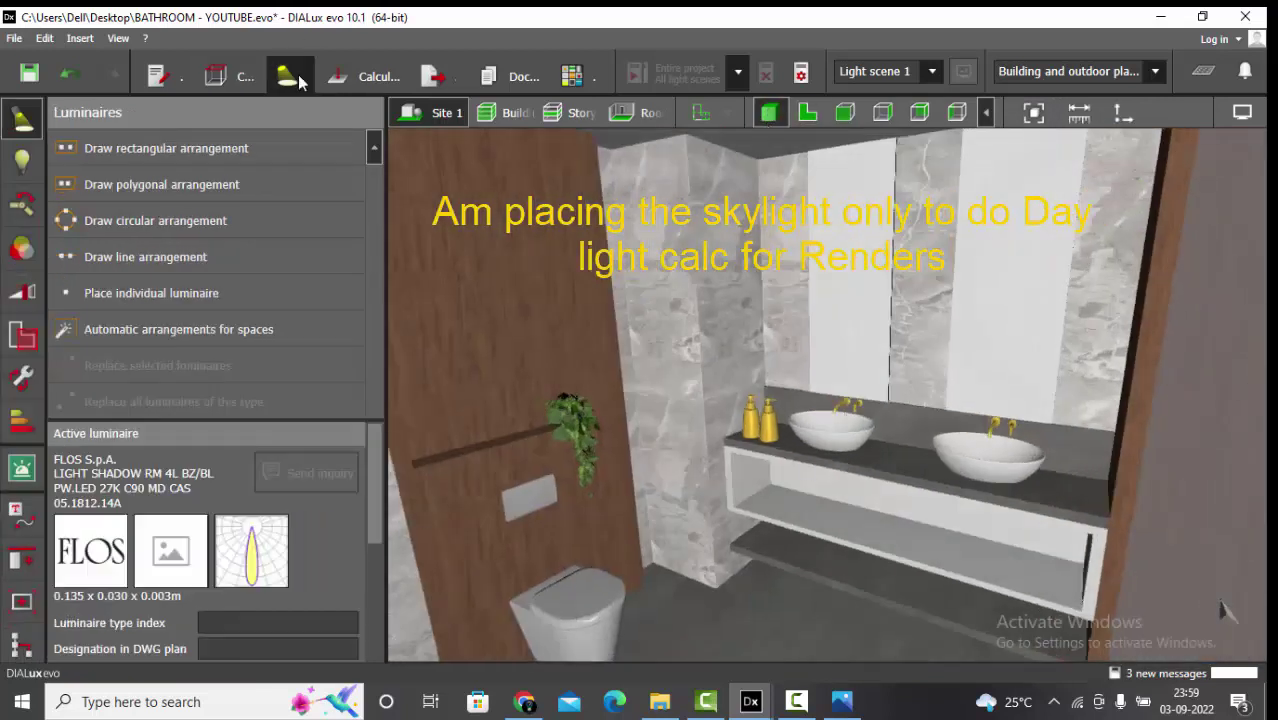
left_click(889, 541)
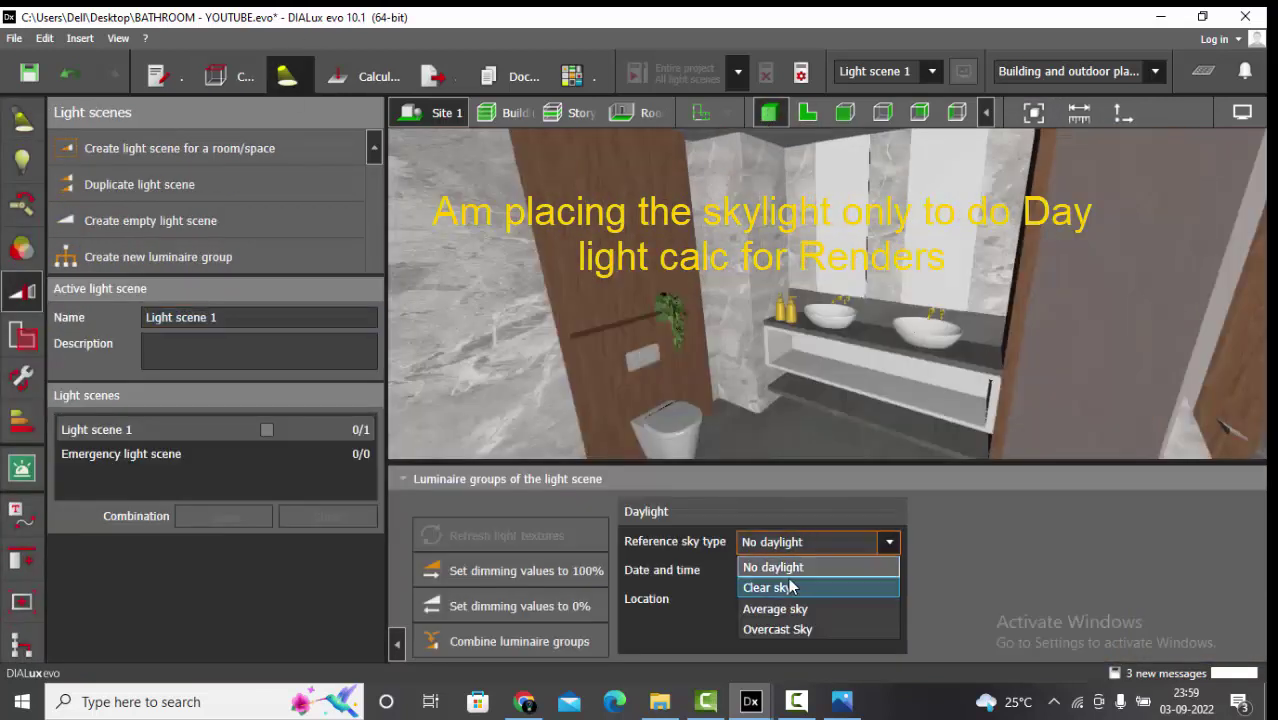
left_click(790, 588)
left_click(889, 571)
left_click(914, 537)
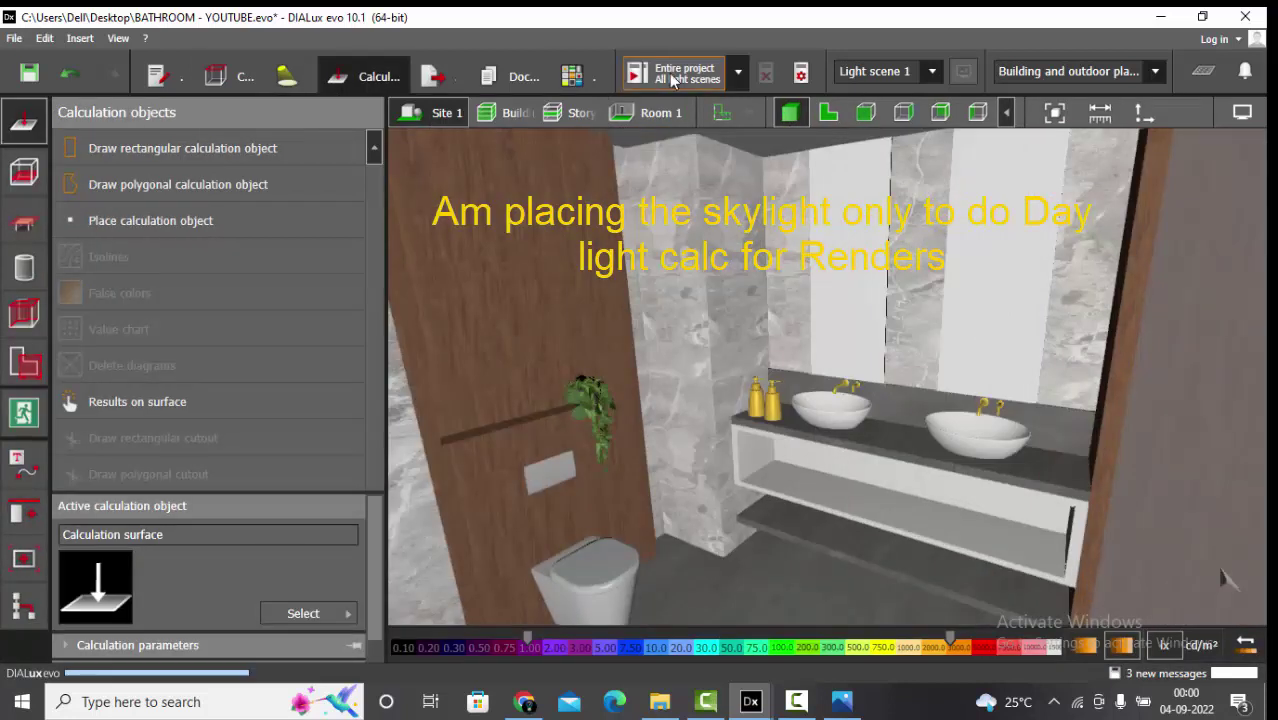
Calculate the entire project with all light scenes and frame the room view on the vanity and wood panel.
left_click(672, 76)
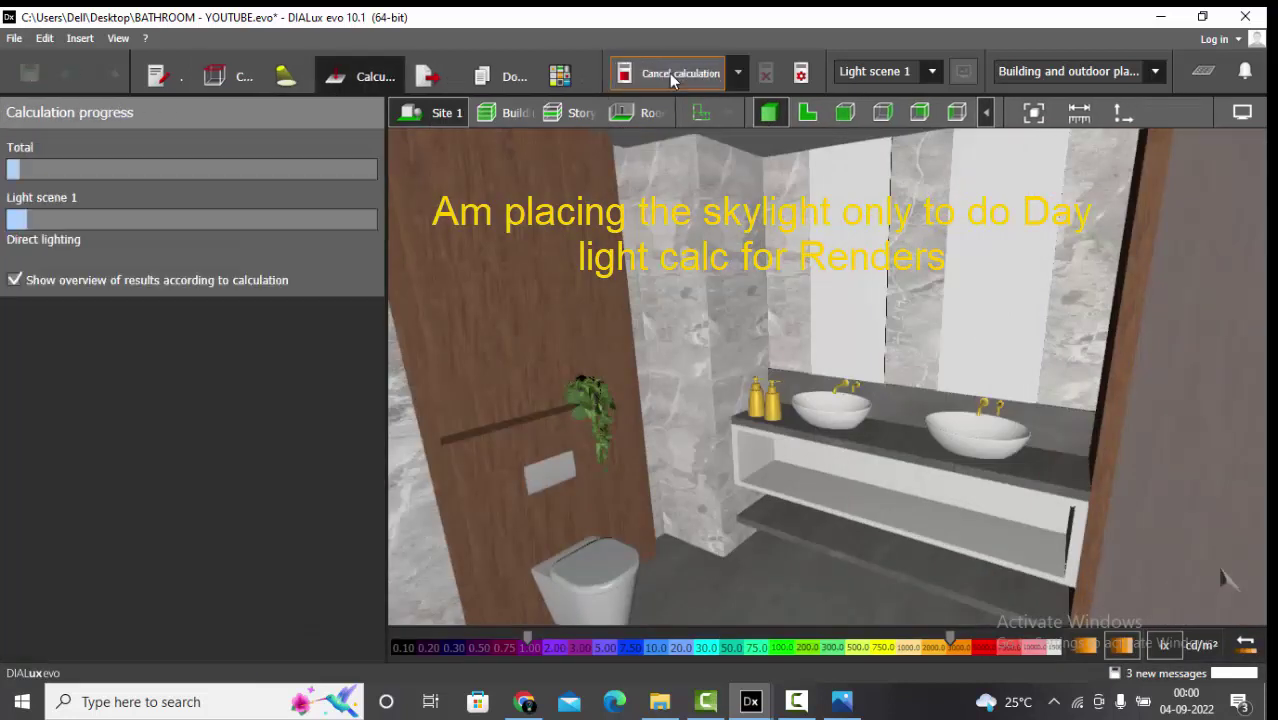
right_click_drag(807, 403, 845, 428)
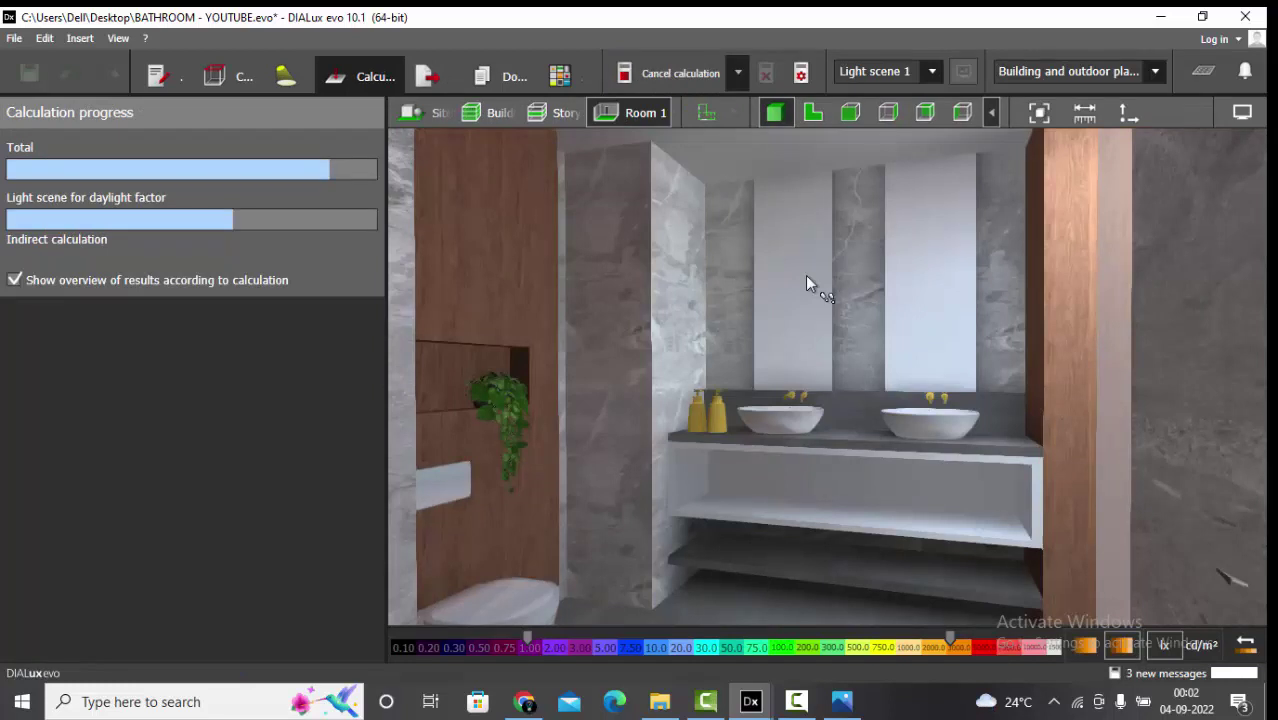
left_click_drag(807, 285, 686, 352)
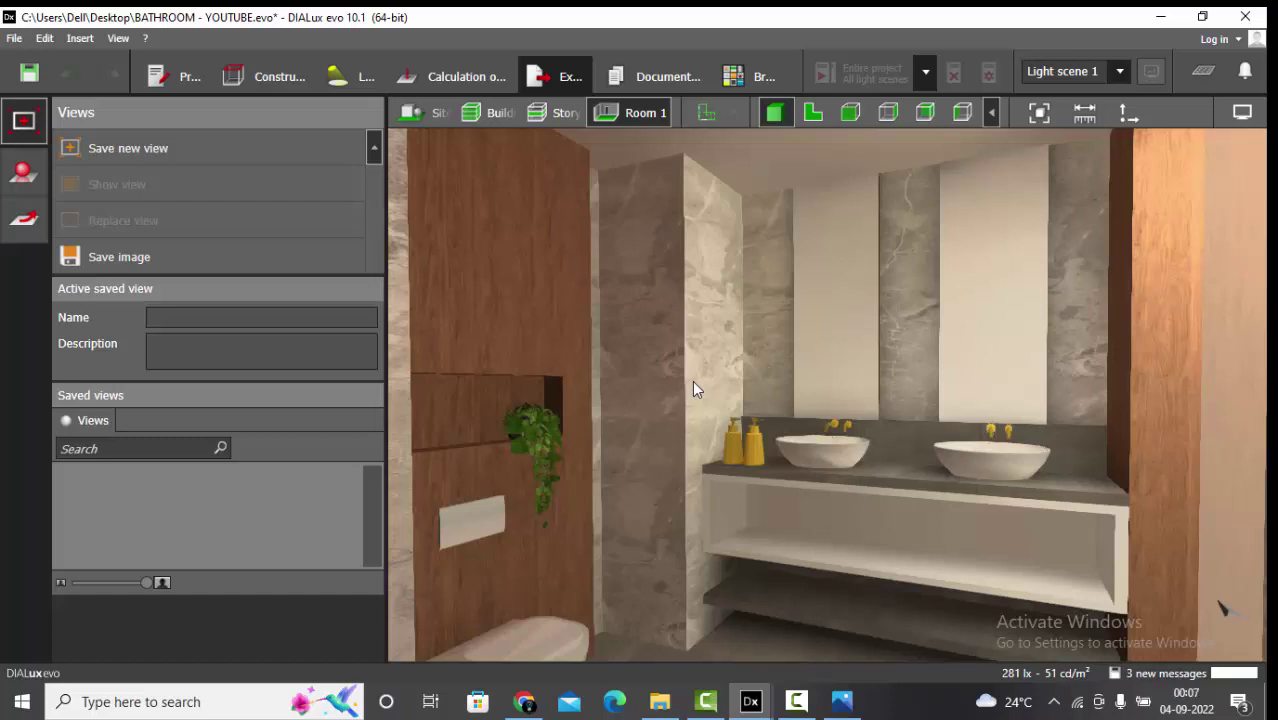
Save the angled vanity view and raytrace it at 3840 x 2160 pixels (4K UHD).
left_click(127, 148)
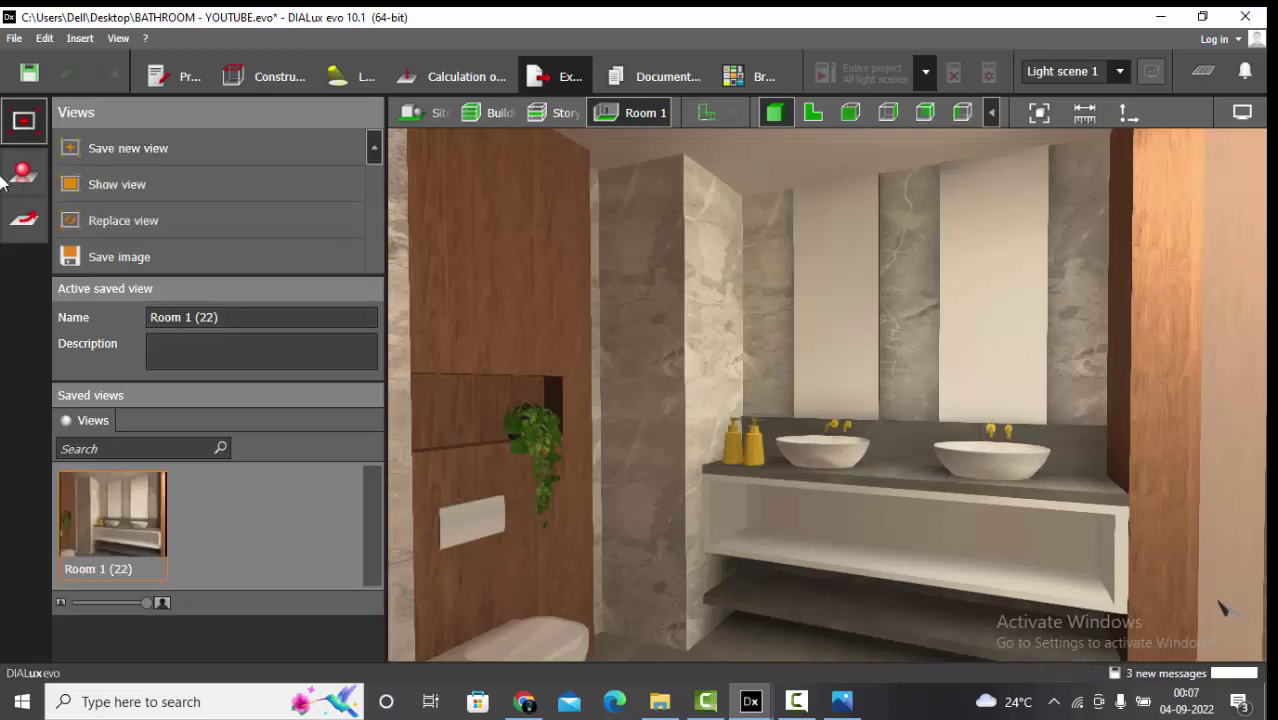
left_click(16, 180)
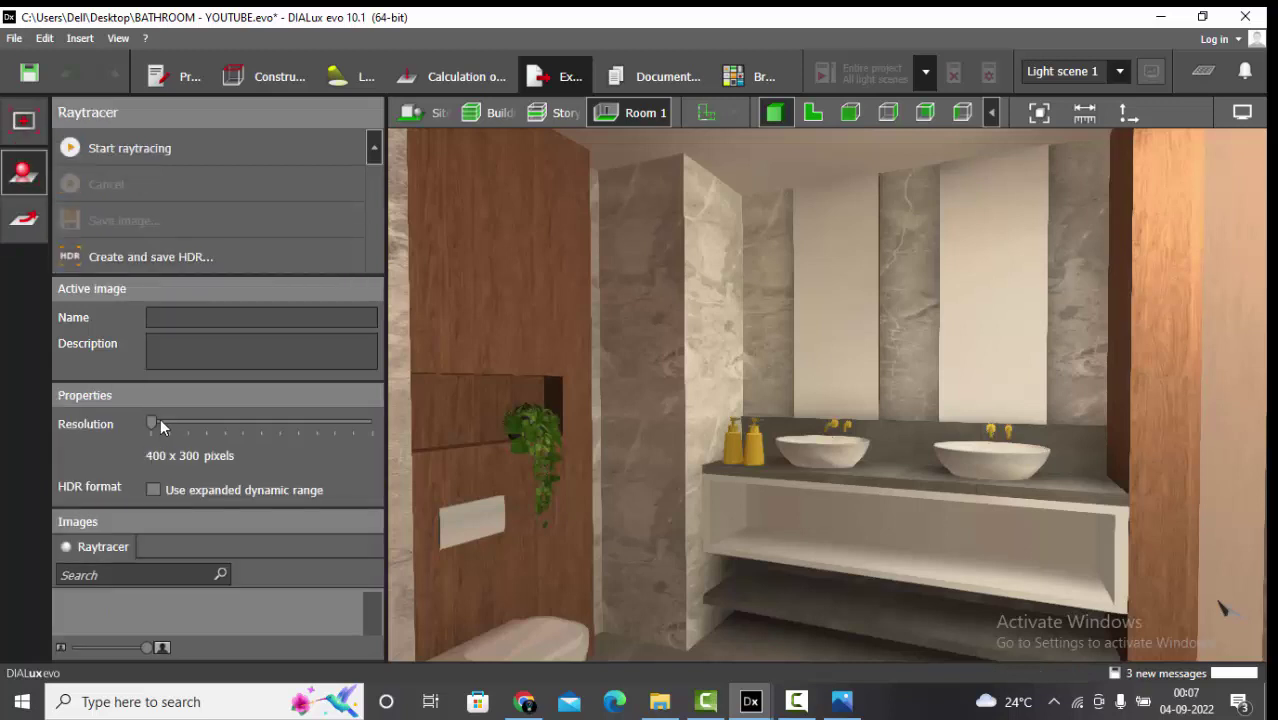
mouse_move(152, 422)
left_click_drag(152, 422, 378, 446)
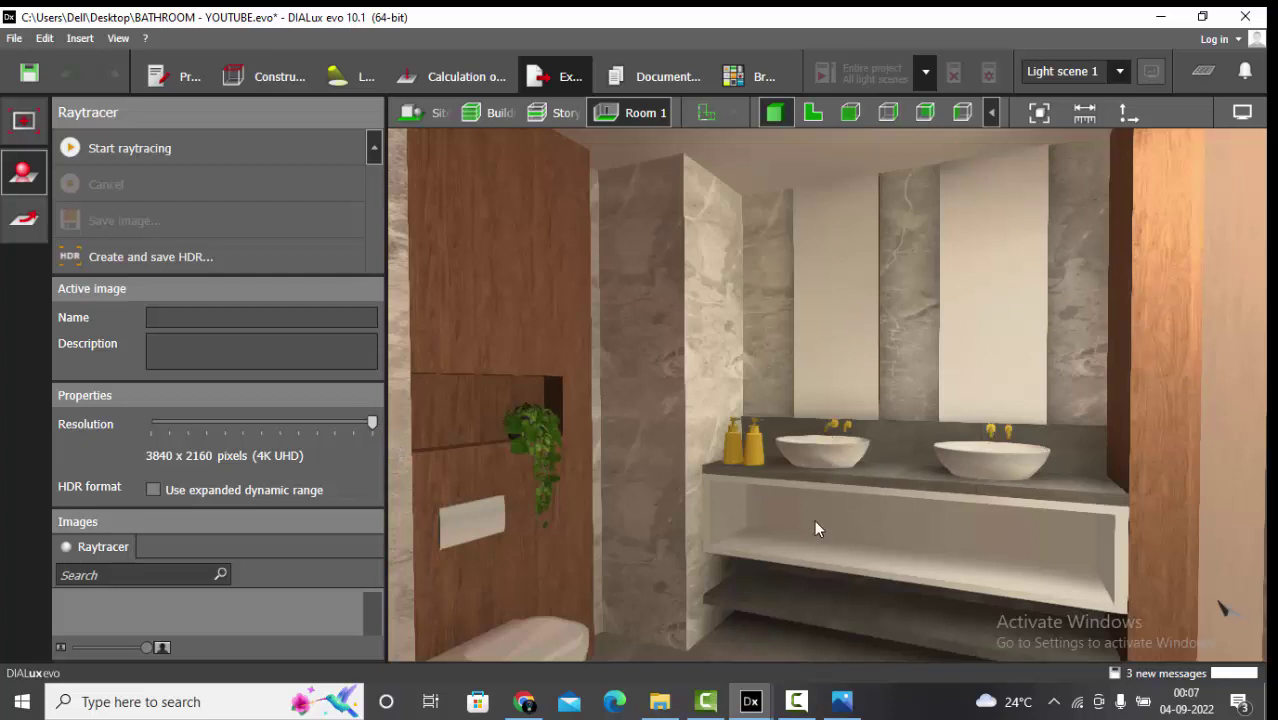
left_click(139, 148)
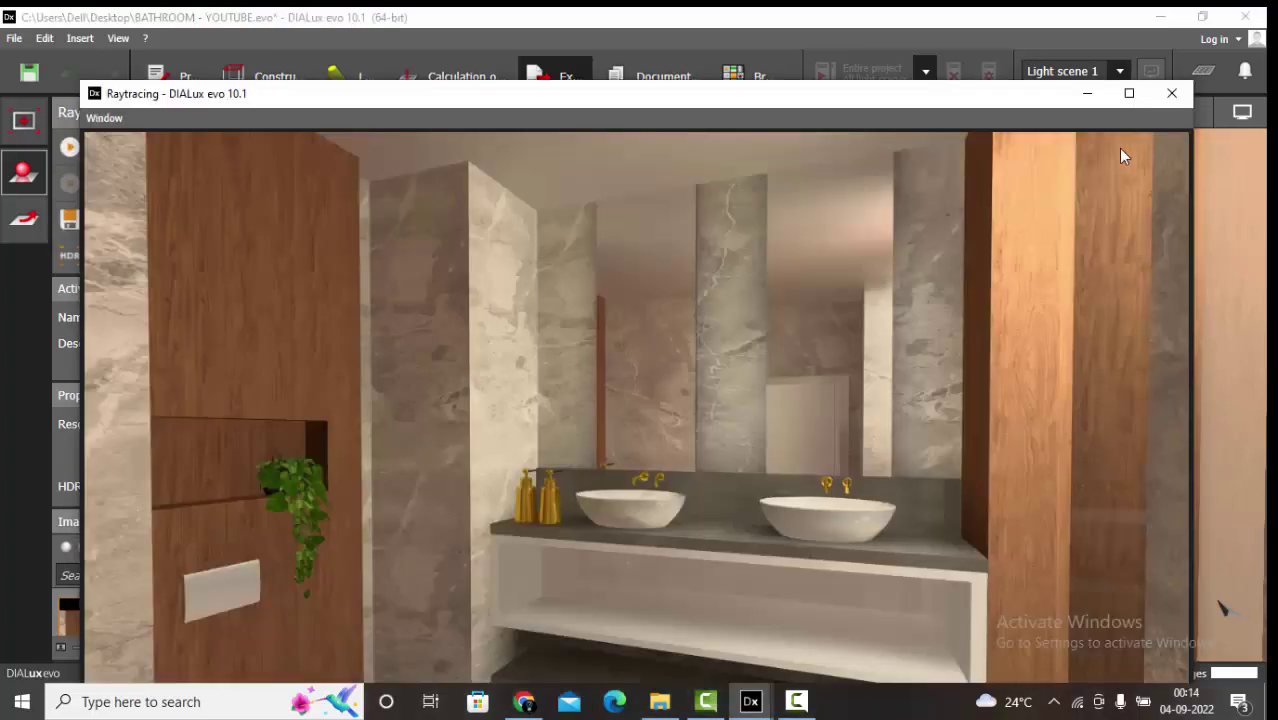
left_click(1129, 93)
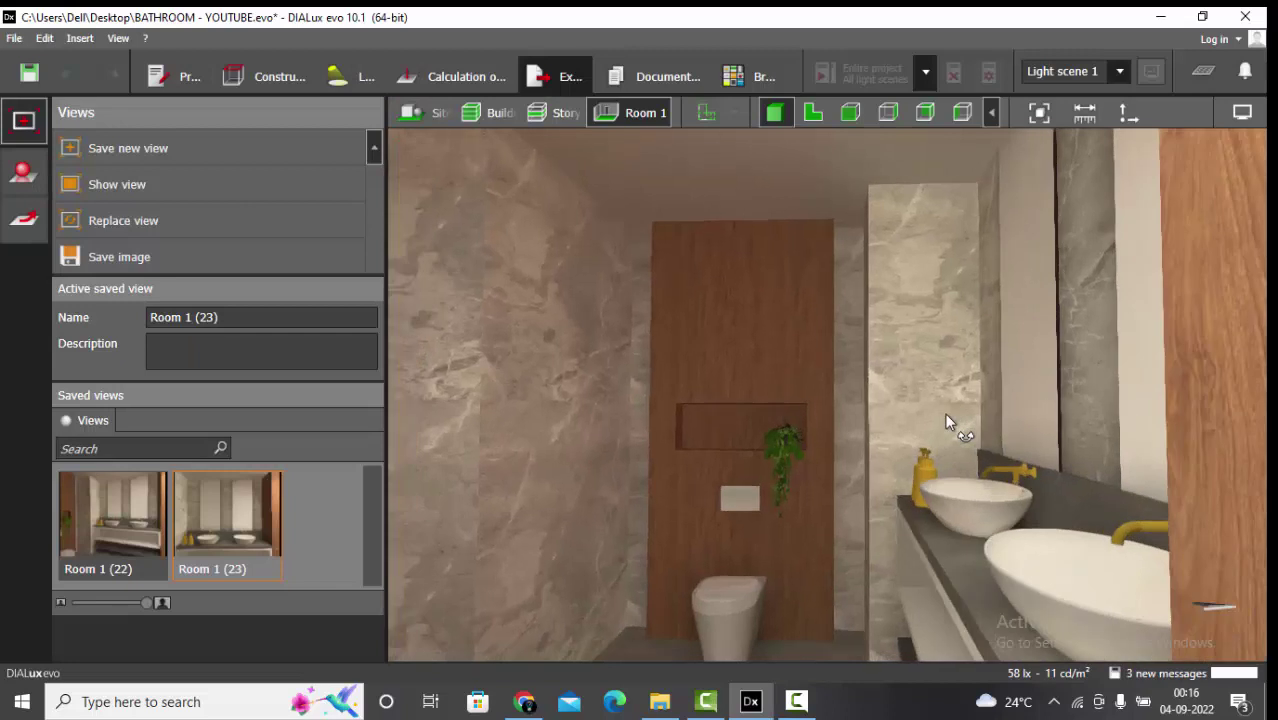
Save a new view facing the toilet wall and another facing the glass shower enclosure.
left_click_drag(945, 413, 917, 338)
left_click(196, 152)
right_click_drag(760, 330, 894, 244)
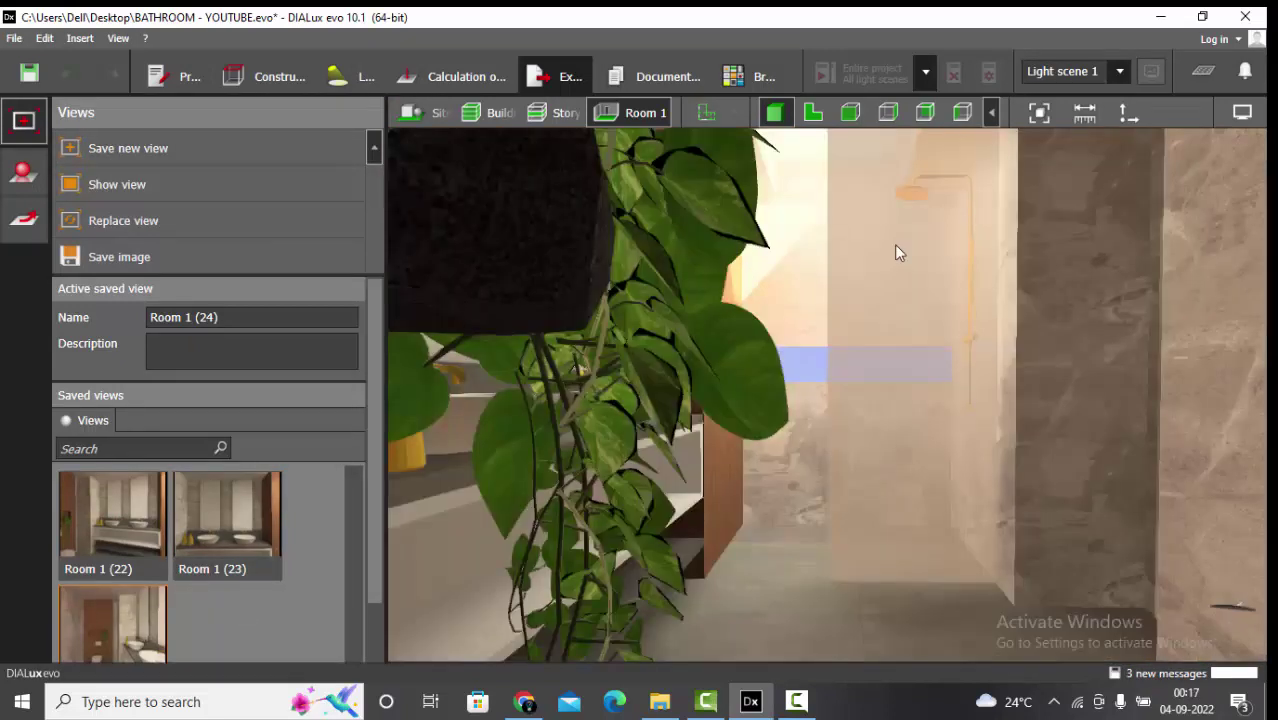
left_click_drag(897, 252, 809, 340)
Raytrace the saved front view of the vanity mirrors at 1920 x 1080 pixels (Full HD) and close the render.
left_click(240, 515)
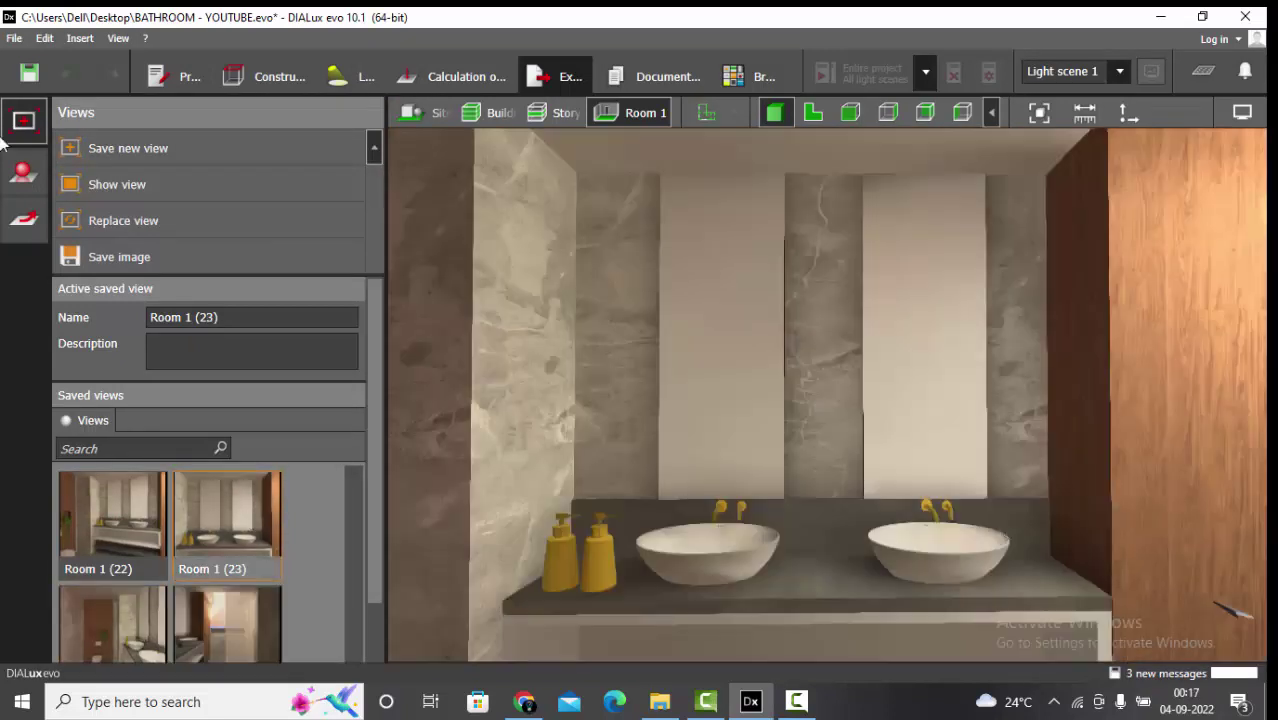
left_click(24, 172)
left_click_drag(354, 429, 250, 435)
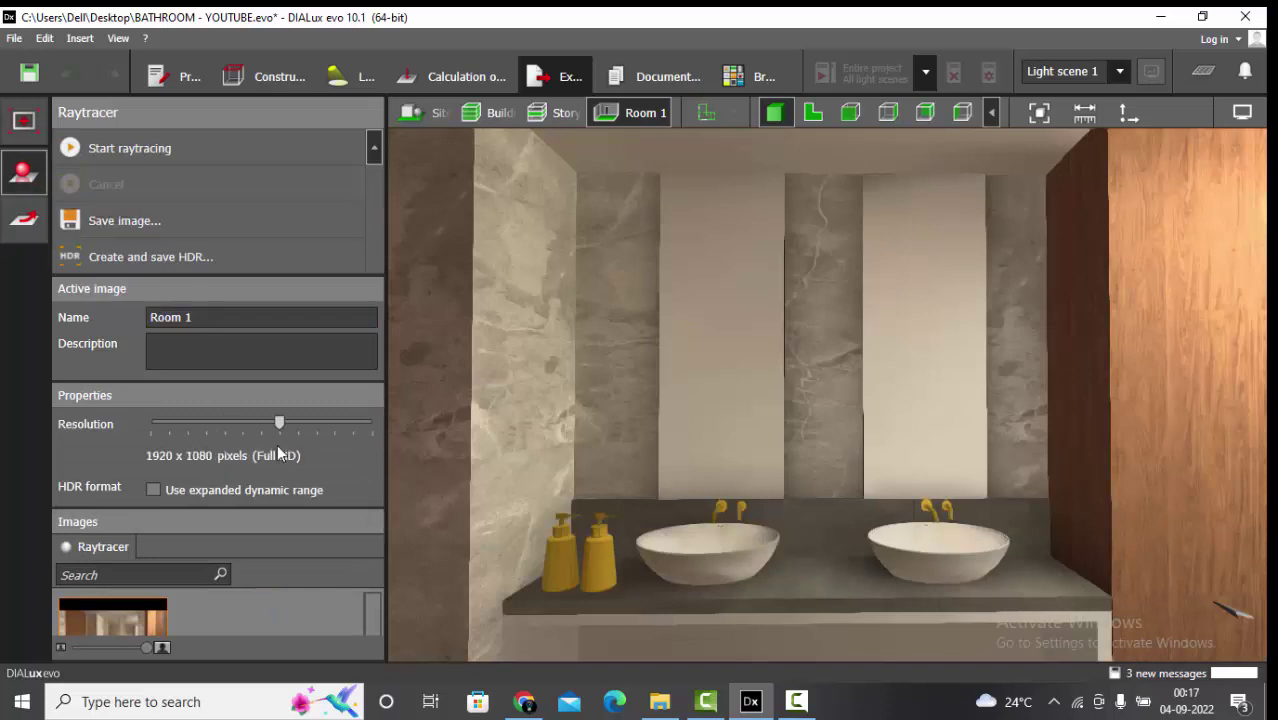
left_click(148, 153)
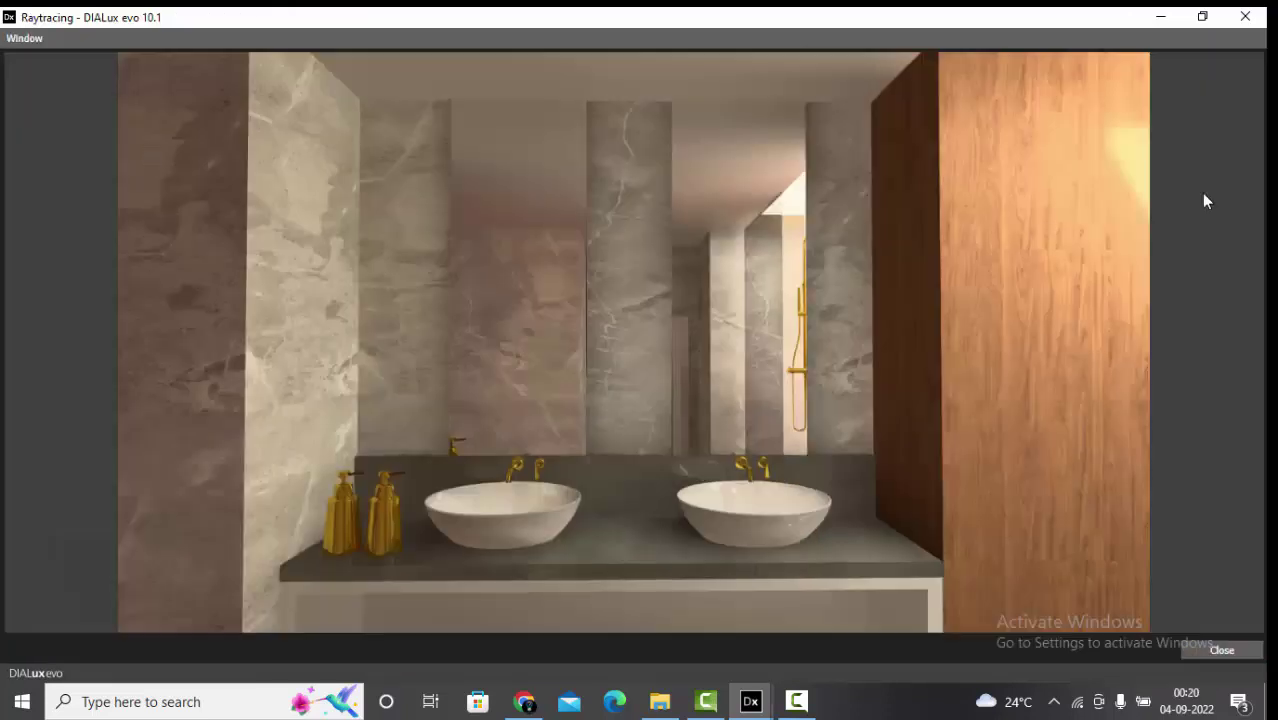
left_click(1245, 17)
Show the saved toilet wall view, raytrace it and close the rendered image.
left_click(24, 121)
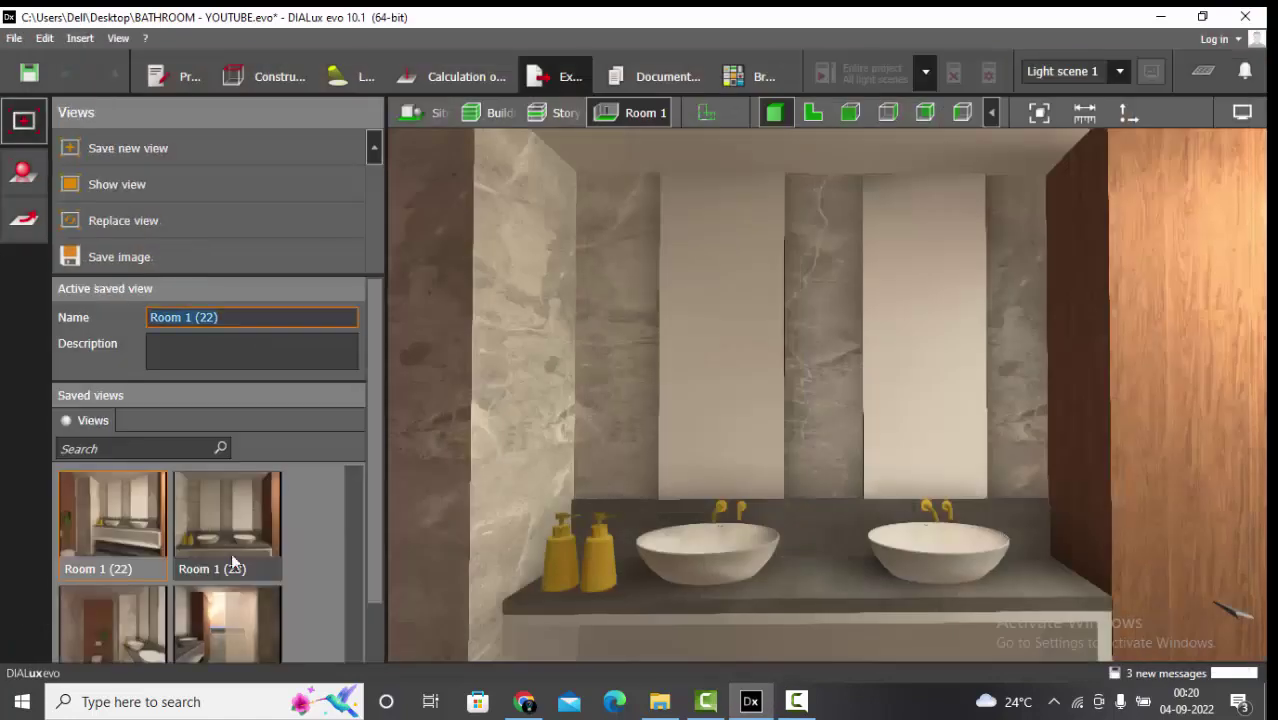
scroll(240, 600, "down", 2)
double_click(232, 568)
left_click(24, 172)
left_click(170, 151)
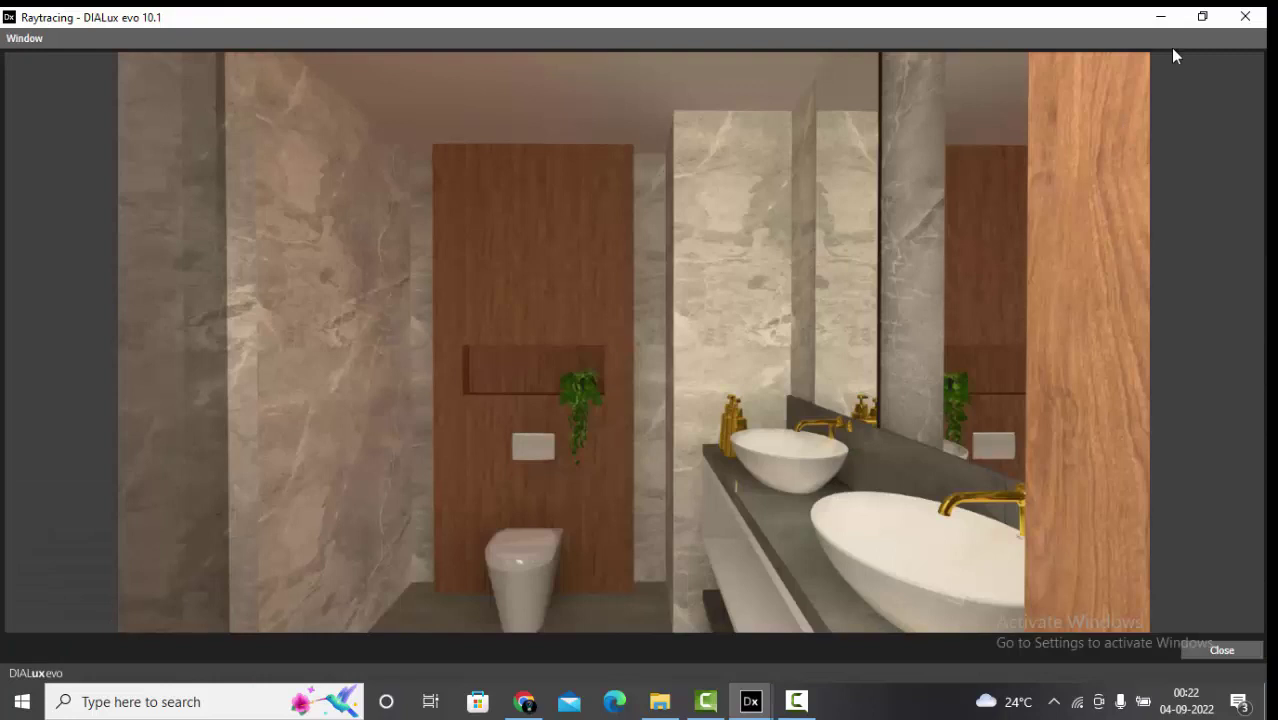
left_click(1245, 16)
Show the saved view facing the glass shower enclosure and start raytracing it.
left_click(24, 120)
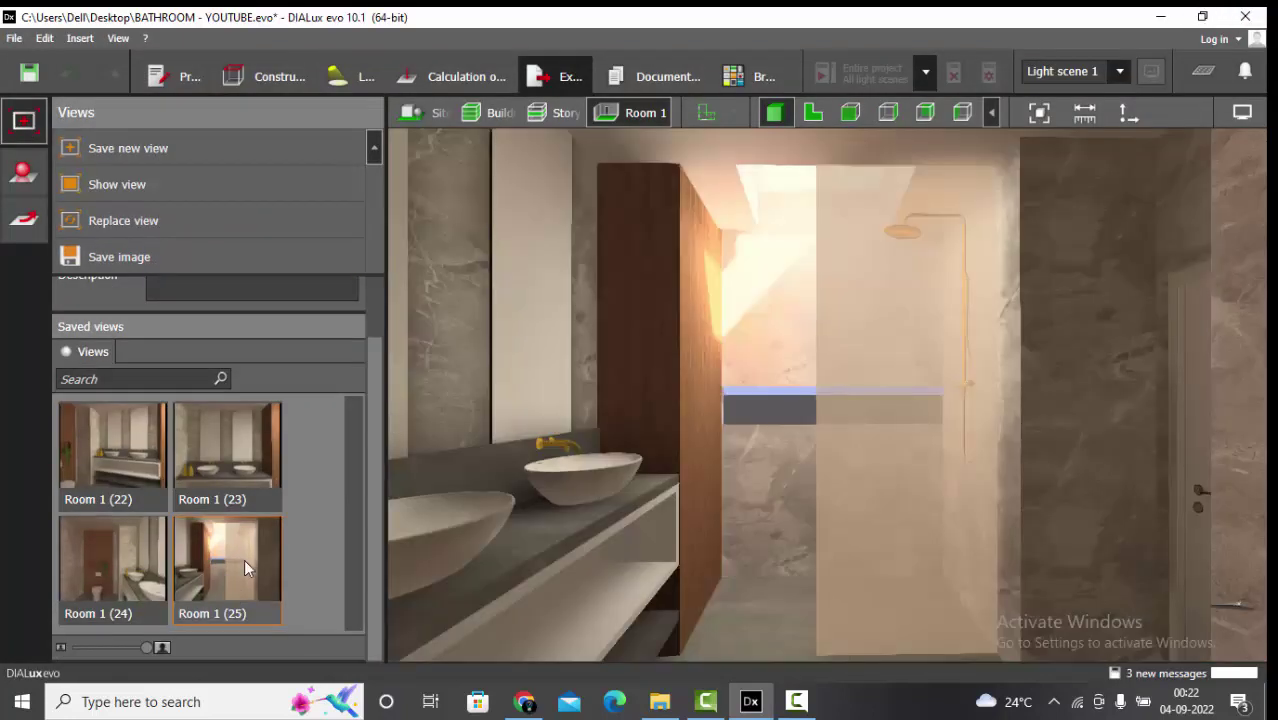
left_click(24, 172)
left_click(170, 148)
left_click(797, 701)
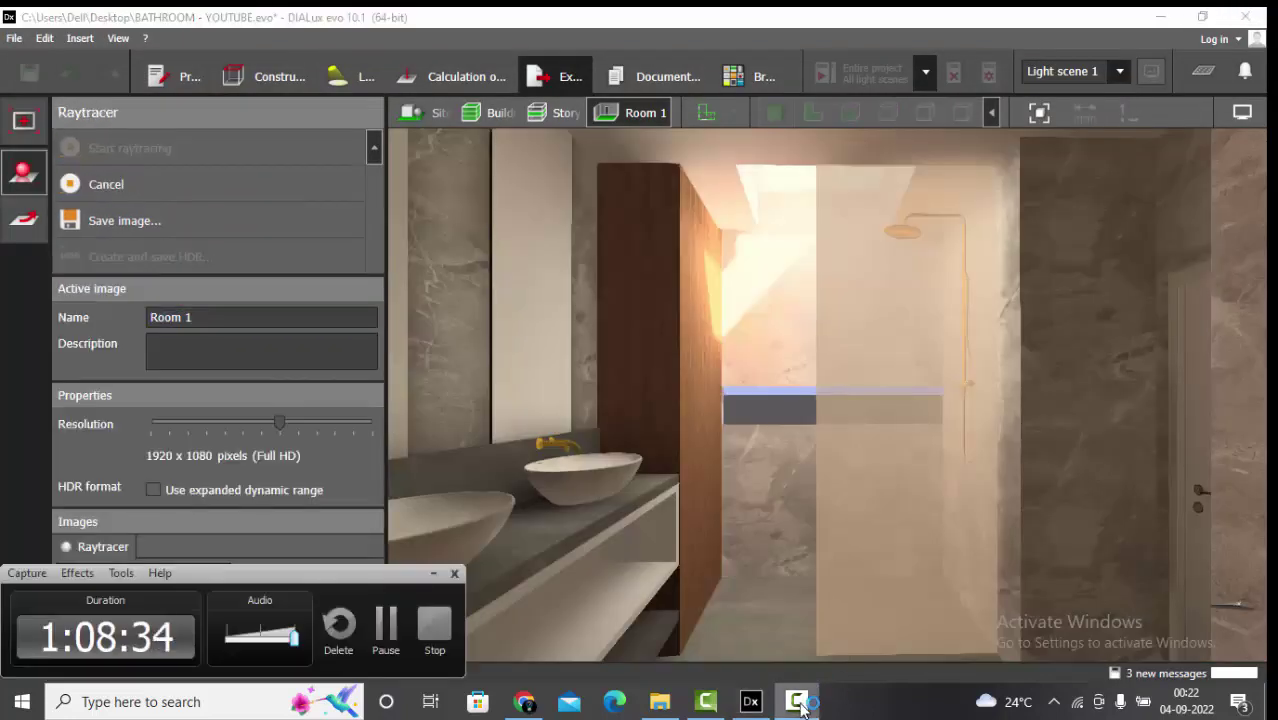
left_click(800, 704)
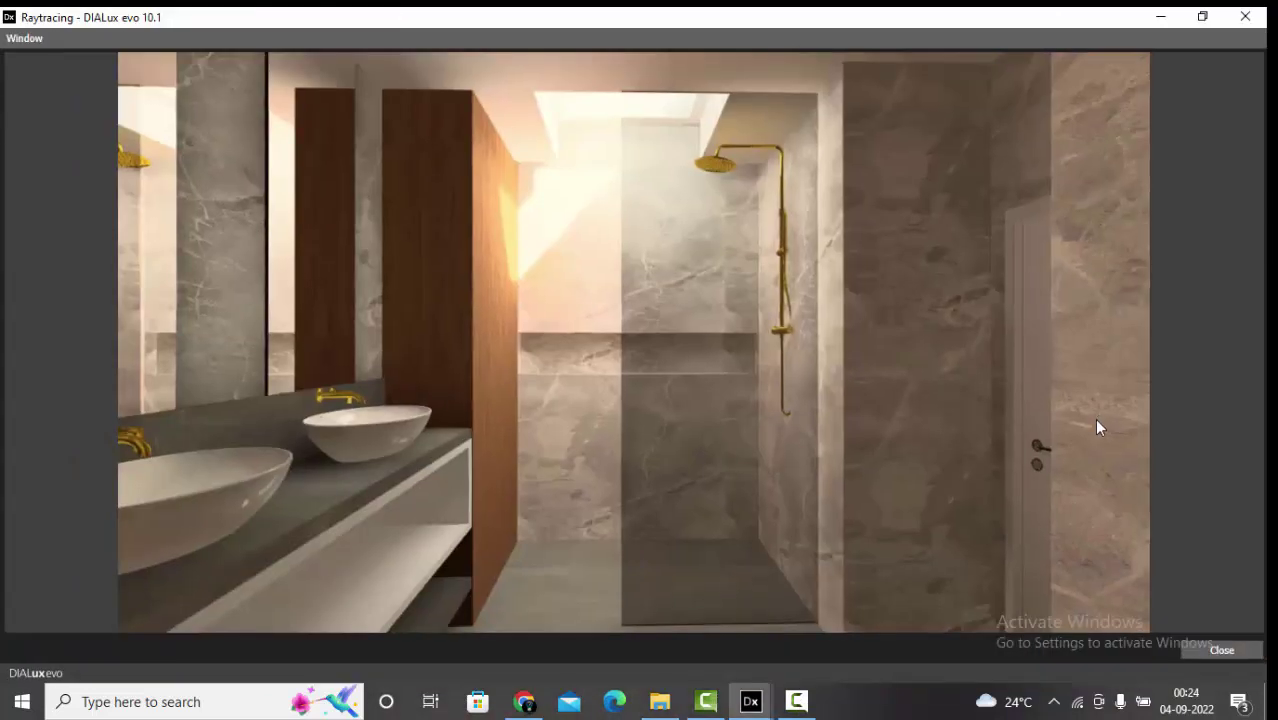
Close the finished shower render and save the raytraced toilet wall and vanity image as JPEG R1 in the BATHROOM folder.
left_click(1245, 16)
left_click(120, 220)
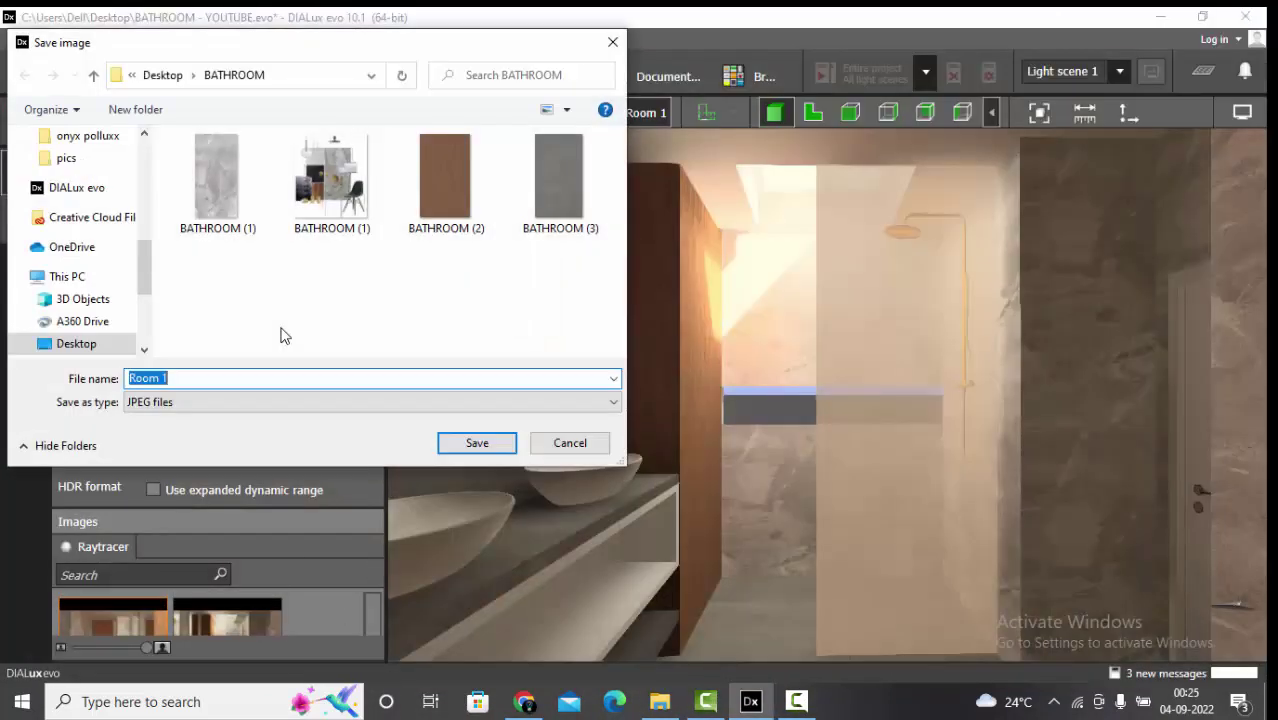
type("R1")
key("Return")
Save the raytraced image of the glass shower enclosure as R2 in the same folder.
left_click(228, 620)
left_click(179, 228)
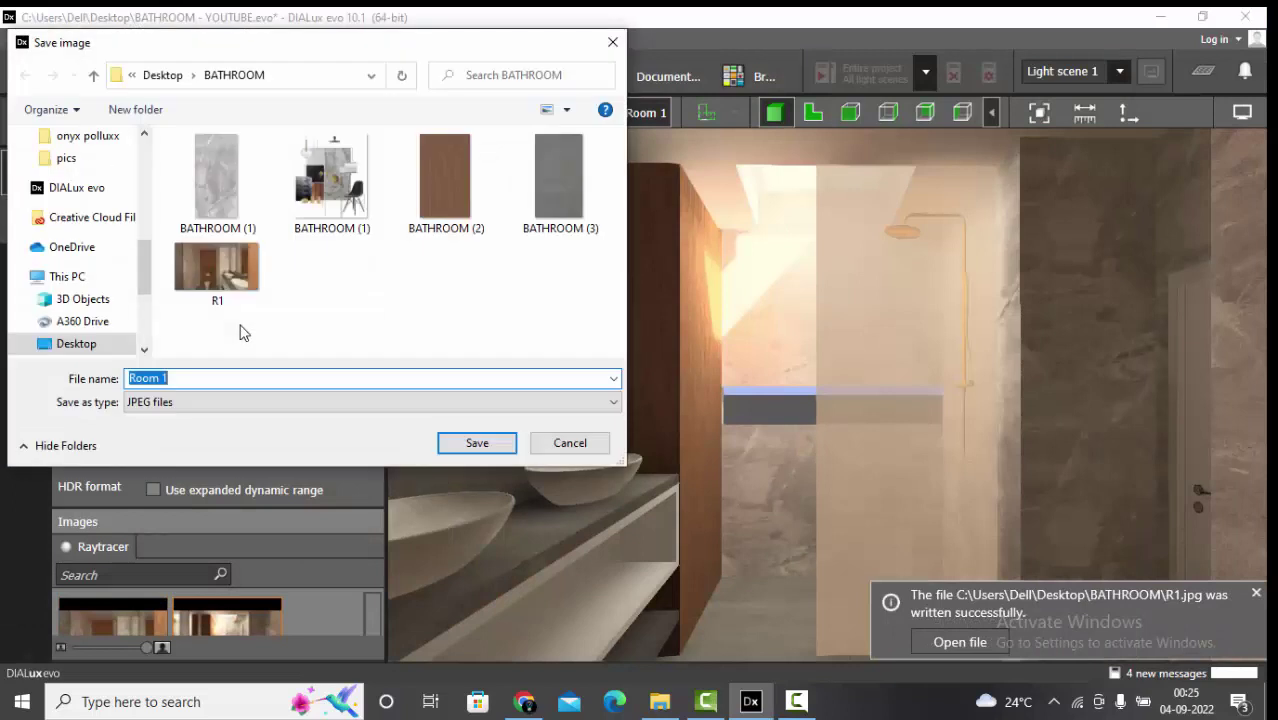
type("R2")
key("Return")
Save the two remaining raytraced images of the vanity as R3 and R4.
left_click_drag(371, 605, 380, 645)
left_click(163, 220)
type("R3")
key("Return")
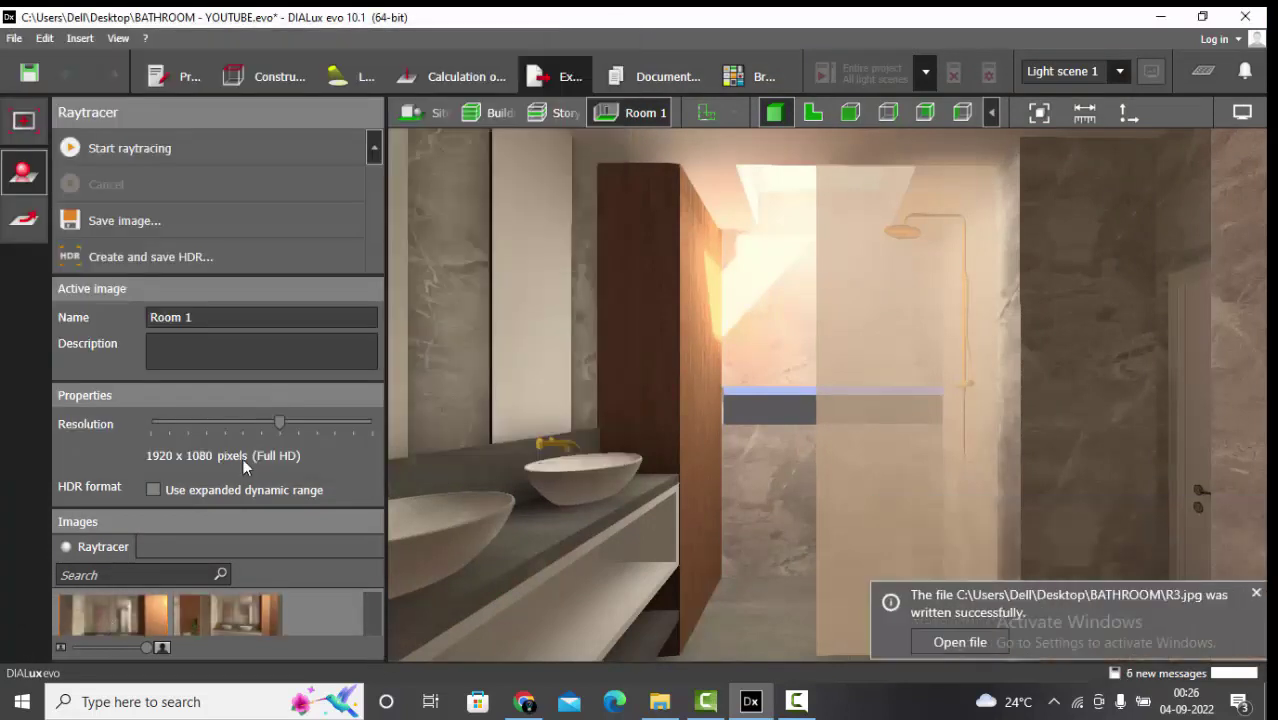
left_click(168, 222)
type("R4")
key("Return")
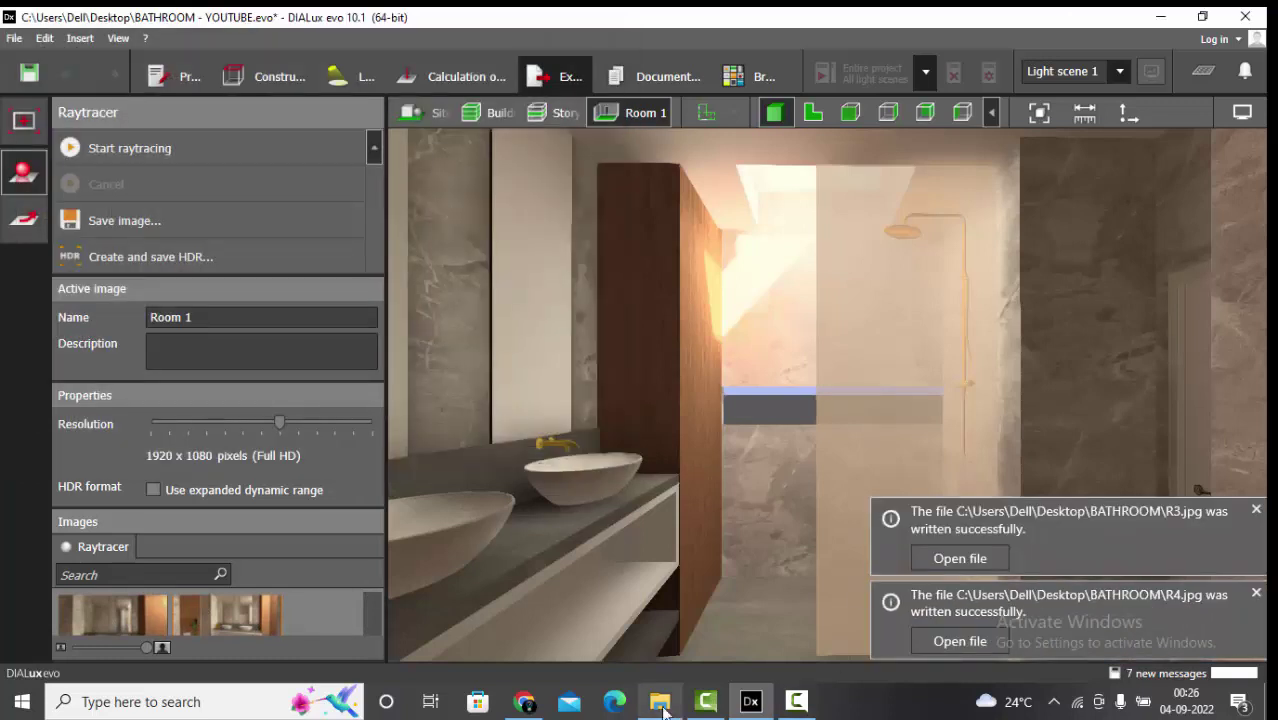
Switch to File Explorer, open R1.jpg in the photo viewer and inspect the basins, gold faucets and toilet wall up close.
left_click(659, 701)
double_click(321, 364)
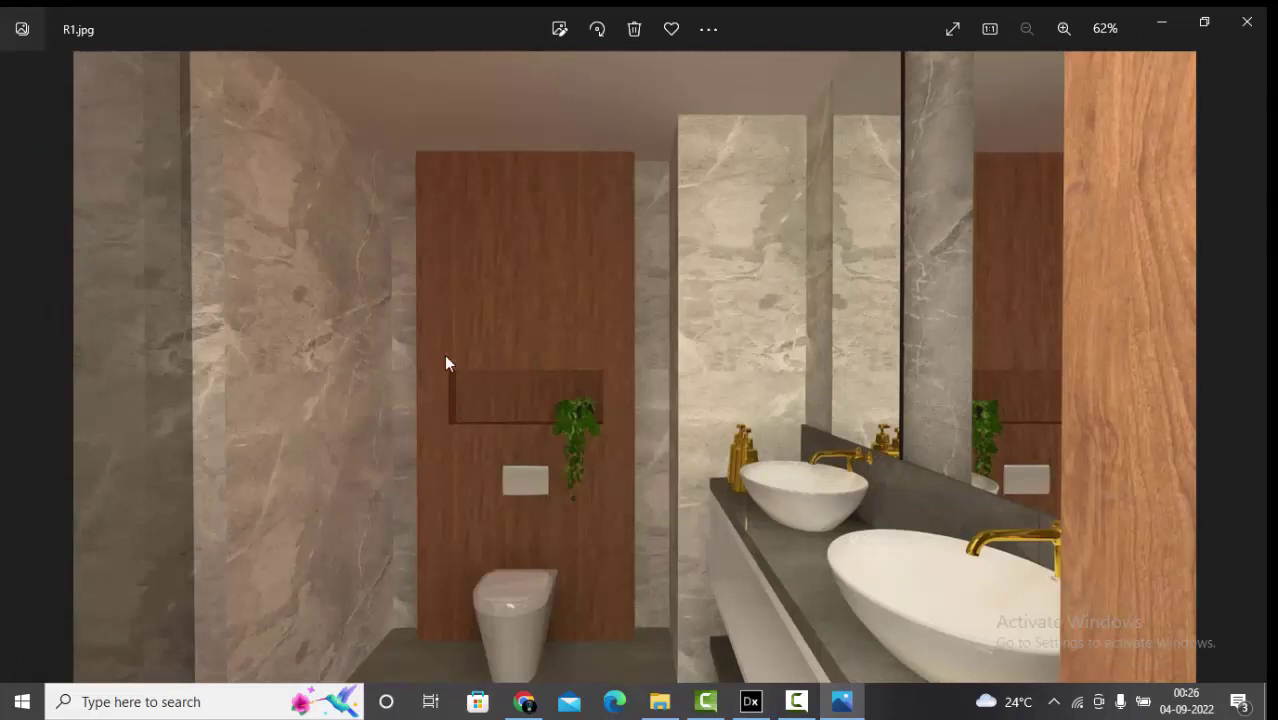
scroll(976, 548, "up", 1)
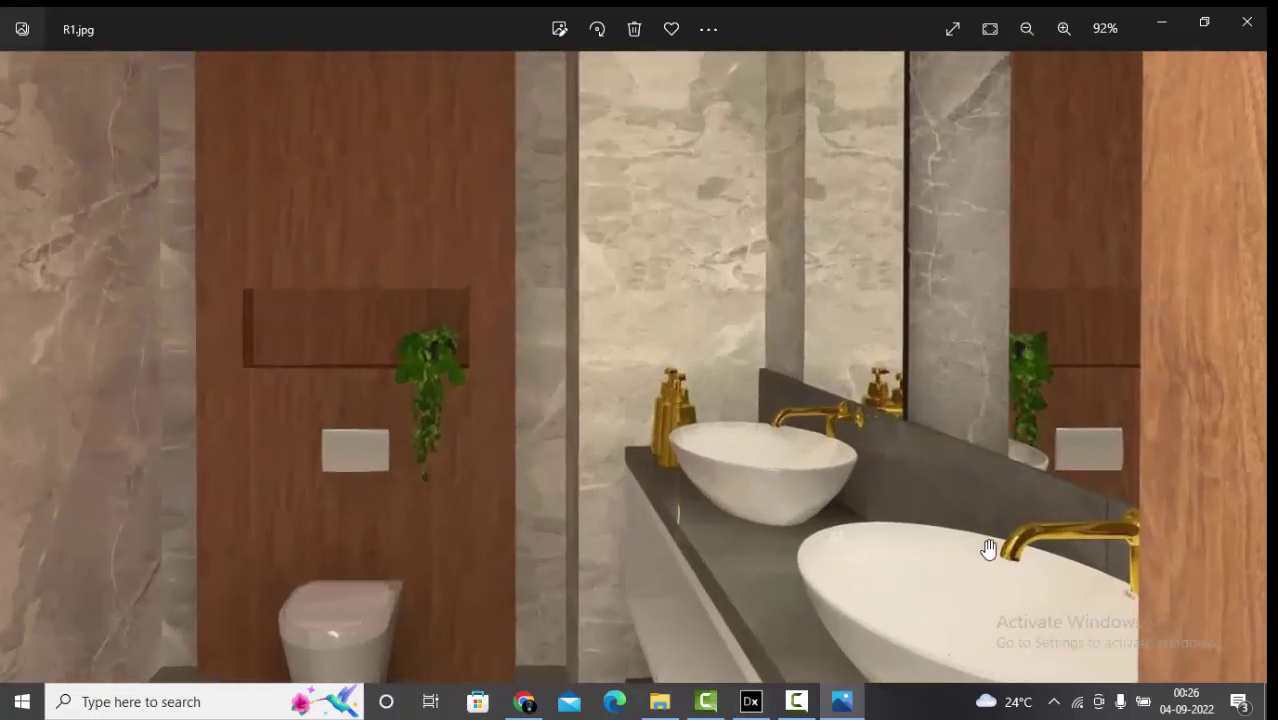
scroll(982, 550, "down", 1)
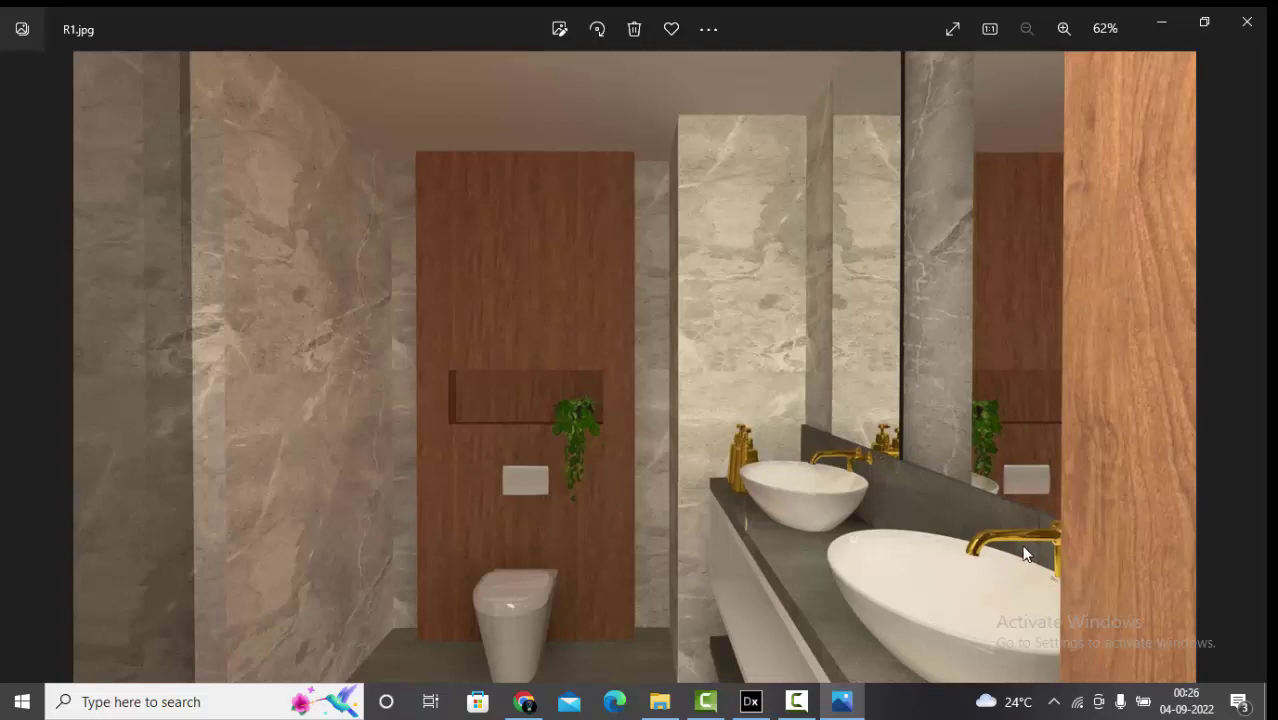
scroll(1025, 553, "up", 5)
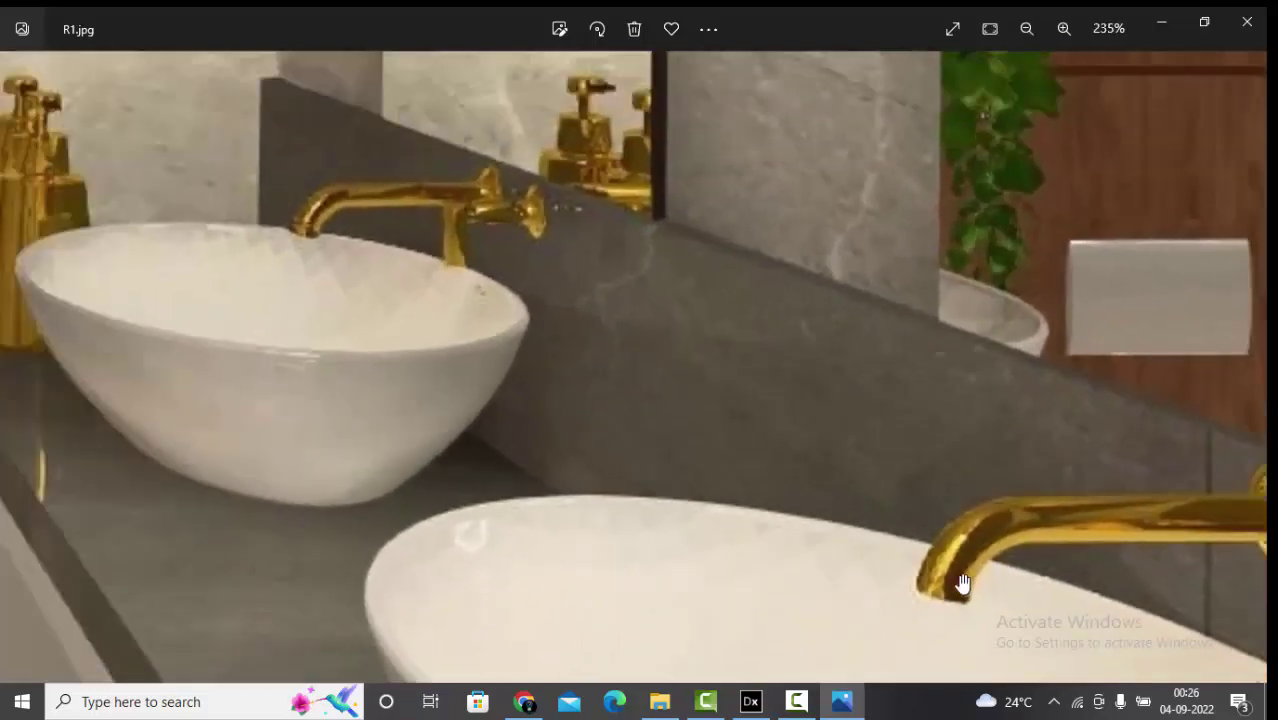
scroll(962, 582, "down", 1)
scroll(439, 387, "down", 2)
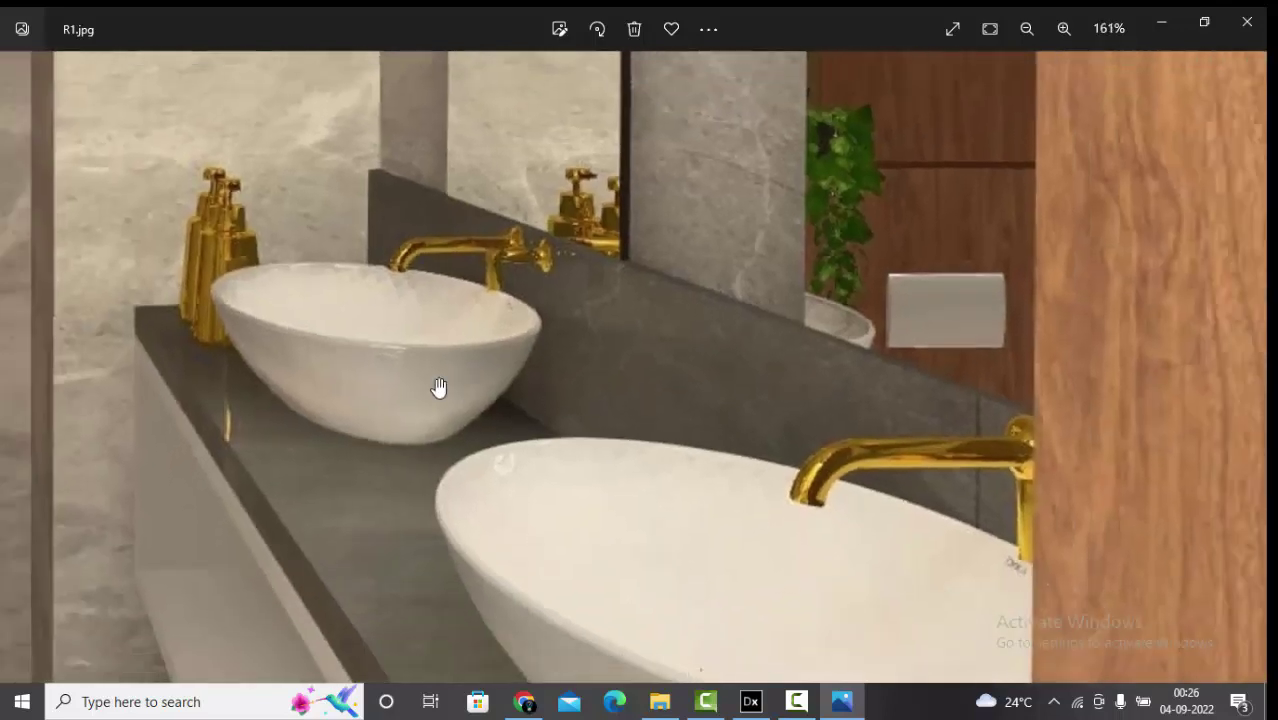
scroll(637, 395, "down", 2)
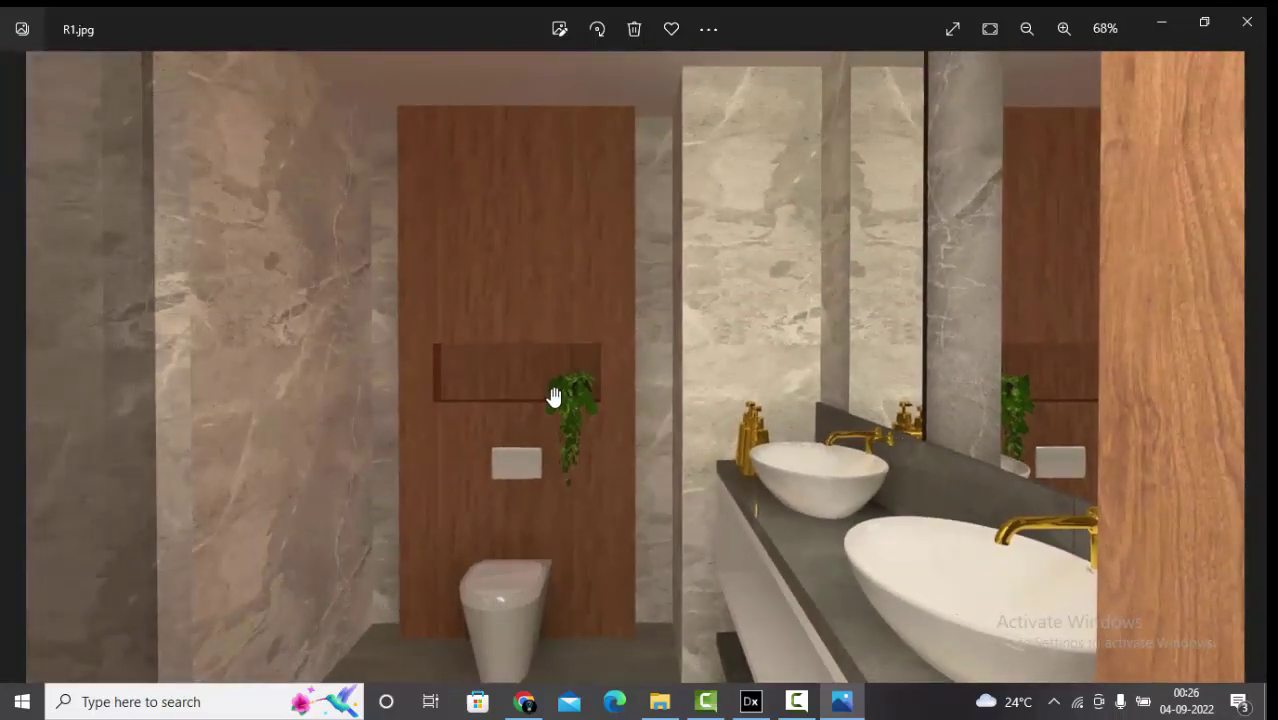
scroll(562, 414, "down", 1)
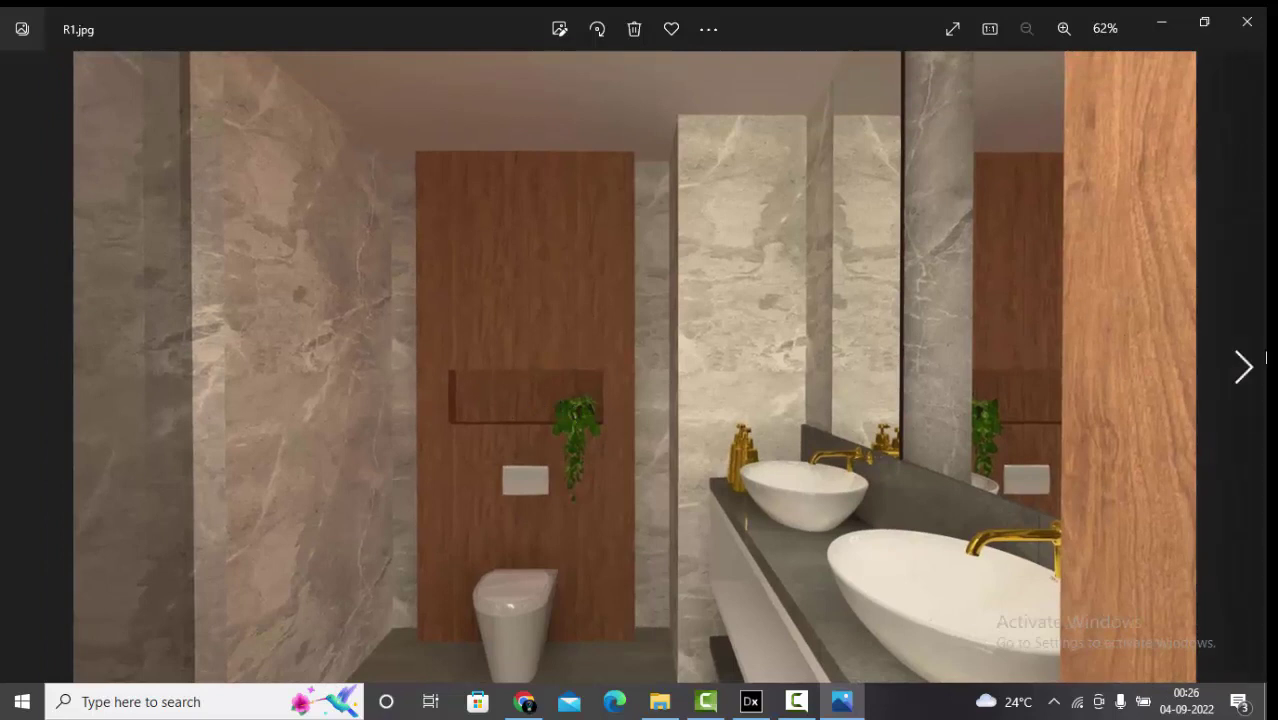
Go through the saved renders to R4.jpg and examine its gold soap dispensers, basins, faucets and wall plant.
left_click(1248, 368)
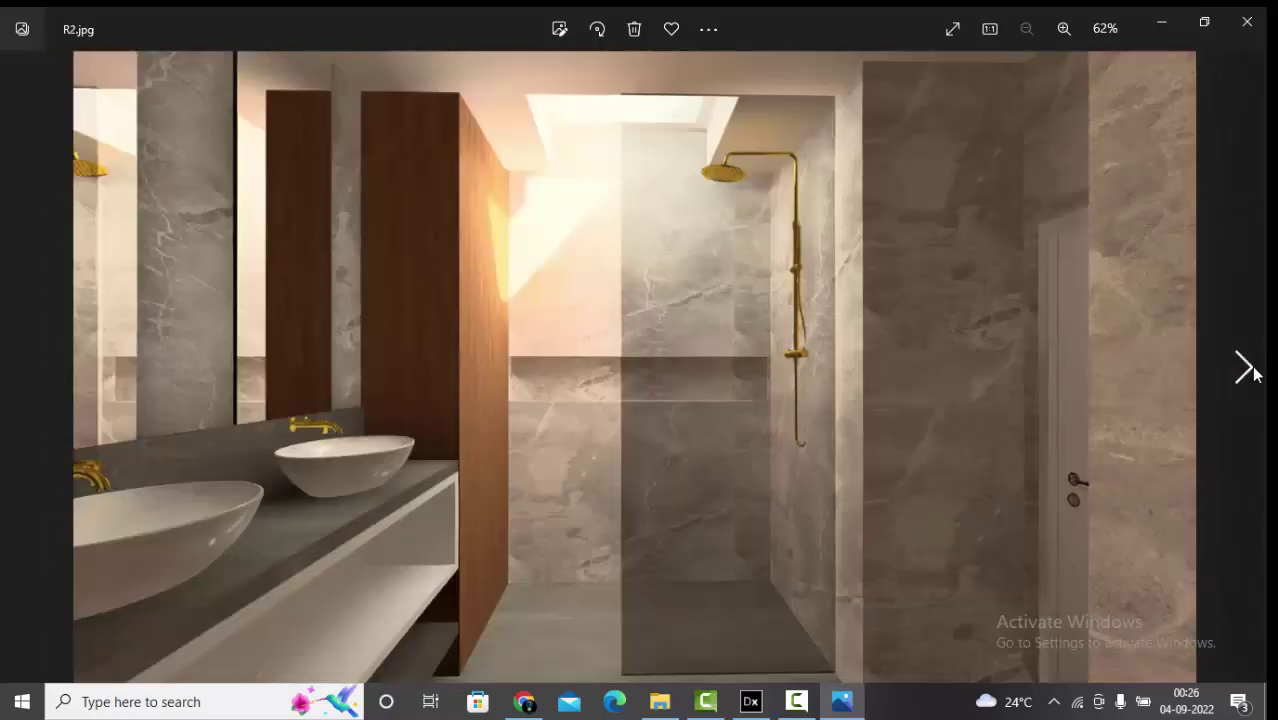
left_click(28, 385)
scroll(600, 420, "up", 4)
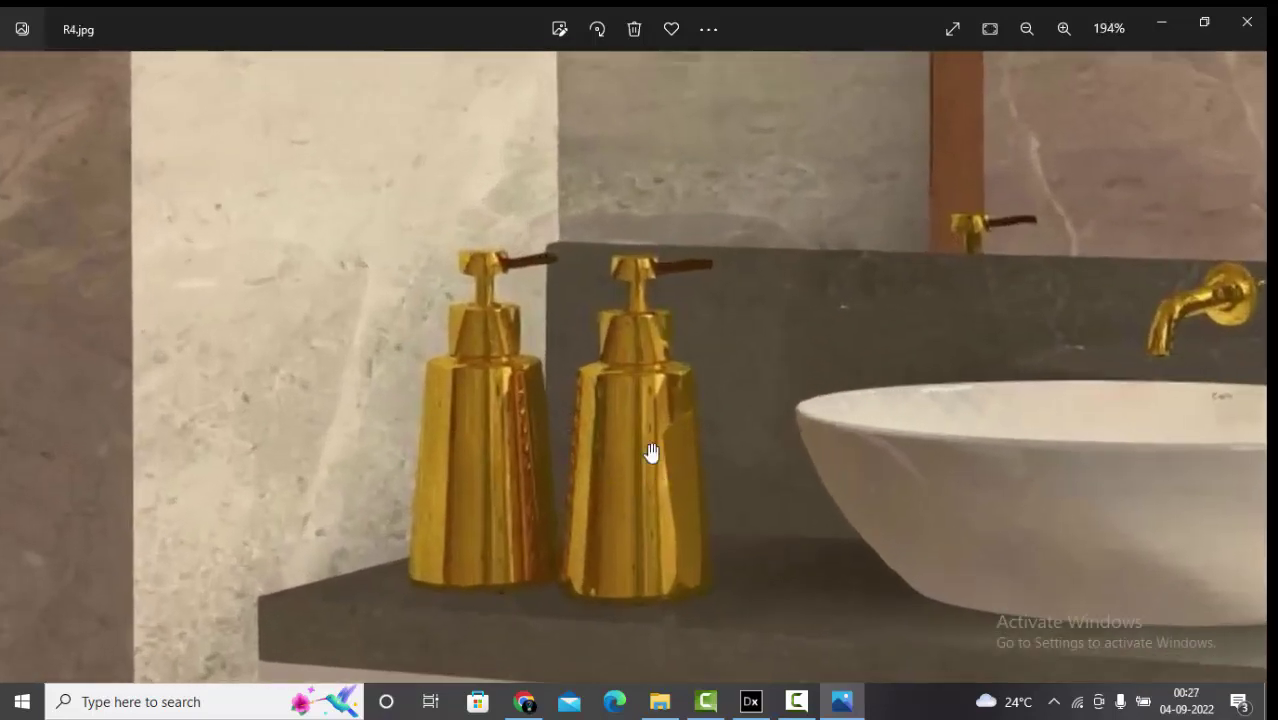
scroll(485, 476, "down", 2)
scroll(644, 497, "down", 1)
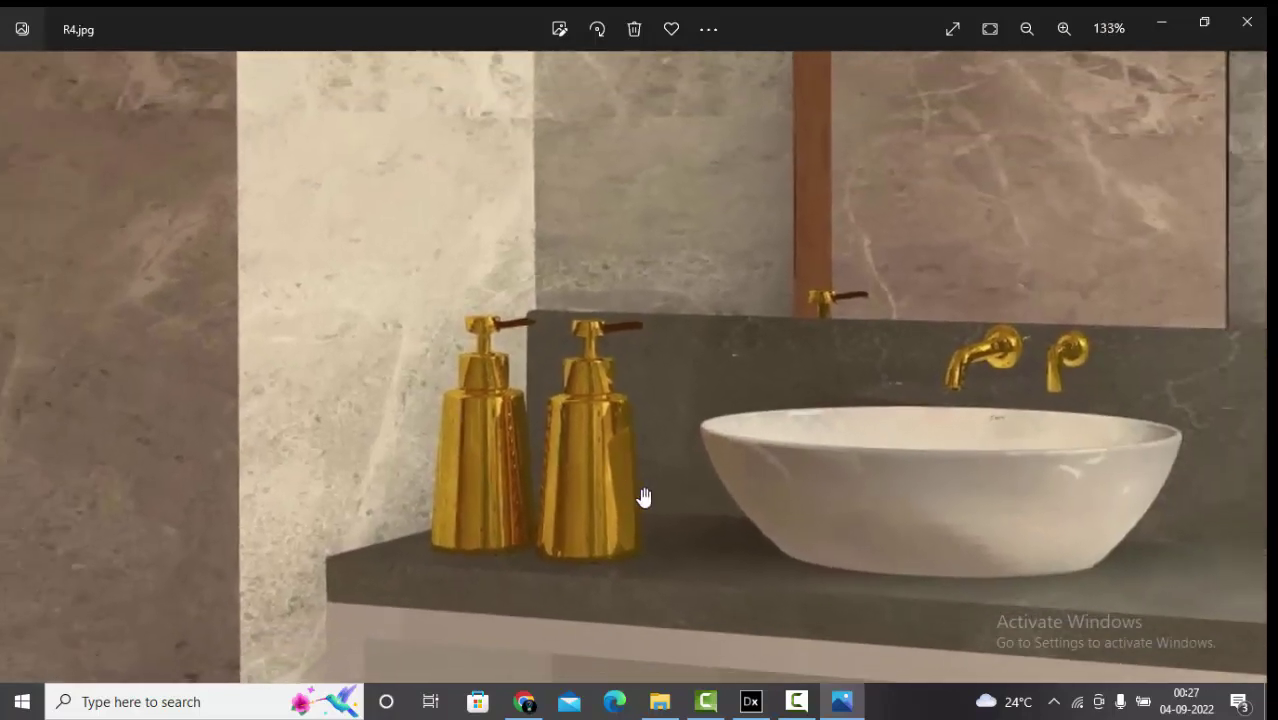
scroll(598, 490, "down", 3)
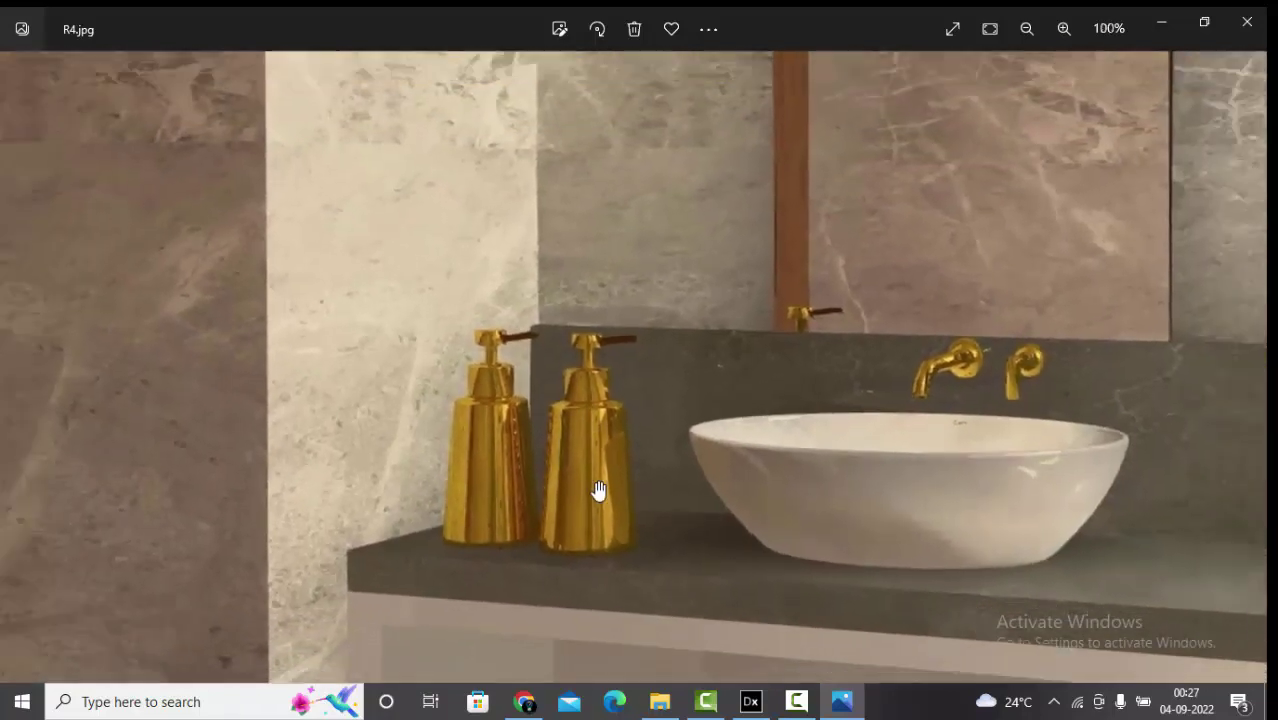
scroll(593, 468, "up", 4)
scroll(545, 510, "down", 2)
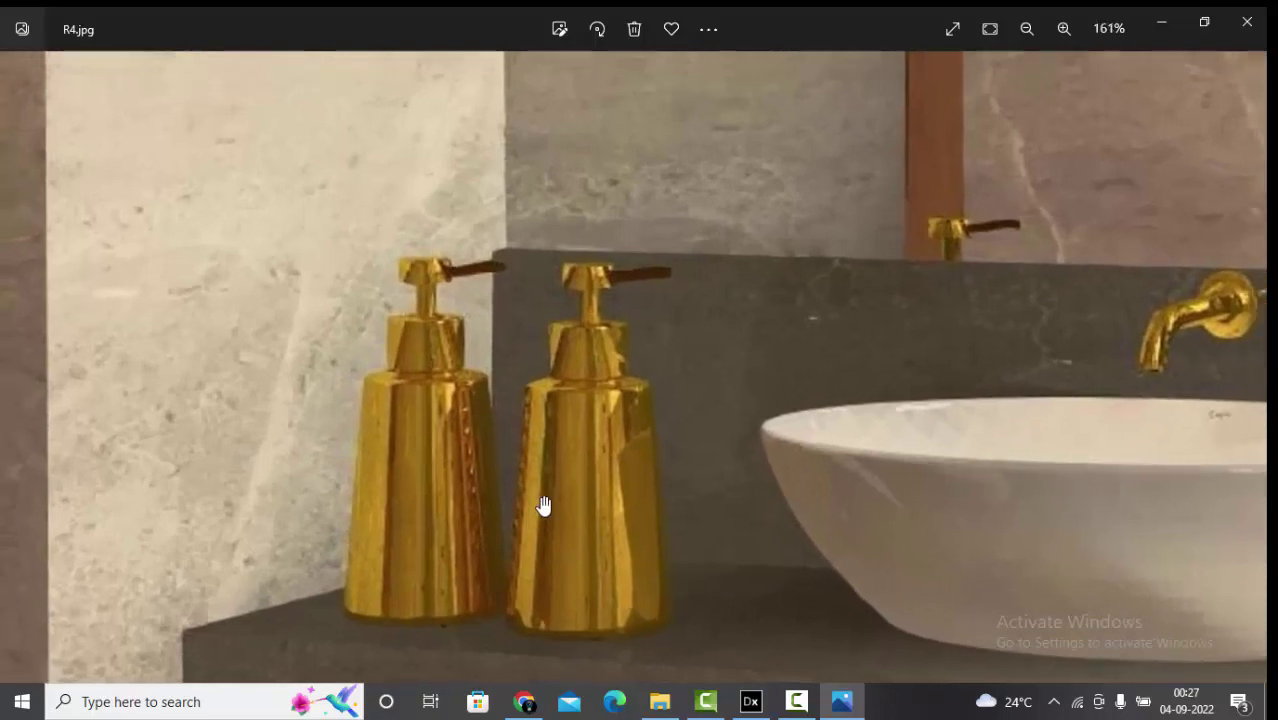
scroll(560, 500, "down", 4)
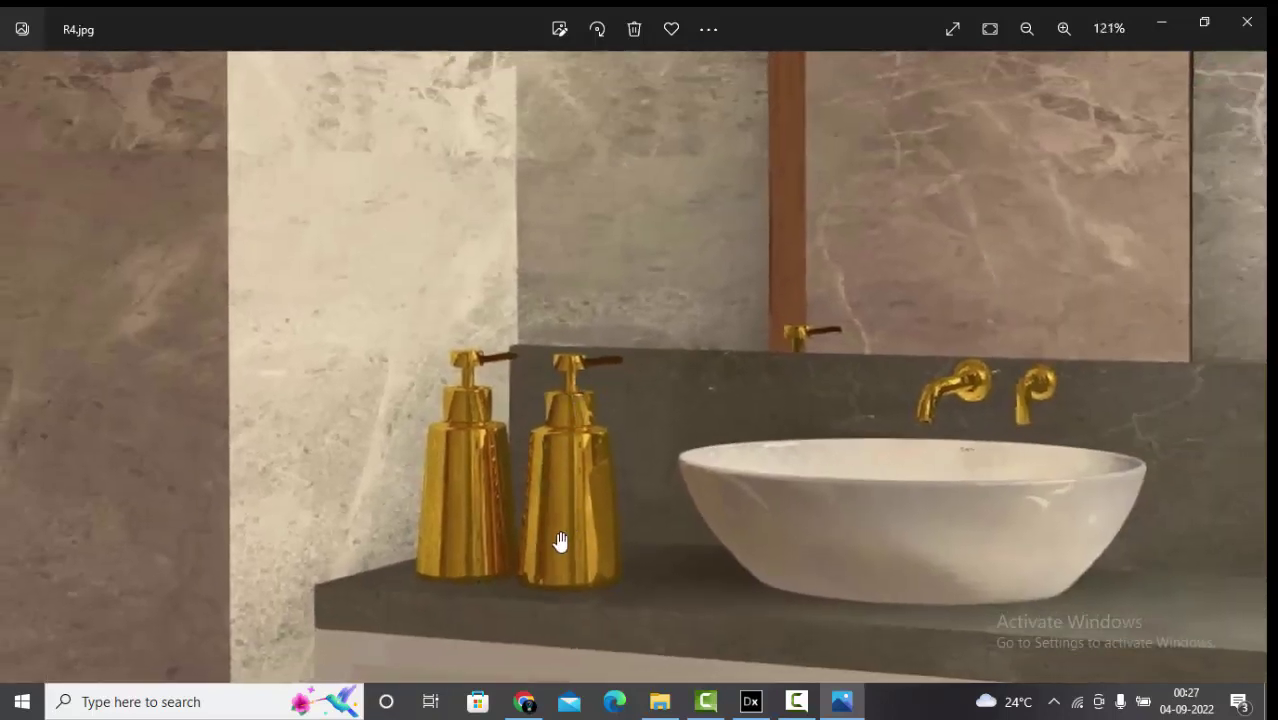
scroll(958, 508, "up", 1)
scroll(958, 508, "up", 2)
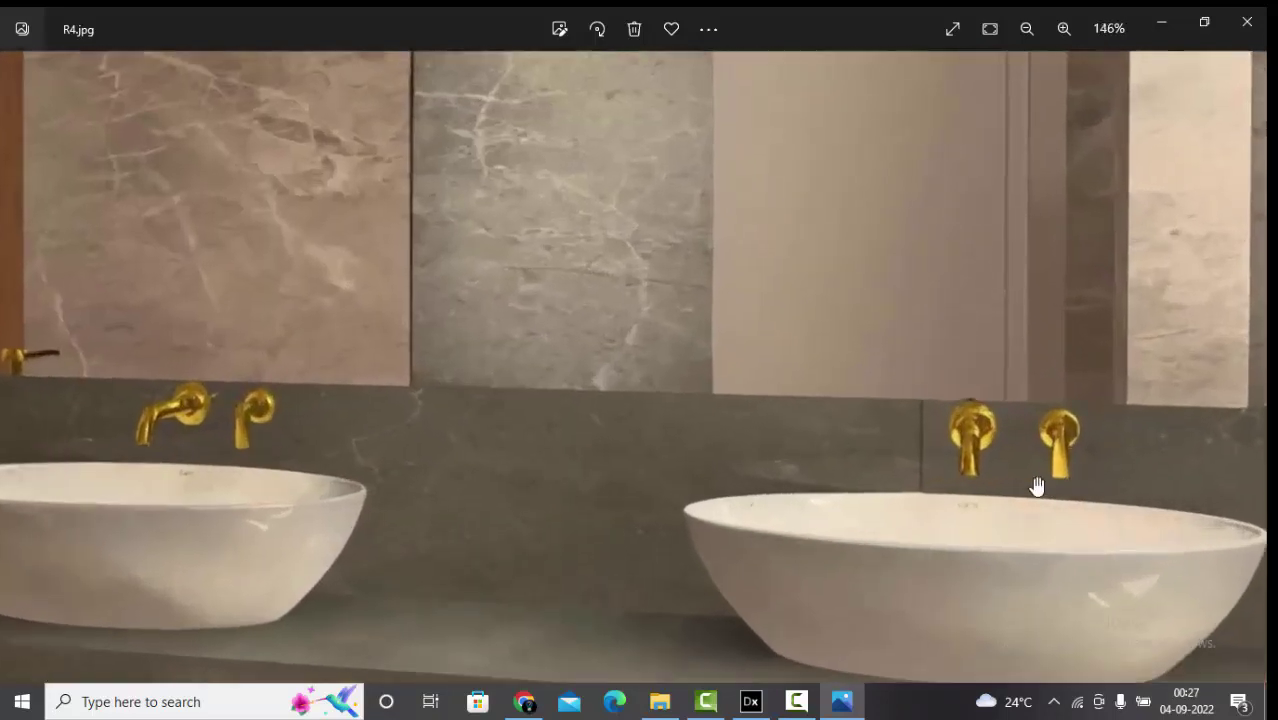
scroll(1036, 485, "up", 1)
scroll(990, 448, "down", 1)
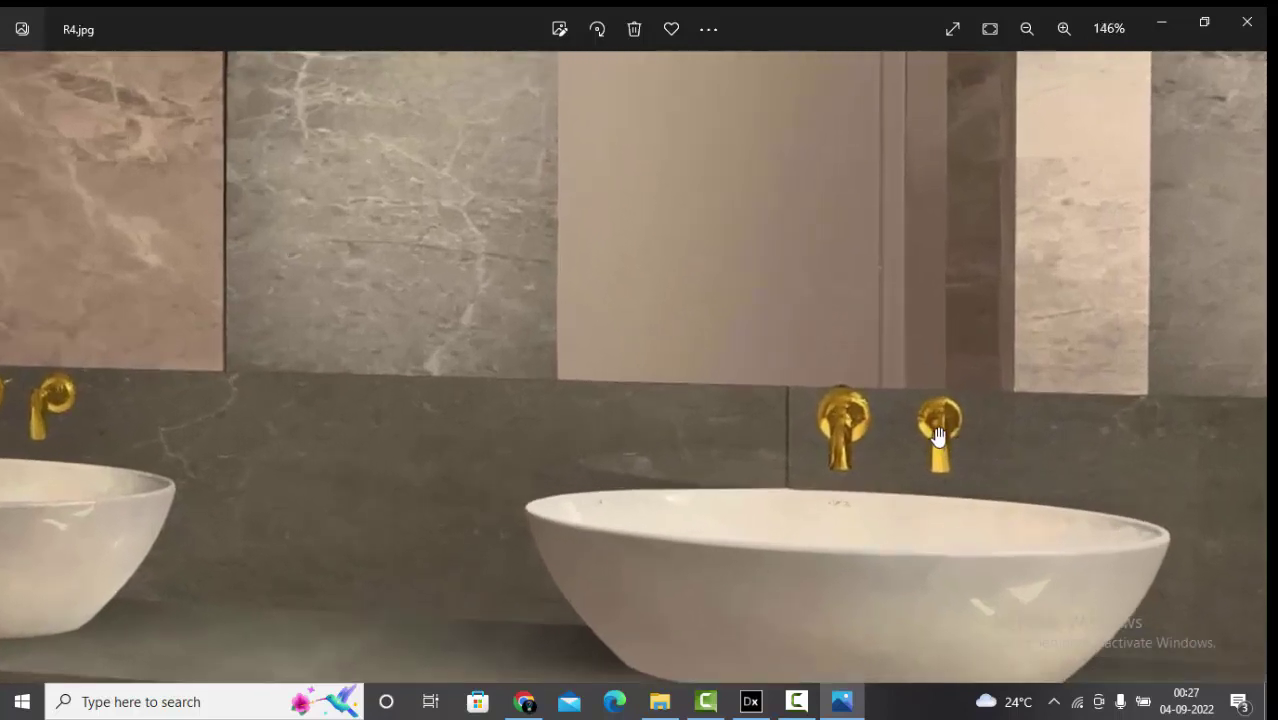
scroll(880, 452, "down", 4)
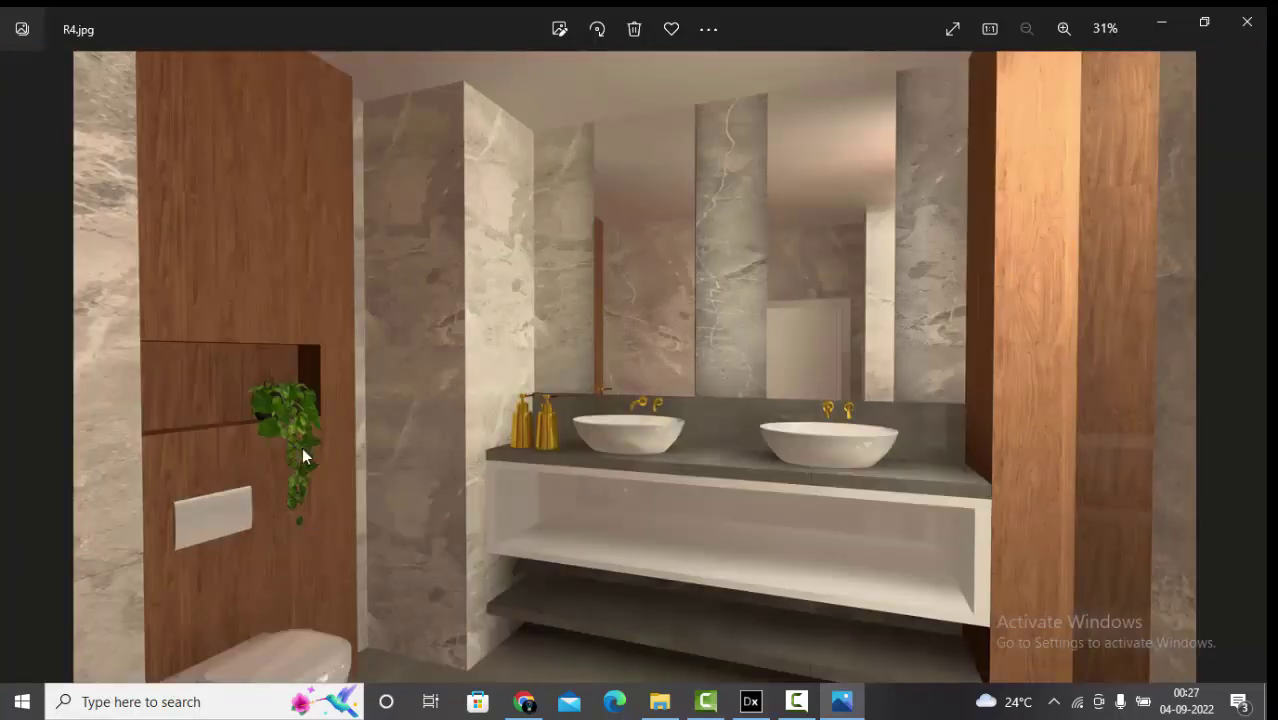
Show R3.jpg and examine the front view of the vanity and its mirror reflections in detail.
left_click(26, 390)
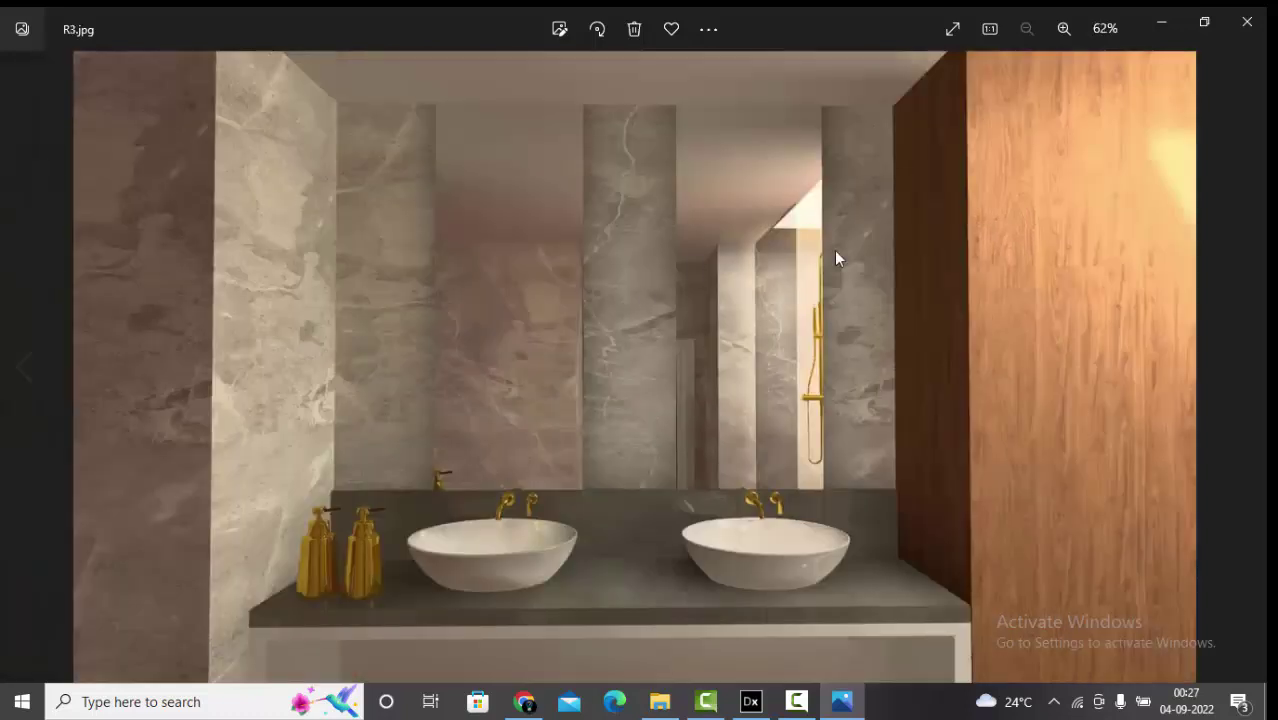
scroll(586, 290, "up", 2)
scroll(645, 408, "down", 2)
scroll(800, 345, "up", 3)
scroll(806, 355, "up", 2)
scroll(850, 365, "down", 4)
scroll(343, 588, "up", 3)
scroll(345, 575, "up", 3)
scroll(474, 451, "down", 5)
Inspect the shower, skylight daylight and vanity in R2.jpg, and return to the R3.jpg render.
left_click(26, 366)
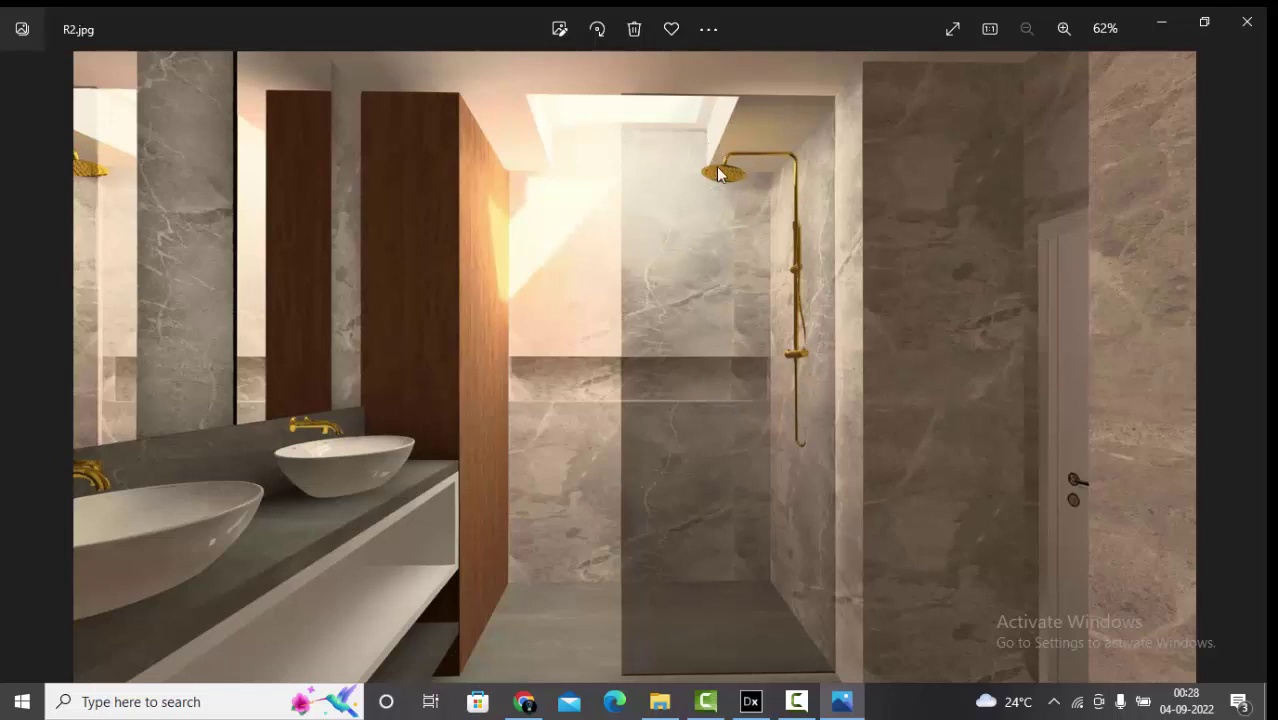
scroll(737, 157, "up", 4)
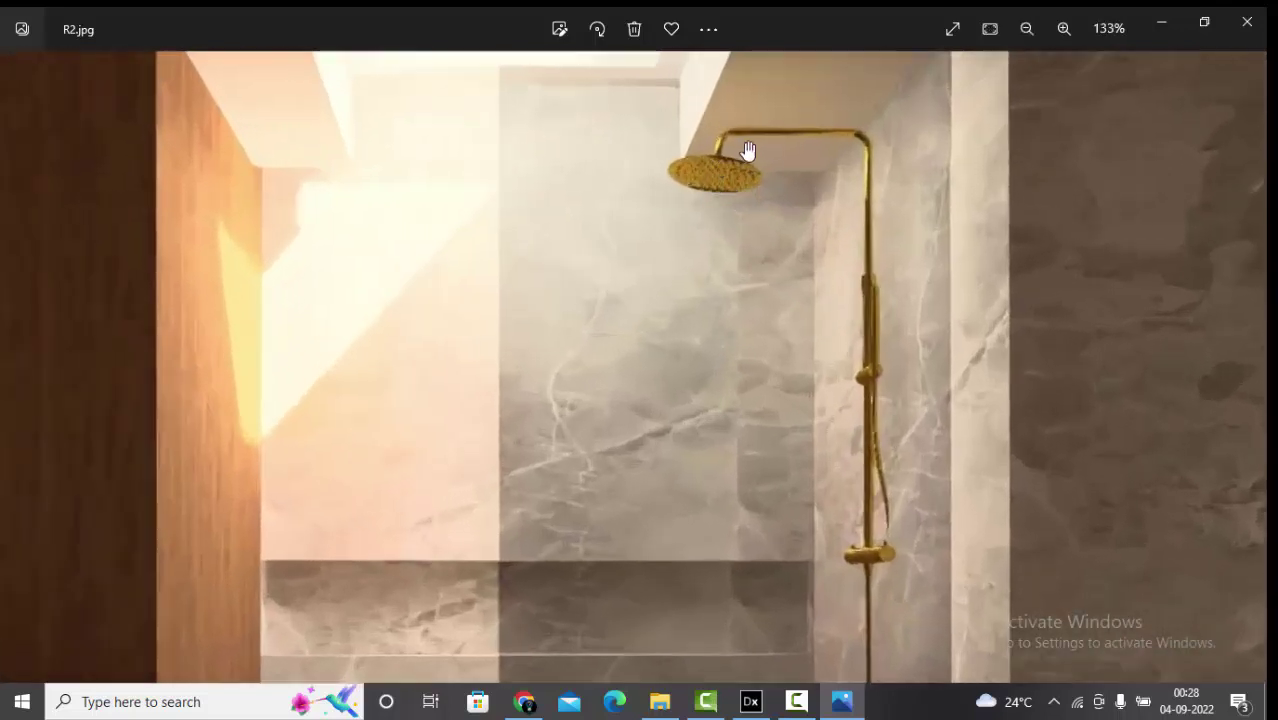
scroll(751, 192, "down", 1)
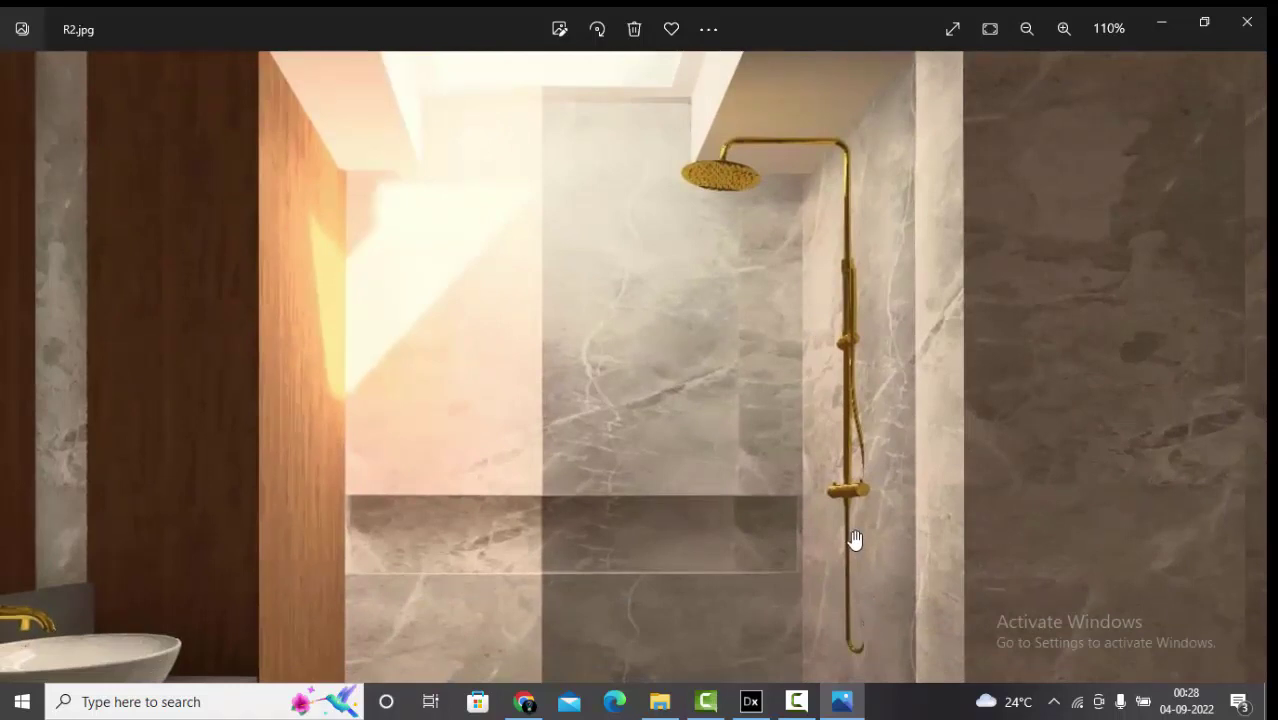
scroll(826, 193, "down", 3)
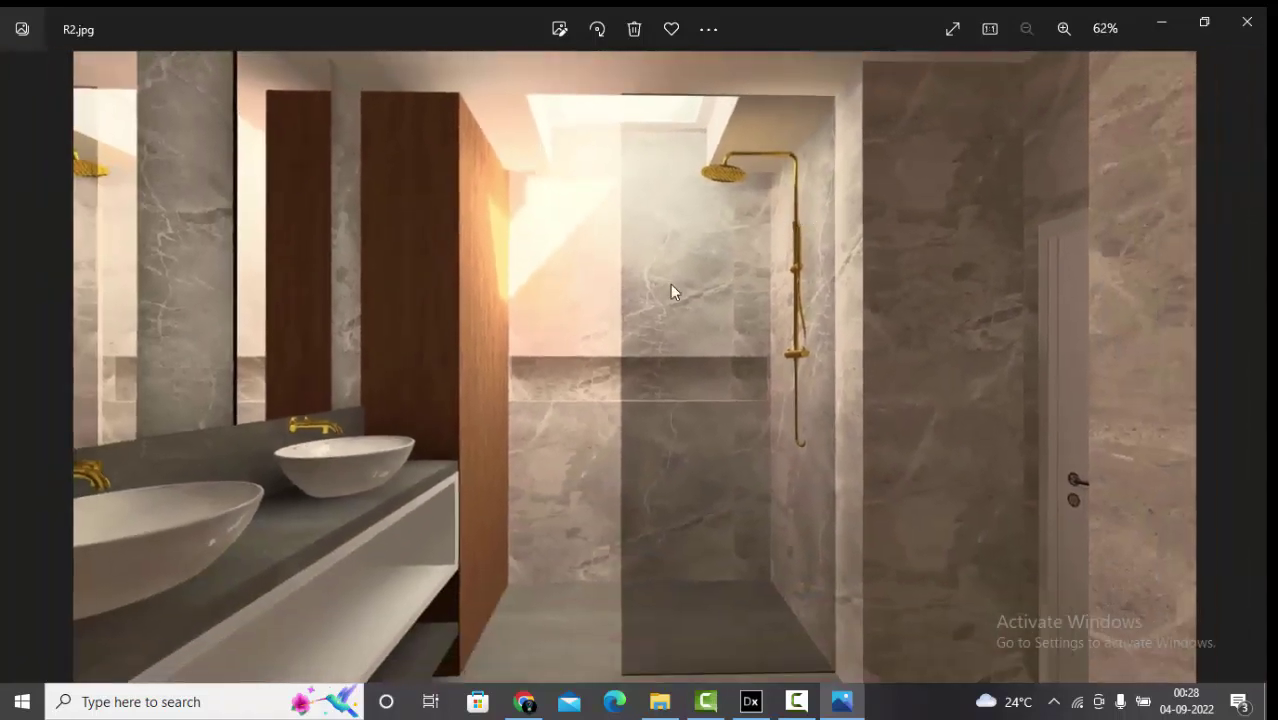
scroll(328, 451, "up", 2)
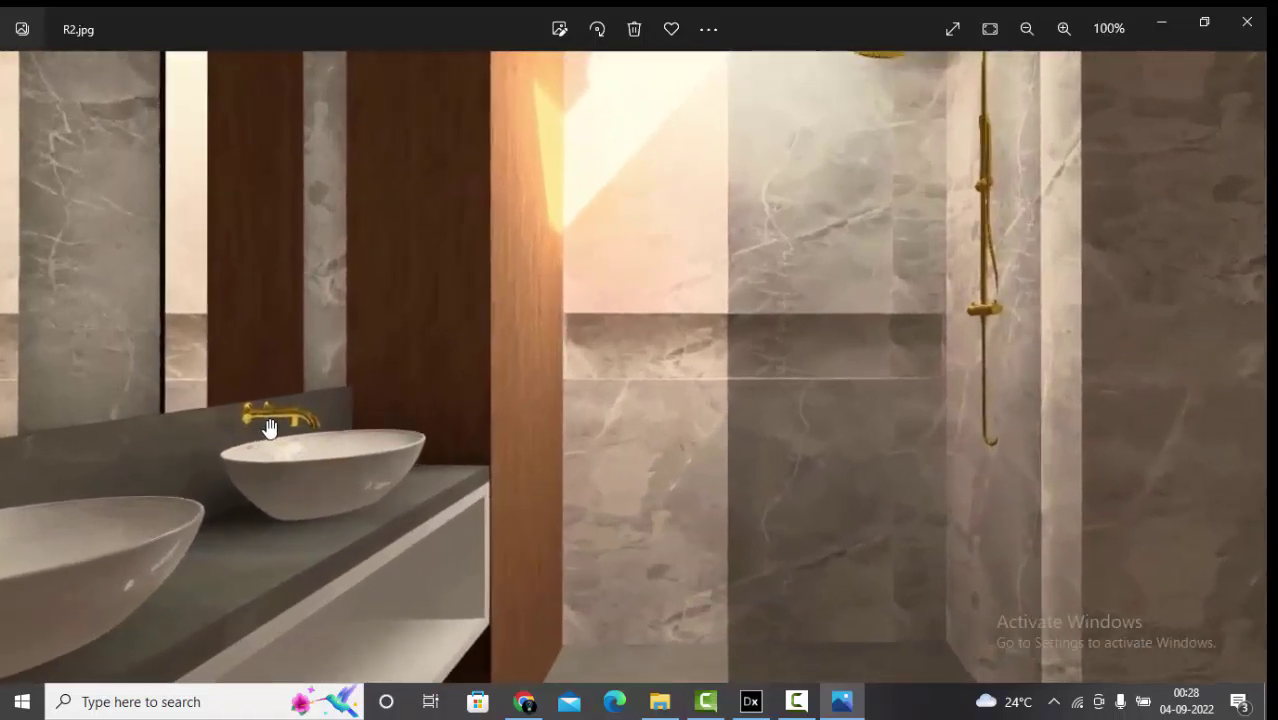
scroll(372, 516, "down", 1)
scroll(372, 516, "down", 1)
left_click(1249, 390)
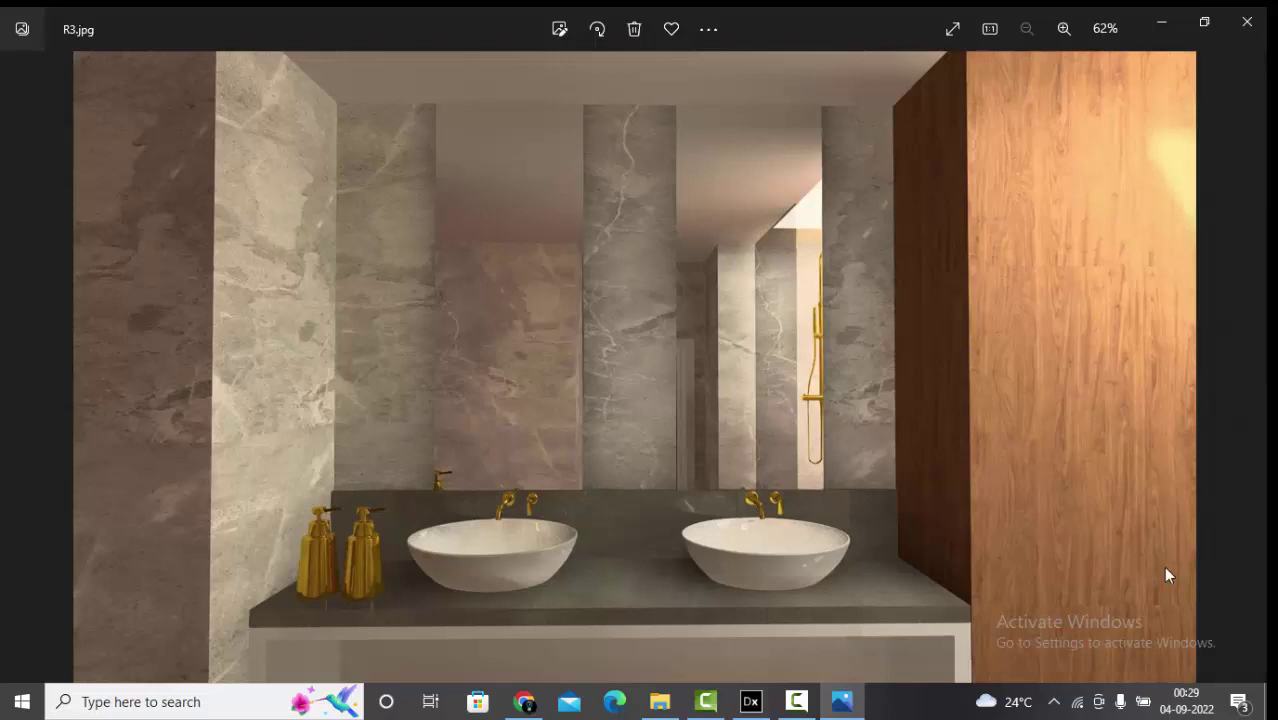
left_click(788, 705)
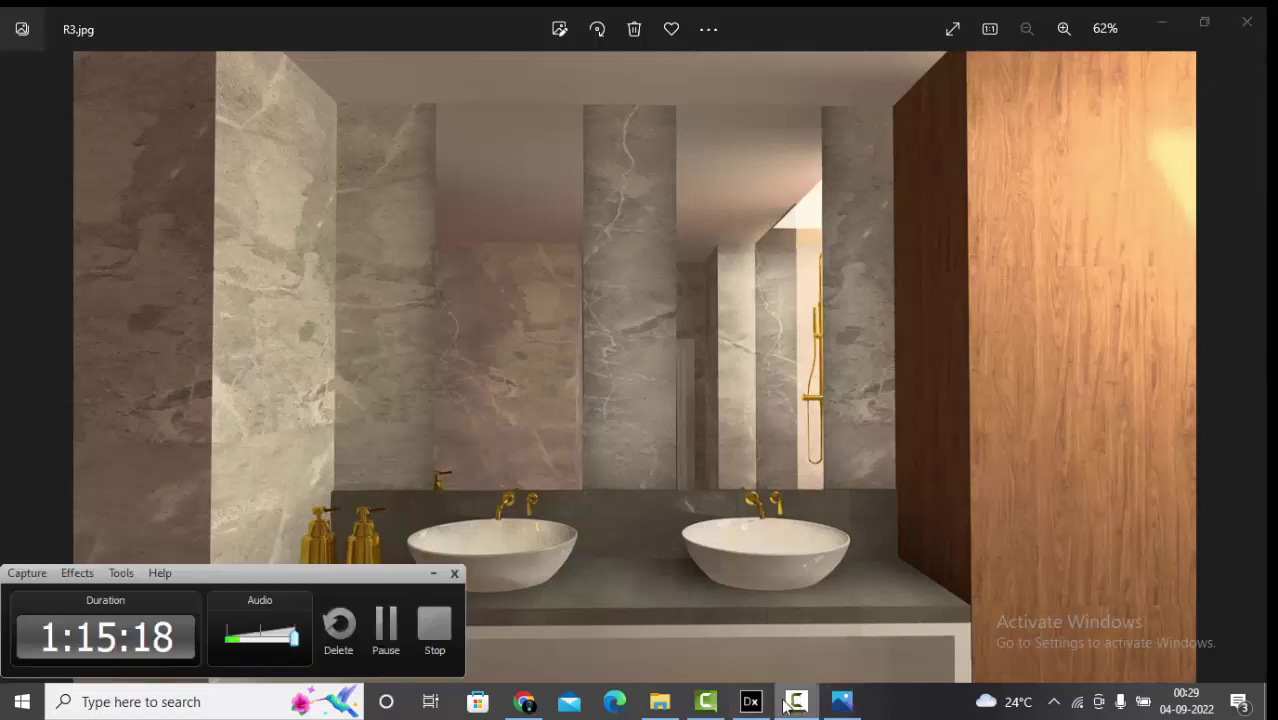